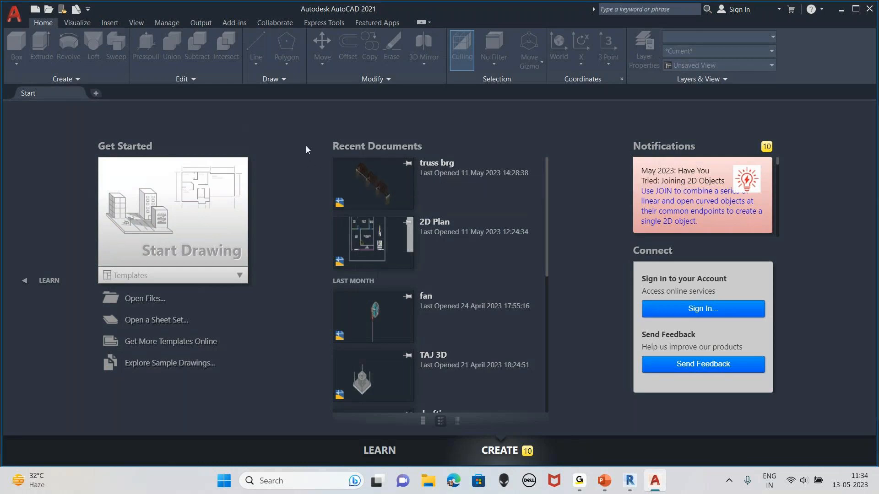
Browse the recent documents and open the truss brg drawing.
{"action": "scroll", "coordinate": [429, 191], "scroll_direction": "down", "scroll_amount": 5}
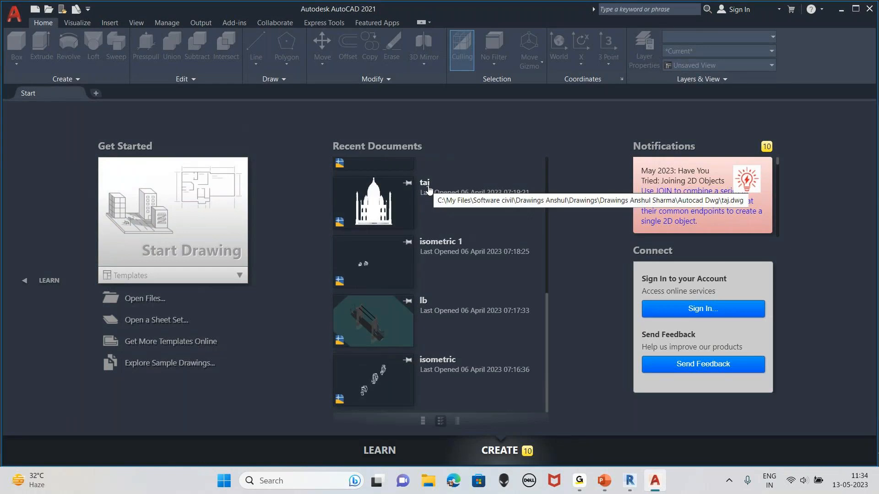
{"action": "scroll", "coordinate": [429, 192], "scroll_direction": "up", "scroll_amount": 5}
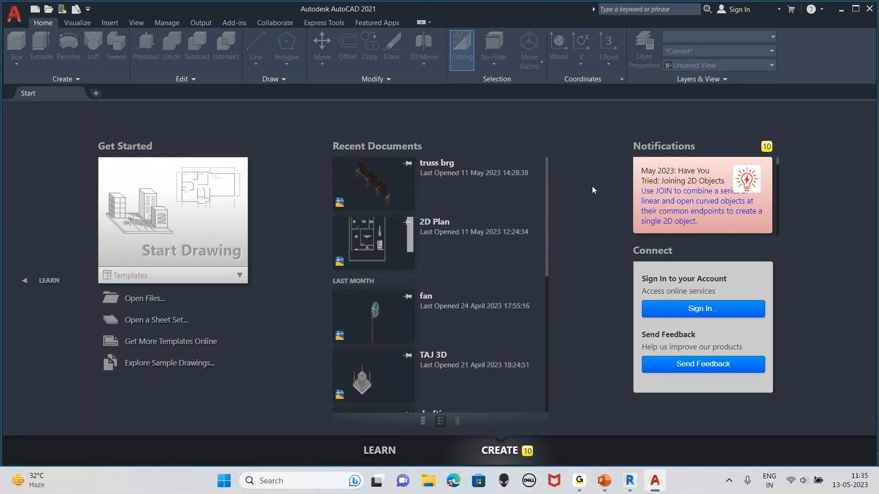
{"action": "scroll", "coordinate": [441, 275], "scroll_direction": "down", "scroll_amount": 2}
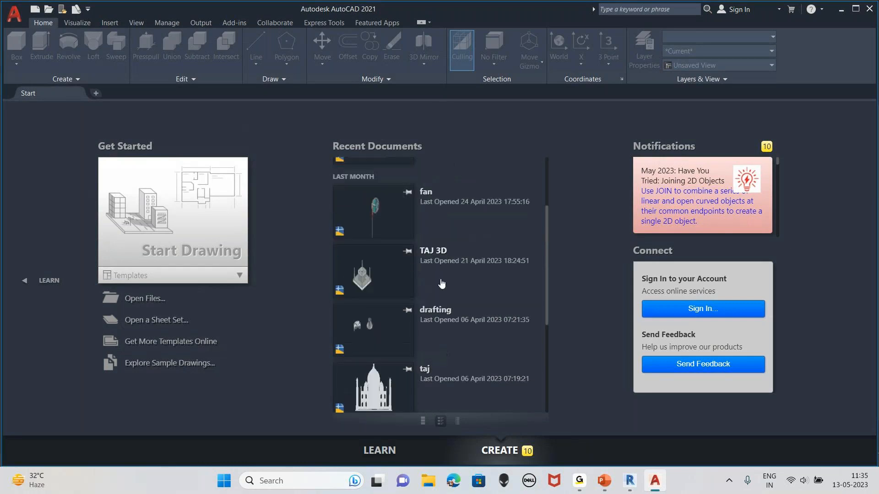
{"action": "scroll", "coordinate": [441, 282], "scroll_direction": "down", "scroll_amount": 3}
{"action": "scroll", "coordinate": [442, 276], "scroll_direction": "up", "scroll_amount": 5}
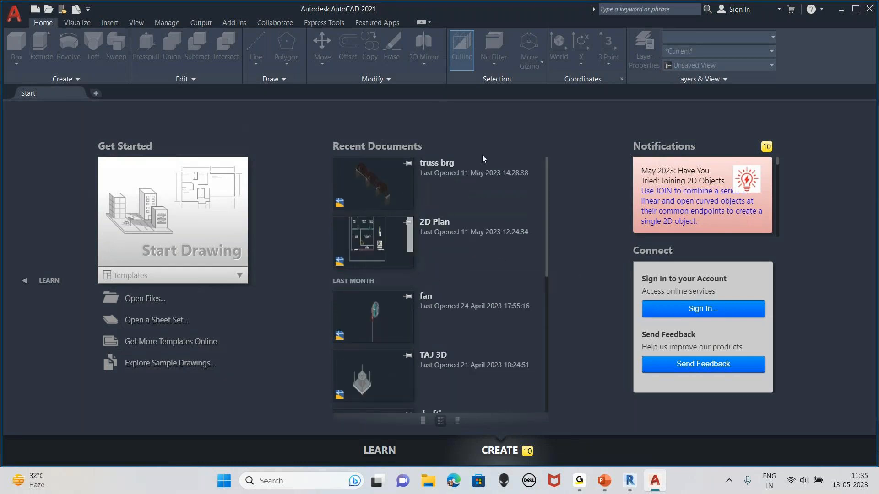
{"action": "left_click", "coordinate": [389, 188]}
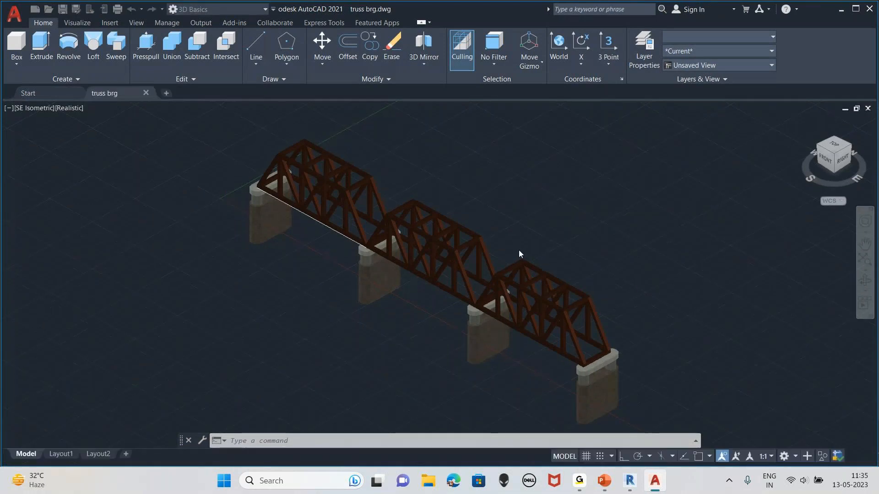
Switch the workspace to Drafting & Annotation.
{"action": "scroll", "coordinate": [451, 233], "scroll_direction": "up", "scroll_amount": 5}
{"action": "key", "text": "Escape"}
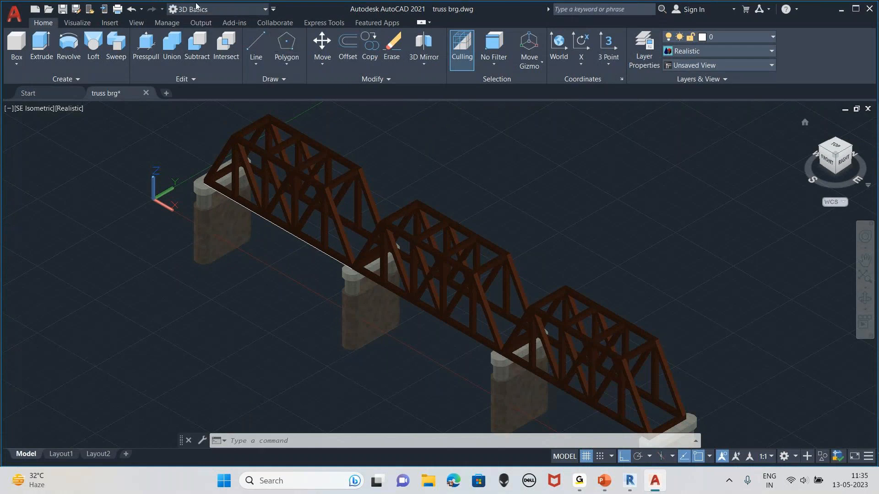
{"action": "left_click", "coordinate": [229, 11]}
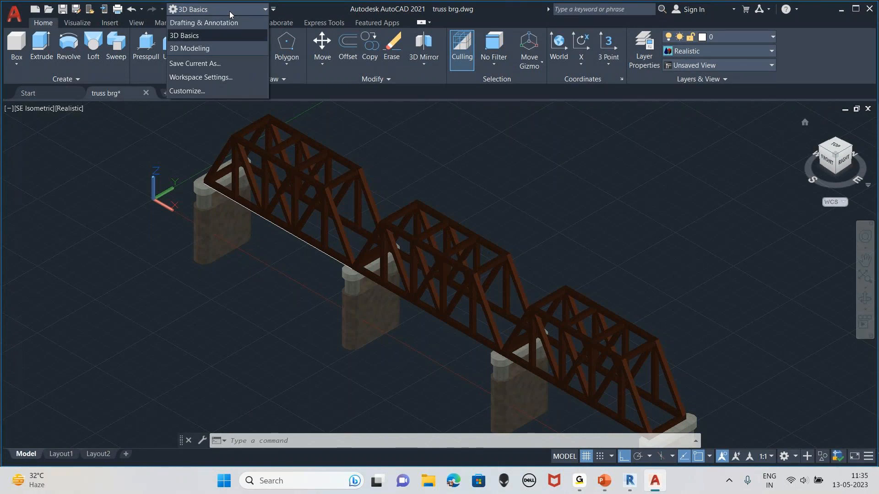
{"action": "left_click", "coordinate": [230, 21]}
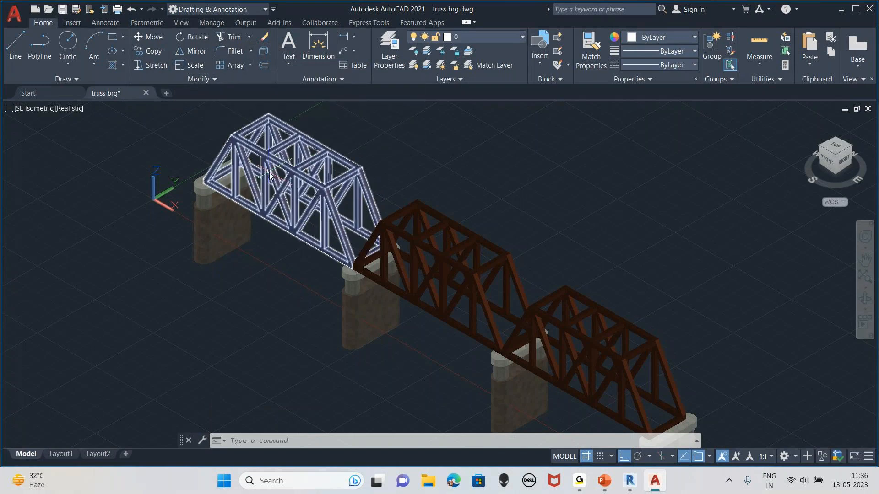
Orbit the truss bridge from its SE isometric view to a low side view showing the trusses and piers.
{"action": "scroll", "coordinate": [500, 187], "scroll_direction": "down", "scroll_amount": 2}
{"action": "scroll", "coordinate": [447, 237], "scroll_direction": "down", "scroll_amount": 2}
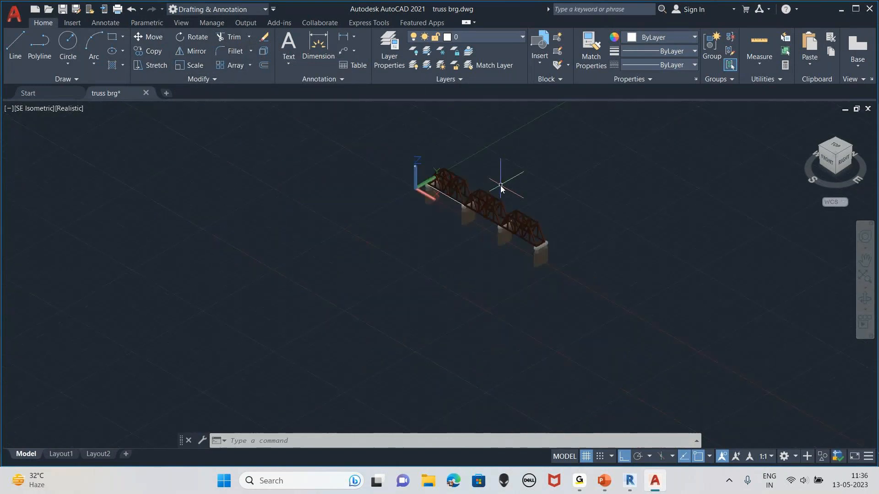
{"action": "scroll", "coordinate": [401, 286], "scroll_direction": "up", "scroll_amount": 5}
{"action": "middle_click_drag", "start_coordinate": [398, 286], "coordinate": [446, 247]}
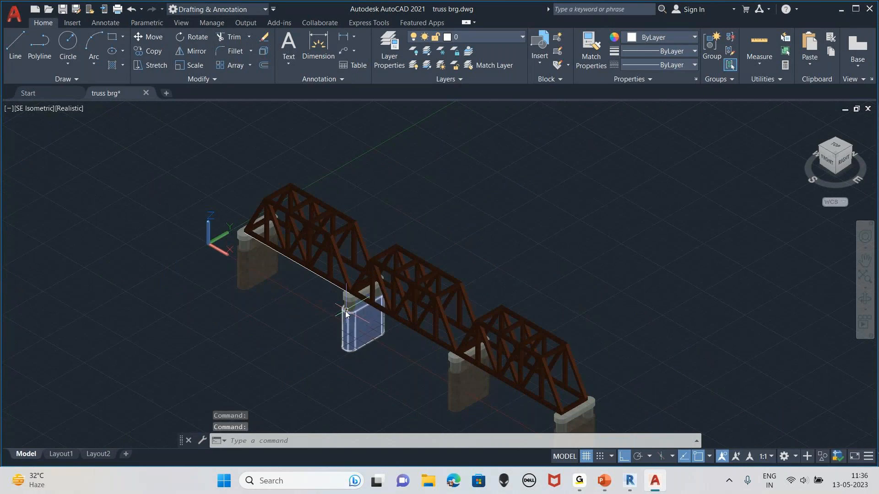
{"action": "scroll", "coordinate": [346, 312], "scroll_direction": "up", "scroll_amount": 3}
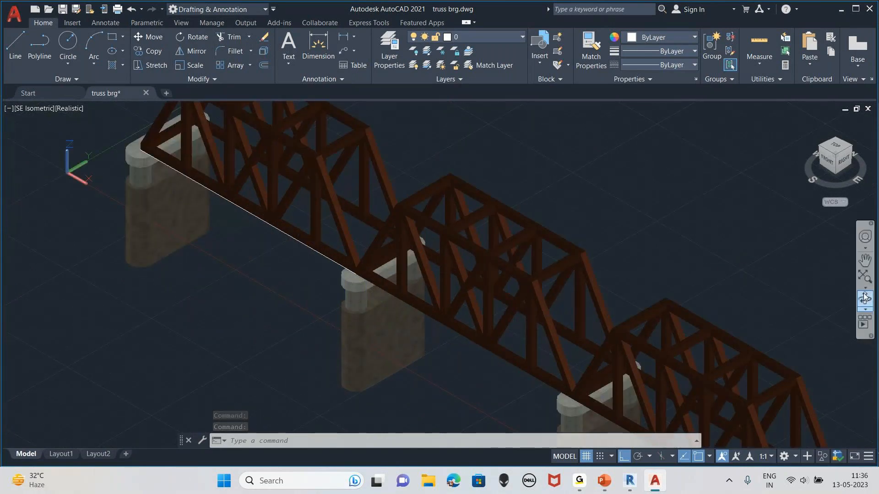
{"action": "left_click", "coordinate": [864, 297]}
{"action": "left_click_drag", "start_coordinate": [696, 277], "coordinate": [487, 152]}
{"action": "middle_click_drag", "start_coordinate": [486, 153], "coordinate": [475, 167]}
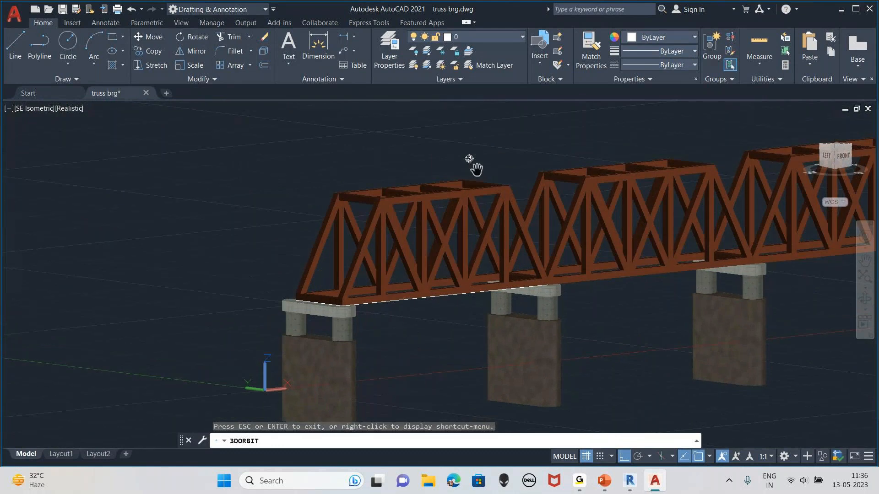
{"action": "key", "text": "Escape"}
{"action": "left_click", "coordinate": [75, 151]}
{"action": "key", "text": "Escape"}
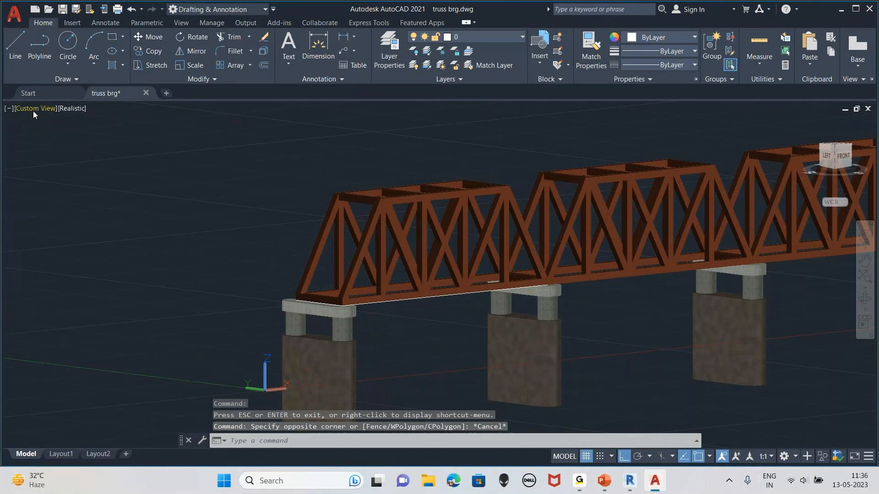
Look over the preset view choices and examine the bridge's trusses and piers up close and from a more frontal, raised angle.
{"action": "left_click", "coordinate": [34, 109]}
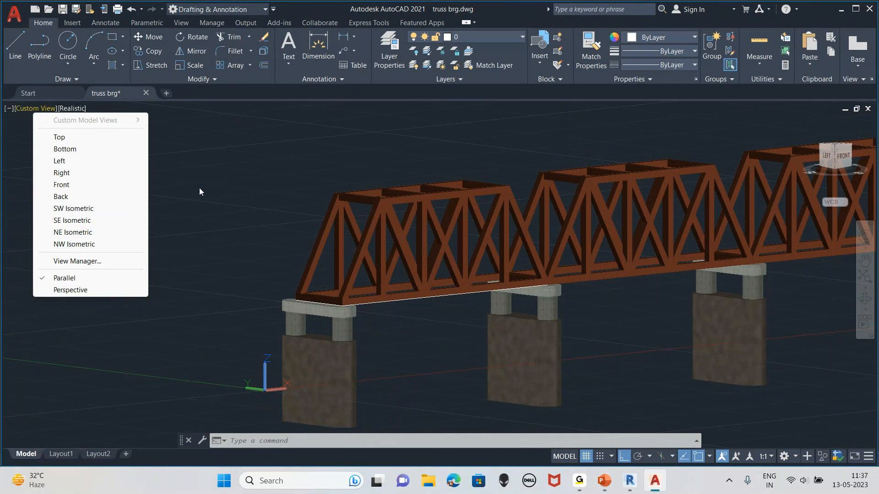
{"action": "middle_click", "coordinate": [217, 167]}
{"action": "scroll", "coordinate": [218, 167], "scroll_direction": "down", "scroll_amount": 2}
{"action": "middle_click_drag", "start_coordinate": [375, 286], "coordinate": [362, 227]}
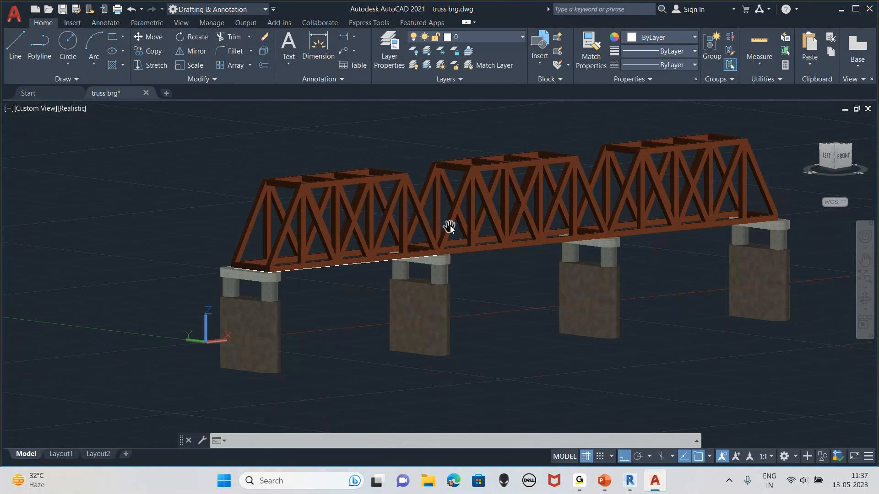
{"action": "scroll", "coordinate": [453, 201], "scroll_direction": "up", "scroll_amount": 1}
{"action": "middle_click_drag", "start_coordinate": [417, 135], "coordinate": [426, 149]}
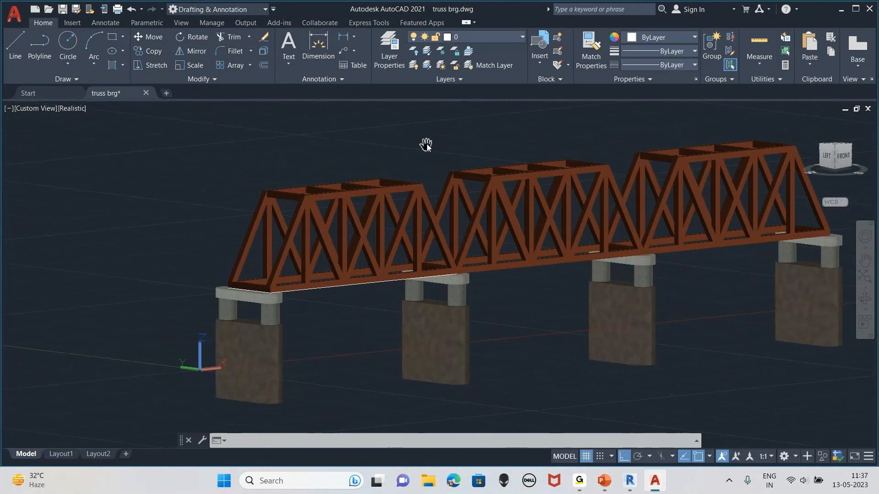
{"action": "middle_click_drag", "start_coordinate": [311, 132], "coordinate": [251, 141]}
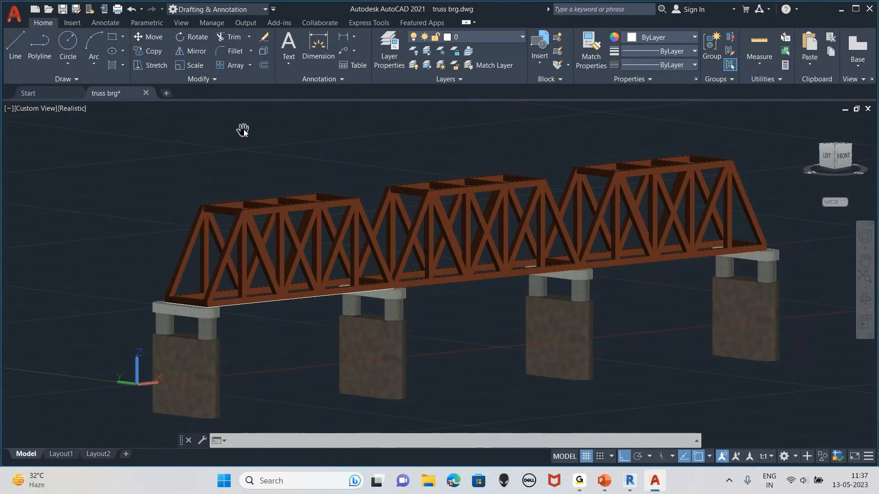
{"action": "scroll", "coordinate": [309, 213], "scroll_direction": "up", "scroll_amount": 3}
{"action": "scroll", "coordinate": [309, 211], "scroll_direction": "up", "scroll_amount": 3}
{"action": "scroll", "coordinate": [309, 211], "scroll_direction": "down", "scroll_amount": 6}
{"action": "middle_click_drag", "start_coordinate": [322, 173], "coordinate": [292, 179]}
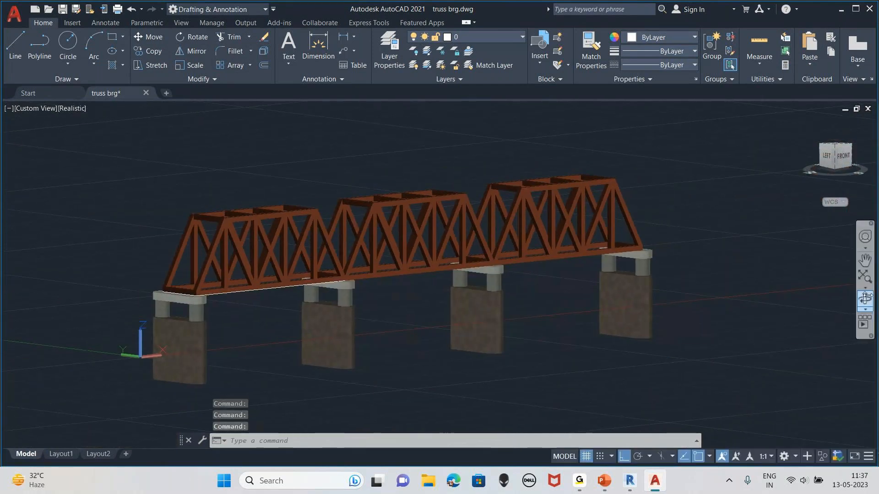
{"action": "middle_click_drag", "start_coordinate": [388, 235], "coordinate": [388, 235], "text": "shift"}
{"action": "left_click_drag", "start_coordinate": [393, 235], "coordinate": [351, 247]}
{"action": "middle_click_drag", "start_coordinate": [329, 231], "coordinate": [410, 223]}
{"action": "key", "text": "Escape"}
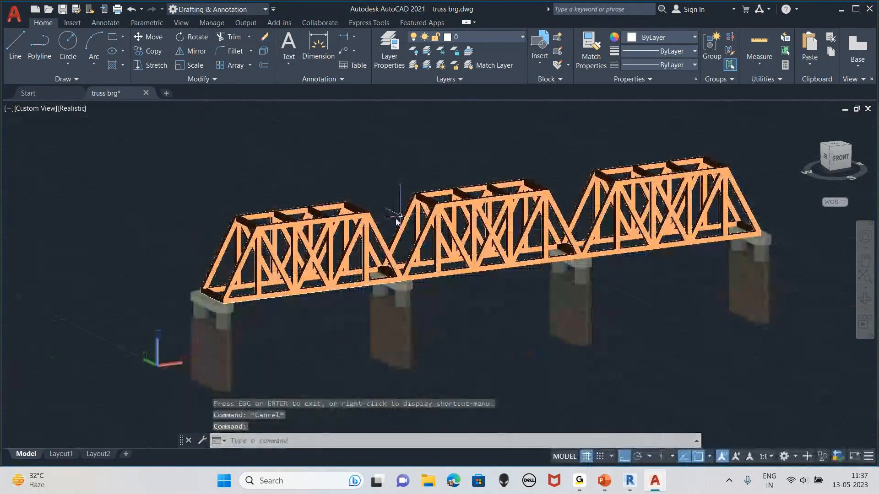
View the whole bridge from the Top and from the Bottom preset views.
{"action": "left_click", "coordinate": [33, 109]}
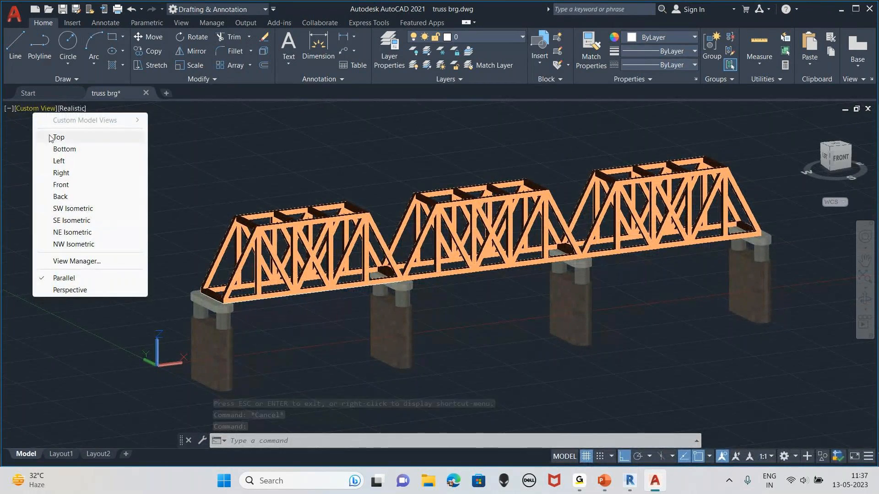
{"action": "left_click", "coordinate": [52, 137]}
{"action": "left_click", "coordinate": [22, 108]}
{"action": "left_click", "coordinate": [55, 149]}
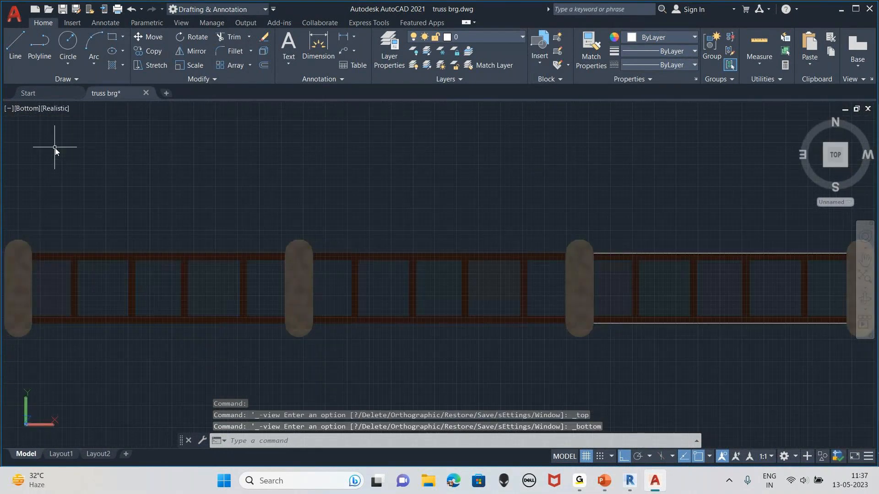
{"action": "scroll", "coordinate": [304, 262], "scroll_direction": "down", "scroll_amount": 6}
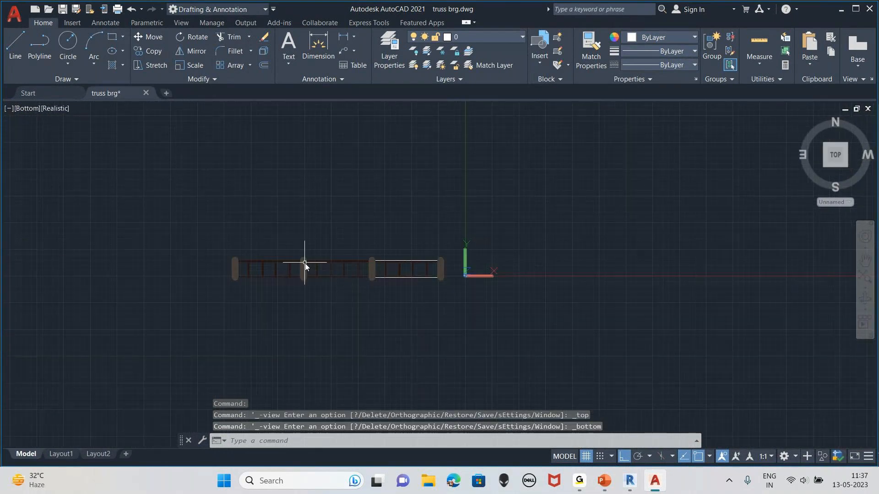
View the end of the bridge in the Left and Right preset views.
{"action": "left_click", "coordinate": [27, 108]}
{"action": "left_click", "coordinate": [54, 161]}
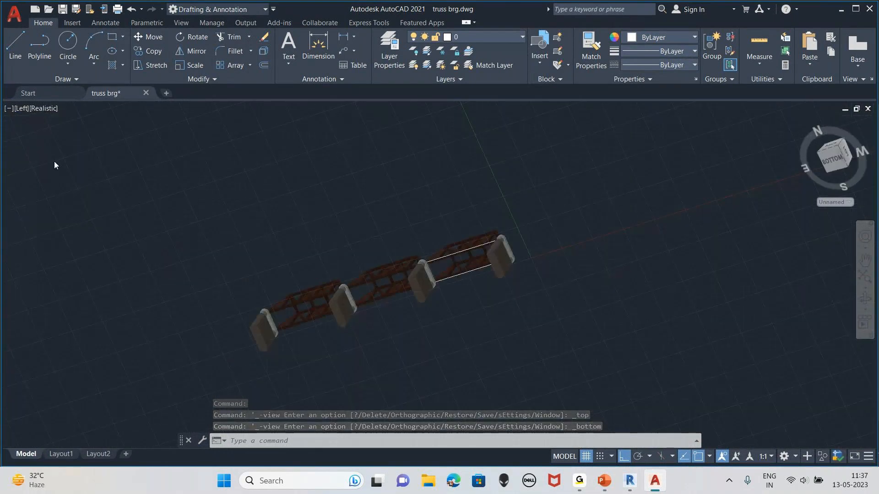
{"action": "mouse_move", "coordinate": [416, 191]}
{"action": "middle_mouse_down"}
{"action": "mouse_move", "coordinate": [419, 222]}
{"action": "mouse_move", "coordinate": [460, 222]}
{"action": "middle_mouse_up"}
{"action": "left_click", "coordinate": [20, 109]}
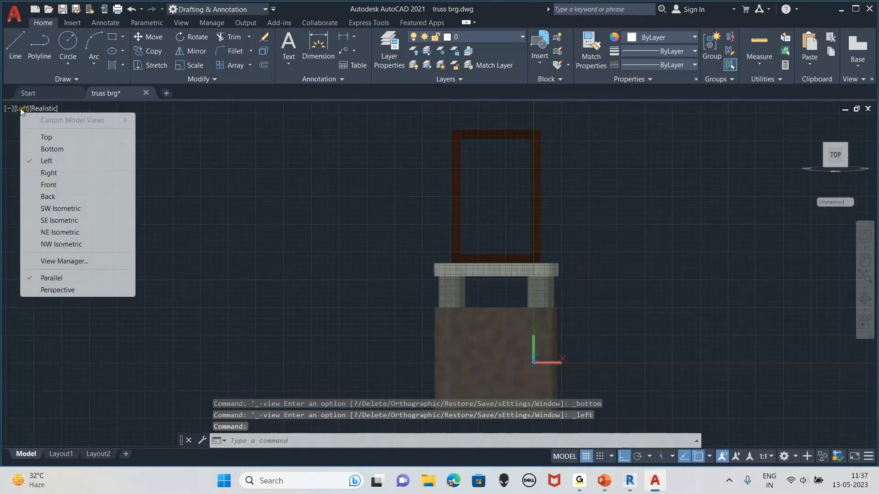
{"action": "left_click", "coordinate": [48, 170]}
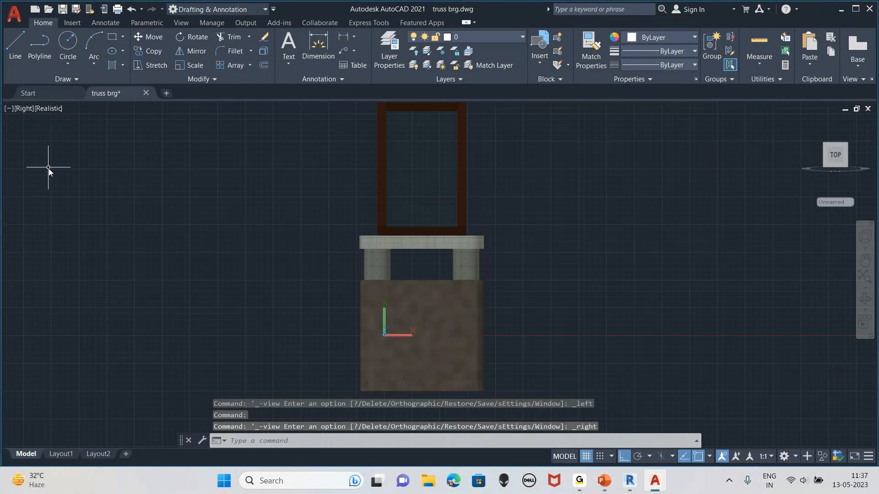
Set the Front preset view and fit all three truss spans in the viewport.
{"action": "left_click", "coordinate": [29, 111]}
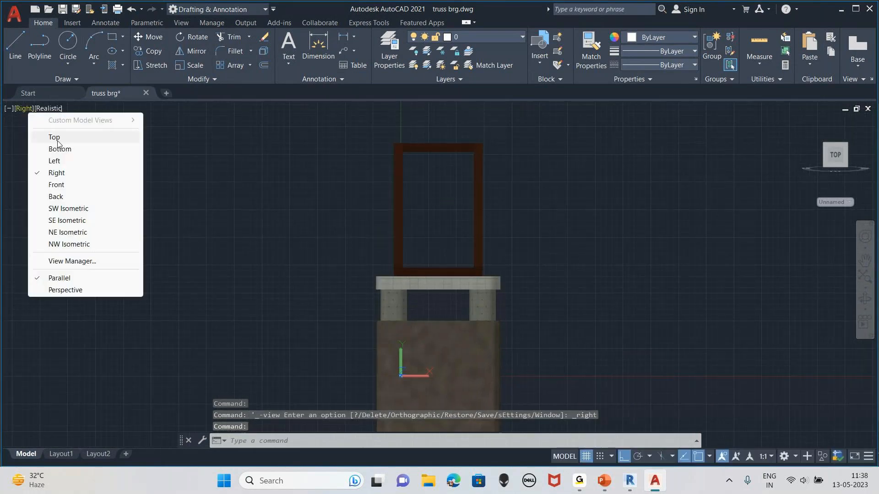
{"action": "left_click", "coordinate": [73, 185]}
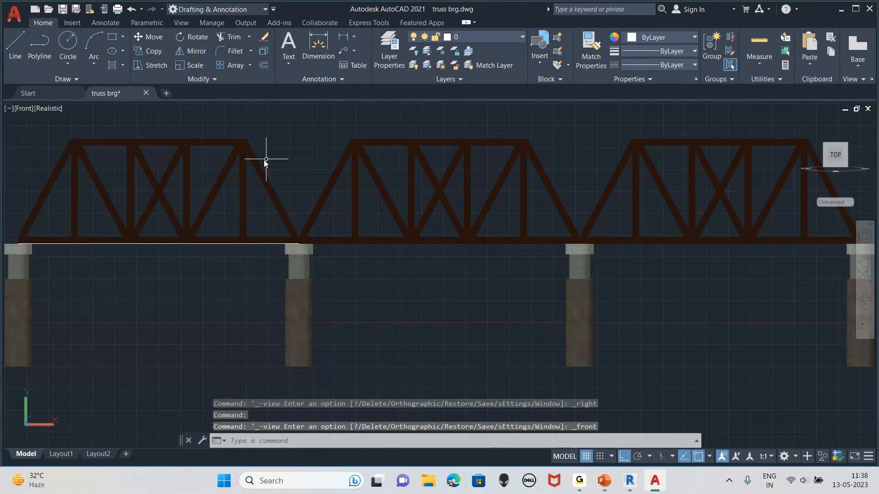
{"action": "scroll", "coordinate": [288, 174], "scroll_direction": "down", "scroll_amount": 5}
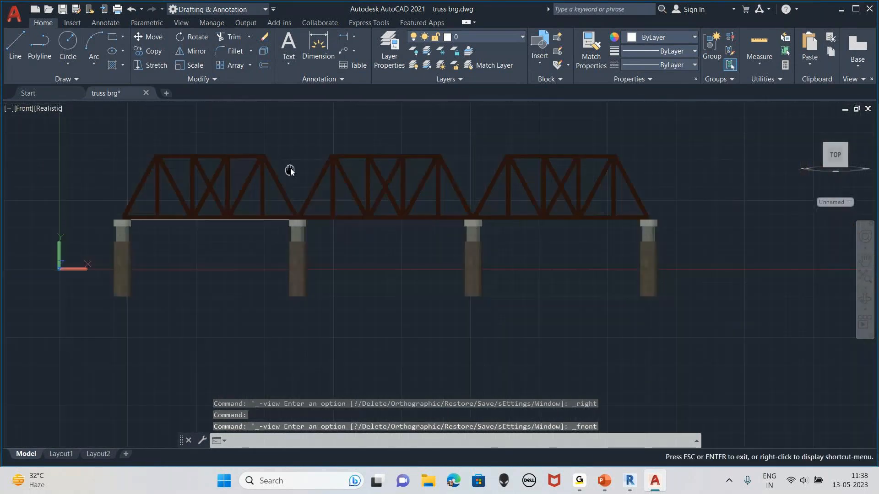
Set the SW Isometric view and look at the near end of the bridge.
{"action": "left_click", "coordinate": [27, 109]}
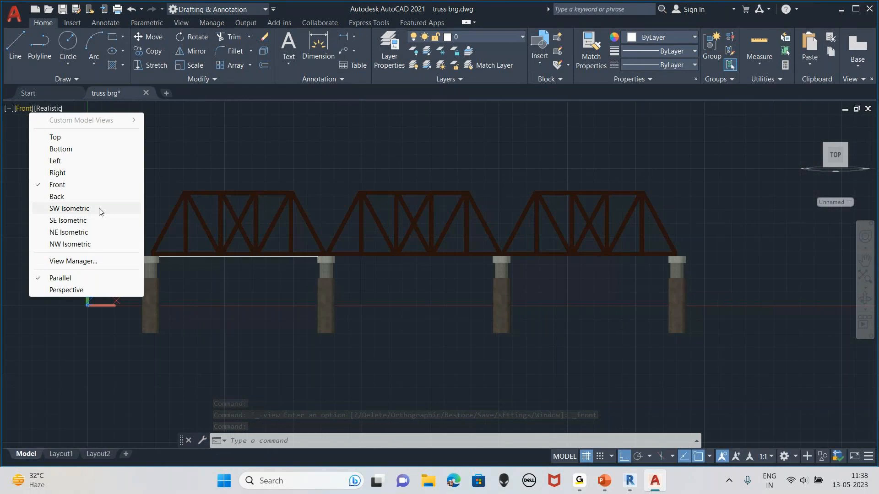
{"action": "left_click", "coordinate": [71, 210]}
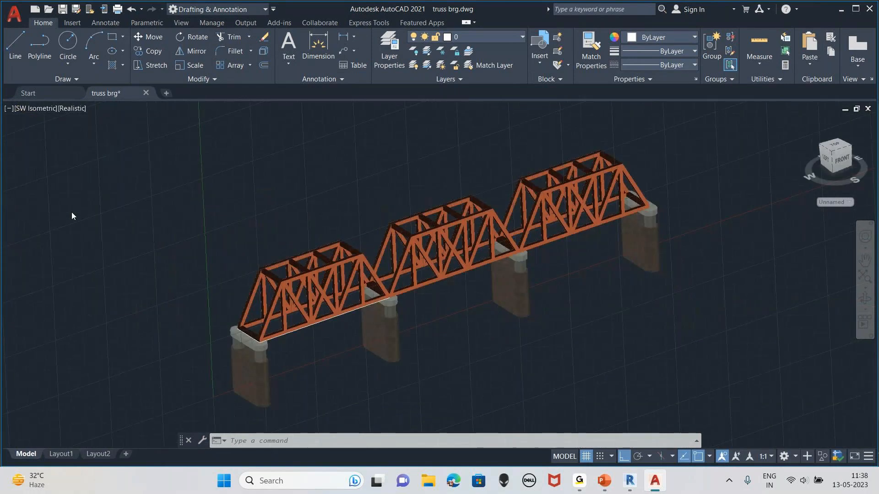
{"action": "scroll", "coordinate": [195, 273], "scroll_direction": "up", "scroll_amount": 3}
{"action": "middle_click_drag", "start_coordinate": [234, 260], "coordinate": [268, 176]}
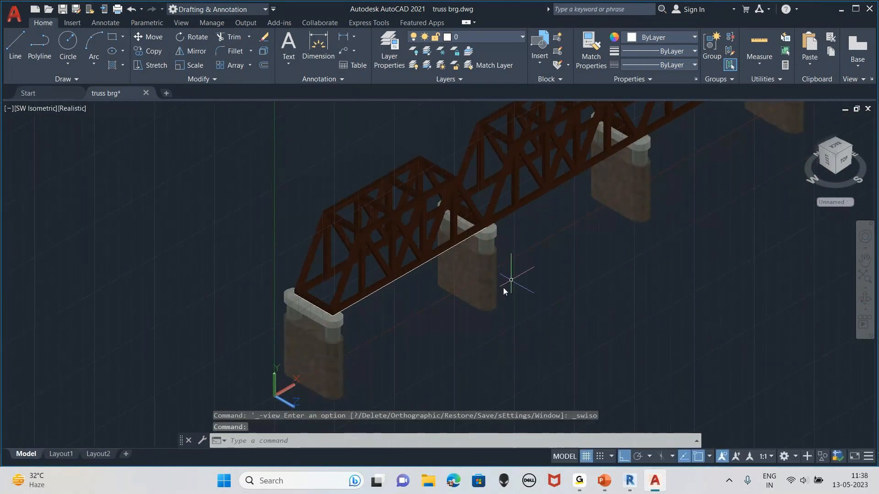
Reorient the bridge to the SE Isometric view and to the NE Isometric view.
{"action": "left_click", "coordinate": [852, 168]}
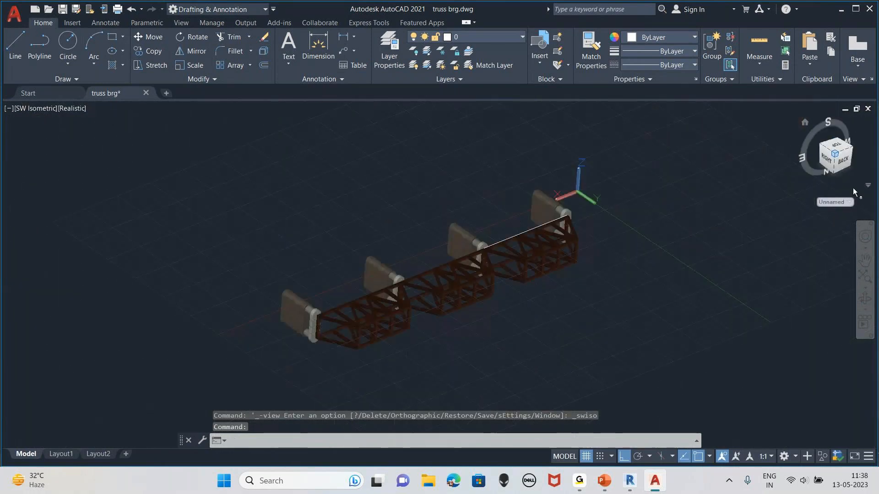
{"action": "left_click", "coordinate": [36, 108]}
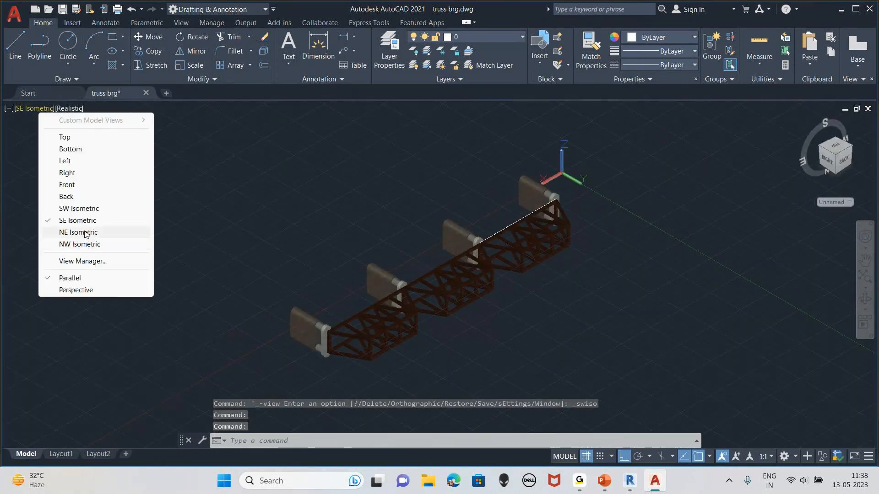
{"action": "left_click", "coordinate": [86, 234]}
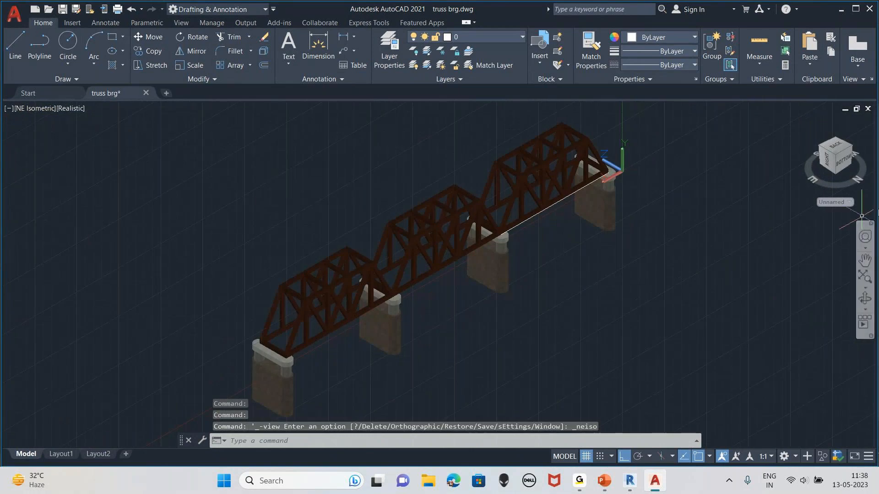
Set the world coordinate system (WCS) as the current coordinate system for the bridge drawing.
{"action": "left_click", "coordinate": [844, 205]}
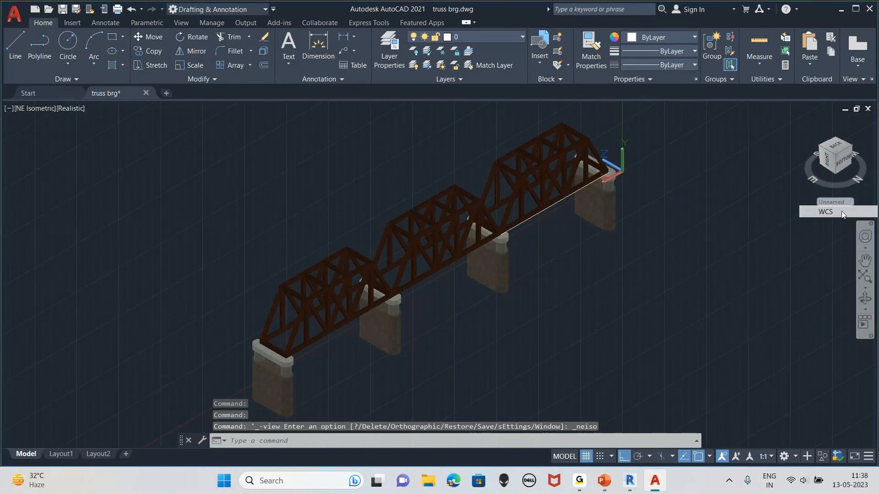
{"action": "left_click", "coordinate": [842, 211]}
{"action": "scroll", "coordinate": [470, 334], "scroll_direction": "up", "scroll_amount": 3}
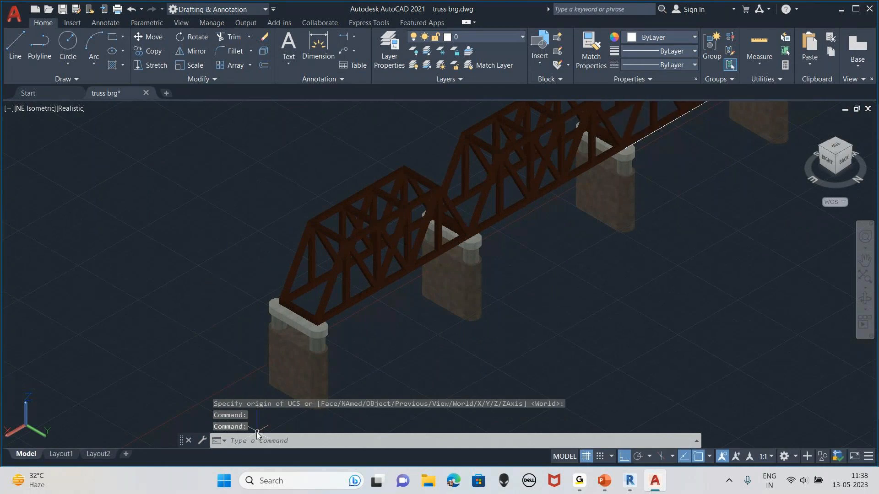
Look along the bridge's three truss spans and piers in the NE Isometric view.
{"action": "middle_click_drag", "start_coordinate": [530, 252], "coordinate": [427, 341]}
{"action": "scroll", "coordinate": [465, 292], "scroll_direction": "down", "scroll_amount": 1}
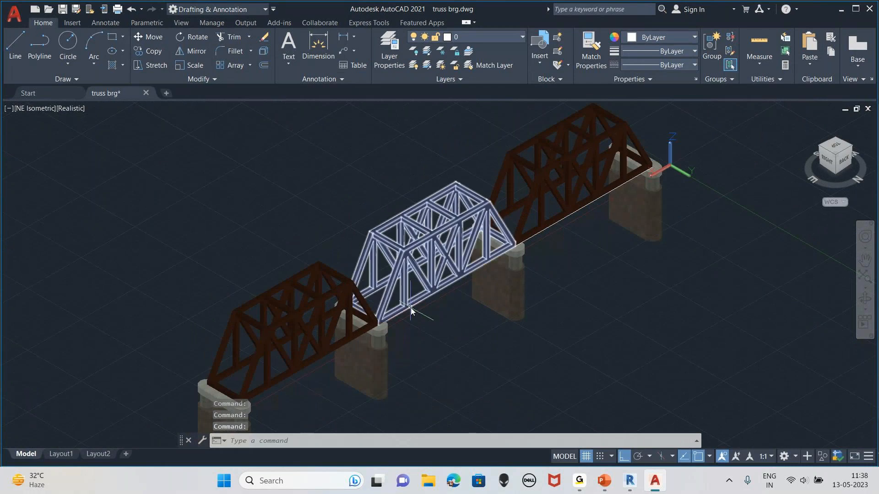
{"action": "middle_click_drag", "start_coordinate": [411, 307], "coordinate": [453, 287]}
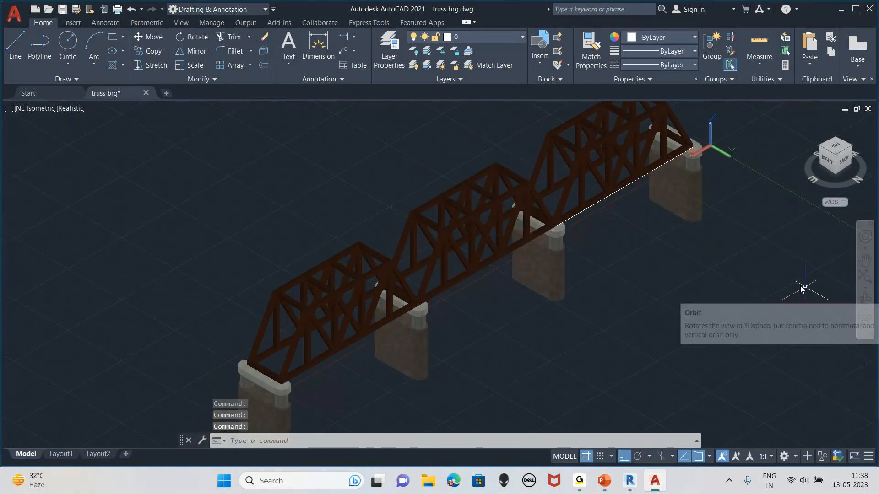
{"action": "middle_click_drag", "start_coordinate": [543, 319], "coordinate": [657, 249]}
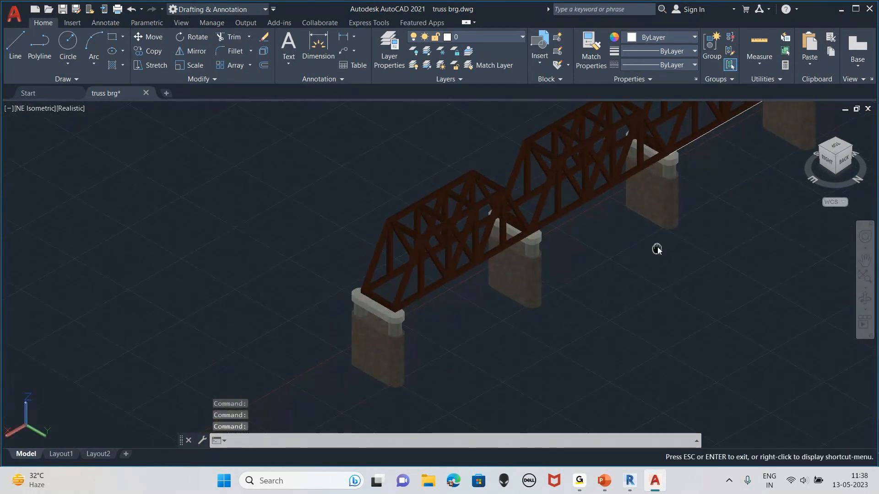
{"action": "left_click_drag", "start_coordinate": [316, 297], "coordinate": [371, 250]}
{"action": "key", "text": "Escape"}
{"action": "middle_click_drag", "start_coordinate": [314, 306], "coordinate": [320, 300]}
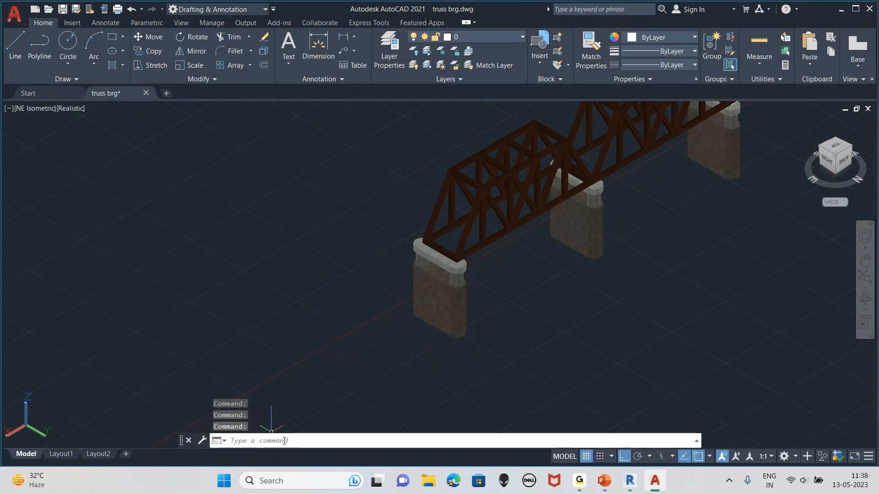
{"action": "middle_click_drag", "start_coordinate": [618, 176], "coordinate": [504, 266]}
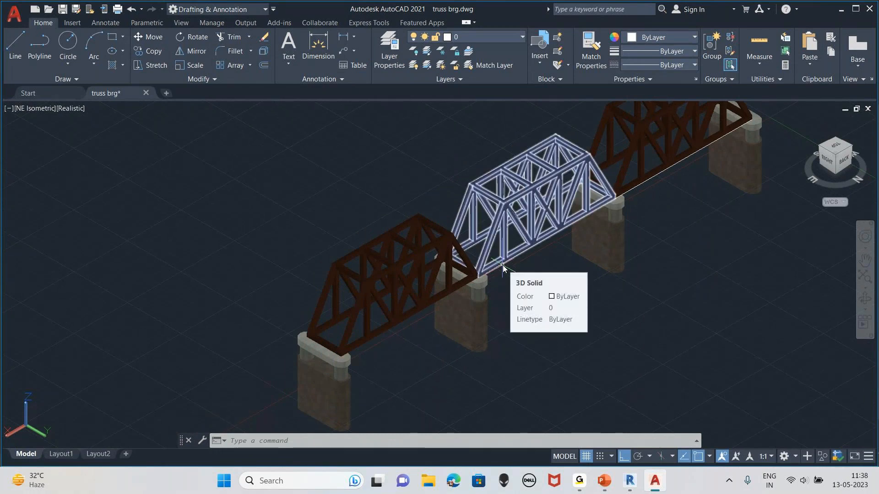
{"action": "middle_click_drag", "start_coordinate": [354, 243], "coordinate": [390, 221]}
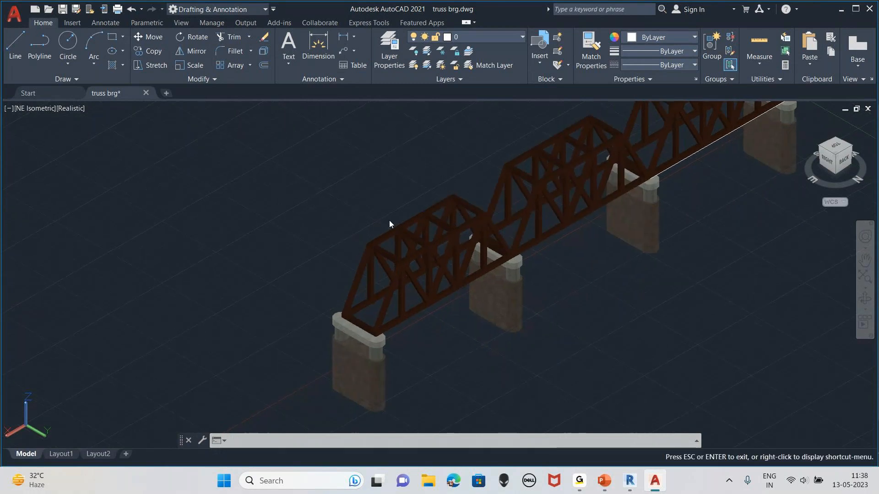
{"action": "scroll", "coordinate": [412, 236], "scroll_direction": "down", "scroll_amount": 3}
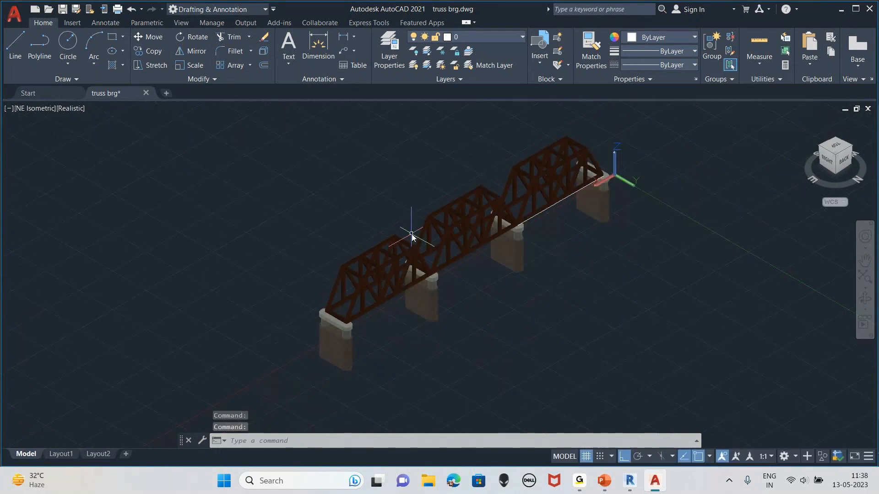
{"action": "middle_click_drag", "start_coordinate": [412, 220], "coordinate": [445, 236]}
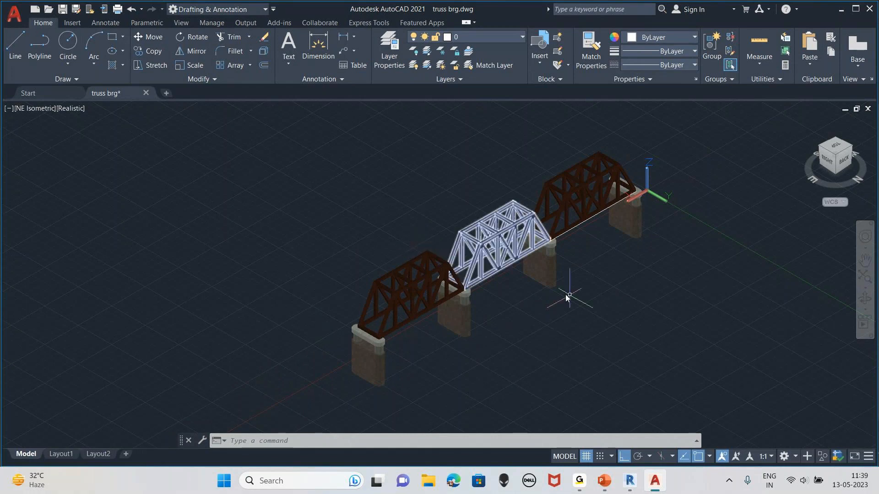
Switch to the AutoCAD slide in the PowerPoint presentation and return to the truss bridge drawing in AutoCAD.
{"action": "left_click", "coordinate": [604, 480]}
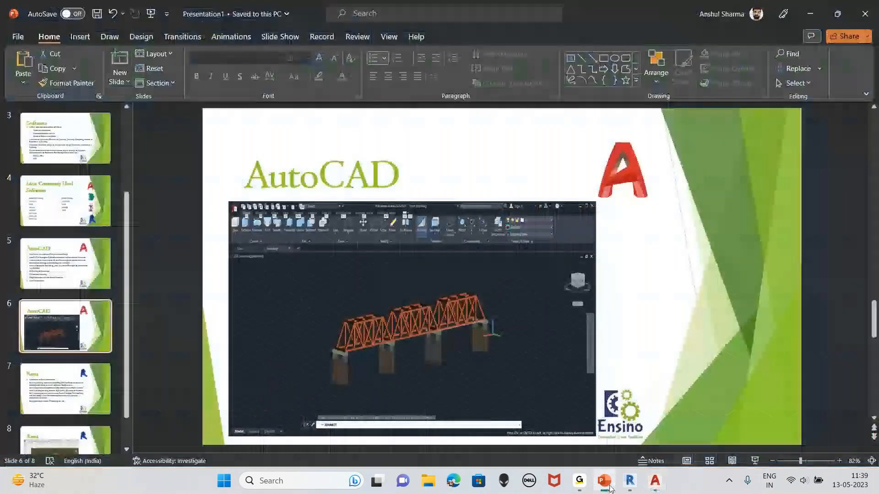
{"action": "left_click", "coordinate": [654, 480]}
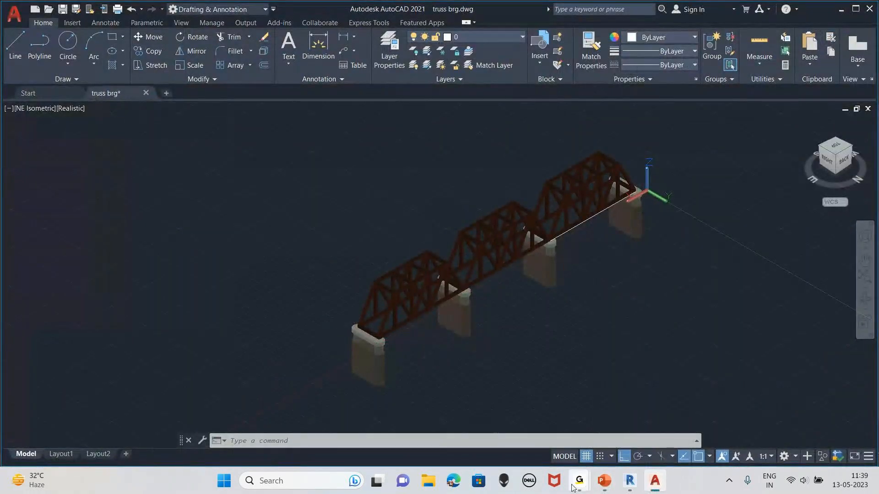
{"action": "mouse_move", "coordinate": [580, 480]}
{"action": "left_click", "coordinate": [652, 421]}
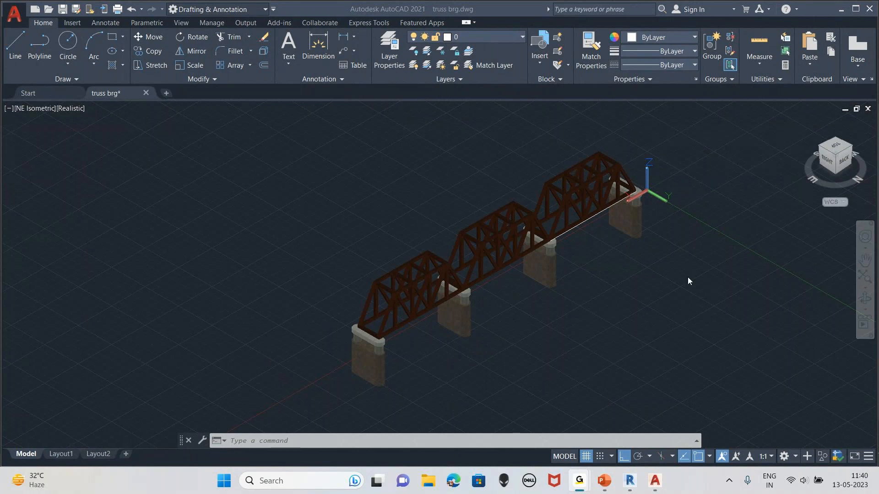
{"action": "mouse_move", "coordinate": [652, 485]}
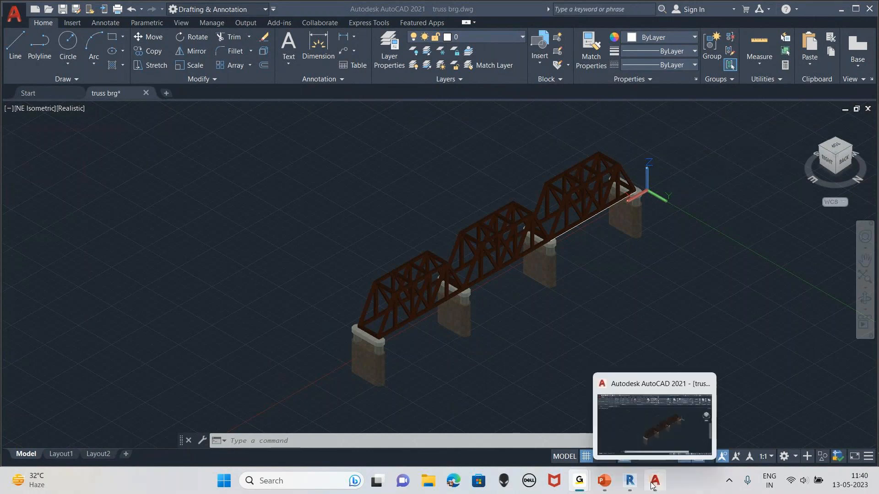
Examine the trusses and piers up close and the whole bridge from a distance.
{"action": "scroll", "coordinate": [476, 296], "scroll_direction": "up", "scroll_amount": 3}
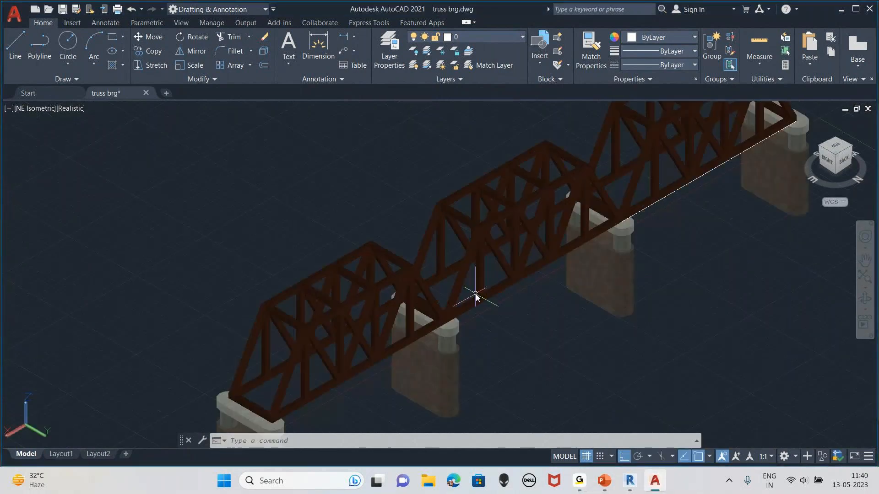
{"action": "scroll", "coordinate": [476, 296], "scroll_direction": "down", "scroll_amount": 3}
{"action": "scroll", "coordinate": [431, 319], "scroll_direction": "up", "scroll_amount": 2}
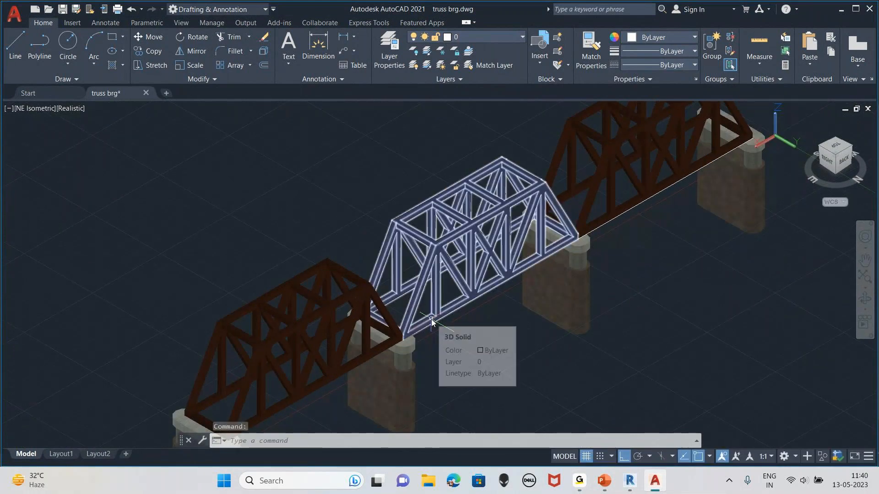
{"action": "scroll", "coordinate": [526, 311], "scroll_direction": "down", "scroll_amount": 5}
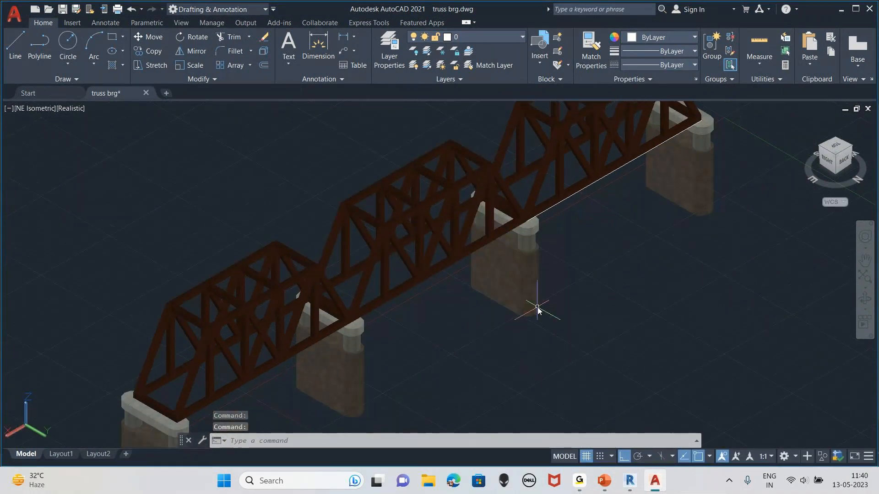
{"action": "middle_click_drag", "start_coordinate": [526, 247], "coordinate": [517, 209]}
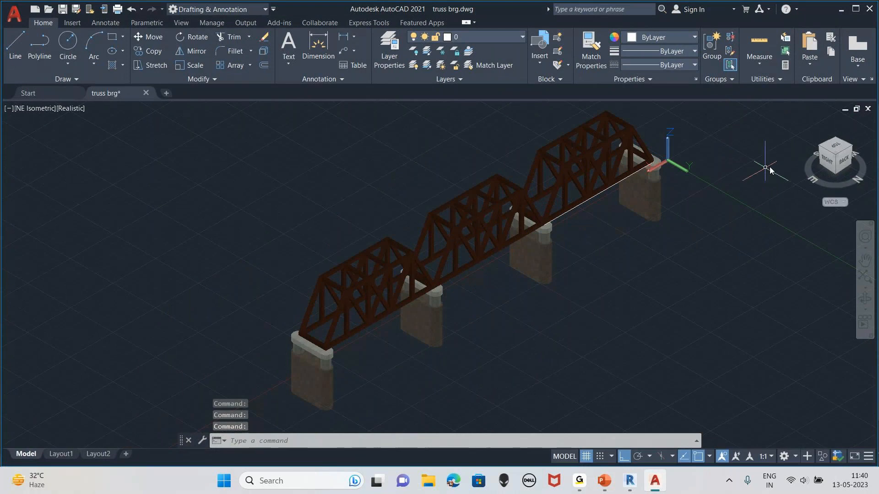
{"action": "scroll", "coordinate": [654, 201], "scroll_direction": "up", "scroll_amount": 3}
{"action": "key", "text": "Escape"}
{"action": "scroll", "coordinate": [584, 202], "scroll_direction": "up", "scroll_amount": 4}
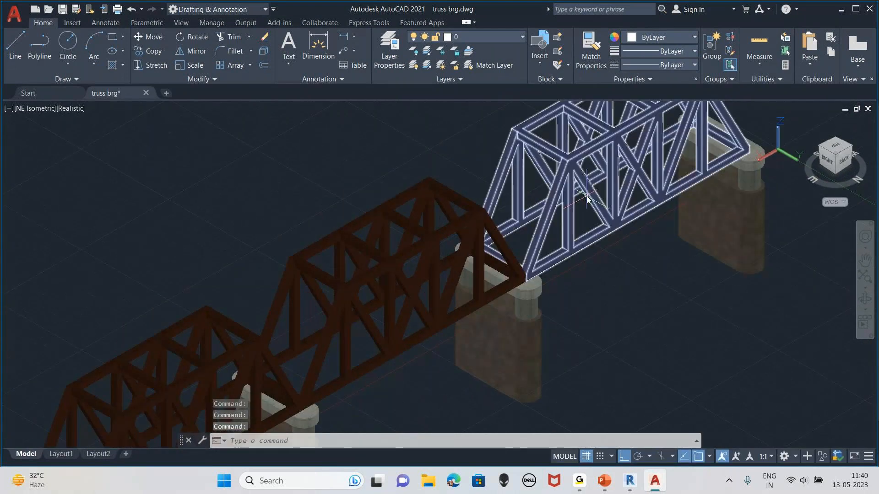
{"action": "middle_click_drag", "start_coordinate": [584, 196], "coordinate": [651, 147]}
{"action": "scroll", "coordinate": [641, 238], "scroll_direction": "down", "scroll_amount": 3}
{"action": "middle_click_drag", "start_coordinate": [640, 238], "coordinate": [706, 141]}
Create a new blank drawing and bring its origin well inside the drawing area.
{"action": "left_click", "coordinate": [166, 93]}
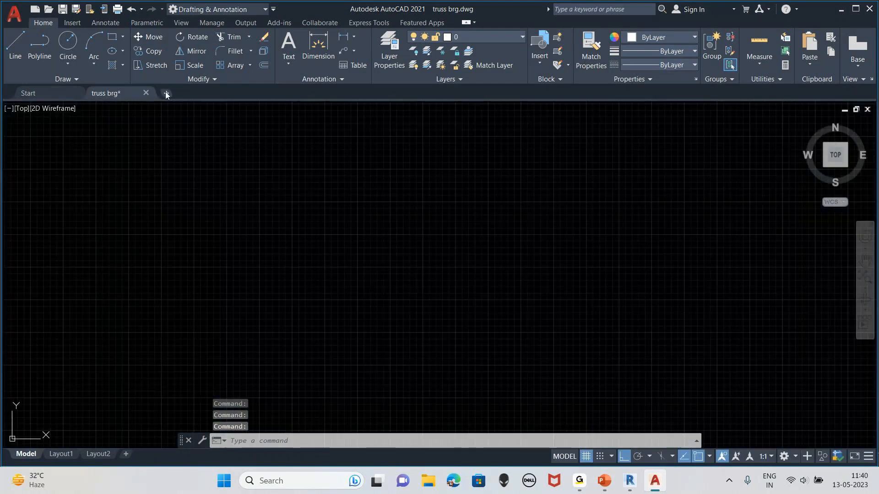
{"action": "scroll", "coordinate": [185, 331], "scroll_direction": "down", "scroll_amount": 4}
{"action": "mouse_move", "coordinate": [186, 330]}
{"action": "middle_mouse_down"}
{"action": "mouse_move", "coordinate": [291, 259]}
{"action": "mouse_move", "coordinate": [262, 291]}
{"action": "middle_mouse_up"}
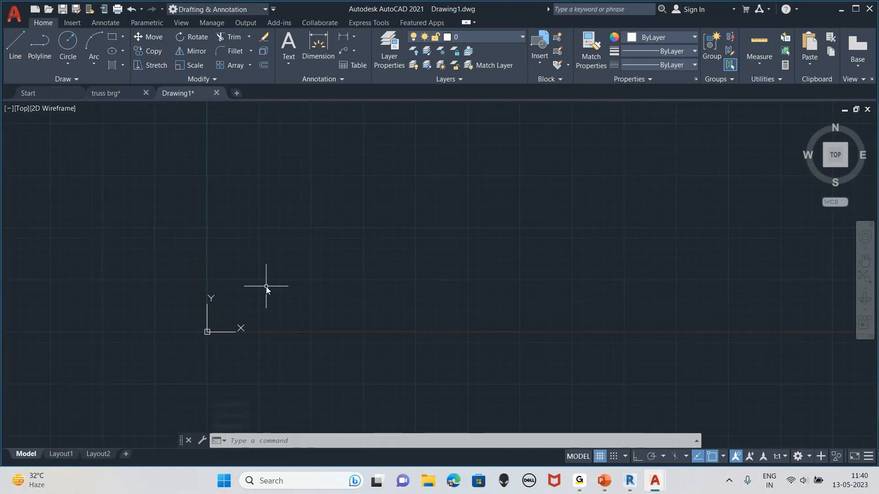
{"action": "middle_click_drag", "start_coordinate": [326, 166], "coordinate": [314, 191]}
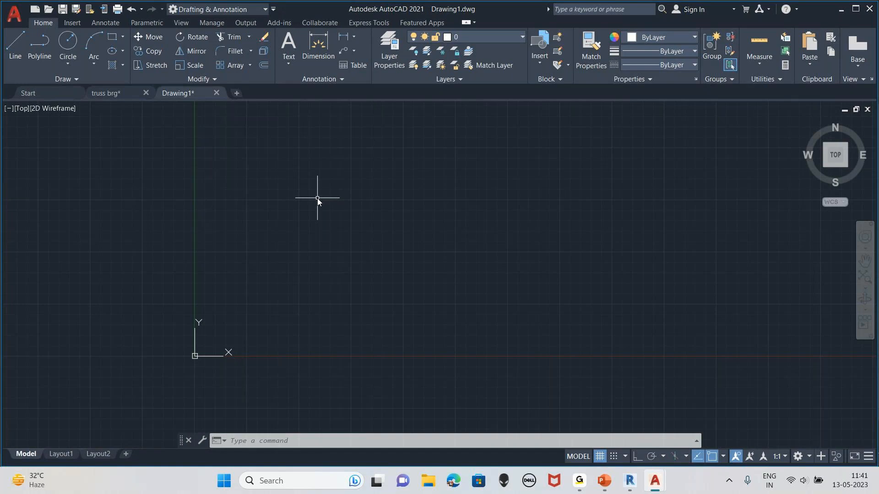
{"action": "mouse_move", "coordinate": [298, 255]}
{"action": "middle_mouse_down"}
{"action": "mouse_move", "coordinate": [300, 267]}
{"action": "mouse_move", "coordinate": [345, 263]}
{"action": "mouse_move", "coordinate": [282, 304]}
{"action": "middle_mouse_up"}
{"action": "scroll", "coordinate": [226, 343], "scroll_direction": "up", "scroll_amount": 3}
{"action": "scroll", "coordinate": [224, 349], "scroll_direction": "down", "scroll_amount": 4}
{"action": "scroll", "coordinate": [251, 356], "scroll_direction": "up", "scroll_amount": 6}
{"action": "middle_click_drag", "start_coordinate": [215, 369], "coordinate": [284, 335]}
{"action": "scroll", "coordinate": [284, 334], "scroll_direction": "down", "scroll_amount": 2}
{"action": "middle_click_drag", "start_coordinate": [348, 235], "coordinate": [317, 268]}
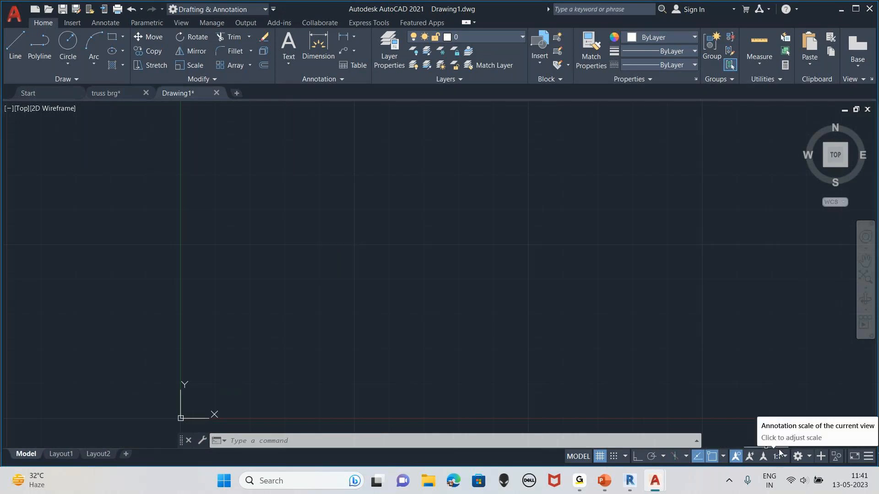
{"action": "middle_click_drag", "start_coordinate": [519, 303], "coordinate": [526, 300]}
{"action": "scroll", "coordinate": [524, 300], "scroll_direction": "down", "scroll_amount": 2}
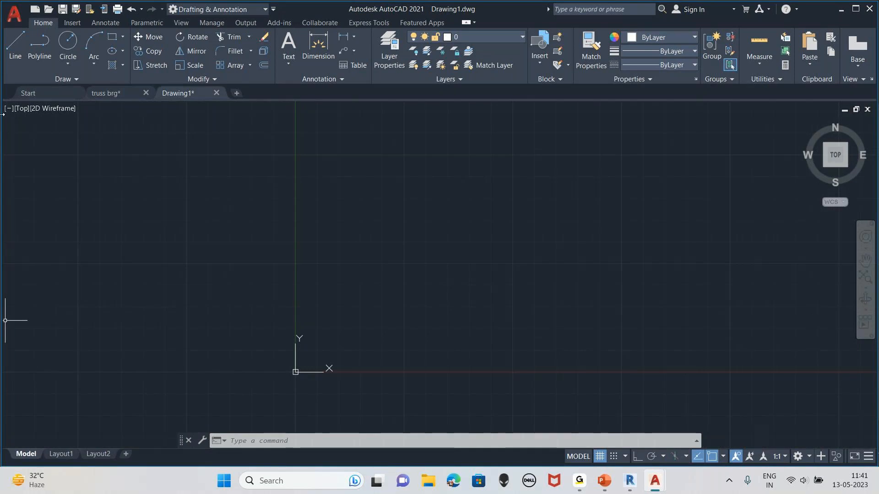
{"action": "scroll", "coordinate": [312, 366], "scroll_direction": "up", "scroll_amount": 2}
{"action": "scroll", "coordinate": [333, 314], "scroll_direction": "up", "scroll_amount": 2}
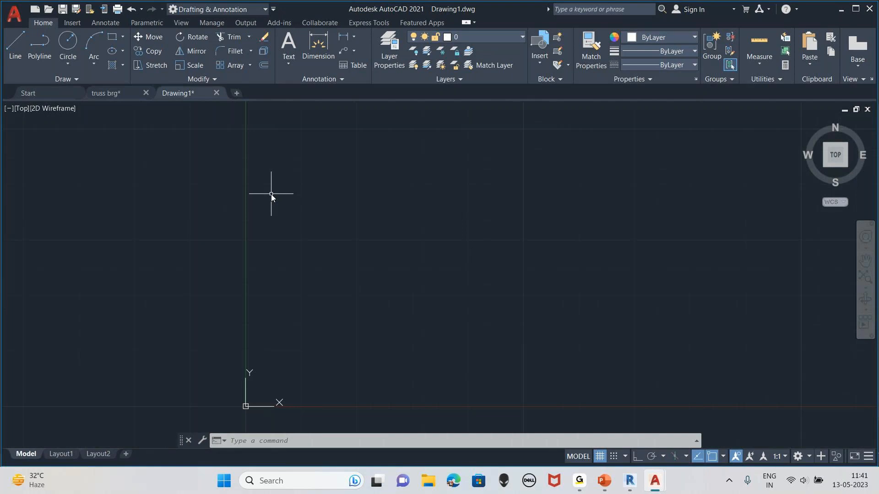
{"action": "middle_click_drag", "start_coordinate": [276, 198], "coordinate": [287, 202]}
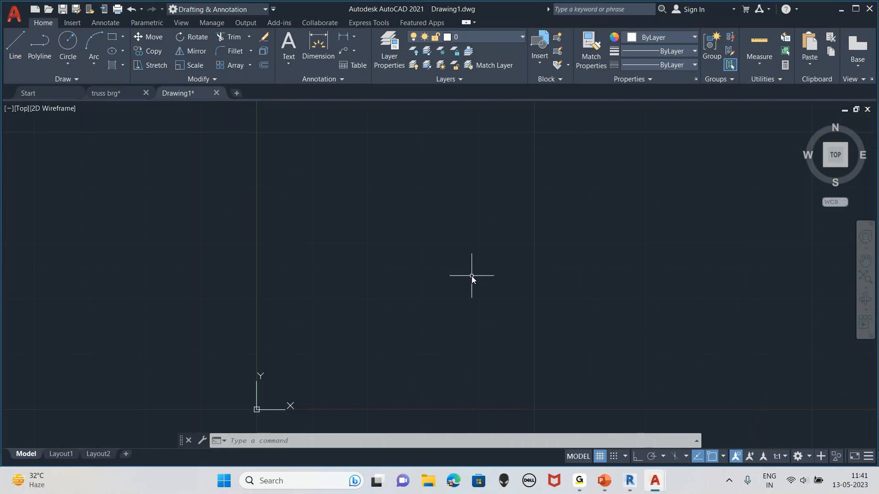
Configure the drawing units to decimal length with 0.00 precision and meters as the insertion scale.
{"action": "type", "text": "un"}
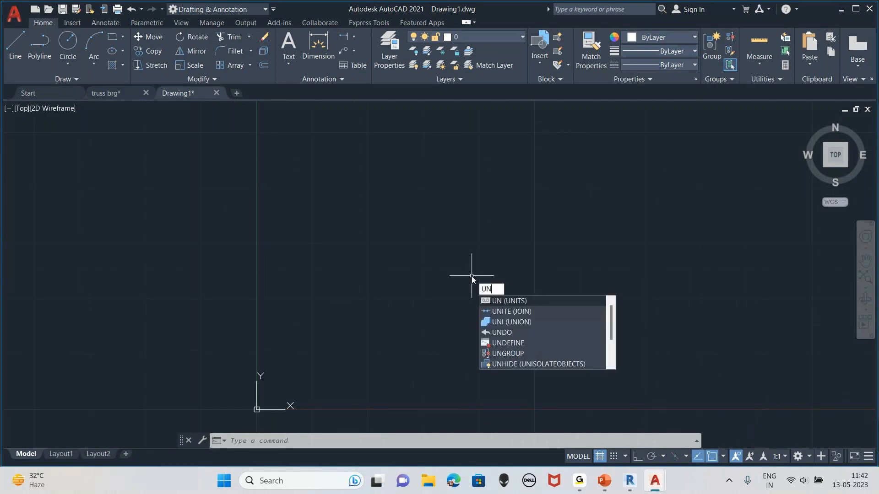
{"action": "key", "text": "Return"}
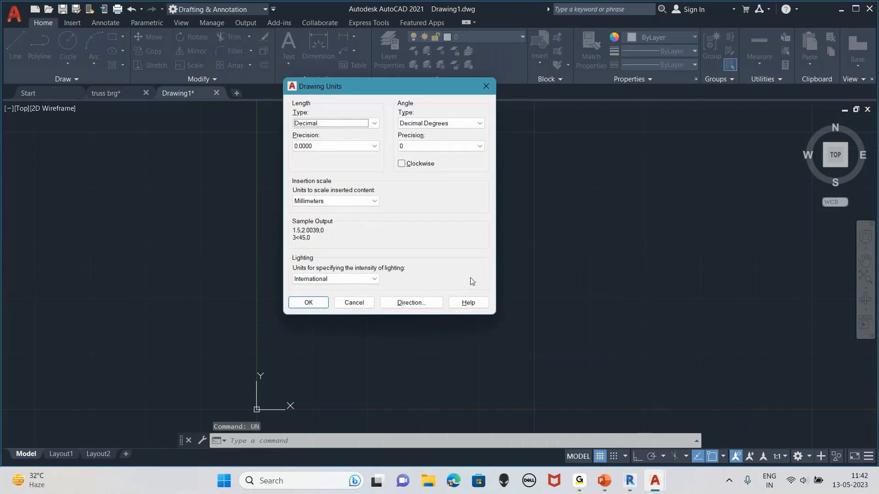
{"action": "left_click_drag", "start_coordinate": [380, 84], "coordinate": [364, 89]}
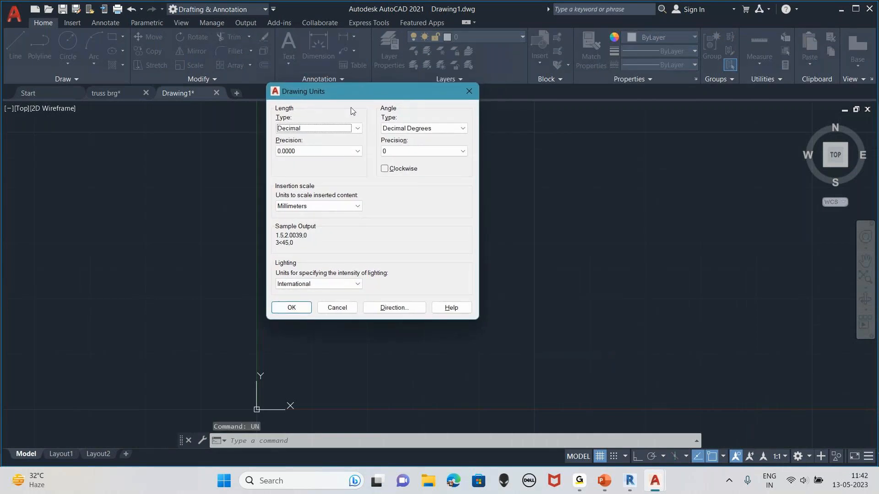
{"action": "left_click", "coordinate": [344, 128]}
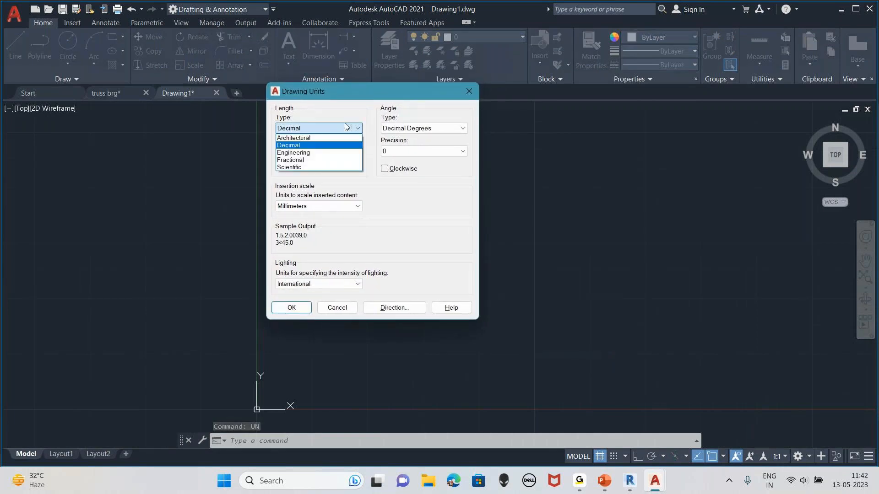
{"action": "left_click", "coordinate": [320, 146]}
{"action": "left_click", "coordinate": [318, 151]}
{"action": "left_click", "coordinate": [302, 175]}
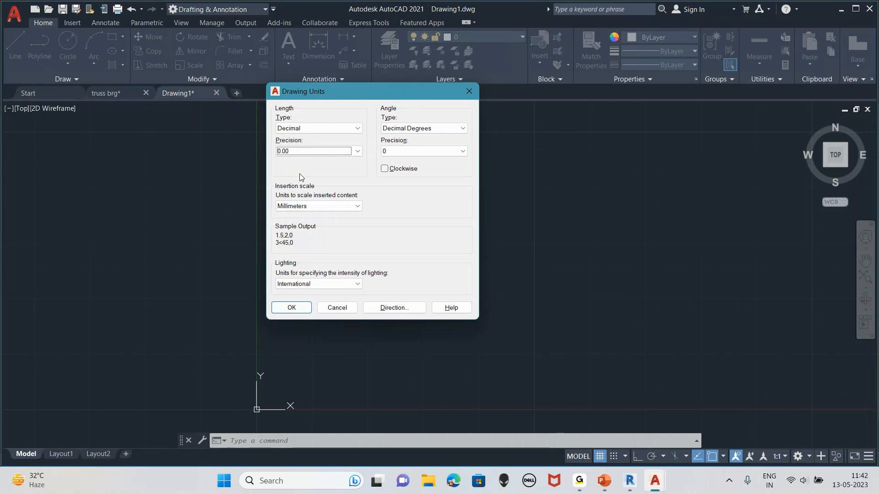
{"action": "left_click", "coordinate": [331, 205]}
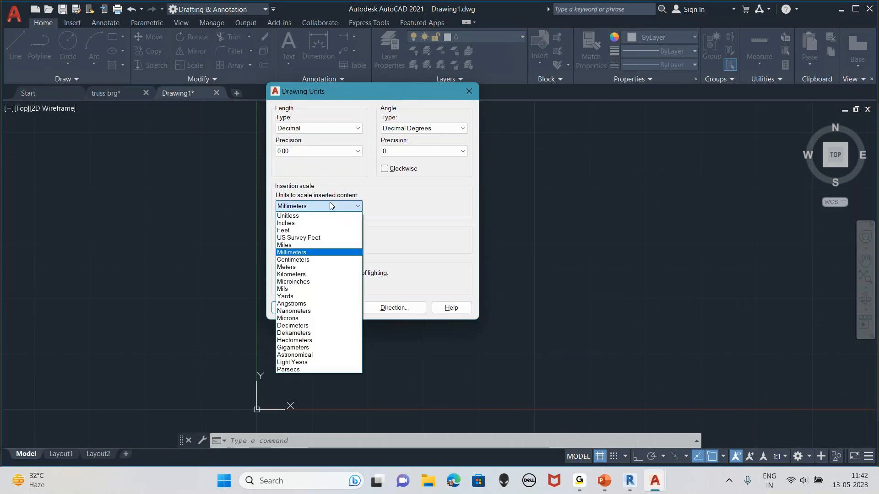
{"action": "left_click", "coordinate": [303, 268]}
{"action": "left_click", "coordinate": [300, 312]}
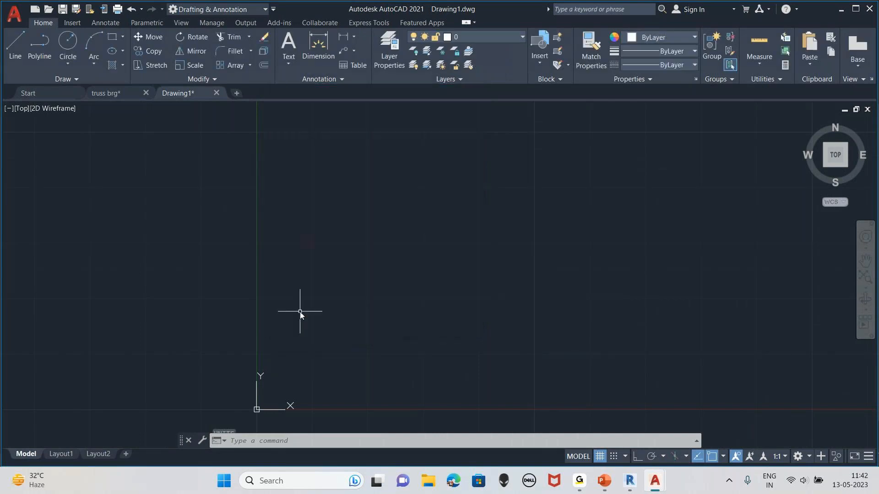
Start a line at the origin, coordinates 0,0.
{"action": "middle_click_drag", "start_coordinate": [300, 311], "coordinate": [319, 290]}
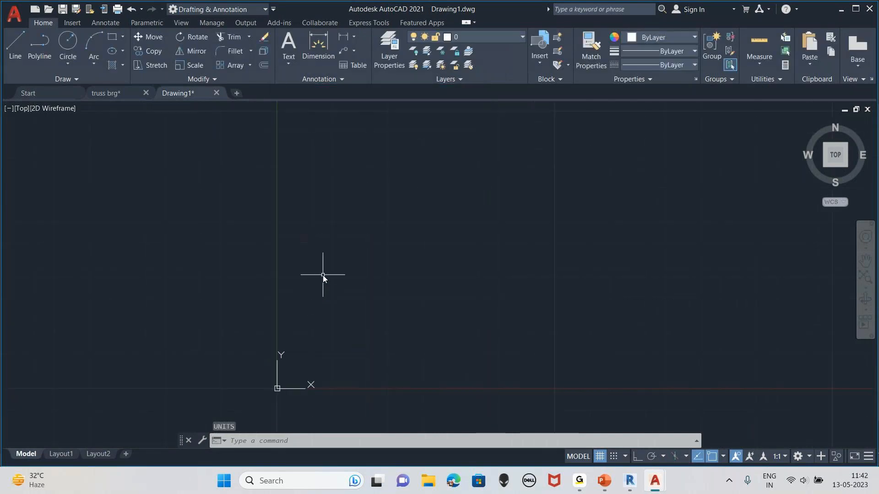
{"action": "type", "text": "l"}
{"action": "key", "text": "Return"}
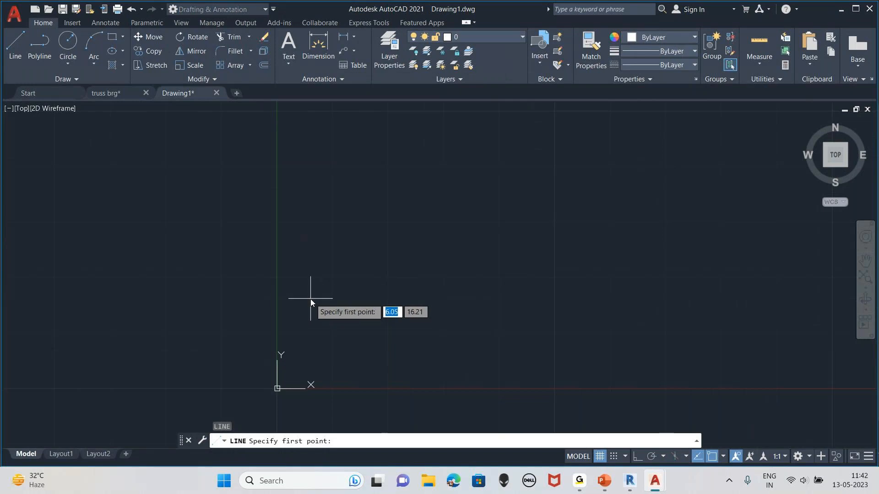
{"action": "middle_click_drag", "start_coordinate": [308, 295], "coordinate": [315, 292]}
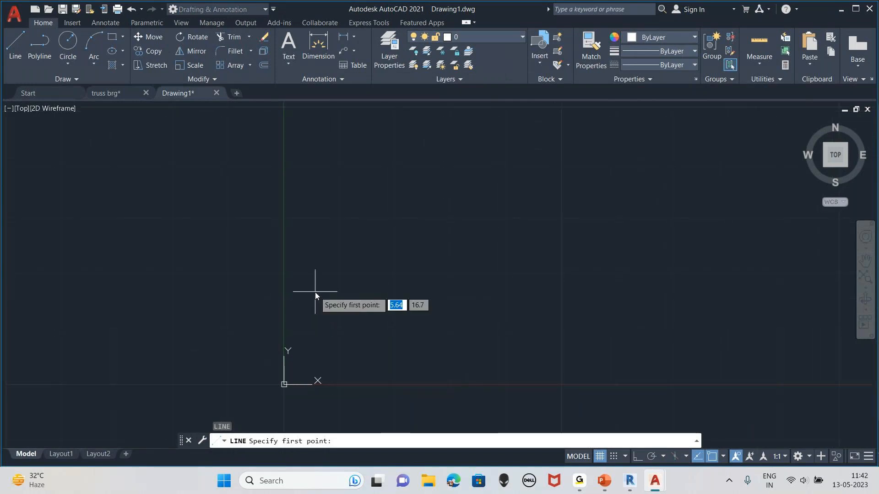
{"action": "middle_click_drag", "start_coordinate": [312, 289], "coordinate": [309, 275]}
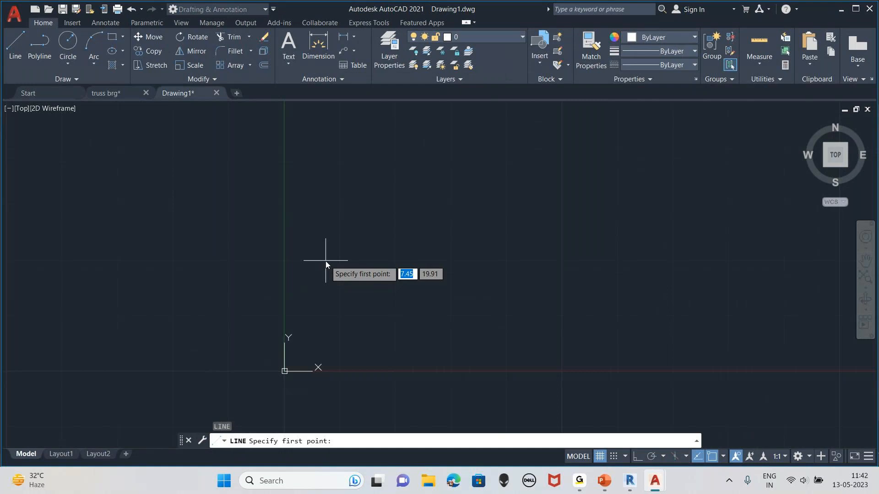
{"action": "type", "text": "0"}
{"action": "key", "text": "Tab"}
{"action": "type", "text": "0"}
{"action": "key", "text": "Return"}
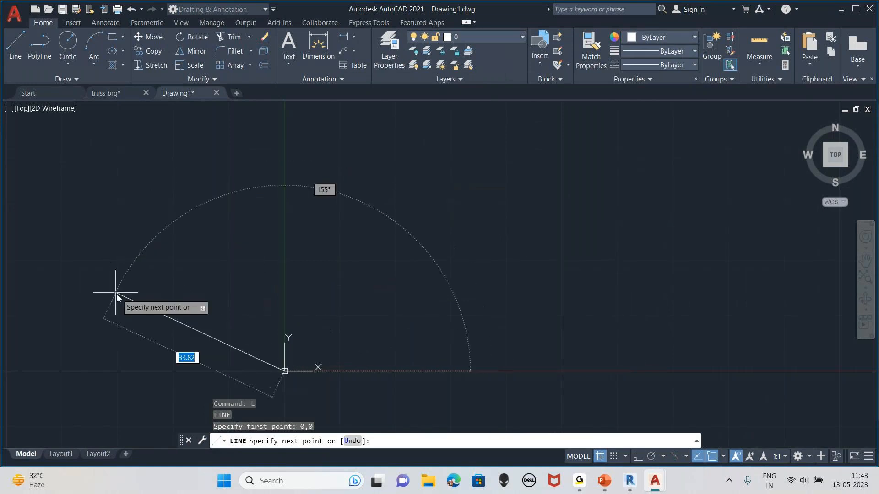
Turn on Ortho mode and draw the first line segment 6 m horizontally along the positive X axis.
{"action": "middle_click_drag", "start_coordinate": [265, 367], "coordinate": [306, 329]}
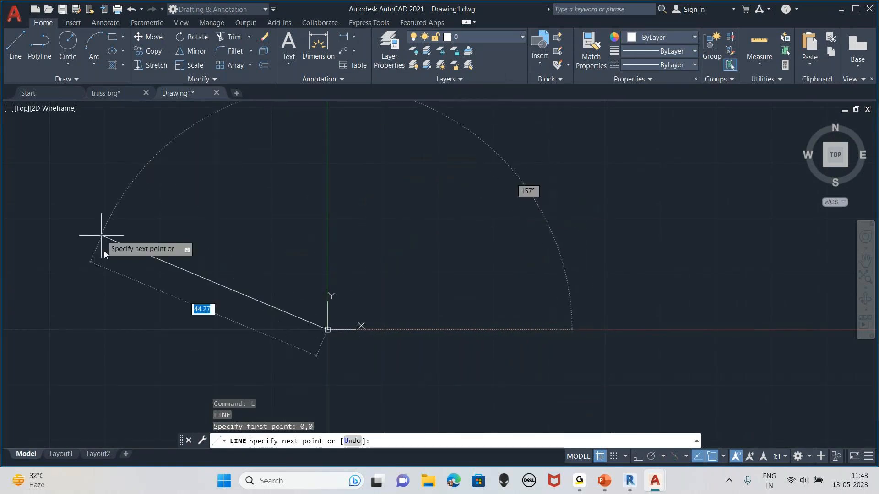
{"action": "scroll", "coordinate": [210, 314], "scroll_direction": "down", "scroll_amount": 2}
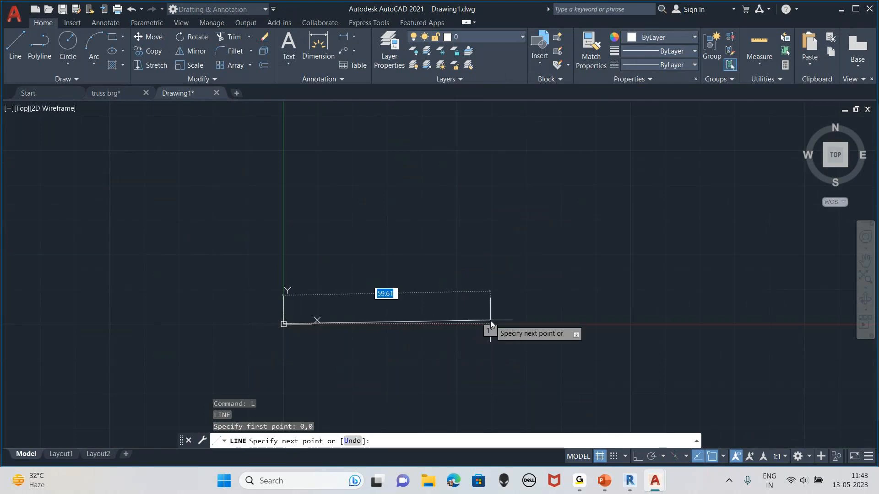
{"action": "left_click", "coordinate": [634, 457]}
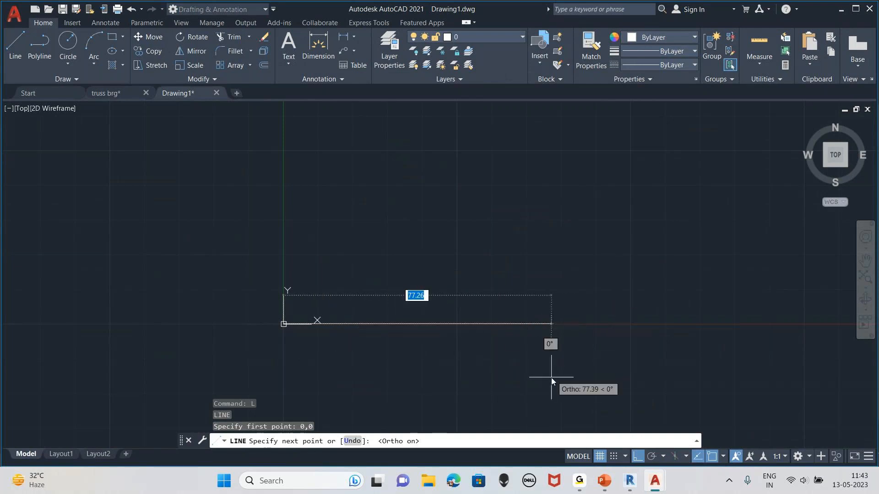
{"action": "scroll", "coordinate": [539, 188], "scroll_direction": "down", "scroll_amount": 2}
{"action": "mouse_move", "coordinate": [544, 214]}
{"action": "middle_mouse_down"}
{"action": "mouse_move", "coordinate": [550, 234]}
{"action": "mouse_move", "coordinate": [597, 279]}
{"action": "middle_mouse_up"}
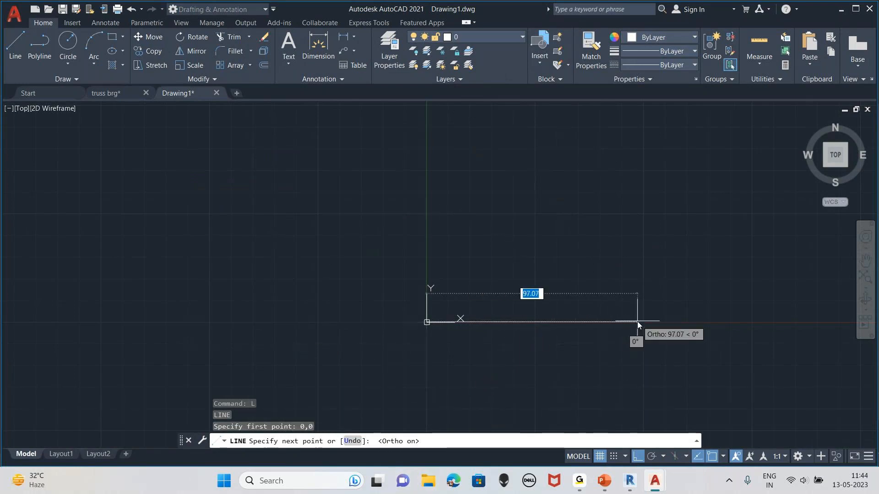
{"action": "middle_click_drag", "start_coordinate": [637, 321], "coordinate": [611, 295]}
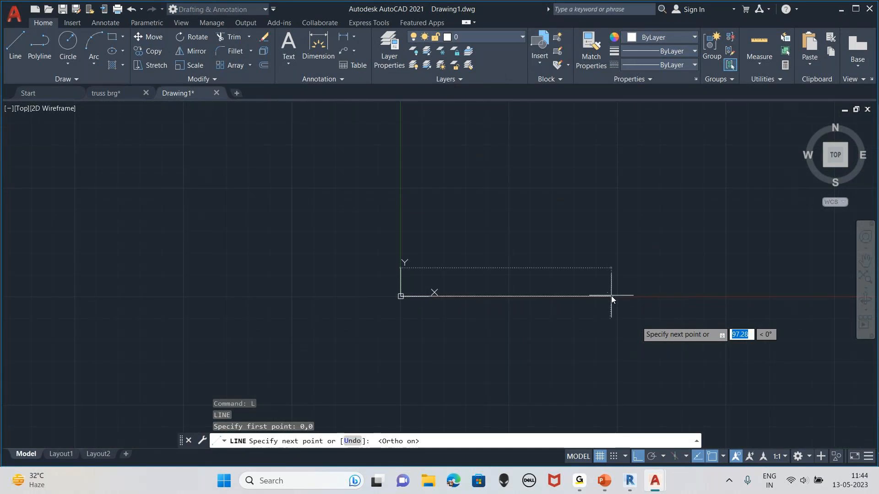
{"action": "scroll", "coordinate": [611, 296], "scroll_direction": "up", "scroll_amount": 1}
{"action": "scroll", "coordinate": [302, 300], "scroll_direction": "up", "scroll_amount": 2}
{"action": "middle_click_drag", "start_coordinate": [306, 281], "coordinate": [496, 342]}
{"action": "scroll", "coordinate": [408, 358], "scroll_direction": "up", "scroll_amount": 2}
{"action": "middle_click_drag", "start_coordinate": [326, 354], "coordinate": [431, 356]}
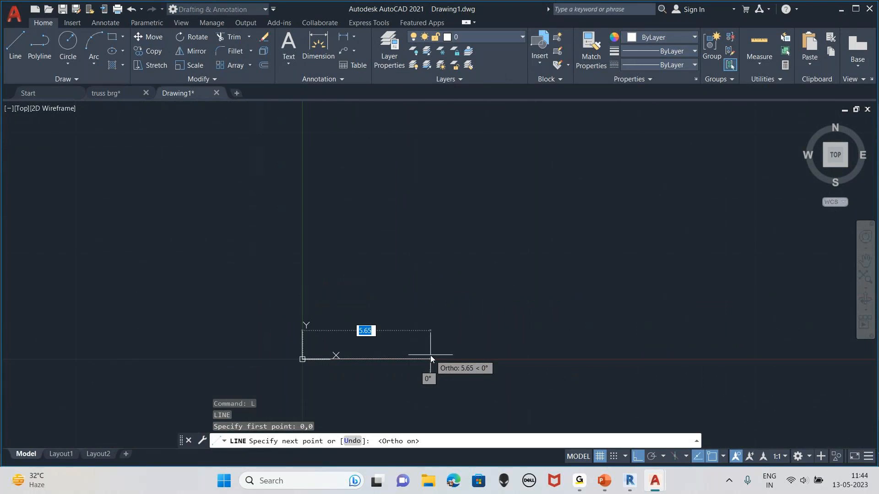
{"action": "type", "text": "6"}
{"action": "key", "text": "Return"}
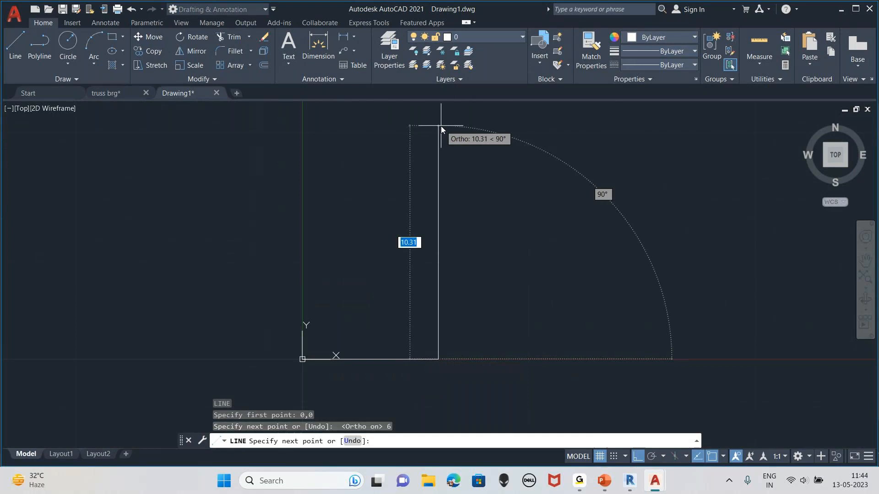
Complete the rectangle with segments 8 m up, 6 m back to the Y axis and 8 m down to the origin.
{"action": "type", "text": "8"}
{"action": "key", "text": "Return"}
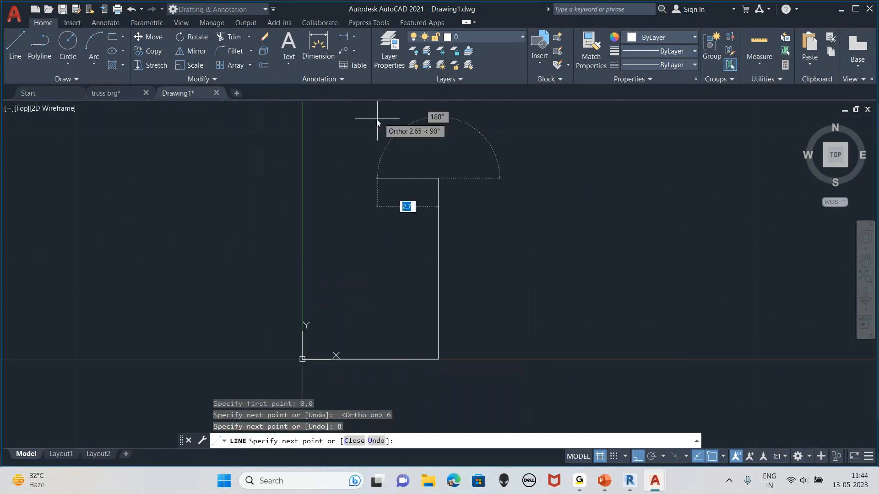
{"action": "middle_click_drag", "start_coordinate": [361, 158], "coordinate": [346, 147]}
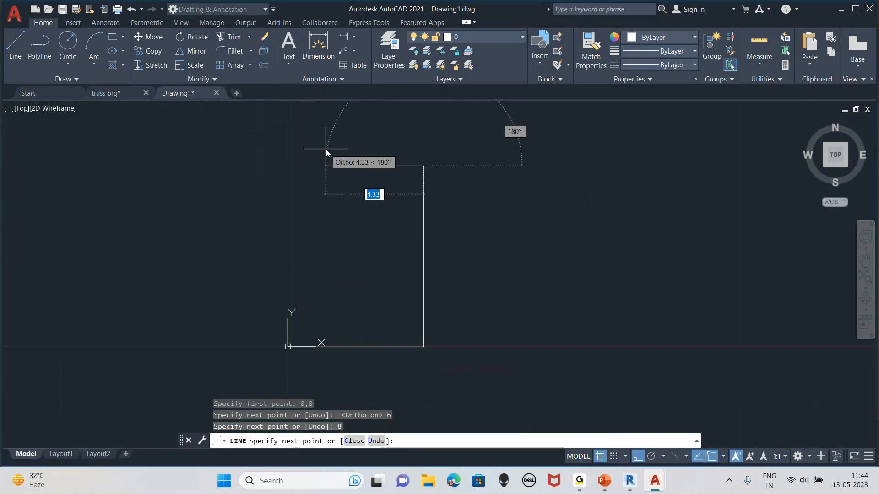
{"action": "type", "text": "6"}
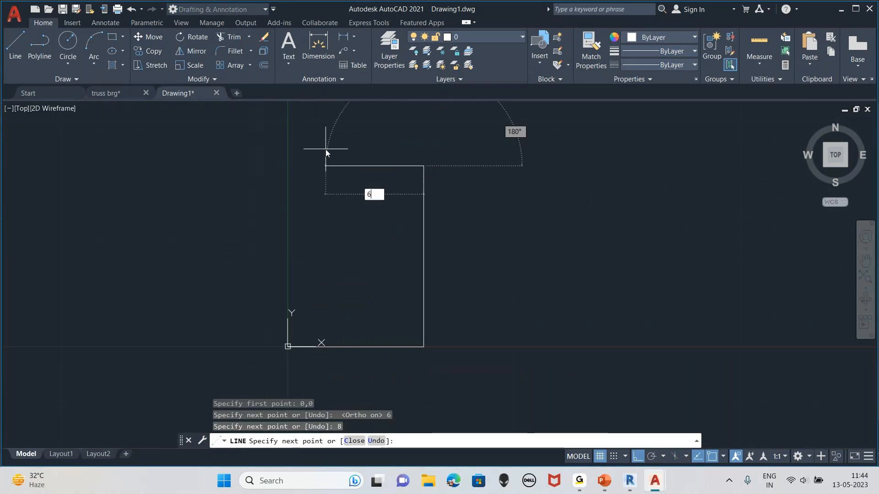
{"action": "key", "text": "Return"}
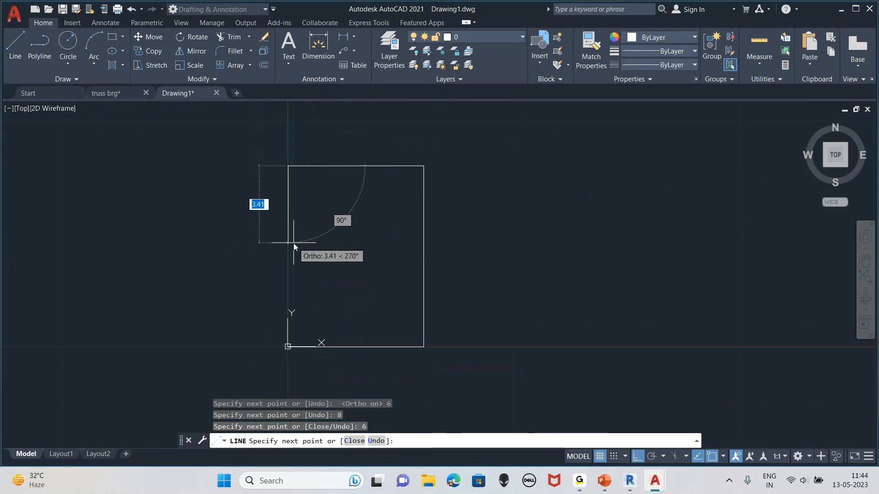
{"action": "type", "text": "8"}
{"action": "key", "text": "Return"}
{"action": "key", "text": "Escape"}
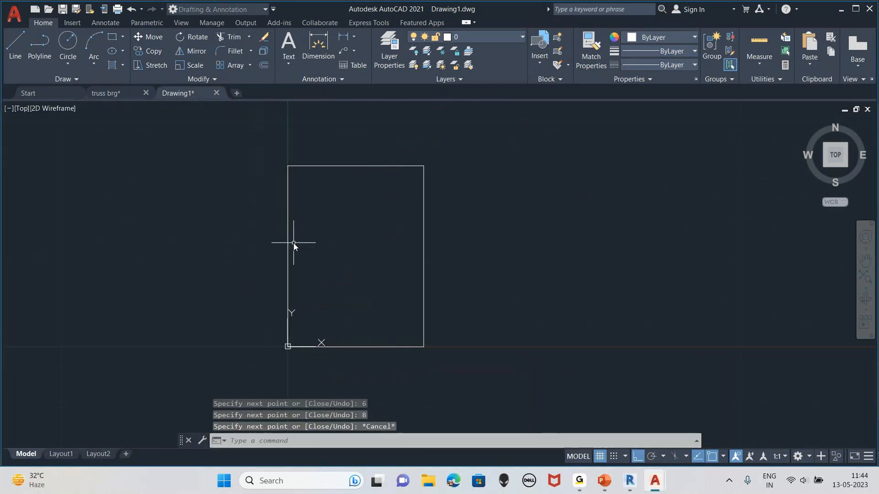
Examine the edges and upper corners of the rectangle up close and as a whole.
{"action": "scroll", "coordinate": [297, 245], "scroll_direction": "up", "scroll_amount": 2}
{"action": "middle_click_drag", "start_coordinate": [319, 238], "coordinate": [343, 235]}
{"action": "scroll", "coordinate": [350, 232], "scroll_direction": "down", "scroll_amount": 2}
{"action": "middle_click_drag", "start_coordinate": [350, 229], "coordinate": [386, 223]}
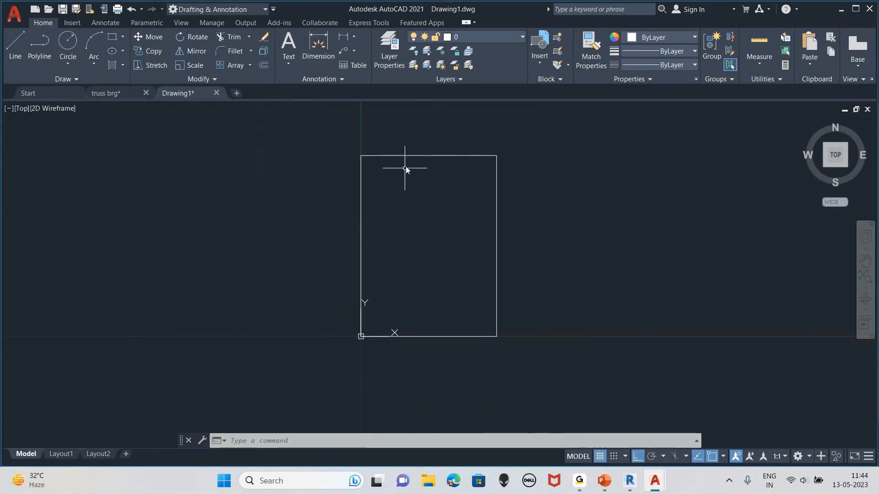
{"action": "scroll", "coordinate": [348, 167], "scroll_direction": "up", "scroll_amount": 2}
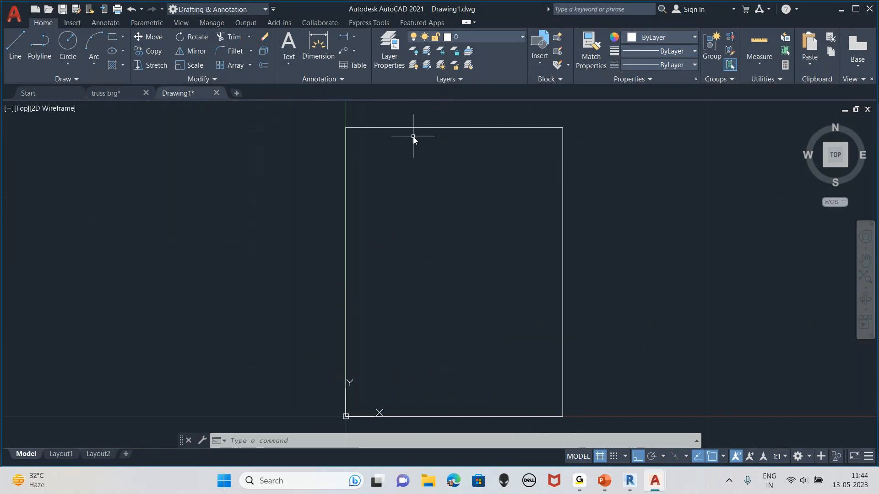
{"action": "scroll", "coordinate": [475, 204], "scroll_direction": "down", "scroll_amount": 2}
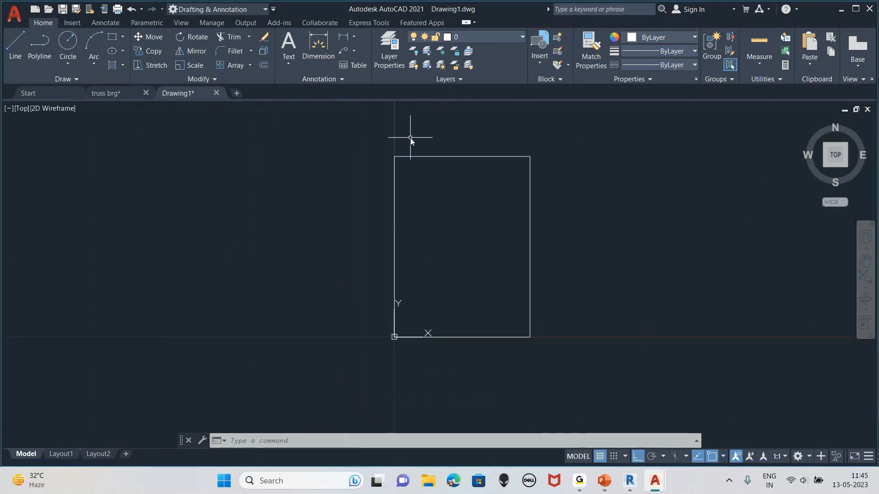
{"action": "scroll", "coordinate": [519, 197], "scroll_direction": "up", "scroll_amount": 2}
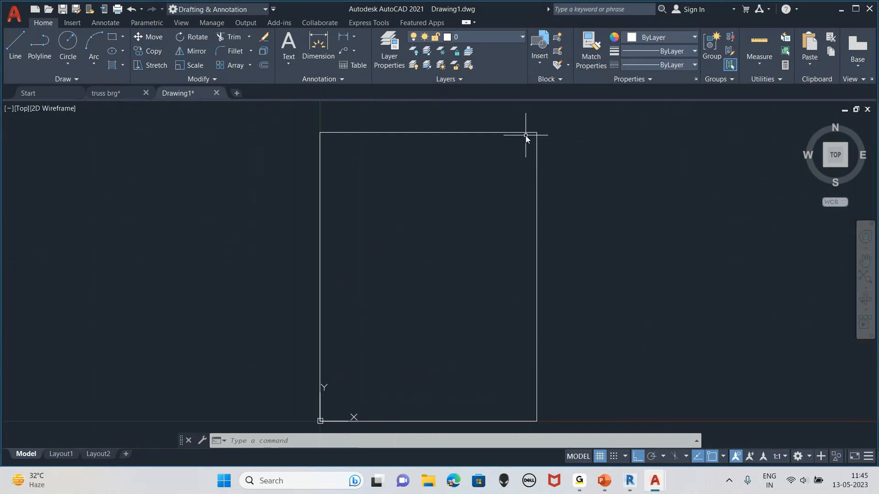
{"action": "scroll", "coordinate": [517, 144], "scroll_direction": "down", "scroll_amount": 2}
{"action": "middle_click_drag", "start_coordinate": [518, 144], "coordinate": [525, 158]}
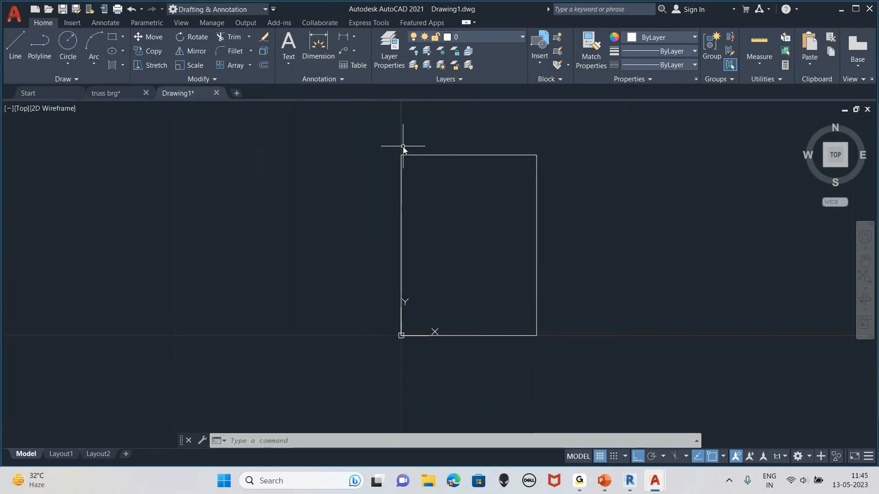
{"action": "middle_click_drag", "start_coordinate": [494, 209], "coordinate": [493, 235]}
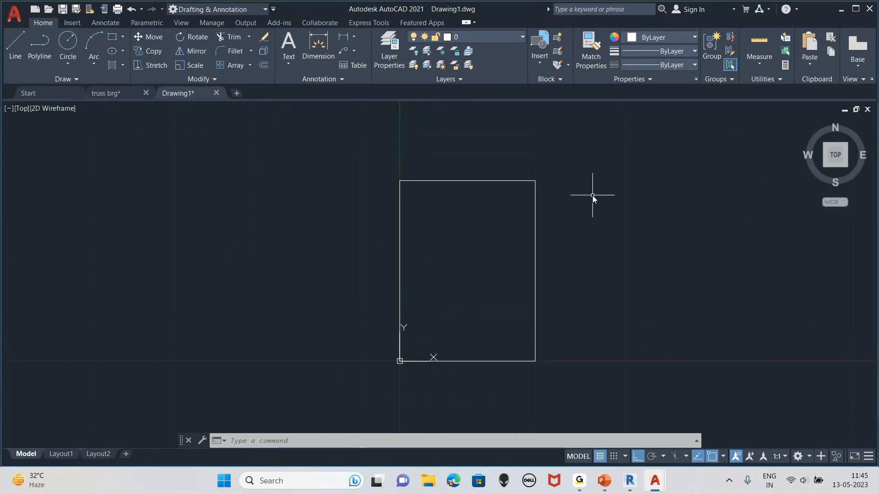
Join the four lines of the rectangle into a single object.
{"action": "type", "text": "J"}
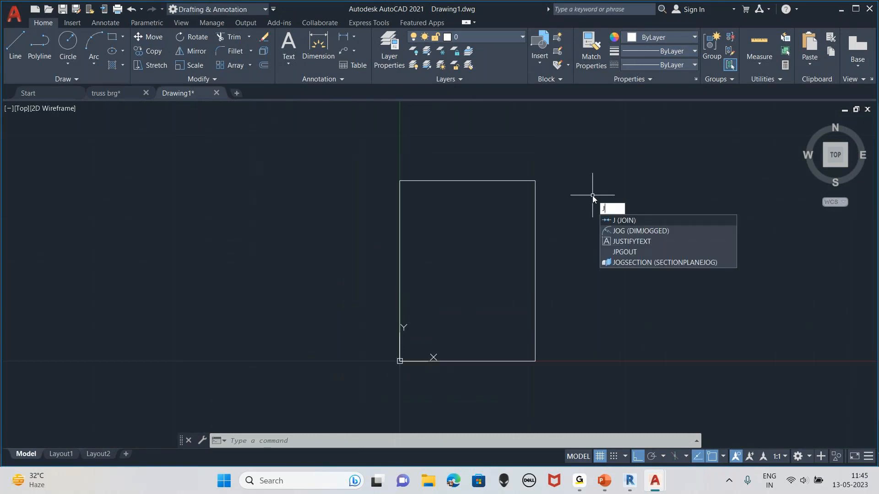
{"action": "key", "text": "Return"}
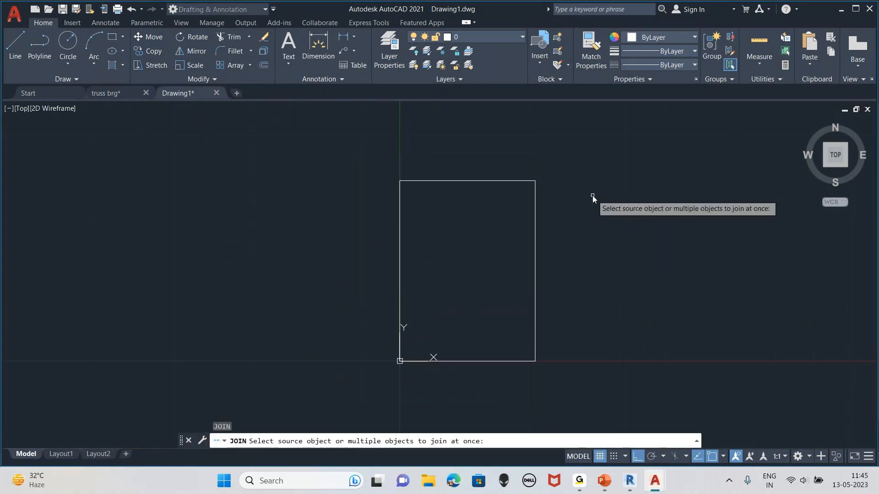
{"action": "left_click", "coordinate": [589, 153]}
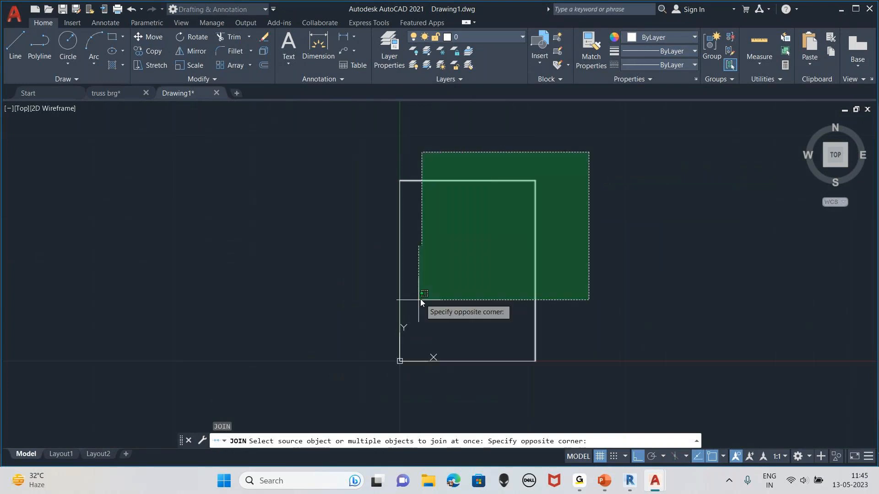
{"action": "left_click", "coordinate": [337, 377]}
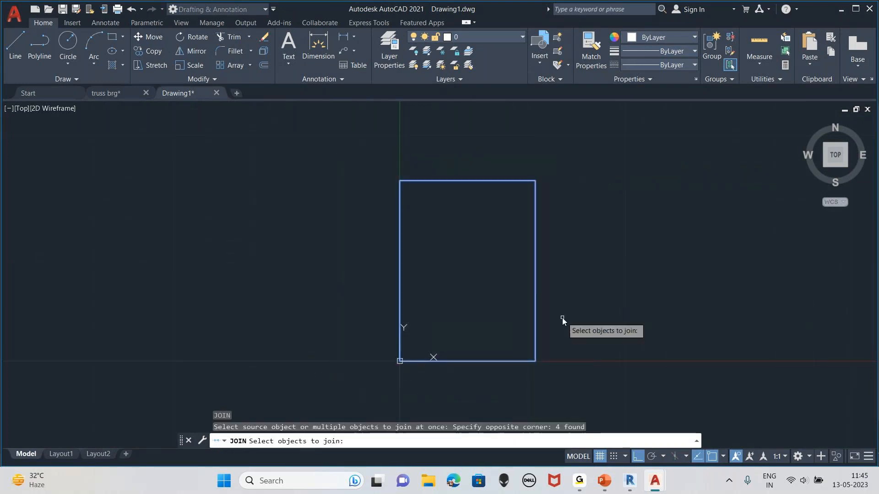
{"action": "key", "text": "Return"}
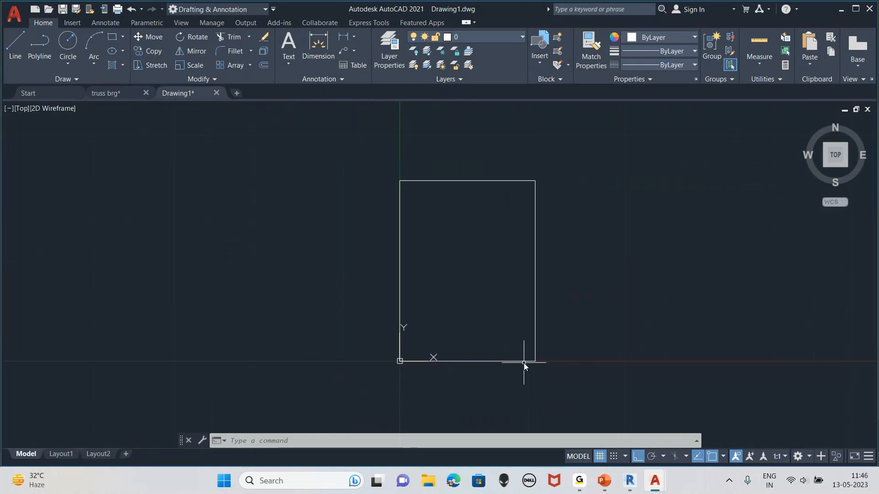
Draw a separate horizontal line about 4.1 m long in the empty space to the right of the rectangle.
{"action": "scroll", "coordinate": [527, 288], "scroll_direction": "up", "scroll_amount": 2}
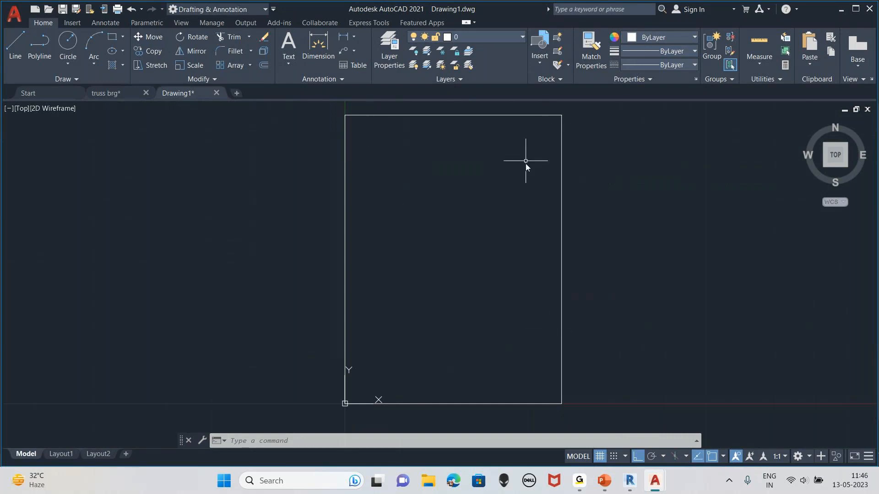
{"action": "mouse_move", "coordinate": [528, 137]}
{"action": "middle_mouse_down"}
{"action": "mouse_move", "coordinate": [537, 162]}
{"action": "mouse_move", "coordinate": [526, 180]}
{"action": "middle_mouse_up"}
{"action": "scroll", "coordinate": [535, 142], "scroll_direction": "down", "scroll_amount": 2}
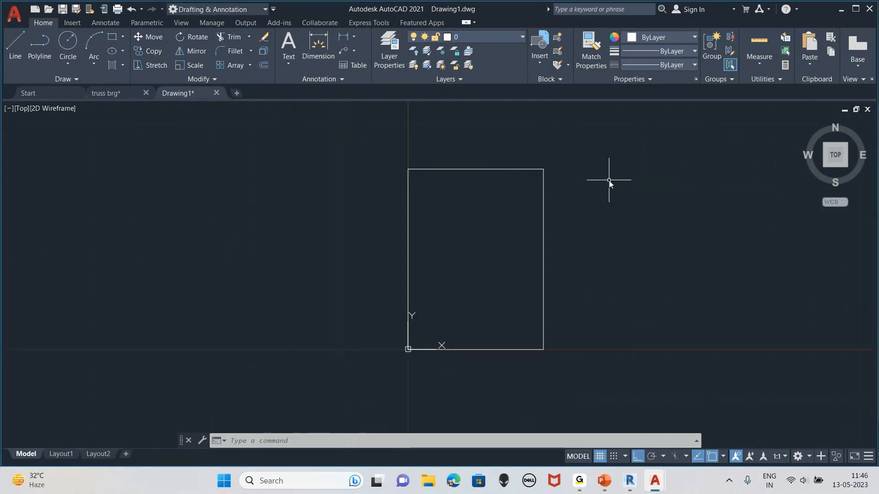
{"action": "middle_click_drag", "start_coordinate": [657, 182], "coordinate": [536, 221]}
{"action": "key", "text": "l"}
{"action": "key", "text": "Return"}
{"action": "left_click", "coordinate": [528, 228]}
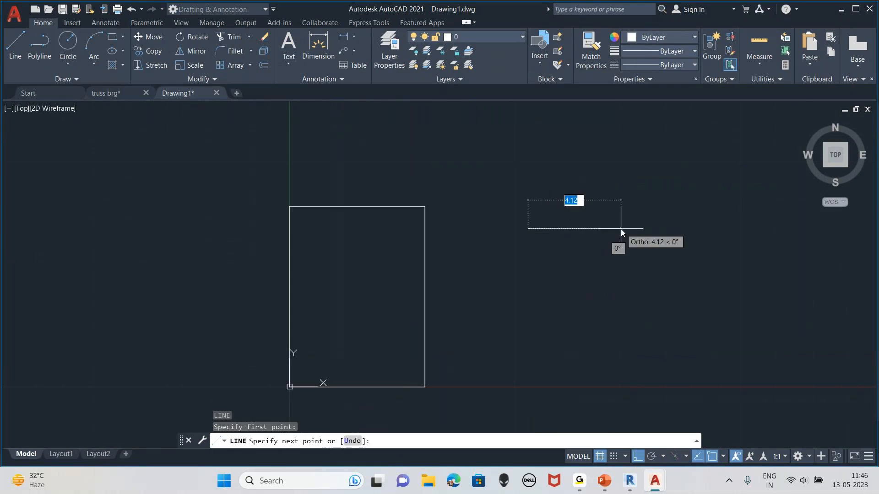
{"action": "left_click", "coordinate": [620, 229]}
{"action": "key", "text": "Escape"}
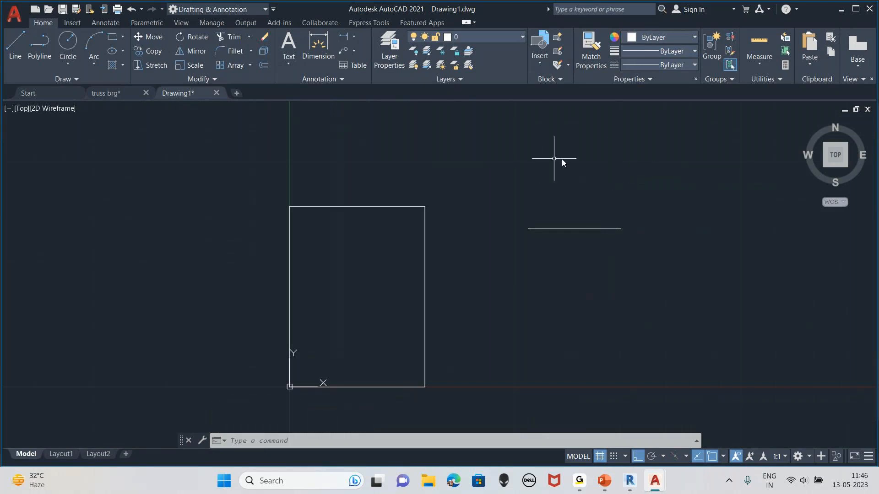
Offset the horizontal line upward three times in succession, with a spacing of 2 m.
{"action": "mouse_move", "coordinate": [590, 172]}
{"action": "middle_mouse_down"}
{"action": "mouse_move", "coordinate": [556, 204]}
{"action": "mouse_move", "coordinate": [520, 207]}
{"action": "middle_mouse_up"}
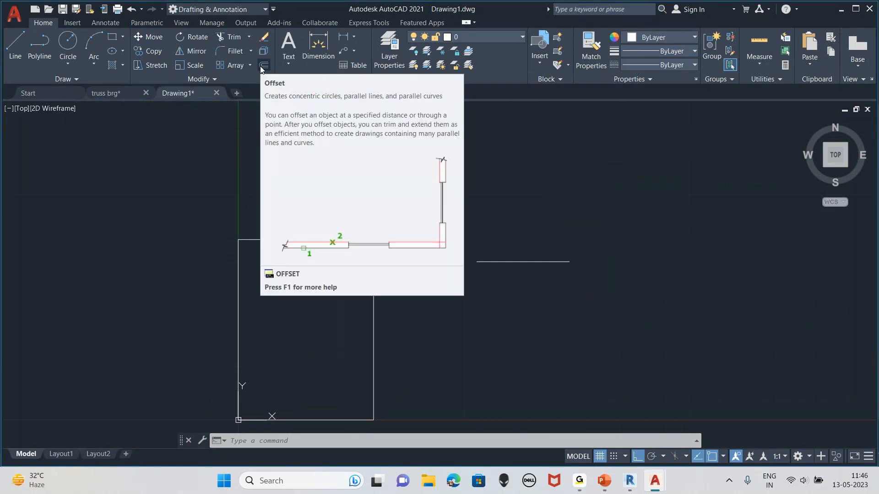
{"action": "type", "text": "O"}
{"action": "key", "text": "Return"}
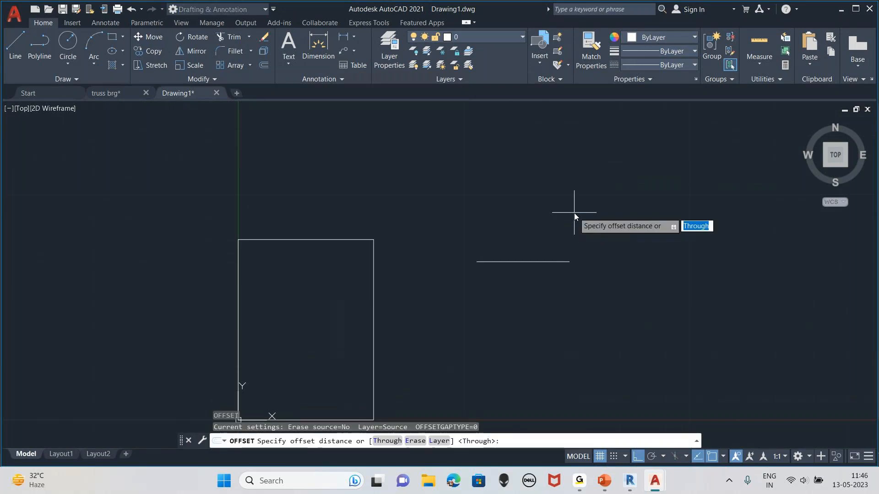
{"action": "type", "text": "2"}
{"action": "key", "text": "Return"}
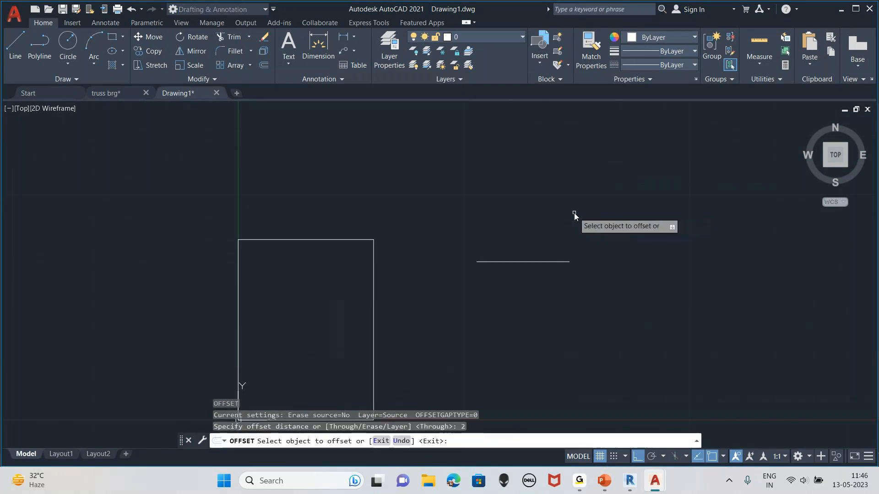
{"action": "left_click", "coordinate": [545, 262]}
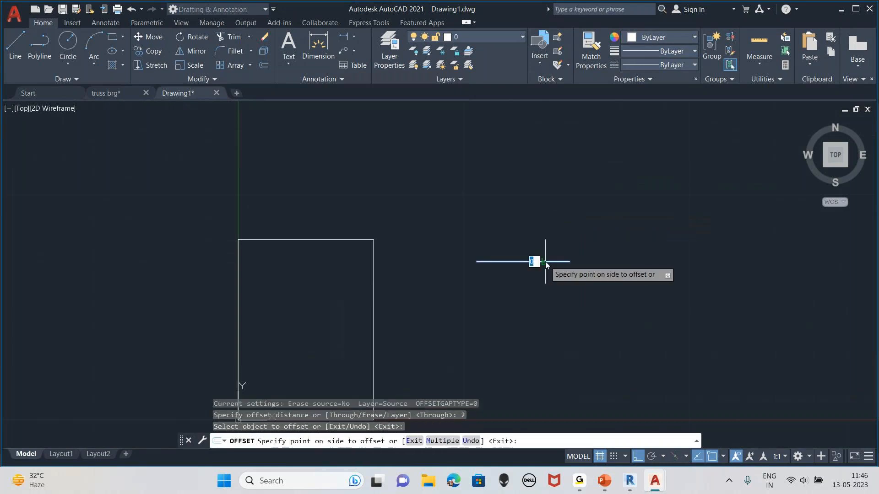
{"action": "left_click", "coordinate": [539, 223]}
{"action": "left_click", "coordinate": [540, 218]}
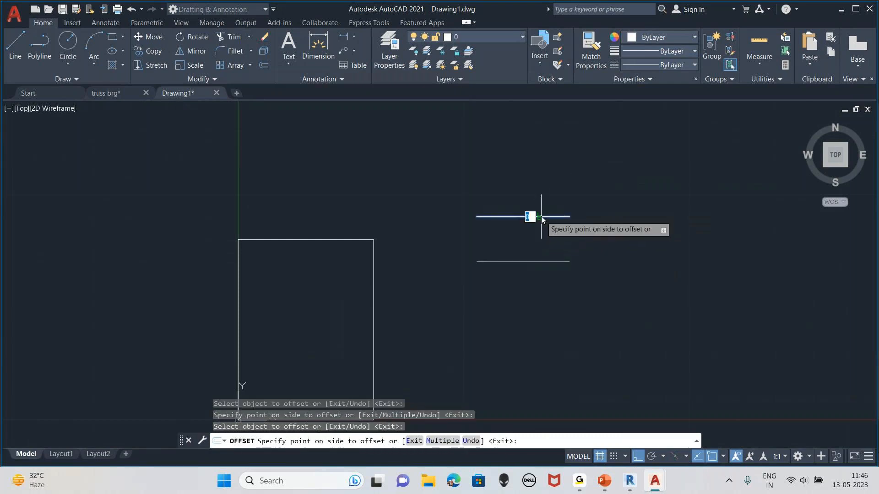
{"action": "left_click", "coordinate": [543, 190]}
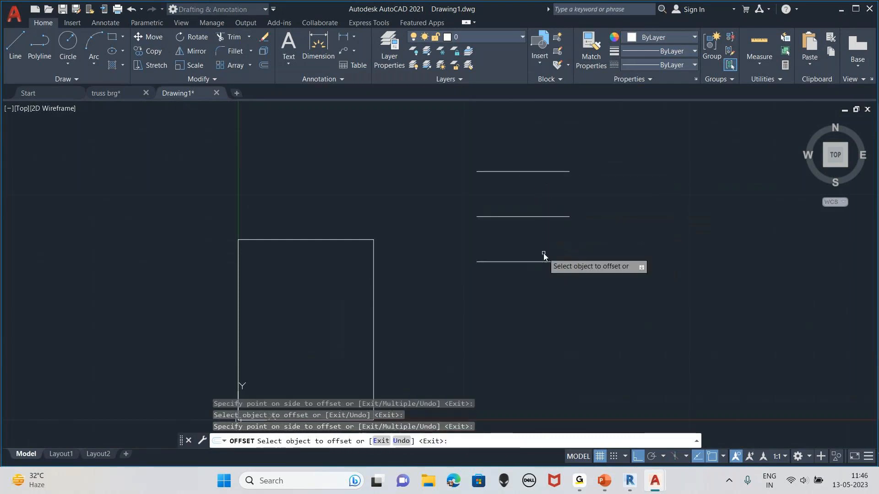
{"action": "left_click", "coordinate": [544, 171]}
{"action": "left_click", "coordinate": [544, 130]}
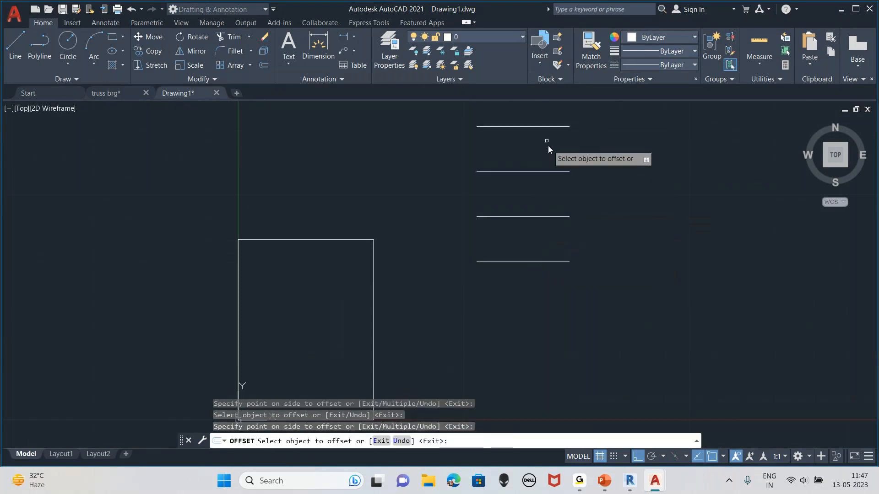
Offset the original horizontal line downward twice at the same 2 m spacing and end the Offset command.
{"action": "left_click", "coordinate": [545, 260]}
{"action": "left_click", "coordinate": [542, 287]}
{"action": "left_click", "coordinate": [543, 309]}
{"action": "left_click", "coordinate": [511, 408]}
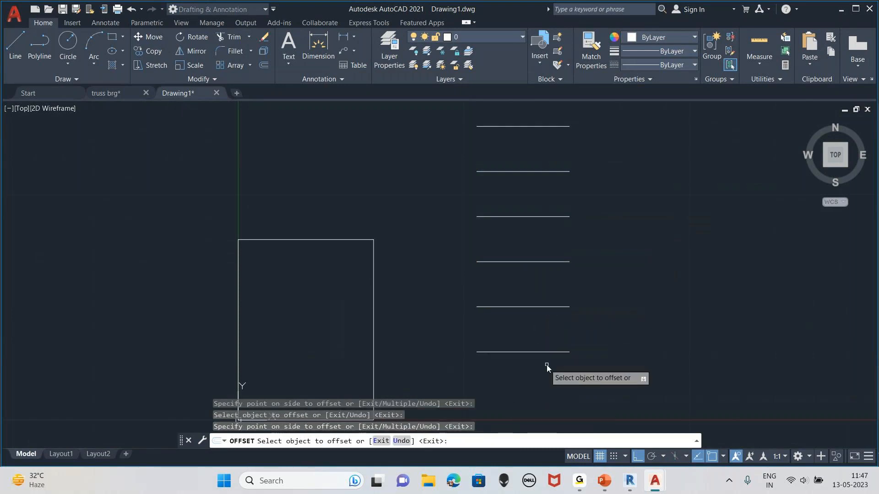
{"action": "key", "text": "Escape"}
{"action": "key", "text": "Escape"}
{"action": "key", "text": "Escape"}
Delete all the horizontal lines beside the rectangle.
{"action": "middle_click_drag", "start_coordinate": [632, 202], "coordinate": [624, 222]}
{"action": "left_click", "coordinate": [628, 121]}
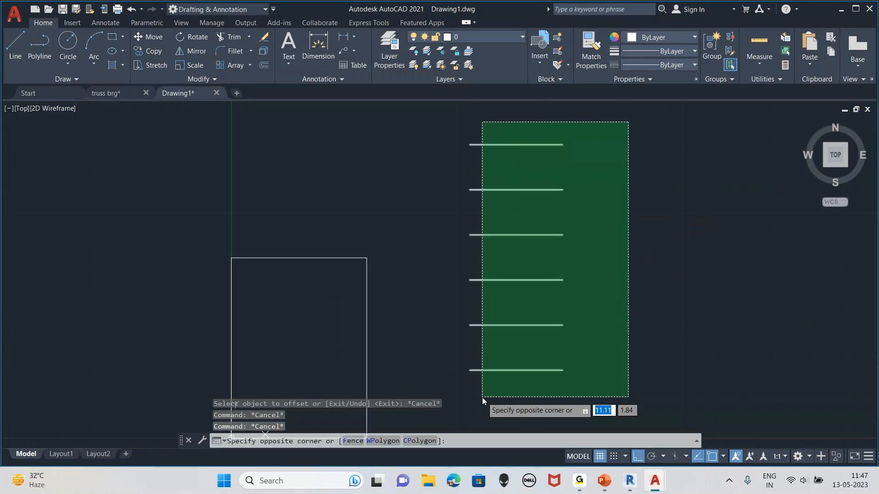
{"action": "left_click", "coordinate": [482, 397]}
{"action": "key", "text": "Delete"}
{"action": "mouse_move", "coordinate": [436, 359]}
{"action": "middle_mouse_down"}
{"action": "mouse_move", "coordinate": [500, 314]}
{"action": "mouse_move", "coordinate": [627, 253]}
{"action": "mouse_move", "coordinate": [556, 275]}
{"action": "mouse_move", "coordinate": [589, 275]}
{"action": "mouse_move", "coordinate": [544, 296]}
{"action": "middle_mouse_up"}
{"action": "scroll", "coordinate": [556, 276], "scroll_direction": "up", "scroll_amount": 2}
{"action": "scroll", "coordinate": [584, 280], "scroll_direction": "down", "scroll_amount": 2}
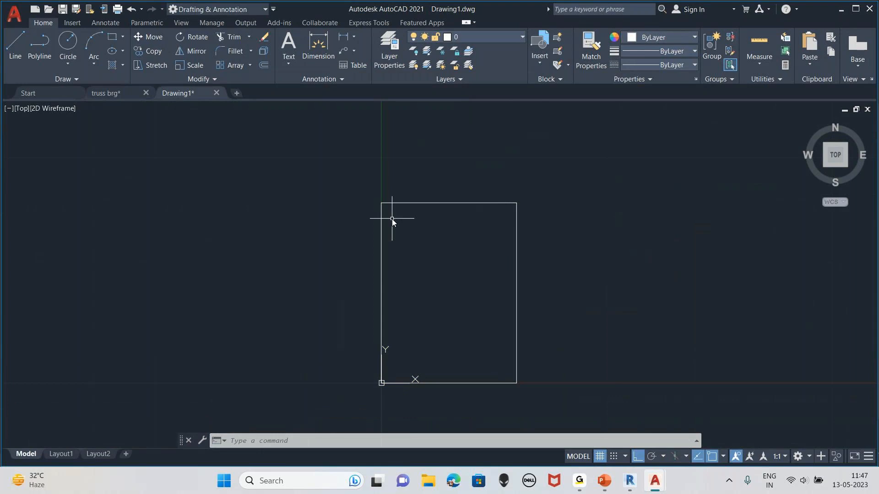
{"action": "middle_click_drag", "start_coordinate": [441, 273], "coordinate": [451, 262]}
{"action": "type", "text": "O"}
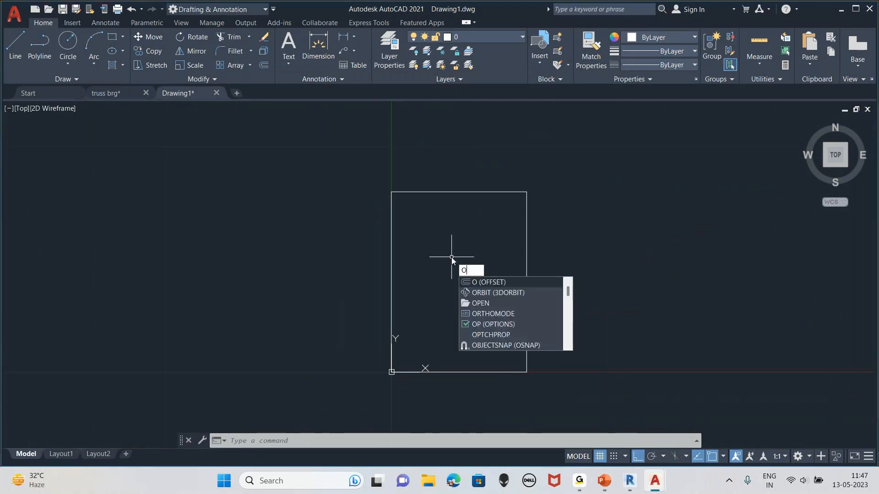
{"action": "key", "text": "Return"}
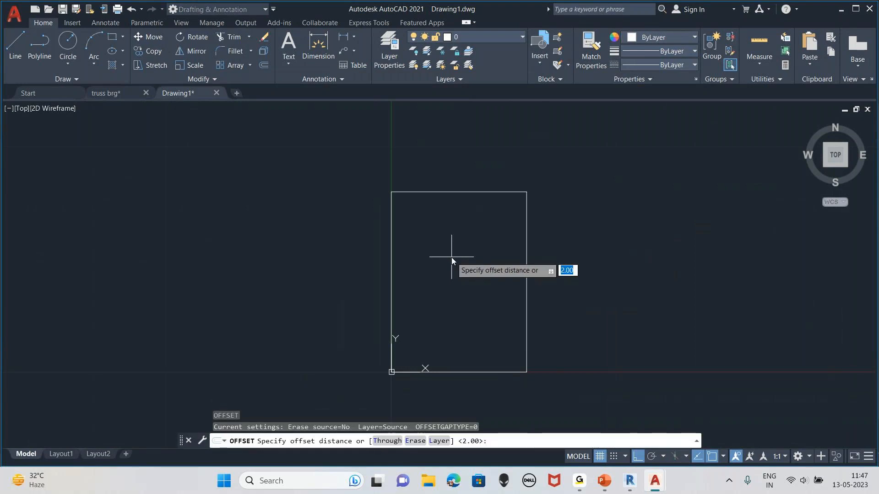
{"action": "key", "text": "Escape"}
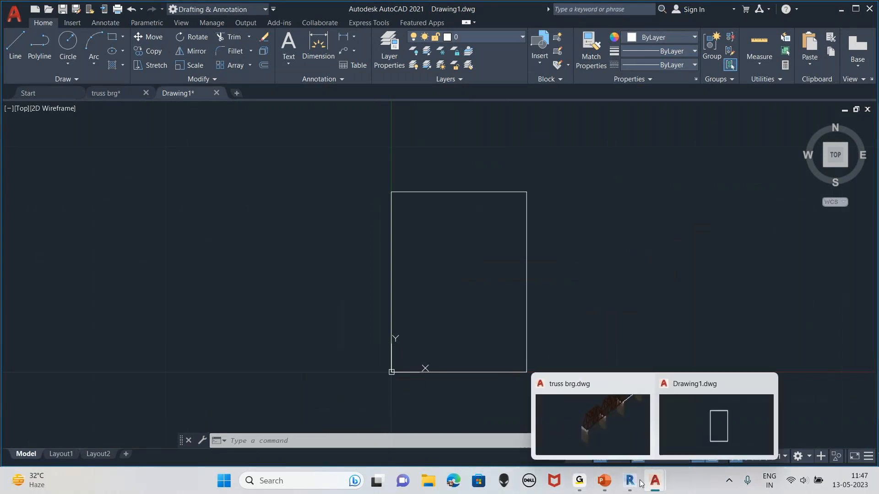
Check the GoTo meeting window and return to the AutoCAD drawing.
{"action": "mouse_move", "coordinate": [579, 489]}
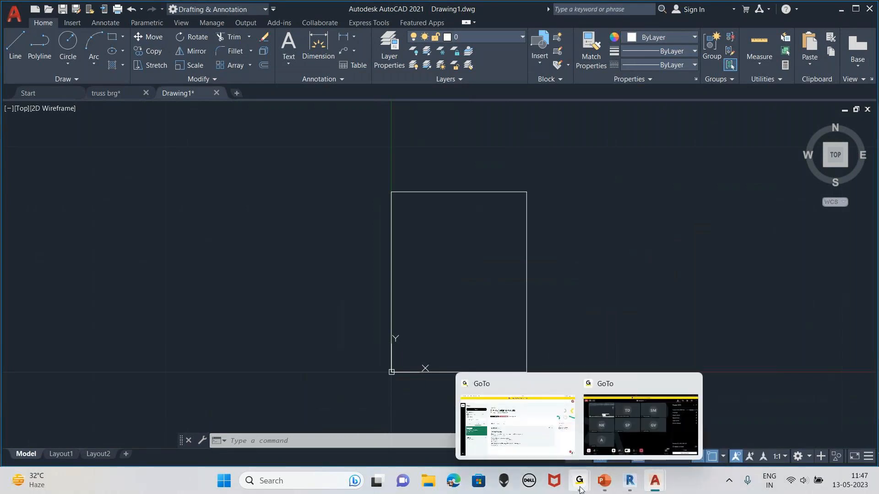
{"action": "left_click", "coordinate": [579, 487]}
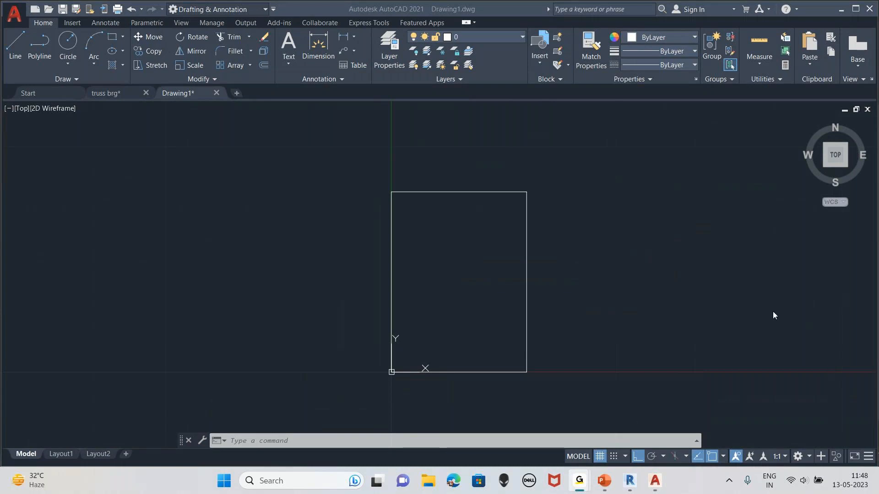
{"action": "left_click", "coordinate": [810, 8]}
{"action": "scroll", "coordinate": [471, 296], "scroll_direction": "up", "scroll_amount": 2}
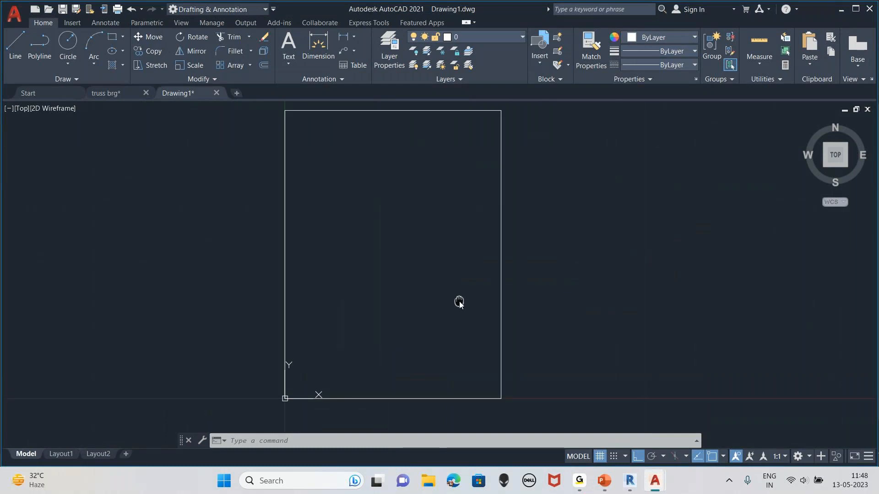
{"action": "scroll", "coordinate": [465, 312], "scroll_direction": "down", "scroll_amount": 2}
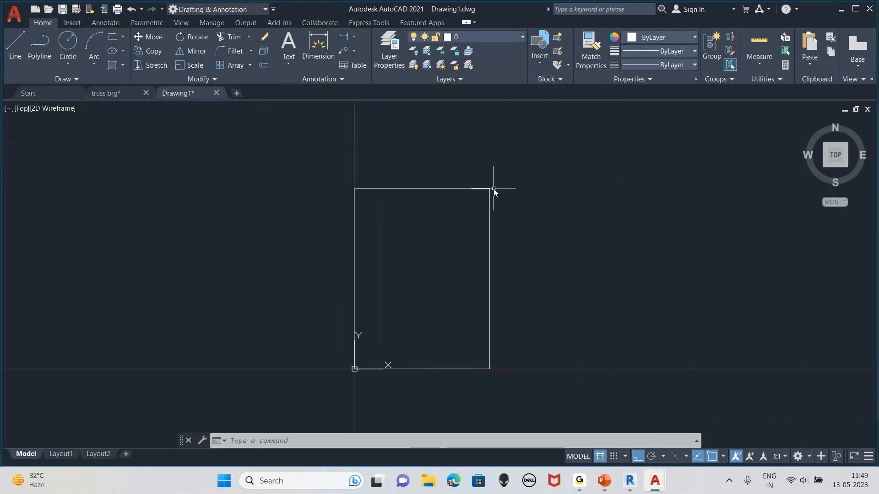
{"action": "scroll", "coordinate": [436, 314], "scroll_direction": "up", "scroll_amount": 2}
{"action": "scroll", "coordinate": [450, 275], "scroll_direction": "up", "scroll_amount": 2}
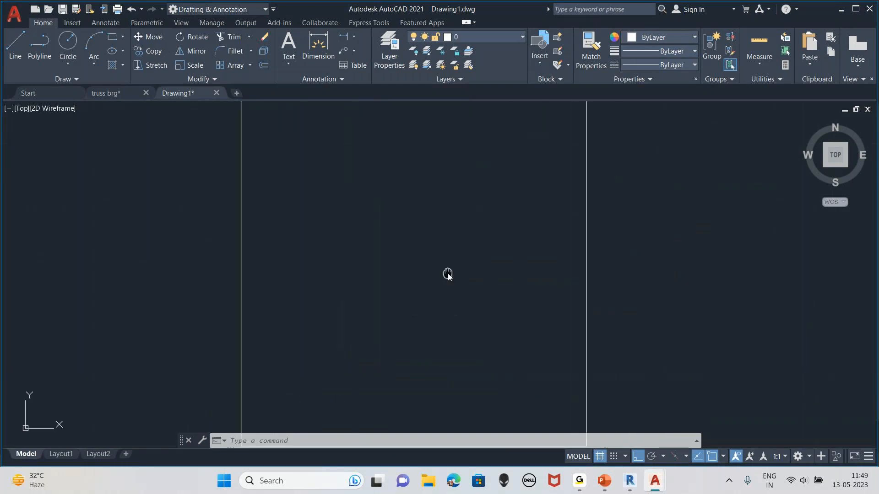
{"action": "scroll", "coordinate": [448, 282], "scroll_direction": "down", "scroll_amount": 2}
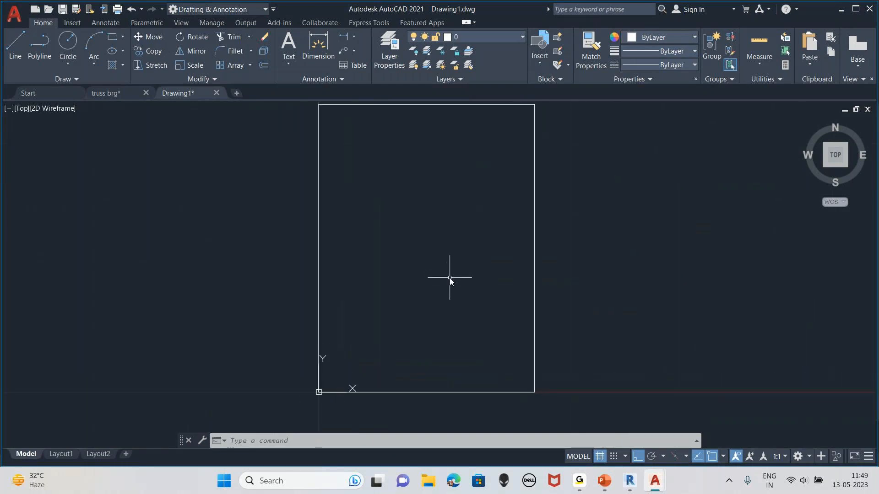
{"action": "middle_click_drag", "start_coordinate": [449, 277], "coordinate": [439, 290]}
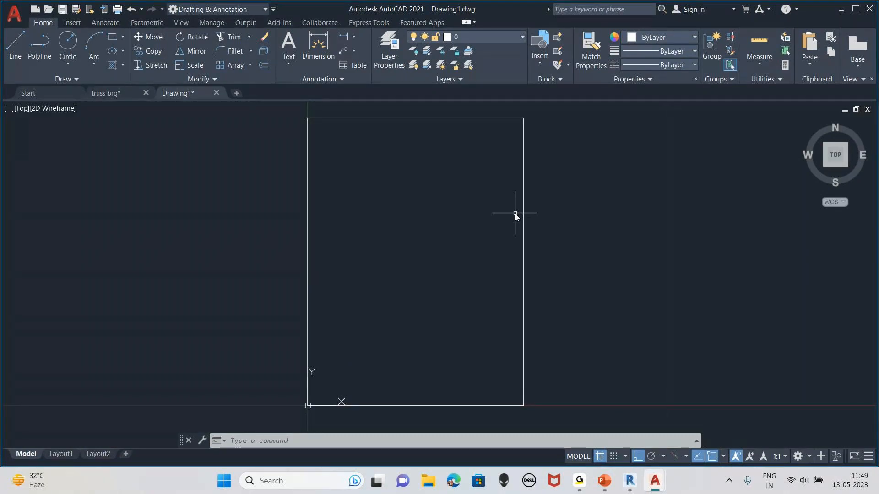
Offset the joined rectangle inward by 0.2 m to form a second outline inside it.
{"action": "middle_click_drag", "start_coordinate": [514, 218], "coordinate": [503, 215]}
{"action": "type", "text": "o"}
{"action": "key", "text": "Return"}
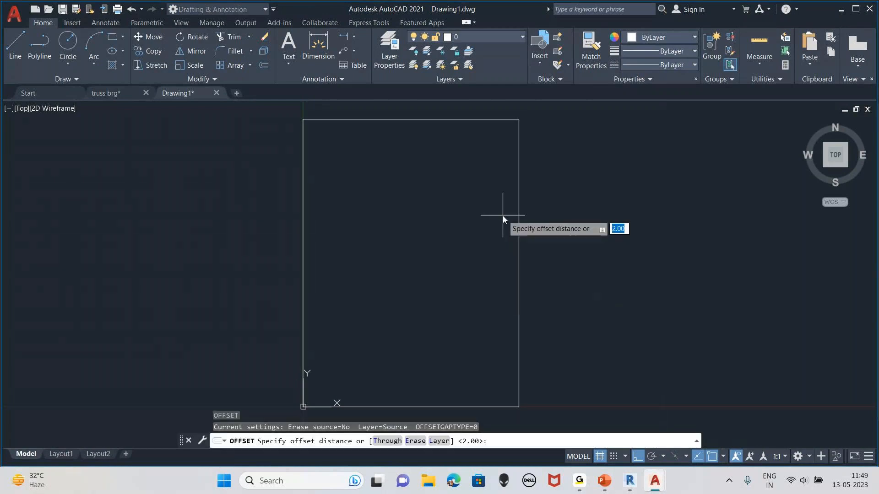
{"action": "type", "text": ".2"}
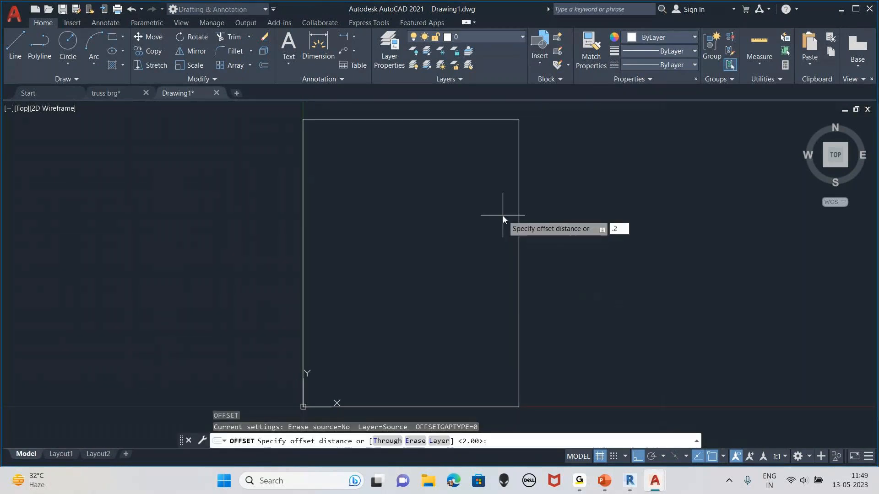
{"action": "key", "text": "Return"}
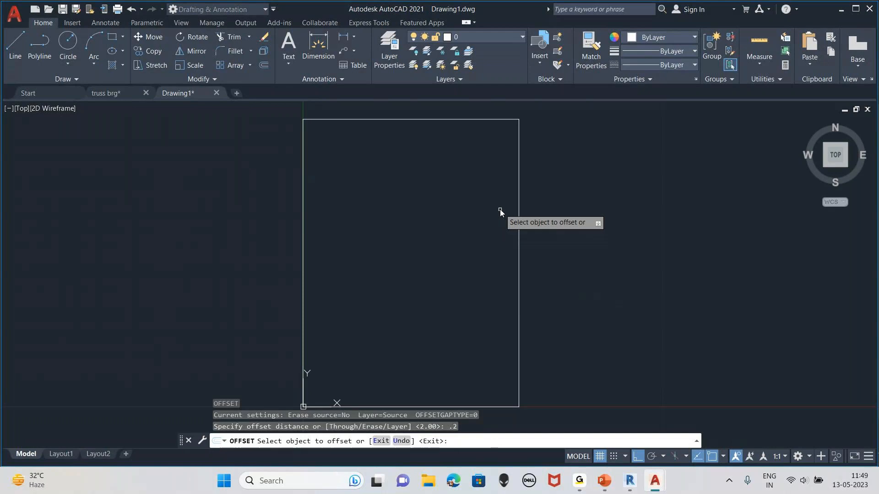
{"action": "left_click", "coordinate": [471, 120]}
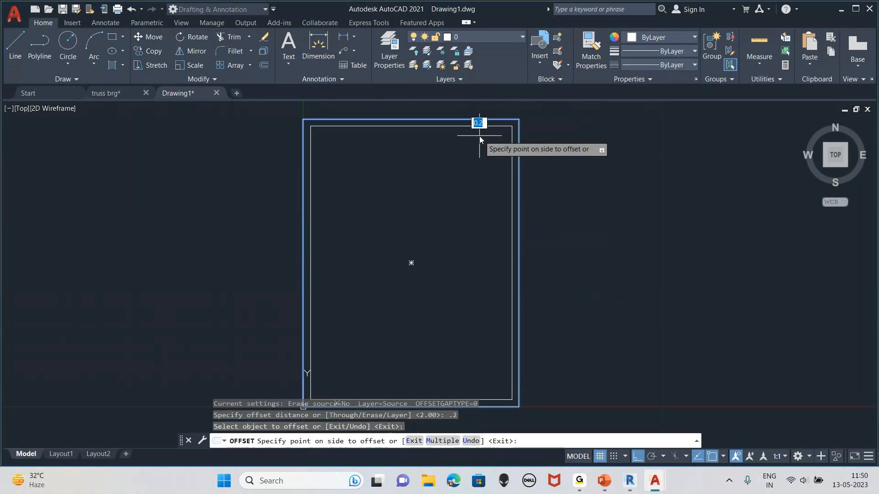
{"action": "middle_click_drag", "start_coordinate": [479, 136], "coordinate": [499, 155]}
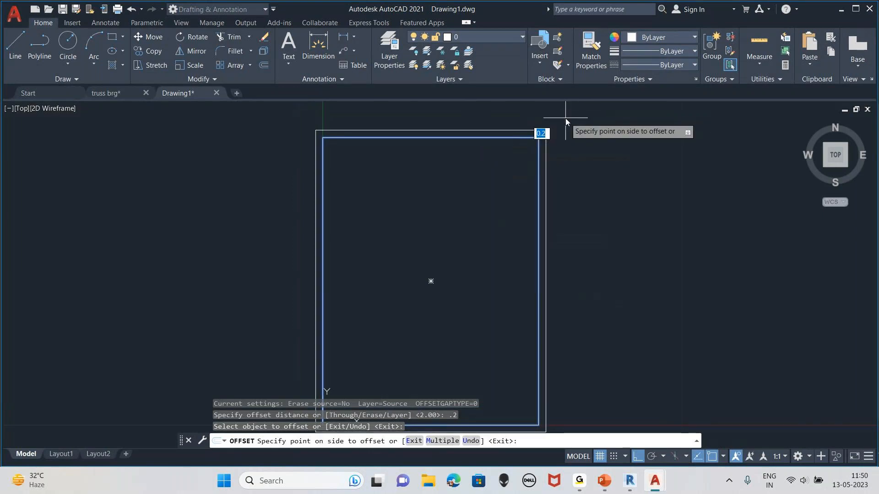
{"action": "left_click", "coordinate": [496, 181]}
{"action": "middle_click_drag", "start_coordinate": [377, 361], "coordinate": [395, 334]}
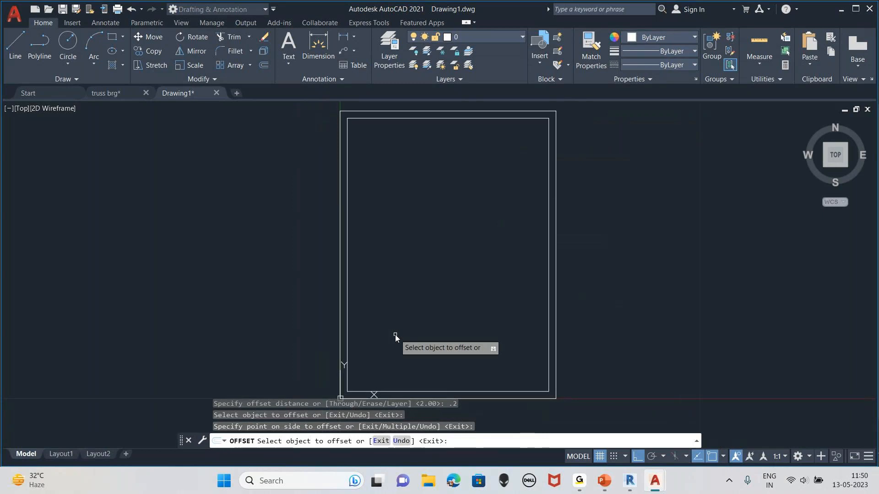
{"action": "key", "text": "Escape"}
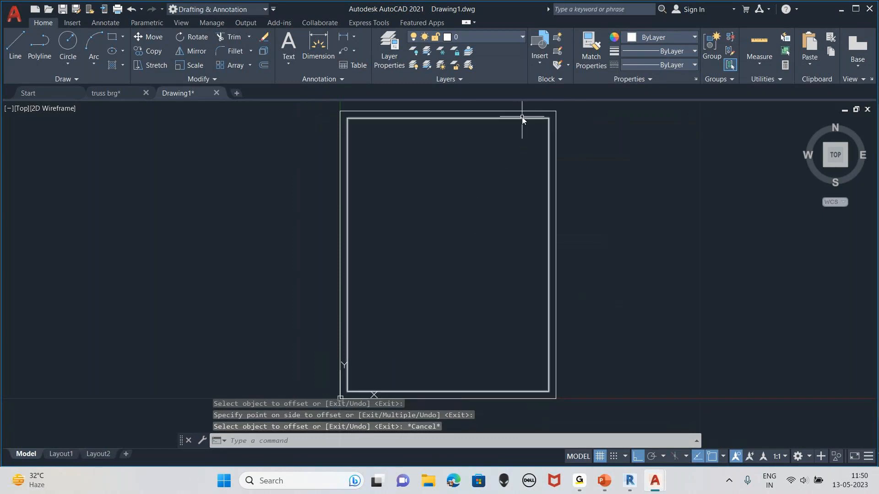
Set the view to SW Isometric and switch the workspace to 3D Basics.
{"action": "mouse_move", "coordinate": [531, 111]}
{"action": "middle_mouse_down"}
{"action": "mouse_move", "coordinate": [542, 129]}
{"action": "mouse_move", "coordinate": [525, 159]}
{"action": "middle_mouse_up"}
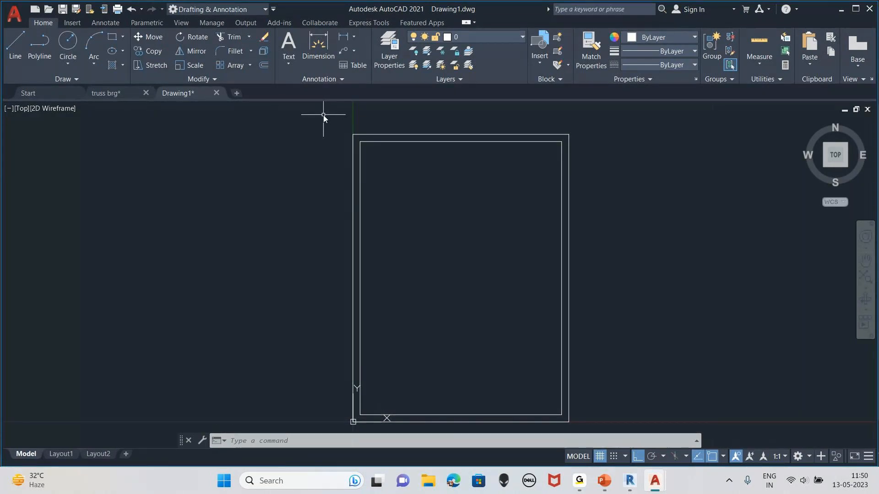
{"action": "left_click", "coordinate": [26, 111]}
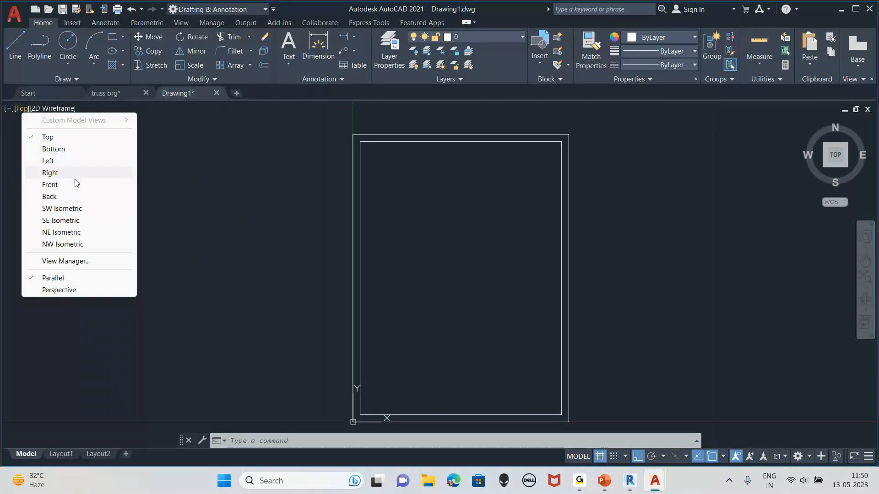
{"action": "left_click", "coordinate": [76, 209]}
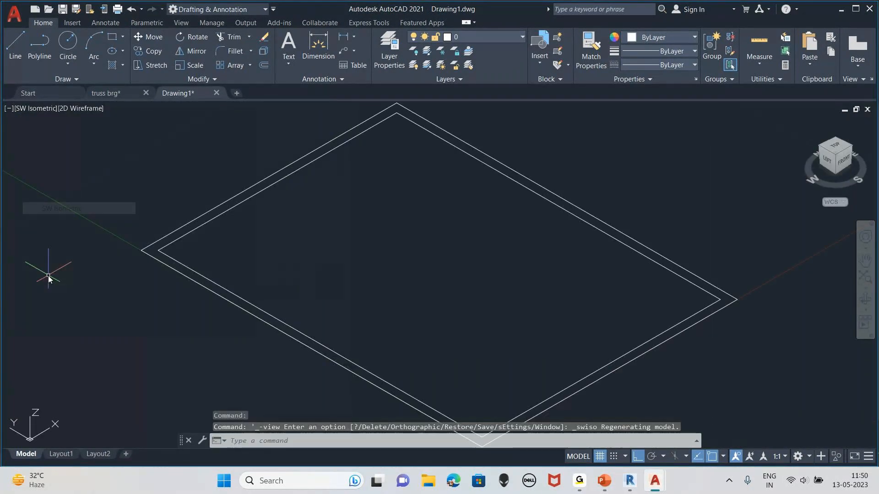
{"action": "left_click", "coordinate": [215, 9]}
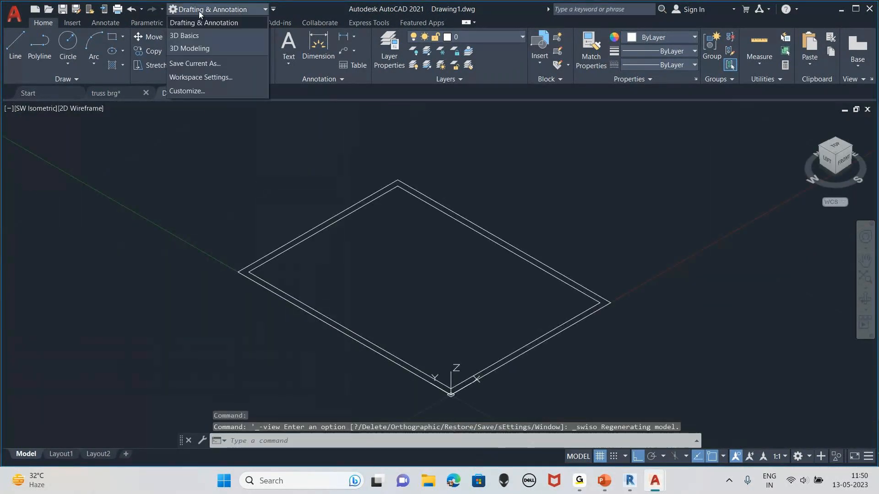
{"action": "left_click", "coordinate": [205, 34]}
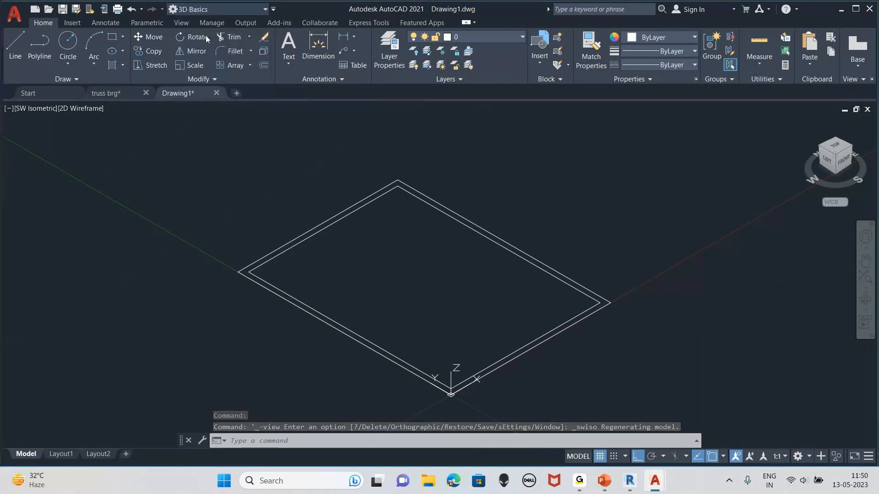
{"action": "left_click", "coordinate": [41, 45]}
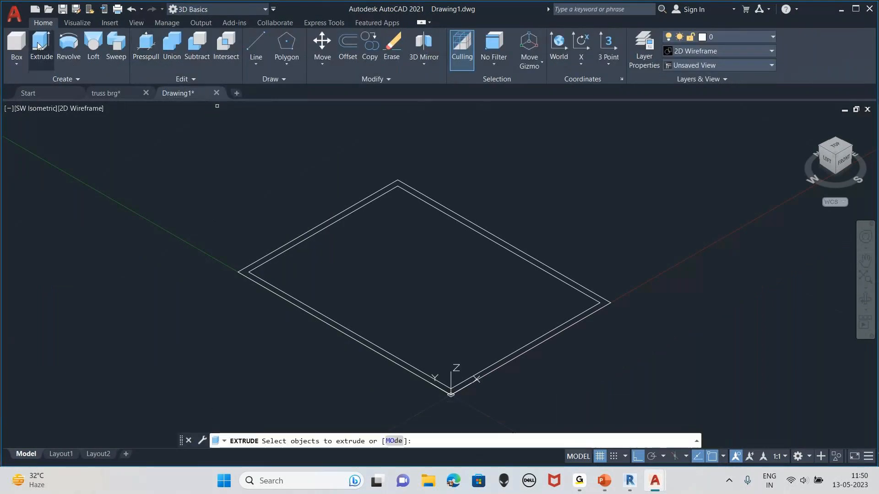
{"action": "left_click", "coordinate": [273, 252]}
{"action": "left_click", "coordinate": [277, 255]}
{"action": "key", "text": "Return"}
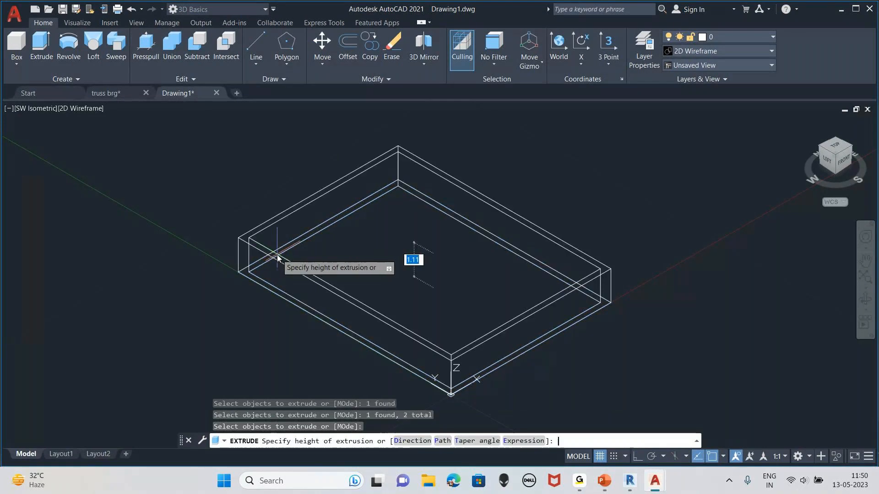
{"action": "key", "text": "Escape"}
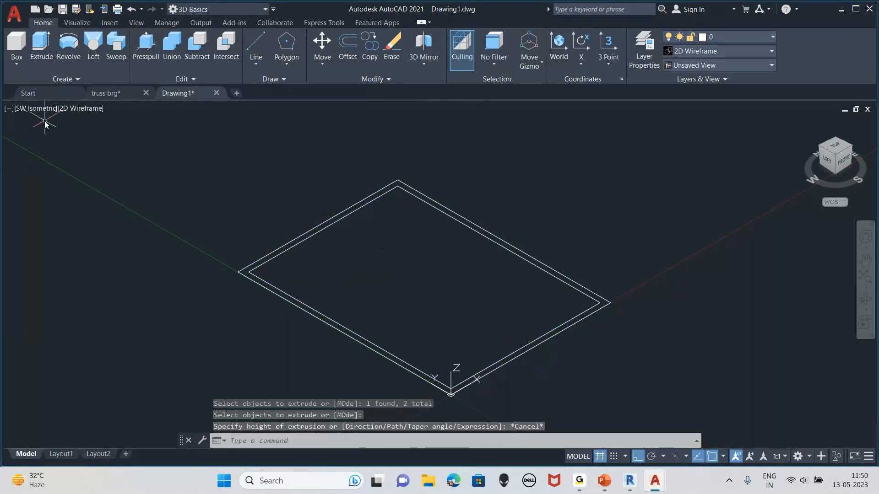
Set the visual style to Realistic and try extruding both rectangular outlines together.
{"action": "left_click", "coordinate": [70, 109]}
{"action": "left_click", "coordinate": [103, 170]}
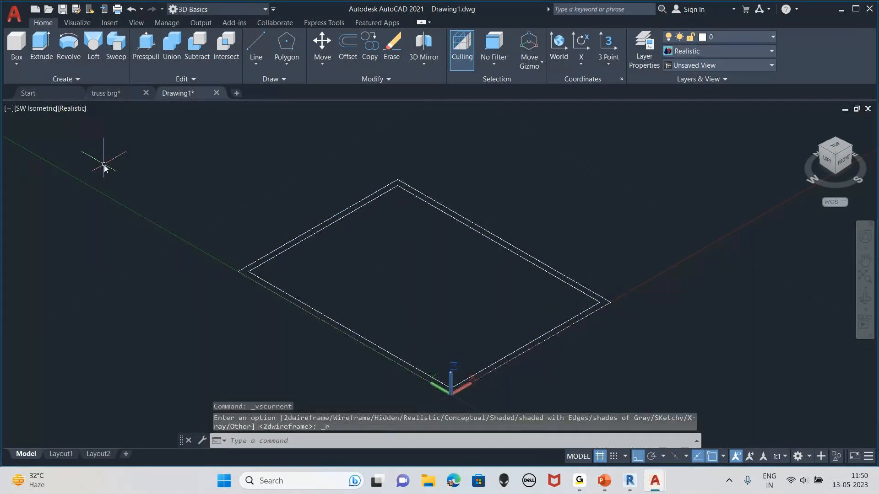
{"action": "left_click", "coordinate": [47, 43]}
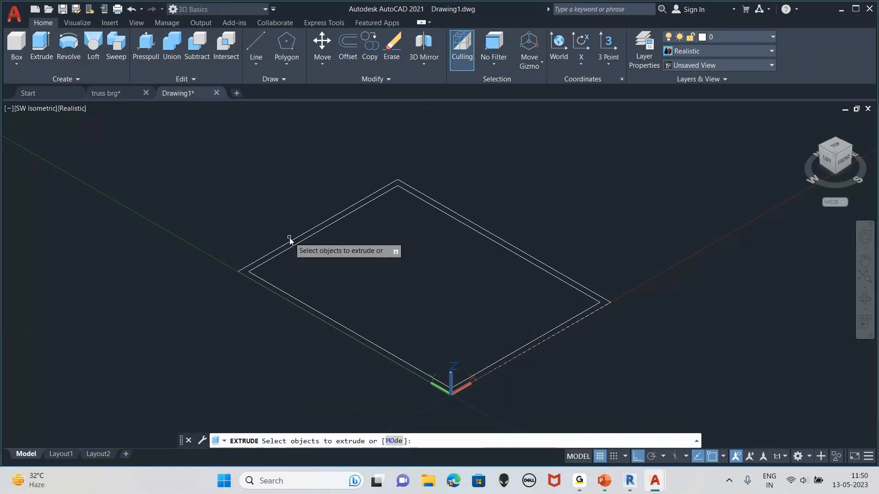
{"action": "left_click", "coordinate": [297, 243]}
{"action": "key", "text": "Return"}
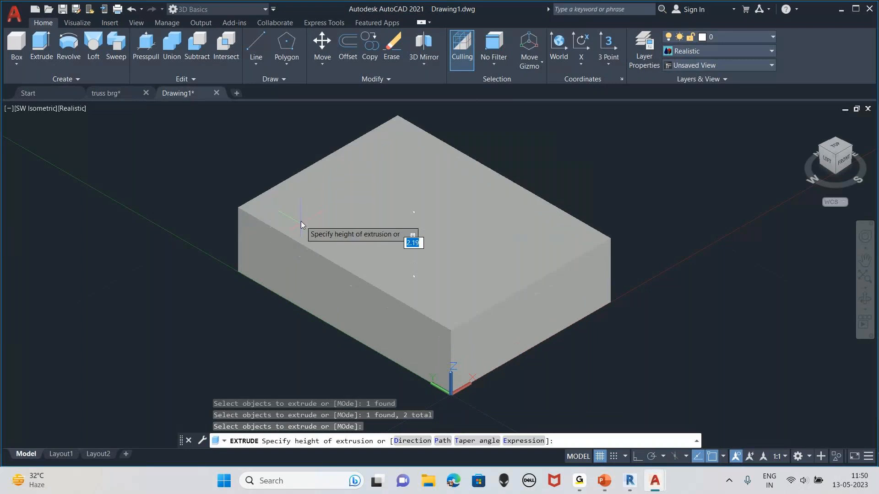
{"action": "key", "text": "Escape"}
Presspull the band between the two outlines to a height of 4 m to form walls.
{"action": "left_click", "coordinate": [146, 47]}
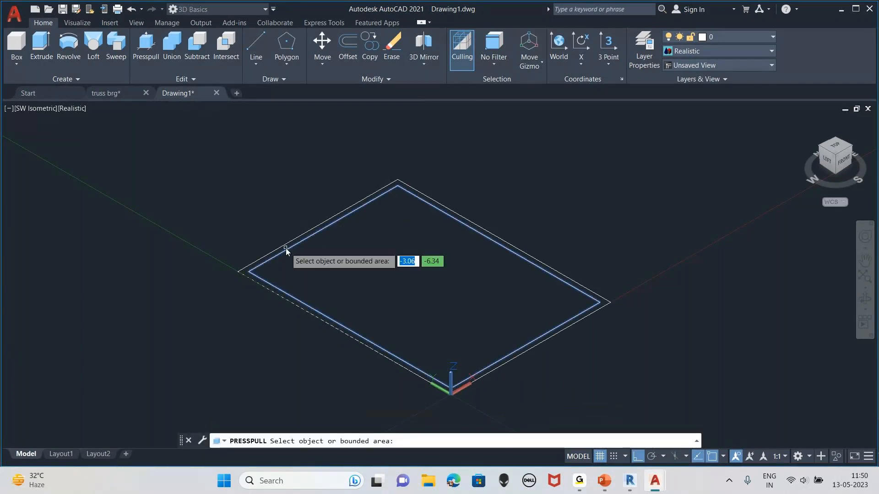
{"action": "scroll", "coordinate": [259, 267], "scroll_direction": "up", "scroll_amount": 4}
{"action": "left_click", "coordinate": [259, 267]}
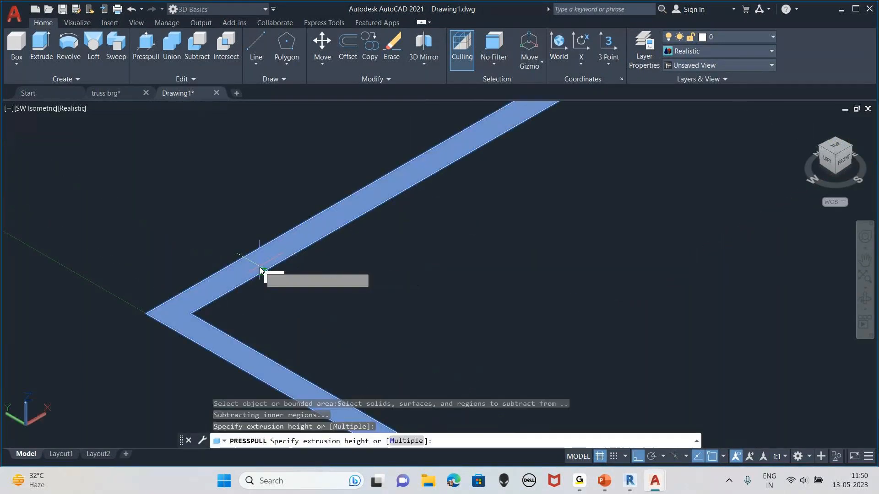
{"action": "scroll", "coordinate": [263, 217], "scroll_direction": "down", "scroll_amount": 3}
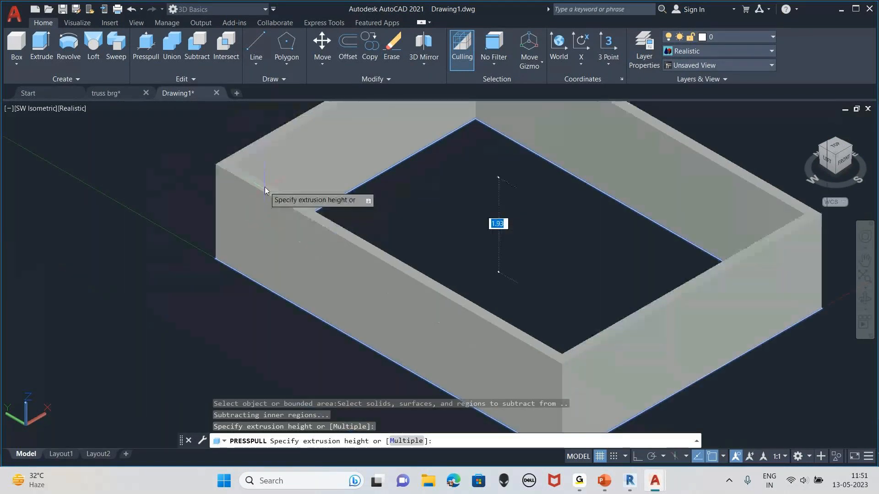
{"action": "middle_click_drag", "start_coordinate": [277, 169], "coordinate": [279, 207]}
{"action": "scroll", "coordinate": [284, 174], "scroll_direction": "down", "scroll_amount": 2}
{"action": "middle_click_drag", "start_coordinate": [290, 160], "coordinate": [295, 187]}
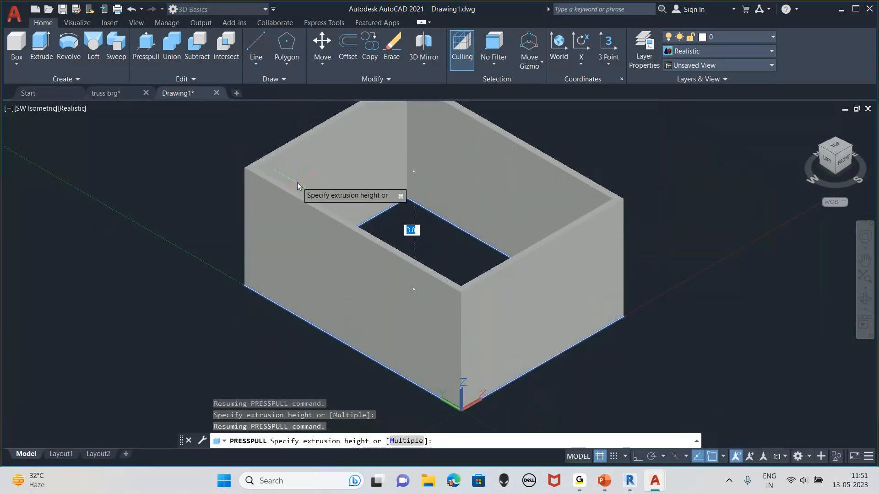
{"action": "type", "text": "4"}
{"action": "key", "text": "Return"}
{"action": "key", "text": "Return"}
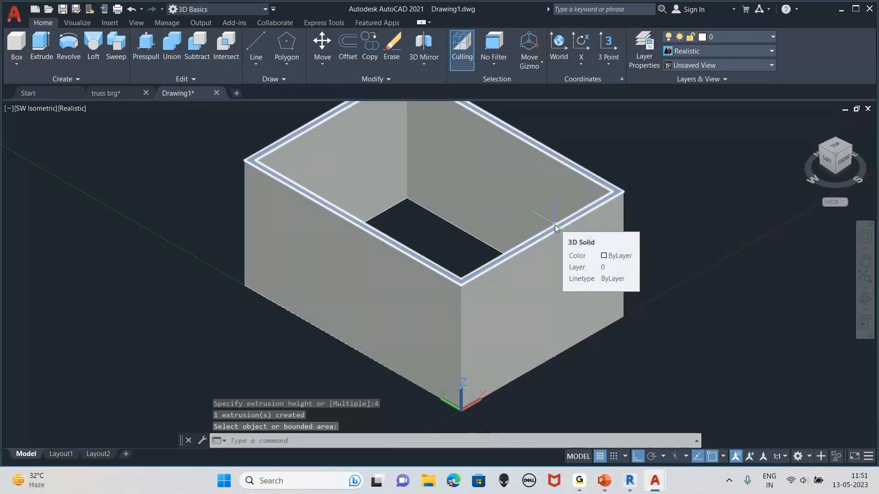
Undo the wall extrusion and return to the Top view with the 2D Wireframe visual style.
{"action": "key", "text": "ctrl+z"}
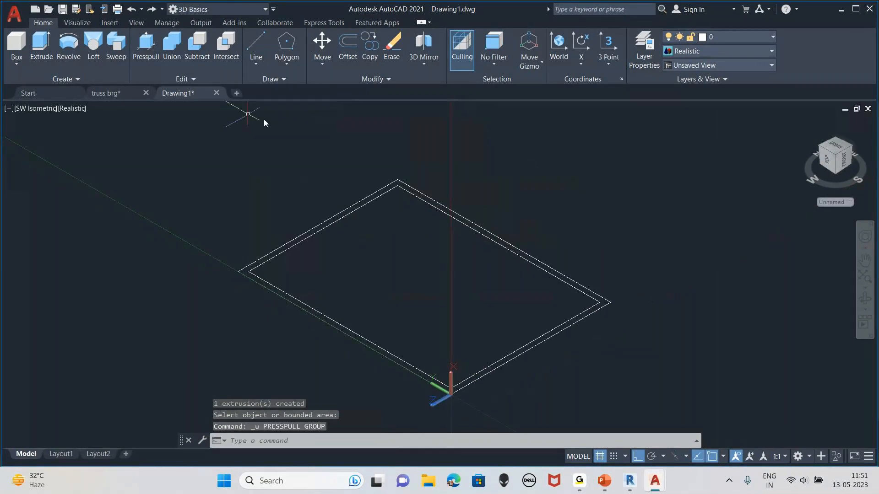
{"action": "left_click", "coordinate": [34, 108]}
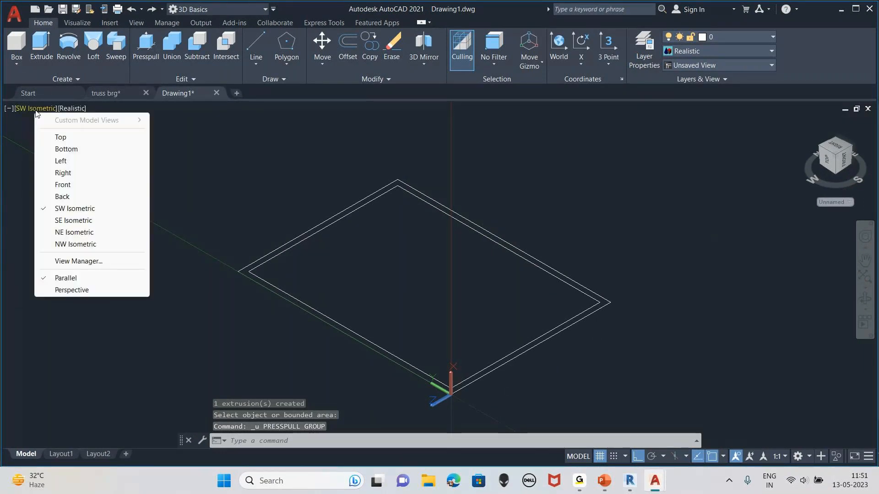
{"action": "left_click", "coordinate": [48, 136]}
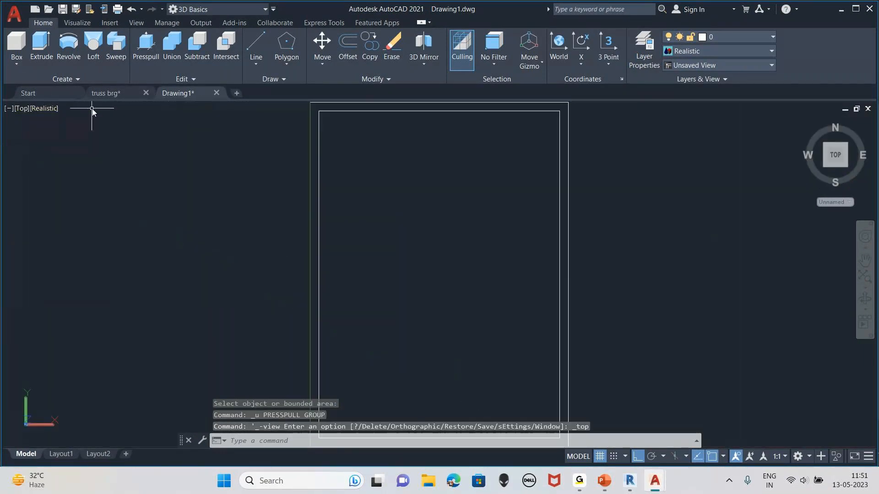
{"action": "left_click", "coordinate": [48, 108]}
{"action": "left_click", "coordinate": [80, 137]}
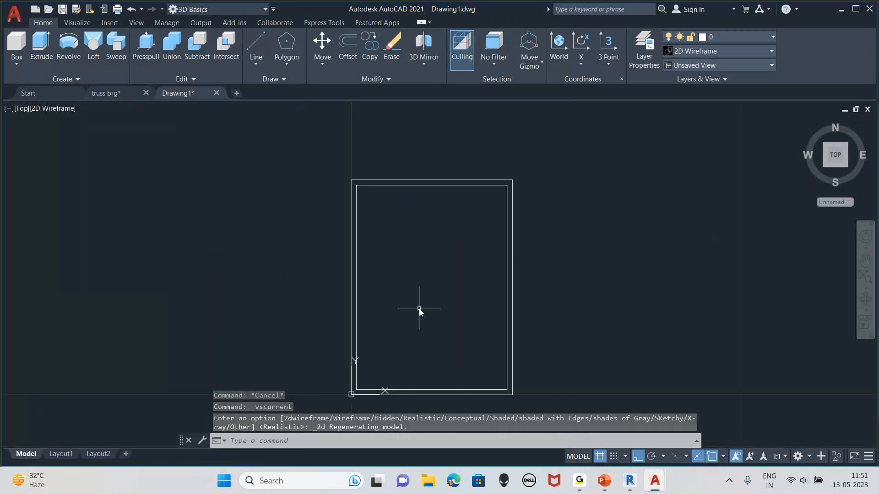
{"action": "key", "text": "Escape"}
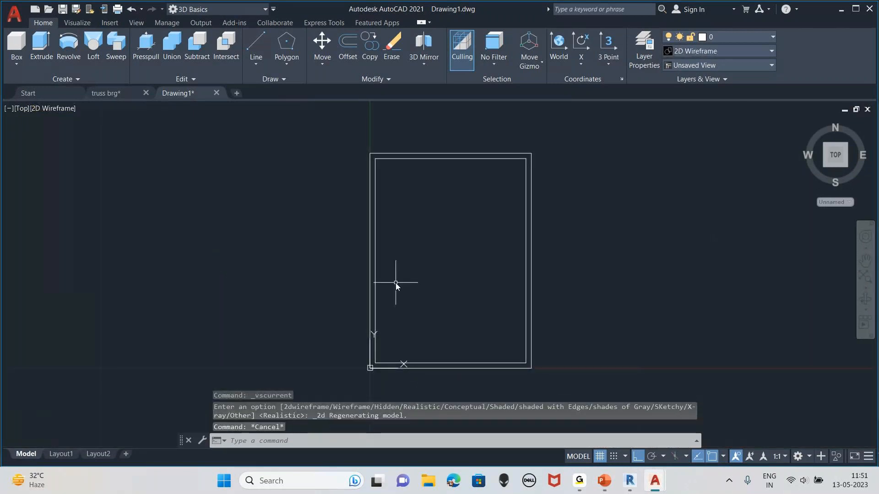
Draw connected lines from the inner outline's upper-right corner: 5 m left, 3 m down, and right to the inner outline's right side.
{"action": "scroll", "coordinate": [395, 283], "scroll_direction": "up", "scroll_amount": 2}
{"action": "mouse_move", "coordinate": [423, 263]}
{"action": "middle_mouse_down"}
{"action": "mouse_move", "coordinate": [417, 183]}
{"action": "mouse_move", "coordinate": [416, 197]}
{"action": "mouse_move", "coordinate": [446, 198]}
{"action": "middle_mouse_up"}
{"action": "type", "text": "l"}
{"action": "key", "text": "Return"}
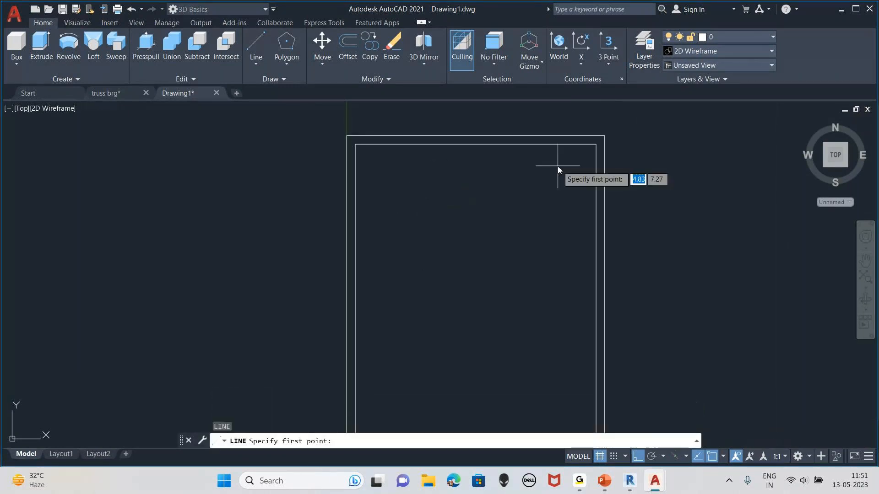
{"action": "left_click", "coordinate": [596, 144]}
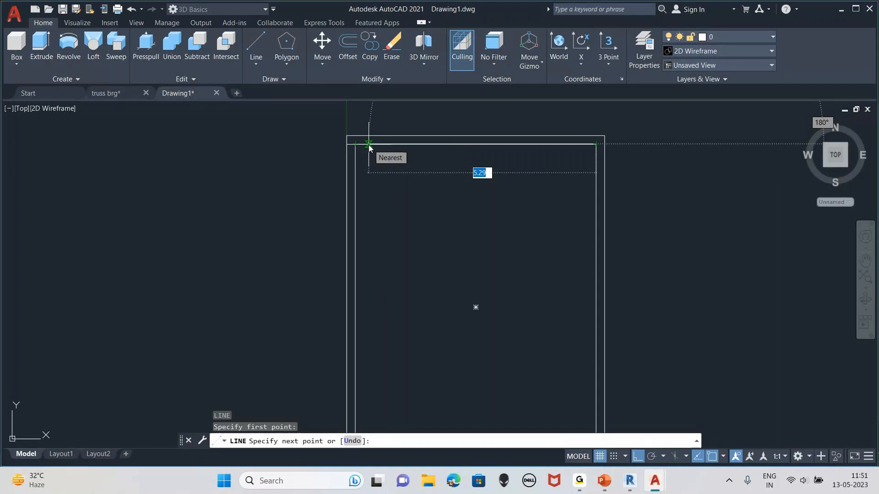
{"action": "type", "text": "5"}
{"action": "key", "text": "Return"}
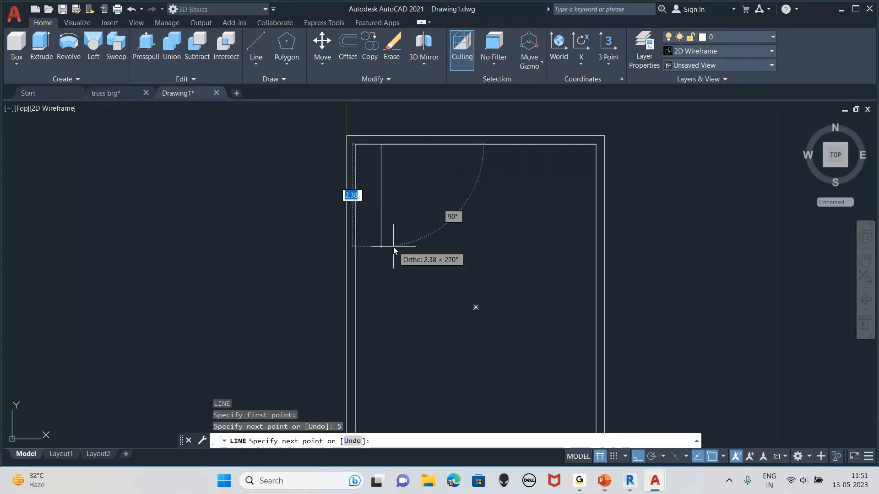
{"action": "mouse_move", "coordinate": [383, 279]}
{"action": "middle_mouse_down"}
{"action": "mouse_move", "coordinate": [380, 216]}
{"action": "mouse_move", "coordinate": [380, 229]}
{"action": "middle_mouse_up"}
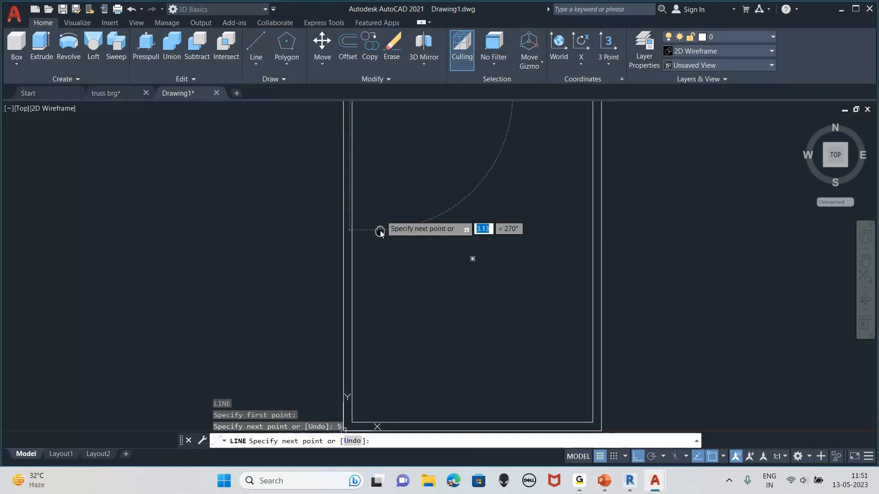
{"action": "type", "text": "3"}
{"action": "key", "text": "Return"}
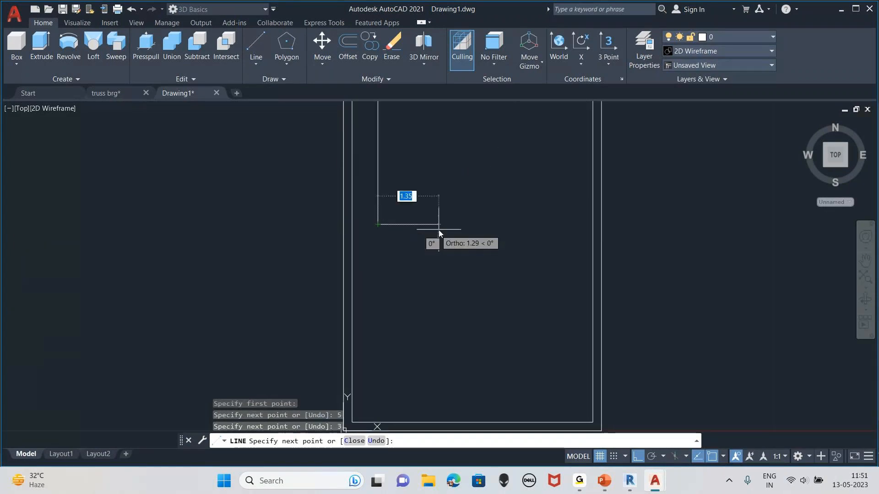
{"action": "left_click", "coordinate": [584, 224]}
{"action": "key", "text": "Escape"}
Delete the 5 m line that overlaps the inner outline's upper edge.
{"action": "middle_click_drag", "start_coordinate": [509, 180], "coordinate": [514, 237]}
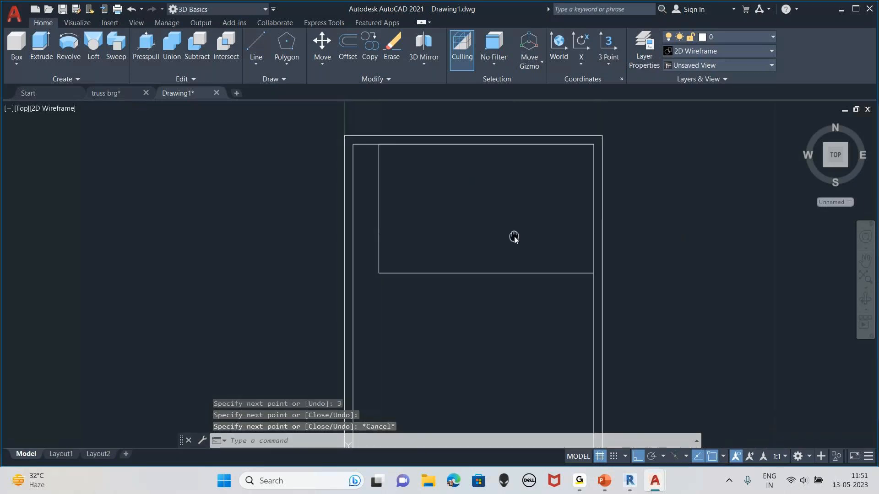
{"action": "left_click", "coordinate": [522, 144]}
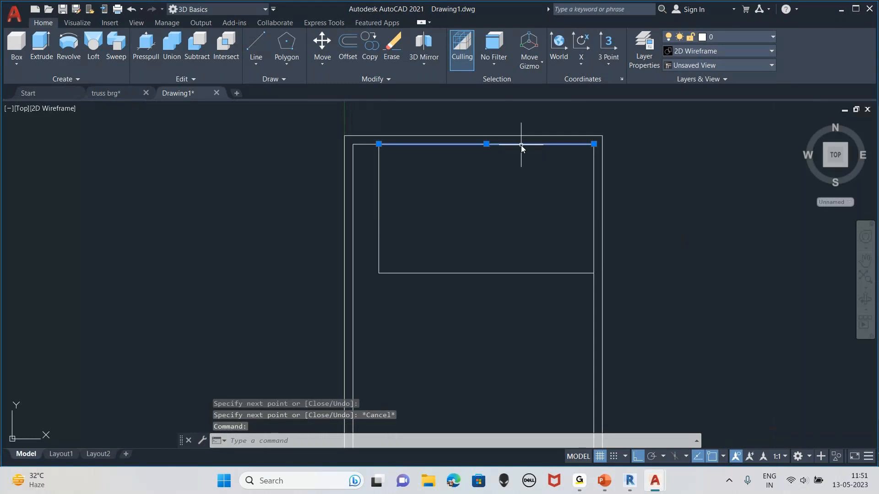
{"action": "key", "text": "Delete"}
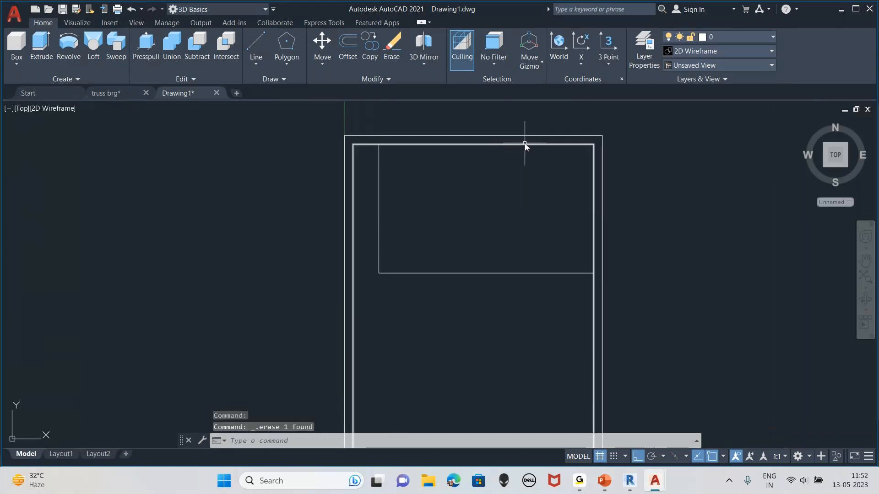
Join the vertical and horizontal partition lines into one L-shaped polyline.
{"action": "middle_click_drag", "start_coordinate": [524, 144], "coordinate": [530, 143]}
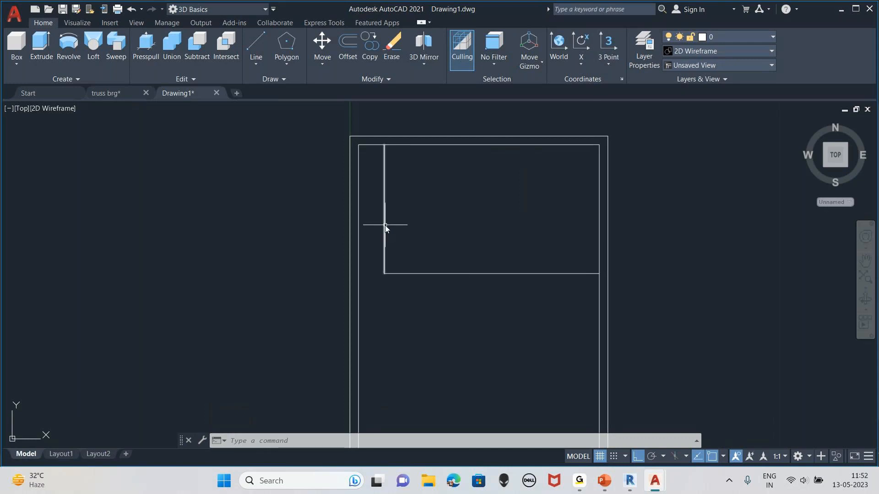
{"action": "type", "text": "j"}
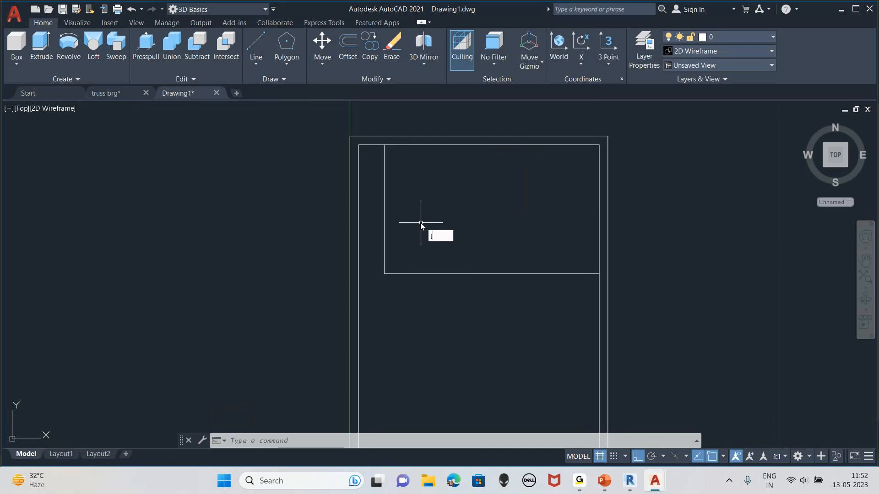
{"action": "key", "text": "Return"}
{"action": "left_click", "coordinate": [384, 226]}
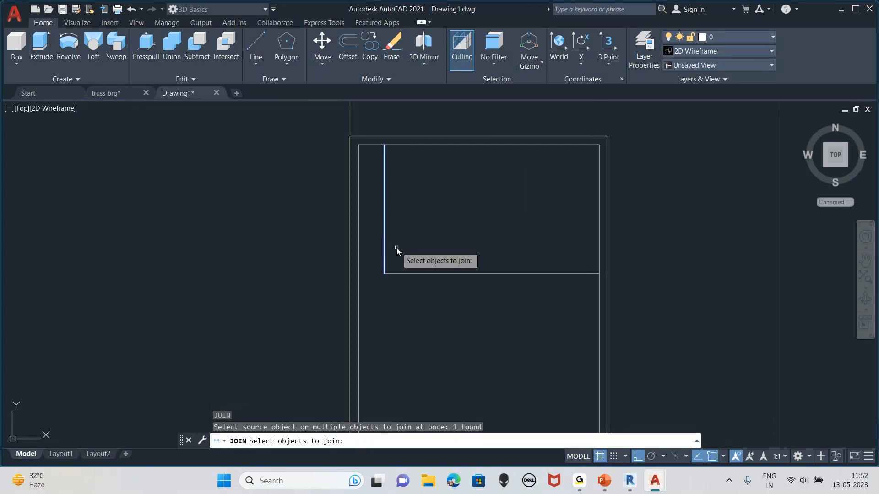
{"action": "left_click", "coordinate": [421, 274]}
{"action": "key", "text": "Return"}
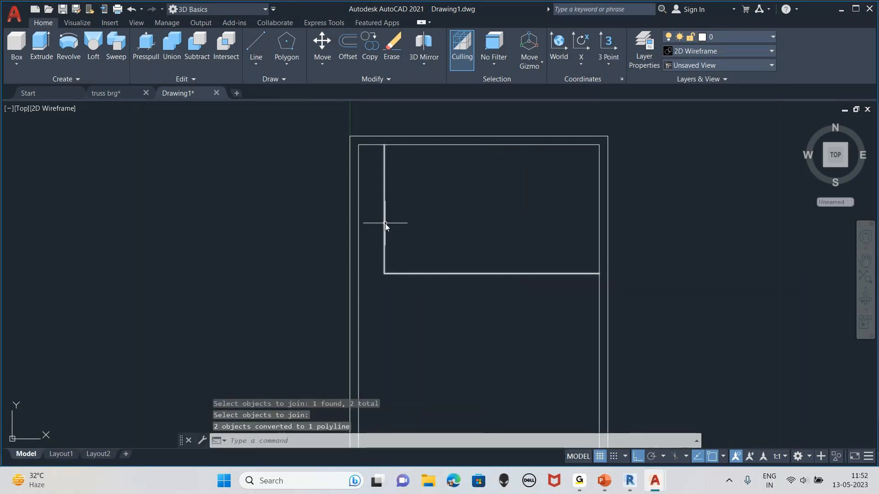
Offset the L-shaped partition polyline outward, down and to the left, by 0.1 m.
{"action": "type", "text": "o"}
{"action": "key", "text": "Return"}
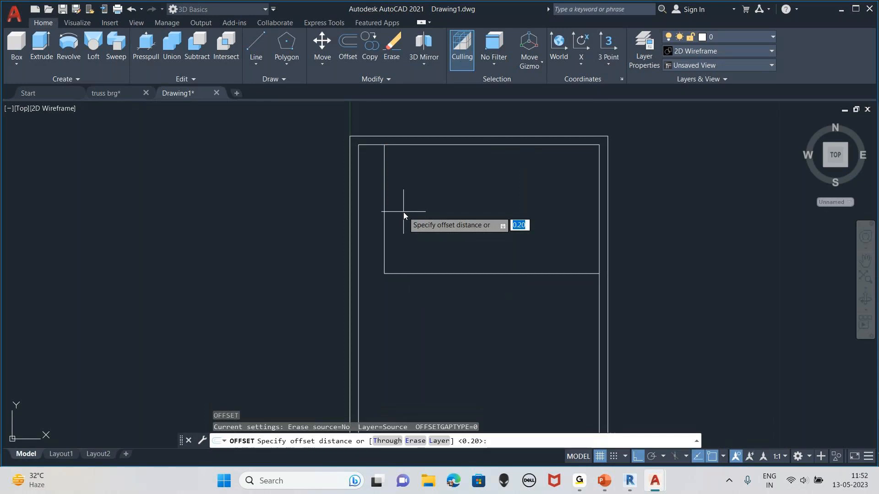
{"action": "type", "text": ".1"}
{"action": "key", "text": "Return"}
{"action": "left_click", "coordinate": [384, 216]}
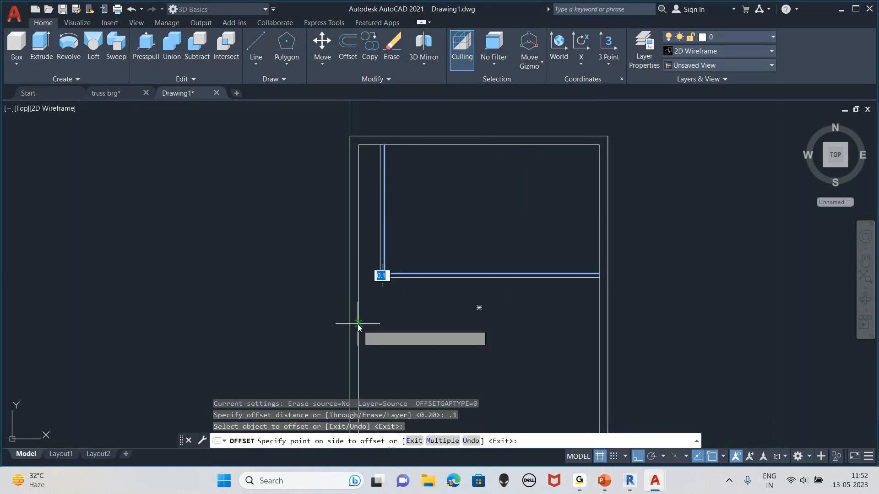
{"action": "scroll", "coordinate": [359, 320], "scroll_direction": "up", "scroll_amount": 3}
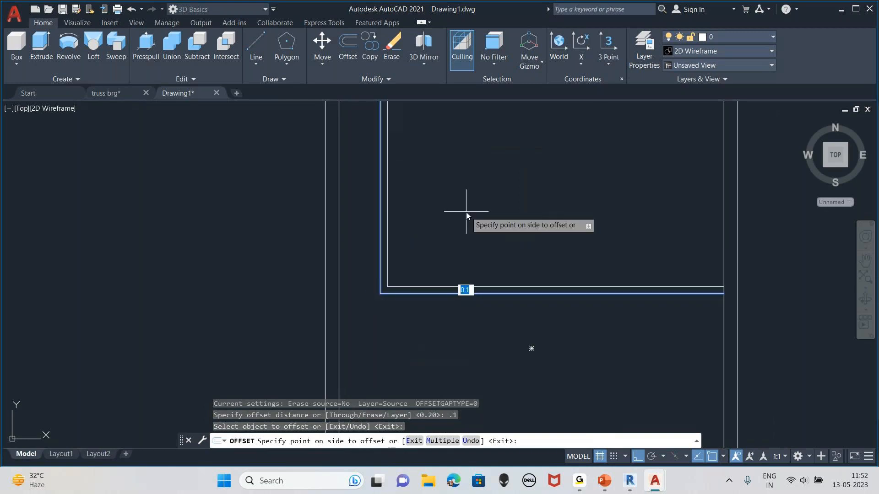
{"action": "left_click", "coordinate": [339, 337]}
{"action": "scroll", "coordinate": [442, 256], "scroll_direction": "down", "scroll_amount": 3}
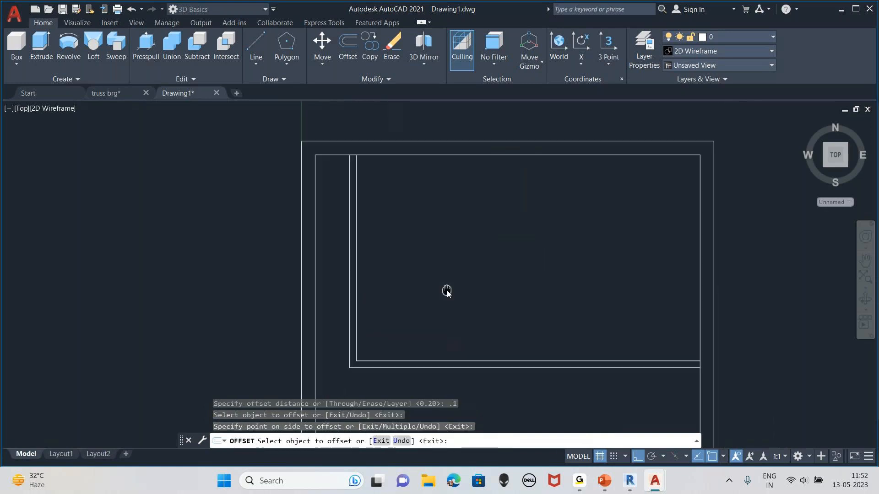
{"action": "key", "text": "Escape"}
{"action": "key", "text": "Escape"}
{"action": "type", "text": "l"}
{"action": "key", "text": "Return"}
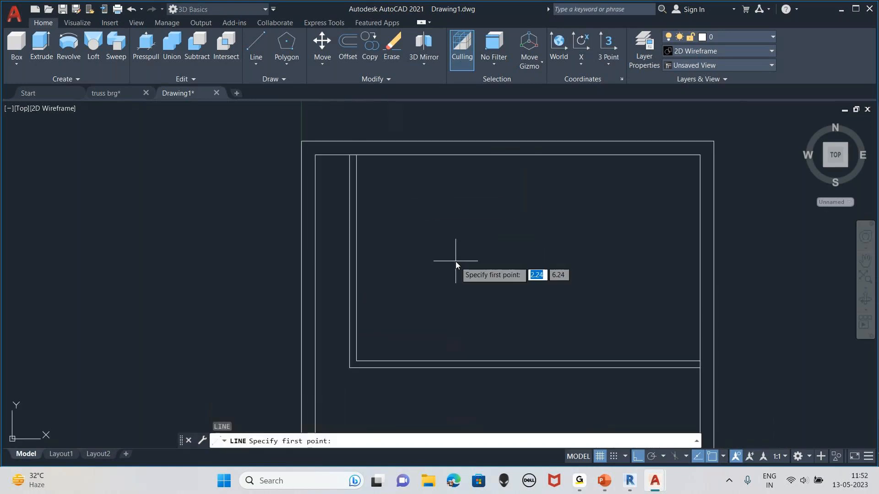
{"action": "left_click", "coordinate": [357, 156]}
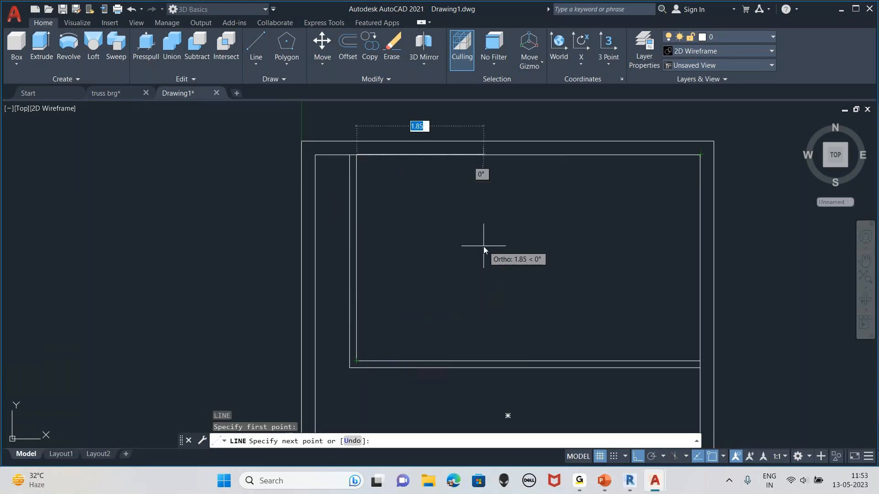
{"action": "key", "text": "Escape"}
Draw connected lines from the lower-right end of the offset partition: 4 m left, 3.5 m down, and right to the inner outline's right side.
{"action": "mouse_move", "coordinate": [471, 310]}
{"action": "middle_mouse_down"}
{"action": "mouse_move", "coordinate": [423, 256]}
{"action": "mouse_move", "coordinate": [410, 266]}
{"action": "middle_mouse_up"}
{"action": "scroll", "coordinate": [423, 256], "scroll_direction": "down", "scroll_amount": 2}
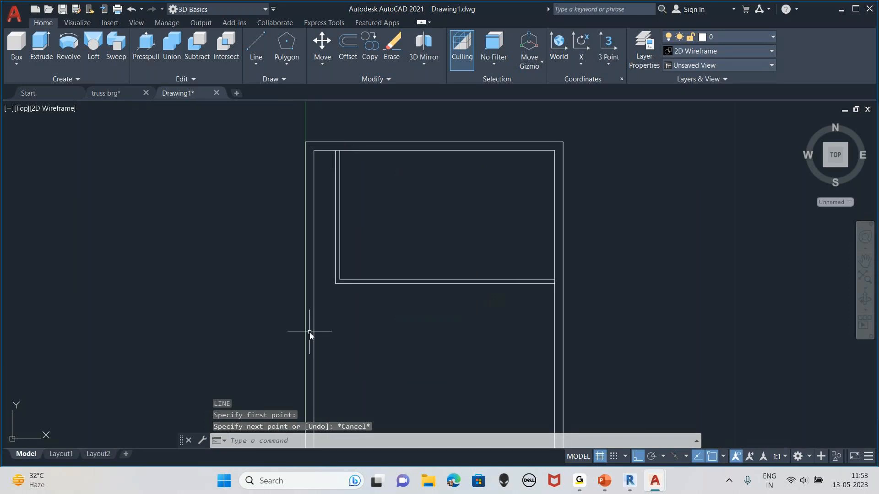
{"action": "mouse_move", "coordinate": [361, 335]}
{"action": "middle_mouse_down"}
{"action": "mouse_move", "coordinate": [377, 300]}
{"action": "mouse_move", "coordinate": [376, 259]}
{"action": "middle_mouse_up"}
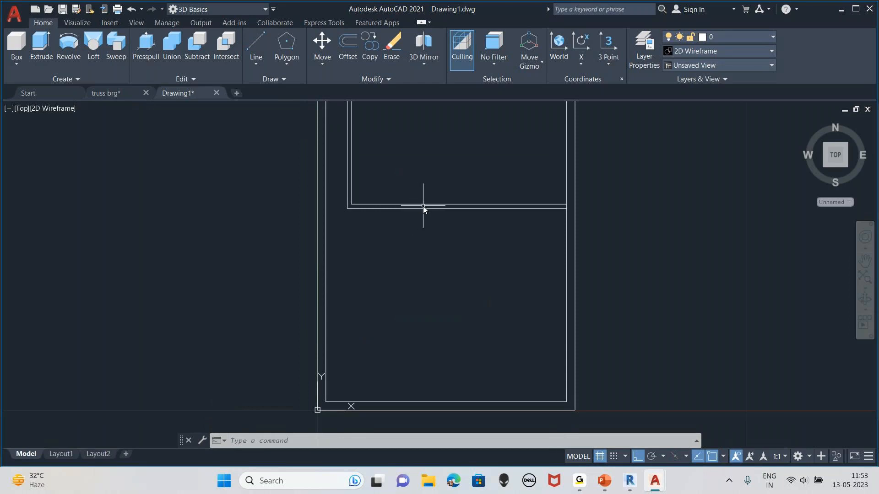
{"action": "middle_click_drag", "start_coordinate": [423, 206], "coordinate": [428, 213]}
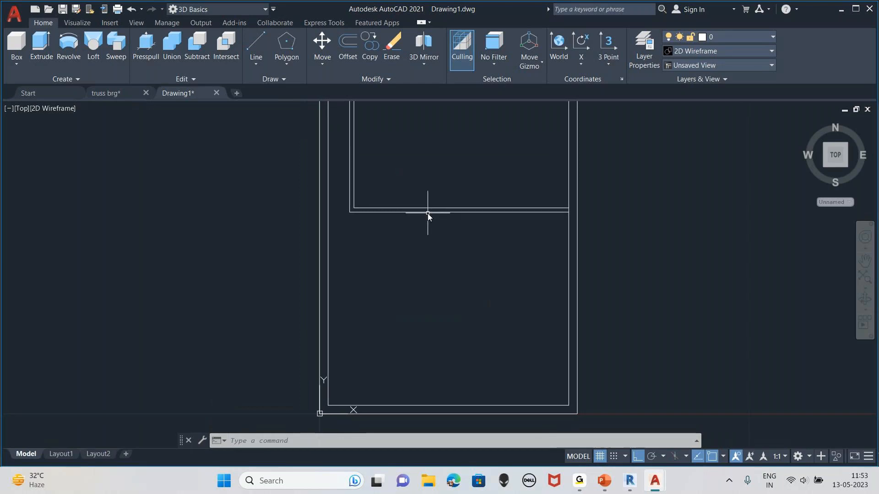
{"action": "type", "text": "l"}
{"action": "key", "text": "Return"}
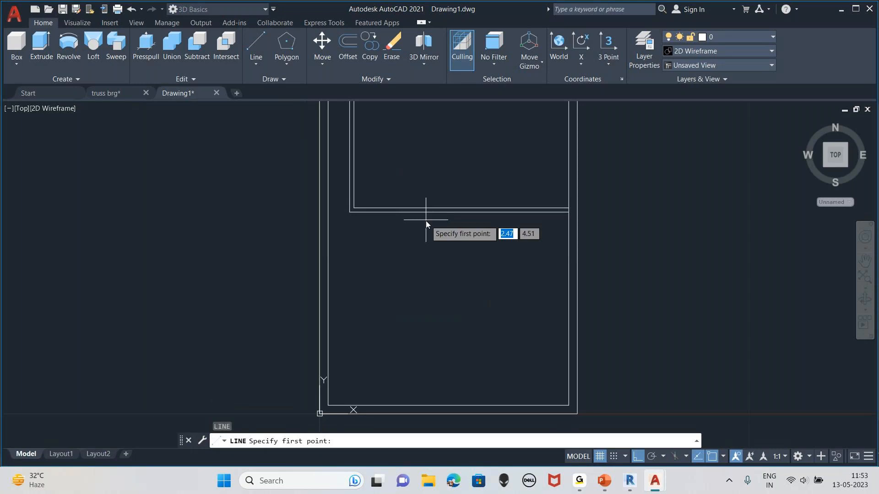
{"action": "left_click", "coordinate": [568, 211]}
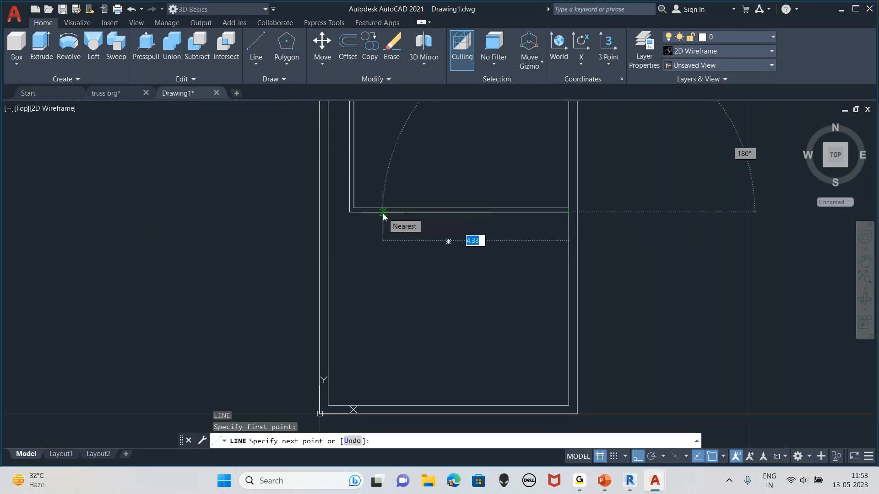
{"action": "type", "text": "4"}
{"action": "key", "text": "Return"}
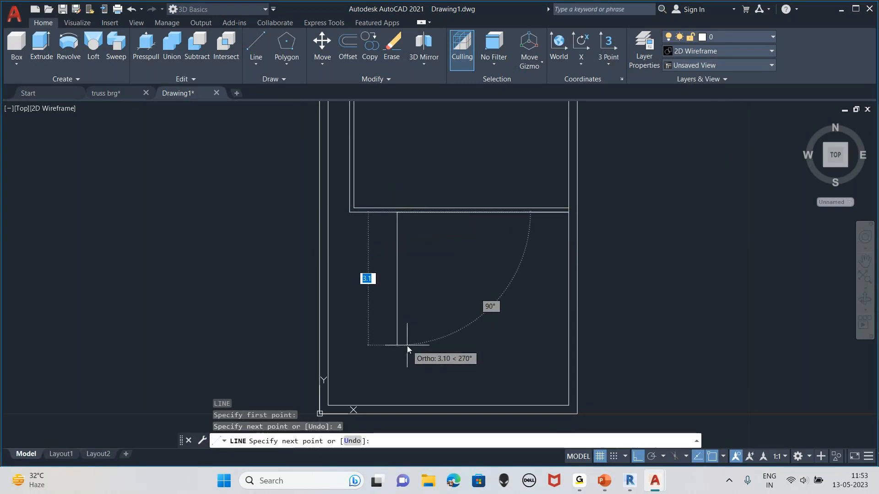
{"action": "type", "text": "3.5"}
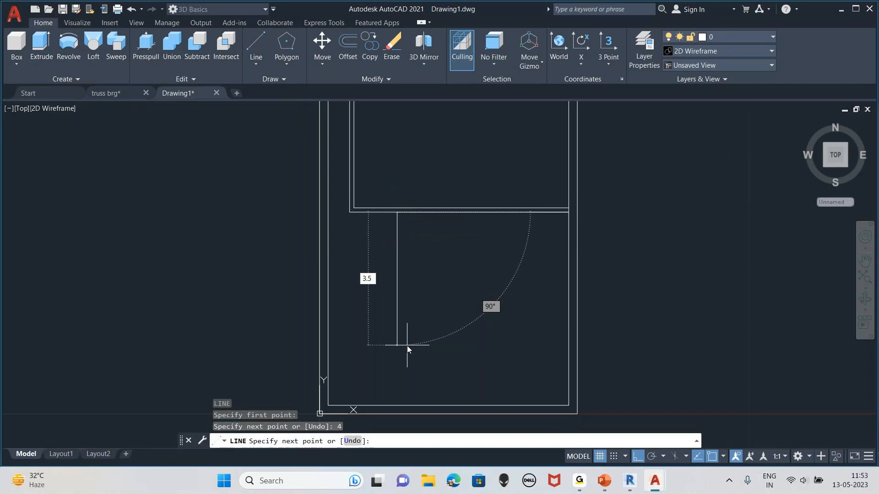
{"action": "key", "text": "Return"}
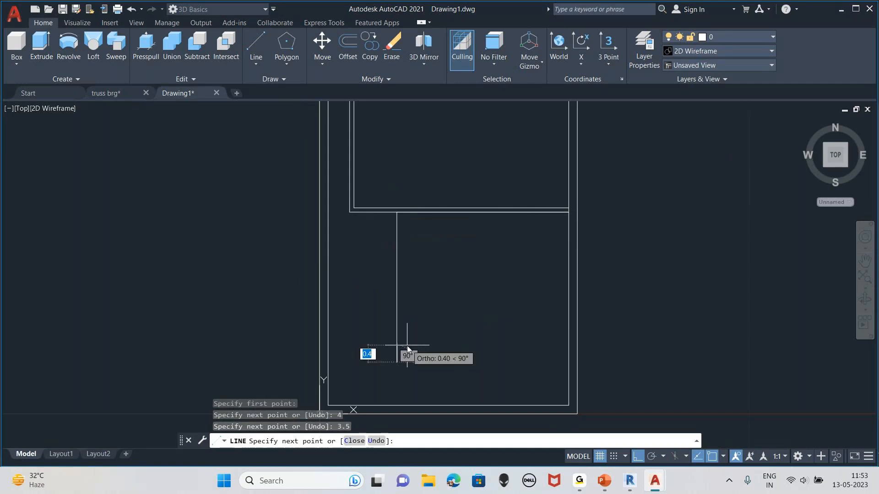
{"action": "left_click", "coordinate": [568, 363]}
{"action": "key", "text": "Escape"}
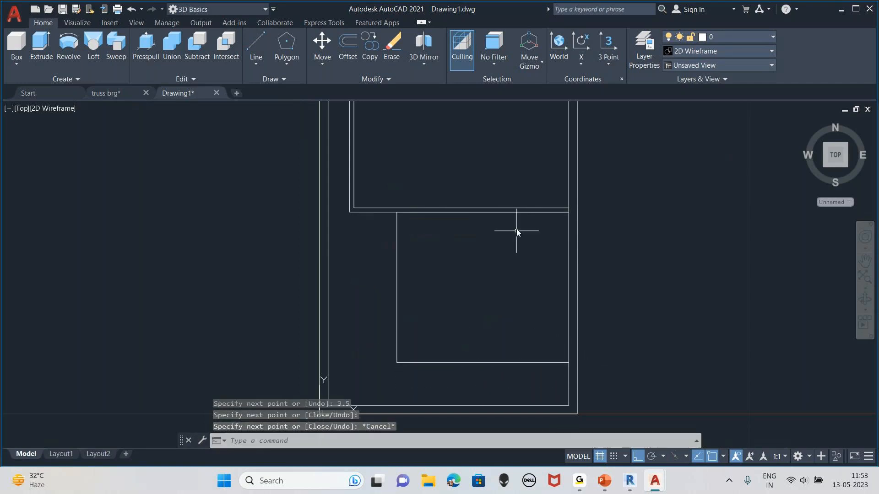
Delete the 4 m line overlapping the upper partition and join the remaining vertical and horizontal lines into one L-shaped polyline.
{"action": "left_click", "coordinate": [520, 212]}
{"action": "key", "text": "Delete"}
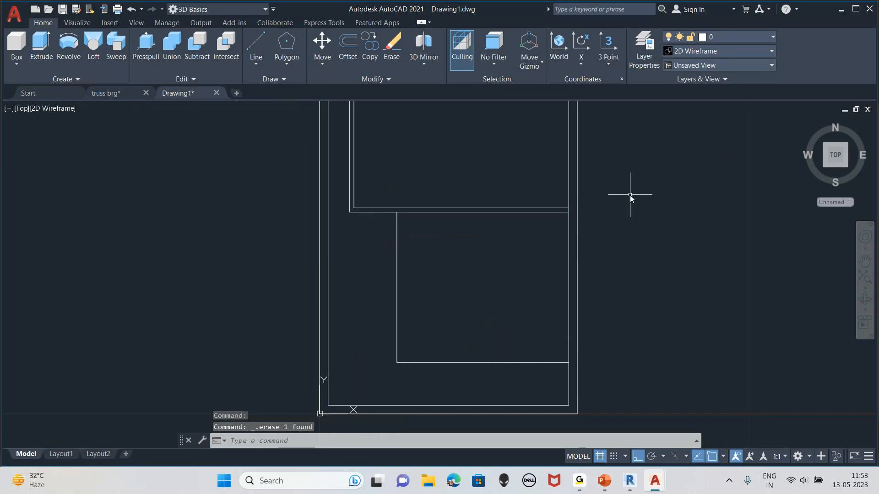
{"action": "type", "text": "j"}
{"action": "key", "text": "Return"}
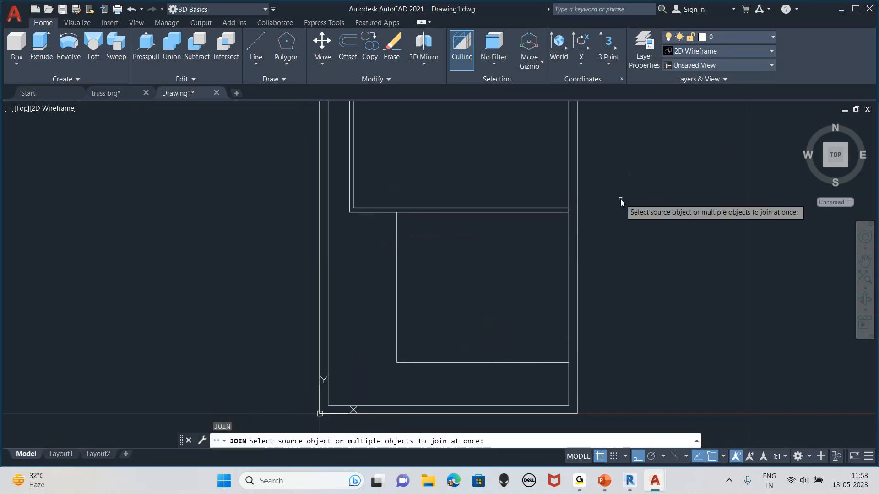
{"action": "left_click", "coordinate": [397, 276]}
{"action": "left_click", "coordinate": [454, 362]}
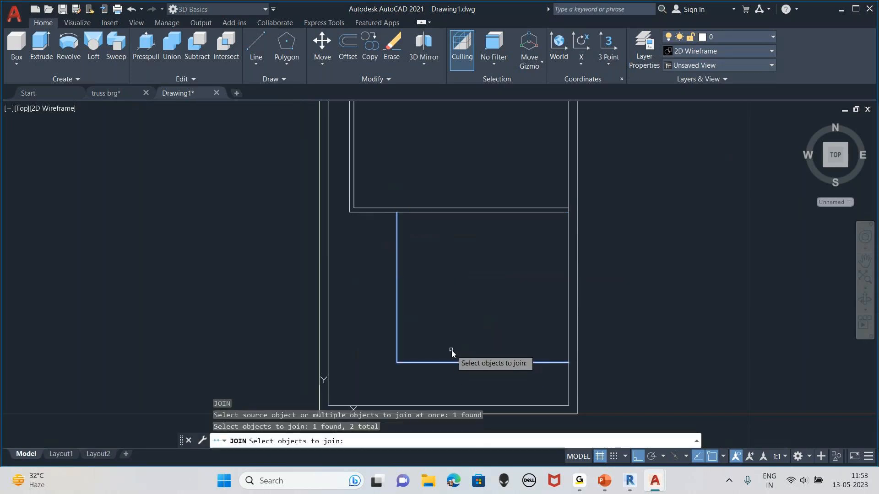
{"action": "key", "text": "Return"}
Offset the lower L-shaped partition polyline outward, down and to the left, by 0.1 m.
{"action": "type", "text": "o"}
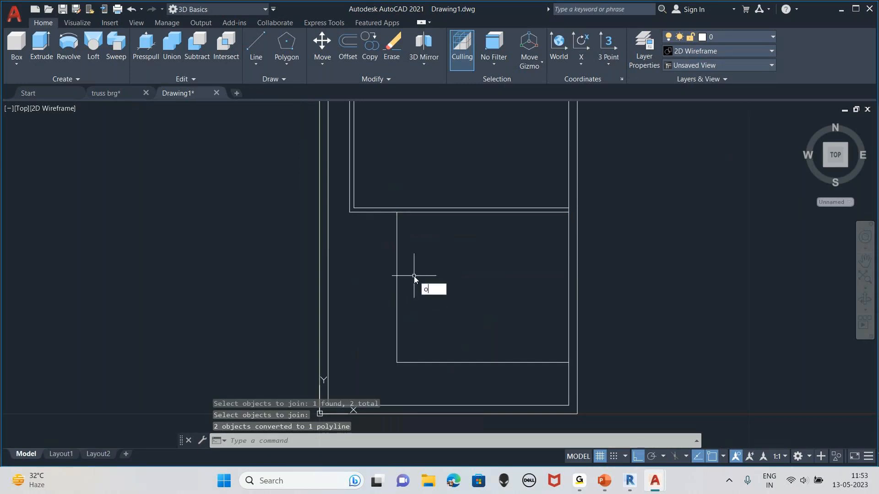
{"action": "key", "text": "Return"}
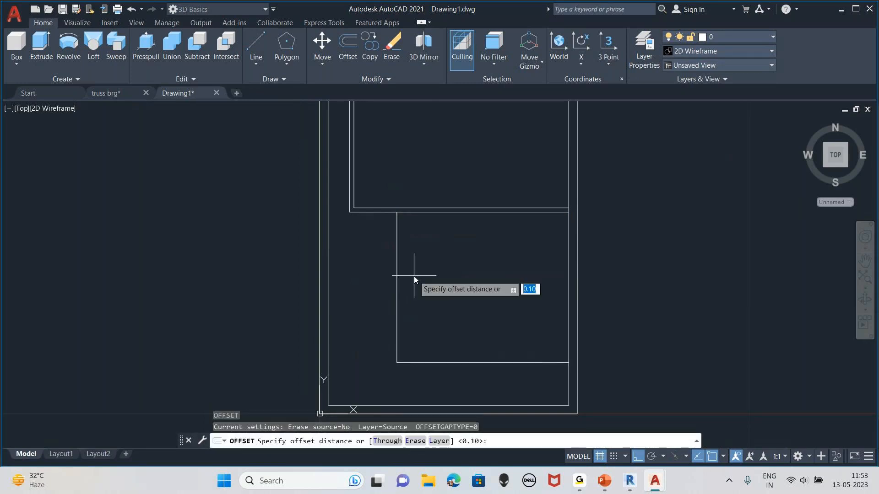
{"action": "key", "text": "Return"}
{"action": "left_click", "coordinate": [394, 286]}
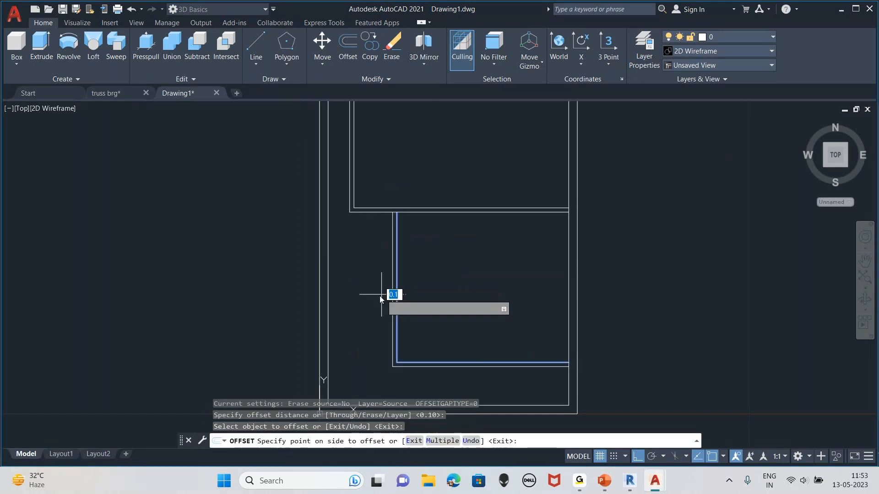
{"action": "left_click", "coordinate": [379, 296]}
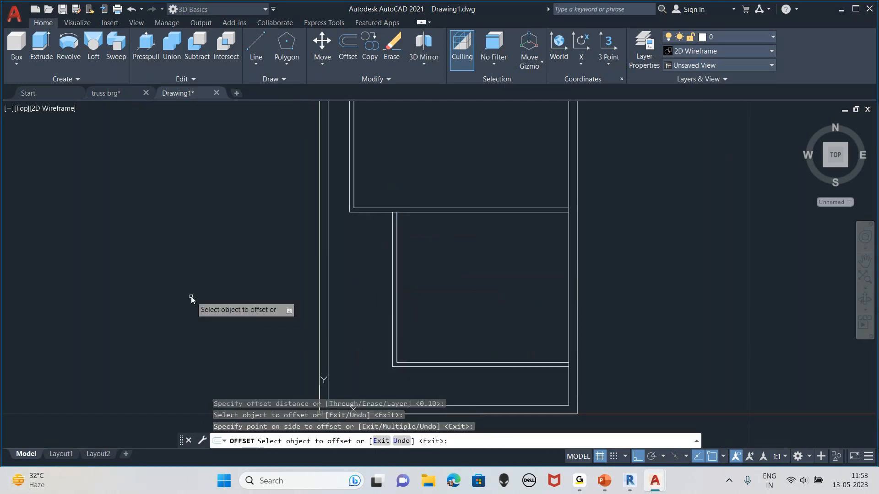
{"action": "key", "text": "Escape"}
{"action": "key", "text": "Escape"}
{"action": "key", "text": "Escape"}
Try to delete the upper partition's outer line where the lower partition meets it, and undo the deletion.
{"action": "scroll", "coordinate": [392, 212], "scroll_direction": "up", "scroll_amount": 4}
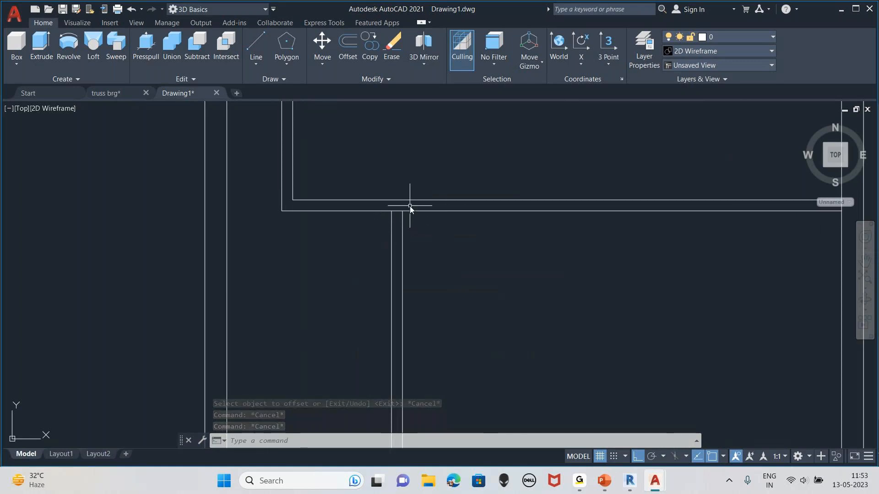
{"action": "scroll", "coordinate": [410, 206], "scroll_direction": "up", "scroll_amount": 3}
{"action": "scroll", "coordinate": [411, 218], "scroll_direction": "down", "scroll_amount": 1}
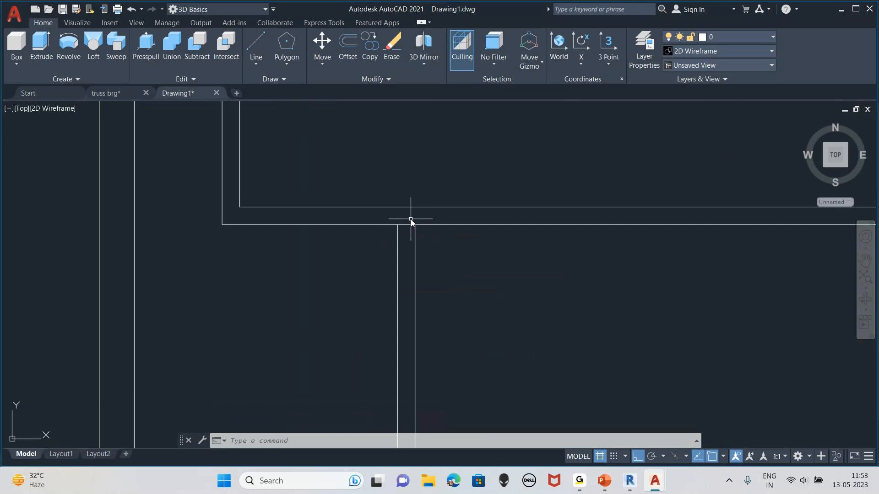
{"action": "scroll", "coordinate": [411, 224], "scroll_direction": "up", "scroll_amount": 2}
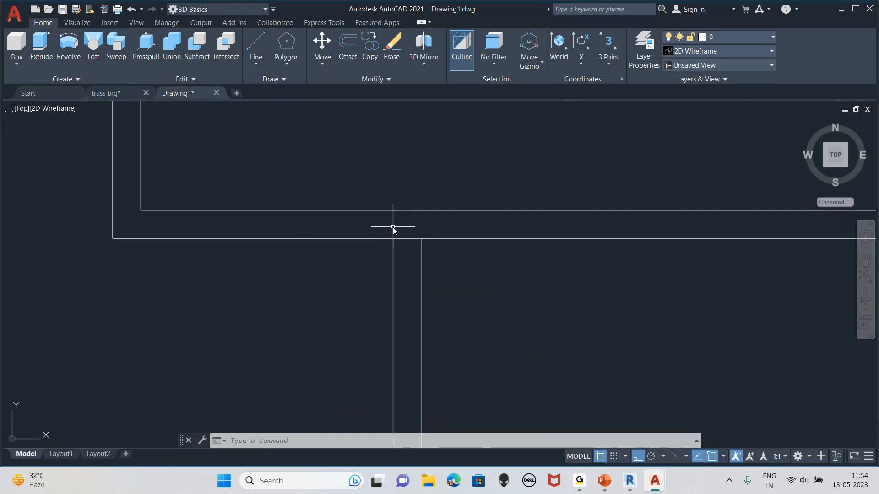
{"action": "left_click", "coordinate": [427, 238]}
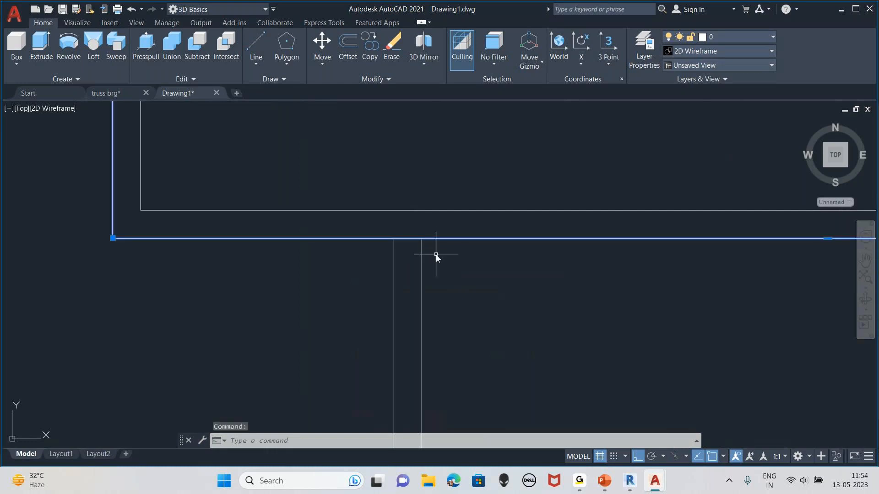
{"action": "scroll", "coordinate": [473, 297], "scroll_direction": "down", "scroll_amount": 3}
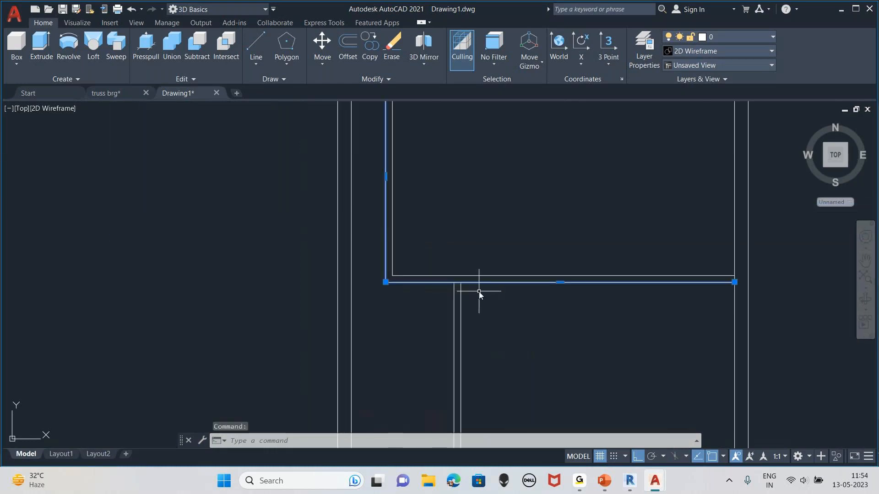
{"action": "key", "text": "Delete"}
{"action": "middle_click_drag", "start_coordinate": [506, 246], "coordinate": [495, 292]}
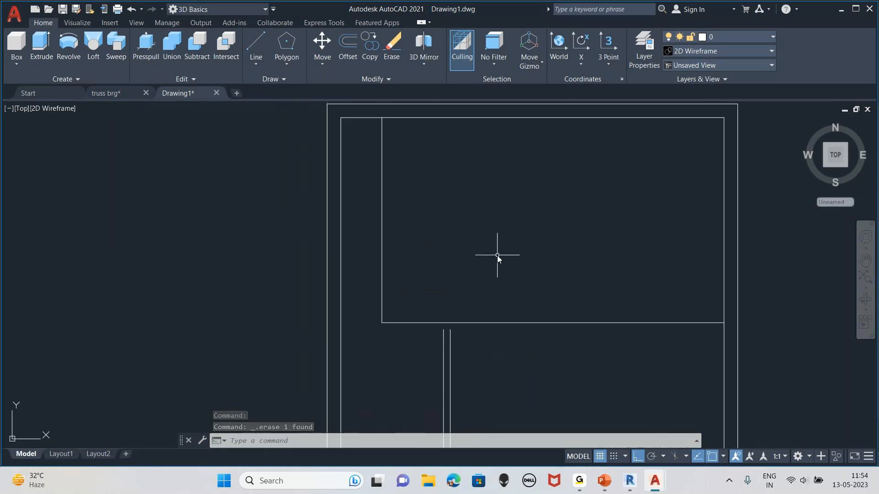
{"action": "key", "text": "ctrl+z"}
{"action": "key", "text": "ctrl+z"}
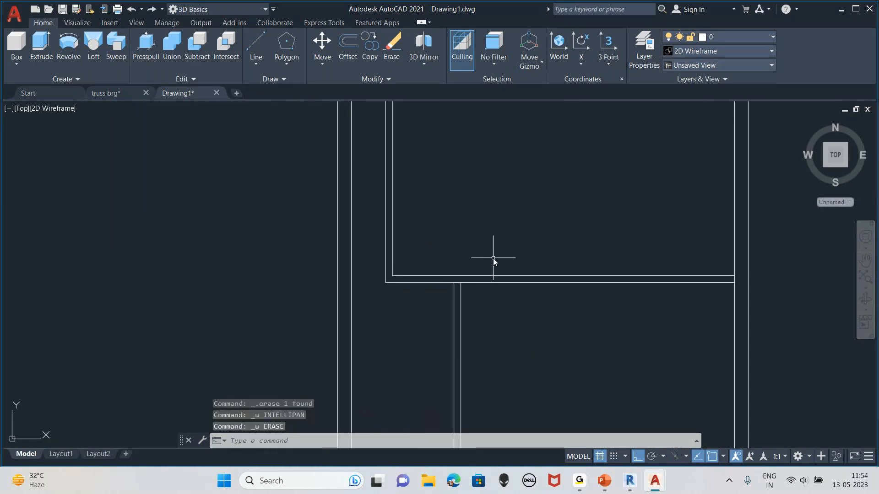
Trim the line segments that close off the partition ends where the partitions meet each other and the outer walls.
{"action": "scroll", "coordinate": [471, 283], "scroll_direction": "up", "scroll_amount": 4}
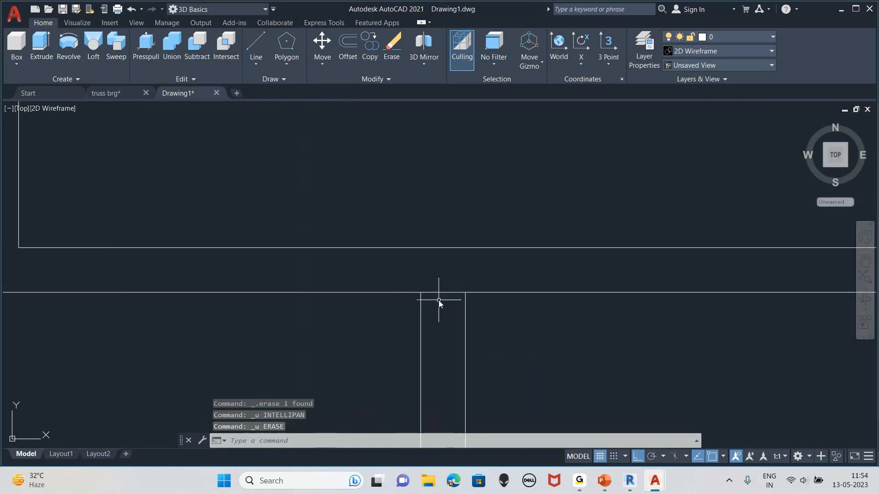
{"action": "type", "text": "TR"}
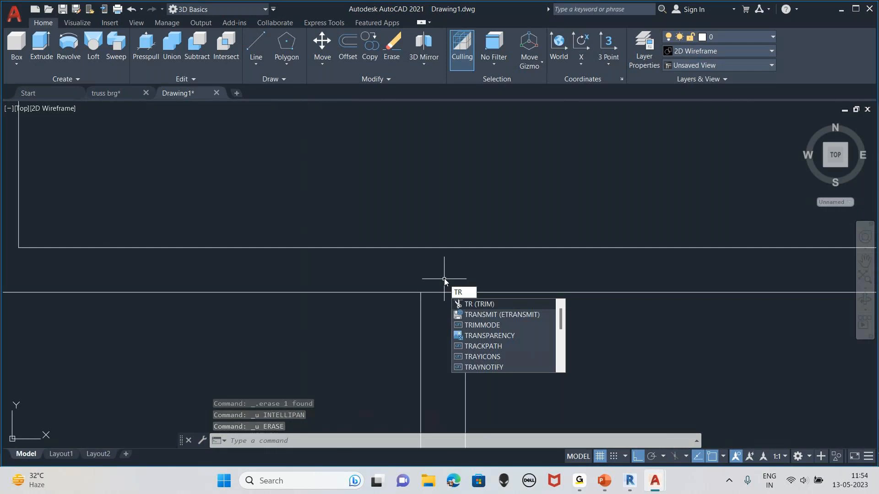
{"action": "key", "text": "Return"}
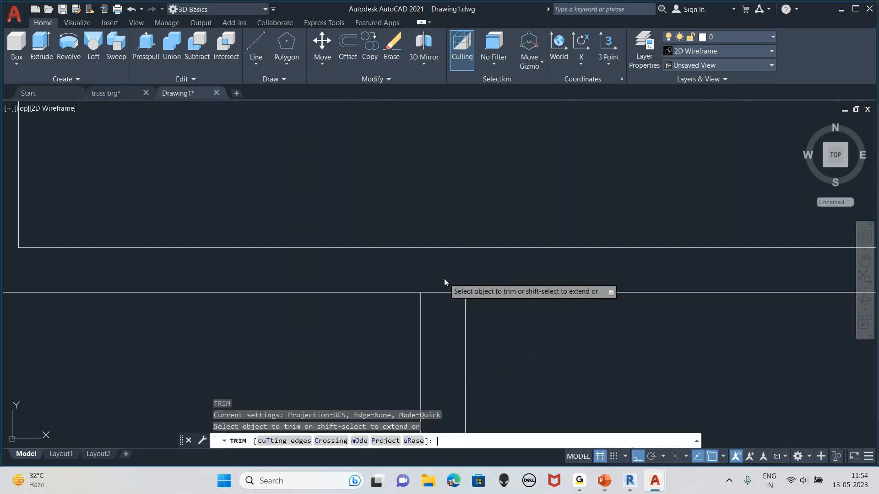
{"action": "left_click", "coordinate": [444, 279]}
{"action": "left_click", "coordinate": [451, 292]}
{"action": "scroll", "coordinate": [452, 291], "scroll_direction": "down", "scroll_amount": 2}
{"action": "scroll", "coordinate": [477, 356], "scroll_direction": "down", "scroll_amount": 2}
{"action": "mouse_move", "coordinate": [478, 355]}
{"action": "middle_mouse_down"}
{"action": "mouse_move", "coordinate": [230, 291]}
{"action": "mouse_move", "coordinate": [384, 271]}
{"action": "mouse_move", "coordinate": [328, 276]}
{"action": "middle_mouse_up"}
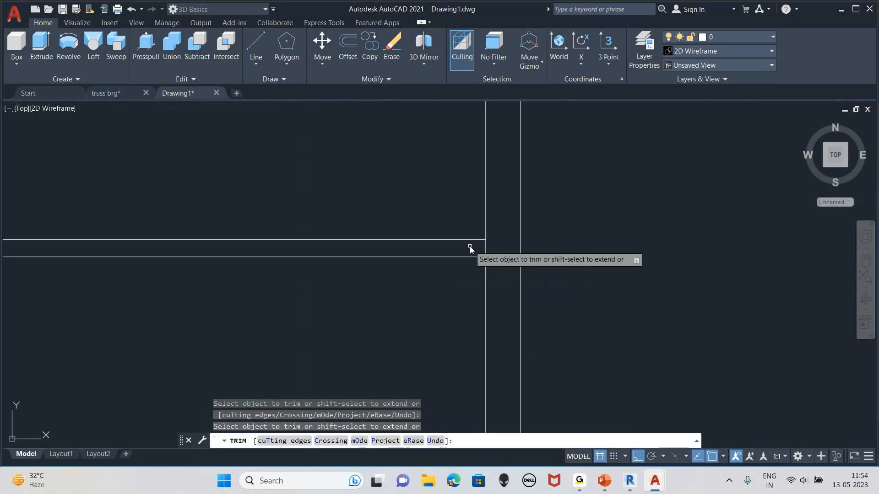
{"action": "scroll", "coordinate": [372, 163], "scroll_direction": "down", "scroll_amount": 3}
{"action": "middle_click_drag", "start_coordinate": [371, 162], "coordinate": [624, 394]}
{"action": "scroll", "coordinate": [328, 236], "scroll_direction": "up", "scroll_amount": 4}
{"action": "left_click", "coordinate": [340, 241]}
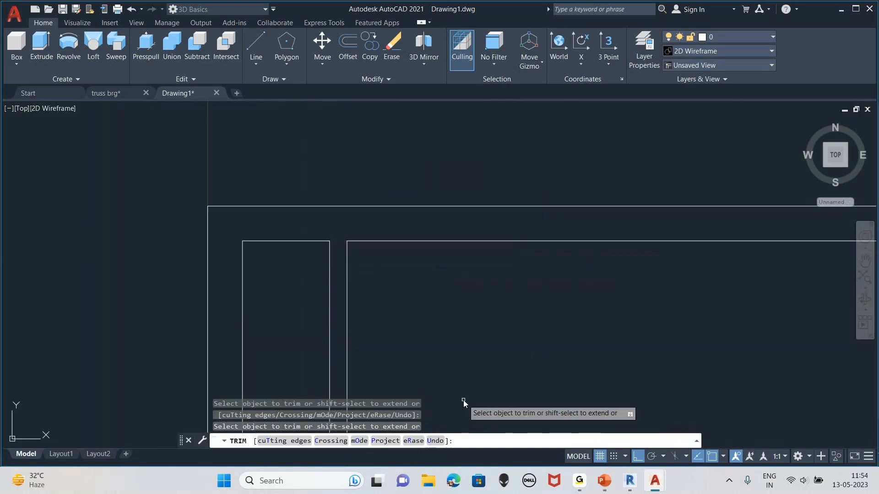
{"action": "key", "text": "Escape"}
Examine the trimmed partition junctions and the room layout across the whole plan.
{"action": "scroll", "coordinate": [474, 394], "scroll_direction": "down", "scroll_amount": 4}
{"action": "middle_click_drag", "start_coordinate": [616, 384], "coordinate": [471, 150]}
{"action": "mouse_move", "coordinate": [438, 298]}
{"action": "middle_mouse_down"}
{"action": "mouse_move", "coordinate": [458, 275]}
{"action": "mouse_move", "coordinate": [461, 235]}
{"action": "mouse_move", "coordinate": [430, 304]}
{"action": "middle_mouse_up"}
{"action": "scroll", "coordinate": [458, 275], "scroll_direction": "down", "scroll_amount": 2}
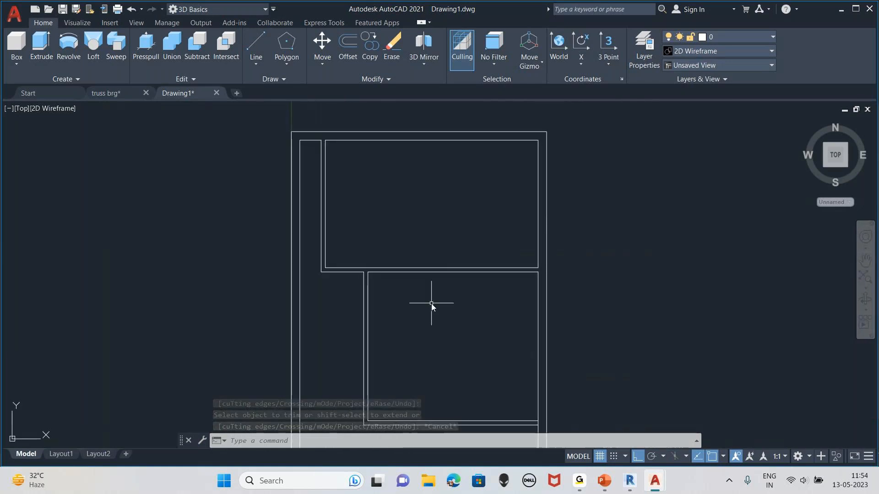
{"action": "scroll", "coordinate": [455, 276], "scroll_direction": "up", "scroll_amount": 2}
{"action": "scroll", "coordinate": [470, 279], "scroll_direction": "up", "scroll_amount": 2}
{"action": "middle_click_drag", "start_coordinate": [481, 284], "coordinate": [585, 362]}
{"action": "scroll", "coordinate": [590, 330], "scroll_direction": "down", "scroll_amount": 3}
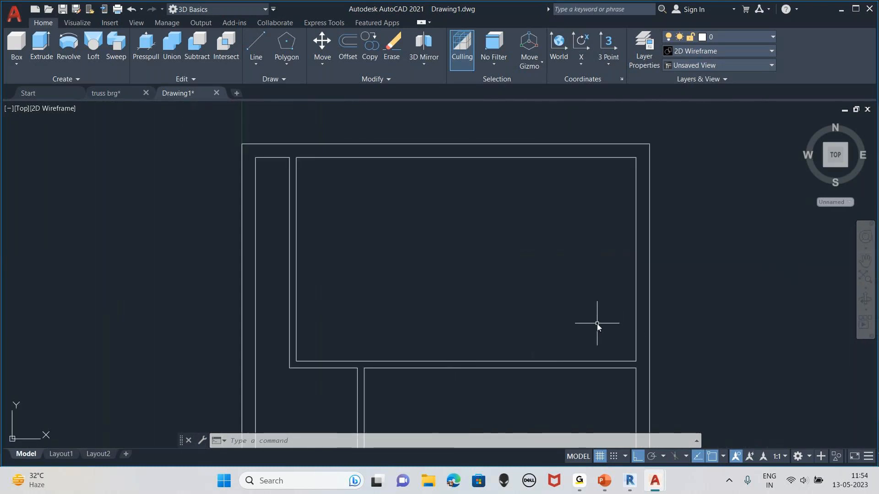
From the upper room's lower-right inner corner, draw lines 2 m left, 1.5 m up and back to the right wall's inner face.
{"action": "scroll", "coordinate": [526, 368], "scroll_direction": "up", "scroll_amount": 3}
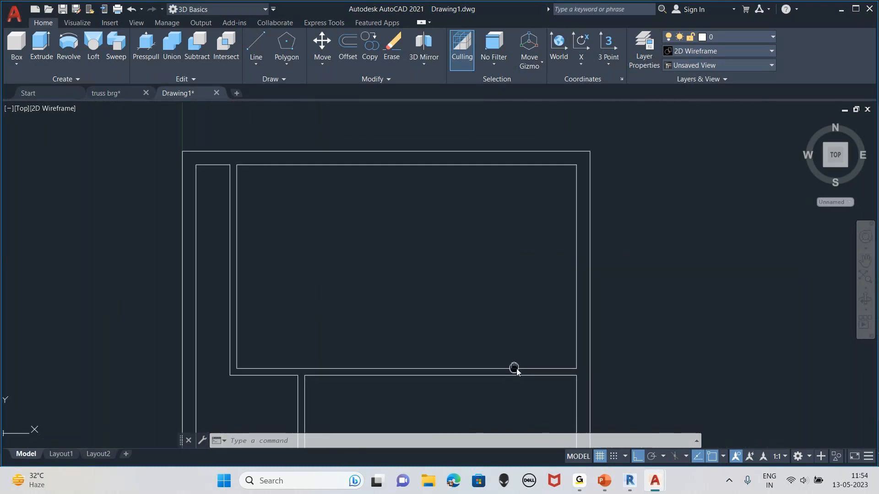
{"action": "type", "text": "l"}
{"action": "key", "text": "Return"}
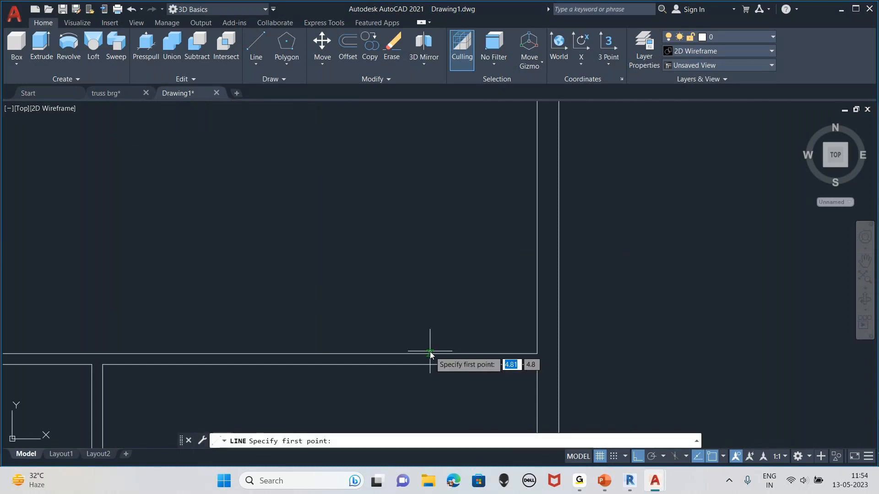
{"action": "left_click", "coordinate": [537, 354]}
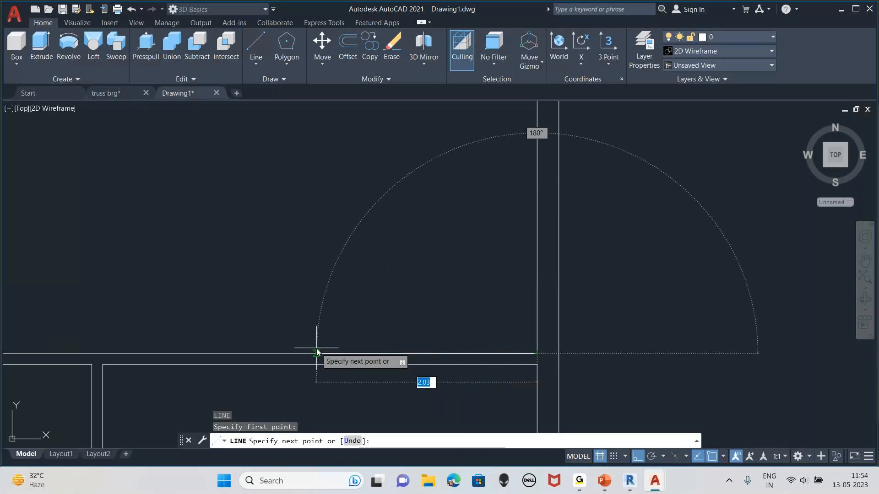
{"action": "type", "text": "2"}
{"action": "key", "text": "Return"}
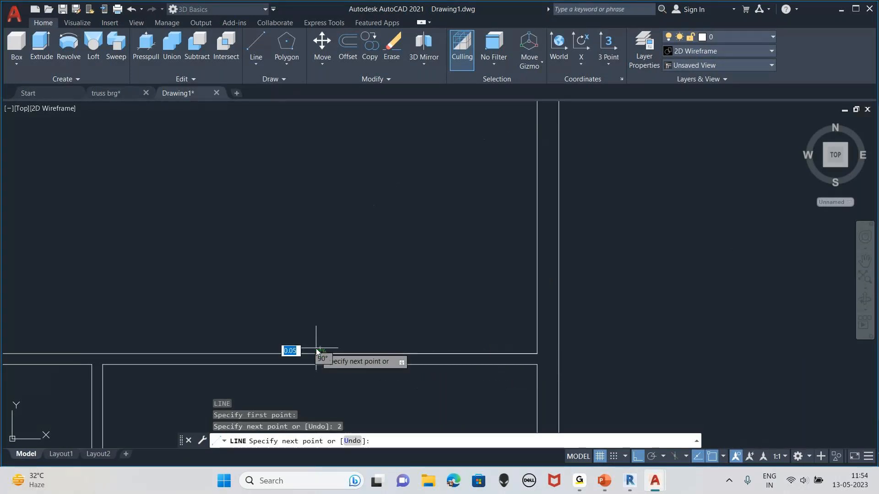
{"action": "type", "text": "1.5"}
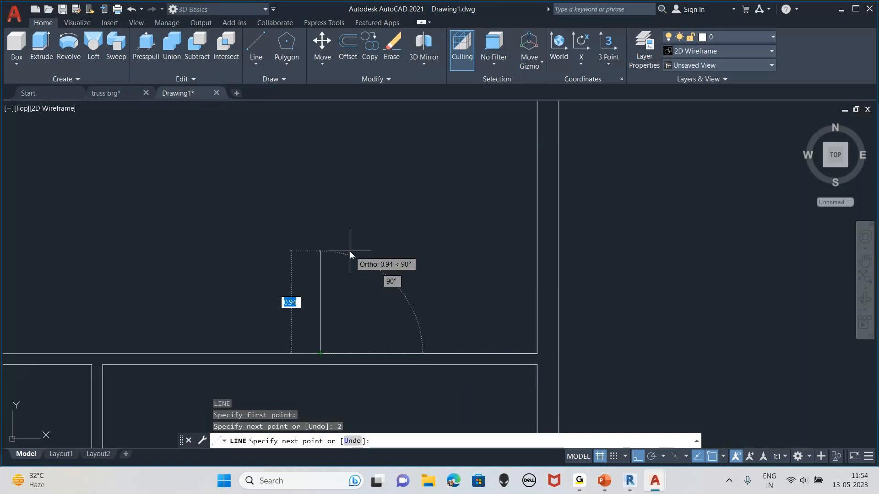
{"action": "key", "text": "Return"}
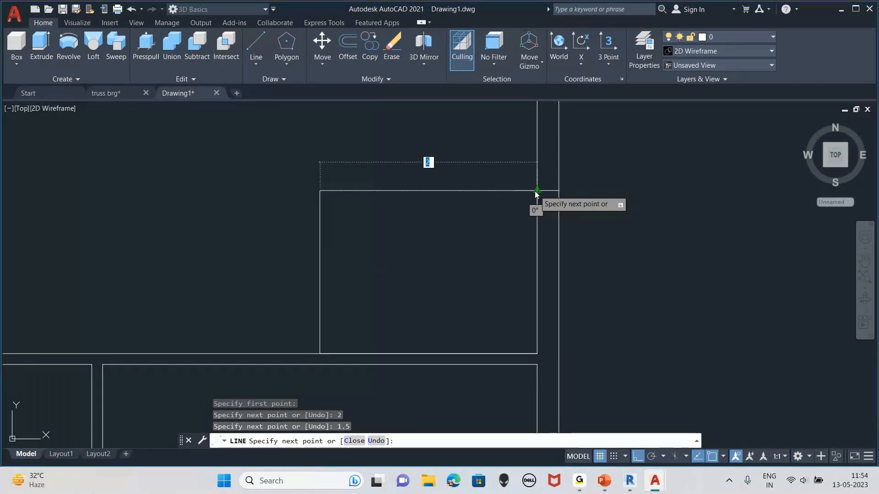
{"action": "left_click", "coordinate": [534, 191]}
{"action": "key", "text": "Escape"}
Join the 1.5 m vertical line and the upper horizontal line of the new small room into one polyline.
{"action": "left_click", "coordinate": [406, 354]}
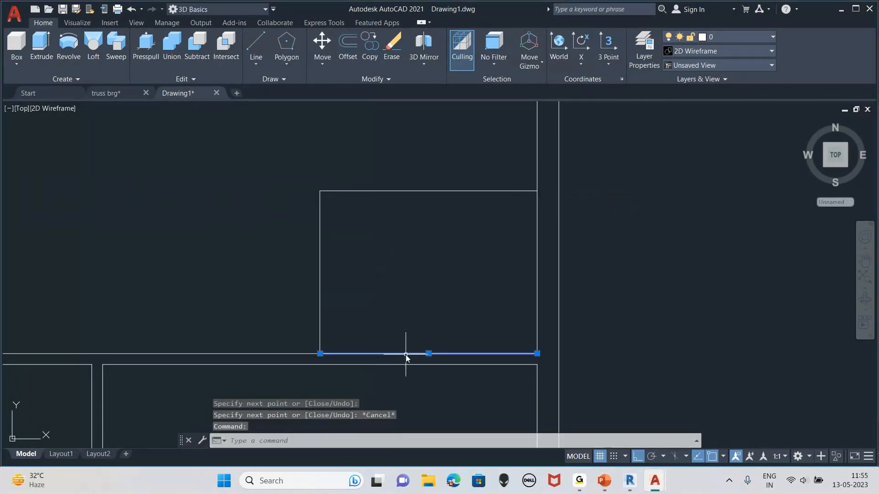
{"action": "key", "text": "Escape"}
{"action": "type", "text": "j"}
{"action": "key", "text": "Return"}
{"action": "left_click", "coordinate": [442, 189]}
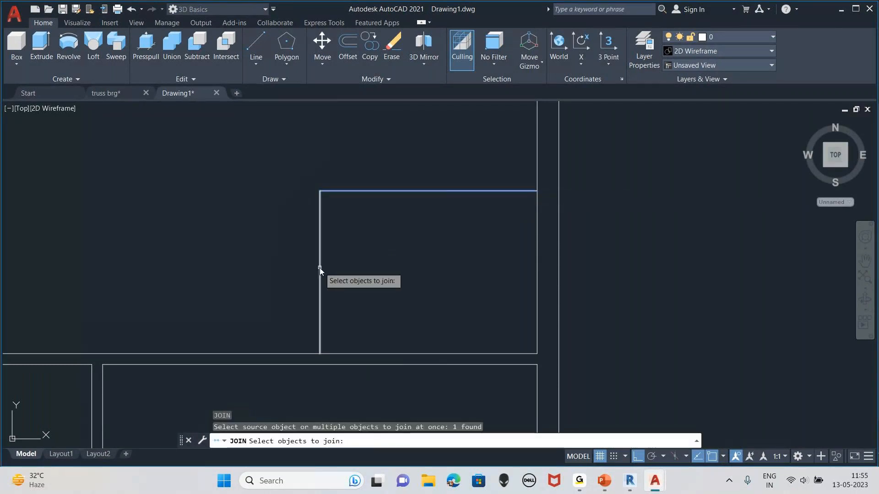
{"action": "left_click", "coordinate": [319, 268]}
{"action": "key", "text": "Return"}
Offset the small room's L-shaped polyline outward, up and to the left, by 0.1 m.
{"action": "type", "text": "o"}
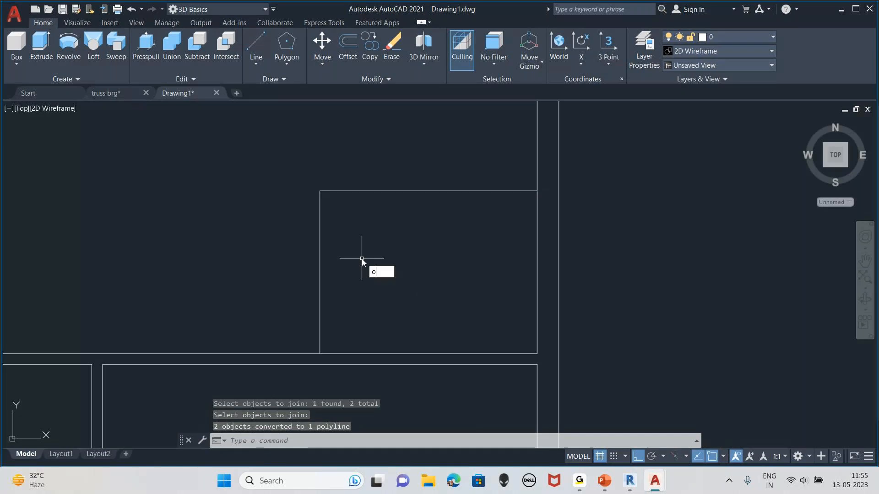
{"action": "key", "text": "Return"}
{"action": "key", "text": "Return"}
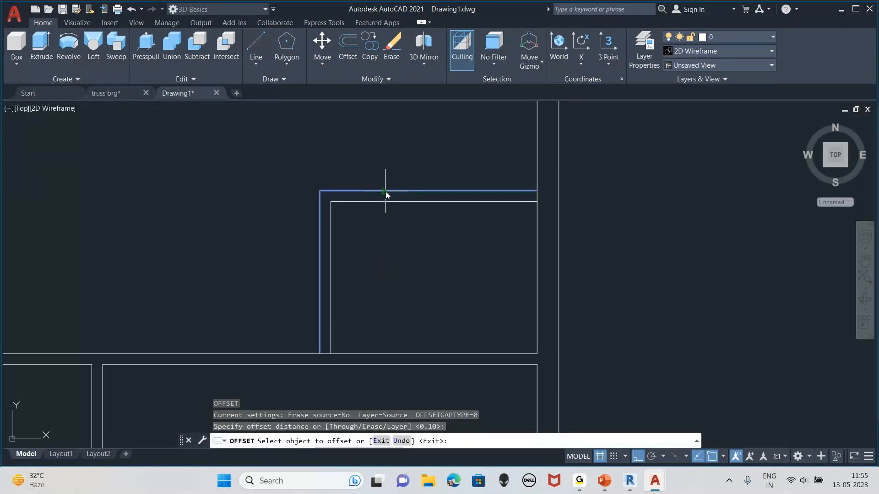
{"action": "left_click", "coordinate": [386, 191]}
{"action": "left_click", "coordinate": [372, 169]}
{"action": "middle_click_drag", "start_coordinate": [326, 292], "coordinate": [350, 260]}
{"action": "key", "text": "Escape"}
Check the small room's inner width with a temporary line from its lower-left inner corner to the right wall.
{"action": "type", "text": "l"}
{"action": "key", "text": "Return"}
{"action": "left_click", "coordinate": [339, 326]}
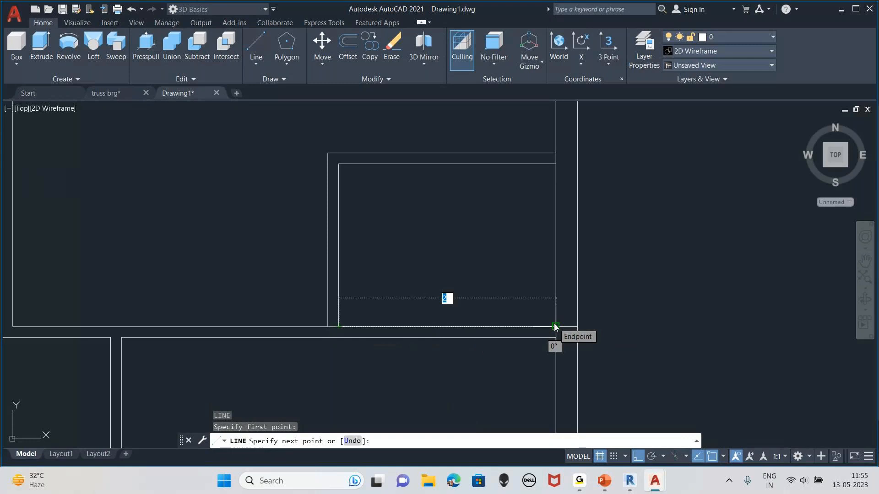
{"action": "key", "text": "Escape"}
Trim the line segments closing off the small room's partition ends at the right wall and the partition below.
{"action": "type", "text": "tr"}
{"action": "key", "text": "Return"}
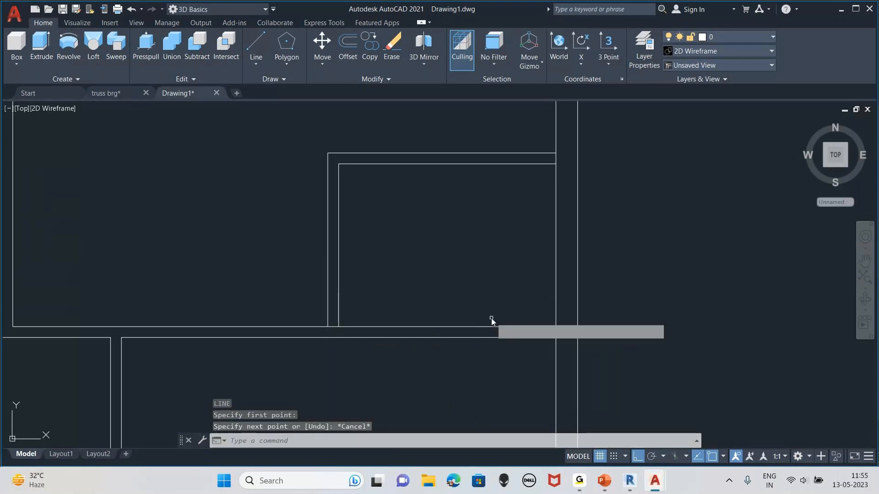
{"action": "scroll", "coordinate": [330, 320], "scroll_direction": "up", "scroll_amount": 4}
{"action": "scroll", "coordinate": [340, 336], "scroll_direction": "down", "scroll_amount": 4}
{"action": "middle_click_drag", "start_coordinate": [444, 374], "coordinate": [389, 400]}
{"action": "scroll", "coordinate": [447, 341], "scroll_direction": "down", "scroll_amount": 2}
{"action": "mouse_move", "coordinate": [447, 341]}
{"action": "middle_mouse_down"}
{"action": "mouse_move", "coordinate": [479, 319]}
{"action": "mouse_move", "coordinate": [490, 330]}
{"action": "mouse_move", "coordinate": [487, 313]}
{"action": "middle_mouse_up"}
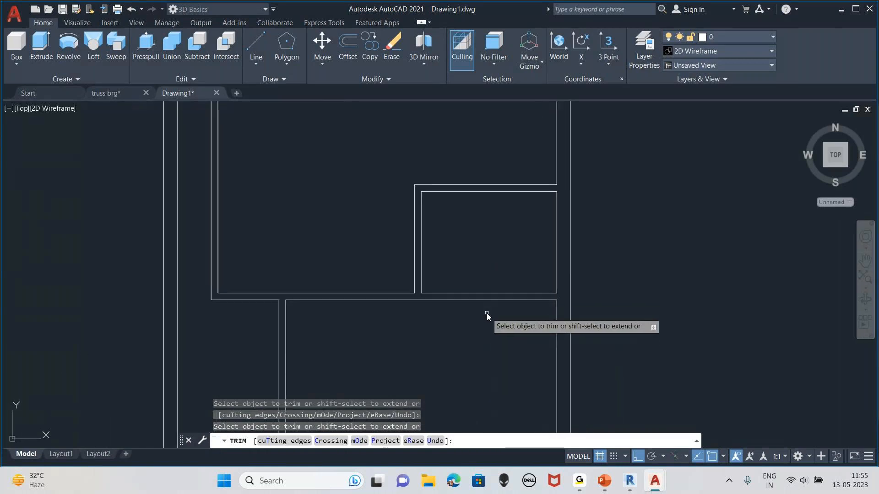
{"action": "scroll", "coordinate": [487, 313], "scroll_direction": "down", "scroll_amount": 2}
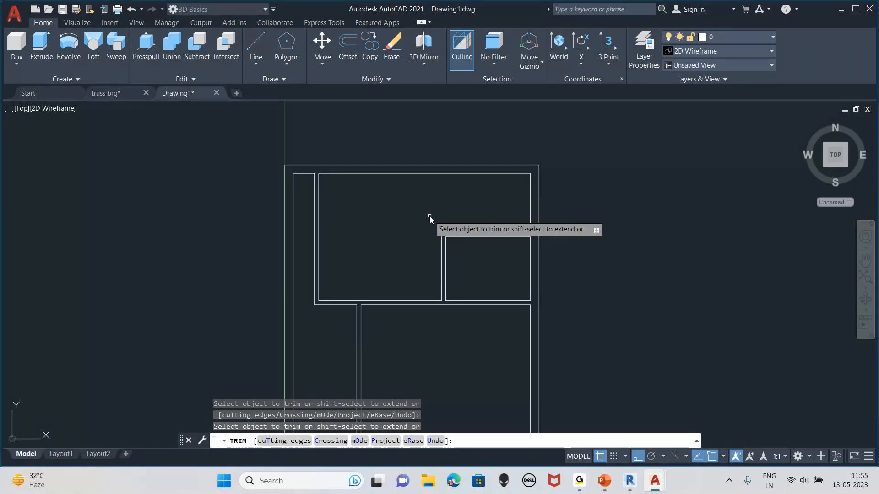
{"action": "scroll", "coordinate": [425, 233], "scroll_direction": "up", "scroll_amount": 2}
{"action": "middle_click_drag", "start_coordinate": [425, 237], "coordinate": [428, 227]}
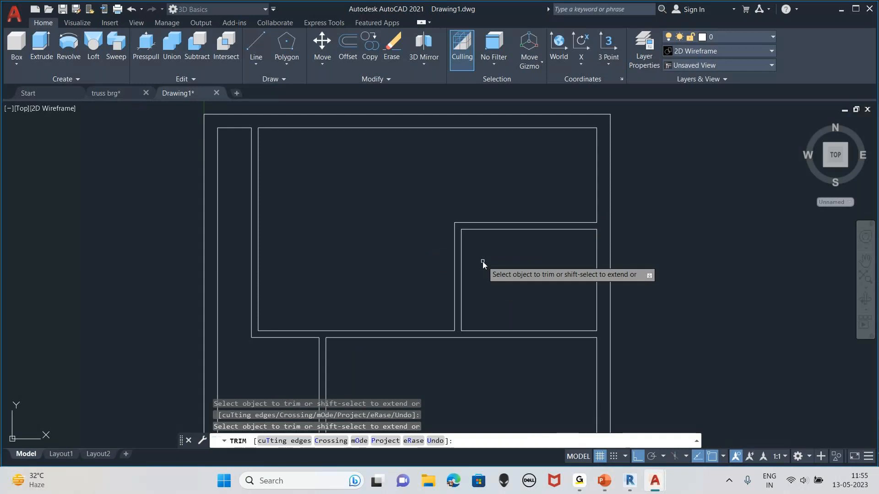
{"action": "scroll", "coordinate": [490, 275], "scroll_direction": "down", "scroll_amount": 2}
{"action": "key", "text": "Escape"}
Examine the partition layout of the upper and lower rooms for the next enclosure's location.
{"action": "middle_click_drag", "start_coordinate": [480, 291], "coordinate": [478, 223]}
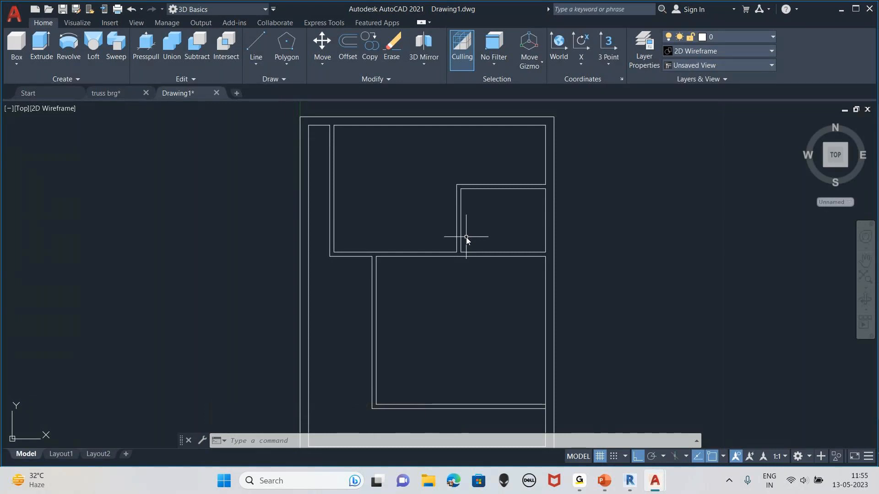
{"action": "mouse_move", "coordinate": [412, 196]}
{"action": "middle_mouse_down"}
{"action": "mouse_move", "coordinate": [427, 204]}
{"action": "mouse_move", "coordinate": [438, 242]}
{"action": "middle_mouse_up"}
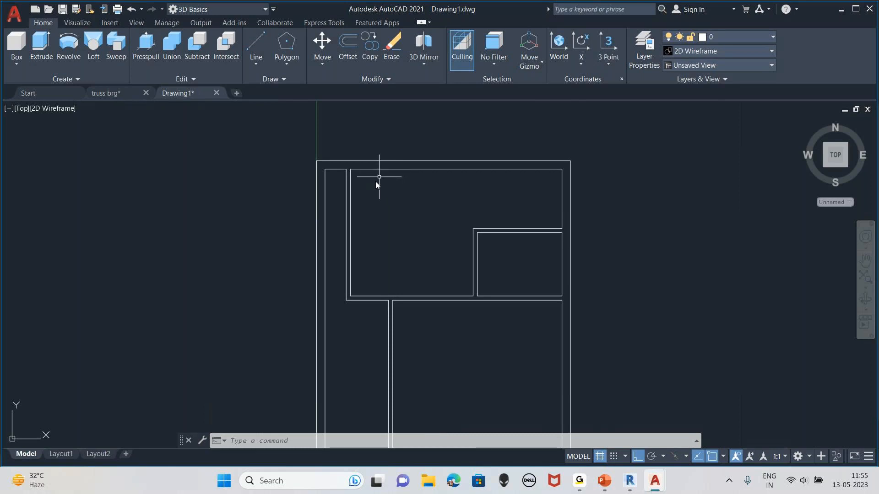
{"action": "mouse_move", "coordinate": [453, 355]}
{"action": "middle_mouse_down"}
{"action": "mouse_move", "coordinate": [417, 272]}
{"action": "mouse_move", "coordinate": [429, 294]}
{"action": "mouse_move", "coordinate": [421, 311]}
{"action": "middle_mouse_up"}
{"action": "scroll", "coordinate": [410, 260], "scroll_direction": "up", "scroll_amount": 2}
{"action": "mouse_move", "coordinate": [315, 254]}
{"action": "middle_mouse_down"}
{"action": "mouse_move", "coordinate": [369, 233]}
{"action": "mouse_move", "coordinate": [411, 320]}
{"action": "mouse_move", "coordinate": [380, 218]}
{"action": "mouse_move", "coordinate": [392, 275]}
{"action": "mouse_move", "coordinate": [378, 259]}
{"action": "mouse_move", "coordinate": [384, 239]}
{"action": "mouse_move", "coordinate": [351, 286]}
{"action": "middle_mouse_up"}
{"action": "scroll", "coordinate": [390, 230], "scroll_direction": "up", "scroll_amount": 2}
{"action": "scroll", "coordinate": [353, 286], "scroll_direction": "down", "scroll_amount": 2}
{"action": "middle_click_drag", "start_coordinate": [408, 294], "coordinate": [413, 213]}
{"action": "middle_click_drag", "start_coordinate": [380, 356], "coordinate": [384, 340]}
{"action": "middle_click_drag", "start_coordinate": [358, 171], "coordinate": [374, 193]}
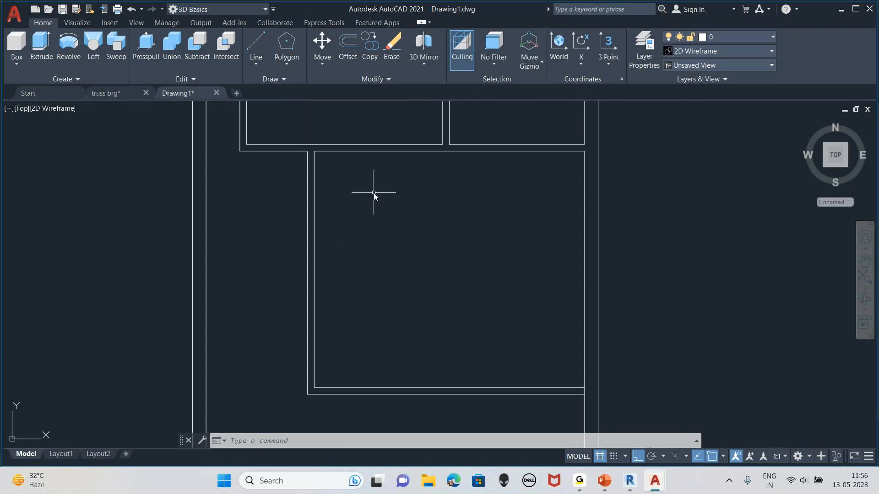
Draw a 1.2 m horizontal line from the midpoint of the lower room's left inner face, continuing vertically up to the room's upper wall.
{"action": "type", "text": "L"}
{"action": "key", "text": "Return"}
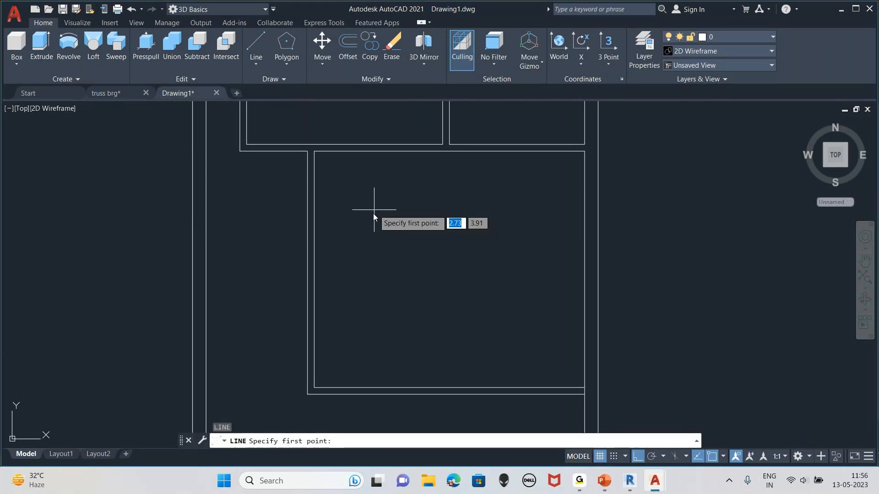
{"action": "left_click", "coordinate": [314, 269]}
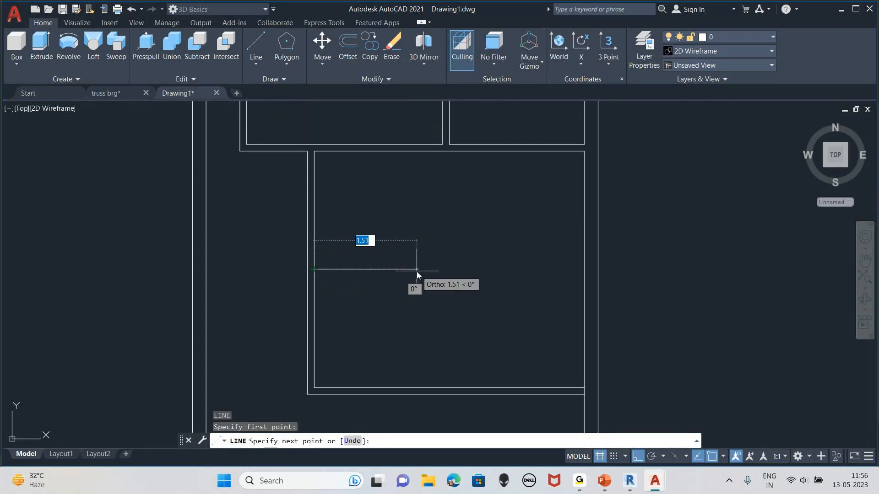
{"action": "type", "text": "1.2"}
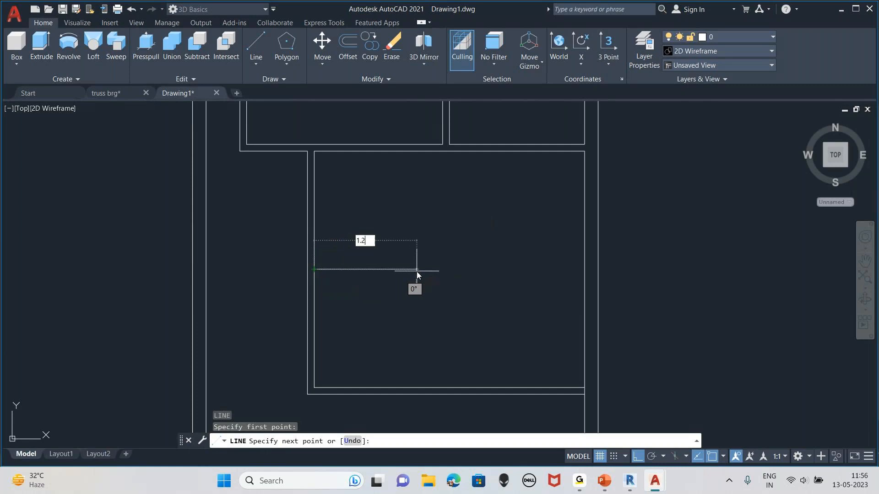
{"action": "type", "text": "n"}
{"action": "key", "text": "BackSpace"}
{"action": "key", "text": "Return"}
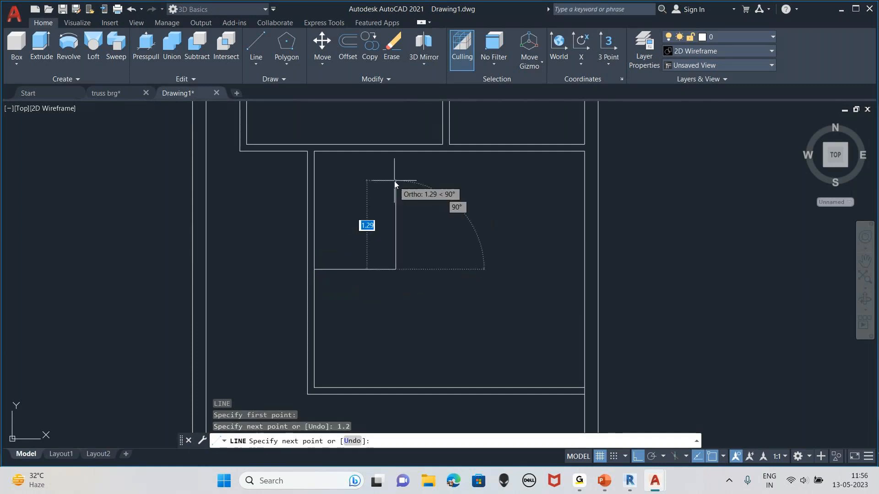
{"action": "left_click", "coordinate": [396, 154]}
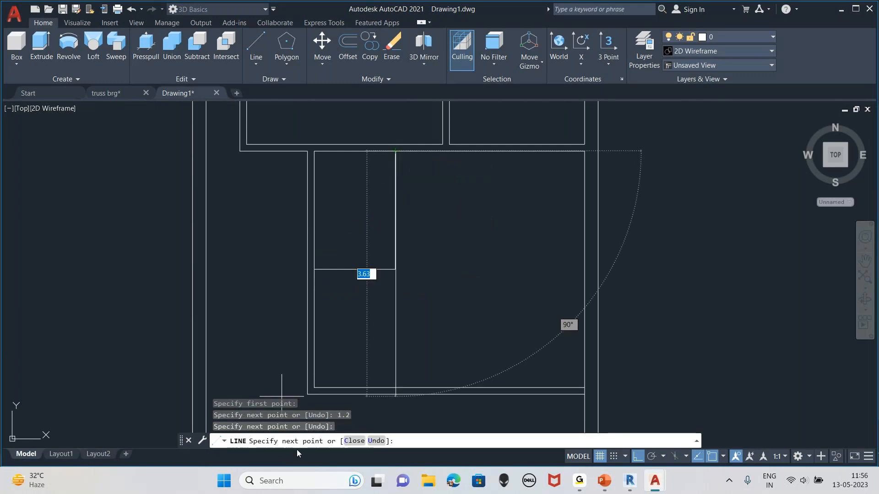
{"action": "key", "text": "Escape"}
{"action": "scroll", "coordinate": [350, 350], "scroll_direction": "down", "scroll_amount": 2}
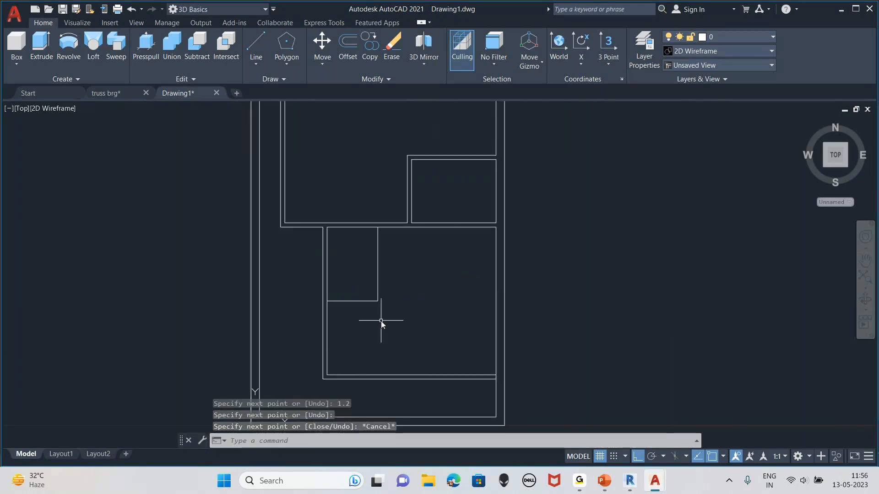
{"action": "scroll", "coordinate": [392, 262], "scroll_direction": "up", "scroll_amount": 2}
{"action": "type", "text": "o"}
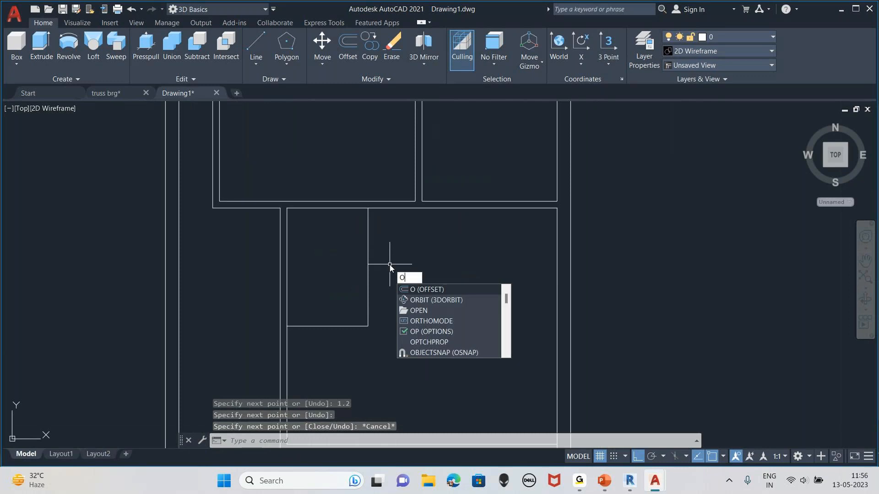
{"action": "key", "text": "Return"}
{"action": "key", "text": "Return"}
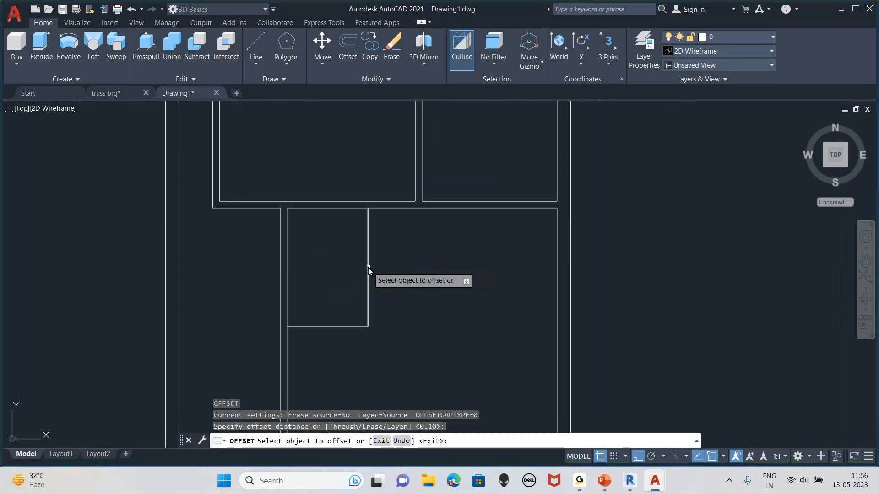
{"action": "key", "text": "Escape"}
Join the vertical and horizontal lines in the lower room's upper-left corner into one L-shaped polyline.
{"action": "type", "text": "j"}
{"action": "key", "text": "Return"}
{"action": "left_click", "coordinate": [368, 266]}
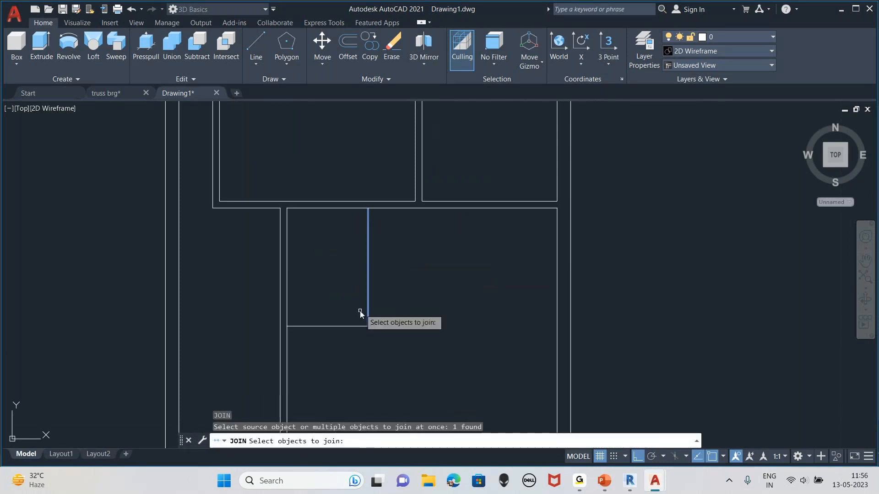
{"action": "left_click", "coordinate": [353, 326]}
{"action": "key", "text": "Return"}
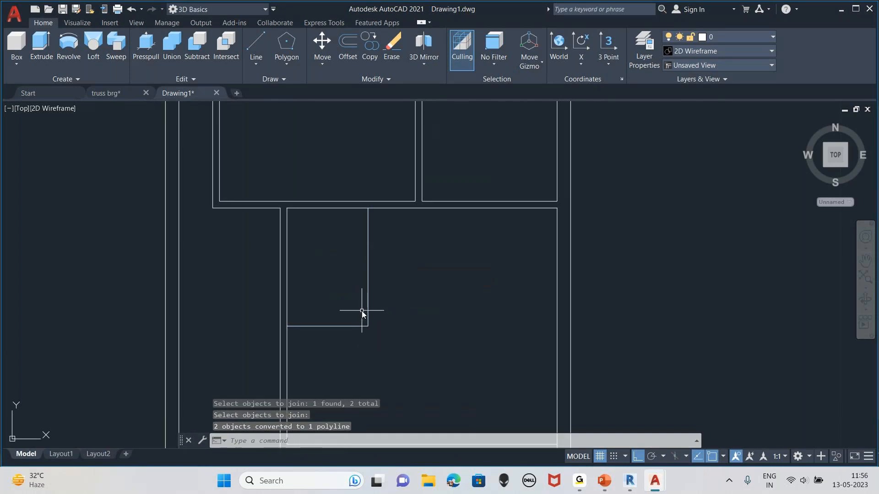
Offset the lower room's new L-shaped polyline outward, down and to the right, by 0.1 m.
{"action": "type", "text": "o"}
{"action": "key", "text": "Return"}
{"action": "key", "text": "Return"}
{"action": "left_click", "coordinate": [369, 304]}
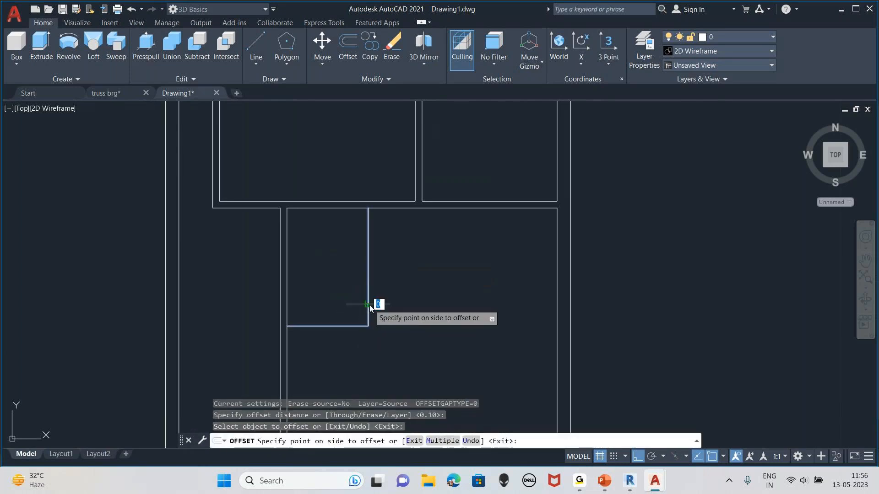
{"action": "left_click", "coordinate": [379, 315]}
{"action": "key", "text": "Escape"}
{"action": "key", "text": "Escape"}
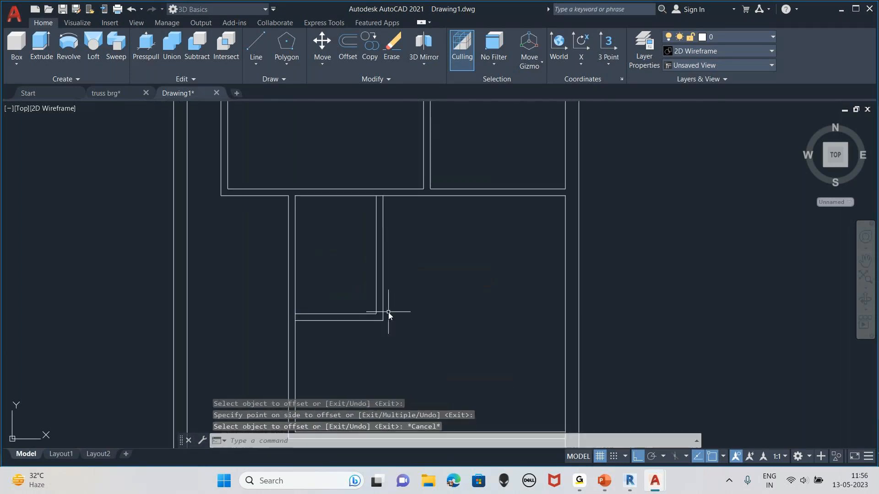
Trim the line segments closing off the new corner partition's ends where it meets the upper and left partitions.
{"action": "scroll", "coordinate": [389, 313], "scroll_direction": "up", "scroll_amount": 2}
{"action": "middle_click_drag", "start_coordinate": [385, 173], "coordinate": [384, 204]}
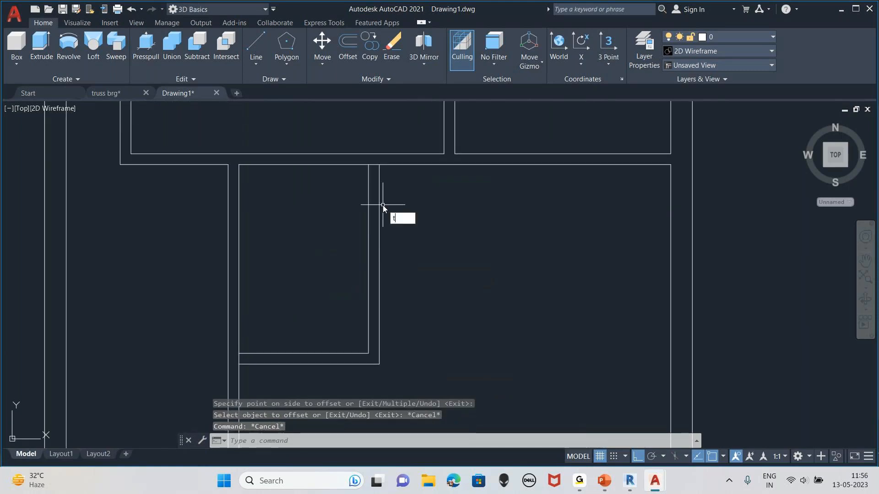
{"action": "type", "text": "TR"}
{"action": "key", "text": "Return"}
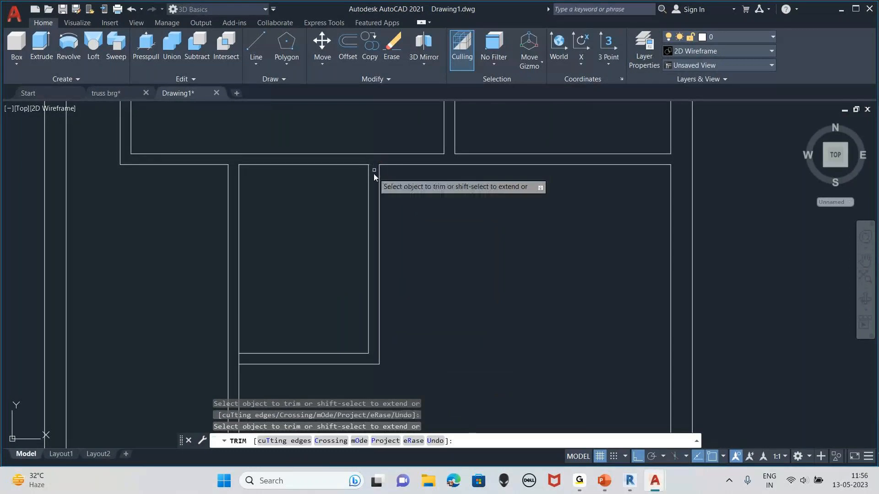
{"action": "middle_click_drag", "start_coordinate": [451, 196], "coordinate": [431, 270]}
{"action": "scroll", "coordinate": [429, 274], "scroll_direction": "down", "scroll_amount": 2}
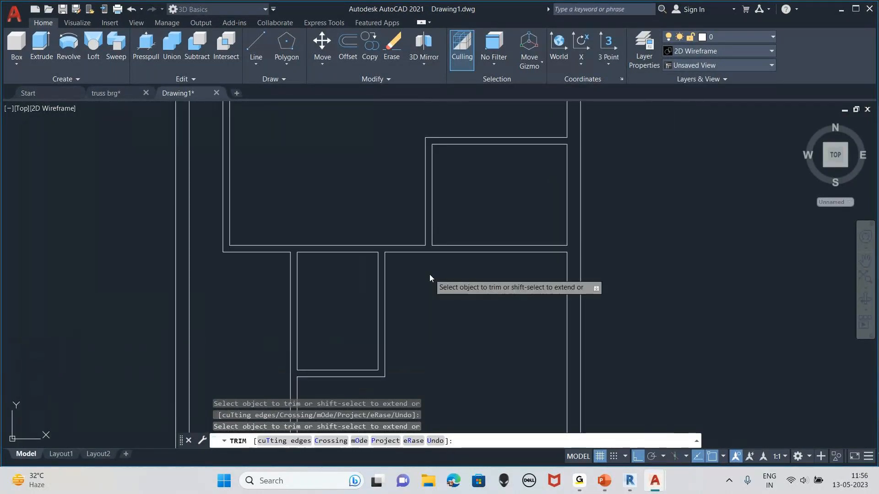
Draw a jamb line across the small corner room's vertical partition 0.4 m below its upper end, and erase the 0.4 m helper segment.
{"action": "key", "text": "Escape"}
{"action": "key", "text": "Escape"}
{"action": "scroll", "coordinate": [428, 268], "scroll_direction": "up", "scroll_amount": 3}
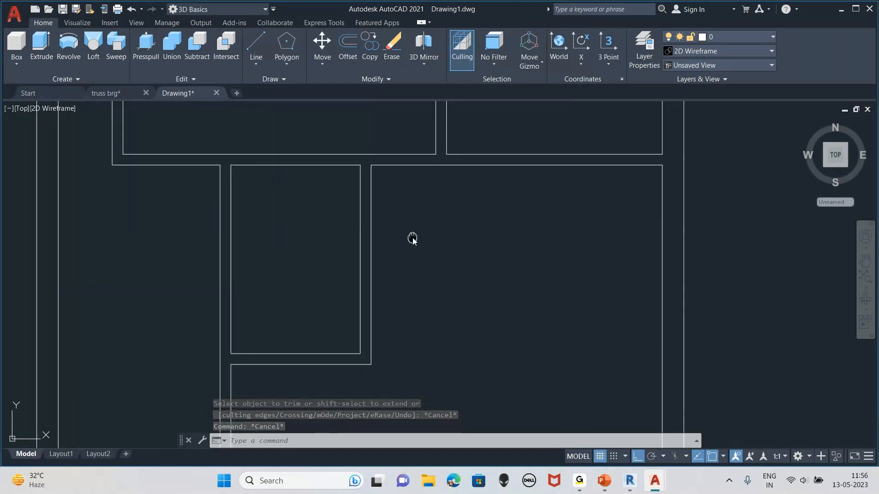
{"action": "middle_click_drag", "start_coordinate": [412, 237], "coordinate": [415, 244]}
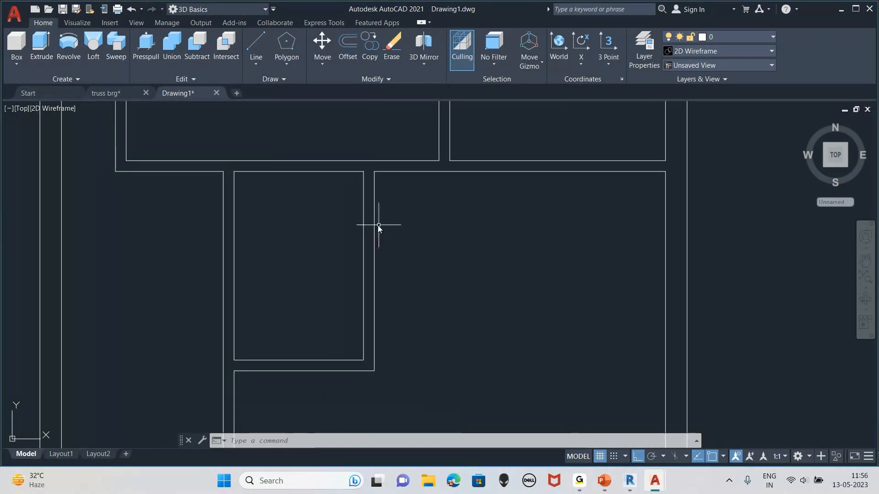
{"action": "scroll", "coordinate": [380, 204], "scroll_direction": "up", "scroll_amount": 2}
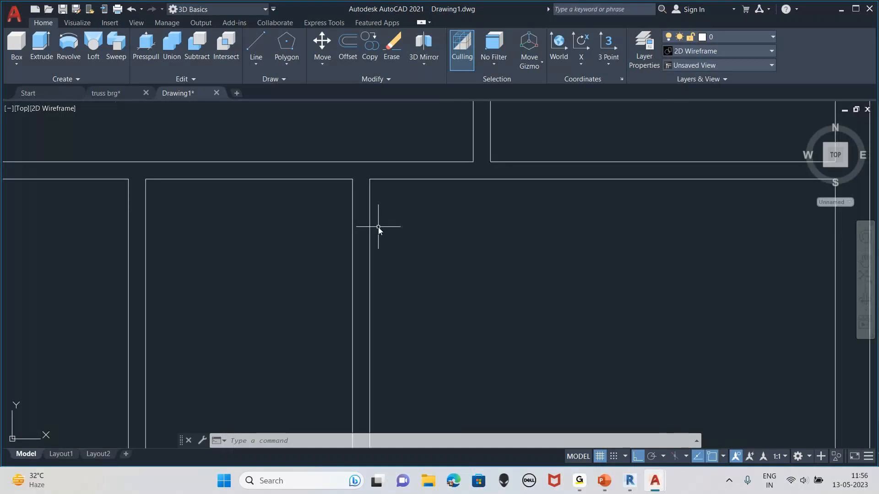
{"action": "type", "text": "l"}
{"action": "key", "text": "Return"}
{"action": "left_click", "coordinate": [353, 179]}
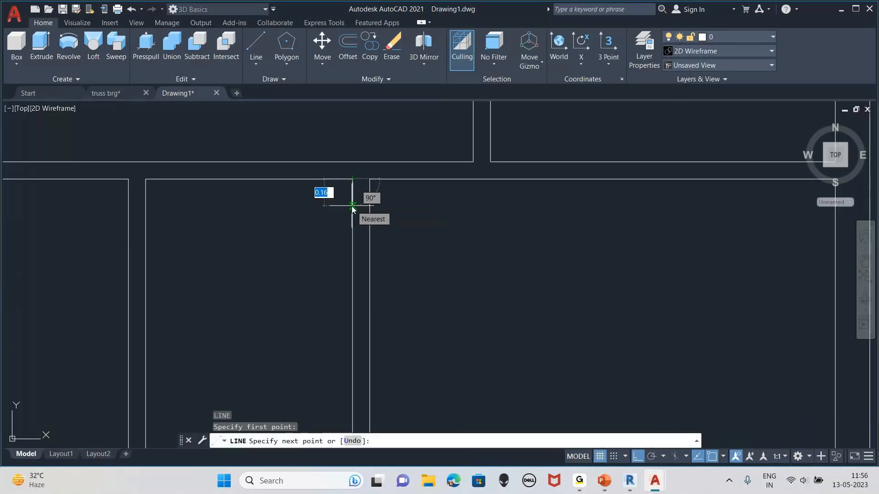
{"action": "key", "text": "BackSpace"}
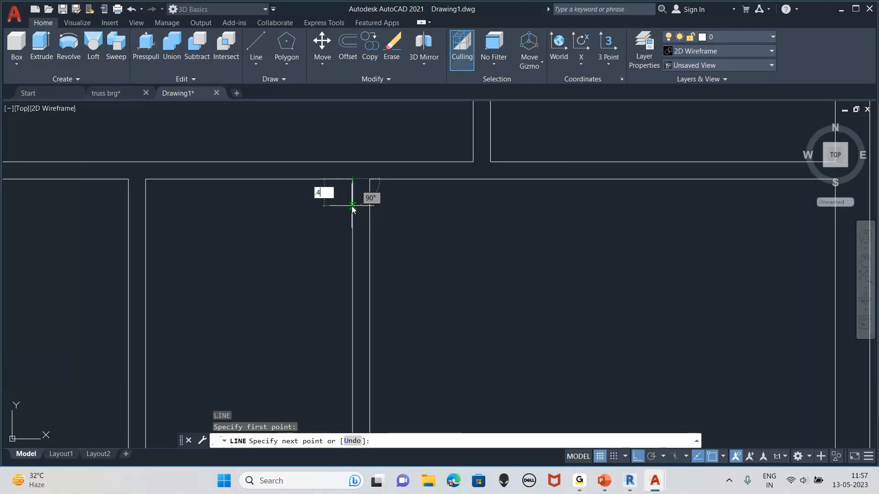
{"action": "type", "text": ".4"}
{"action": "key", "text": "Return"}
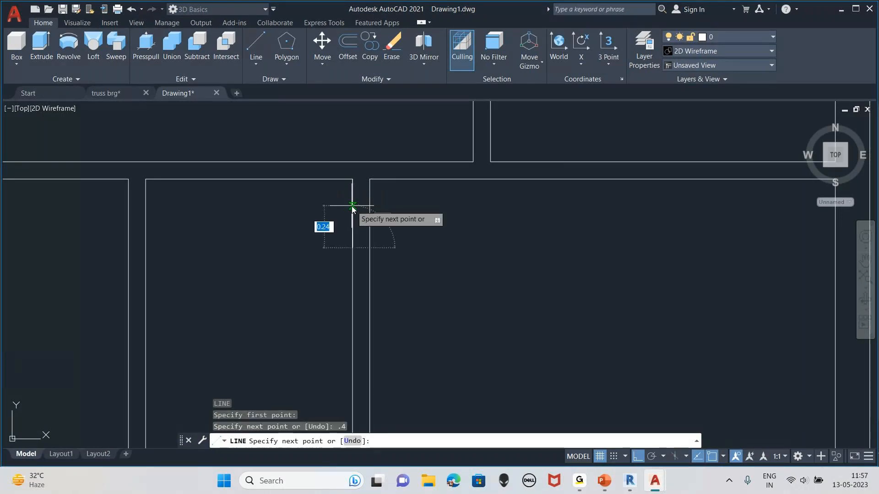
{"action": "left_click", "coordinate": [368, 248]}
{"action": "key", "text": "Escape"}
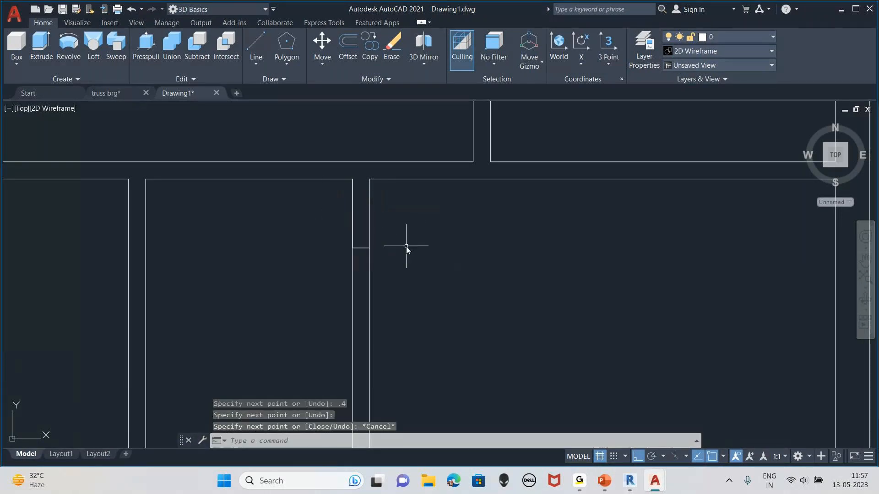
{"action": "left_click", "coordinate": [355, 215]}
{"action": "key", "text": "Delete"}
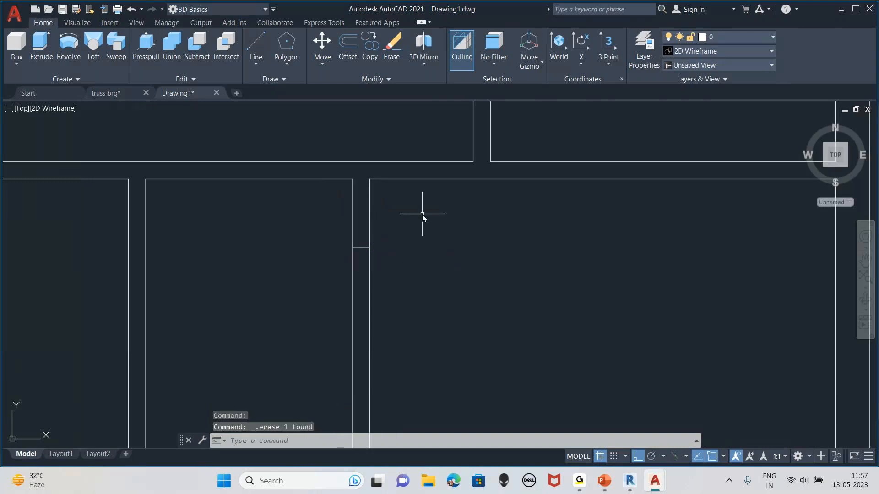
Offset the jamb line in the corner room's vertical partition downward by 1 m.
{"action": "middle_click_drag", "start_coordinate": [410, 245], "coordinate": [404, 157]}
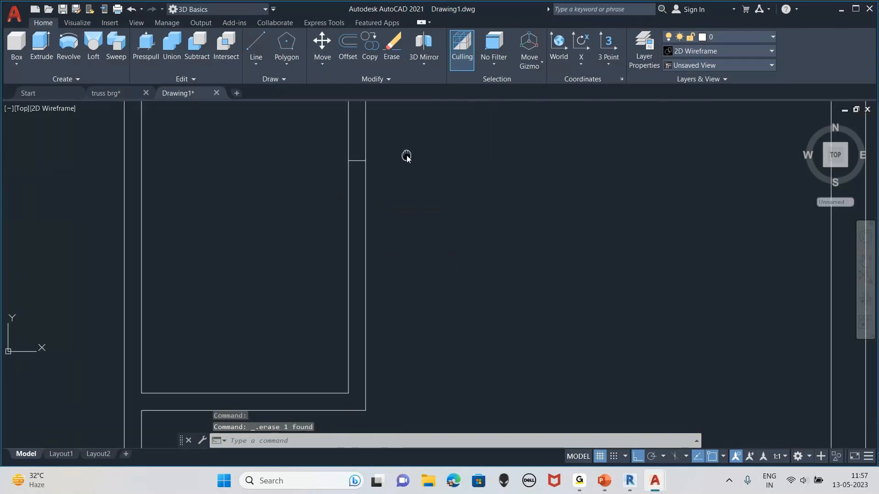
{"action": "left_click", "coordinate": [356, 161]}
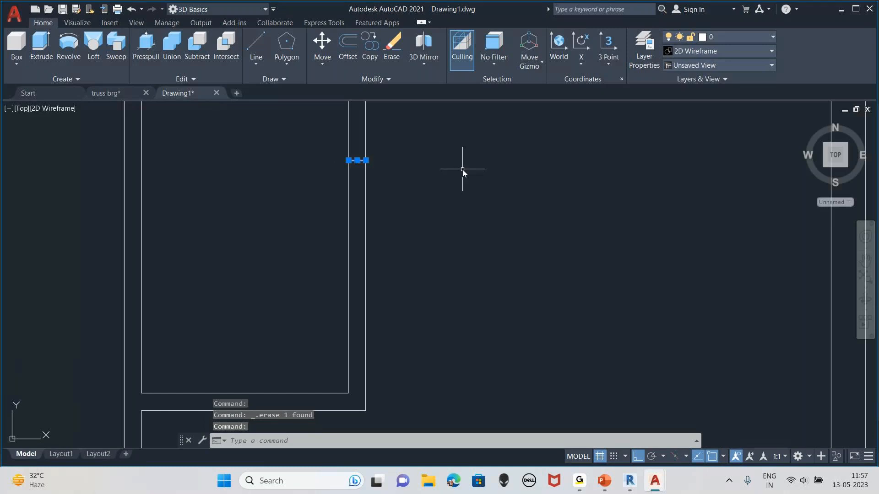
{"action": "type", "text": "o"}
{"action": "key", "text": "Return"}
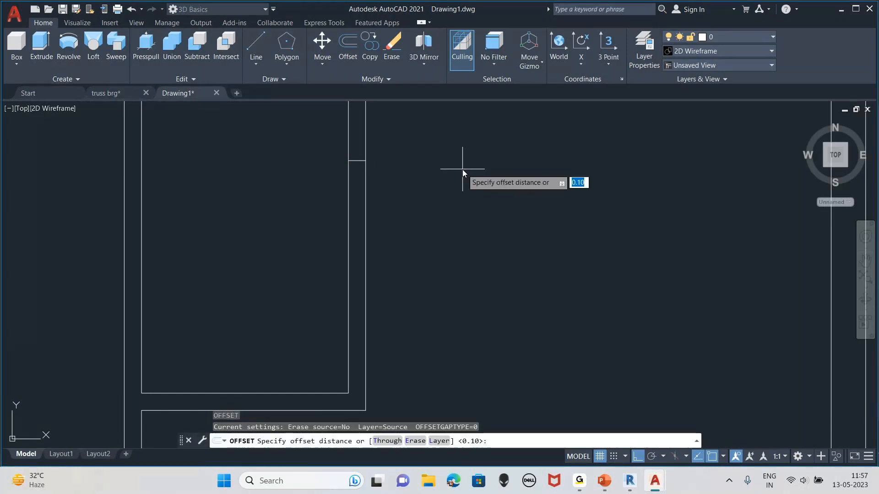
{"action": "type", "text": "1"}
{"action": "key", "text": "Return"}
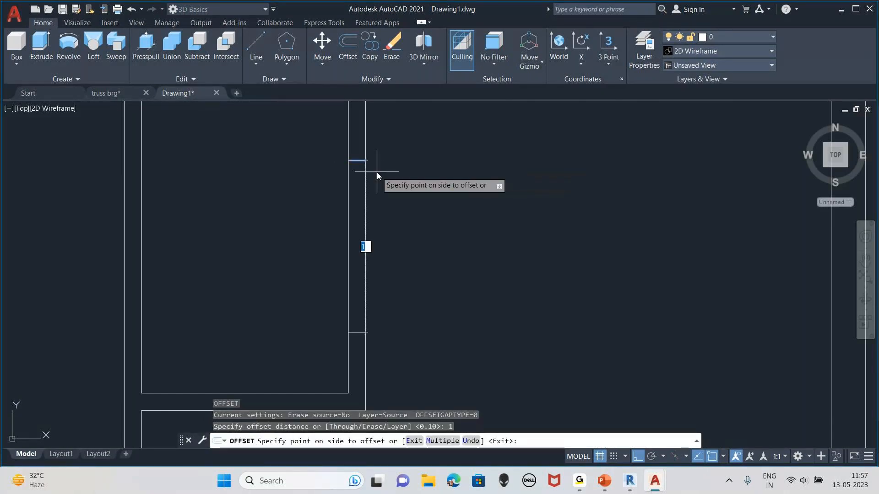
{"action": "key", "text": "Return"}
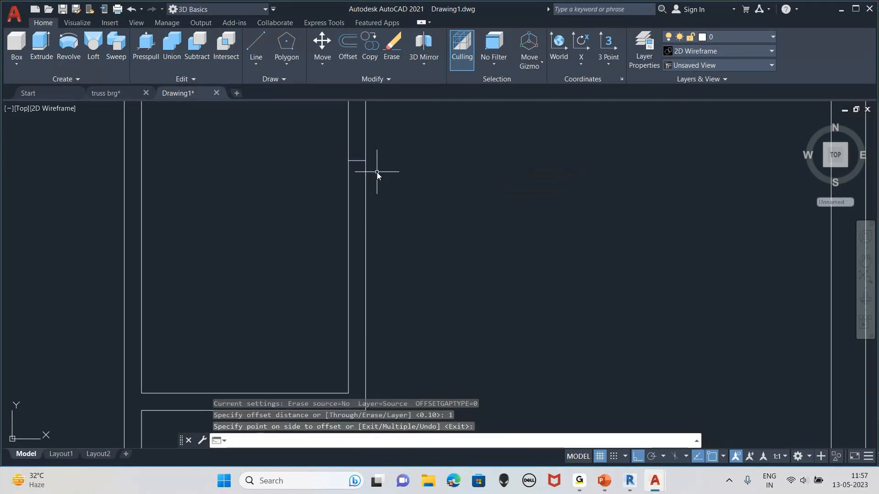
{"action": "key", "text": "Return"}
{"action": "key", "text": "Return"}
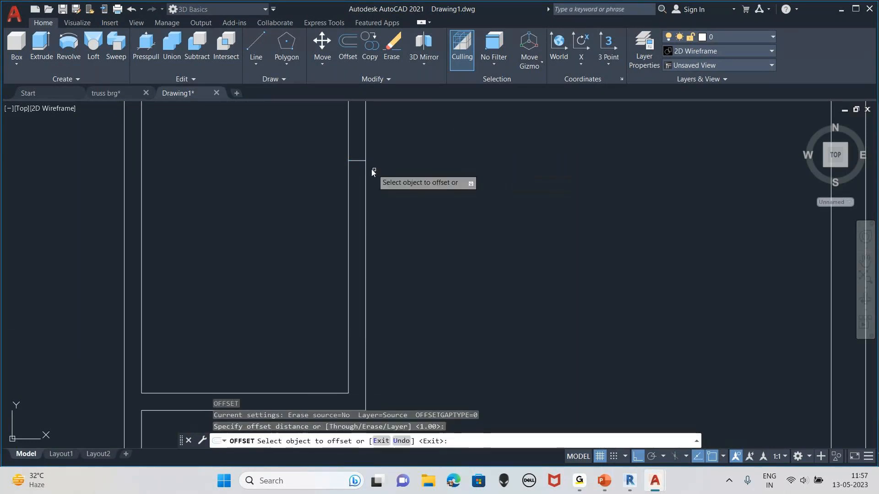
{"action": "left_click", "coordinate": [360, 163]}
{"action": "left_click", "coordinate": [358, 193]}
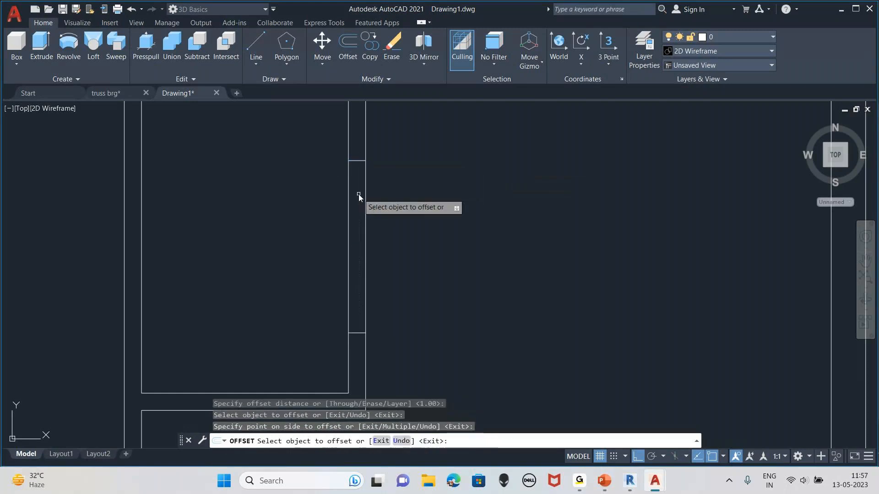
{"action": "scroll", "coordinate": [405, 257], "scroll_direction": "down", "scroll_amount": 2}
{"action": "key", "text": "Escape"}
{"action": "key", "text": "Escape"}
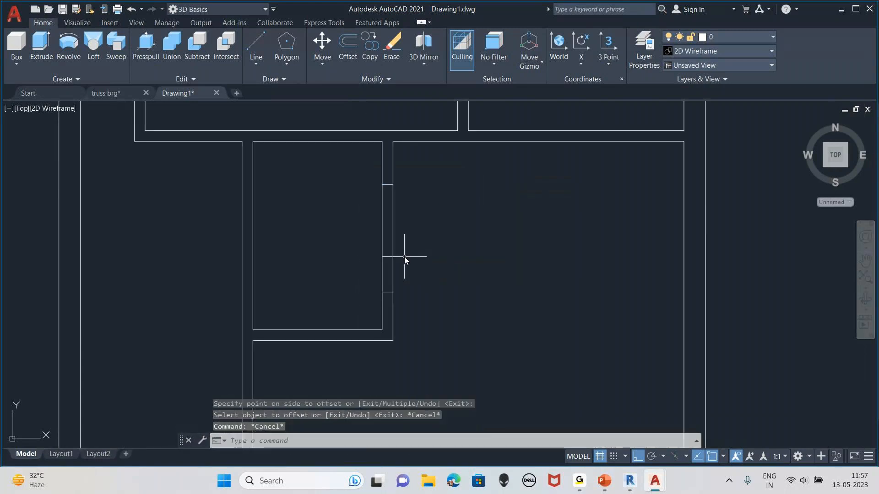
Trim both faces of the corner room's vertical partition between the two jamb lines to open a doorway.
{"action": "type", "text": "t"}
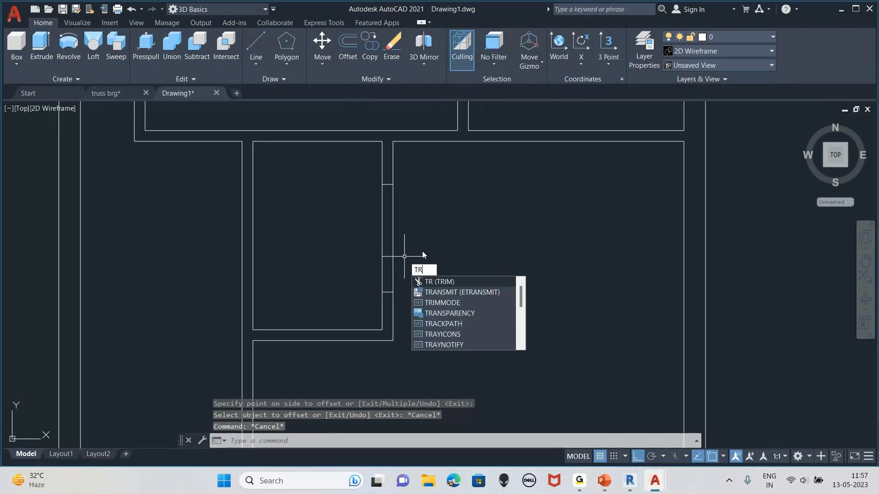
{"action": "key", "text": "Return"}
{"action": "left_click_drag", "start_coordinate": [405, 257], "coordinate": [273, 275]}
{"action": "key", "text": "Escape"}
{"action": "key", "text": "Escape"}
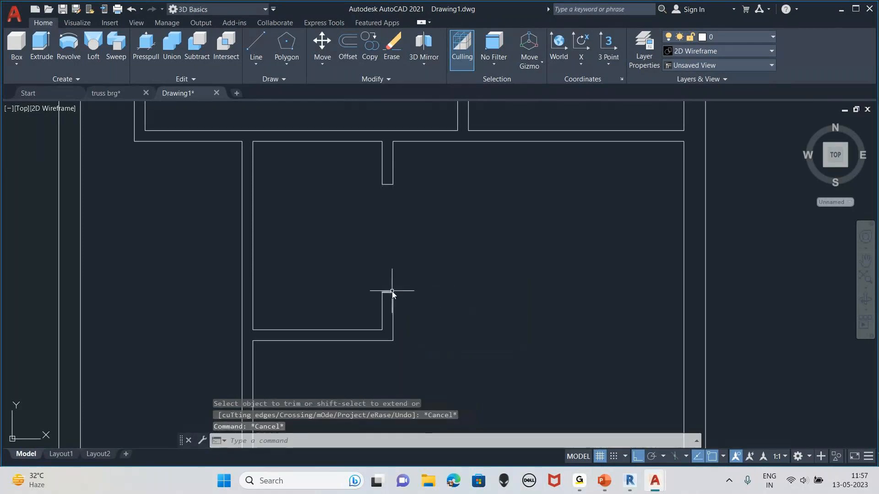
Try erasing the short vertical faces of the partition stub above the doorway one at a time, undoing the first deletion in between.
{"action": "type", "text": "j"}
{"action": "key", "text": "Return"}
{"action": "scroll", "coordinate": [424, 262], "scroll_direction": "down", "scroll_amount": 2}
{"action": "key", "text": "Escape"}
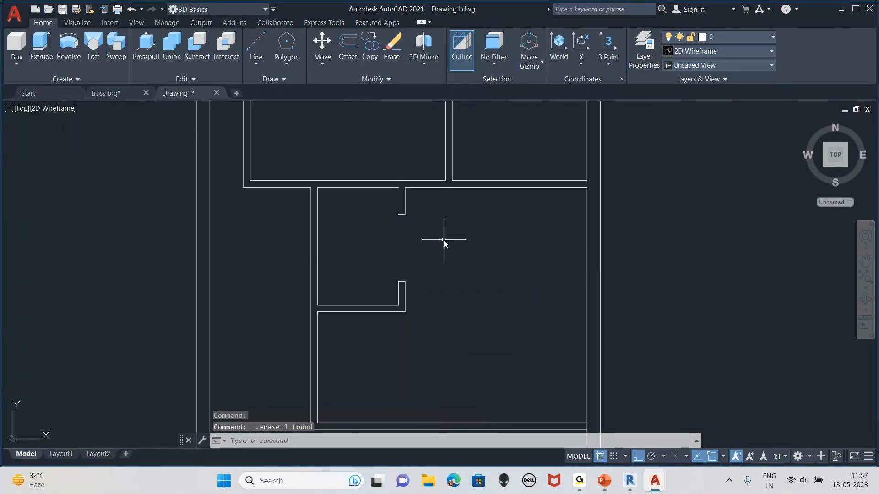
{"action": "key", "text": "ctrl+z"}
{"action": "left_click", "coordinate": [404, 193]}
{"action": "key", "text": "Delete"}
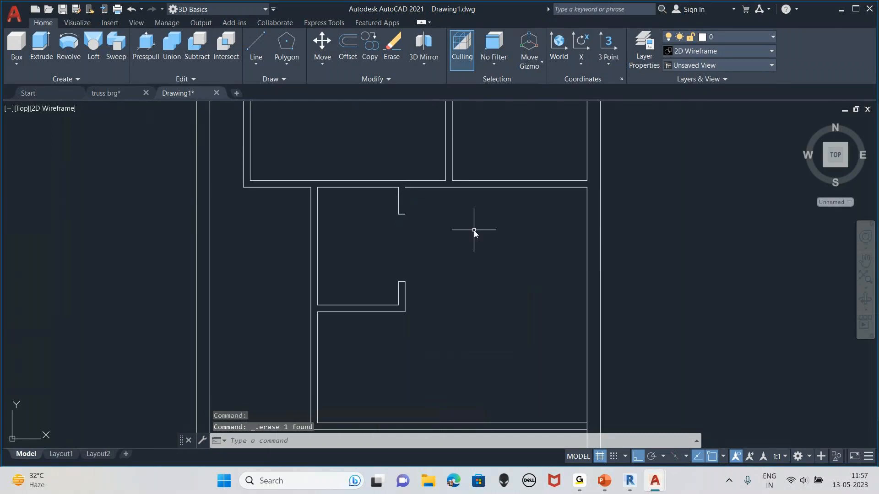
Join the connected line segments of the whole floor plan into polylines with one crossing selection.
{"action": "scroll", "coordinate": [473, 230], "scroll_direction": "down", "scroll_amount": 5}
{"action": "type", "text": "j"}
{"action": "key", "text": "Return"}
{"action": "left_click", "coordinate": [575, 132]}
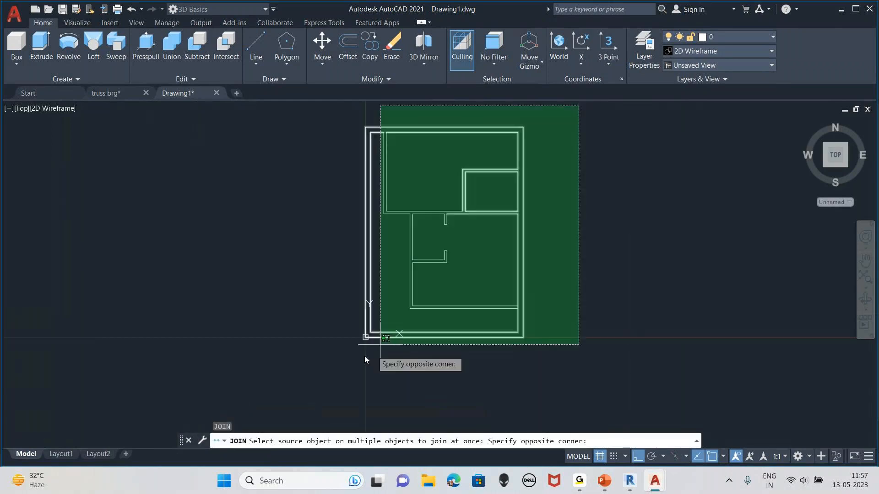
{"action": "left_click", "coordinate": [365, 356]}
{"action": "key", "text": "Return"}
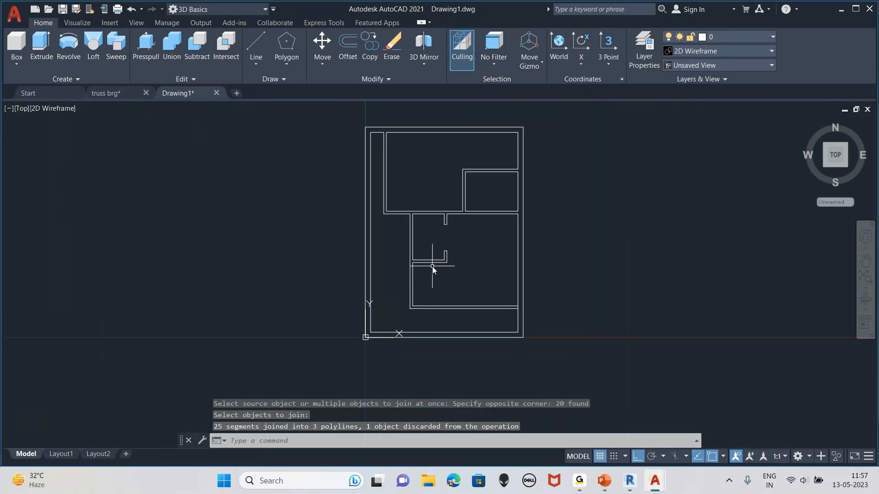
Draw a 0.2 m line rightward from the lower room's lower-left inner corner, continuing down across the bottom partition as a jamb.
{"action": "scroll", "coordinate": [435, 259], "scroll_direction": "up", "scroll_amount": 4}
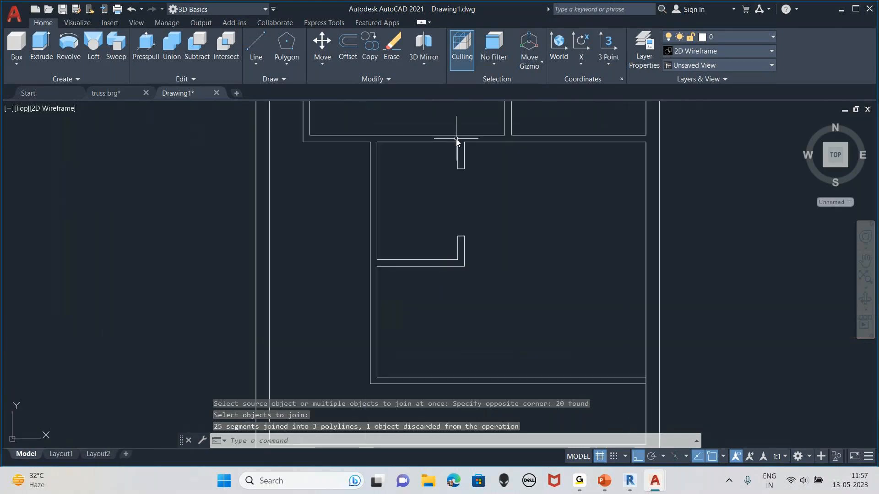
{"action": "middle_click_drag", "start_coordinate": [489, 127], "coordinate": [437, 301]}
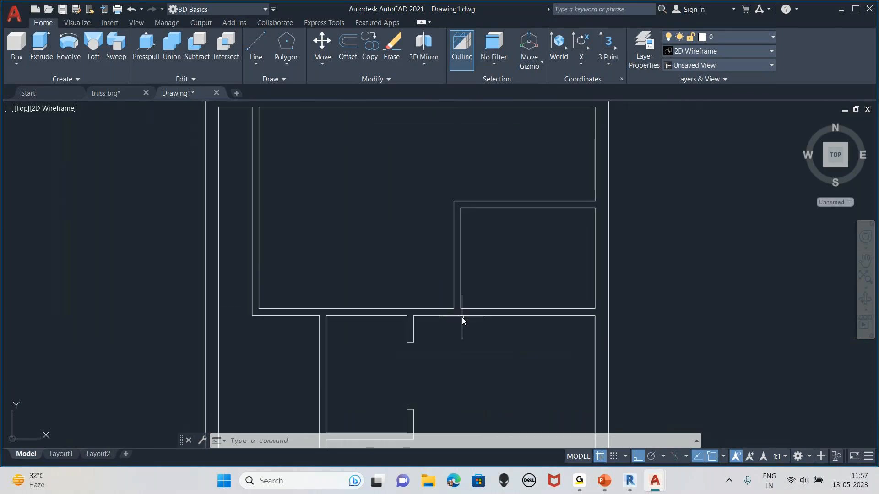
{"action": "middle_click_drag", "start_coordinate": [435, 381], "coordinate": [444, 289]}
{"action": "mouse_move", "coordinate": [452, 370]}
{"action": "middle_mouse_down"}
{"action": "mouse_move", "coordinate": [457, 328]}
{"action": "mouse_move", "coordinate": [457, 339]}
{"action": "middle_mouse_up"}
{"action": "middle_click_drag", "start_coordinate": [498, 359], "coordinate": [498, 317]}
{"action": "scroll", "coordinate": [409, 402], "scroll_direction": "up", "scroll_amount": 1}
{"action": "mouse_move", "coordinate": [411, 397]}
{"action": "middle_mouse_down"}
{"action": "mouse_move", "coordinate": [416, 386]}
{"action": "mouse_move", "coordinate": [405, 407]}
{"action": "middle_mouse_up"}
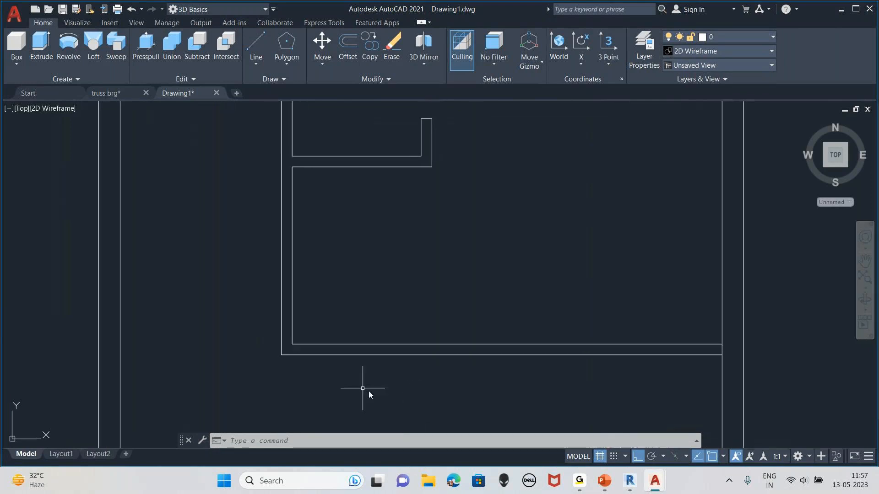
{"action": "middle_click_drag", "start_coordinate": [314, 367], "coordinate": [309, 356]}
{"action": "type", "text": "l"}
{"action": "key", "text": "Return"}
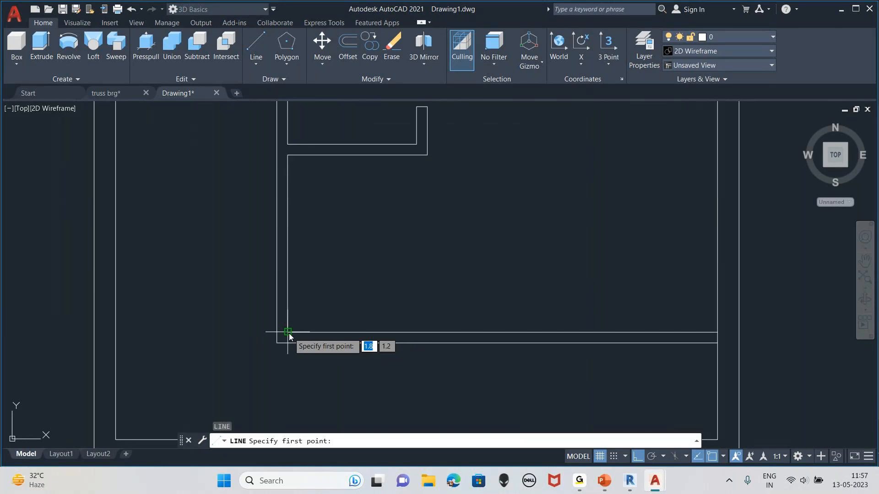
{"action": "left_click", "coordinate": [289, 336]}
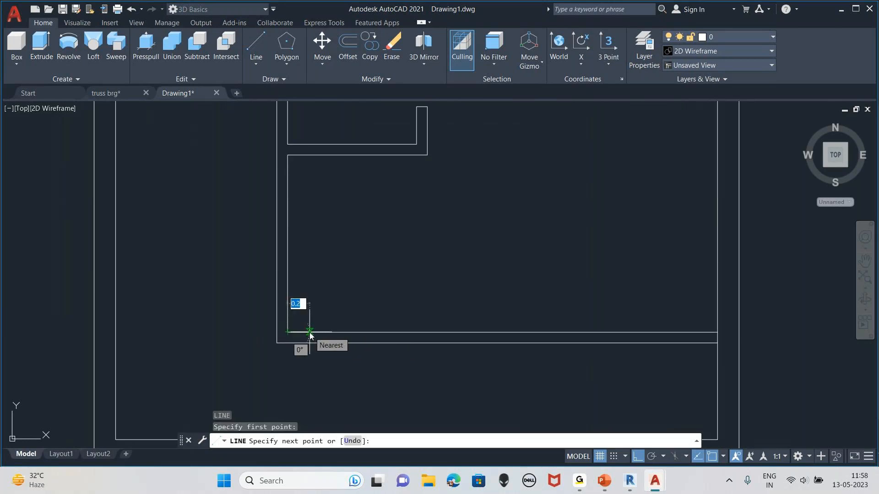
{"action": "type", "text": ".2"}
{"action": "key", "text": "Return"}
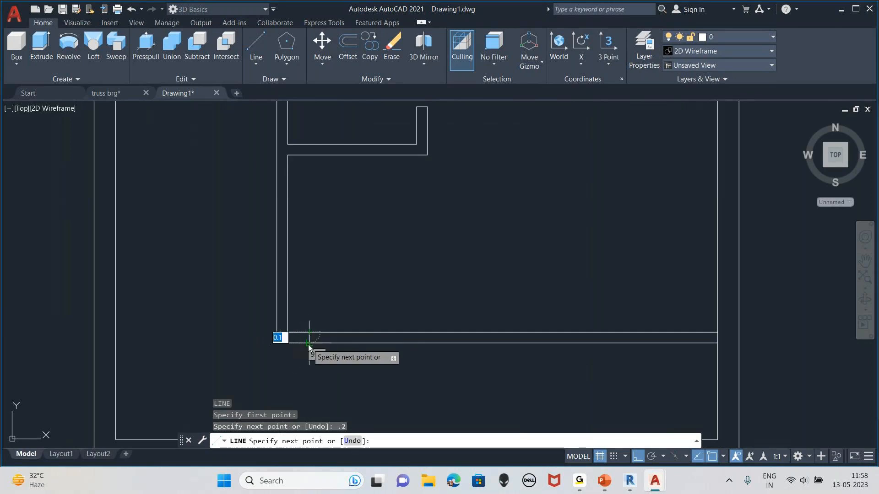
{"action": "left_click", "coordinate": [309, 344]}
{"action": "key", "text": "Escape"}
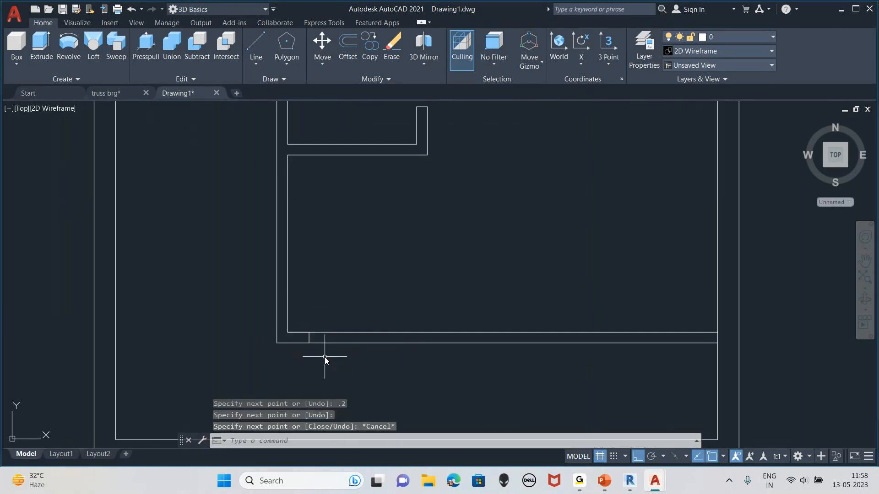
Offset the jamb line in the lower room's bottom partition to the right by 1 m.
{"action": "type", "text": "o"}
{"action": "key", "text": "Return"}
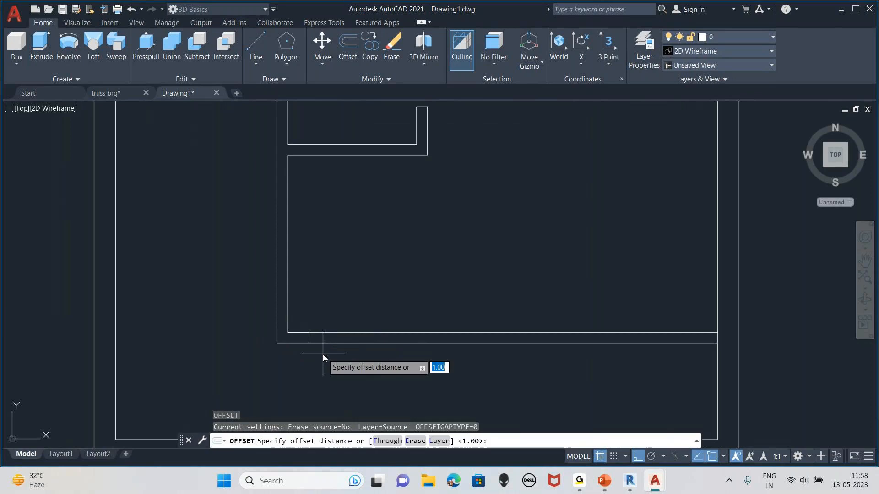
{"action": "key", "text": "Return"}
{"action": "left_click", "coordinate": [311, 339]}
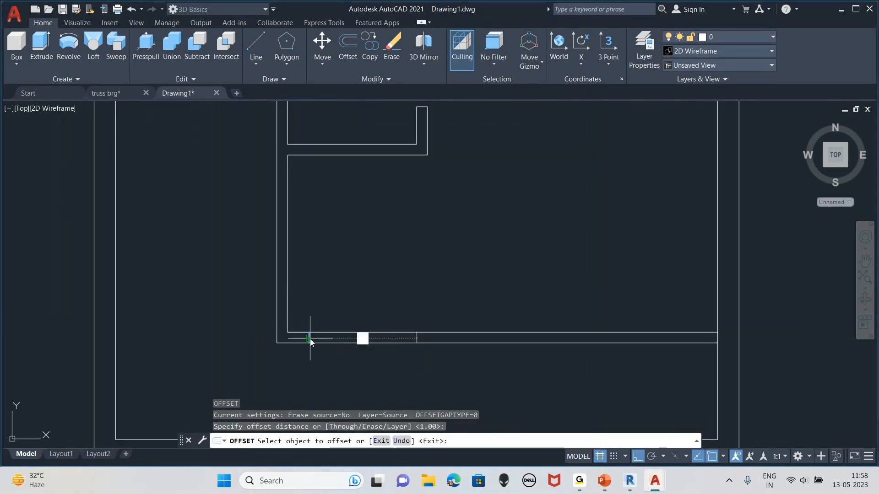
{"action": "left_click", "coordinate": [333, 369]}
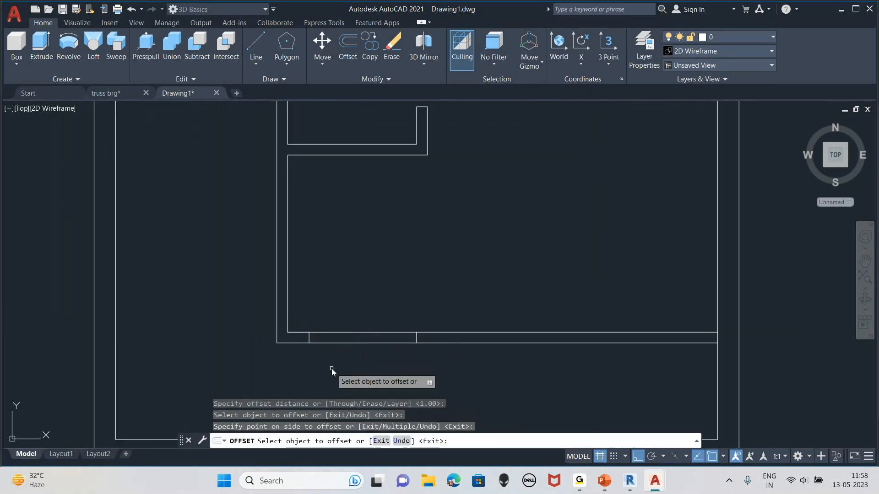
{"action": "key", "text": "Escape"}
{"action": "key", "text": "Escape"}
Erase the 0.2 m helper segment and trim both faces of the bottom partition between the jamb lines to open a doorway.
{"action": "left_click", "coordinate": [303, 333]}
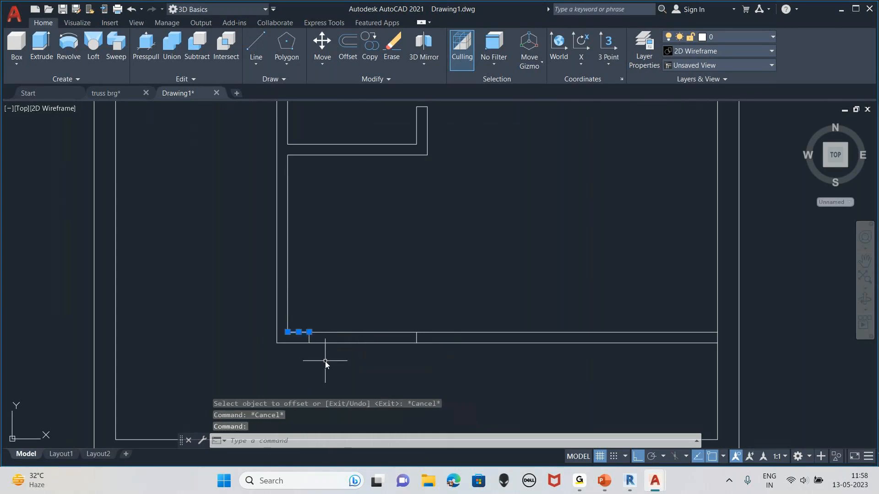
{"action": "key", "text": "Delete"}
{"action": "type", "text": "tr"}
{"action": "key", "text": "Return"}
{"action": "left_click_drag", "start_coordinate": [353, 285], "coordinate": [353, 350]}
{"action": "scroll", "coordinate": [443, 377], "scroll_direction": "down", "scroll_amount": 2}
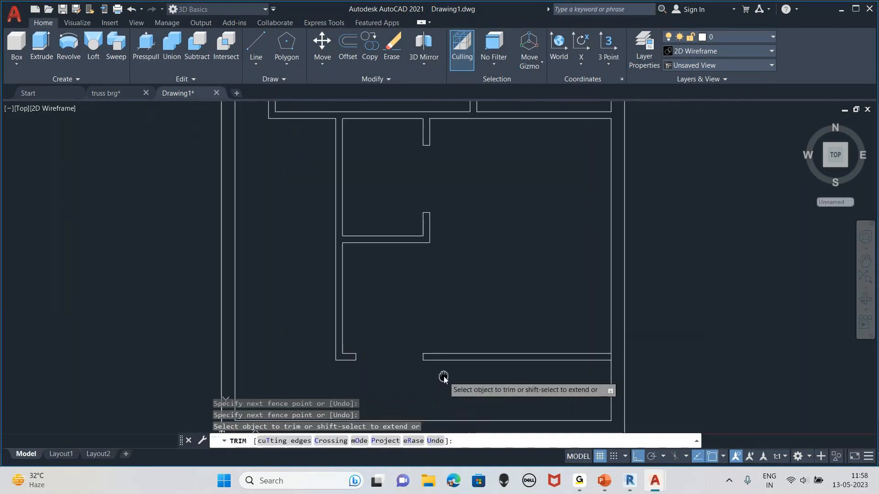
{"action": "scroll", "coordinate": [443, 376], "scroll_direction": "down", "scroll_amount": 2}
{"action": "scroll", "coordinate": [435, 295], "scroll_direction": "down", "scroll_amount": 1}
{"action": "key", "text": "Escape"}
Draw two vertical jamb lines across the horizontal partition, at the small room's right wall face and at the upper vertical partition's left face.
{"action": "scroll", "coordinate": [421, 253], "scroll_direction": "up", "scroll_amount": 3}
{"action": "scroll", "coordinate": [413, 279], "scroll_direction": "up", "scroll_amount": 2}
{"action": "scroll", "coordinate": [413, 242], "scroll_direction": "up", "scroll_amount": 2}
{"action": "middle_click_drag", "start_coordinate": [413, 242], "coordinate": [414, 261]}
{"action": "type", "text": "l"}
{"action": "key", "text": "Return"}
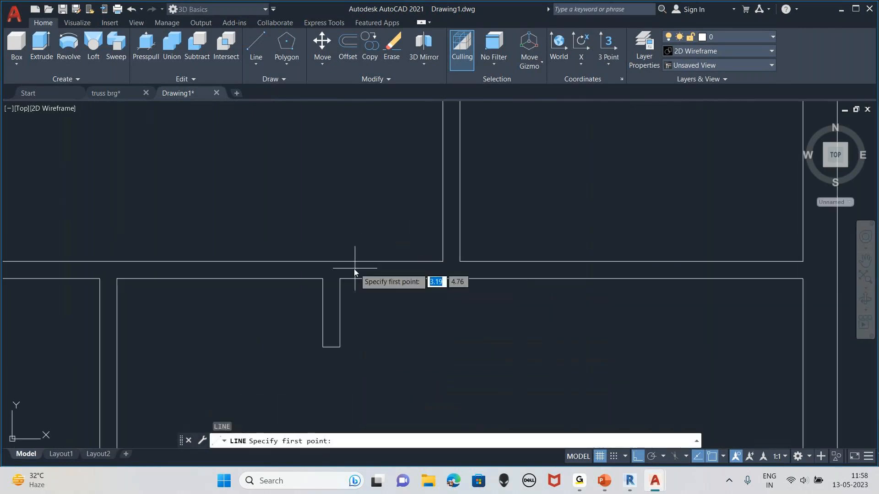
{"action": "left_click", "coordinate": [340, 279]}
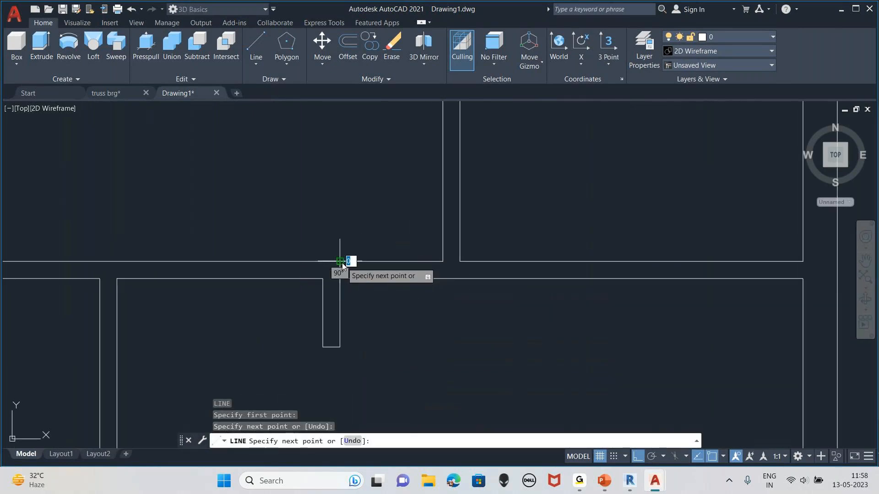
{"action": "left_click", "coordinate": [342, 265]}
{"action": "key", "text": "Escape"}
{"action": "key", "text": "Return"}
{"action": "left_click", "coordinate": [442, 262]}
{"action": "left_click", "coordinate": [442, 278]}
{"action": "key", "text": "Escape"}
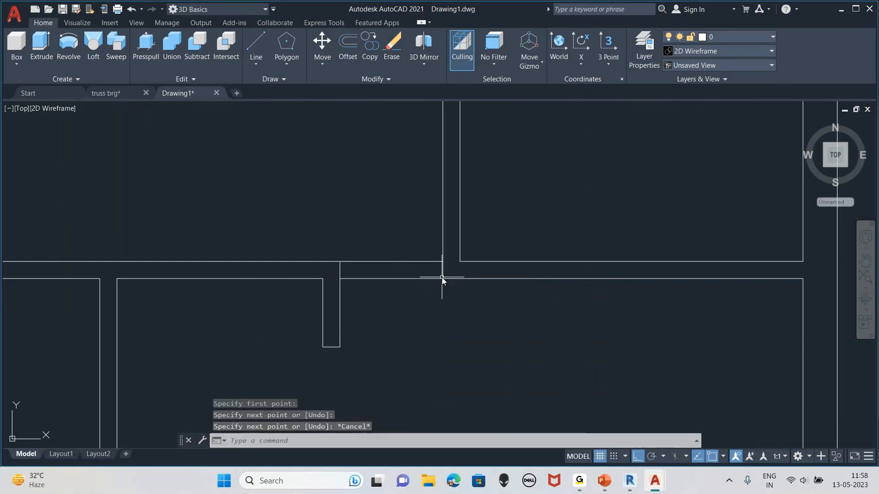
Trim both faces of the horizontal partition between the two jamb lines to open a doorway.
{"action": "type", "text": "tr"}
{"action": "key", "text": "Return"}
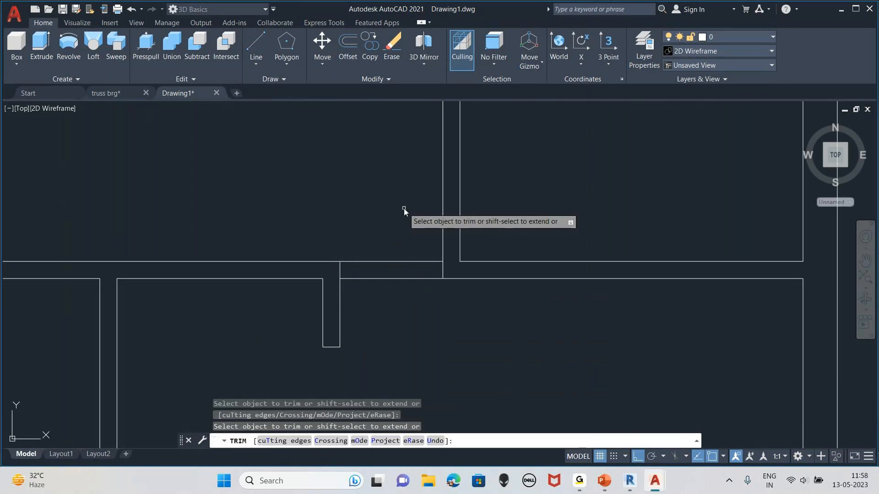
{"action": "left_click_drag", "start_coordinate": [405, 210], "coordinate": [403, 300]}
{"action": "scroll", "coordinate": [421, 353], "scroll_direction": "down", "scroll_amount": 4}
{"action": "scroll", "coordinate": [418, 314], "scroll_direction": "up", "scroll_amount": 1}
{"action": "key", "text": "Escape"}
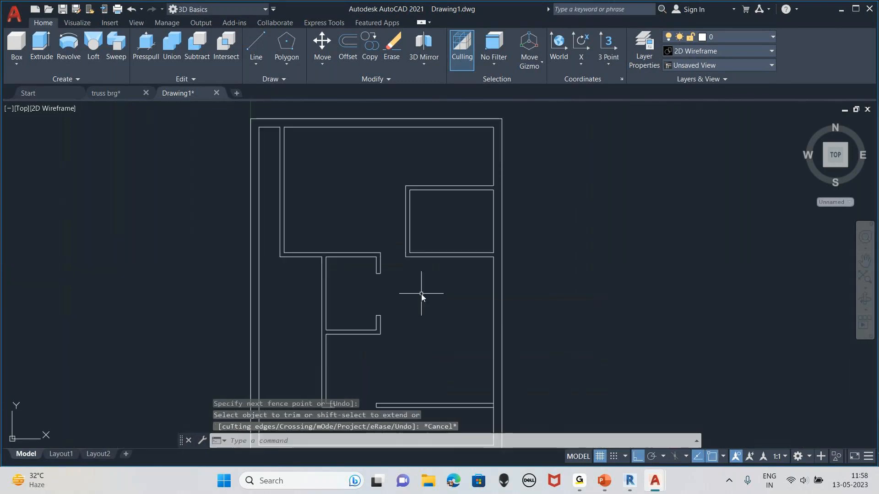
Join the connected segments of the whole floor plan into polylines with one crossing selection.
{"action": "type", "text": "j"}
{"action": "key", "text": "Return"}
{"action": "middle_click_drag", "start_coordinate": [473, 286], "coordinate": [462, 254]}
{"action": "scroll", "coordinate": [558, 150], "scroll_direction": "down", "scroll_amount": 2}
{"action": "left_click", "coordinate": [567, 128]}
{"action": "left_click", "coordinate": [311, 388]}
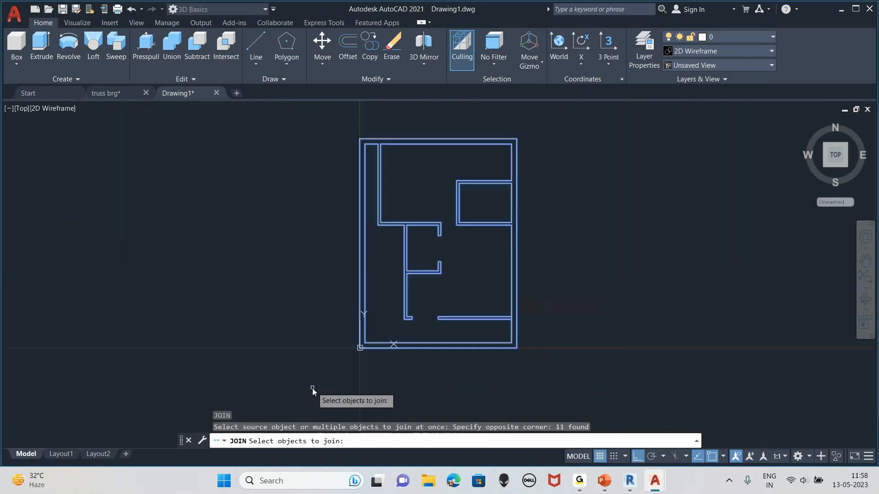
{"action": "key", "text": "Return"}
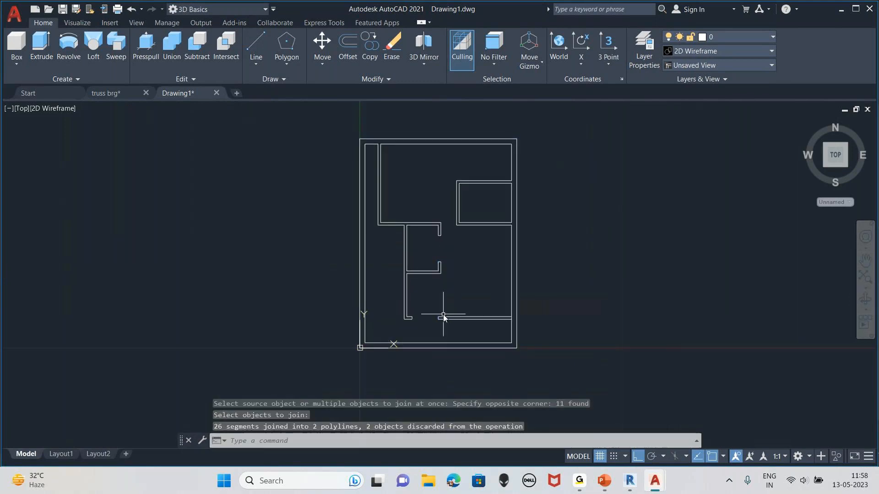
Trim the right wall's inner line where the bottom partition meets it, between the partition's two faces.
{"action": "scroll", "coordinate": [508, 323], "scroll_direction": "up", "scroll_amount": 8}
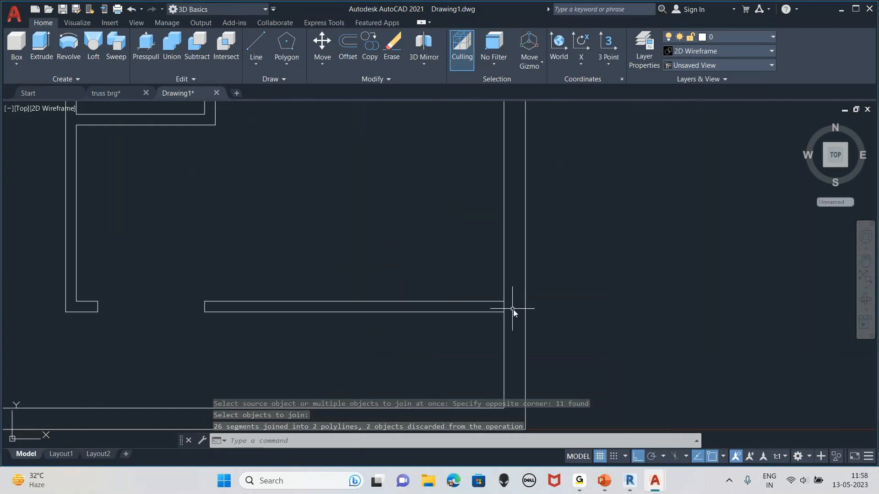
{"action": "type", "text": "tr"}
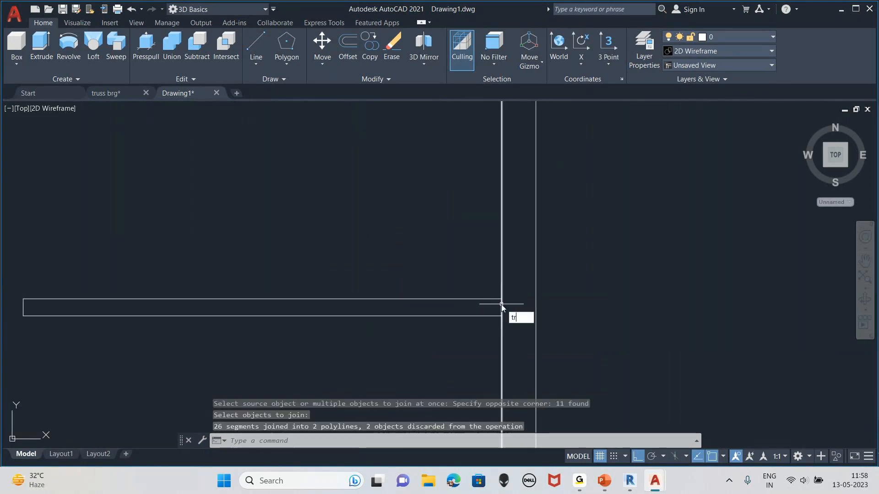
{"action": "key", "text": "Return"}
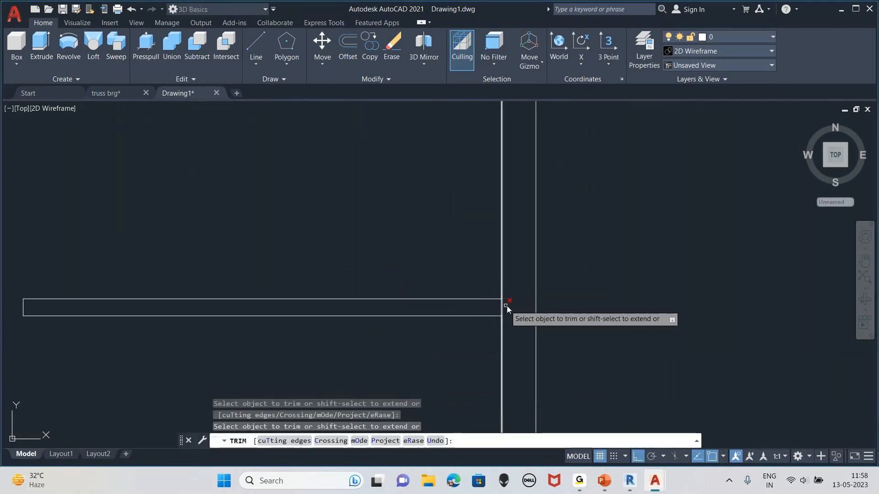
{"action": "scroll", "coordinate": [536, 340], "scroll_direction": "down", "scroll_amount": 5}
{"action": "scroll", "coordinate": [537, 348], "scroll_direction": "down", "scroll_amount": 2}
{"action": "scroll", "coordinate": [537, 348], "scroll_direction": "down", "scroll_amount": 2}
{"action": "key", "text": "Escape"}
Join the plan's inner wall segments again after the trim, selecting the entire plan with a crossing window.
{"action": "type", "text": "j"}
{"action": "key", "text": "Return"}
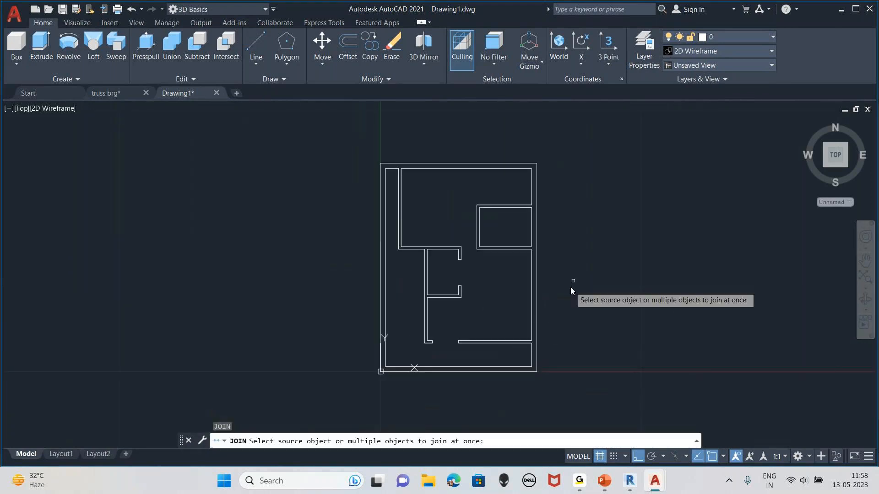
{"action": "left_click", "coordinate": [622, 137]}
{"action": "left_click", "coordinate": [246, 395]}
{"action": "key", "text": "Return"}
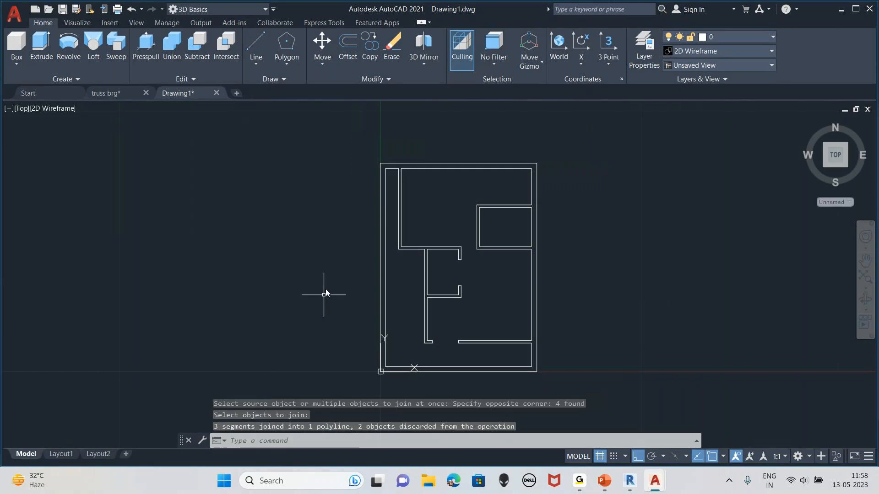
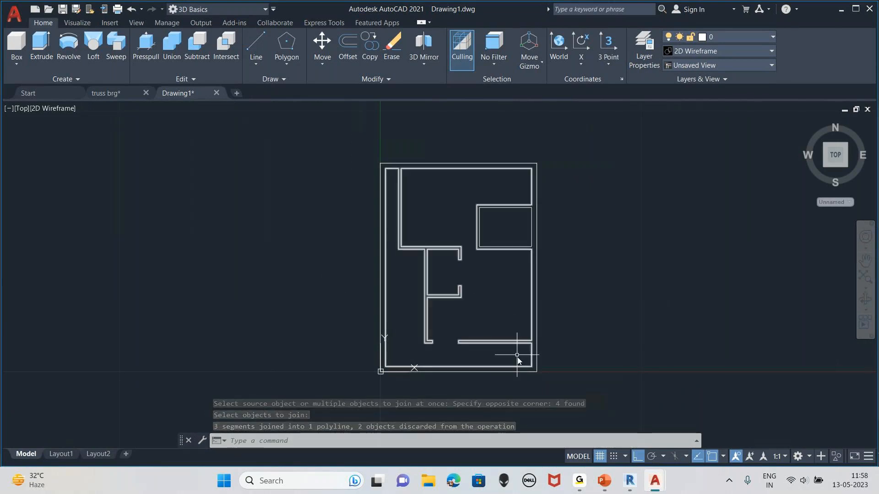
Draw a line across the right outer wall, from the bottom partition's lower face to the outer wall face.
{"action": "scroll", "coordinate": [517, 358], "scroll_direction": "up", "scroll_amount": 4}
{"action": "scroll", "coordinate": [578, 338], "scroll_direction": "up", "scroll_amount": 3}
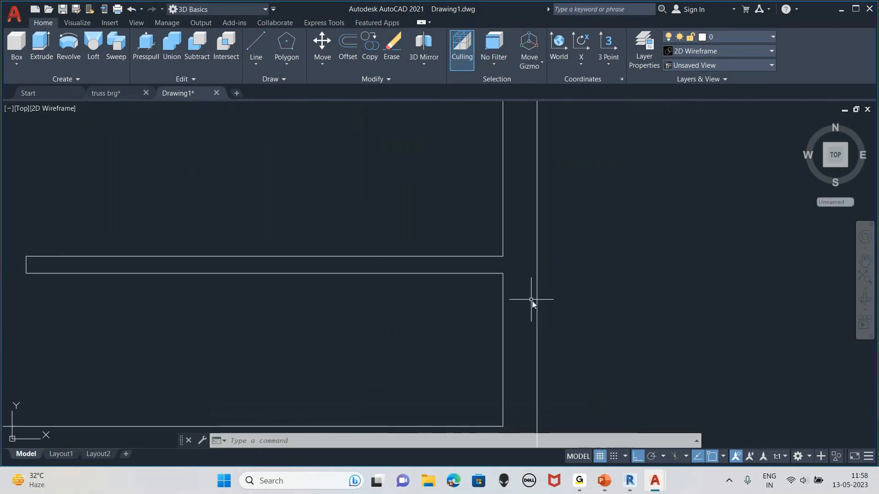
{"action": "type", "text": "l"}
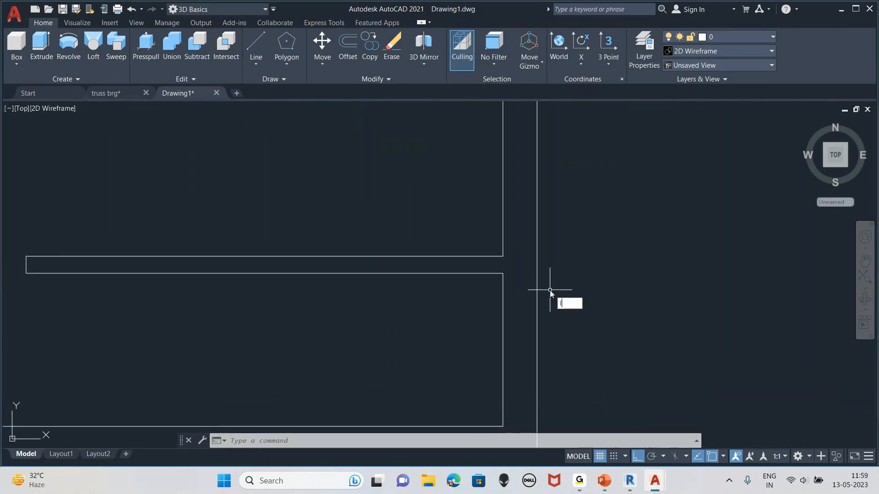
{"action": "key", "text": "Return"}
{"action": "left_click", "coordinate": [536, 274]}
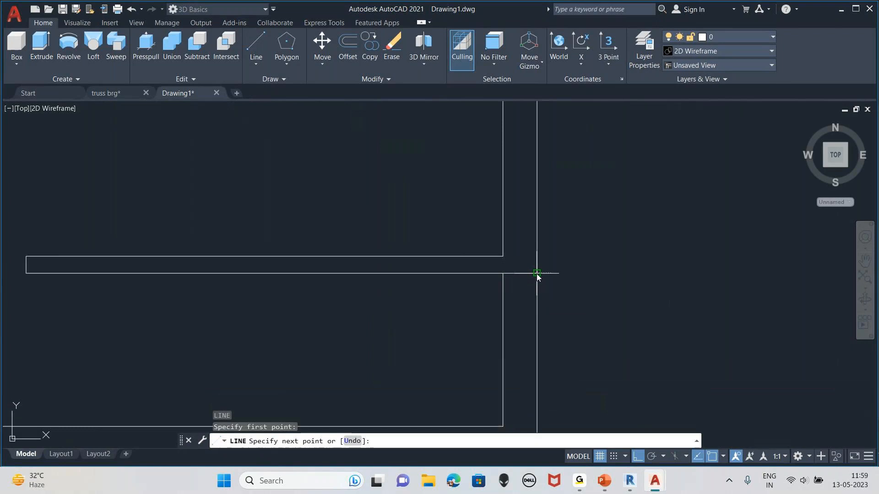
{"action": "key", "text": "Escape"}
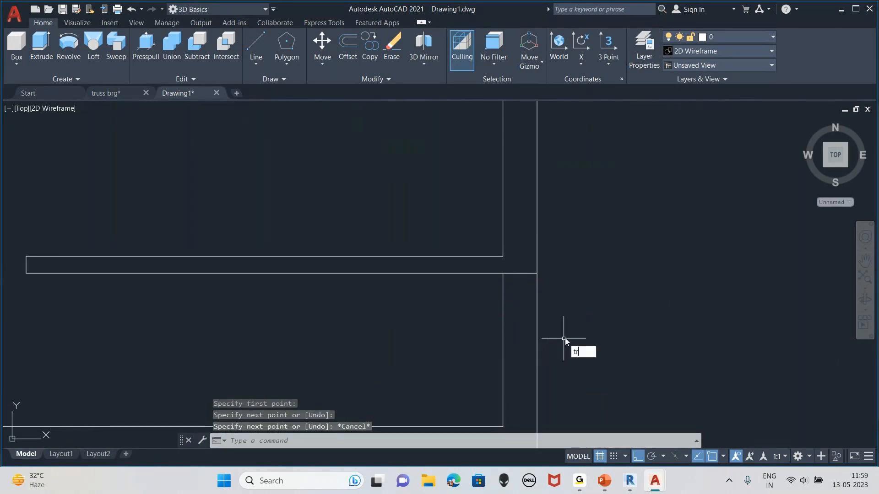
Trim away both faces of the right outer wall below the bottom partition with a fence.
{"action": "type", "text": "tr"}
{"action": "key", "text": "Return"}
{"action": "left_click_drag", "start_coordinate": [603, 310], "coordinate": [457, 310]}
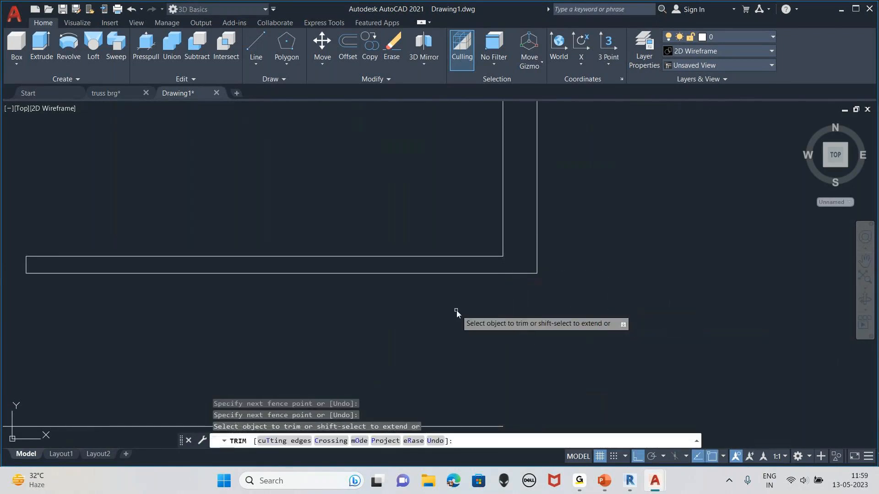
{"action": "middle_click_drag", "start_coordinate": [546, 394], "coordinate": [525, 331]}
{"action": "key", "text": "Escape"}
Join the bottom partition, the right wall faces and the short line across the wall.
{"action": "type", "text": "j"}
{"action": "key", "text": "Return"}
{"action": "left_click", "coordinate": [559, 147]}
{"action": "left_click", "coordinate": [427, 221]}
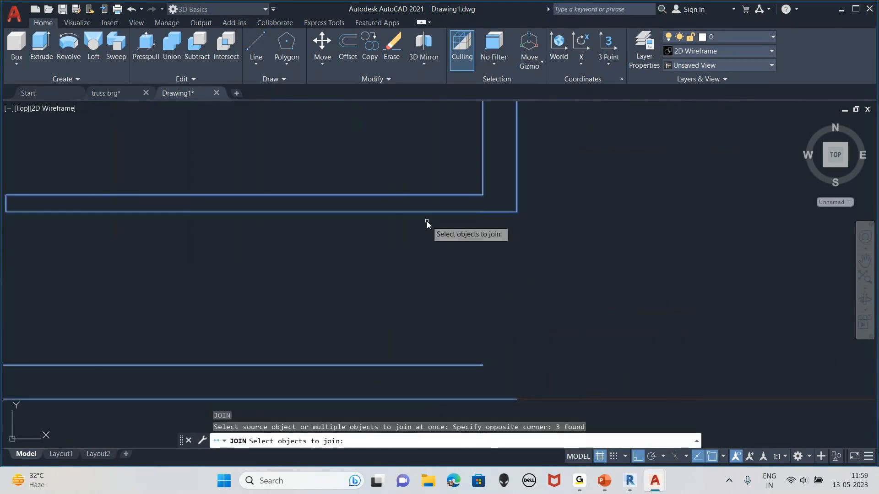
{"action": "key", "text": "Return"}
{"action": "type", "text": "l"}
{"action": "key", "text": "Return"}
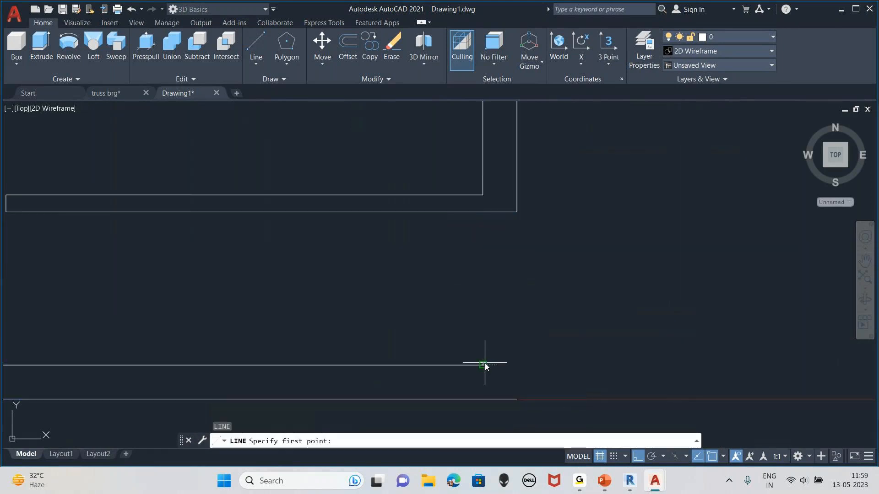
{"action": "left_click", "coordinate": [484, 365]}
{"action": "key", "text": "Escape"}
Redraw the lower right wall as a polyline from the inner bottom corner up to the partition, across the wall and down to the outer corner.
{"action": "type", "text": "pl"}
{"action": "key", "text": "Return"}
{"action": "left_click", "coordinate": [481, 366]}
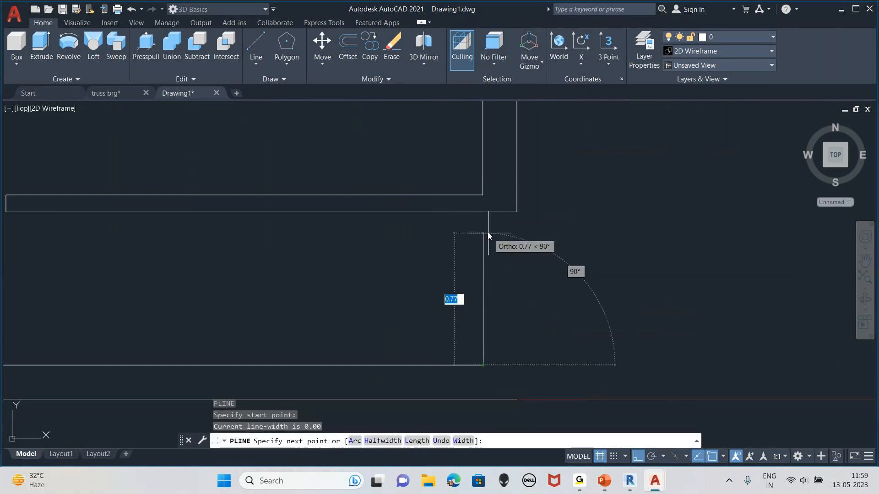
{"action": "left_click", "coordinate": [483, 212]}
{"action": "left_click", "coordinate": [517, 211]}
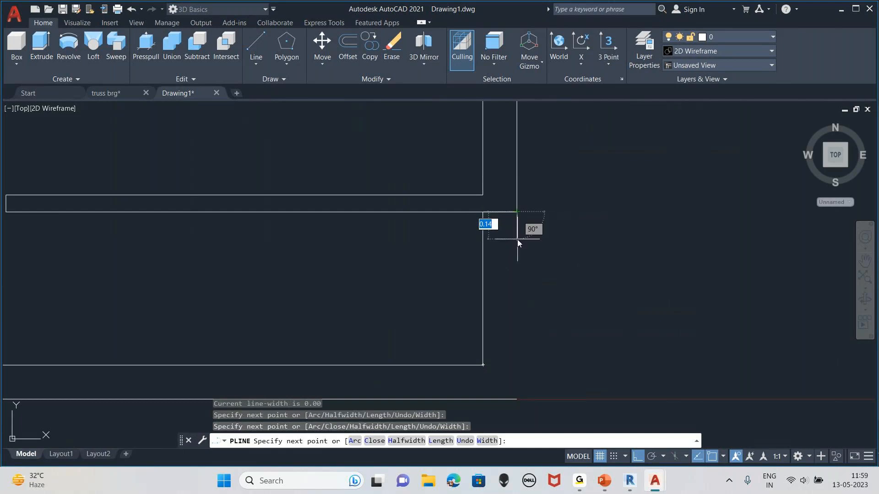
{"action": "left_click", "coordinate": [515, 396]}
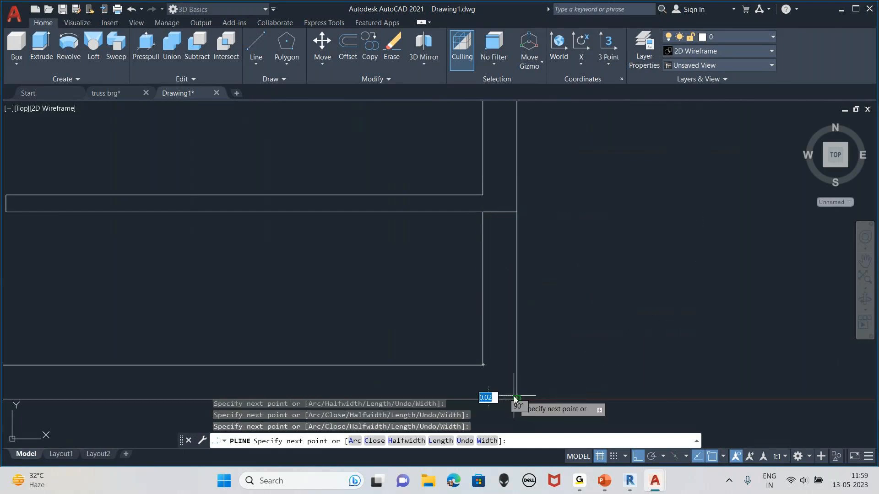
{"action": "key", "text": "Escape"}
{"action": "scroll", "coordinate": [473, 194], "scroll_direction": "down", "scroll_amount": 3}
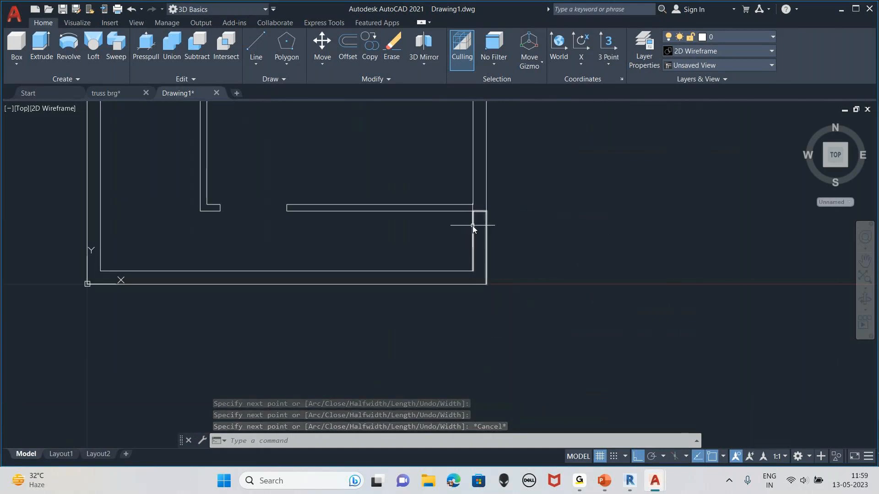
{"action": "type", "text": "j"}
{"action": "key", "text": "Return"}
{"action": "middle_click_drag", "start_coordinate": [433, 252], "coordinate": [739, 451]}
{"action": "middle_click_drag", "start_coordinate": [436, 205], "coordinate": [486, 357]}
{"action": "middle_click_drag", "start_coordinate": [475, 192], "coordinate": [492, 303]}
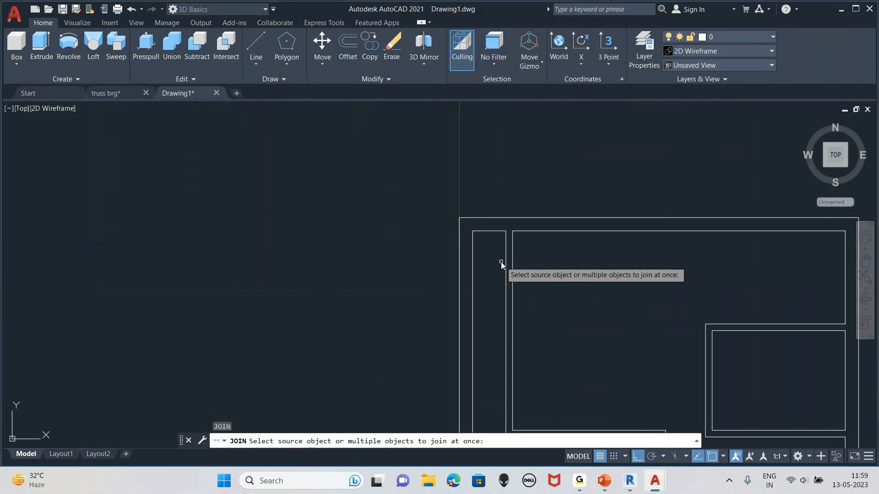
{"action": "key", "text": "Escape"}
Draw a 0.2 m vertical line across the top wall from the upper-left partition's left face to the outer wall face.
{"action": "scroll", "coordinate": [503, 227], "scroll_direction": "up", "scroll_amount": 4}
{"action": "type", "text": "l"}
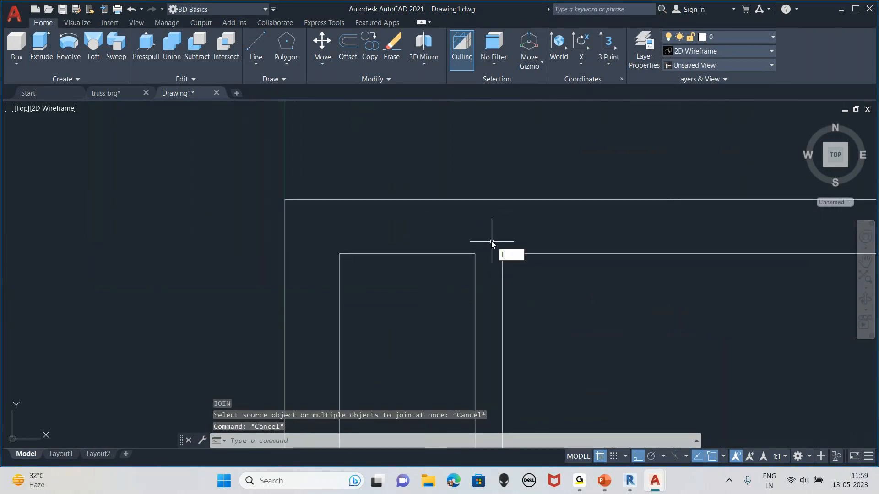
{"action": "key", "text": "Return"}
{"action": "left_click", "coordinate": [476, 254]}
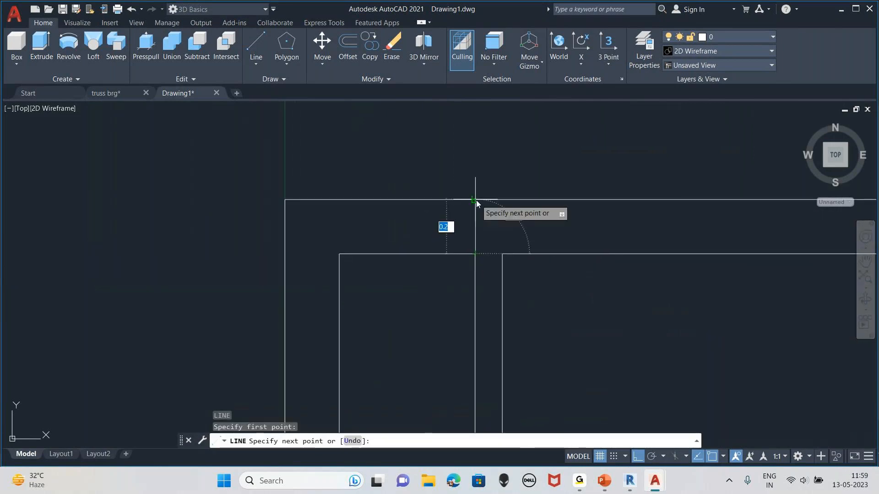
{"action": "left_click", "coordinate": [476, 200]}
{"action": "key", "text": "Escape"}
Trim away both faces of the top wall between the left wall and the new cross line.
{"action": "type", "text": "tr"}
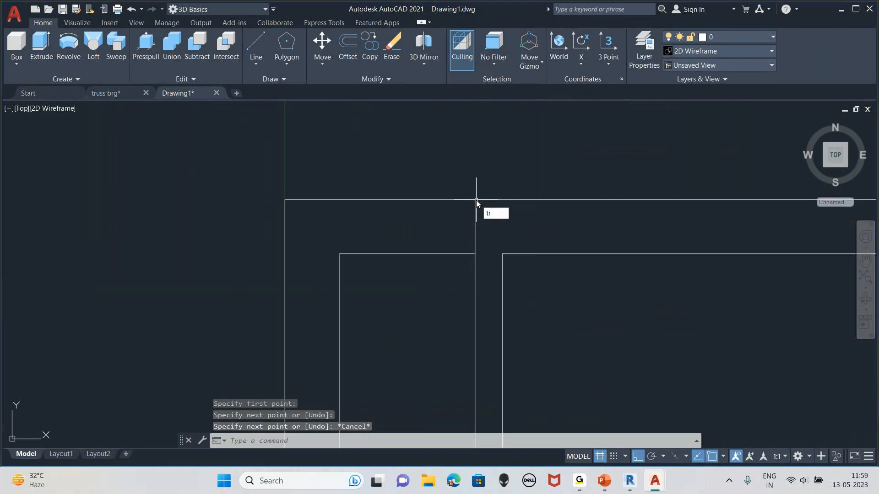
{"action": "key", "text": "Return"}
{"action": "left_click", "coordinate": [429, 172]}
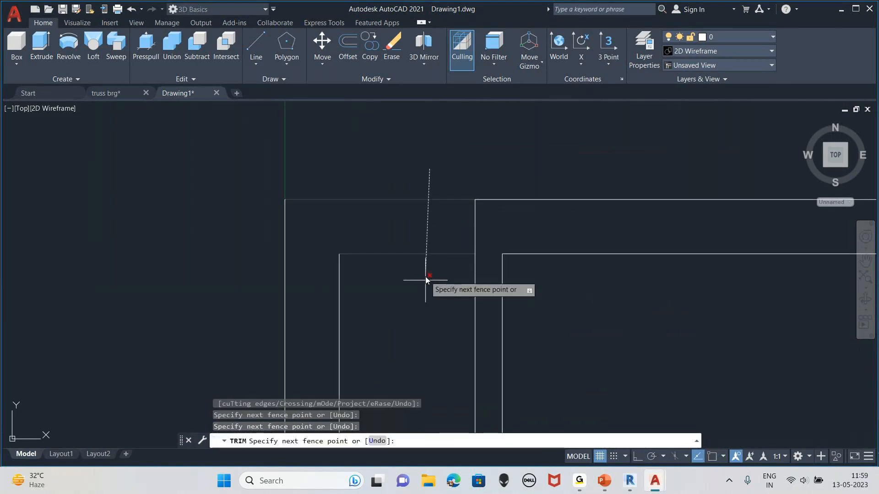
{"action": "left_click", "coordinate": [424, 297]}
{"action": "key", "text": "Escape"}
Redraw the top-left wall section as a polyline from the outer corner to the cross line, down 0.2 m, and back to the inner corner.
{"action": "type", "text": "pl"}
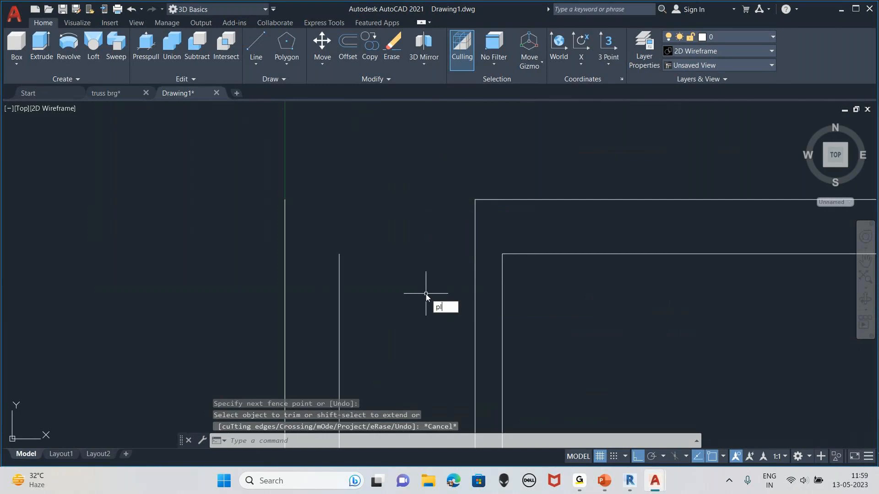
{"action": "key", "text": "Return"}
{"action": "left_click", "coordinate": [287, 201]}
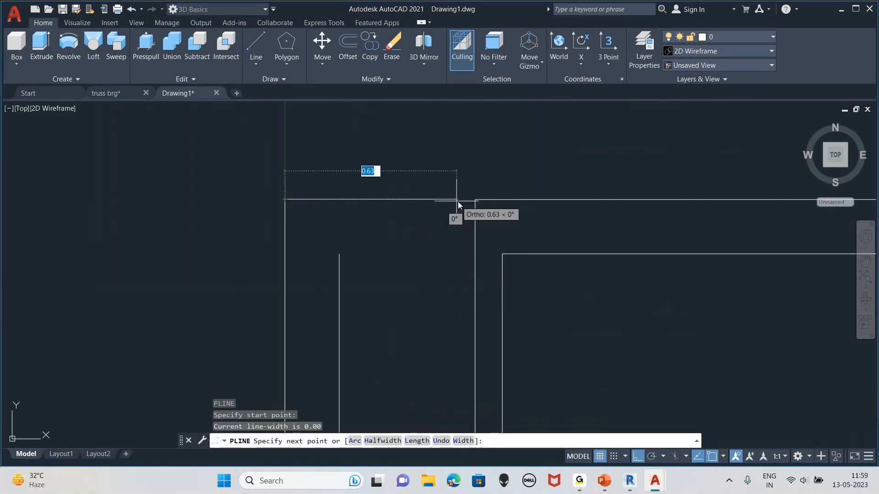
{"action": "left_click", "coordinate": [475, 200]}
{"action": "left_click", "coordinate": [475, 227]}
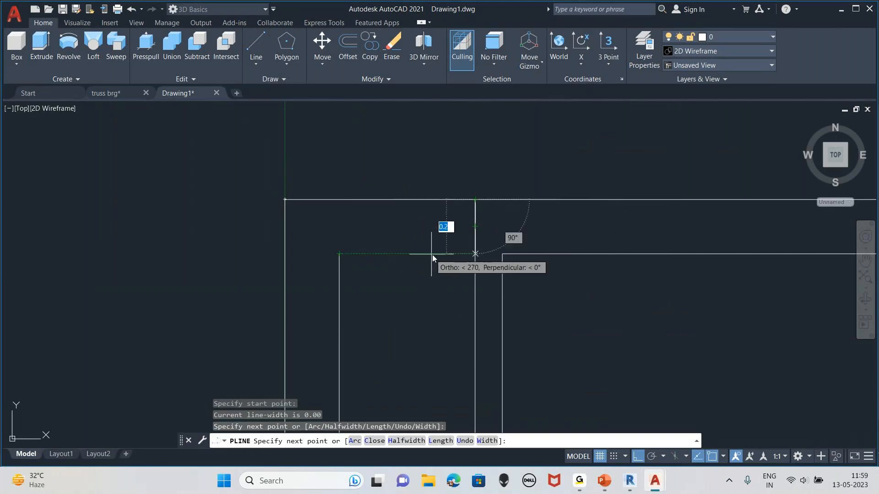
{"action": "left_click", "coordinate": [432, 255]}
{"action": "left_click", "coordinate": [337, 252]}
{"action": "key", "text": "Escape"}
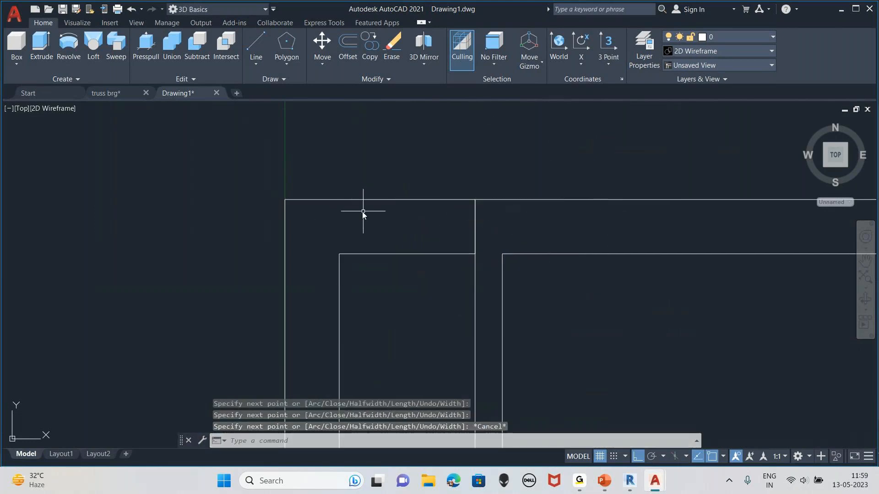
Join the top-left wall section, the inner and outer left and bottom wall lines, and the lower right section into one polyline.
{"action": "type", "text": "j"}
{"action": "key", "text": "Return"}
{"action": "left_click", "coordinate": [389, 202]}
{"action": "left_click", "coordinate": [339, 268]}
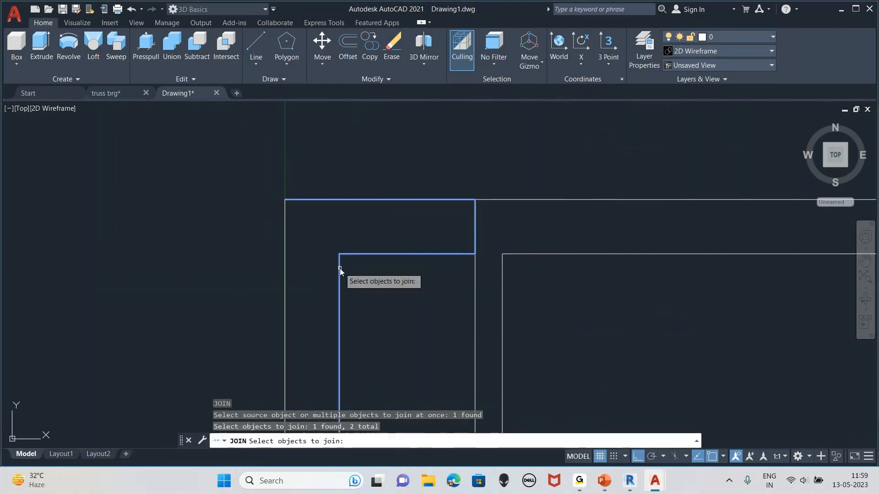
{"action": "left_click", "coordinate": [285, 269]}
{"action": "scroll", "coordinate": [459, 259], "scroll_direction": "down", "scroll_amount": 6}
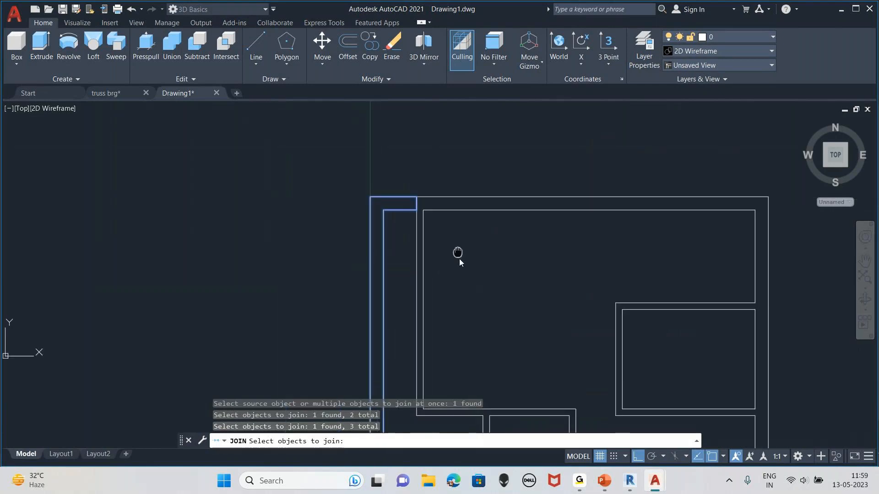
{"action": "scroll", "coordinate": [482, 290], "scroll_direction": "up", "scroll_amount": 6}
{"action": "left_click", "coordinate": [453, 291]}
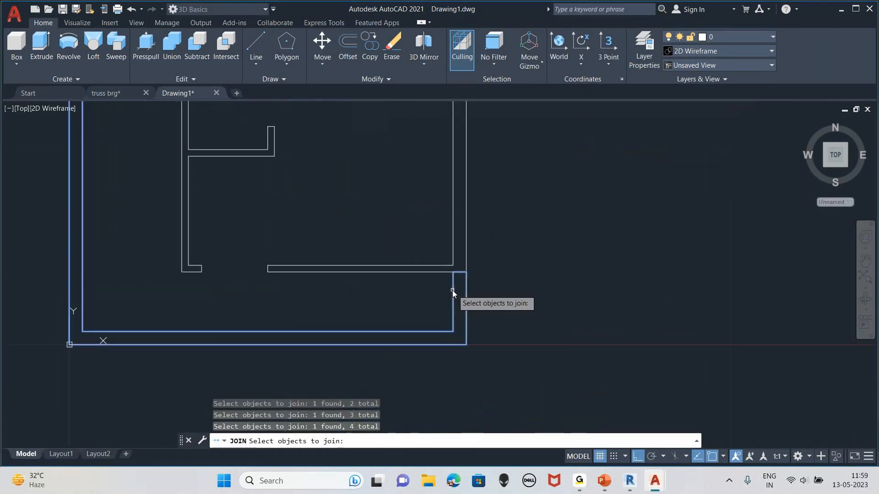
{"action": "key", "text": "Return"}
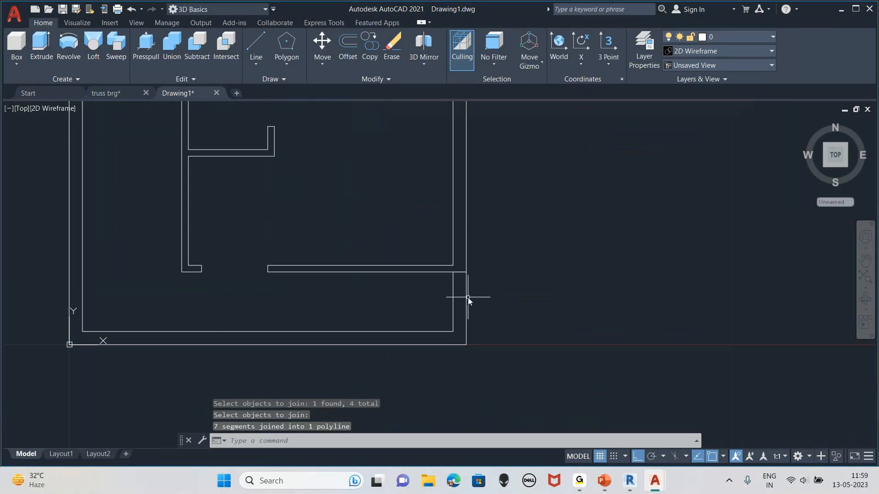
Display the floor plan in the SW Isometric view.
{"action": "scroll", "coordinate": [468, 297], "scroll_direction": "up", "scroll_amount": 3}
{"action": "scroll", "coordinate": [465, 301], "scroll_direction": "down", "scroll_amount": 7}
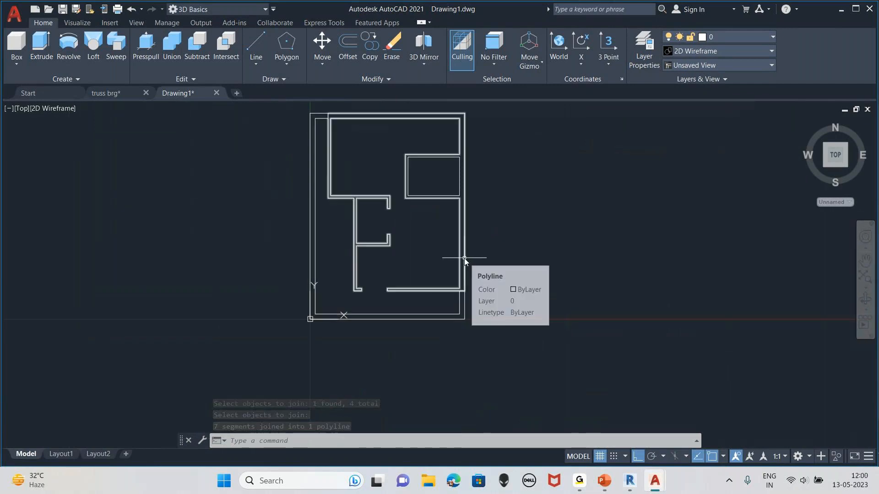
{"action": "middle_click_drag", "start_coordinate": [464, 260], "coordinate": [563, 280]}
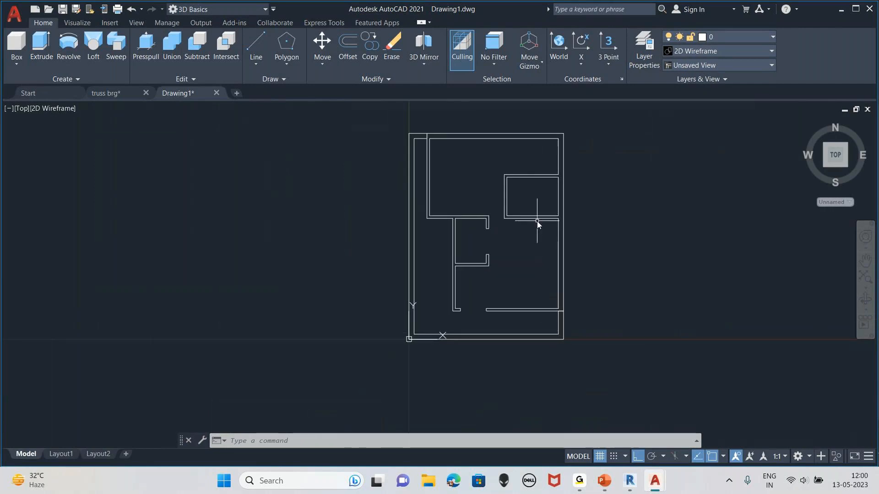
{"action": "left_click", "coordinate": [23, 108]}
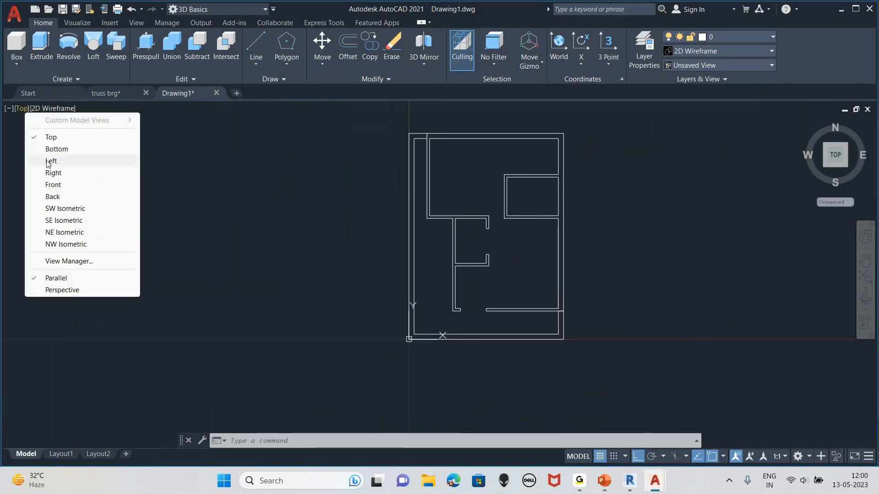
{"action": "left_click", "coordinate": [64, 209]}
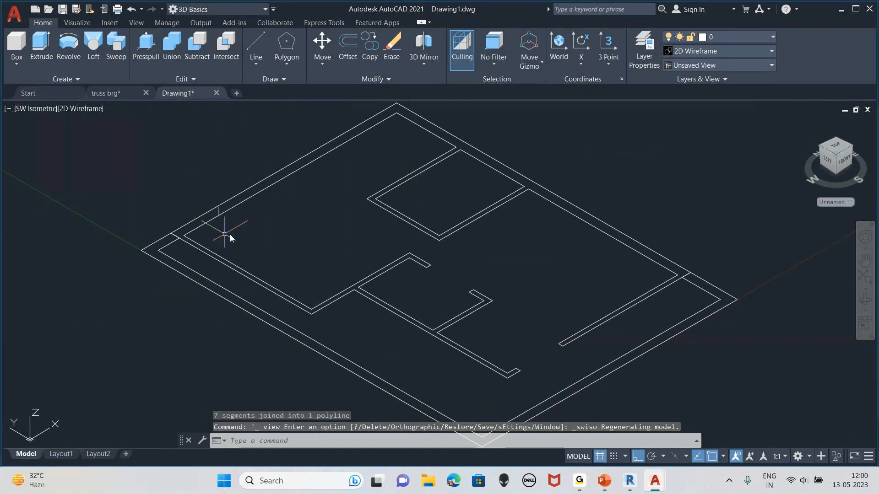
{"action": "scroll", "coordinate": [320, 248], "scroll_direction": "down", "scroll_amount": 4}
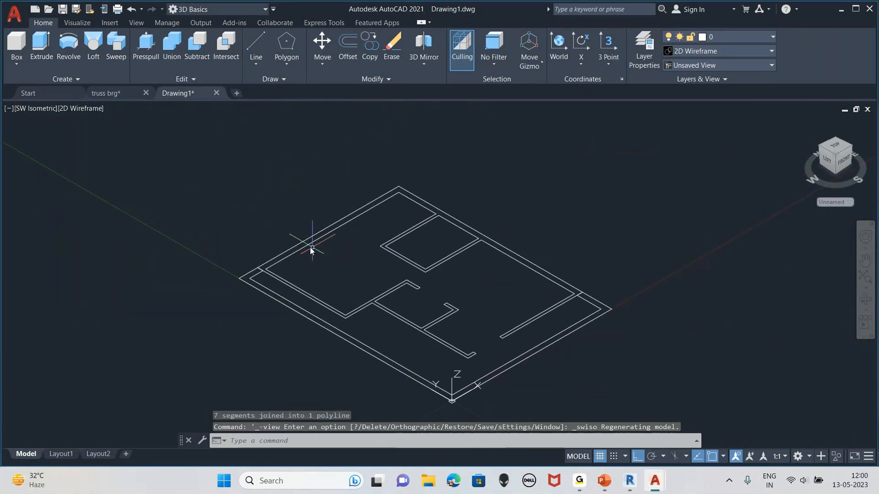
{"action": "scroll", "coordinate": [309, 247], "scroll_direction": "up", "scroll_amount": 4}
{"action": "left_click", "coordinate": [140, 53]}
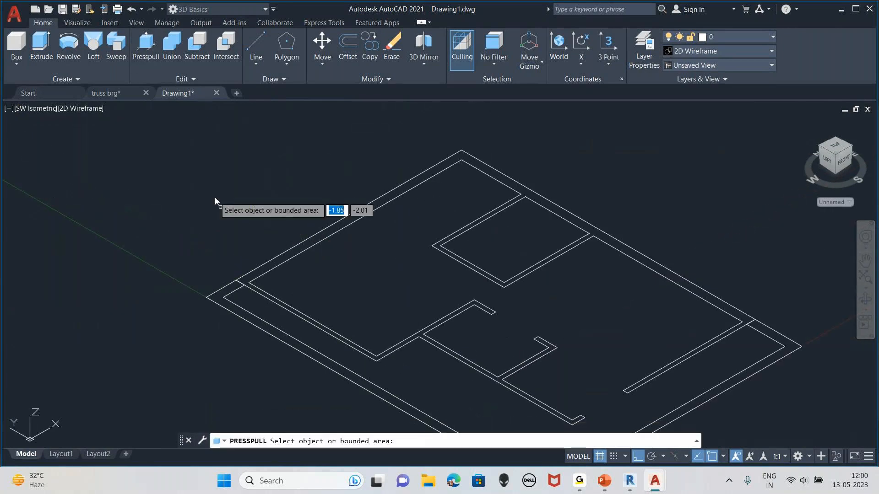
{"action": "left_click", "coordinate": [253, 273]}
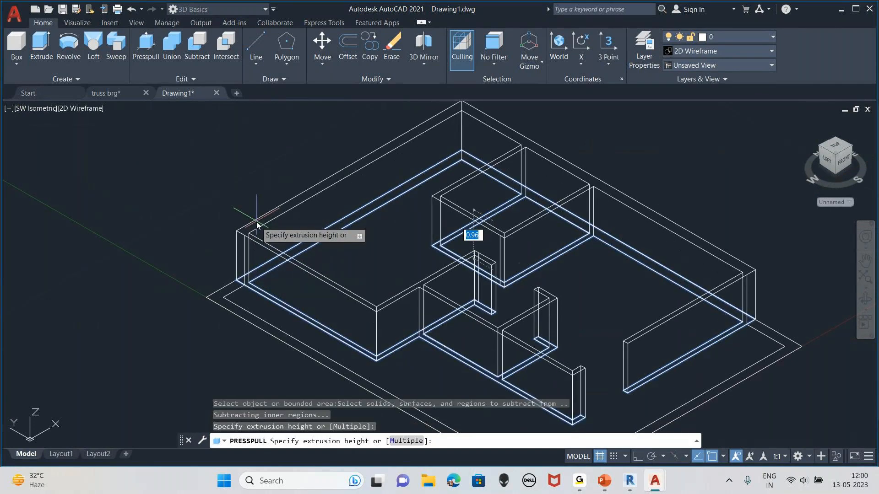
{"action": "key", "text": "Escape"}
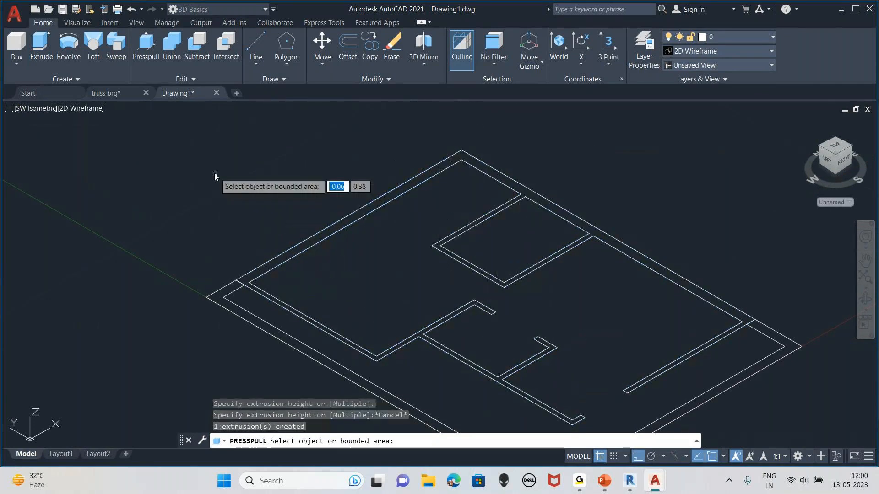
{"action": "key", "text": "Escape"}
Set the viewport's visual style to Realistic.
{"action": "left_click", "coordinate": [75, 108]}
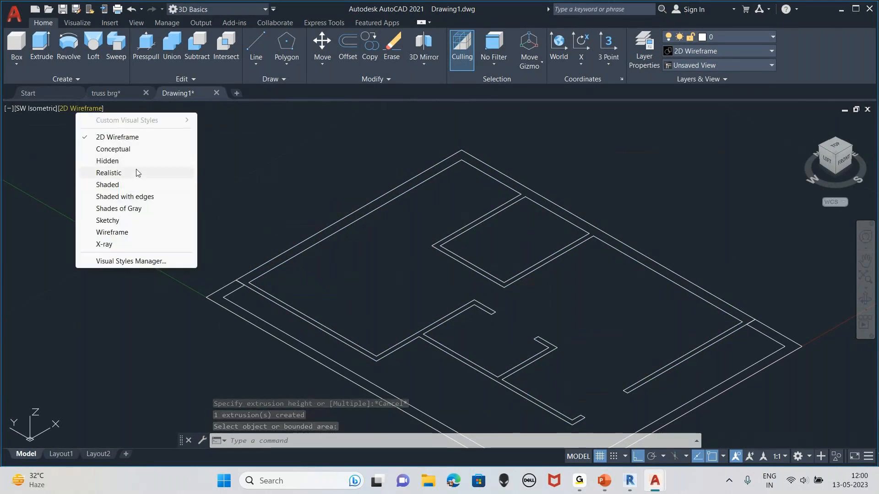
{"action": "left_click", "coordinate": [136, 173]}
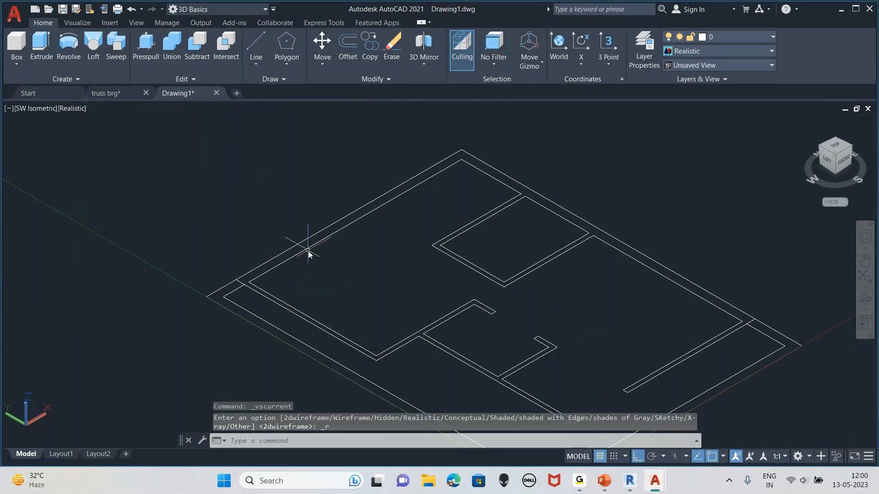
{"action": "scroll", "coordinate": [304, 265], "scroll_direction": "up", "scroll_amount": 2}
{"action": "scroll", "coordinate": [288, 271], "scroll_direction": "down", "scroll_amount": 3}
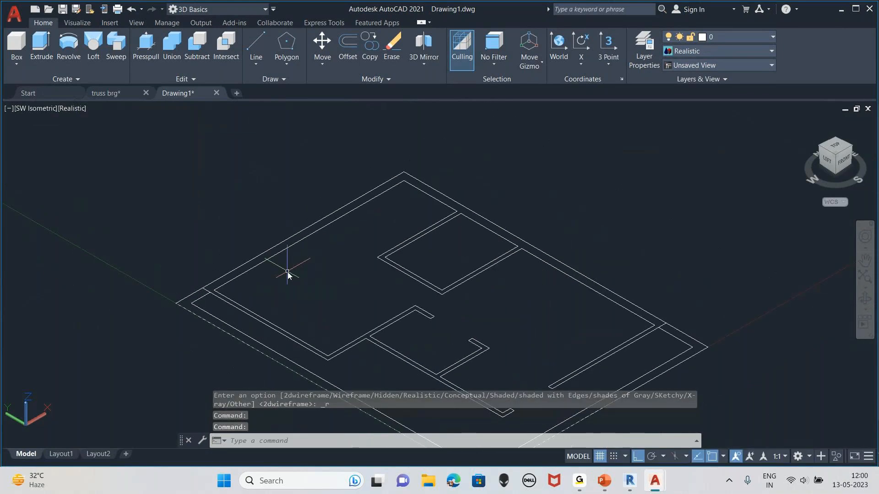
{"action": "scroll", "coordinate": [288, 256], "scroll_direction": "up", "scroll_amount": 1}
{"action": "key", "text": "Escape"}
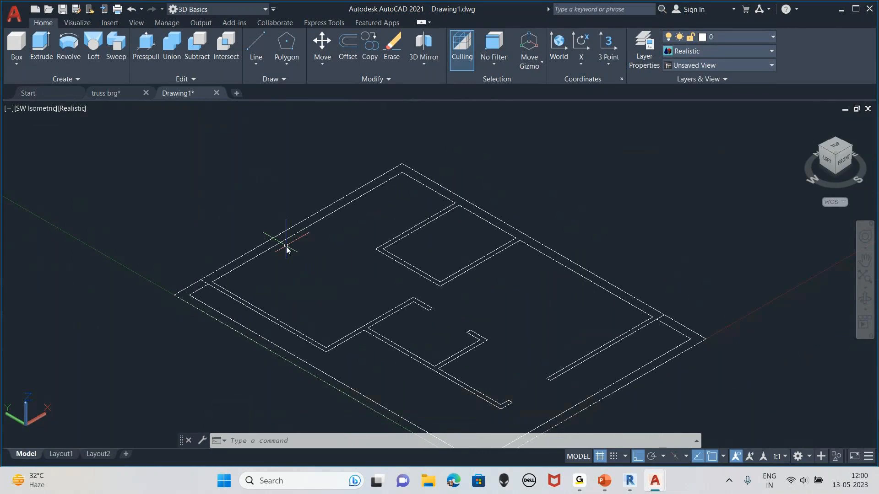
Extrude the bounded area of the top and right walls with their connected partitions to a height of 4 m with Presspull.
{"action": "left_click", "coordinate": [145, 44]}
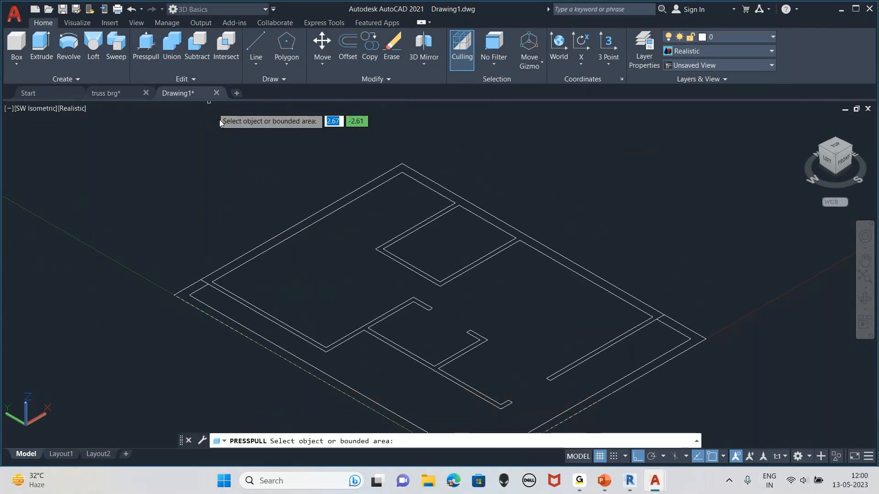
{"action": "left_click", "coordinate": [247, 256]}
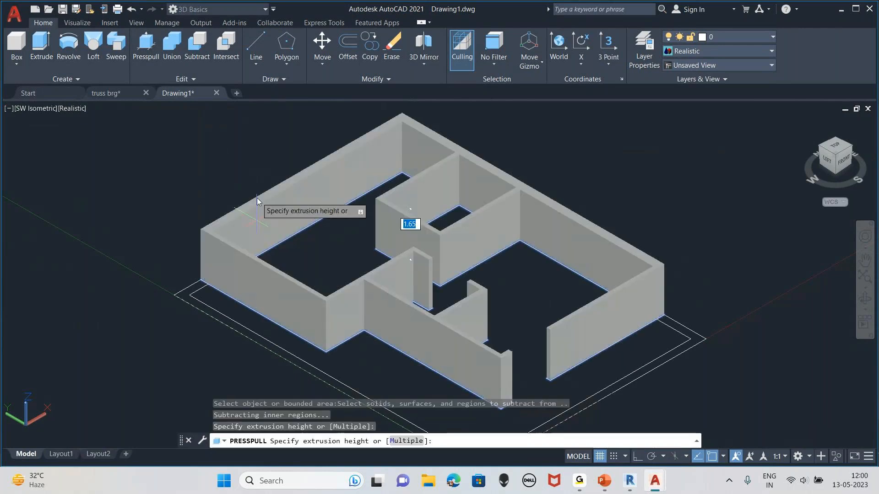
{"action": "type", "text": "4"}
{"action": "key", "text": "Return"}
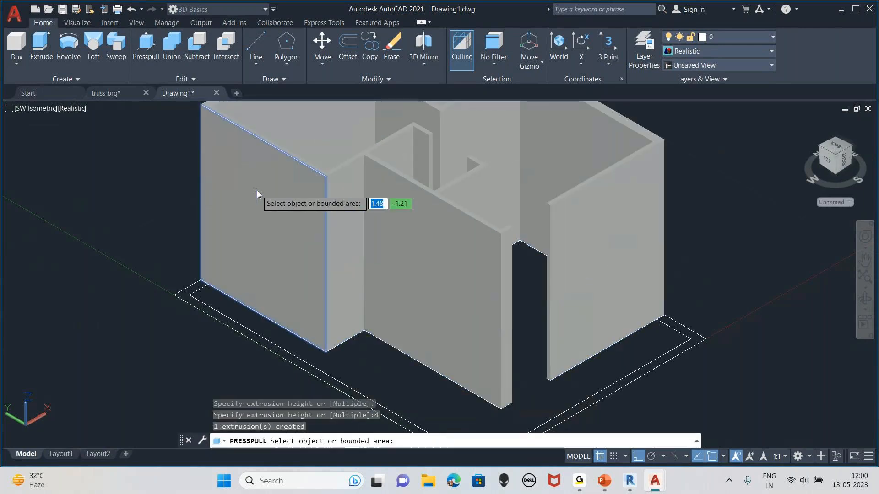
{"action": "scroll", "coordinate": [691, 265], "scroll_direction": "down", "scroll_amount": 3}
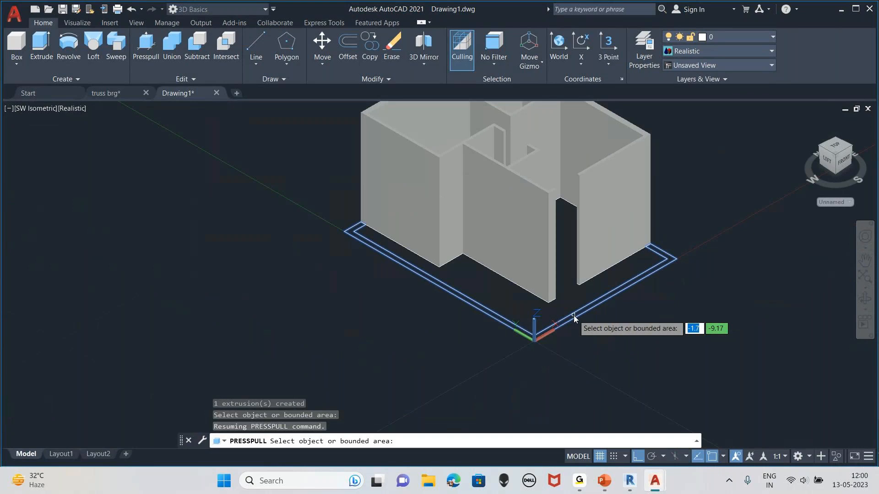
End Presspull and return the model to the Top view.
{"action": "key", "text": "Escape"}
{"action": "left_click", "coordinate": [47, 110]}
{"action": "left_click", "coordinate": [99, 140]}
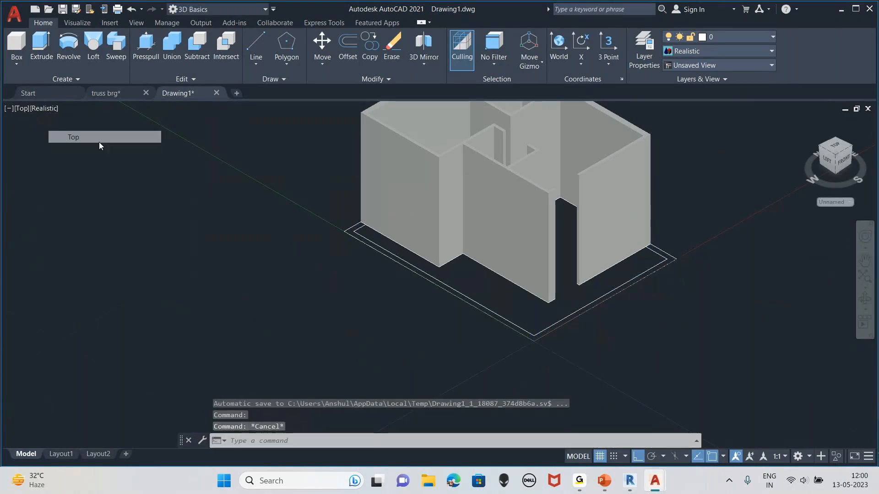
{"action": "middle_click_drag", "start_coordinate": [432, 374], "coordinate": [412, 221]}
{"action": "scroll", "coordinate": [304, 274], "scroll_direction": "up", "scroll_amount": 6}
Draw a vertical line across the bottom wall, starting 0.2 m to the right of its lower-left inner corner.
{"action": "type", "text": "l"}
{"action": "key", "text": "Return"}
{"action": "left_click", "coordinate": [285, 288]}
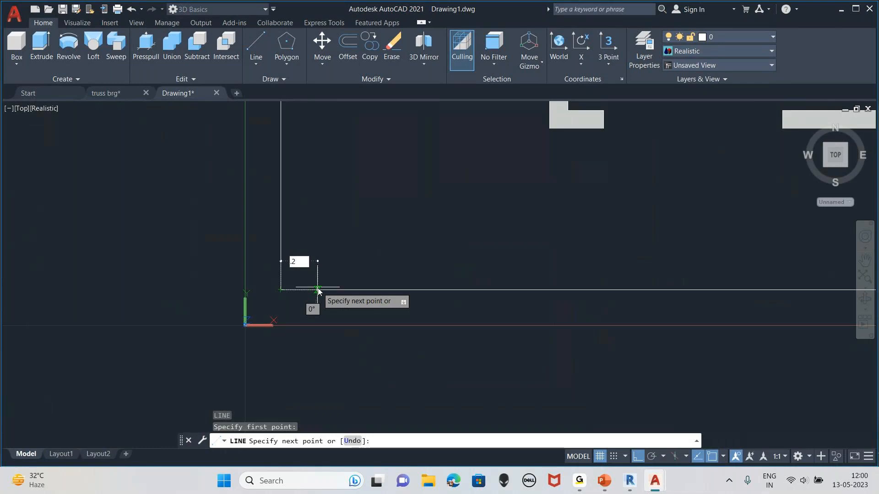
{"action": "key", "text": "Return"}
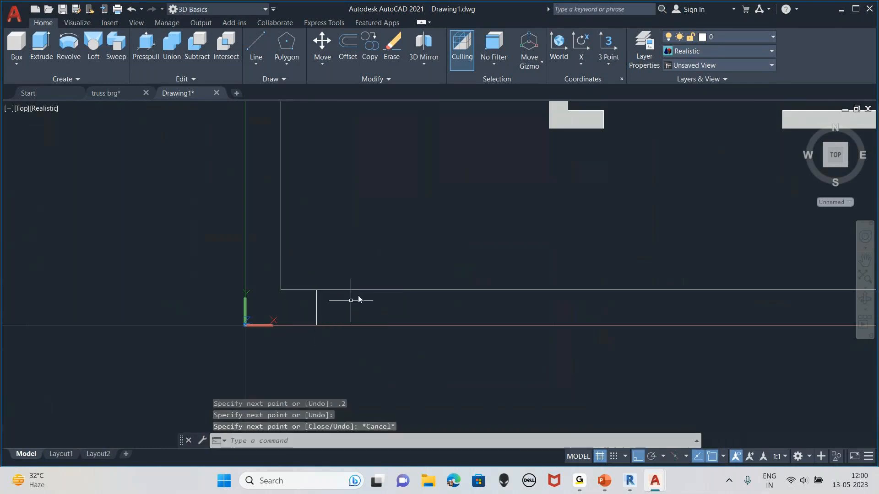
Offset the new cross line in the bottom wall 2 m to the right.
{"action": "key", "text": "Return"}
{"action": "type", "text": "2"}
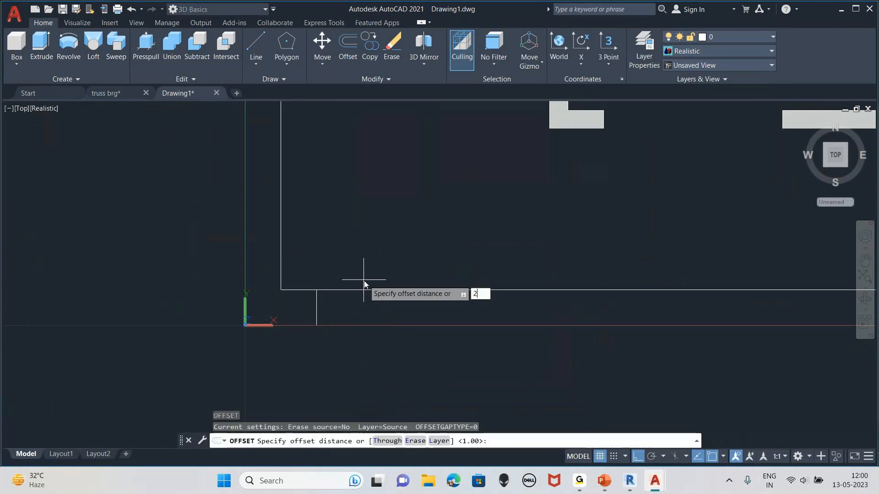
{"action": "key", "text": "Return"}
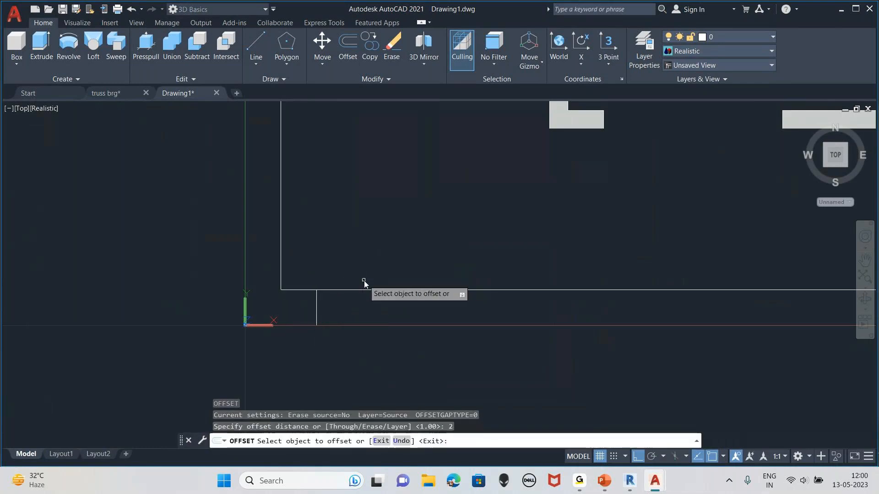
{"action": "left_click", "coordinate": [317, 314]}
{"action": "left_click", "coordinate": [472, 317]}
{"action": "middle_click_drag", "start_coordinate": [543, 310], "coordinate": [511, 310]}
{"action": "key", "text": "Escape"}
{"action": "key", "text": "Escape"}
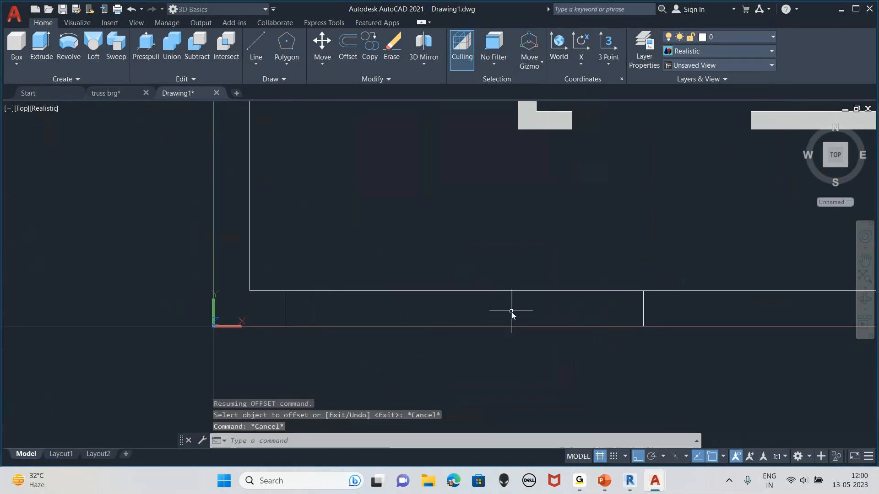
Trim the boundary wall's front line between the two short perpendicular lines to open the gate gap.
{"action": "type", "text": "tr"}
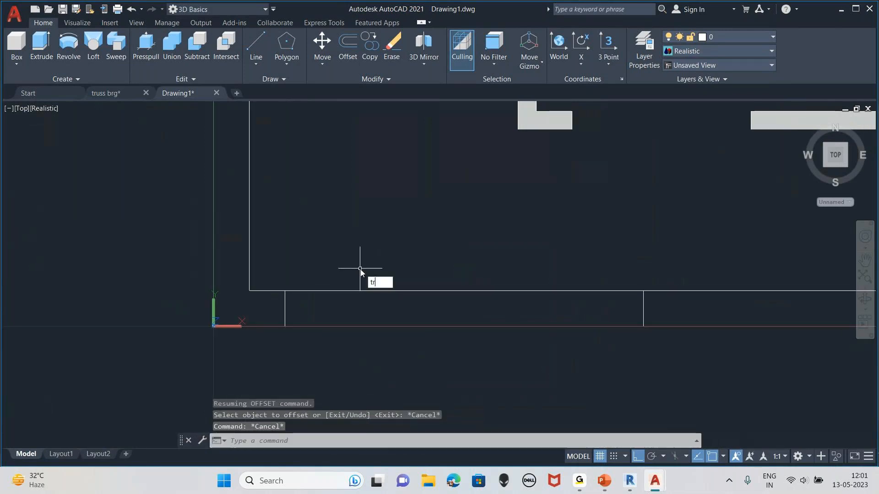
{"action": "key", "text": "Return"}
{"action": "left_click", "coordinate": [369, 291]}
{"action": "key", "text": "Return"}
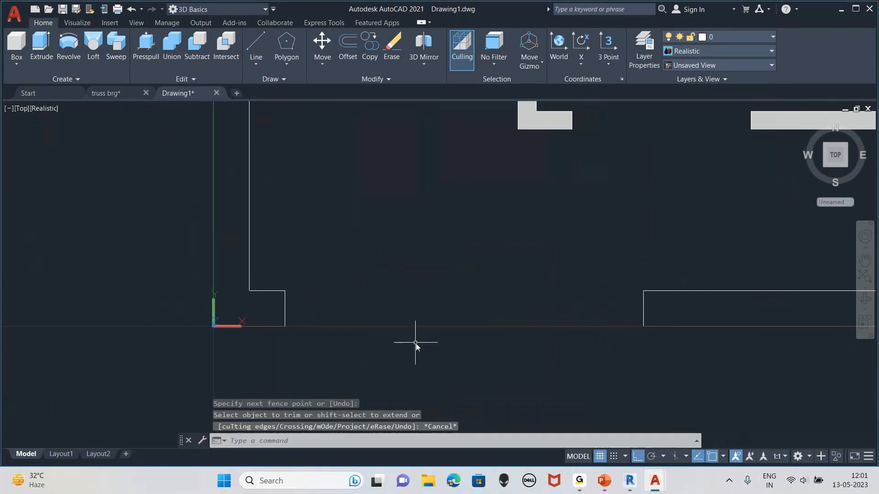
Join the boundary wall outline segments on both sides of the gate gap into polylines.
{"action": "type", "text": "j"}
{"action": "key", "text": "Return"}
{"action": "left_click", "coordinate": [686, 261]}
{"action": "left_click", "coordinate": [191, 344]}
{"action": "key", "text": "Return"}
{"action": "middle_click_drag", "start_coordinate": [210, 332], "coordinate": [196, 401]}
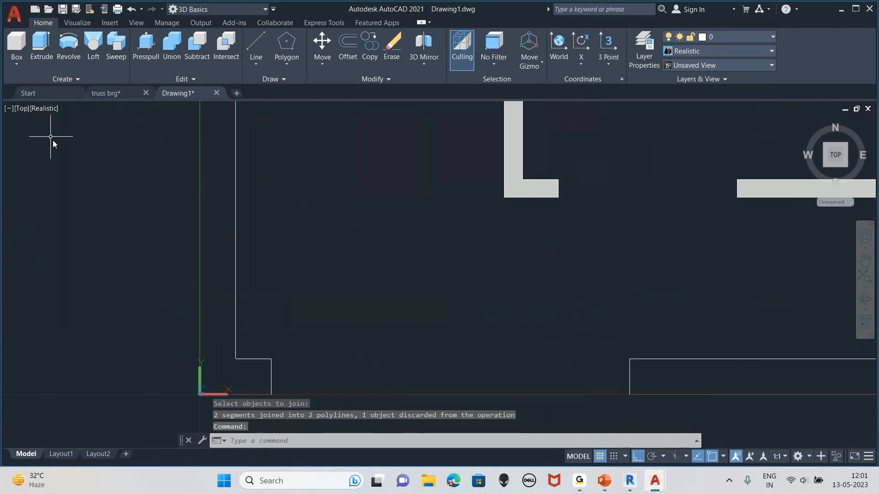
Switch to the SW Isometric view and presspull the boundary wall outline on the west side of the gate gap to a height of 1.5.
{"action": "left_click", "coordinate": [23, 109]}
{"action": "left_click", "coordinate": [62, 208]}
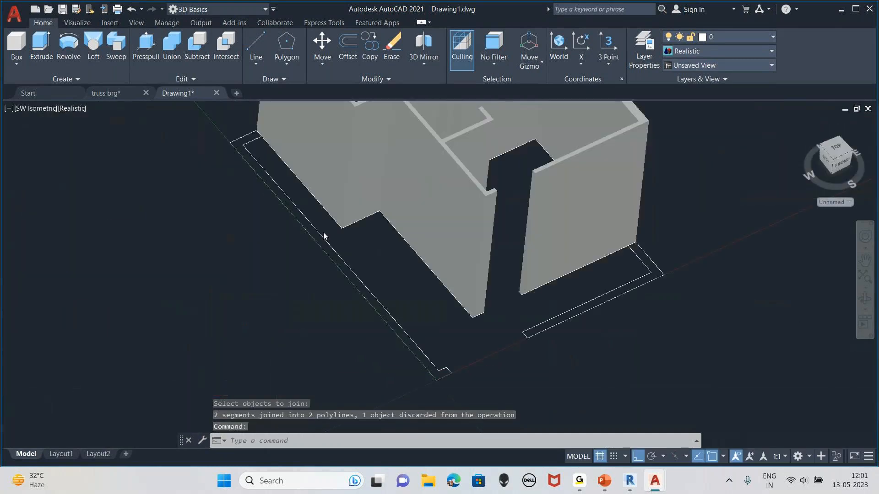
{"action": "scroll", "coordinate": [334, 238], "scroll_direction": "up", "scroll_amount": 1}
{"action": "middle_click_drag", "start_coordinate": [334, 238], "coordinate": [440, 208]}
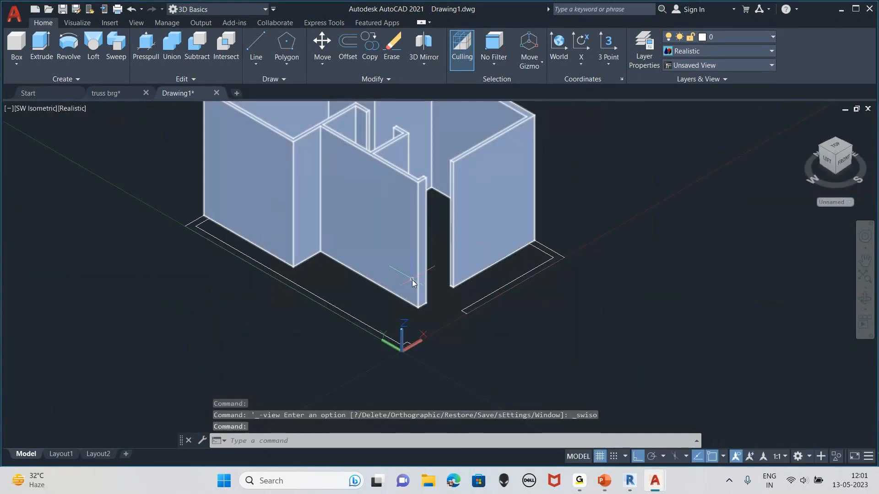
{"action": "left_click", "coordinate": [150, 57]}
{"action": "left_click", "coordinate": [229, 249]}
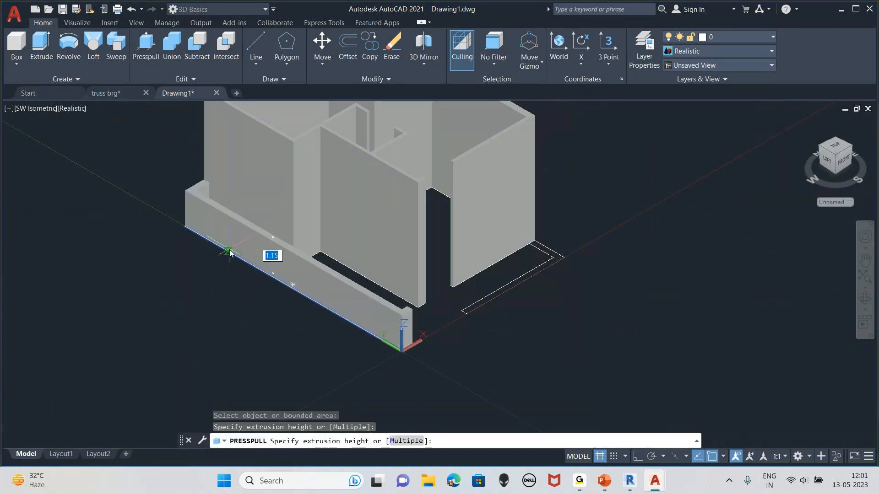
{"action": "type", "text": "1."}
{"action": "key", "text": "Return"}
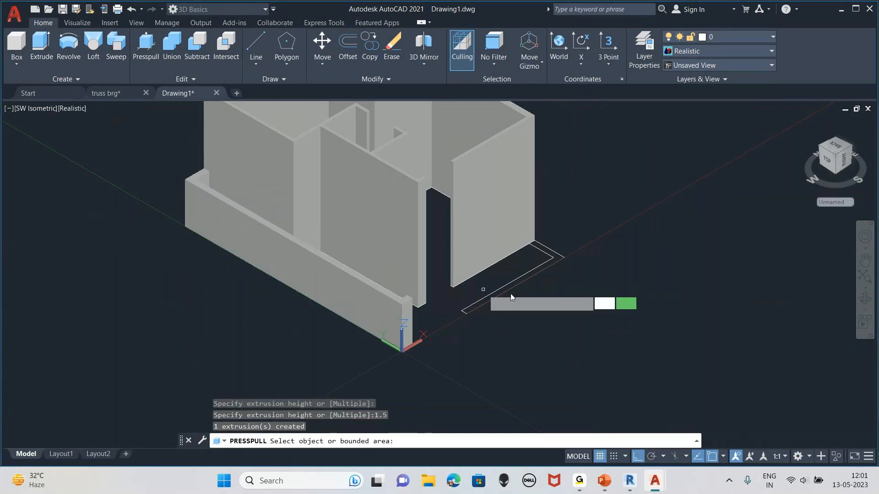
Presspull the remaining boundary wall outline on the east side of the gate gap to a height of 1.5.
{"action": "left_click", "coordinate": [537, 270]}
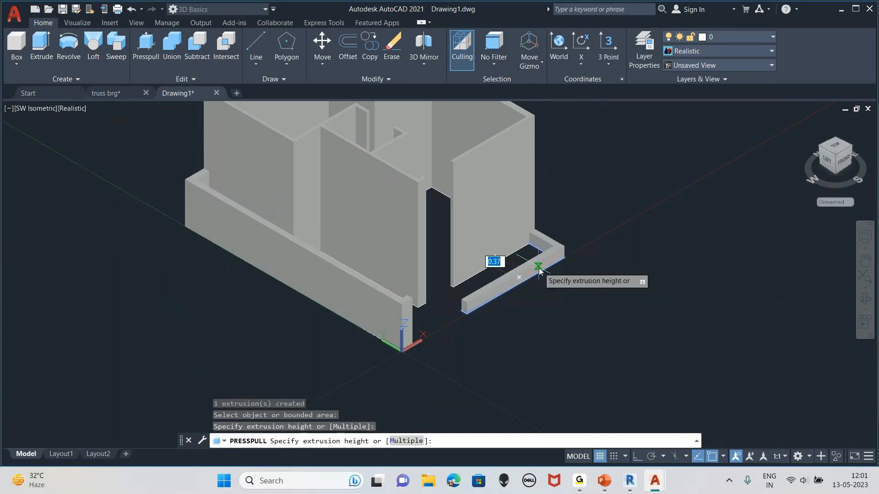
{"action": "type", "text": "1.5"}
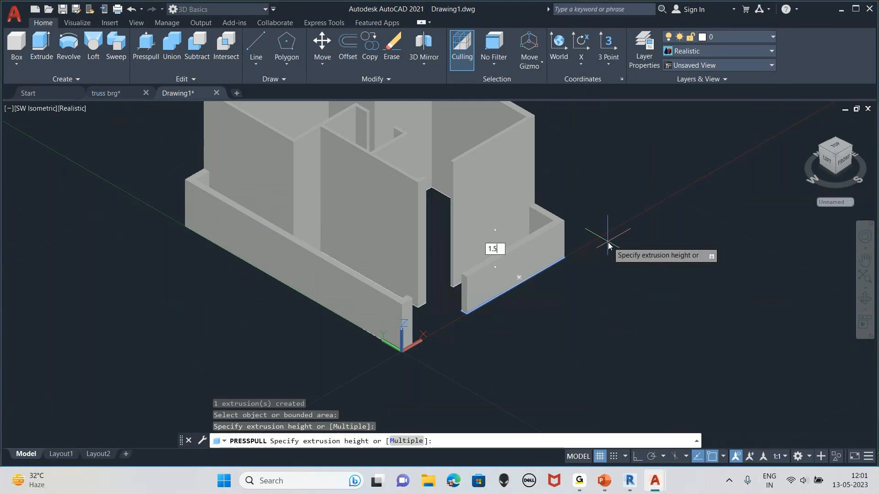
{"action": "key", "text": "Return"}
{"action": "key", "text": "Escape"}
{"action": "middle_click_drag", "start_coordinate": [778, 295], "coordinate": [358, 357], "text": "shift"}
{"action": "scroll", "coordinate": [404, 338], "scroll_direction": "up", "scroll_amount": 1}
{"action": "scroll", "coordinate": [412, 318], "scroll_direction": "up", "scroll_amount": 2}
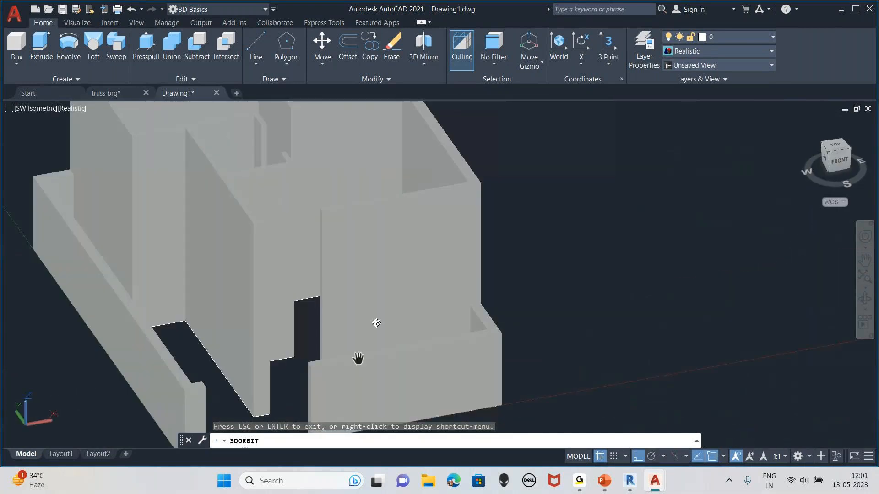
{"action": "scroll", "coordinate": [386, 298], "scroll_direction": "up", "scroll_amount": 2}
{"action": "left_click", "coordinate": [385, 294]}
{"action": "key", "text": "Escape"}
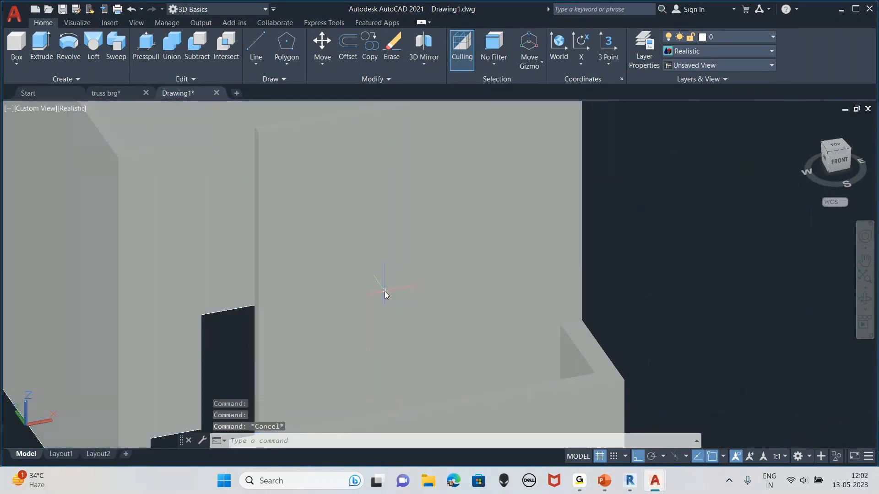
{"action": "left_click", "coordinate": [399, 246]}
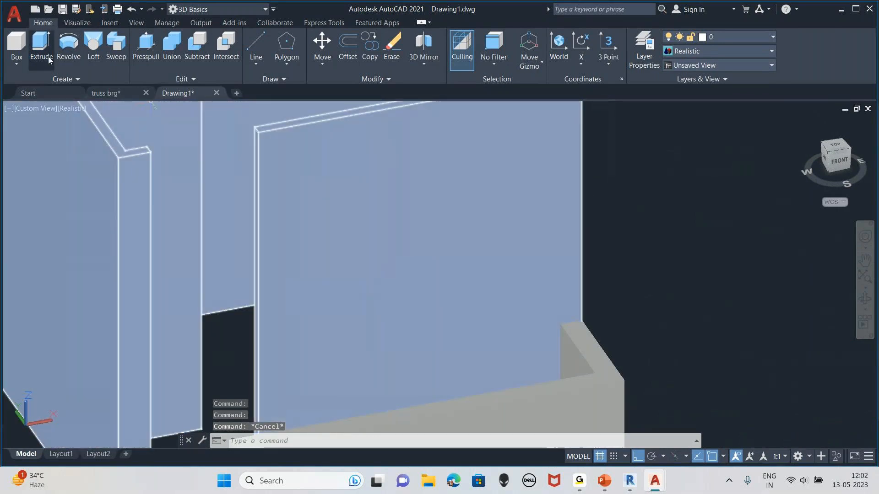
{"action": "type", "text": "REC"}
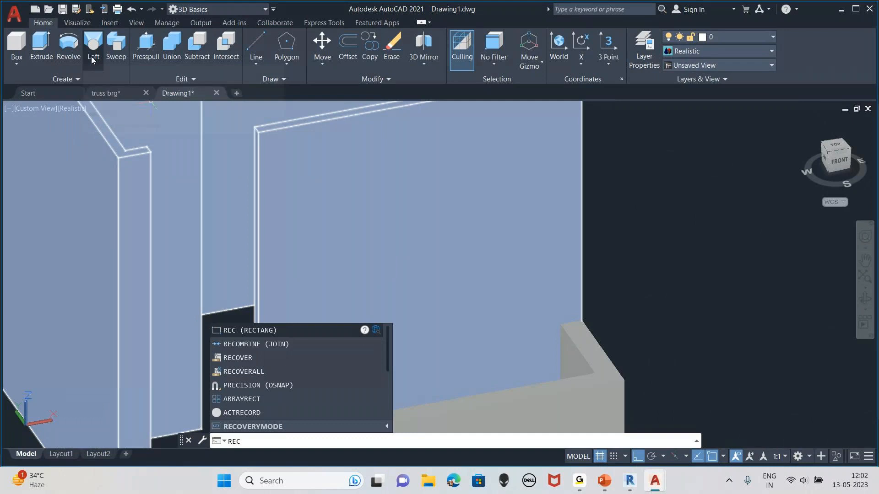
{"action": "key", "text": "Return"}
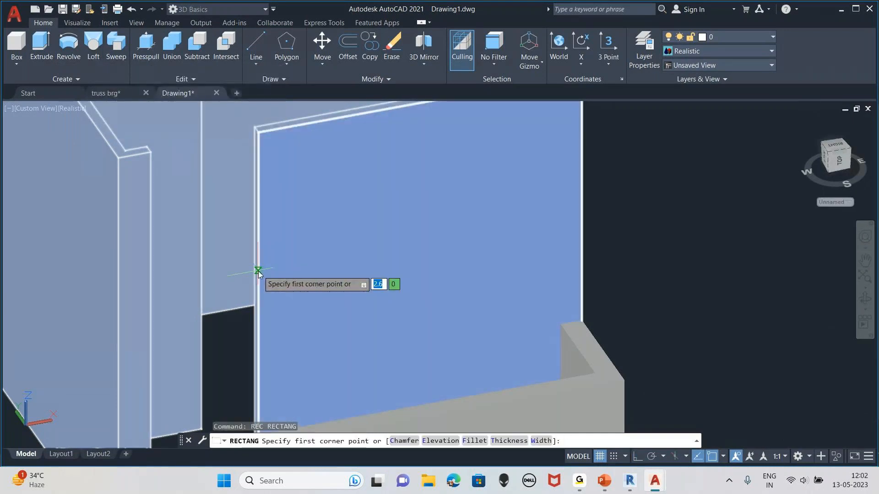
{"action": "key", "text": "Escape"}
Draw a vertical guide line 1.5 long up the front wall's outer face from its bottom corner beside the entrance opening.
{"action": "mouse_move", "coordinate": [323, 255]}
{"action": "middle_mouse_down"}
{"action": "mouse_move", "coordinate": [335, 224]}
{"action": "mouse_move", "coordinate": [320, 251]}
{"action": "mouse_move", "coordinate": [330, 247]}
{"action": "middle_mouse_up"}
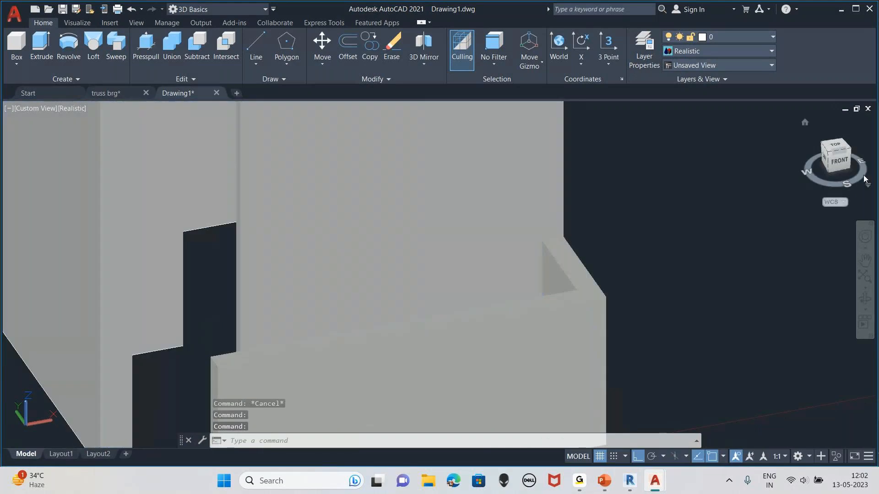
{"action": "left_click", "coordinate": [865, 298]}
{"action": "mouse_move", "coordinate": [623, 290]}
{"action": "left_mouse_down"}
{"action": "mouse_move", "coordinate": [484, 310]}
{"action": "mouse_move", "coordinate": [577, 288]}
{"action": "mouse_move", "coordinate": [398, 216]}
{"action": "mouse_move", "coordinate": [339, 176]}
{"action": "left_mouse_up"}
{"action": "key", "text": "Escape"}
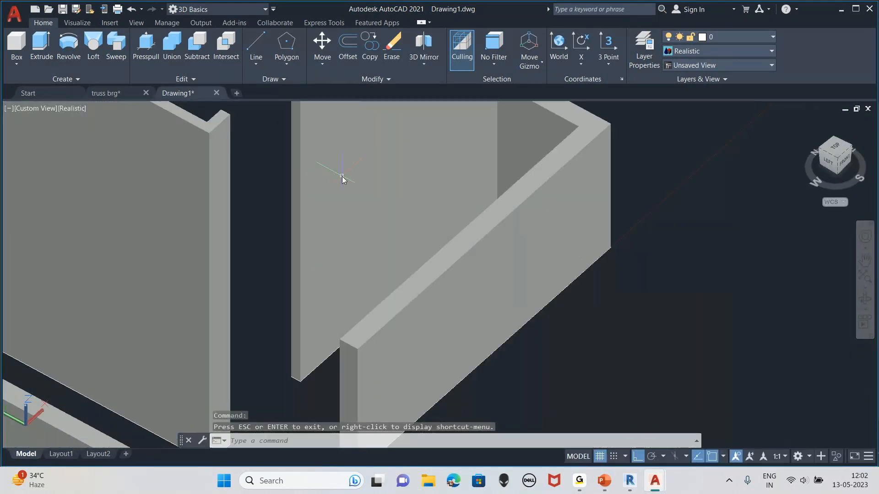
{"action": "key", "text": "Escape"}
{"action": "key", "text": "Escape"}
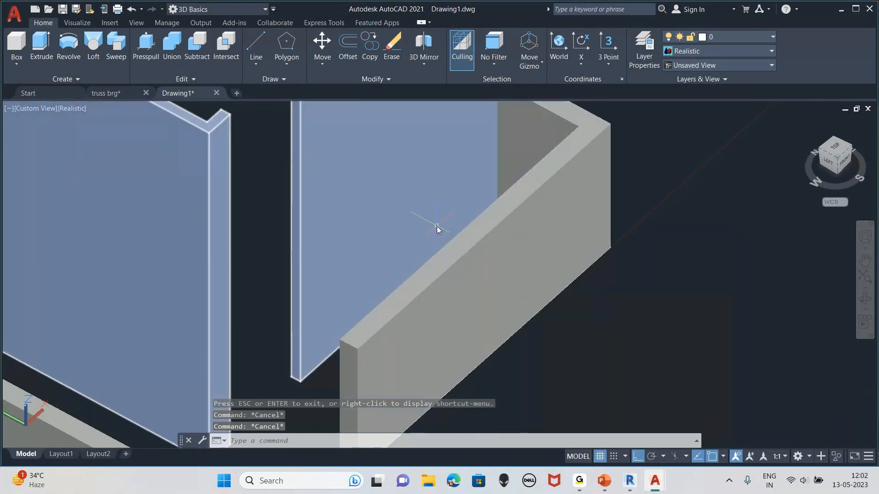
{"action": "type", "text": "l"}
{"action": "key", "text": "Return"}
{"action": "left_click", "coordinate": [301, 380]}
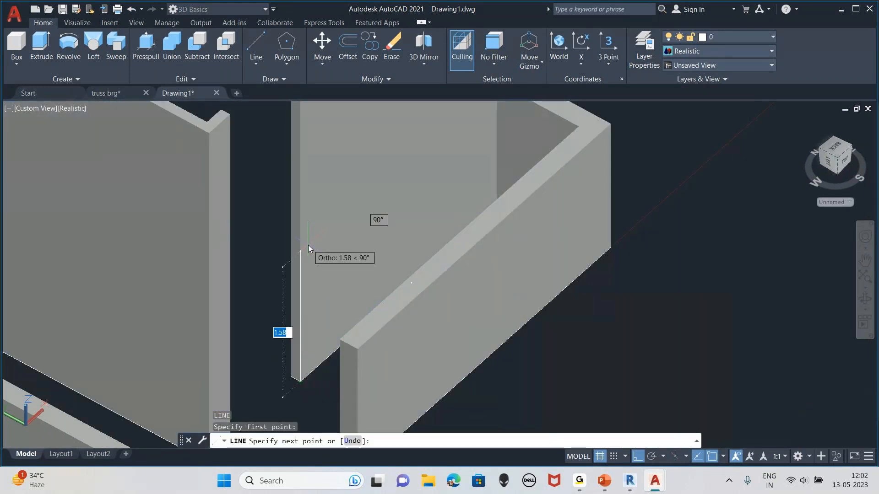
{"action": "type", "text": "1."}
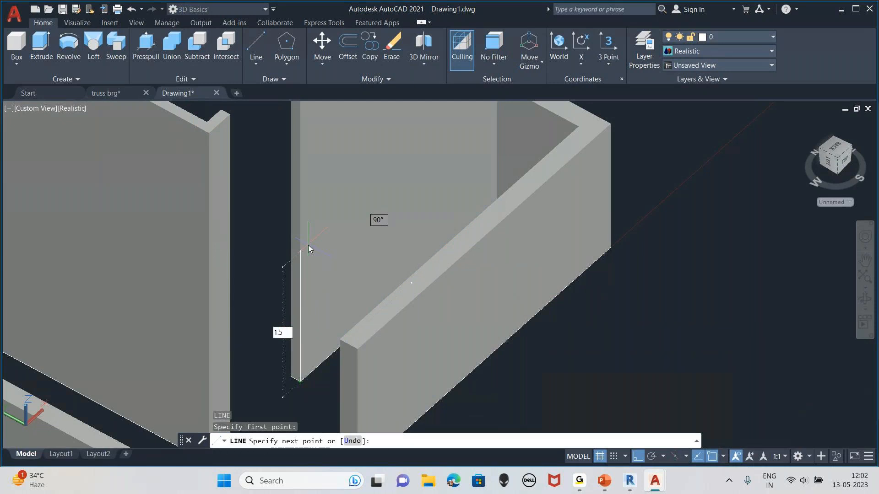
{"action": "key", "text": "Return"}
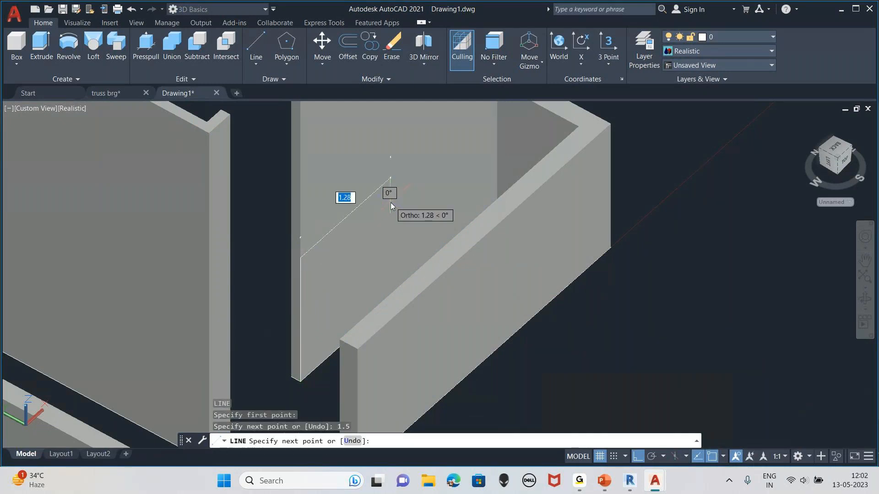
Continue the guide line 1.2 horizontally along the front wall face from the top of the vertical segment.
{"action": "middle_click_drag", "start_coordinate": [494, 132], "coordinate": [428, 202]}
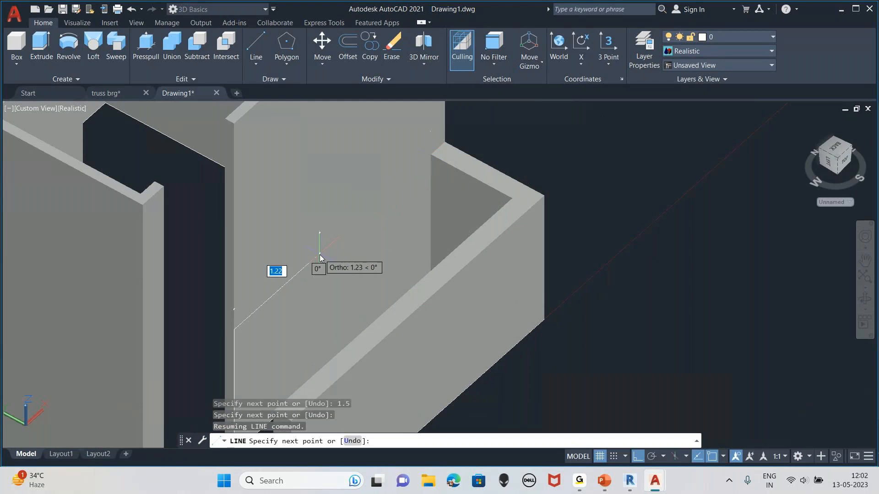
{"action": "type", "text": "1.2"}
{"action": "key", "text": "Return"}
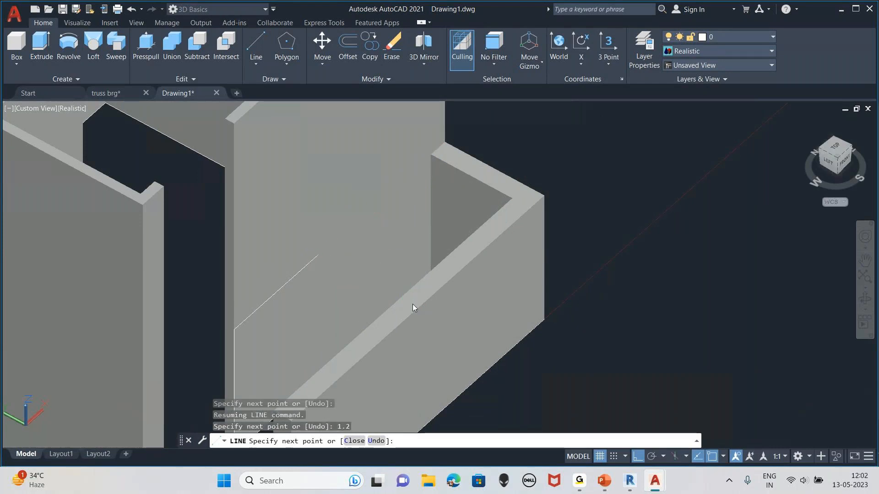
{"action": "key", "text": "Escape"}
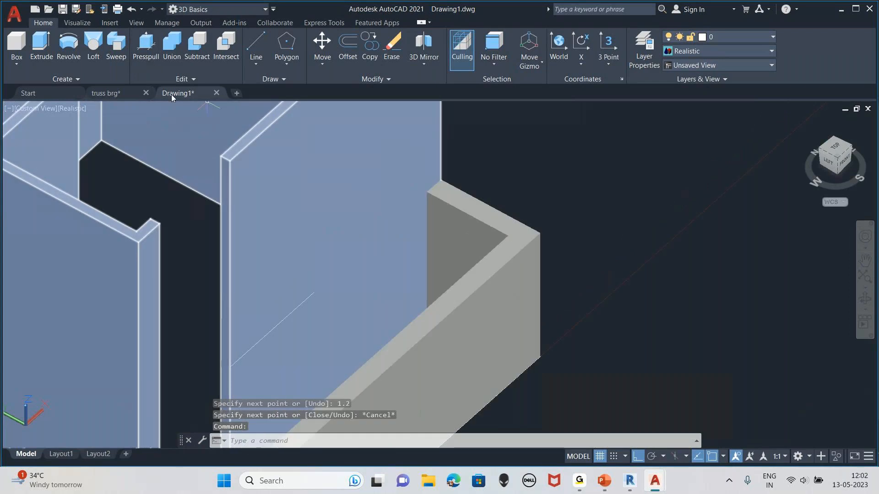
Draw a window rectangle 0.4 wide and 1 high on the front wall face, starting from the guide line's end.
{"action": "type", "text": "REC"}
{"action": "key", "text": "Return"}
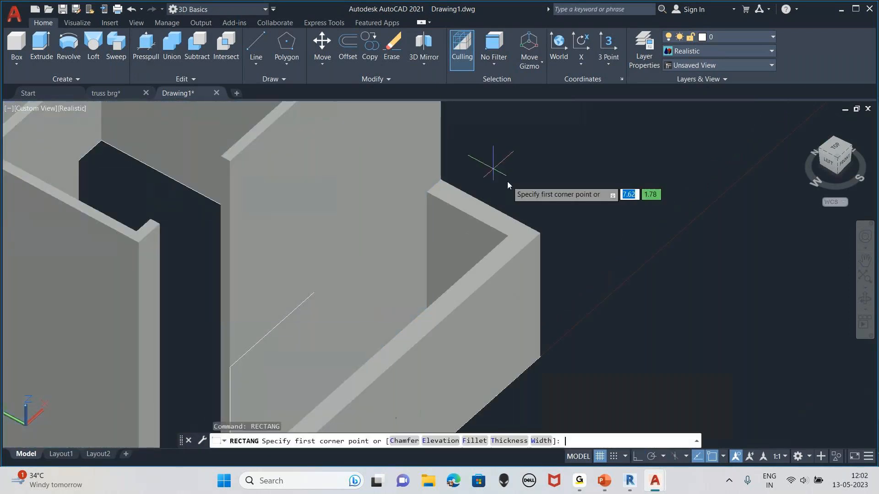
{"action": "left_click", "coordinate": [314, 292]}
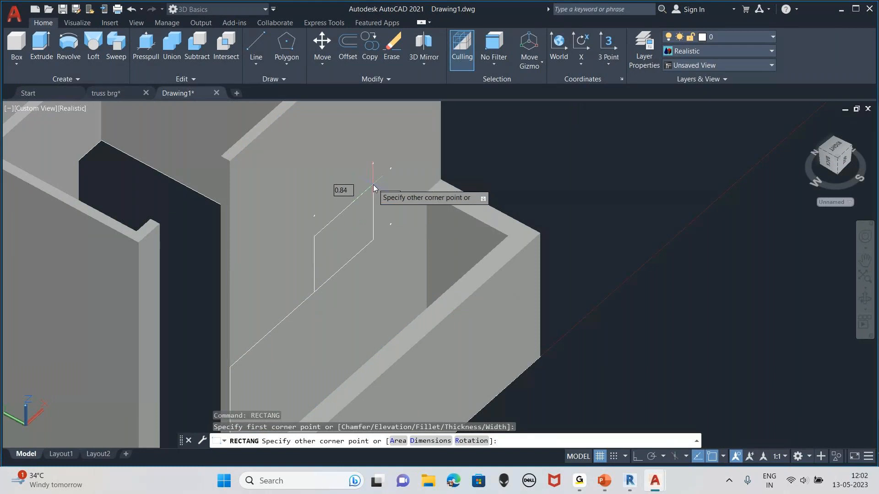
{"action": "type", "text": "."}
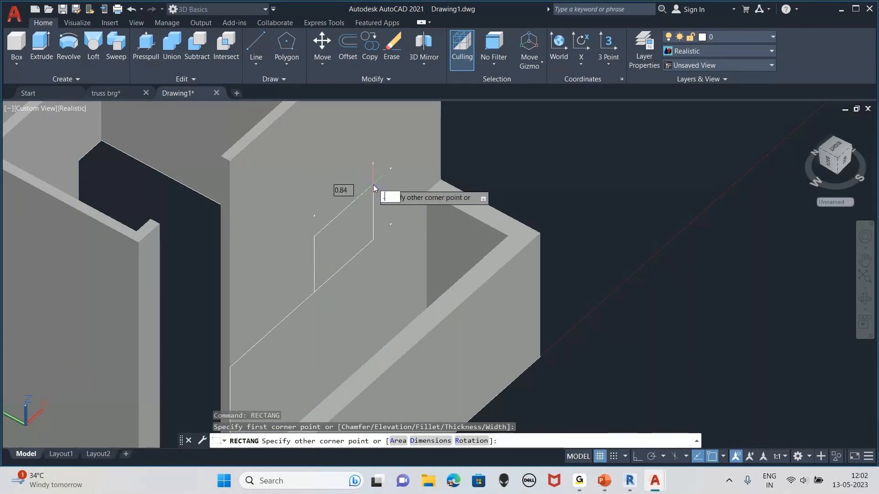
{"action": "type", "text": "4"}
{"action": "key", "text": "Tab"}
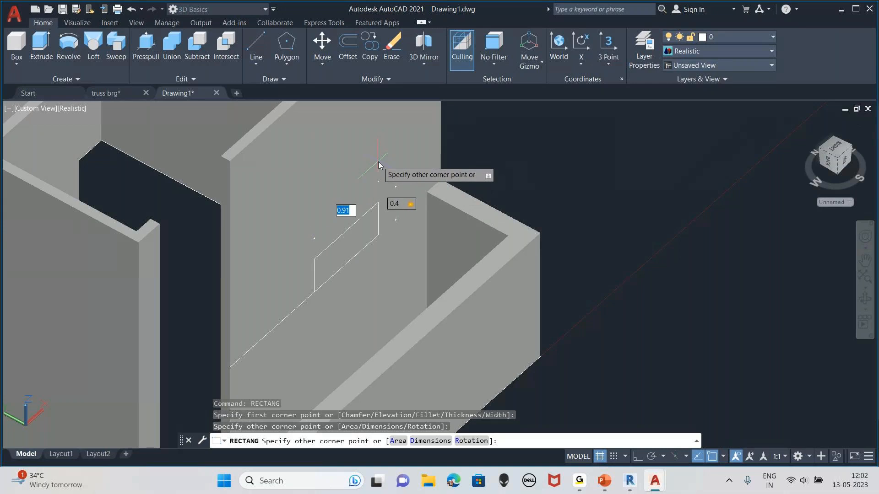
{"action": "key", "text": "Tab"}
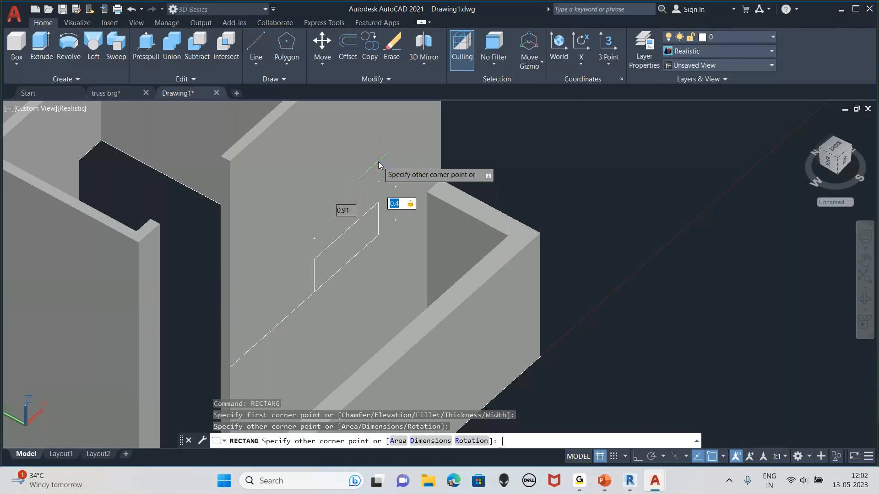
{"action": "type", "text": "1"}
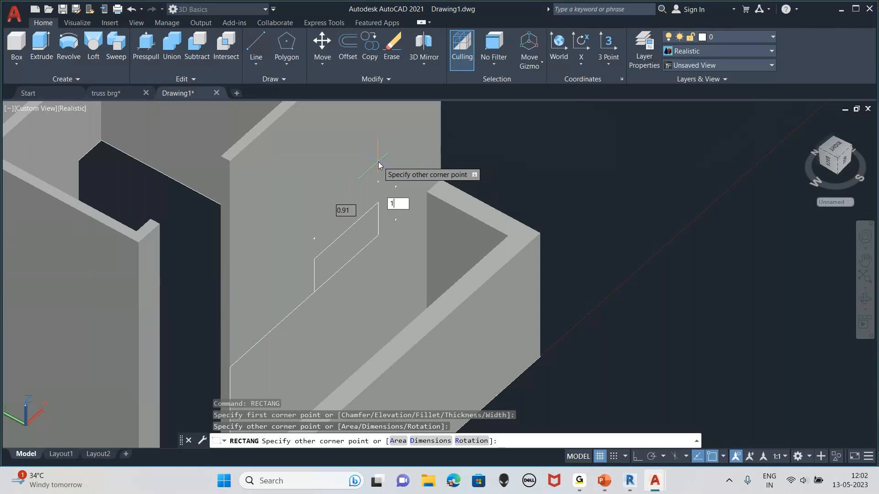
{"action": "key", "text": "Tab"}
{"action": "type", "text": ".4"}
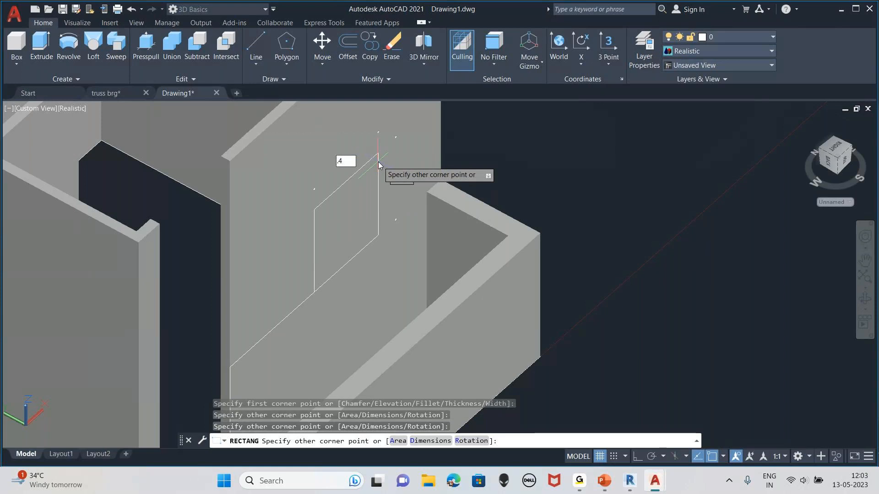
{"action": "key", "text": "Return"}
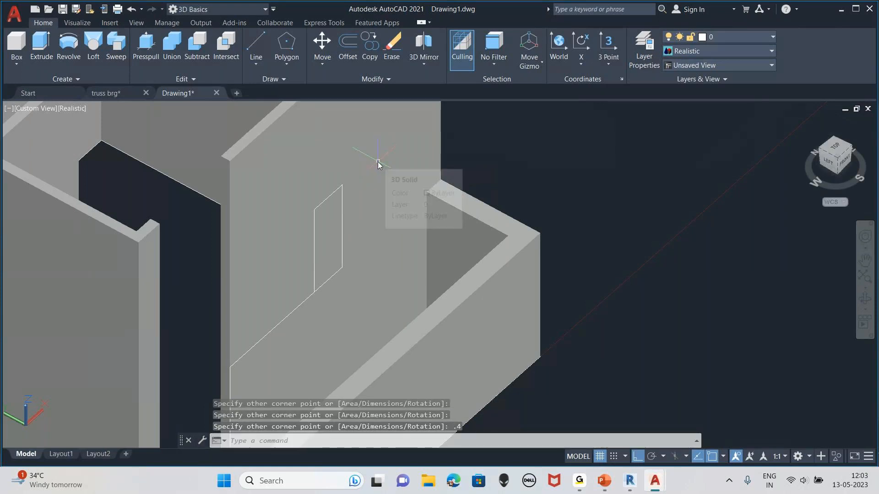
Draw a spacing line 0.1 long along the wall face from the window rectangle's lower corner farthest from the entrance.
{"action": "left_click", "coordinate": [859, 291]}
{"action": "left_click_drag", "start_coordinate": [640, 267], "coordinate": [627, 286]}
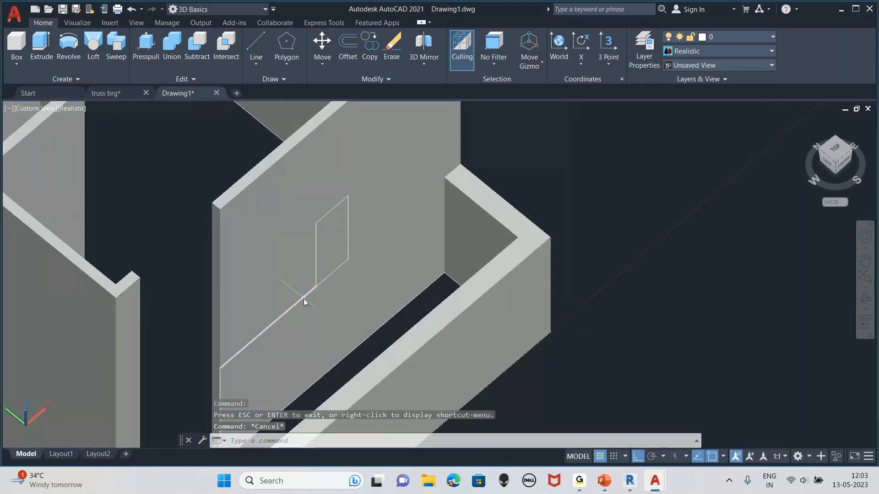
{"action": "right_click", "coordinate": [304, 299]}
{"action": "key", "text": "Escape"}
{"action": "scroll", "coordinate": [370, 234], "scroll_direction": "up", "scroll_amount": 3}
{"action": "scroll", "coordinate": [370, 233], "scroll_direction": "up", "scroll_amount": 1}
{"action": "type", "text": "l"}
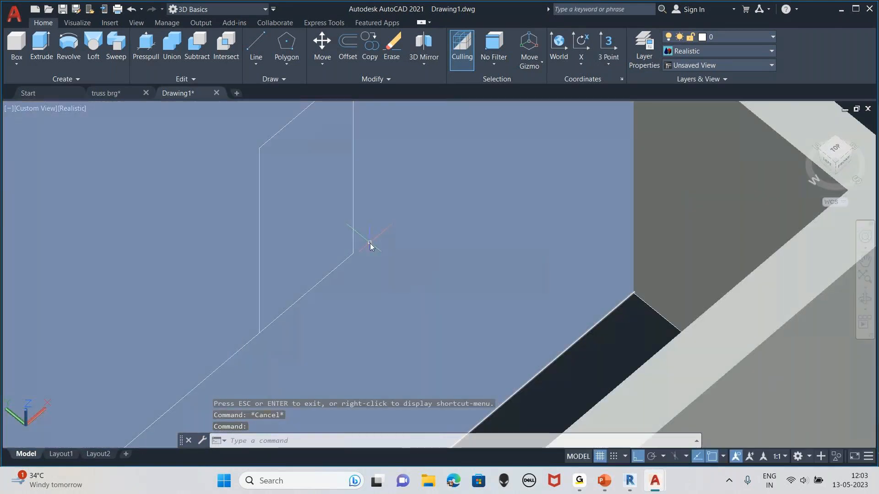
{"action": "key", "text": "Return"}
{"action": "left_click", "coordinate": [357, 255]}
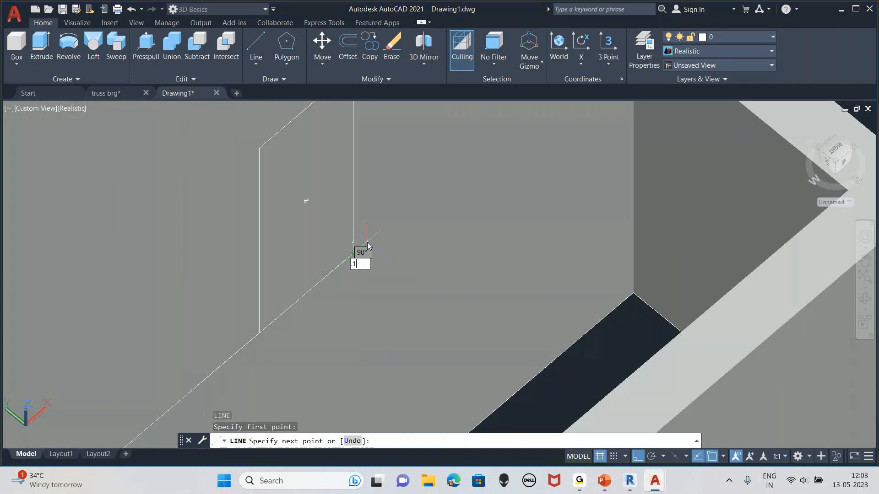
{"action": "key", "text": "Return"}
{"action": "key", "text": "Escape"}
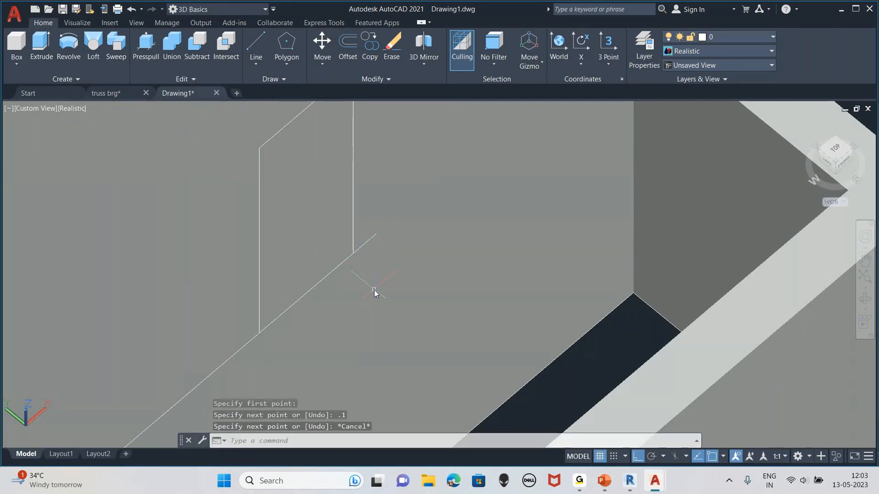
{"action": "type", "text": "co"}
{"action": "key", "text": "Return"}
{"action": "key", "text": "Escape"}
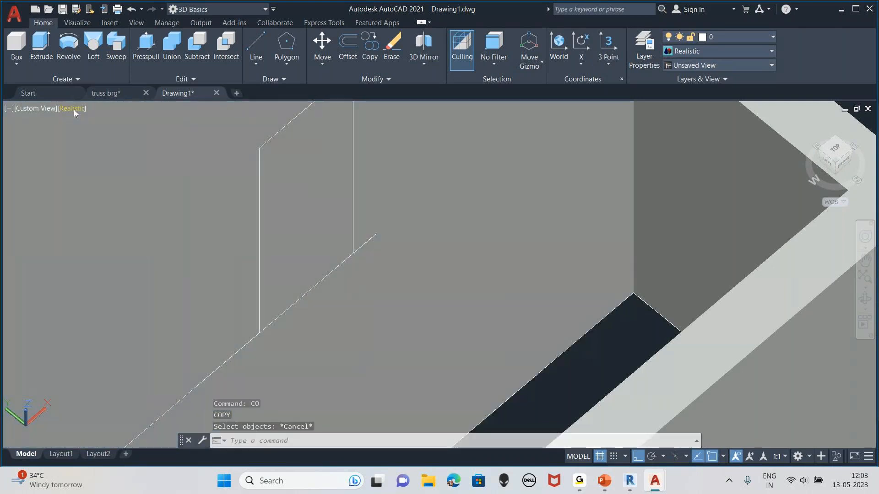
In 2D Wireframe display, copy the window rectangle from its lower corner nearest the entrance to the free end of the spacing line.
{"action": "left_click", "coordinate": [74, 109]}
{"action": "left_click", "coordinate": [104, 134]}
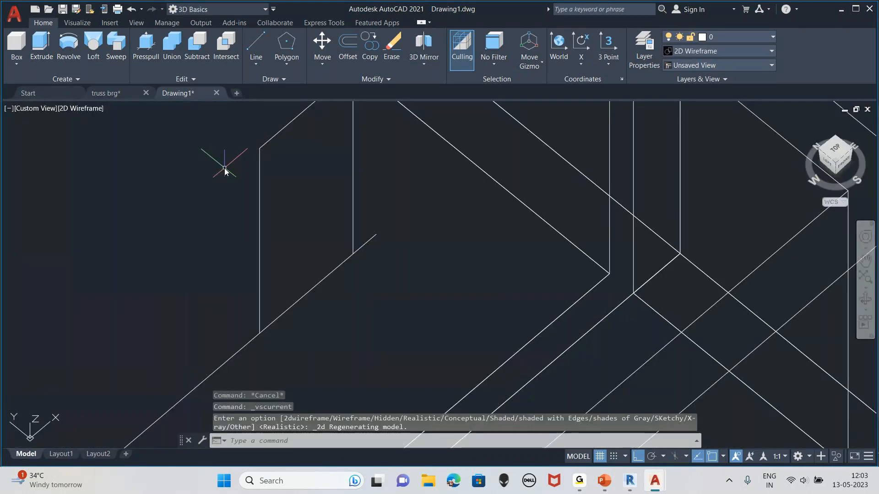
{"action": "type", "text": "co"}
{"action": "key", "text": "Return"}
{"action": "left_click", "coordinate": [259, 155]}
{"action": "key", "text": "Return"}
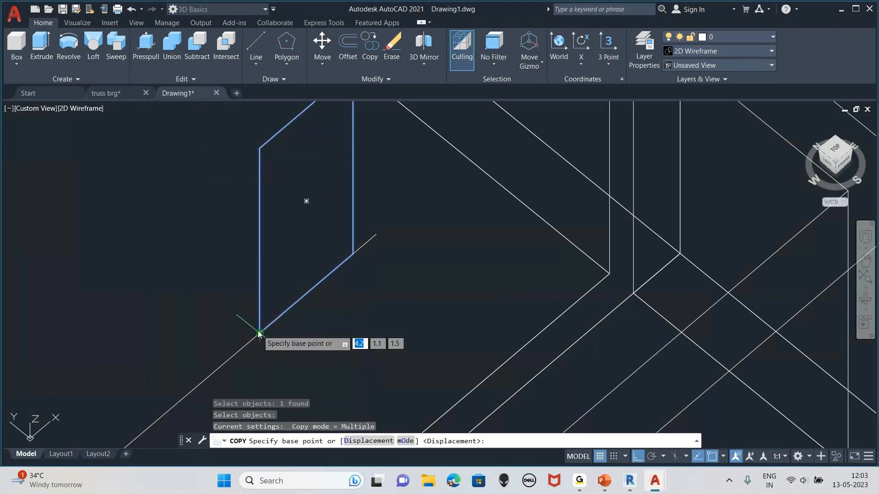
{"action": "left_click", "coordinate": [259, 333]}
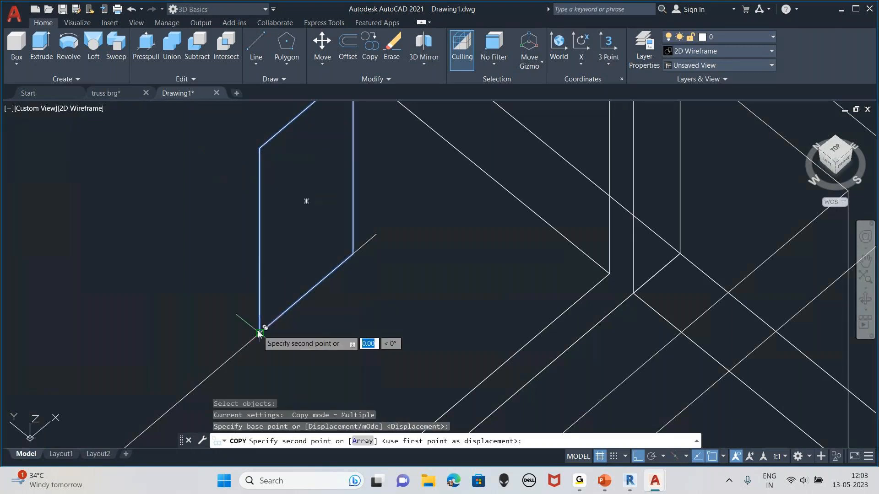
{"action": "left_click", "coordinate": [382, 237]}
{"action": "key", "text": "Escape"}
Erase the spacing line between the two window rectangles and the horizontal guide line on the front wall.
{"action": "scroll", "coordinate": [403, 274], "scroll_direction": "down", "scroll_amount": 3}
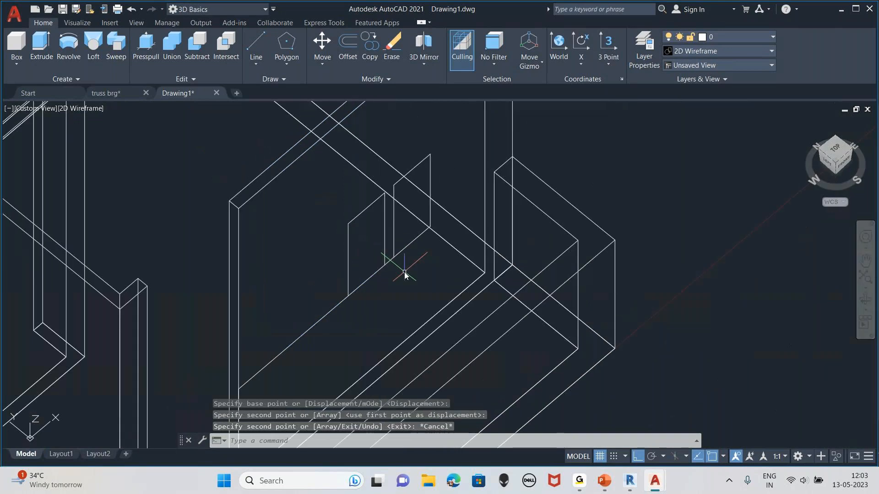
{"action": "left_click", "coordinate": [393, 263]}
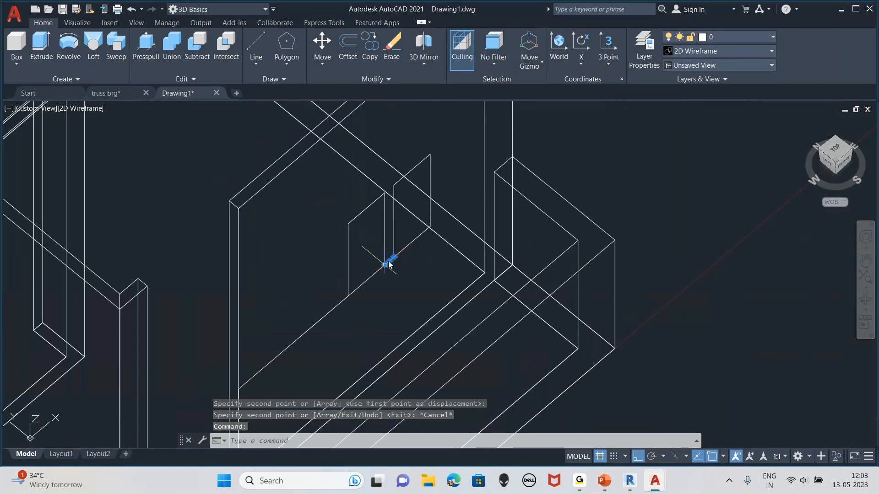
{"action": "left_click", "coordinate": [337, 304]}
{"action": "key", "text": "Delete"}
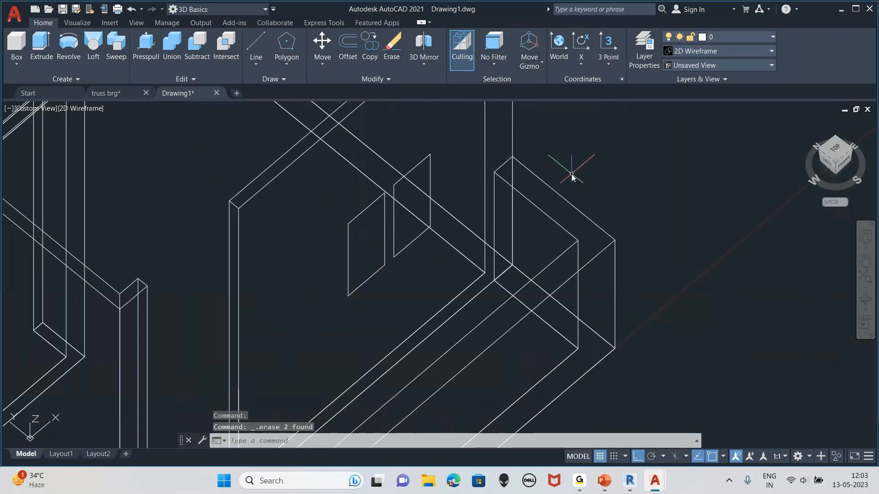
Show the front wall's window rectangles in the SW Isometric view with the Realistic visual style.
{"action": "middle_click_drag", "start_coordinate": [620, 206], "coordinate": [134, 117], "text": "shift"}
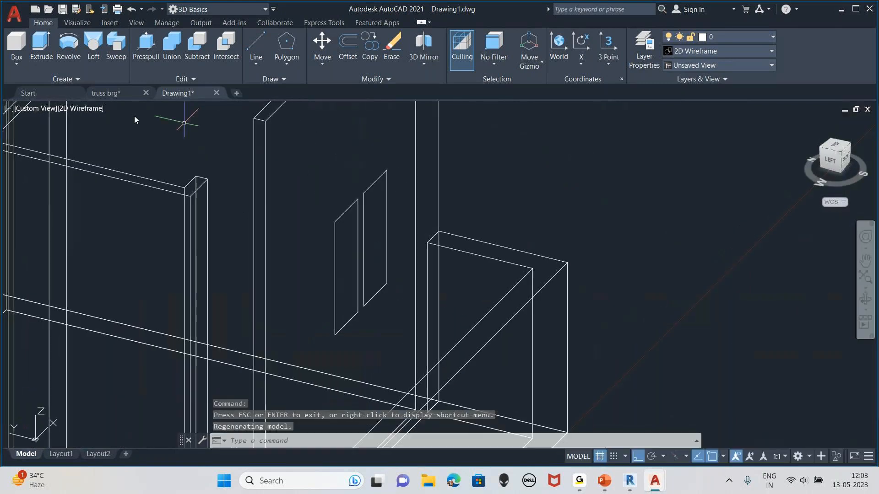
{"action": "left_click", "coordinate": [42, 110]}
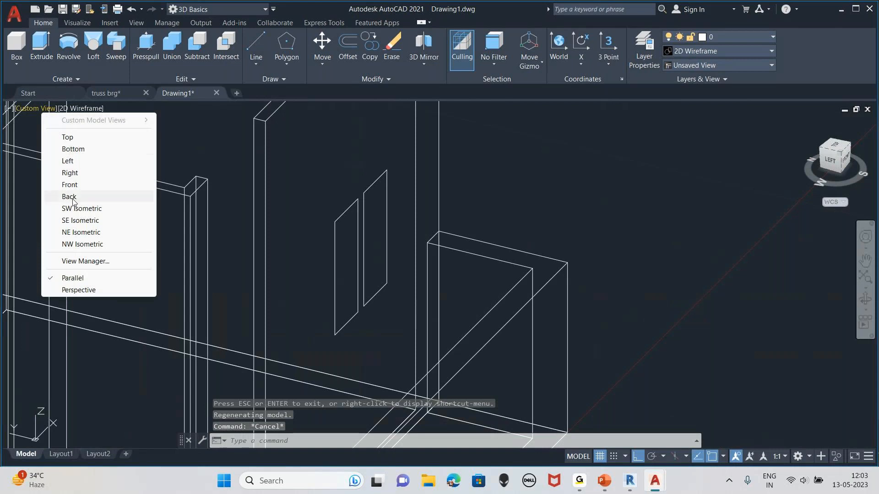
{"action": "left_click", "coordinate": [82, 208]}
{"action": "scroll", "coordinate": [549, 294], "scroll_direction": "up", "scroll_amount": 5}
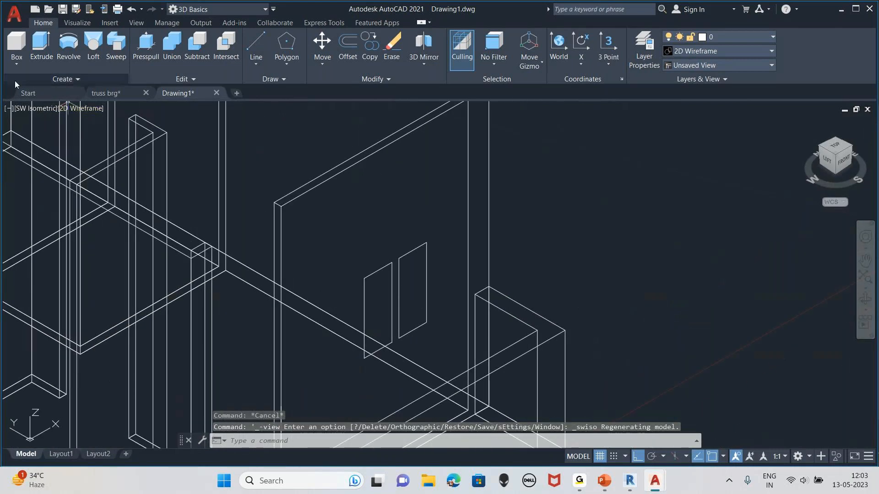
{"action": "left_click", "coordinate": [82, 108]}
{"action": "left_click", "coordinate": [106, 169]}
{"action": "scroll", "coordinate": [602, 274], "scroll_direction": "up", "scroll_amount": 2}
{"action": "middle_click_drag", "start_coordinate": [602, 273], "coordinate": [688, 235]}
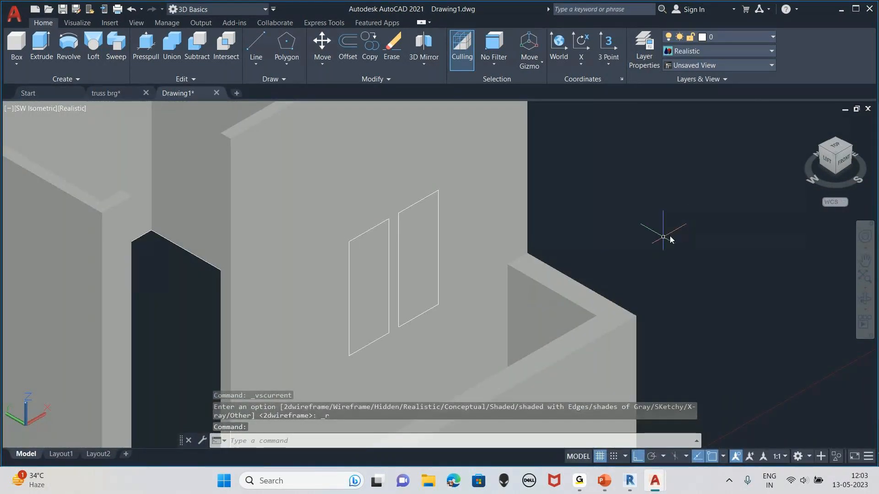
{"action": "left_click", "coordinate": [366, 232]}
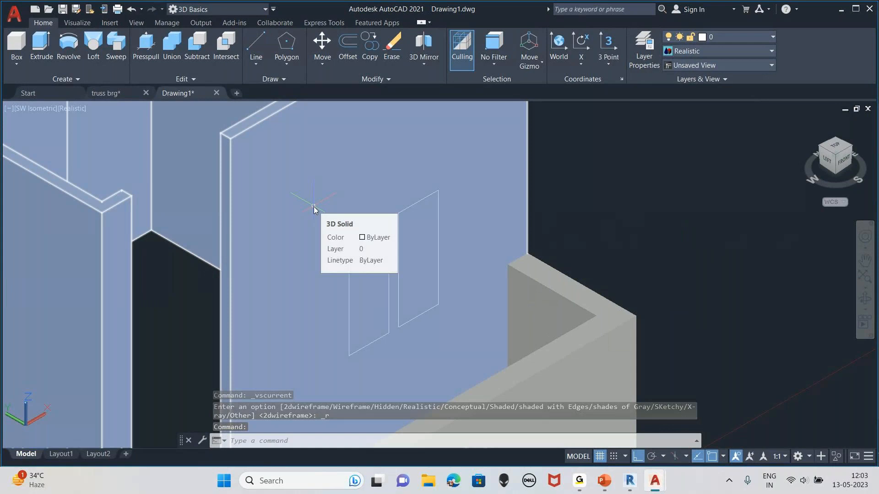
{"action": "middle_click_drag", "start_coordinate": [618, 161], "coordinate": [626, 159]}
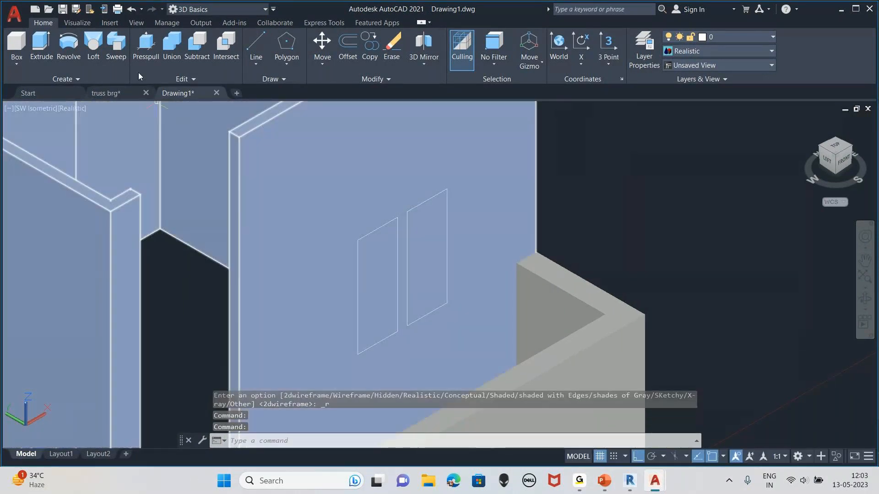
{"action": "left_click", "coordinate": [139, 55]}
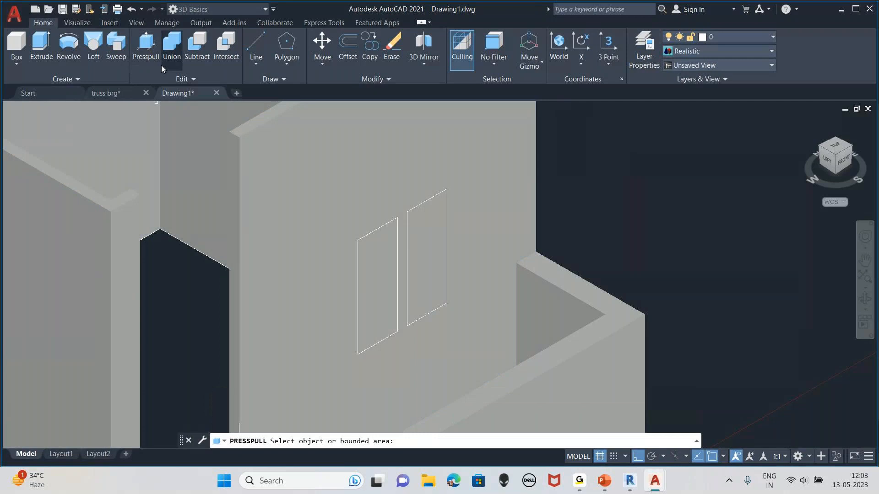
{"action": "left_click", "coordinate": [357, 258]}
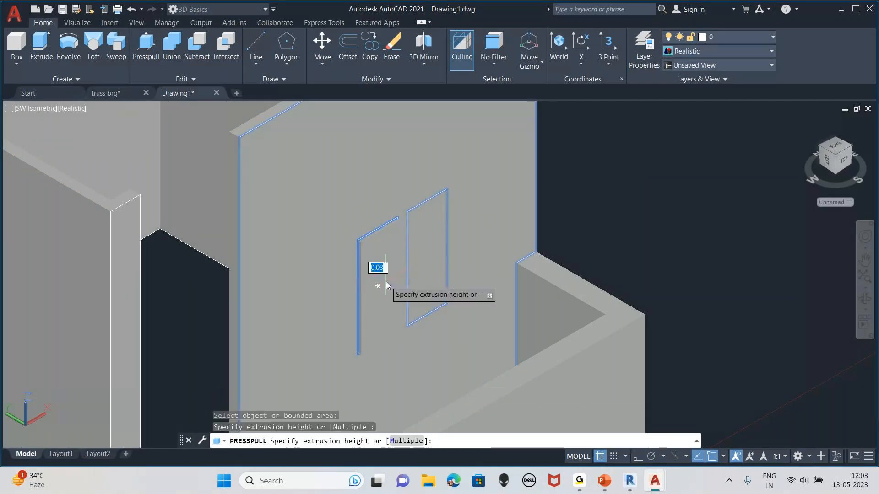
{"action": "key", "text": "Escape"}
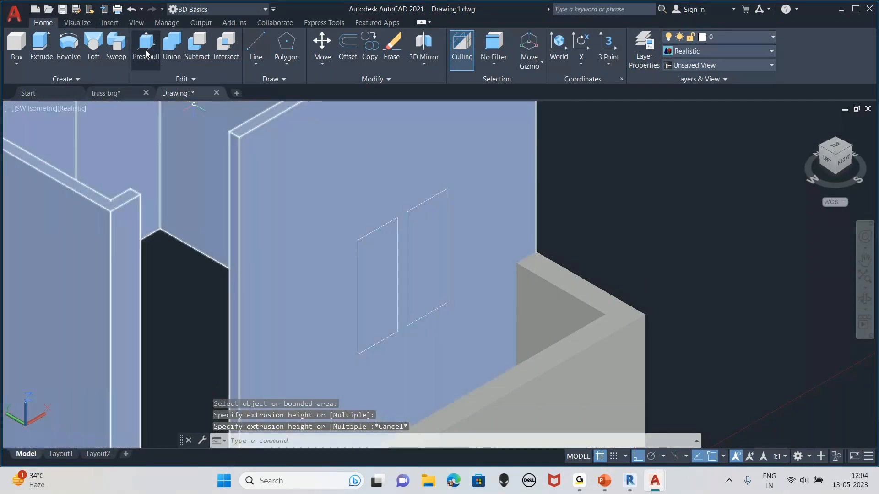
In 2D Wireframe display, try to presspull both window rectangles 0.1 into the front wall.
{"action": "left_click", "coordinate": [76, 108]}
{"action": "left_click", "coordinate": [95, 137]}
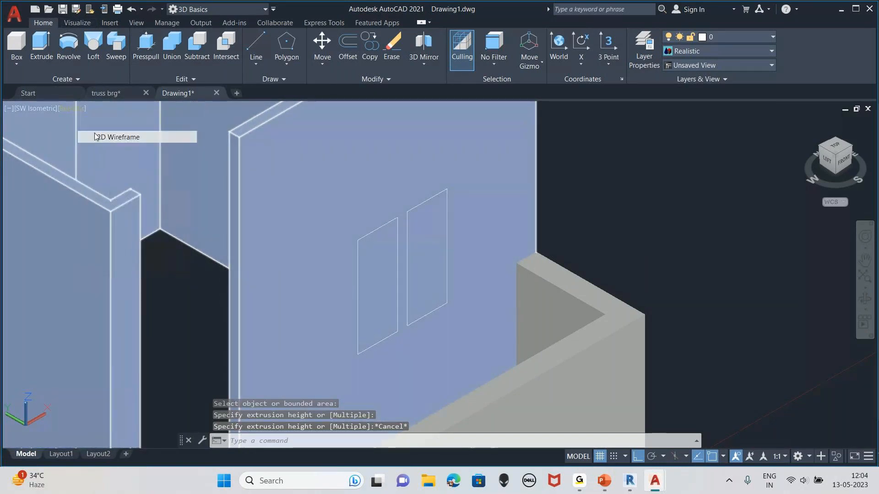
{"action": "key", "text": "Return"}
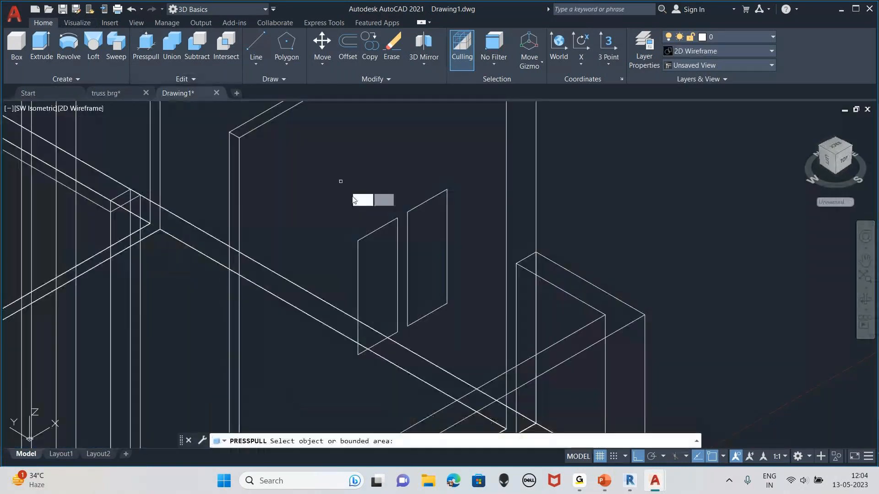
{"action": "left_click", "coordinate": [373, 233]}
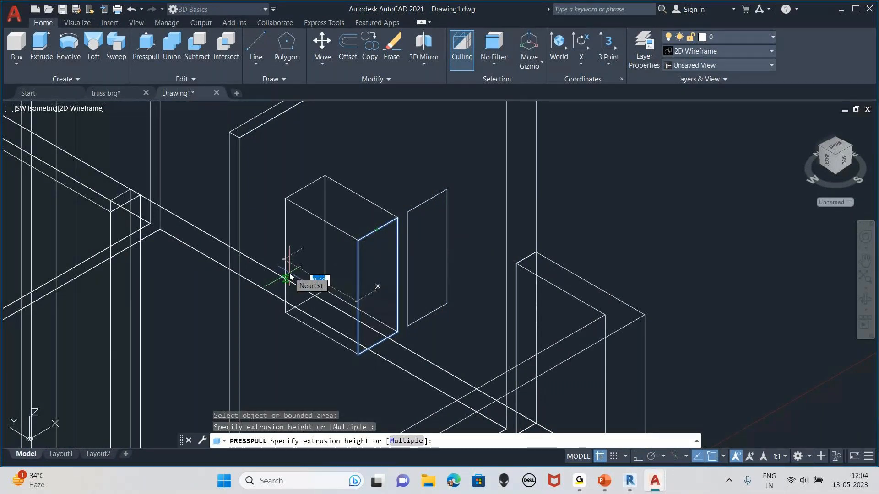
{"action": "type", "text": ".1"}
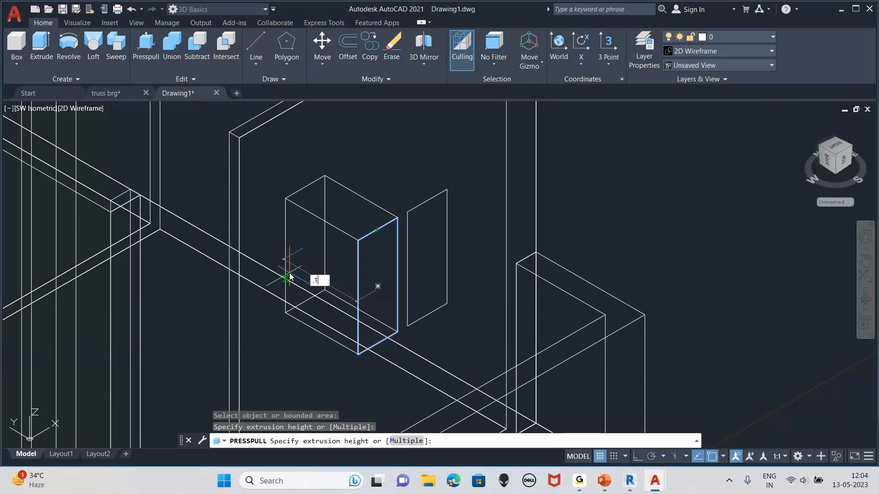
{"action": "key", "text": "Return"}
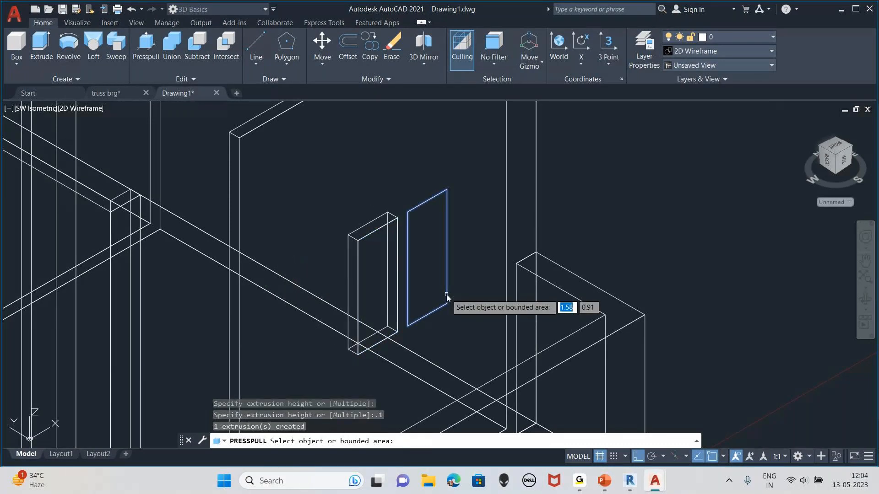
{"action": "left_click", "coordinate": [446, 295]}
{"action": "type", "text": ".1"}
{"action": "key", "text": "Return"}
{"action": "key", "text": "Return"}
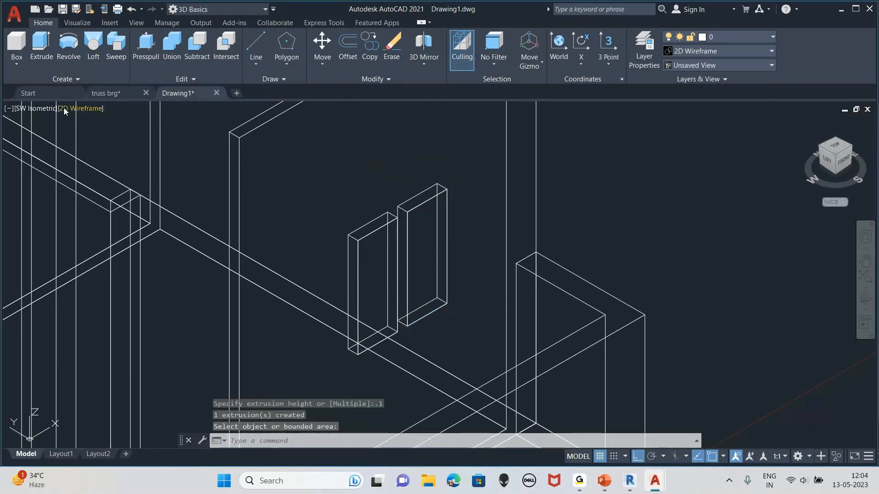
Examine the presspulled window areas on the front wall from several angles in the Realistic visual style.
{"action": "left_click", "coordinate": [65, 109]}
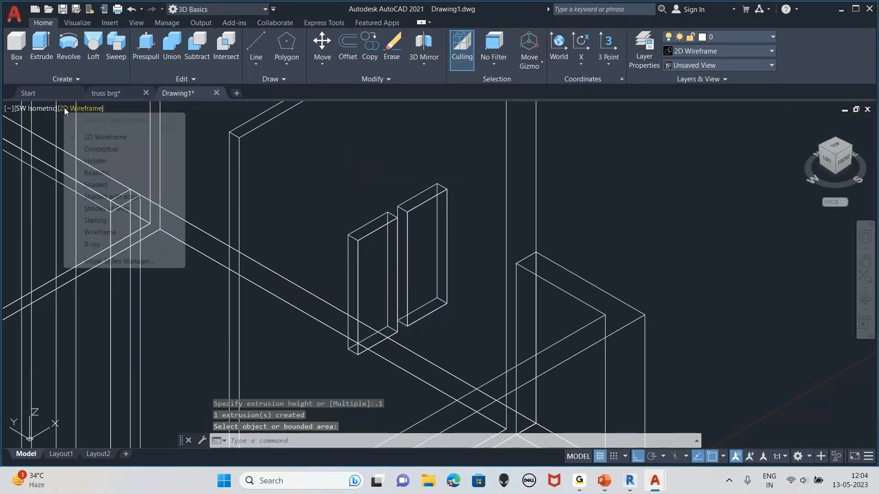
{"action": "left_click", "coordinate": [111, 173]}
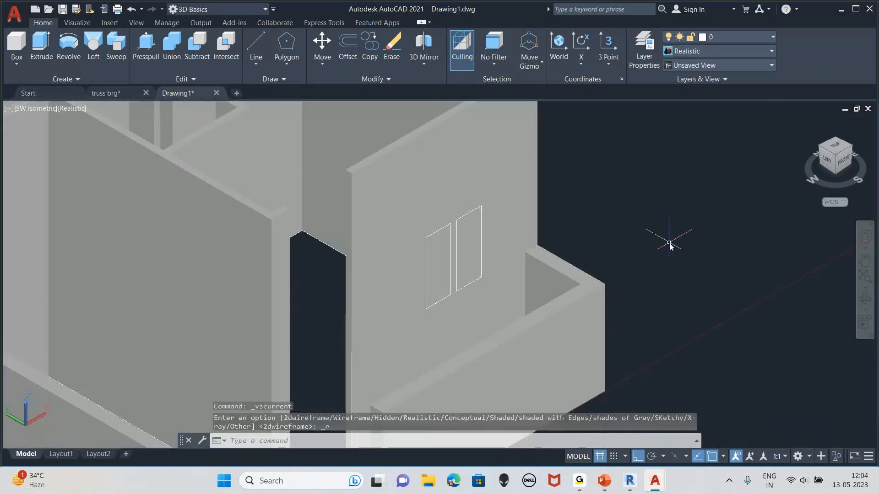
{"action": "middle_click_drag", "start_coordinate": [730, 298], "coordinate": [413, 234], "text": "shift"}
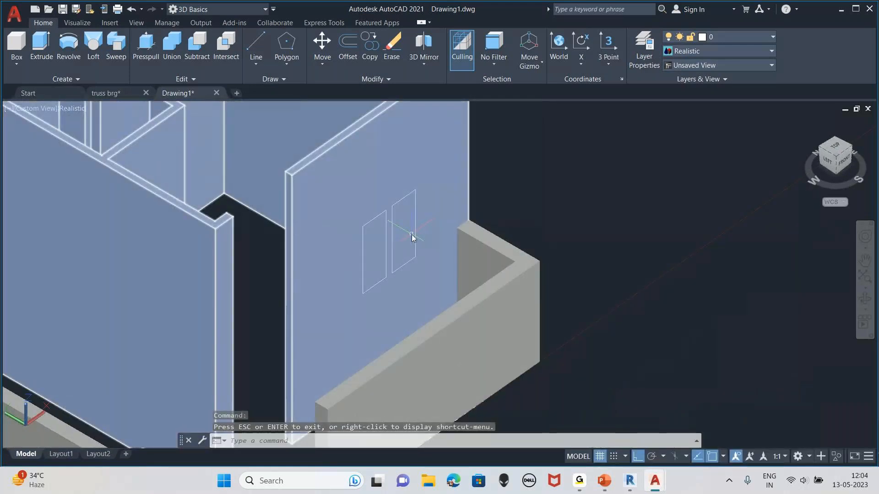
{"action": "key", "text": "ctrl+z"}
{"action": "key", "text": "ctrl+z"}
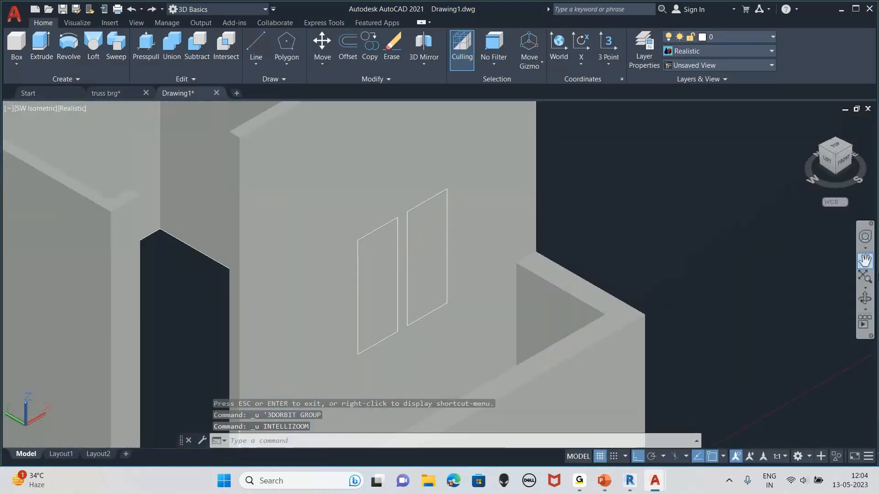
{"action": "middle_click_drag", "start_coordinate": [608, 263], "coordinate": [444, 256], "text": "shift"}
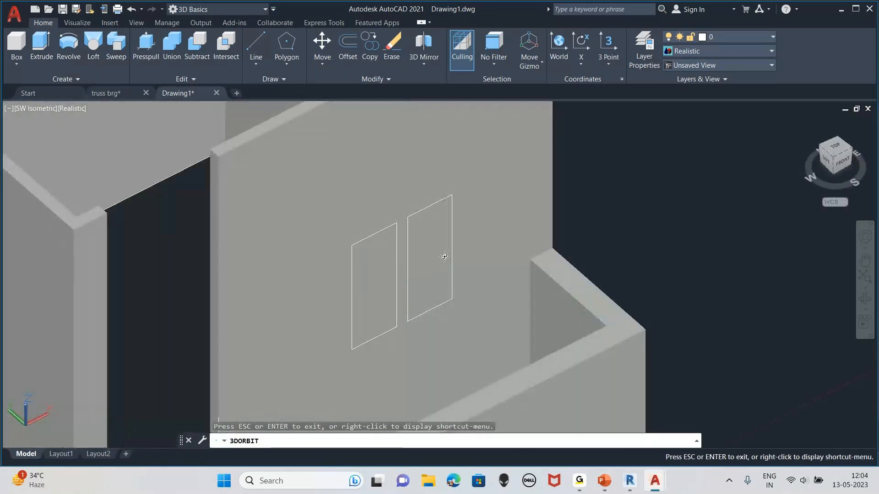
{"action": "middle_click_drag", "start_coordinate": [361, 209], "coordinate": [417, 245], "text": "shift"}
{"action": "key", "text": "Escape"}
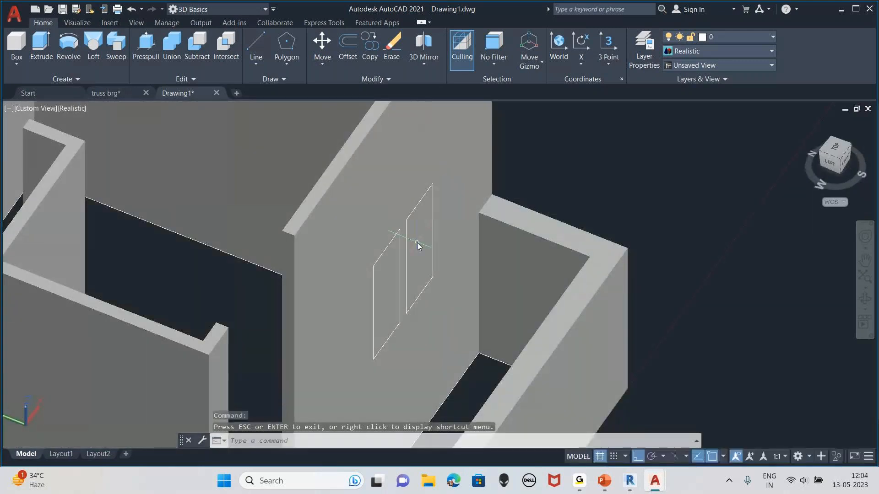
{"action": "key", "text": "Escape"}
Undo the last orbit, the visual style change and the presspull of the two window rectangles.
{"action": "key", "text": "ctrl+z"}
{"action": "key", "text": "ctrl+z"}
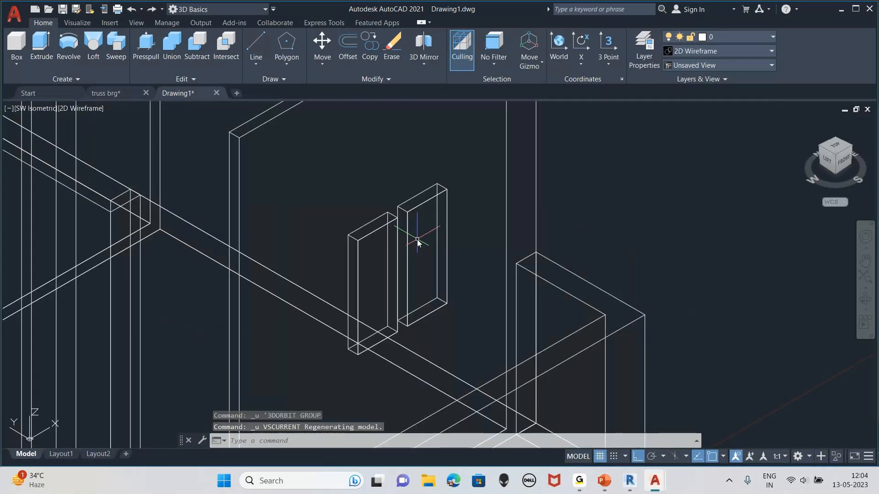
{"action": "key", "text": "ctrl+z"}
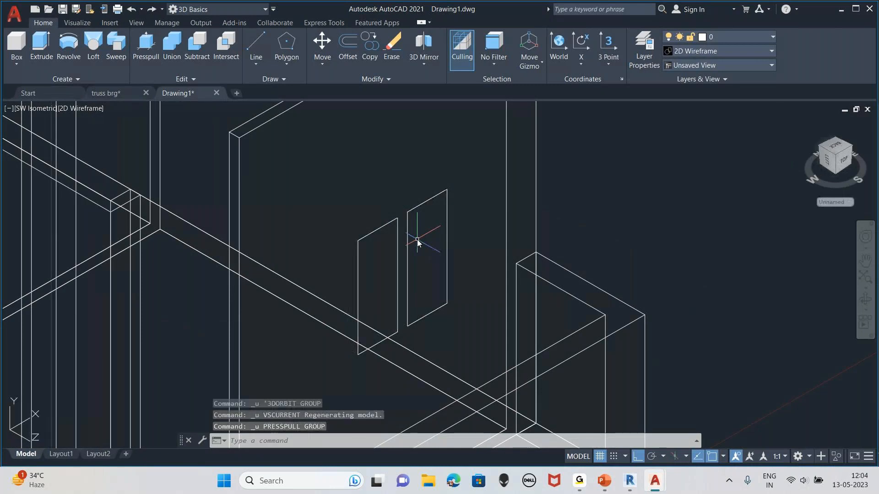
Extrude both window rectangles about 0.79 inward through the front wall and display the model in the Realistic visual style.
{"action": "left_click", "coordinate": [46, 48]}
{"action": "left_click", "coordinate": [359, 240]}
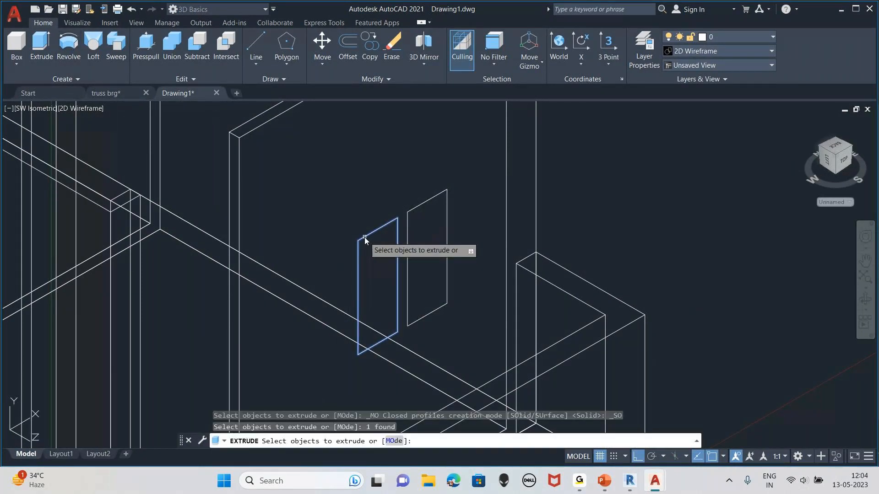
{"action": "key", "text": "Return"}
{"action": "left_click", "coordinate": [41, 46]}
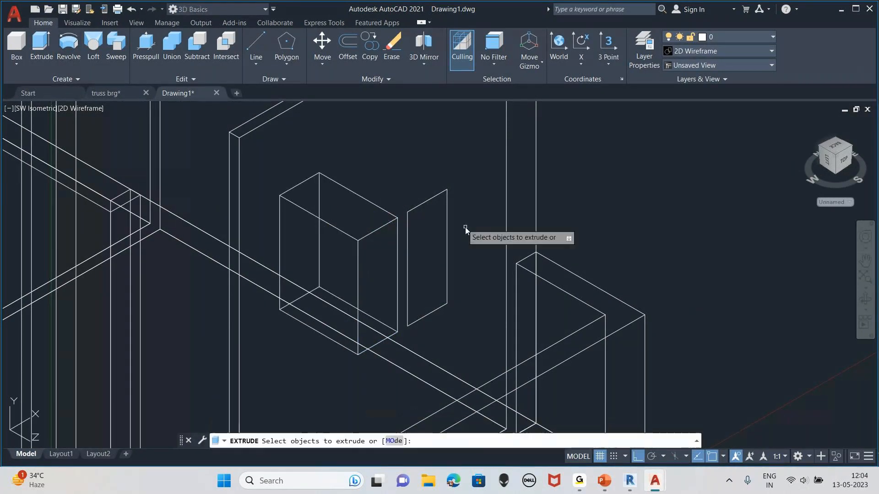
{"action": "left_click", "coordinate": [432, 198]}
{"action": "key", "text": "Return"}
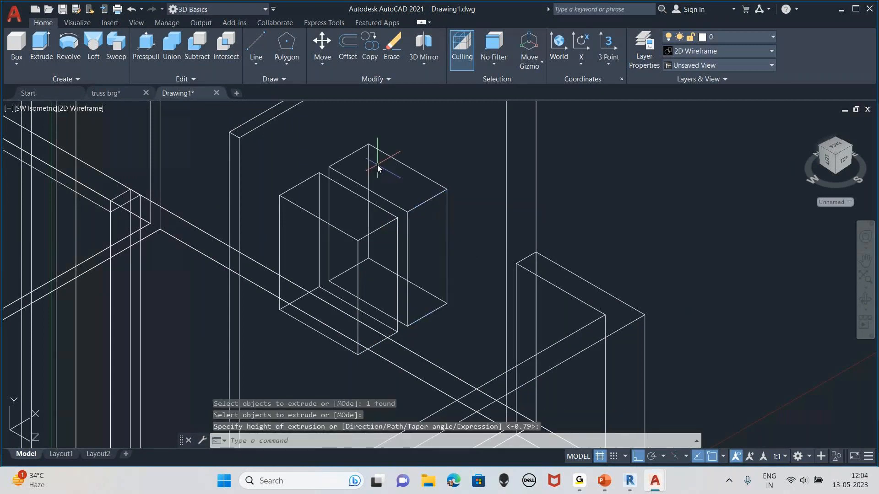
{"action": "key", "text": "Escape"}
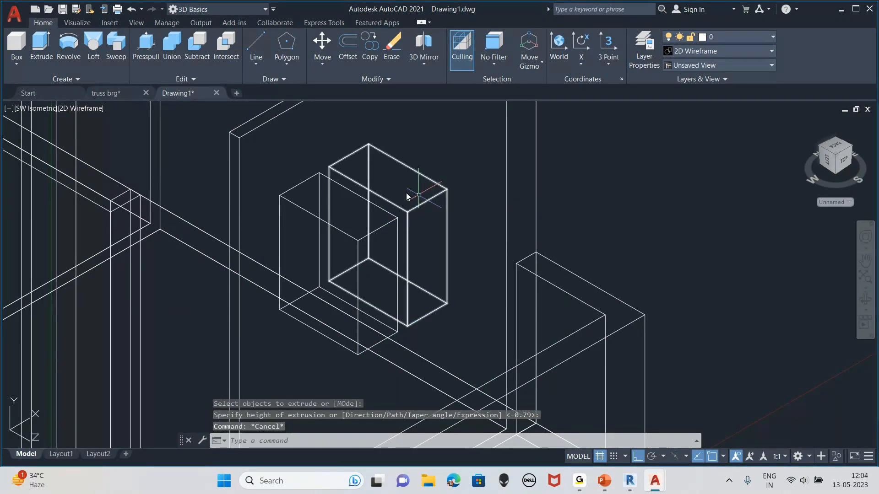
{"action": "left_click", "coordinate": [81, 108]}
{"action": "left_click", "coordinate": [130, 173]}
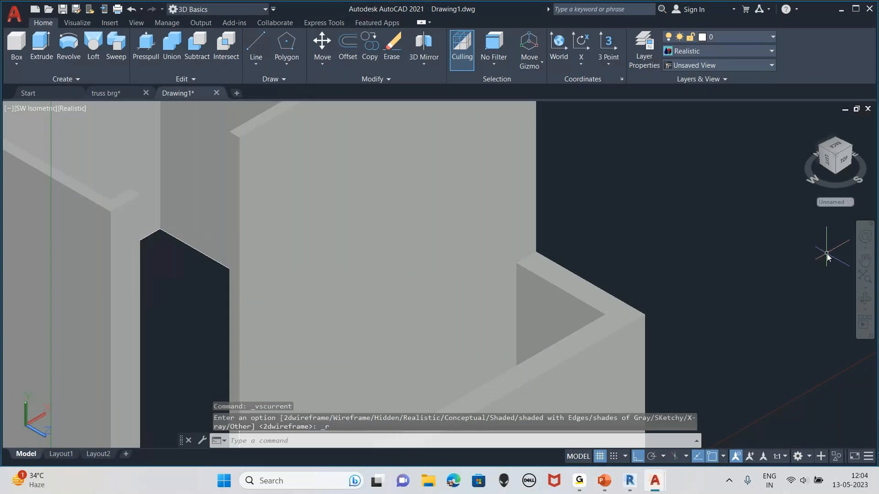
From the room side of the front wall, try to subtract the two extruded window boxes.
{"action": "left_click", "coordinate": [865, 298]}
{"action": "left_click_drag", "start_coordinate": [362, 249], "coordinate": [674, 308]}
{"action": "key", "text": "Escape"}
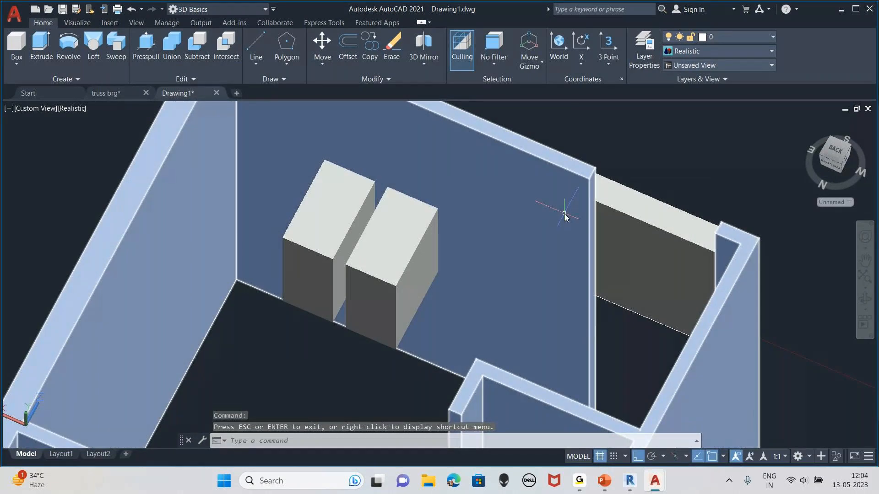
{"action": "left_click", "coordinate": [564, 207]}
{"action": "left_click", "coordinate": [197, 45]}
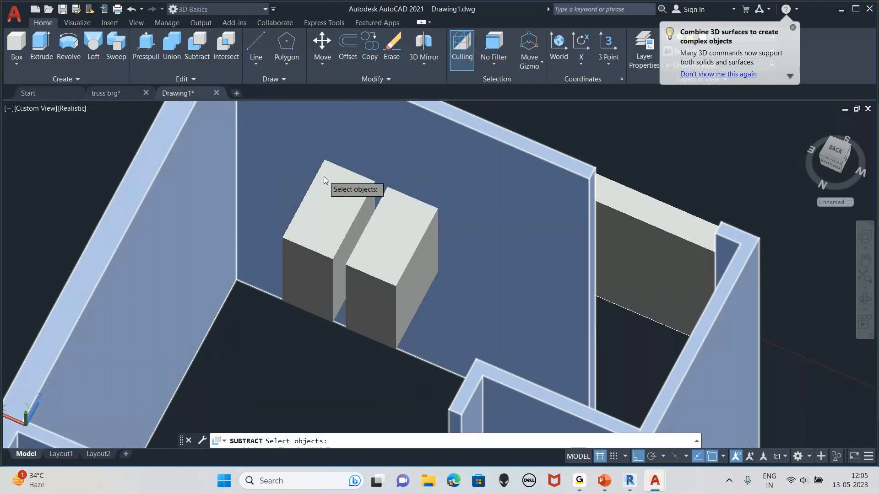
{"action": "left_click", "coordinate": [329, 191]}
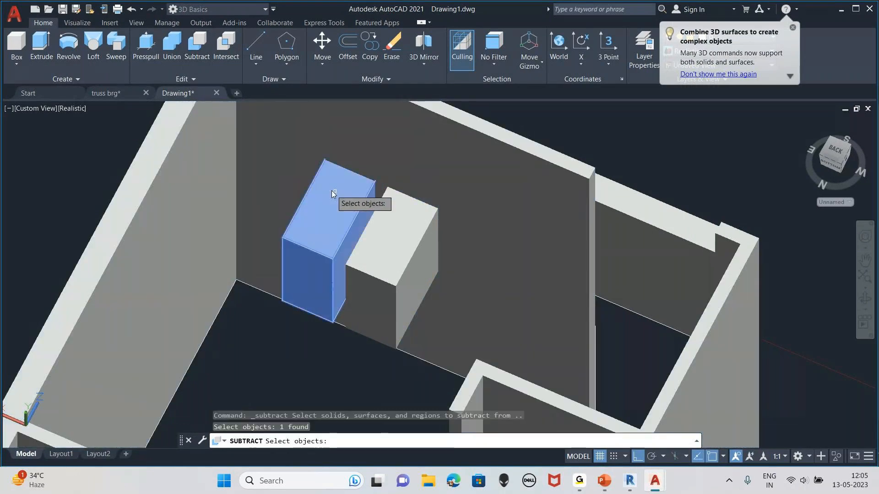
{"action": "left_click", "coordinate": [403, 210]}
{"action": "key", "text": "Return"}
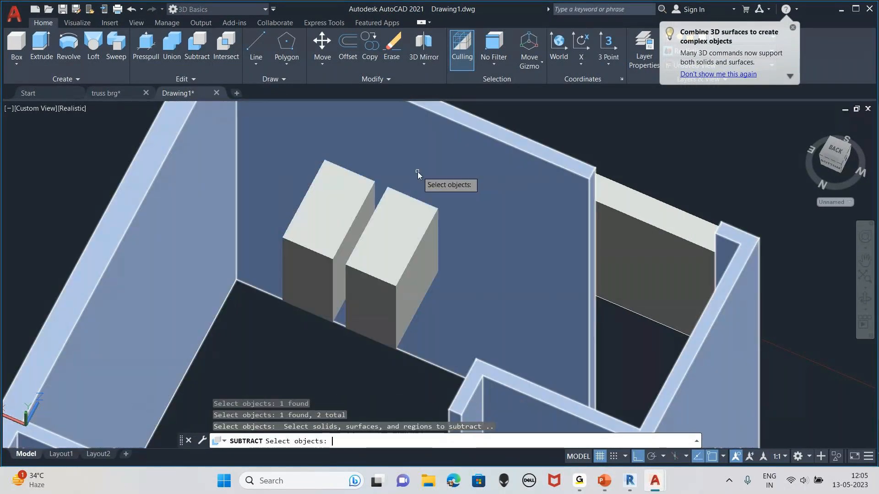
{"action": "left_click", "coordinate": [354, 202]}
{"action": "left_click", "coordinate": [415, 240]}
{"action": "key", "text": "Return"}
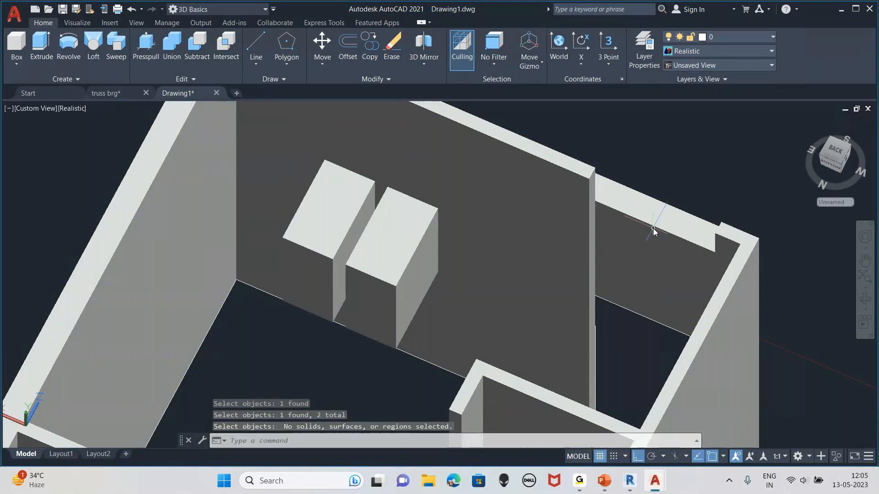
Subtract both extruded window boxes from the house walls to cut the paired openings in the front wall.
{"action": "scroll", "coordinate": [797, 238], "scroll_direction": "down", "scroll_amount": 2}
{"action": "left_click", "coordinate": [864, 299]}
{"action": "left_click_drag", "start_coordinate": [733, 274], "coordinate": [542, 281]}
{"action": "key", "text": "Escape"}
{"action": "key", "text": "Escape"}
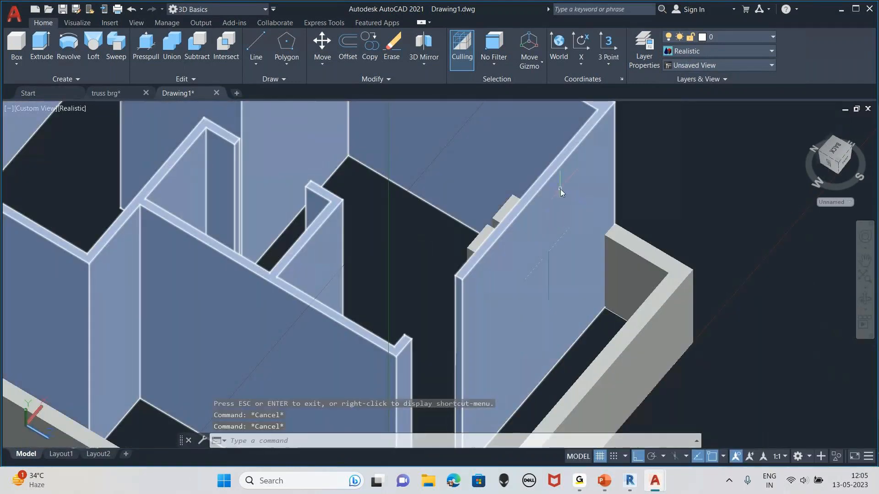
{"action": "left_click", "coordinate": [197, 43]}
{"action": "left_click", "coordinate": [572, 175]}
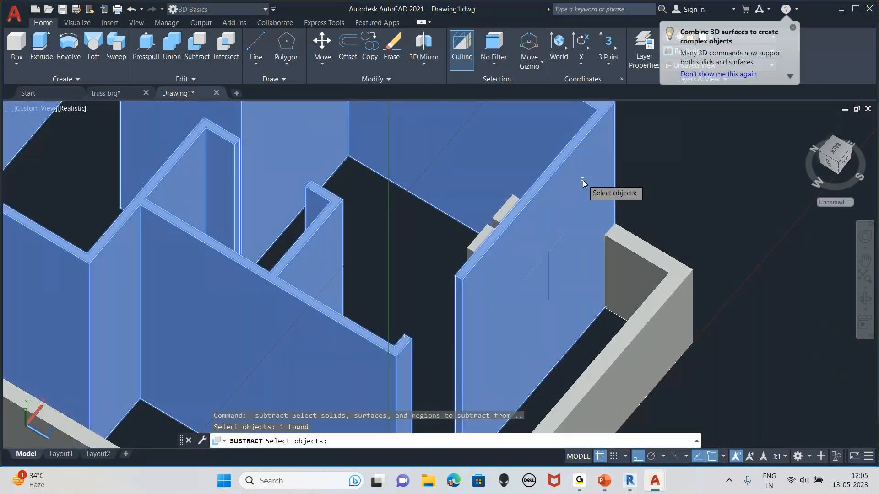
{"action": "key", "text": "Return"}
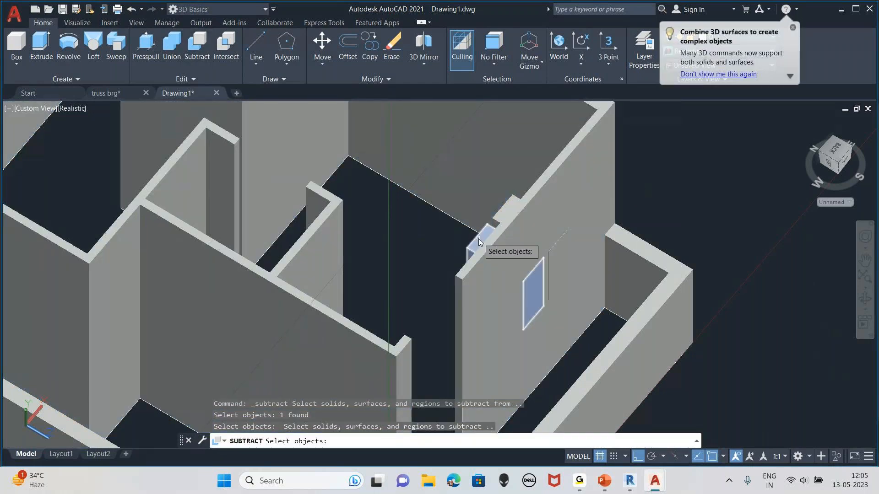
{"action": "left_click", "coordinate": [478, 238]}
{"action": "left_click", "coordinate": [552, 223]}
{"action": "key", "text": "Return"}
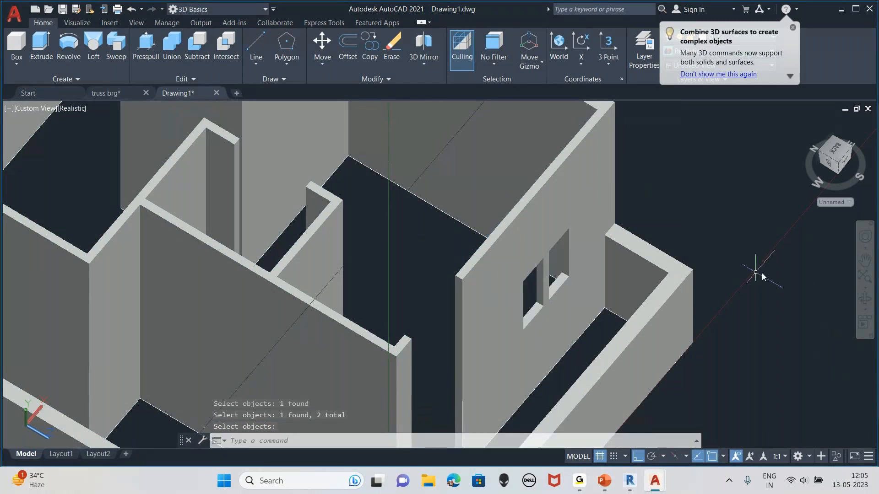
Examine the two window openings cut in the front wall from several angles.
{"action": "scroll", "coordinate": [709, 297], "scroll_direction": "up", "scroll_amount": 3}
{"action": "left_click", "coordinate": [865, 297]}
{"action": "left_click_drag", "start_coordinate": [573, 281], "coordinate": [374, 151]}
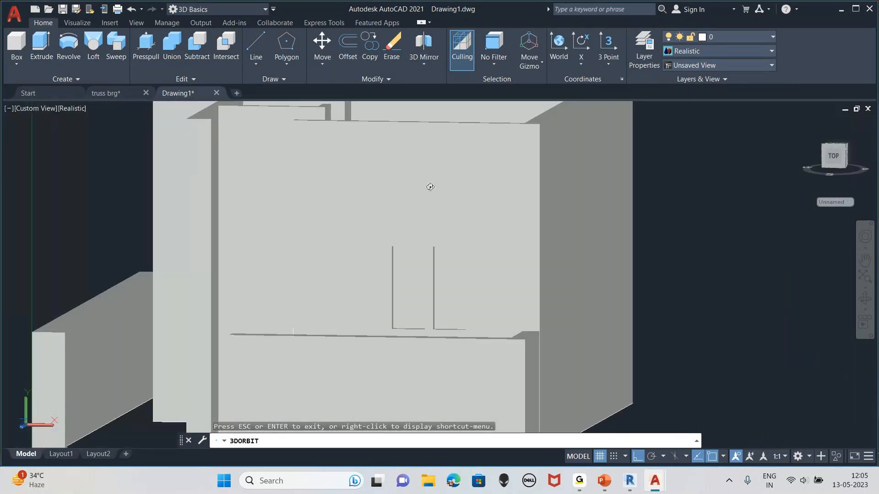
{"action": "left_click_drag", "start_coordinate": [275, 254], "coordinate": [297, 289]}
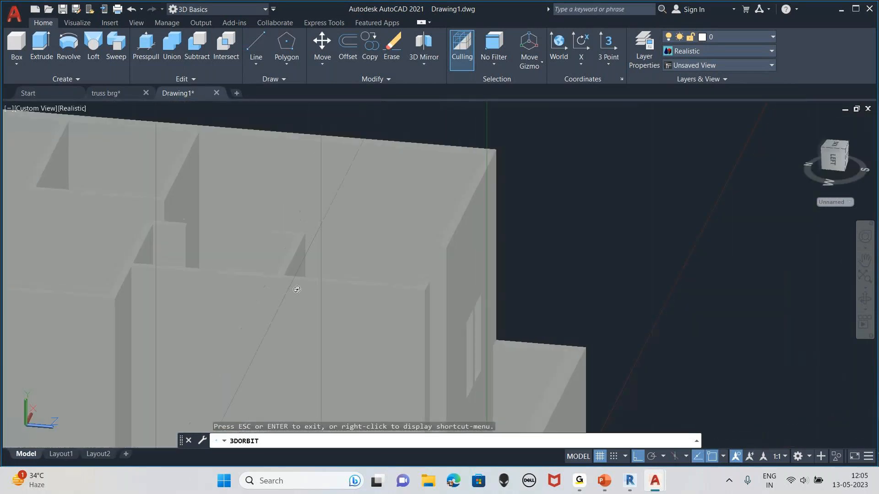
{"action": "left_click_drag", "start_coordinate": [530, 348], "coordinate": [491, 220]}
{"action": "middle_click_drag", "start_coordinate": [491, 220], "coordinate": [470, 247]}
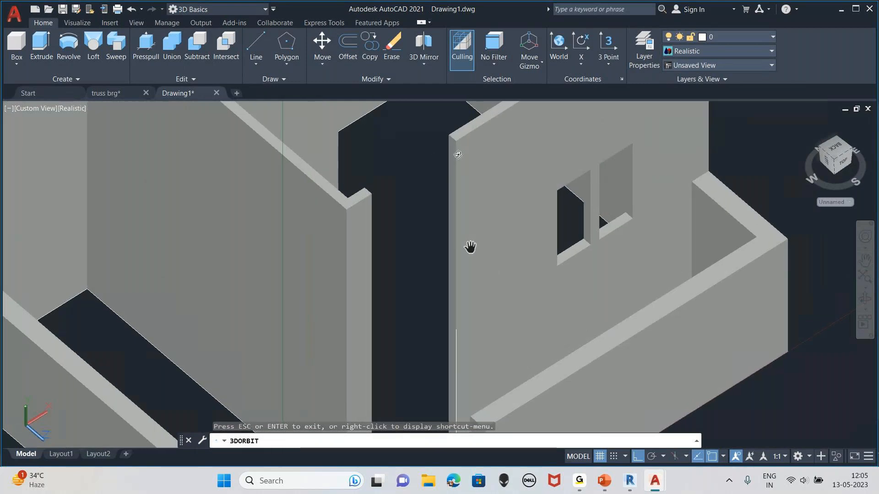
{"action": "left_click_drag", "start_coordinate": [451, 204], "coordinate": [487, 227]}
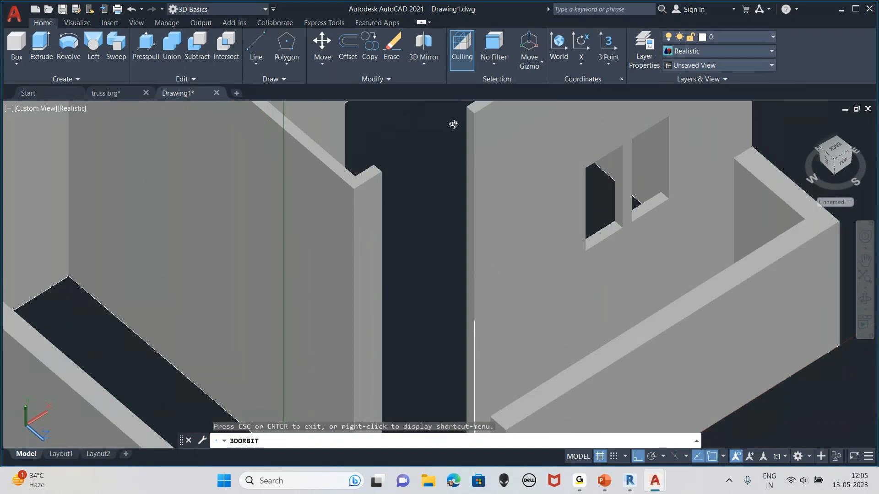
{"action": "left_click_drag", "start_coordinate": [432, 173], "coordinate": [448, 206]}
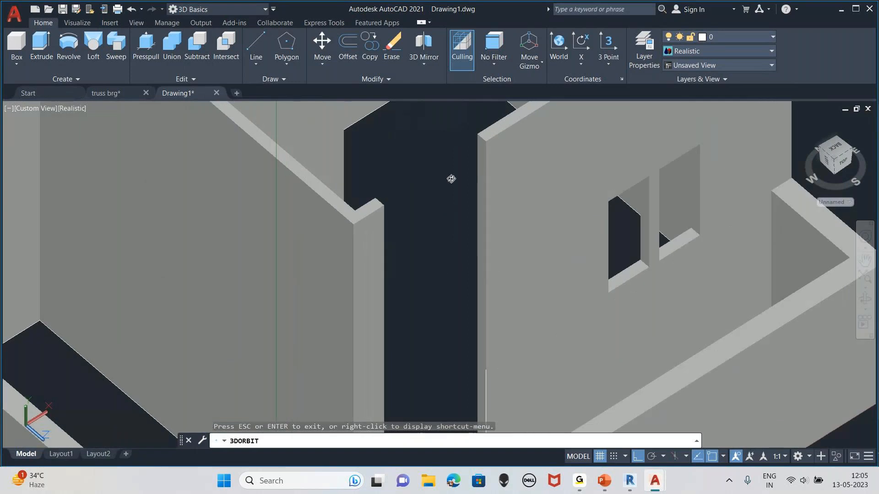
{"action": "middle_click_drag", "start_coordinate": [453, 178], "coordinate": [442, 235]}
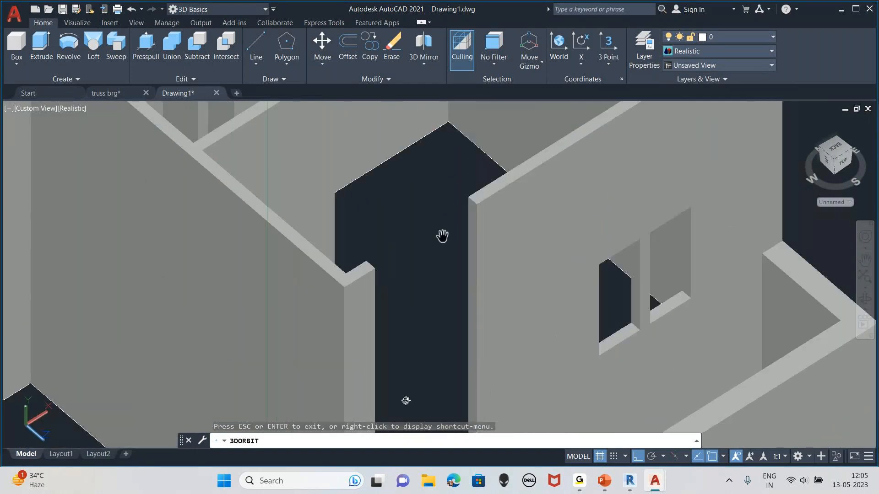
{"action": "middle_click_drag", "start_coordinate": [442, 235], "coordinate": [472, 220]}
{"action": "key", "text": "Escape"}
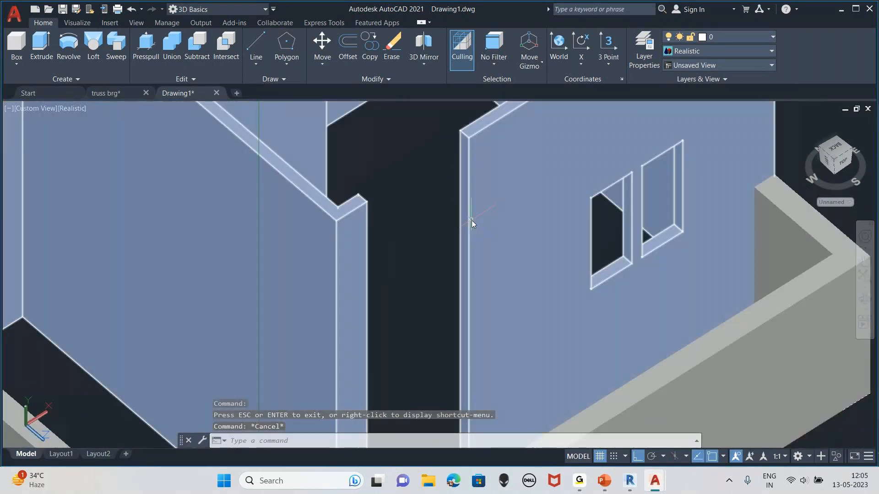
Display the model in the 2D Wireframe visual style.
{"action": "left_click", "coordinate": [72, 112]}
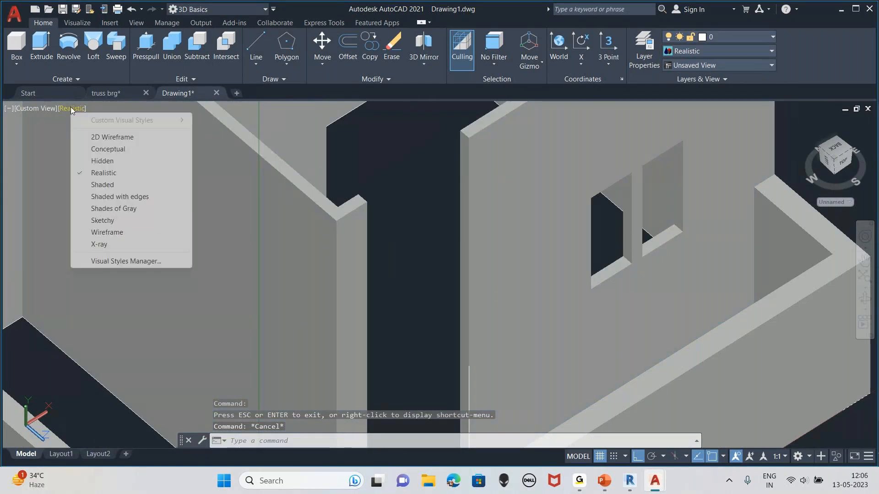
{"action": "left_click", "coordinate": [113, 137]}
Try a rectangle between the upper wall corners on both sides of the door gap, and delete it.
{"action": "type", "text": "rect"}
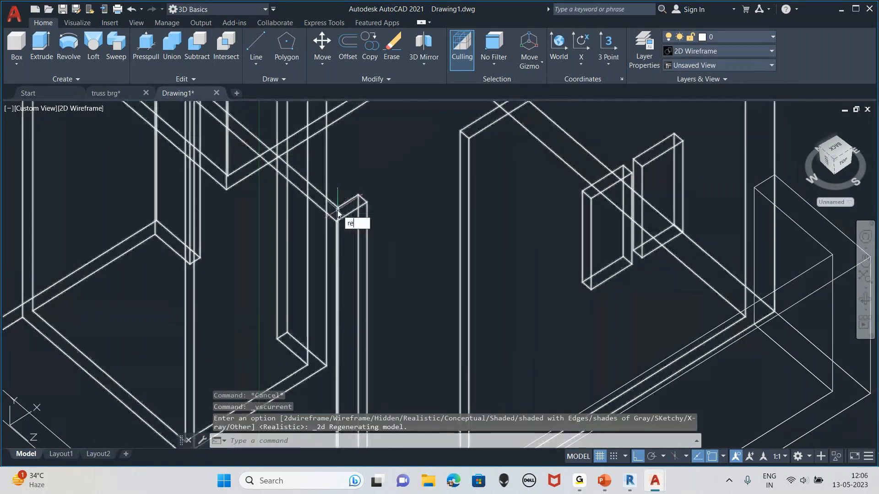
{"action": "key", "text": "Return"}
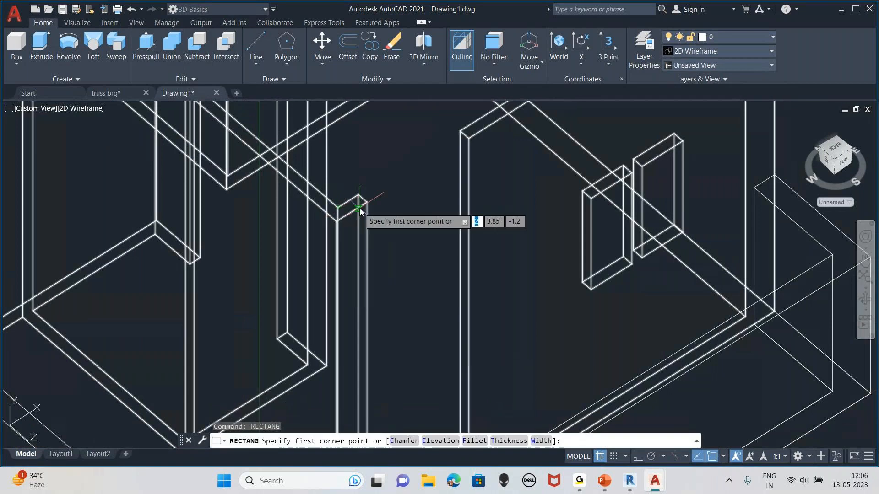
{"action": "left_click", "coordinate": [367, 204]}
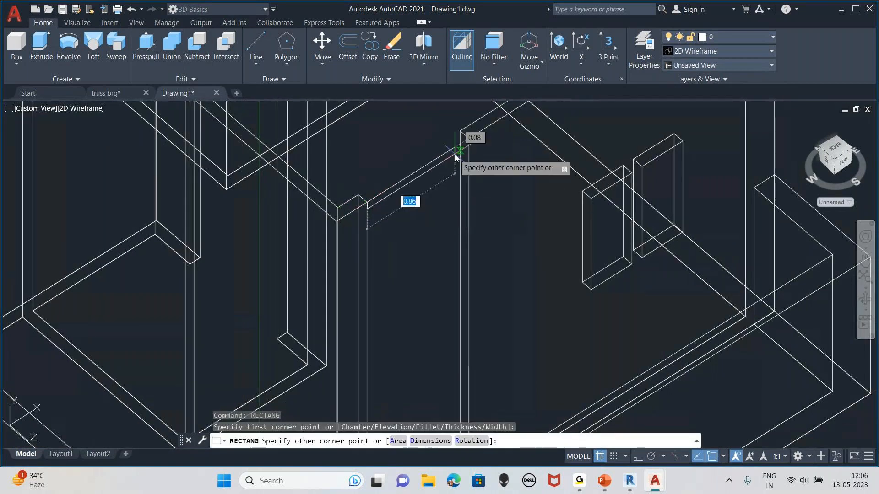
{"action": "left_click", "coordinate": [464, 149]}
{"action": "left_click", "coordinate": [424, 166]}
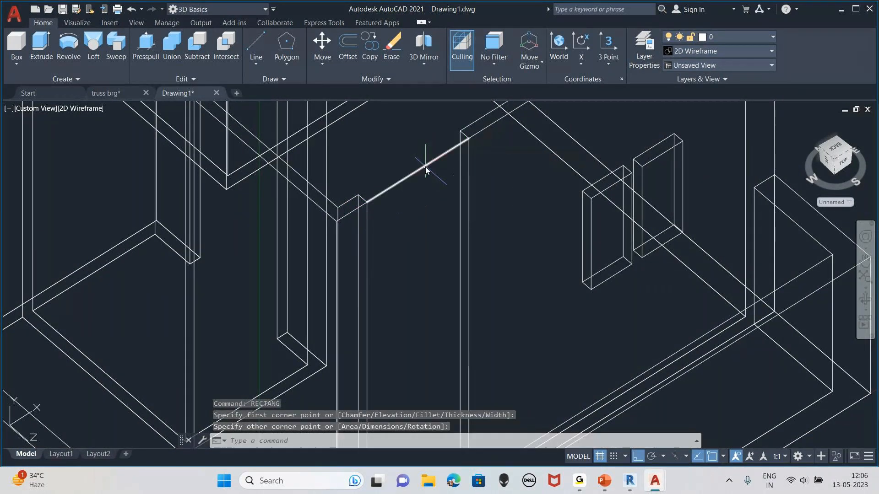
{"action": "key", "text": "Delete"}
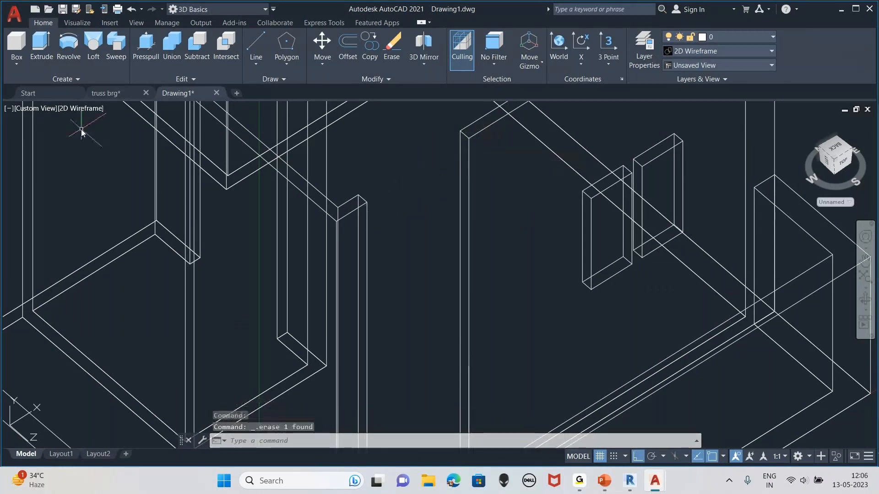
Draw a rectangle 1 wide and 1.5 high from the upper wall corner across the front door gap.
{"action": "type", "text": "rec"}
{"action": "key", "text": "Return"}
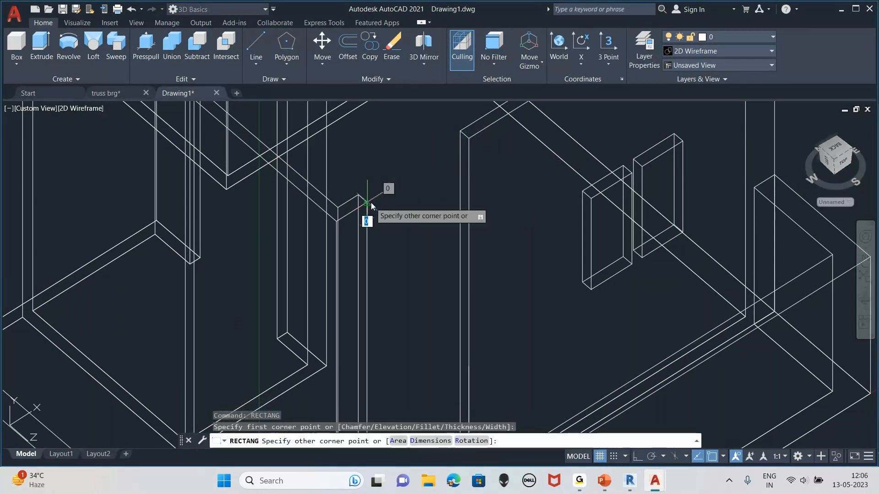
{"action": "left_click", "coordinate": [370, 202]}
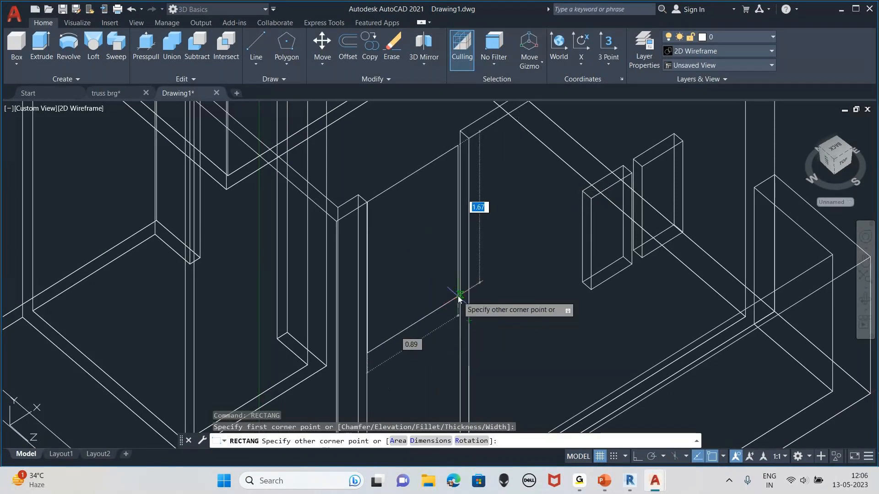
{"action": "key", "text": "Tab"}
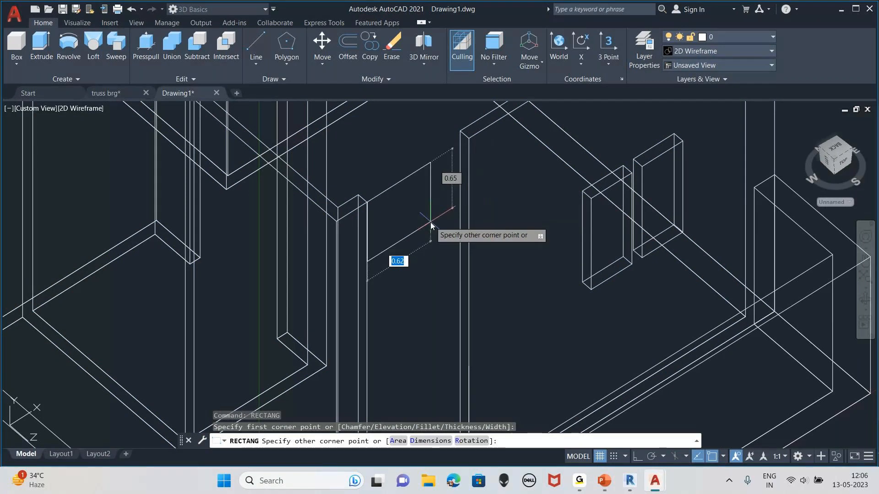
{"action": "type", "text": "1"}
{"action": "key", "text": "Tab"}
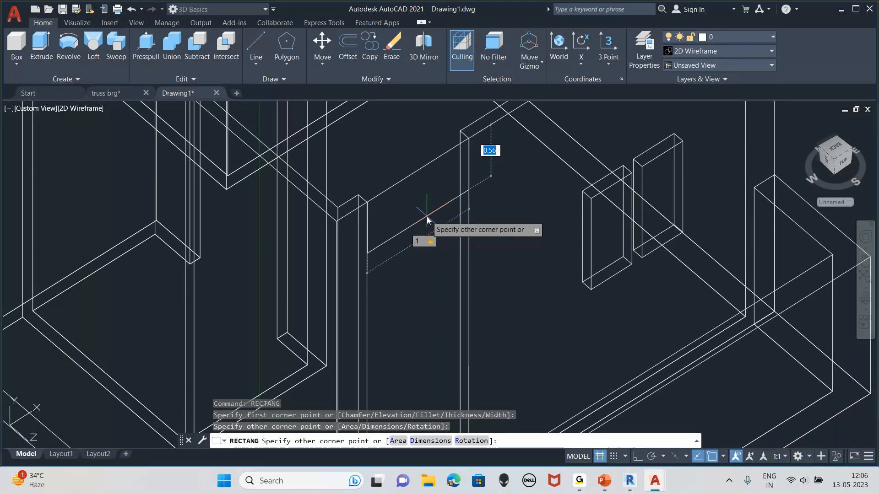
{"action": "scroll", "coordinate": [427, 216], "scroll_direction": "down", "scroll_amount": 2}
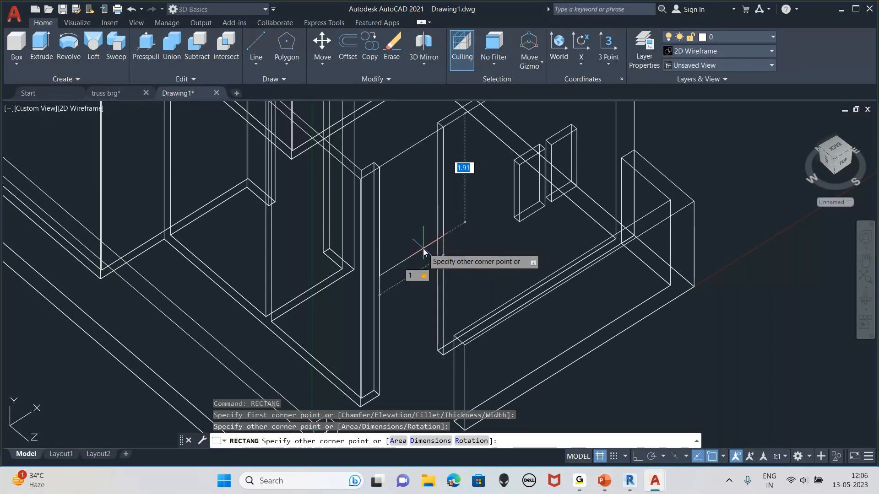
{"action": "type", "text": "1.5"}
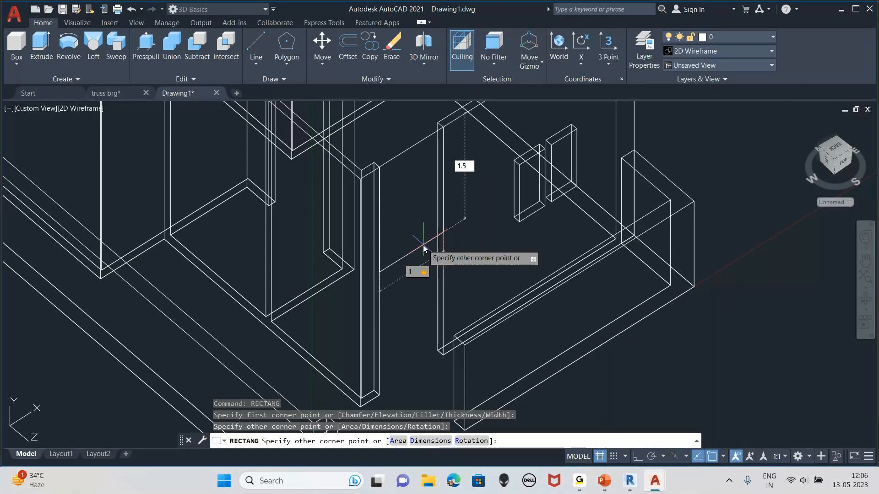
{"action": "key", "text": "Return"}
Extrude the rectangle above the front door opening by 0.1 and display the model in the Realistic visual style.
{"action": "left_click", "coordinate": [864, 299]}
{"action": "mouse_move", "coordinate": [589, 270]}
{"action": "left_mouse_down"}
{"action": "mouse_move", "coordinate": [518, 198]}
{"action": "mouse_move", "coordinate": [573, 257]}
{"action": "mouse_move", "coordinate": [579, 286]}
{"action": "left_mouse_up"}
{"action": "key", "text": "Escape"}
{"action": "left_click", "coordinate": [397, 189]}
{"action": "type", "text": "EXt"}
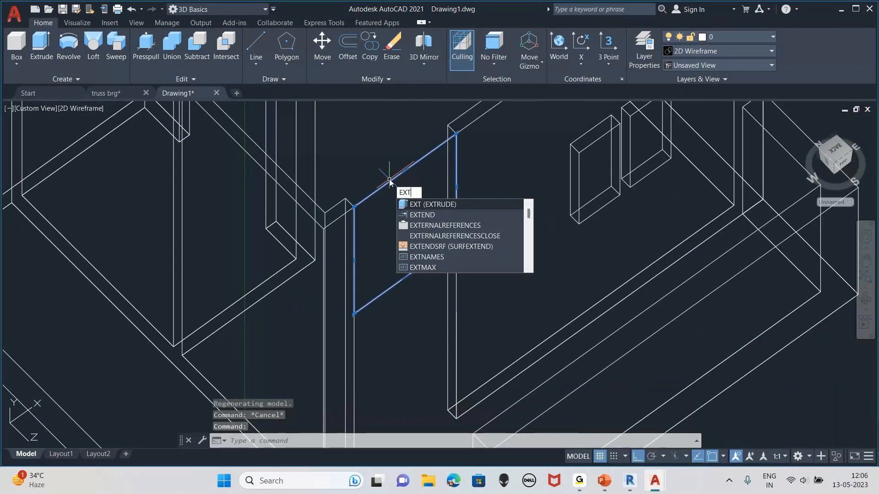
{"action": "key", "text": "Return"}
{"action": "type", "text": ".1"}
{"action": "key", "text": "Return"}
{"action": "key", "text": "Escape"}
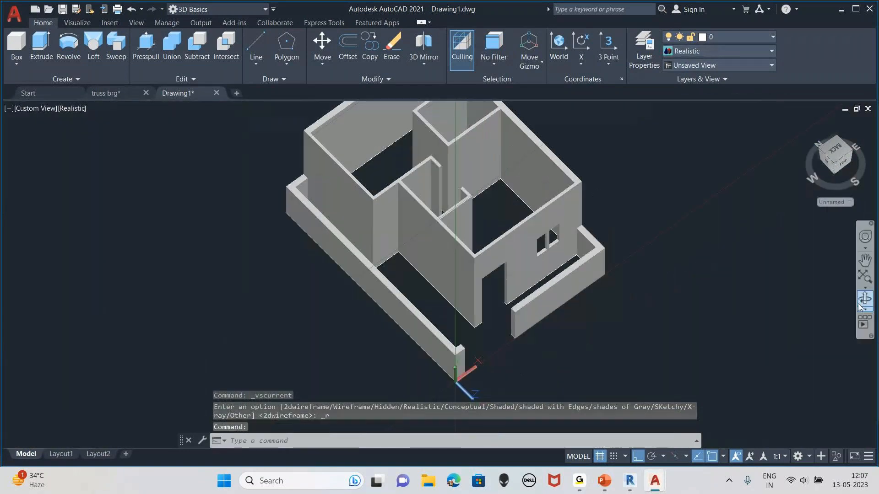
Examine the house's interior walls, front door opening and windows from several angles.
{"action": "left_click", "coordinate": [864, 300]}
{"action": "left_click_drag", "start_coordinate": [594, 317], "coordinate": [427, 315]}
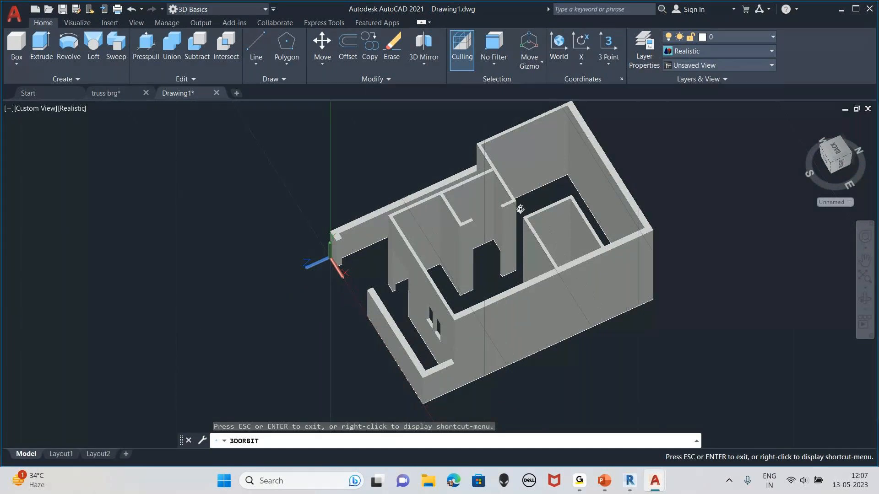
{"action": "scroll", "coordinate": [492, 231], "scroll_direction": "up", "scroll_amount": 3}
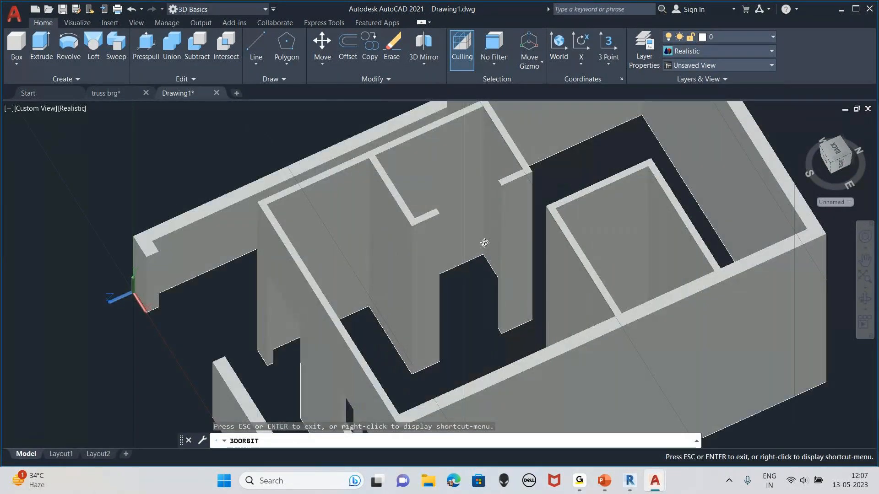
{"action": "scroll", "coordinate": [489, 190], "scroll_direction": "up", "scroll_amount": 2}
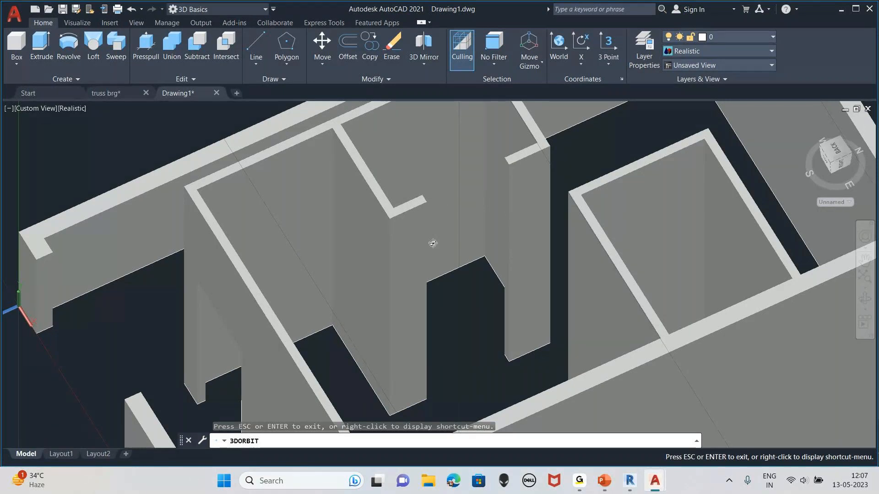
{"action": "middle_click_drag", "start_coordinate": [451, 335], "coordinate": [406, 325]}
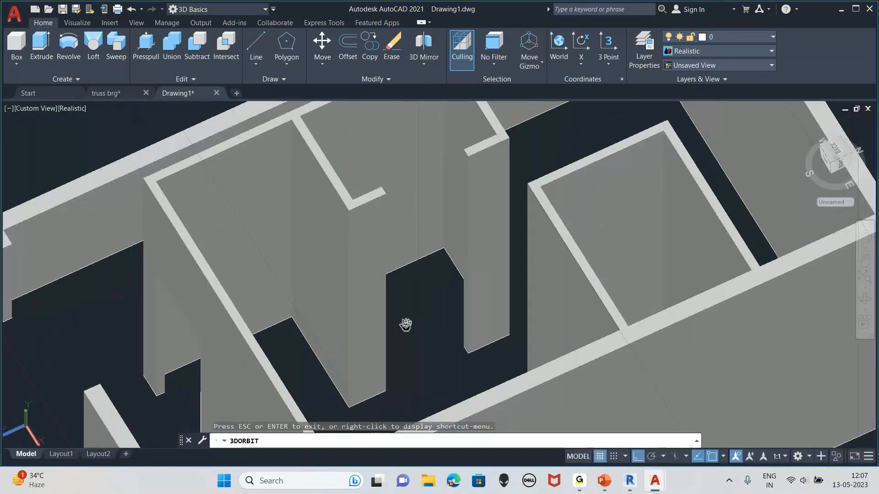
{"action": "scroll", "coordinate": [406, 326], "scroll_direction": "down", "scroll_amount": 1}
{"action": "left_click_drag", "start_coordinate": [406, 325], "coordinate": [525, 240]}
{"action": "left_click_drag", "start_coordinate": [547, 239], "coordinate": [506, 220]}
{"action": "key", "text": "Escape"}
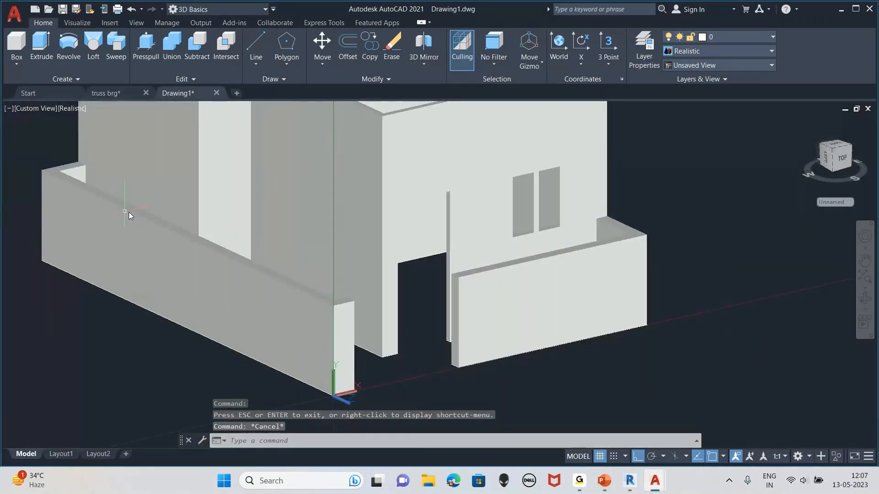
In the Top view, draw a rectangle covering the full outer footprint of the boundary walls, starting from their upper-left outer corner.
{"action": "left_click", "coordinate": [45, 110]}
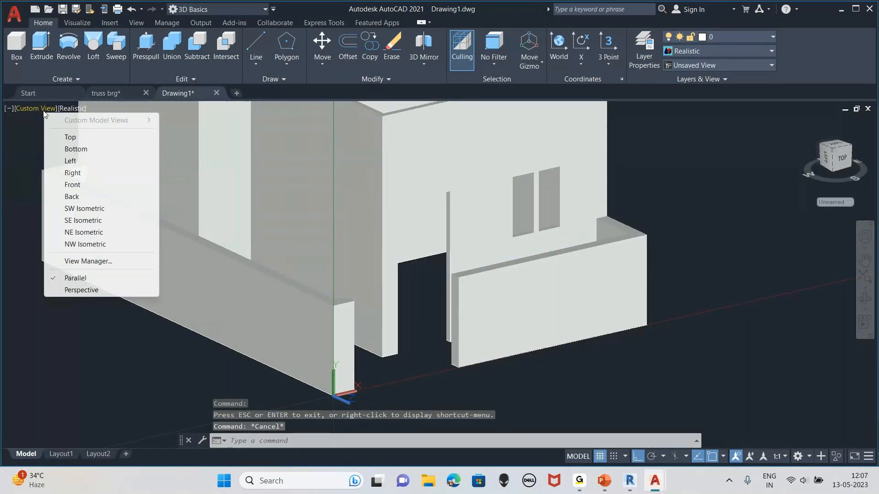
{"action": "left_click", "coordinate": [64, 137]}
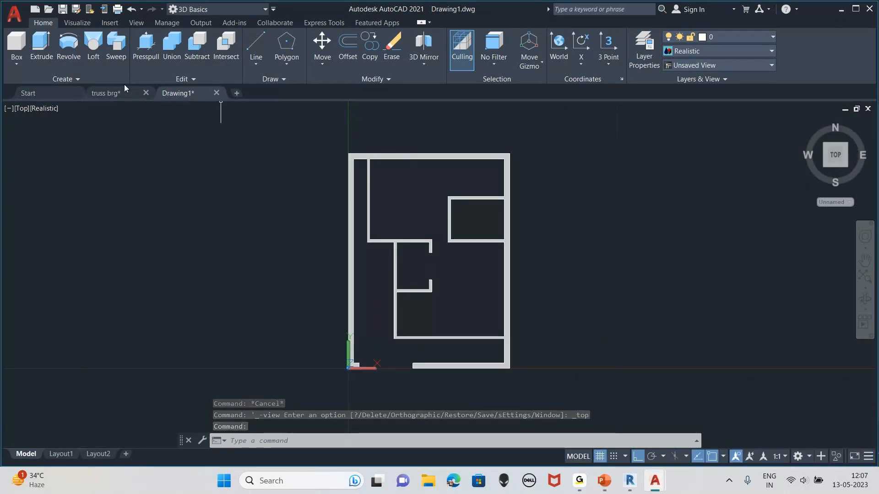
{"action": "type", "text": "rect"}
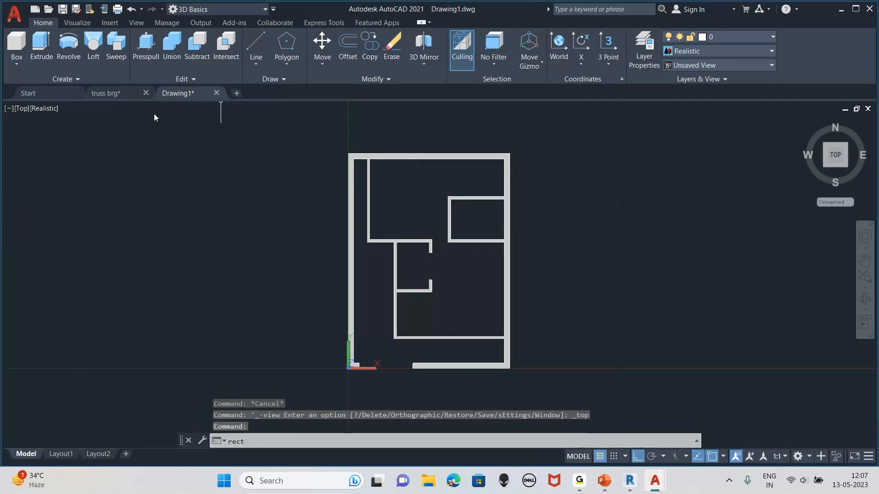
{"action": "key", "text": "Return"}
{"action": "left_click", "coordinate": [348, 155]}
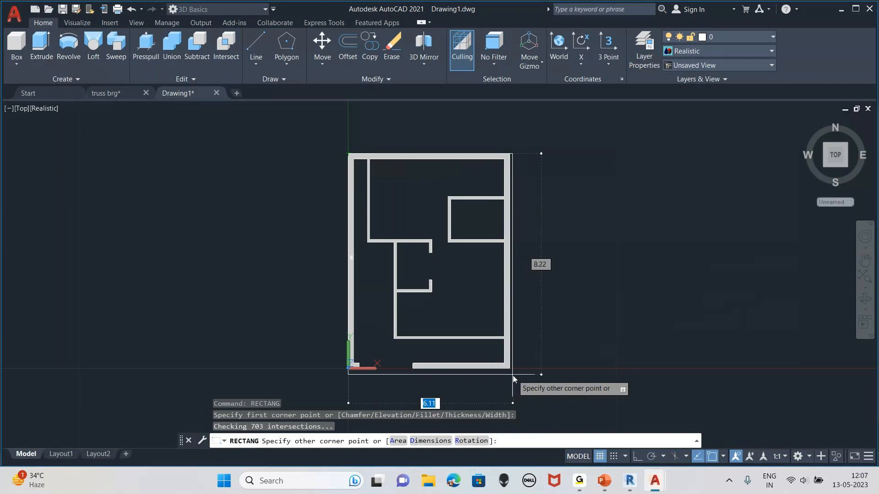
{"action": "key", "text": "Escape"}
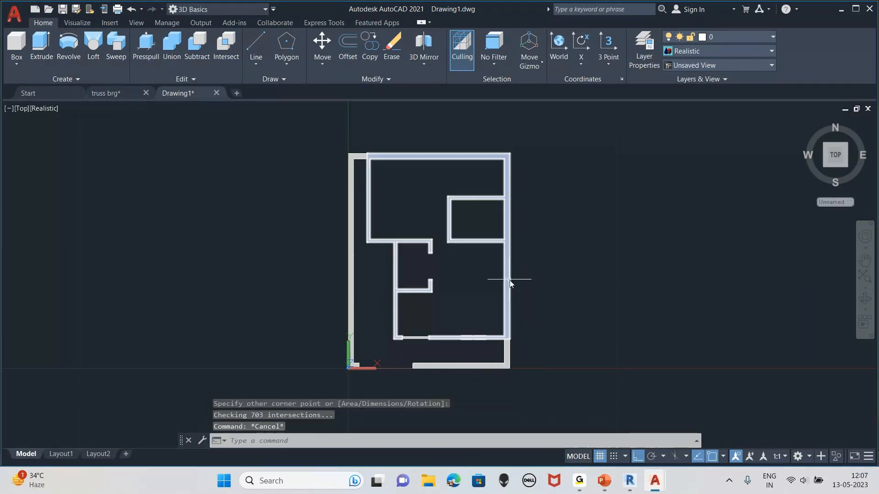
In the SW Isometric view, extrude the footprint rectangle 0.1 downward beneath the walls as a floor slab.
{"action": "left_click", "coordinate": [22, 109]}
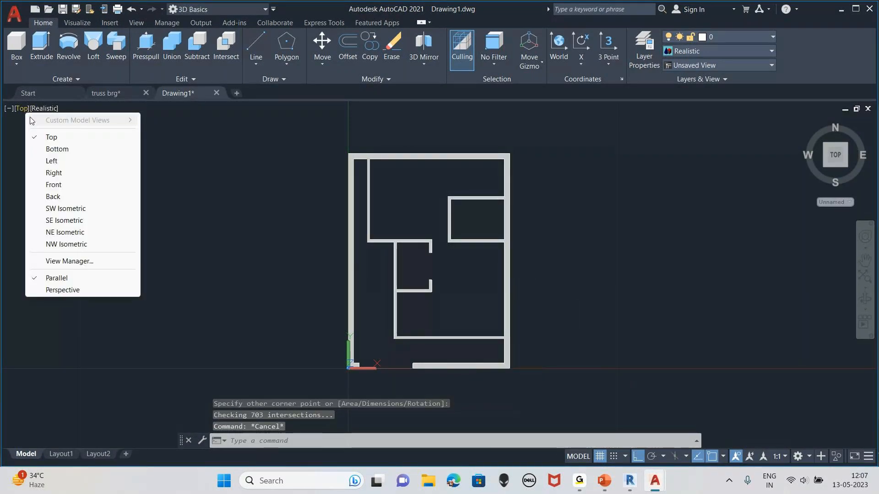
{"action": "left_click", "coordinate": [68, 207]}
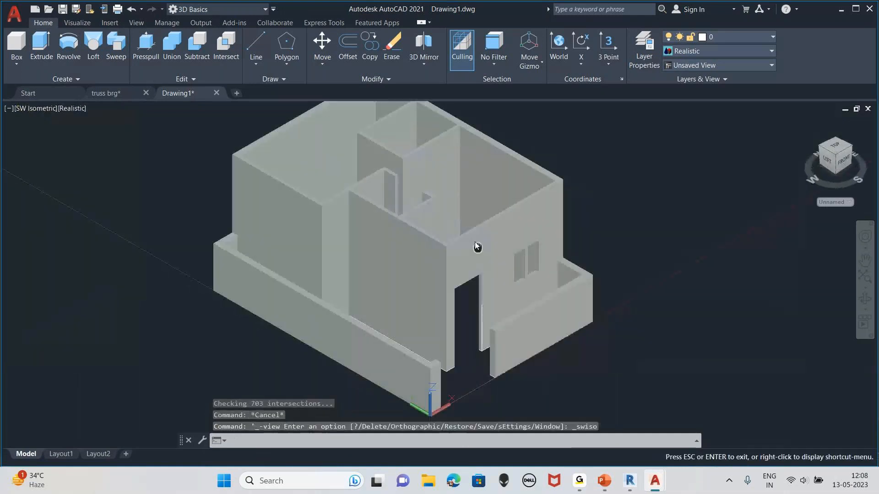
{"action": "scroll", "coordinate": [460, 311], "scroll_direction": "up", "scroll_amount": 6}
{"action": "left_click", "coordinate": [466, 354]}
{"action": "middle_click_drag", "start_coordinate": [565, 384], "coordinate": [564, 323]}
{"action": "type", "text": "ext"}
{"action": "key", "text": "Return"}
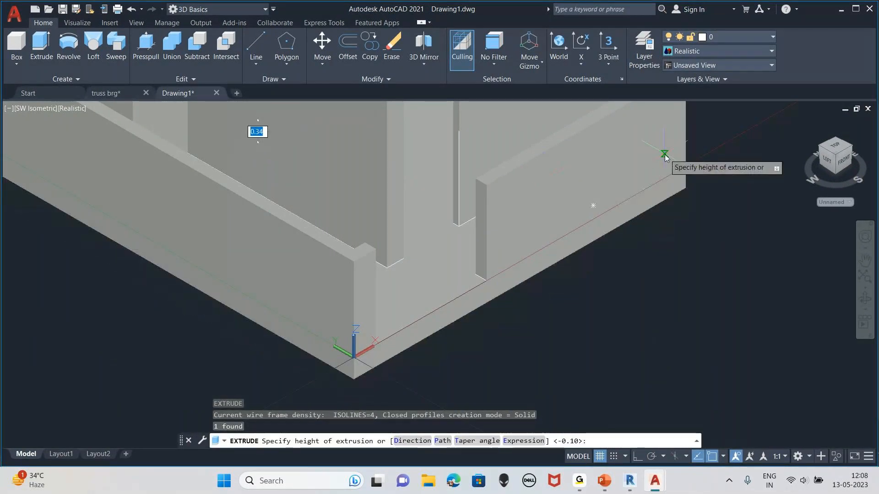
{"action": "type", "text": ".1"}
{"action": "key", "text": "Return"}
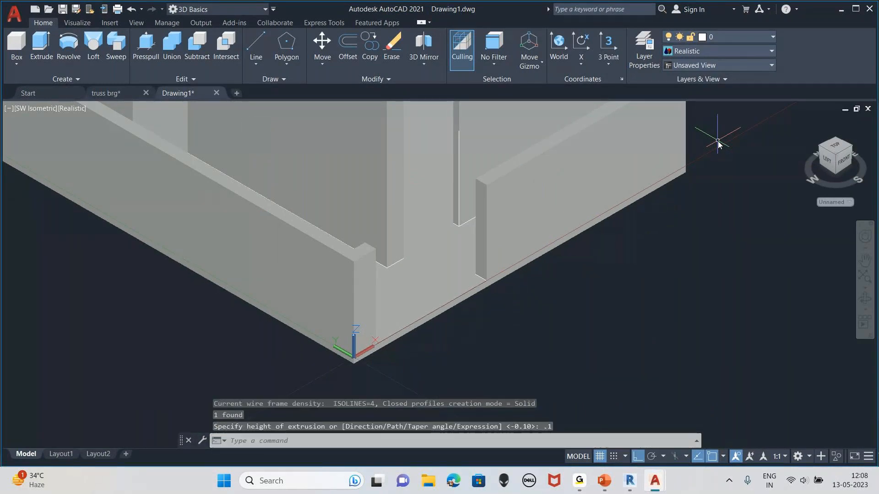
Examine the floor slab, boundary walls, door opening and windows of the house from several angles.
{"action": "scroll", "coordinate": [718, 145], "scroll_direction": "down", "scroll_amount": 4}
{"action": "middle_click_drag", "start_coordinate": [699, 231], "coordinate": [620, 329]}
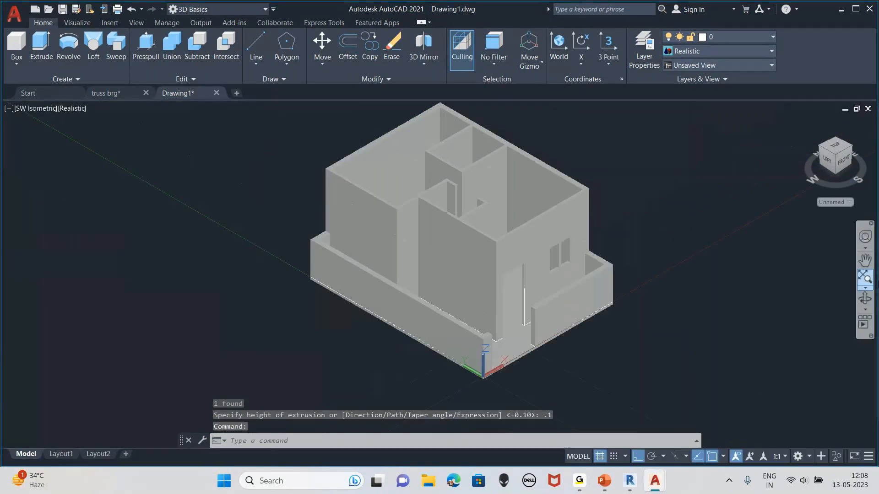
{"action": "left_click", "coordinate": [865, 299]}
{"action": "left_click_drag", "start_coordinate": [708, 294], "coordinate": [416, 99]}
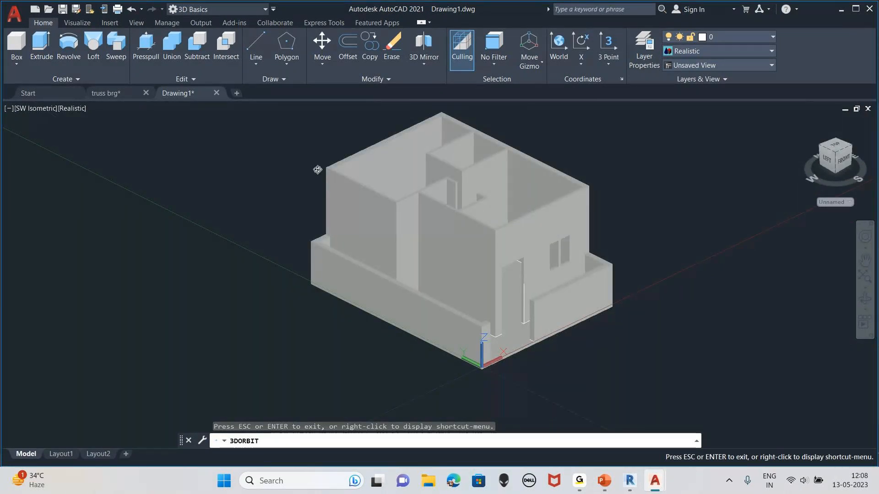
{"action": "scroll", "coordinate": [504, 339], "scroll_direction": "up", "scroll_amount": 6}
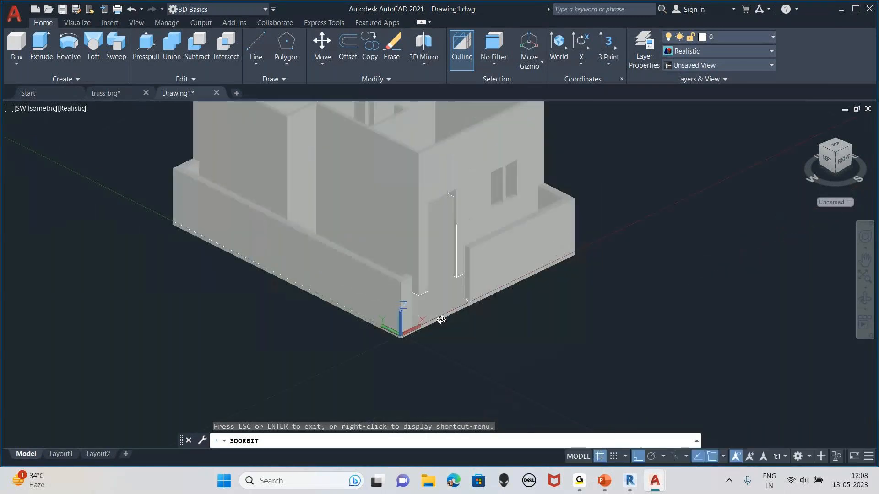
{"action": "middle_click_drag", "start_coordinate": [483, 263], "coordinate": [487, 285]}
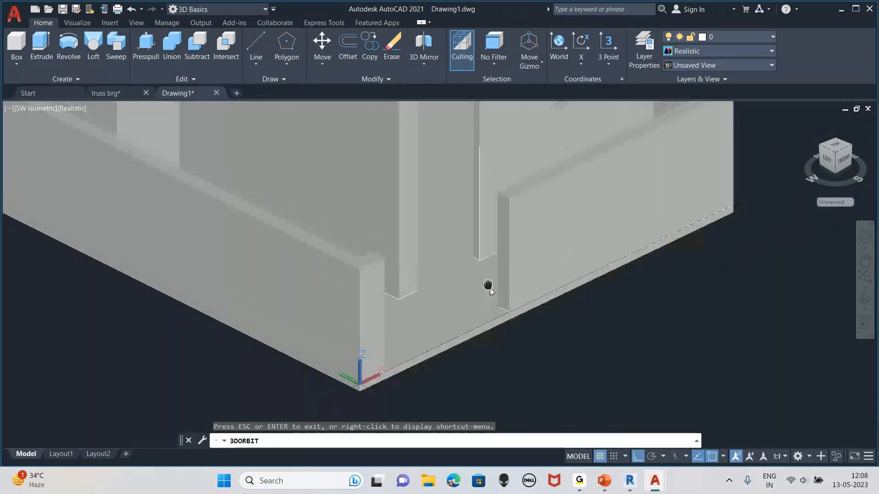
{"action": "scroll", "coordinate": [490, 288], "scroll_direction": "down", "scroll_amount": 1}
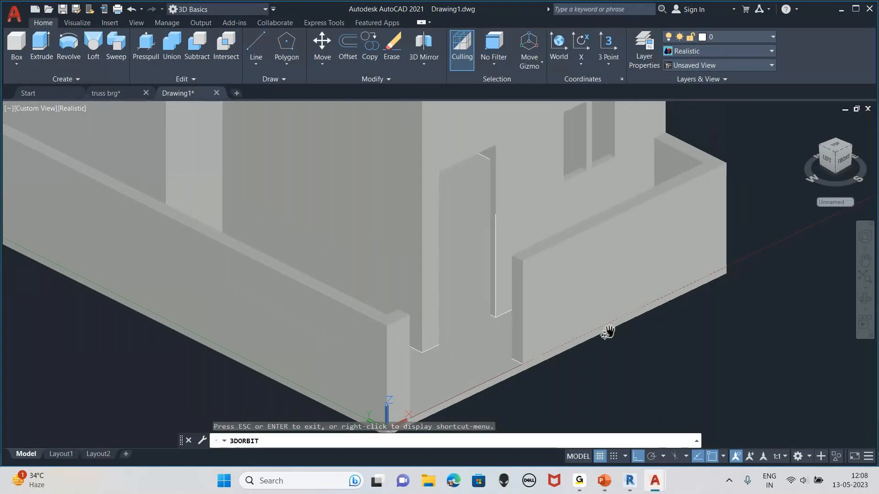
{"action": "middle_click_drag", "start_coordinate": [608, 330], "coordinate": [550, 322], "text": "shift"}
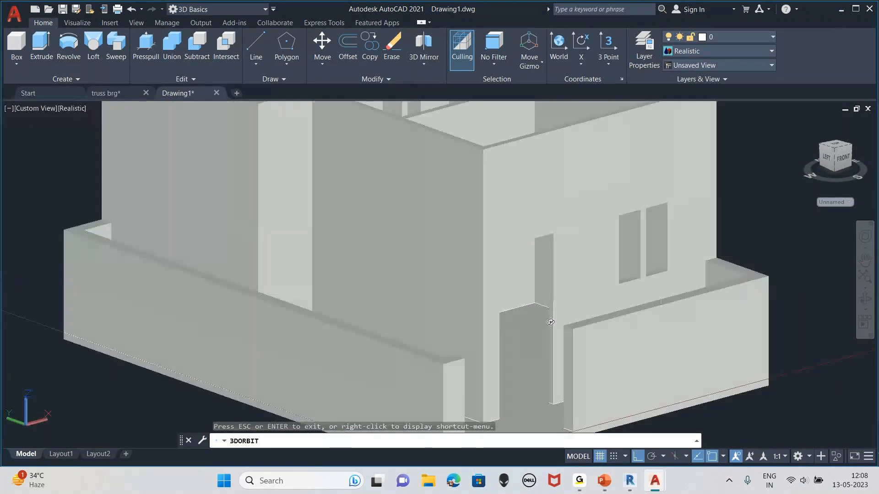
{"action": "middle_click_drag", "start_coordinate": [540, 285], "coordinate": [506, 276], "text": "shift"}
{"action": "scroll", "coordinate": [513, 262], "scroll_direction": "down", "scroll_amount": 1}
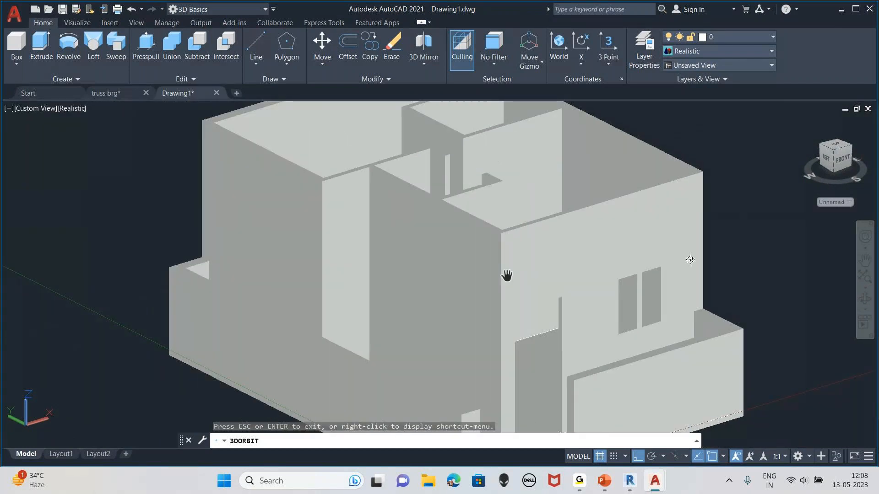
{"action": "middle_click_drag", "start_coordinate": [735, 256], "coordinate": [680, 249]}
{"action": "scroll", "coordinate": [677, 247], "scroll_direction": "down", "scroll_amount": 1}
{"action": "left_click_drag", "start_coordinate": [655, 254], "coordinate": [602, 245]}
{"action": "middle_click_drag", "start_coordinate": [602, 245], "coordinate": [525, 215]}
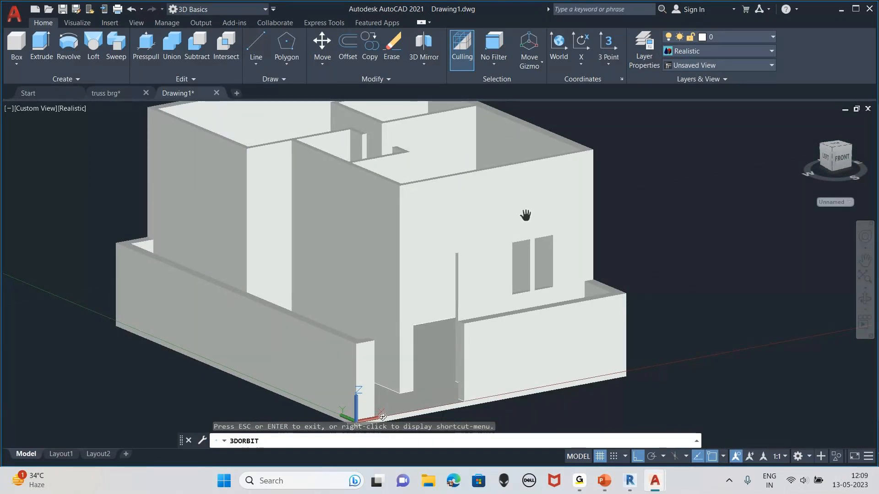
{"action": "middle_click_drag", "start_coordinate": [567, 332], "coordinate": [418, 356]}
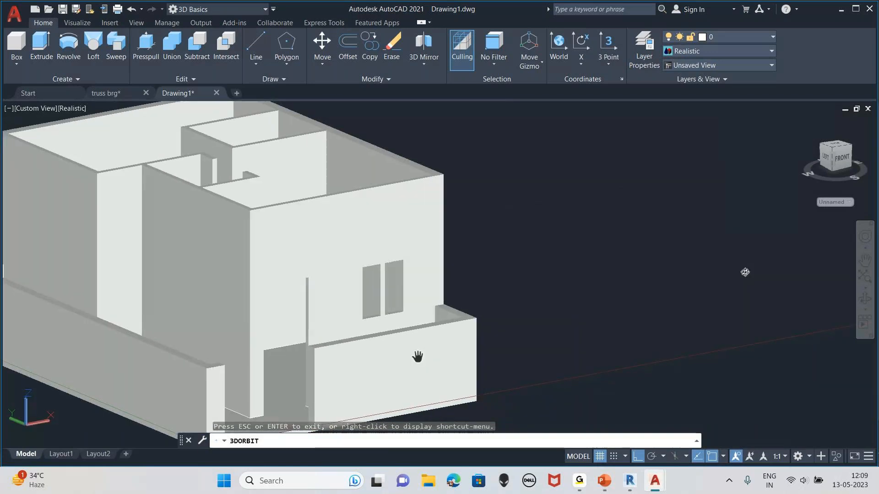
{"action": "middle_click_drag", "start_coordinate": [417, 295], "coordinate": [527, 235]}
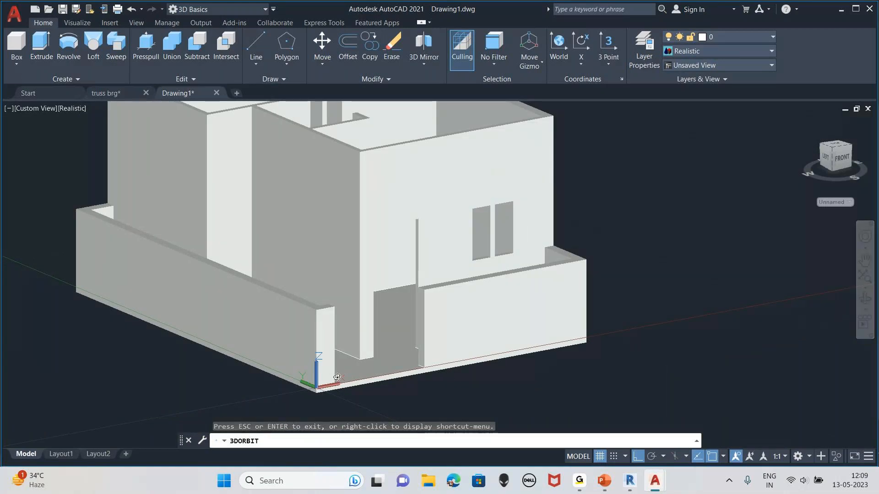
{"action": "scroll", "coordinate": [389, 346], "scroll_direction": "down", "scroll_amount": 1}
{"action": "middle_click_drag", "start_coordinate": [374, 277], "coordinate": [390, 339]}
{"action": "middle_click_drag", "start_coordinate": [604, 223], "coordinate": [608, 223]}
{"action": "left_click_drag", "start_coordinate": [608, 224], "coordinate": [2, 202]}
{"action": "middle_click_drag", "start_coordinate": [249, 255], "coordinate": [596, 225]}
{"action": "left_click_drag", "start_coordinate": [596, 225], "coordinate": [538, 243]}
{"action": "mouse_move", "coordinate": [542, 242]}
{"action": "middle_mouse_down"}
{"action": "mouse_move", "coordinate": [540, 231]}
{"action": "mouse_move", "coordinate": [526, 239]}
{"action": "middle_mouse_up"}
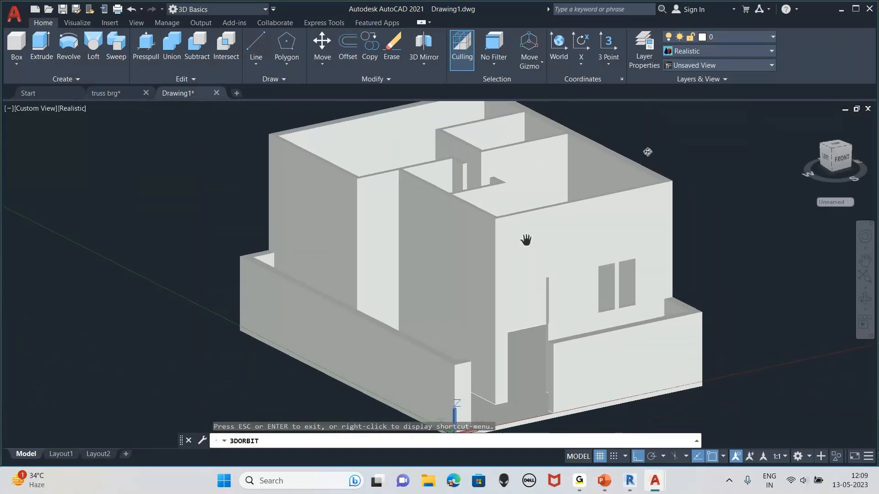
Switch to the PowerPoint presentation and advance to the Revit overview slide.
{"action": "left_click", "coordinate": [842, 10]}
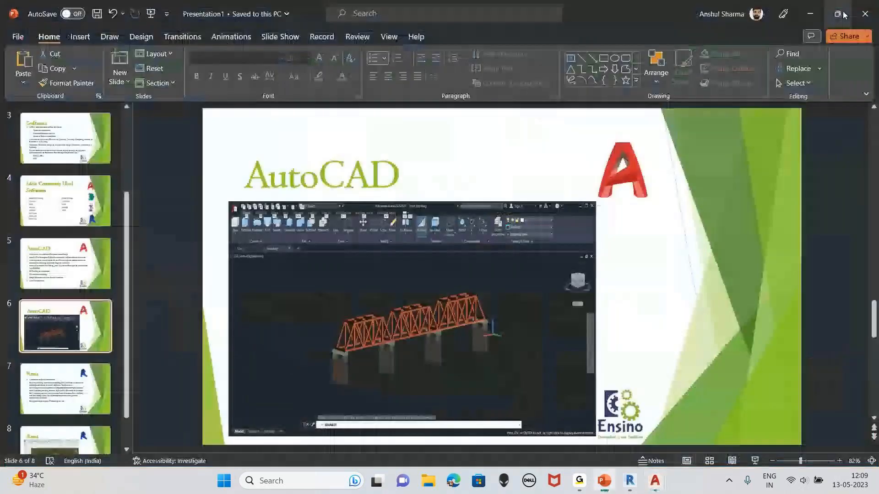
{"action": "mouse_move", "coordinate": [839, 14]}
{"action": "scroll", "coordinate": [188, 327], "scroll_direction": "down", "scroll_amount": 1}
{"action": "scroll", "coordinate": [490, 318], "scroll_direction": "down", "scroll_amount": 1}
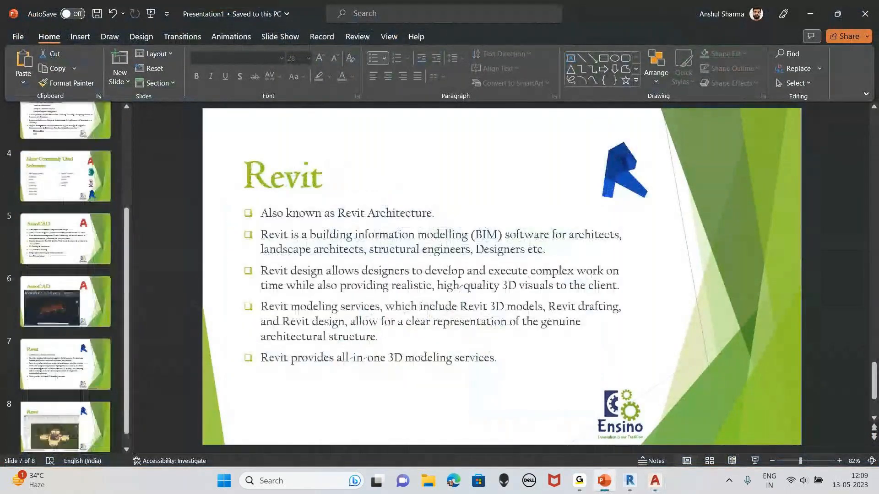
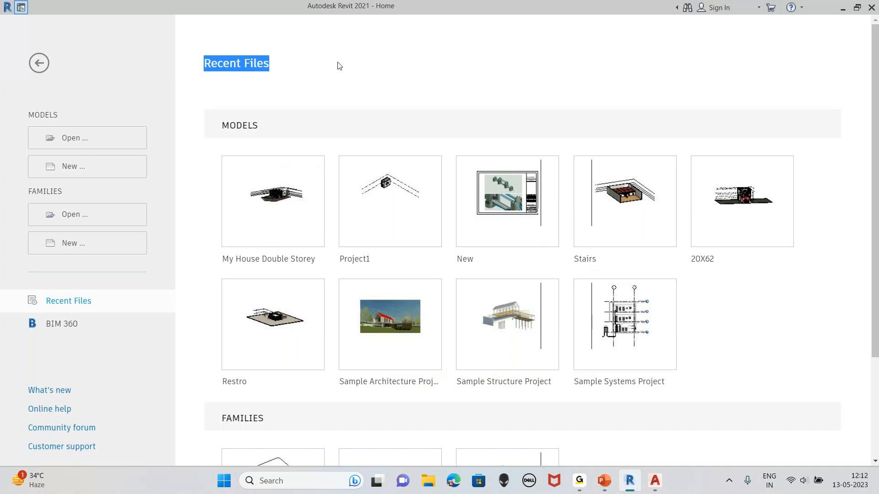
{"action": "left_click", "coordinate": [337, 66]}
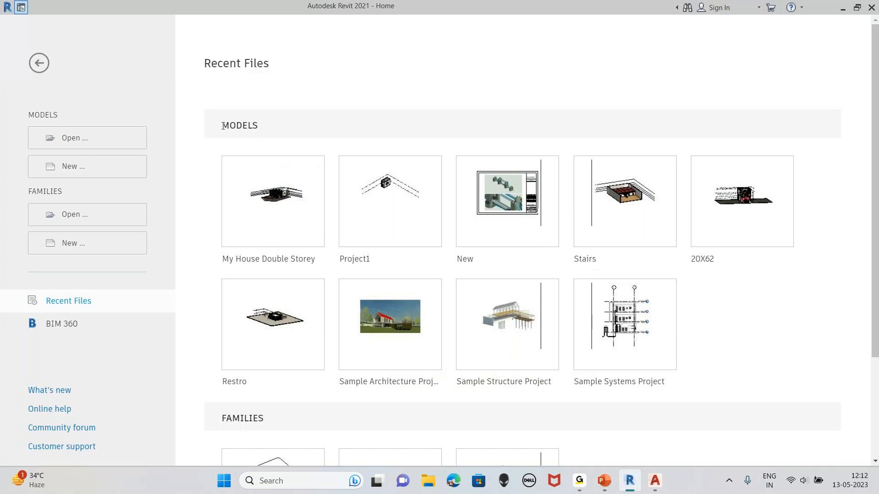
{"action": "left_click_drag", "start_coordinate": [223, 126], "coordinate": [257, 125]}
{"action": "left_click", "coordinate": [290, 114]}
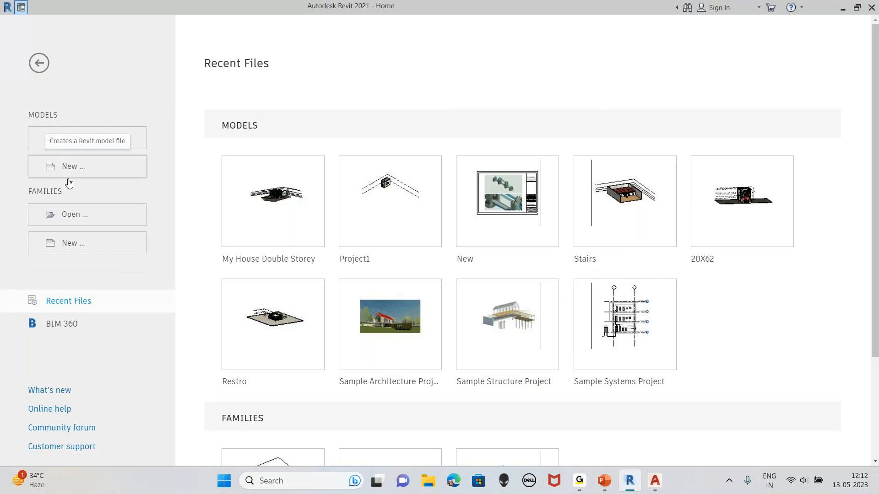
{"action": "left_click_drag", "start_coordinate": [69, 195], "coordinate": [25, 195]}
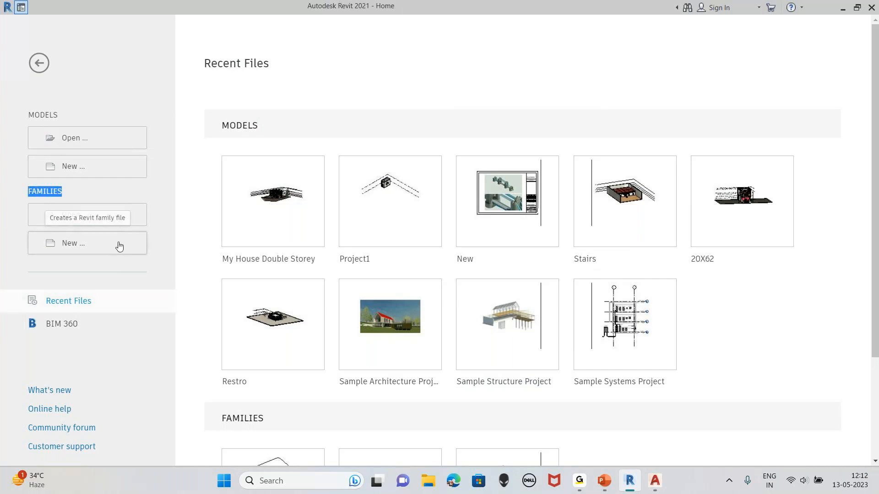
{"action": "left_click", "coordinate": [116, 195]}
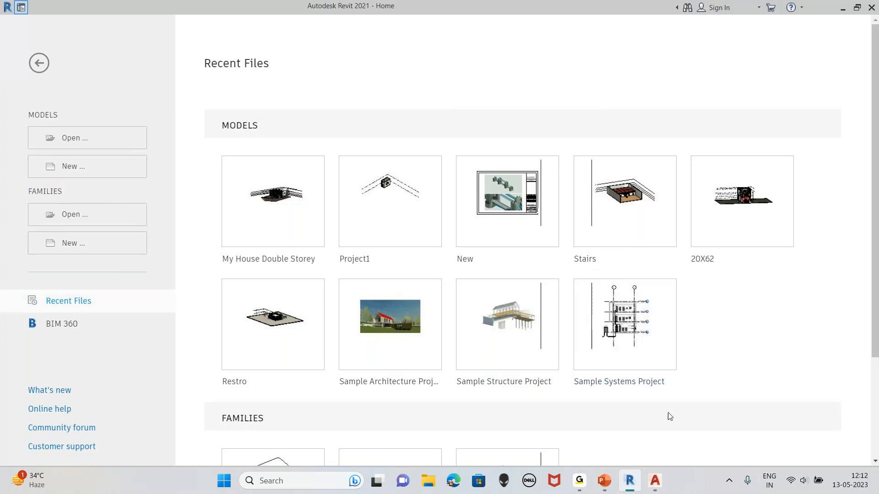
Switch to the Drawing1 drawing in AutoCAD and review the front of the house model.
{"action": "mouse_move", "coordinate": [659, 478]}
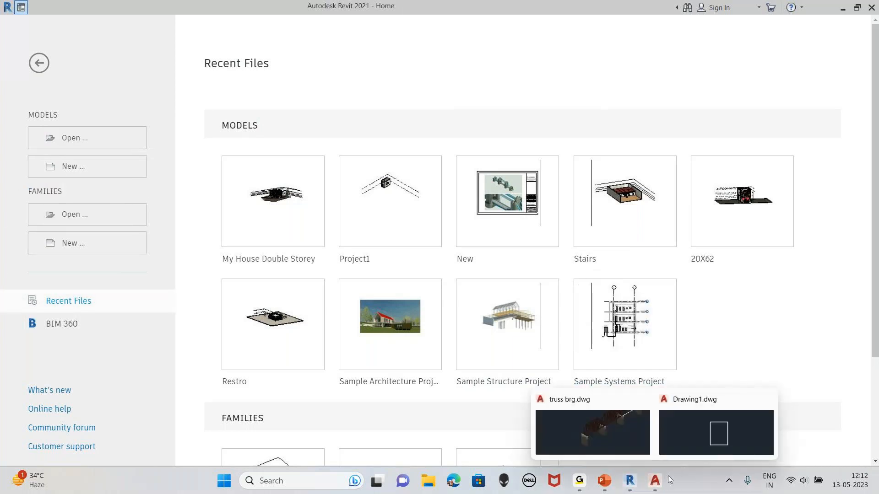
{"action": "left_click", "coordinate": [701, 433]}
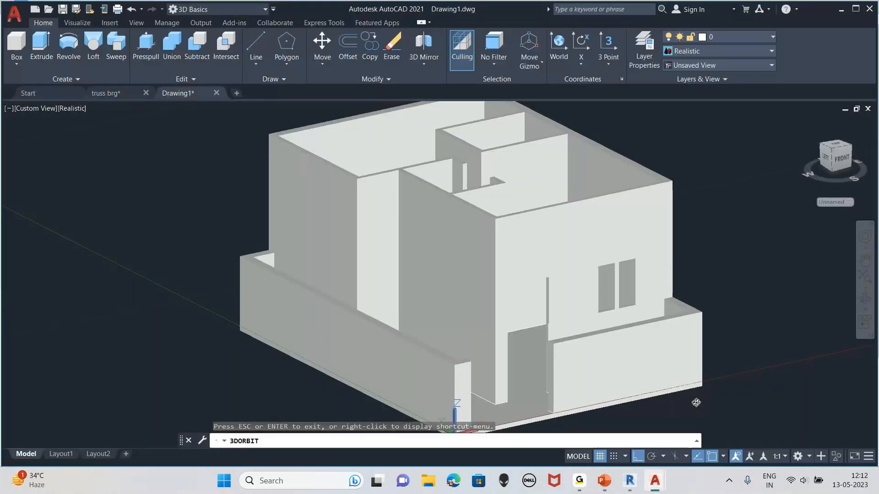
{"action": "middle_click_drag", "start_coordinate": [696, 388], "coordinate": [573, 352]}
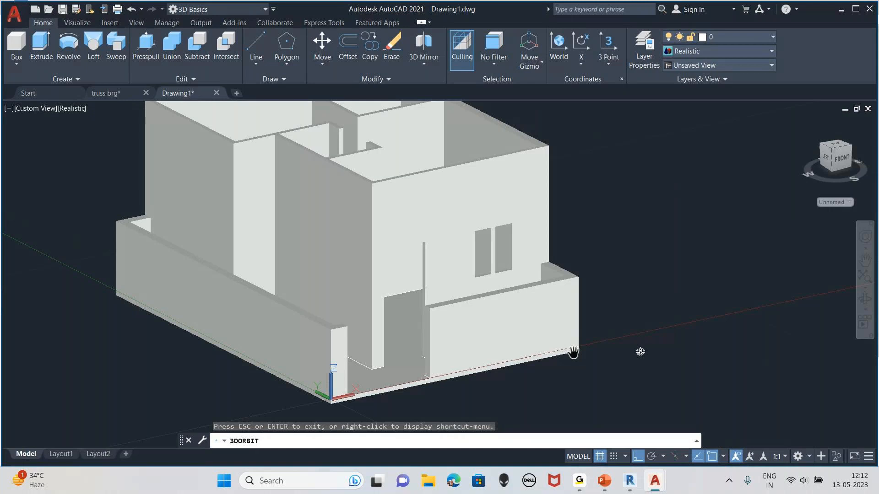
Switch to Revit and open the recent model My House Double Storey.
{"action": "mouse_move", "coordinate": [630, 481]}
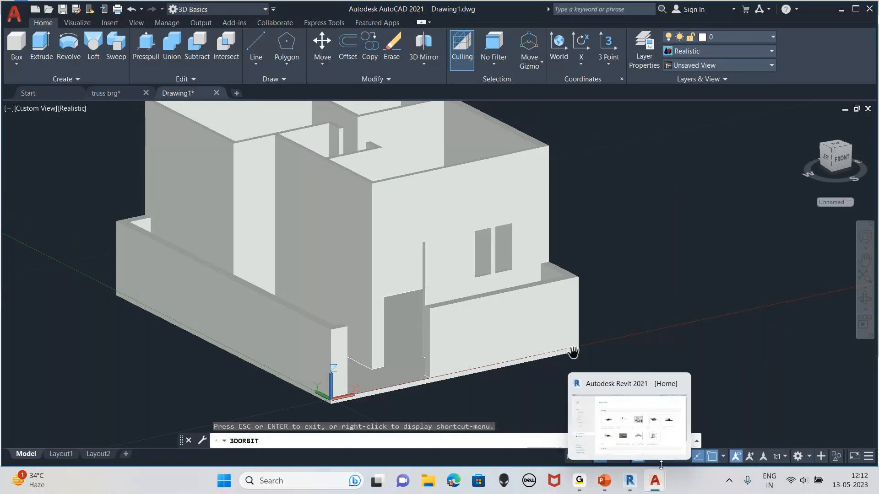
{"action": "left_click", "coordinate": [636, 435]}
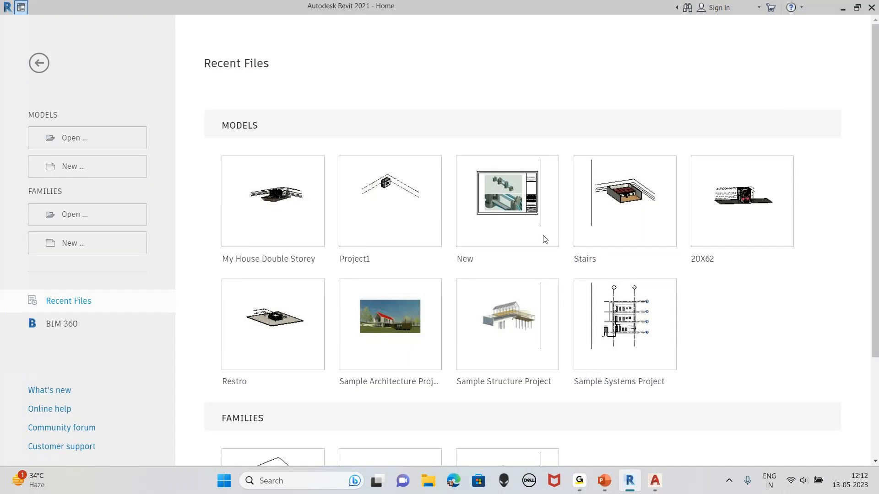
{"action": "double_click", "coordinate": [61, 190]}
{"action": "left_click", "coordinate": [61, 190]}
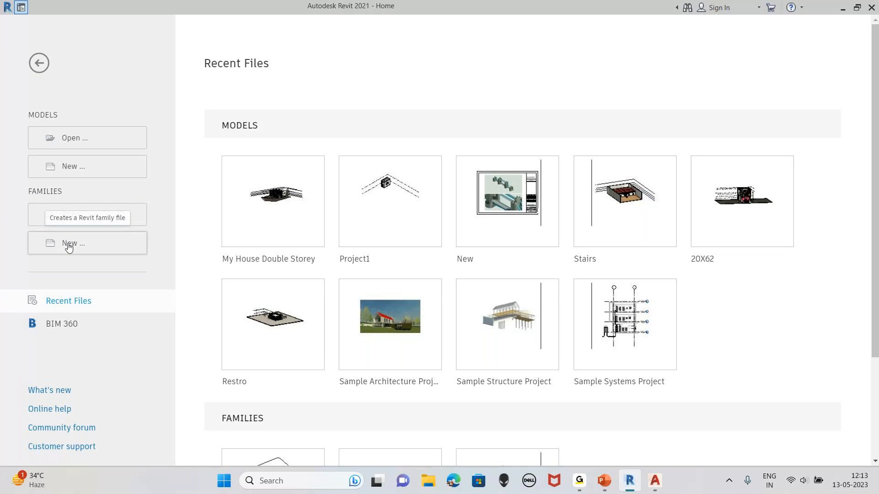
{"action": "mouse_move", "coordinate": [270, 220]}
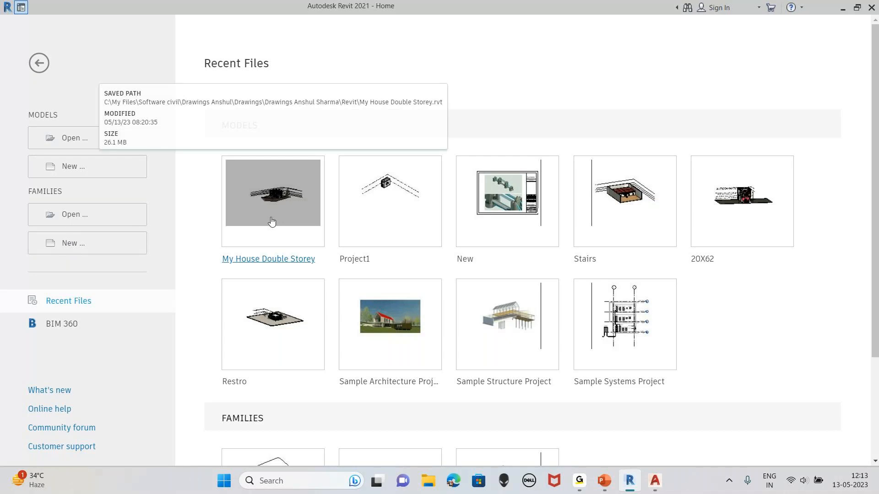
{"action": "left_click", "coordinate": [271, 221]}
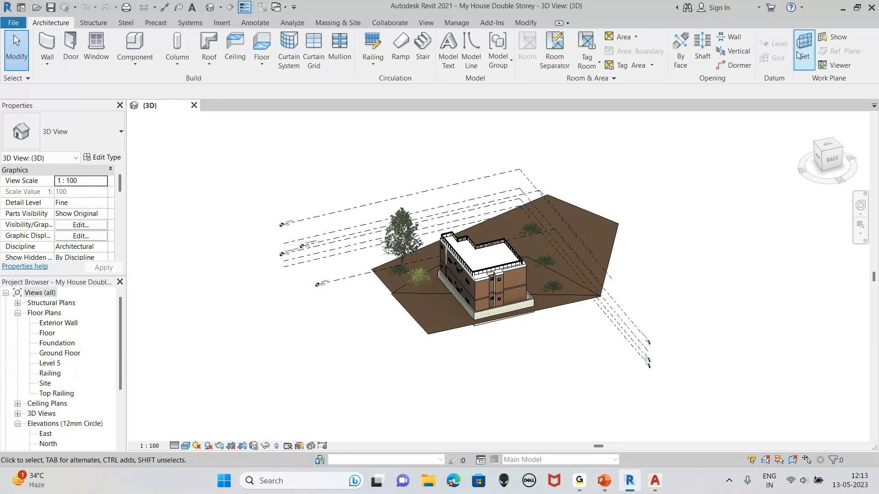
Examine the double-storey house from the rear roof around to the front balcony, entrance gate and windows.
{"action": "scroll", "coordinate": [472, 280], "scroll_direction": "up", "scroll_amount": 4}
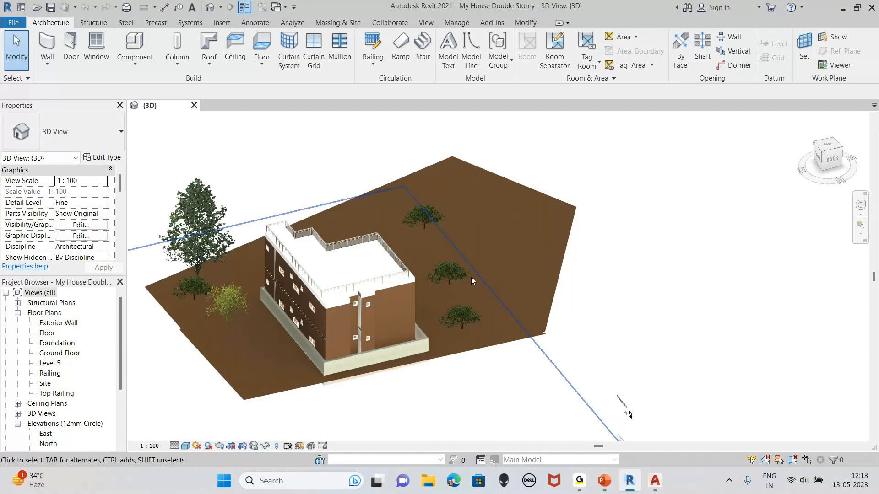
{"action": "scroll", "coordinate": [472, 279], "scroll_direction": "up", "scroll_amount": 4}
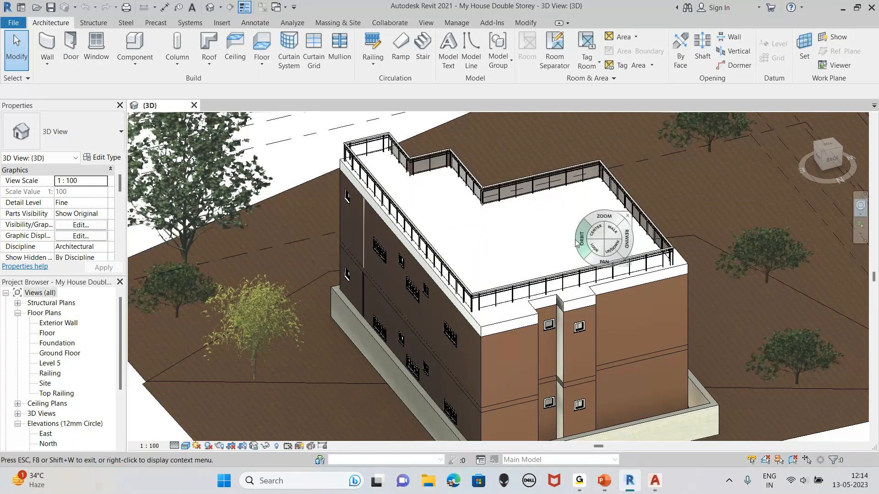
{"action": "left_click_drag", "start_coordinate": [576, 243], "coordinate": [468, 254]}
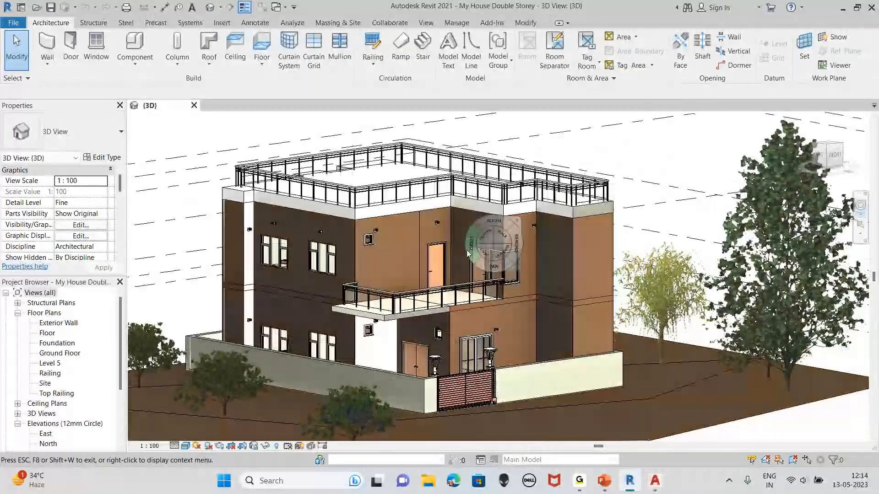
{"action": "scroll", "coordinate": [468, 254], "scroll_direction": "up", "scroll_amount": 5}
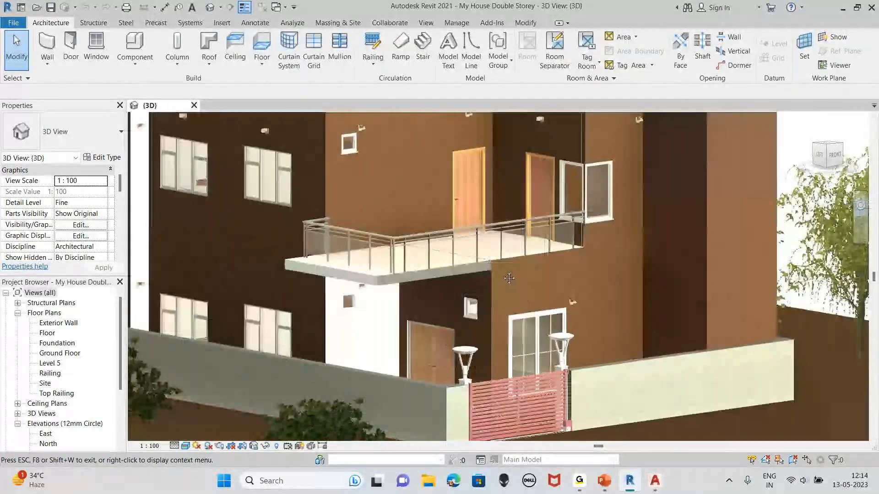
{"action": "middle_click_drag", "start_coordinate": [509, 277], "coordinate": [493, 249]}
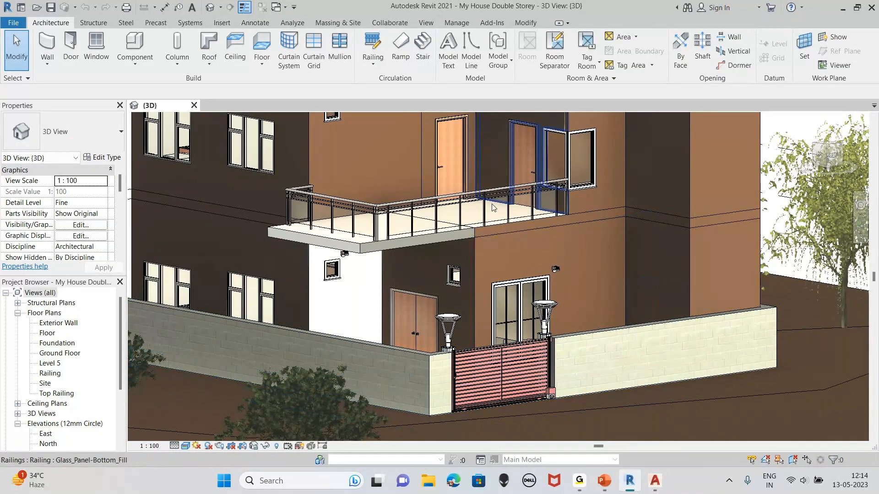
{"action": "scroll", "coordinate": [493, 207], "scroll_direction": "down", "scroll_amount": 4}
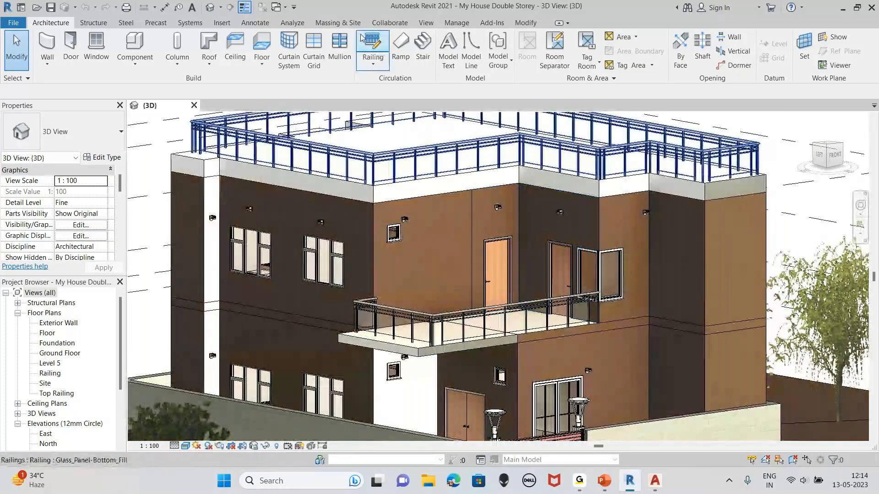
Start an in-place mass with the default name to enable Show Mass mode, then cancel the mass without modelling anything.
{"action": "left_click", "coordinate": [326, 23]}
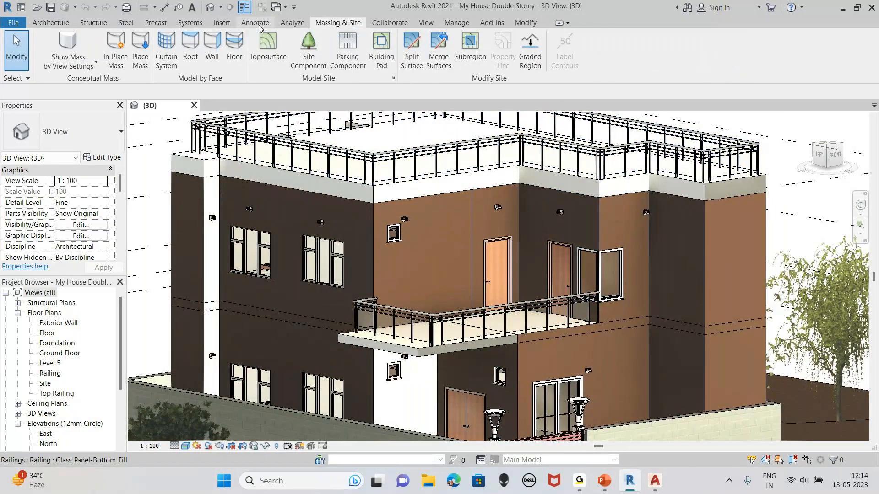
{"action": "left_click", "coordinate": [115, 48]}
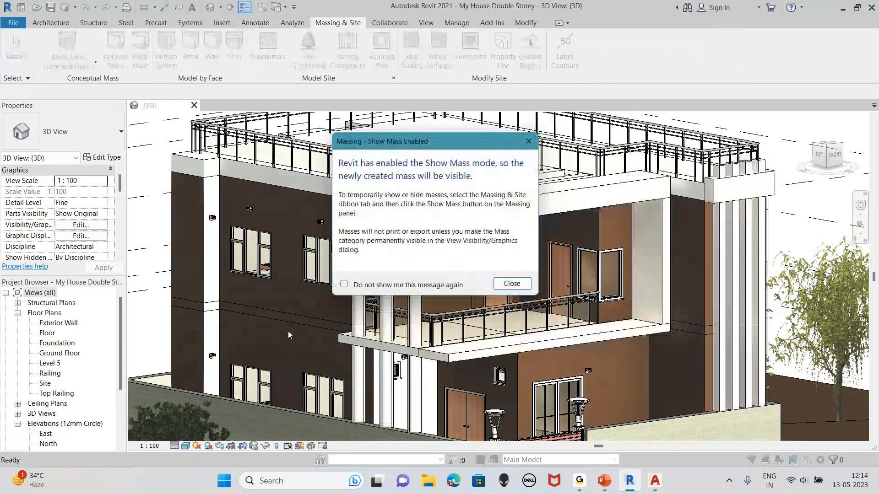
{"action": "left_click", "coordinate": [511, 283]}
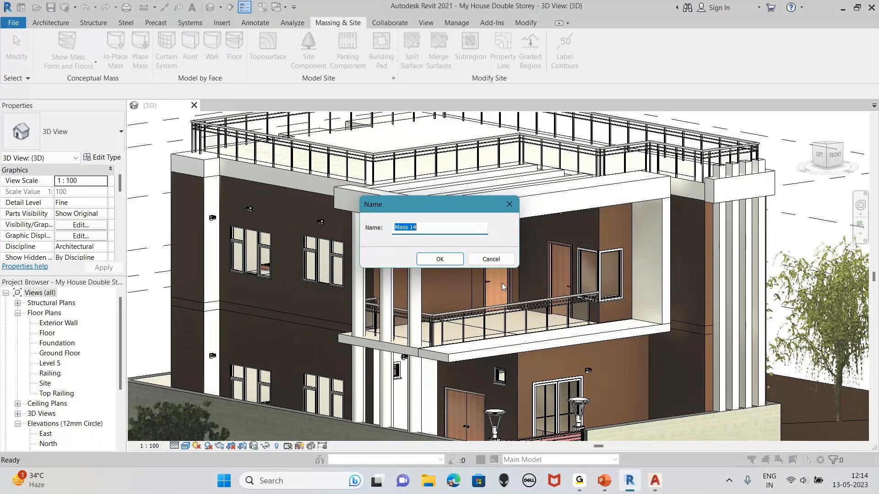
{"action": "key", "text": "Return"}
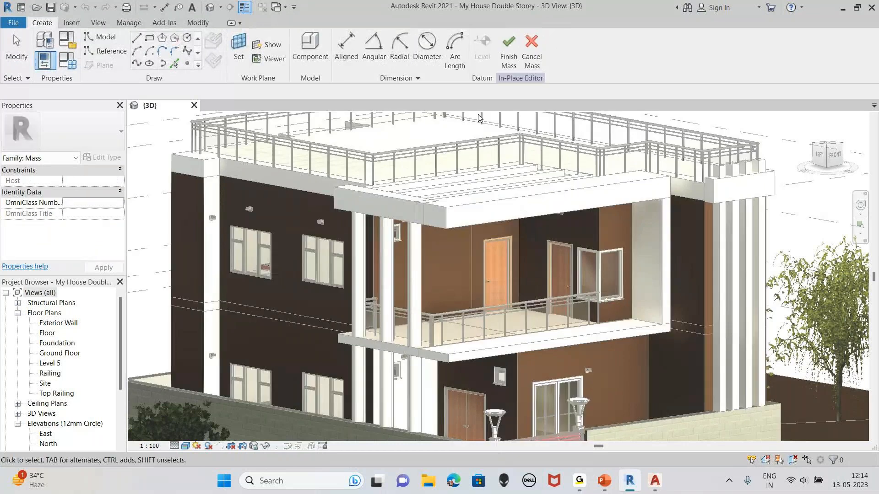
{"action": "left_click", "coordinate": [537, 57]}
Examine the mass elements framing the front balcony, including the columns, overhead beams and vertical fins.
{"action": "middle_click_drag", "start_coordinate": [699, 218], "coordinate": [716, 254], "text": "shift"}
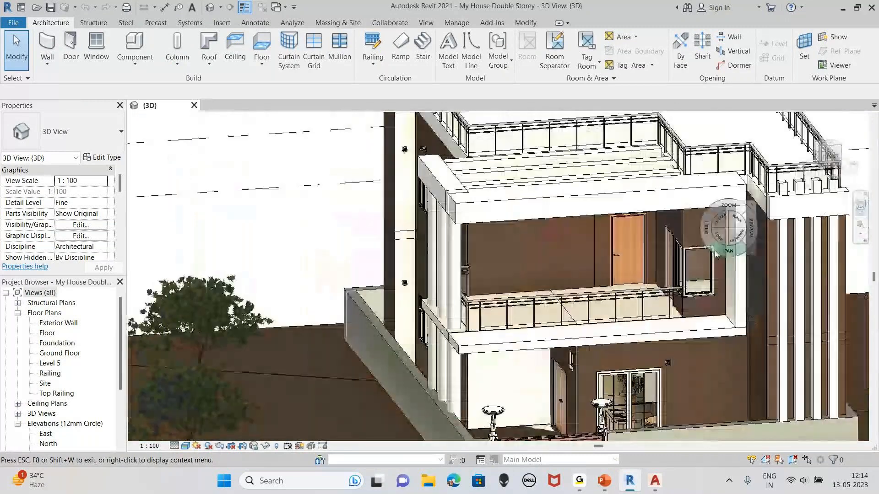
{"action": "mouse_move", "coordinate": [681, 249]}
{"action": "left_mouse_down"}
{"action": "mouse_move", "coordinate": [644, 256]}
{"action": "mouse_move", "coordinate": [594, 244]}
{"action": "mouse_move", "coordinate": [729, 241]}
{"action": "left_mouse_up"}
{"action": "middle_click_drag", "start_coordinate": [729, 241], "coordinate": [483, 265]}
{"action": "scroll", "coordinate": [537, 248], "scroll_direction": "up", "scroll_amount": 2}
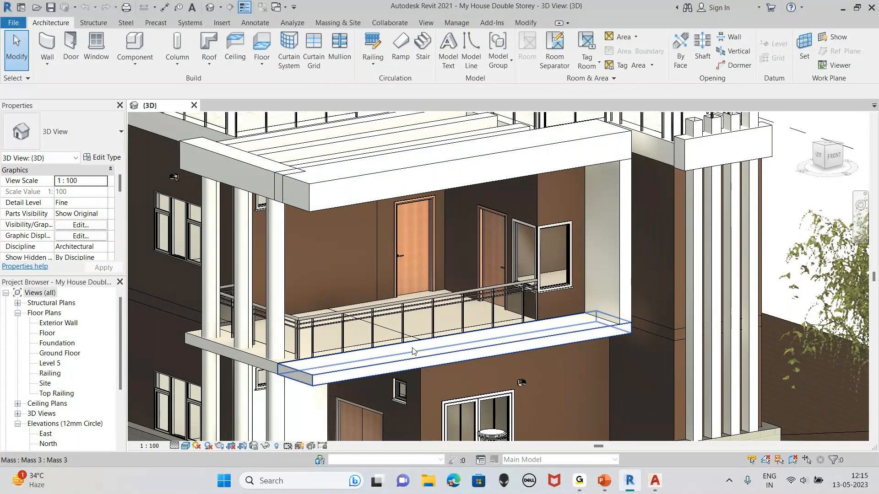
{"action": "middle_click_drag", "start_coordinate": [412, 350], "coordinate": [409, 361]}
{"action": "middle_click_drag", "start_coordinate": [373, 285], "coordinate": [528, 294]}
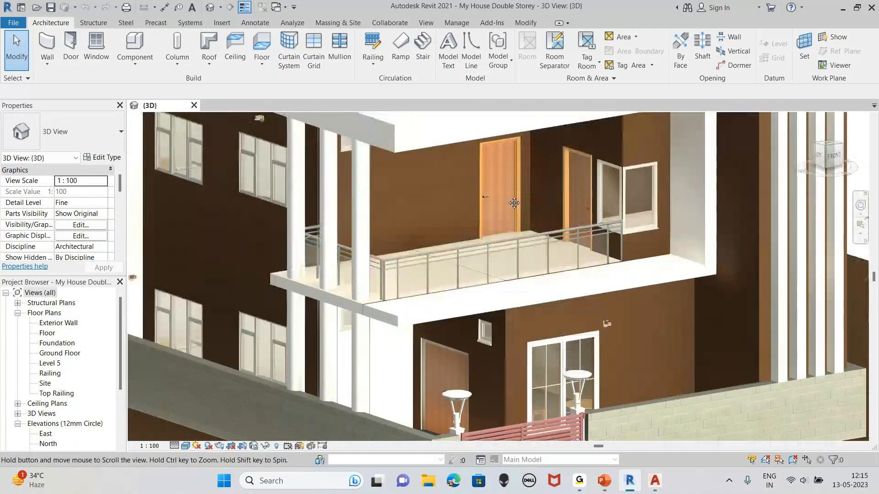
{"action": "scroll", "coordinate": [520, 285], "scroll_direction": "down", "scroll_amount": 2}
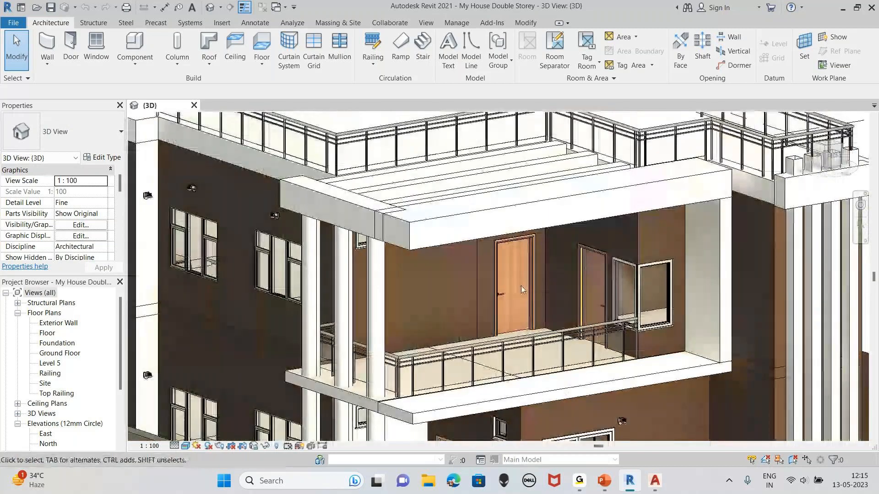
Inspect the triple casement windows and the wall light fixture on the side wall of the house up close.
{"action": "scroll", "coordinate": [521, 285], "scroll_direction": "up", "scroll_amount": 6}
{"action": "middle_click_drag", "start_coordinate": [521, 286], "coordinate": [476, 234]}
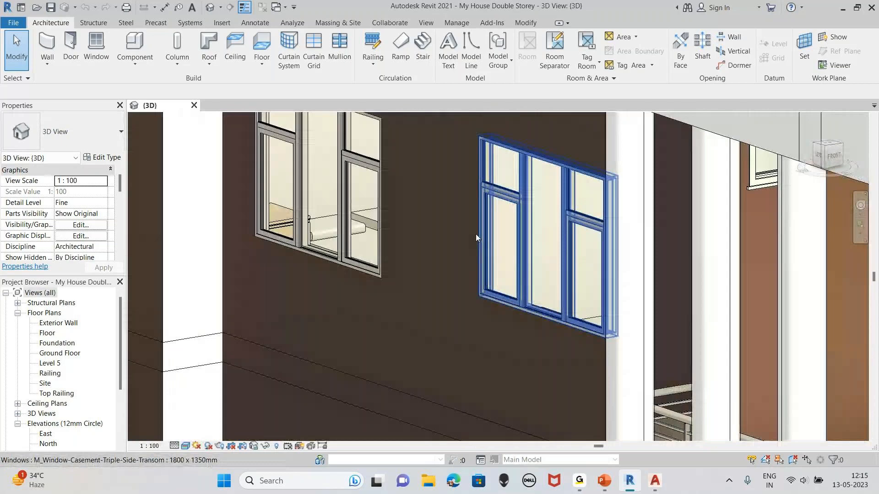
{"action": "middle_click_drag", "start_coordinate": [372, 270], "coordinate": [200, 294]}
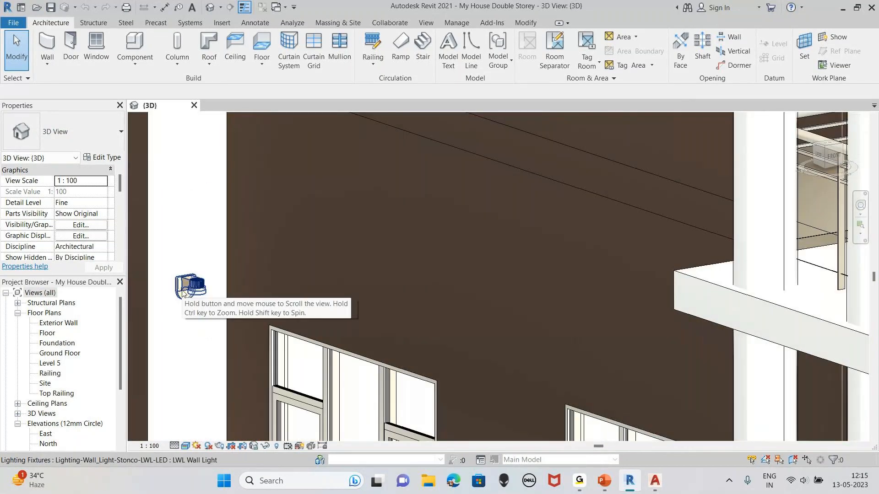
{"action": "scroll", "coordinate": [184, 293], "scroll_direction": "up", "scroll_amount": 3}
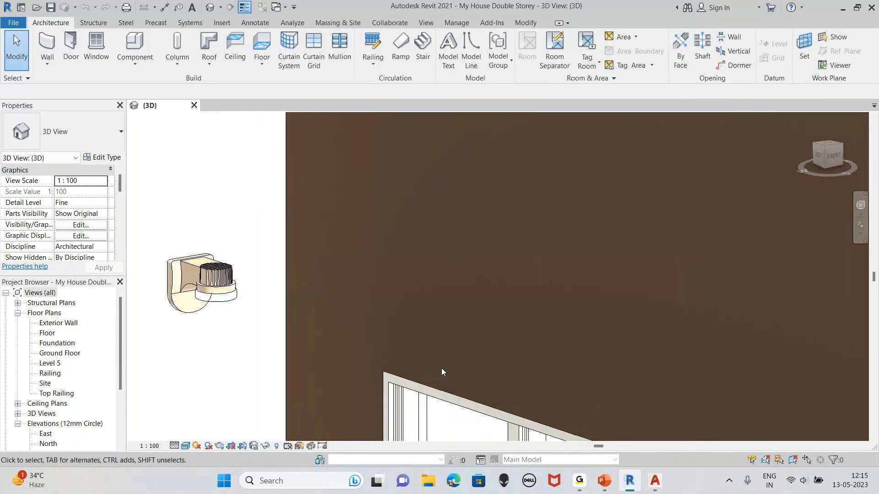
{"action": "middle_click_drag", "start_coordinate": [441, 368], "coordinate": [391, 175]}
{"action": "scroll", "coordinate": [416, 212], "scroll_direction": "down", "scroll_amount": 1}
{"action": "middle_click_drag", "start_coordinate": [545, 373], "coordinate": [444, 215]}
{"action": "scroll", "coordinate": [520, 315], "scroll_direction": "down", "scroll_amount": 2}
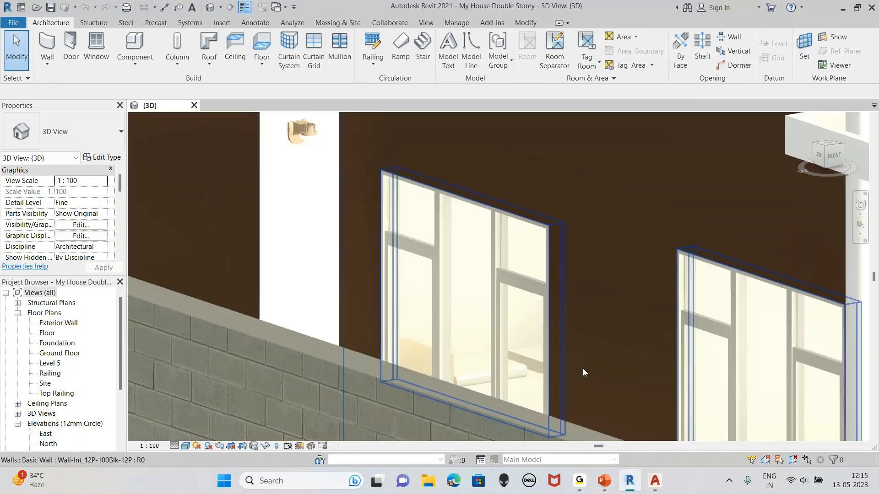
{"action": "middle_click_drag", "start_coordinate": [583, 368], "coordinate": [387, 268]}
{"action": "scroll", "coordinate": [504, 312], "scroll_direction": "down", "scroll_amount": 2}
Inspect the entrance gate, the furniture behind the ground-floor glazing, and the corner windows and doors on the balcony.
{"action": "middle_click_drag", "start_coordinate": [578, 339], "coordinate": [290, 196]}
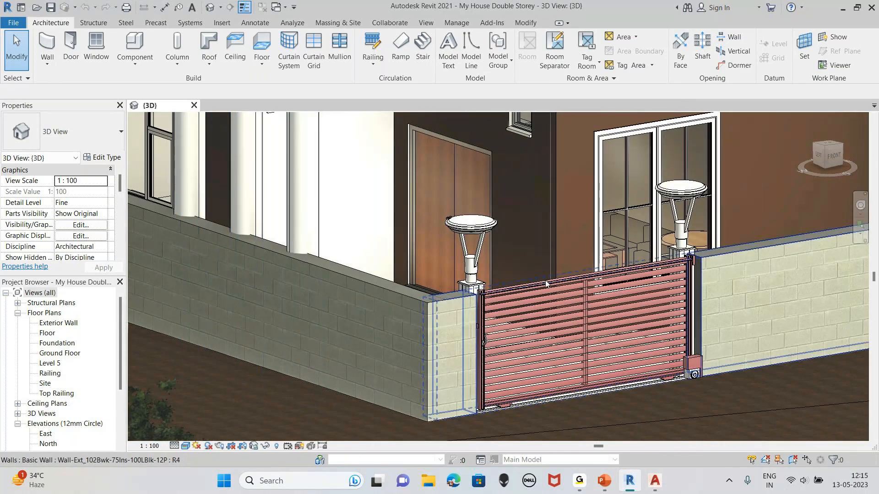
{"action": "scroll", "coordinate": [545, 280], "scroll_direction": "up", "scroll_amount": 2}
{"action": "scroll", "coordinate": [463, 293], "scroll_direction": "up", "scroll_amount": 5}
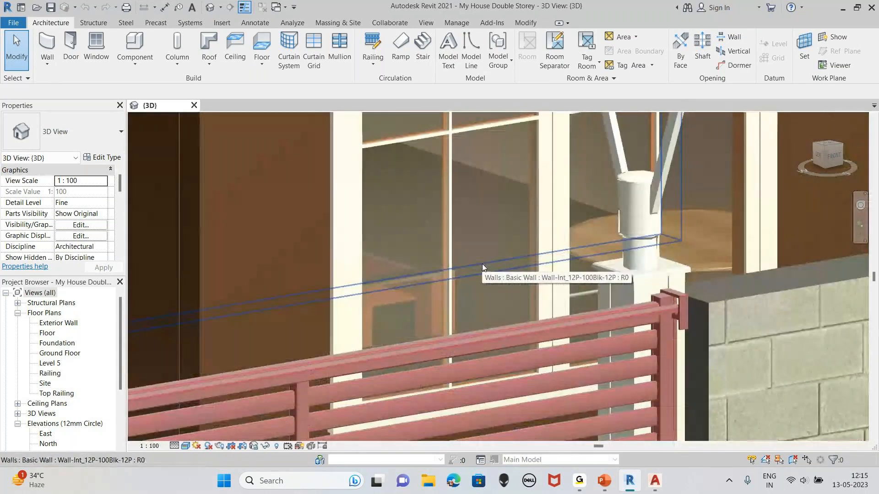
{"action": "scroll", "coordinate": [482, 263], "scroll_direction": "up", "scroll_amount": 1}
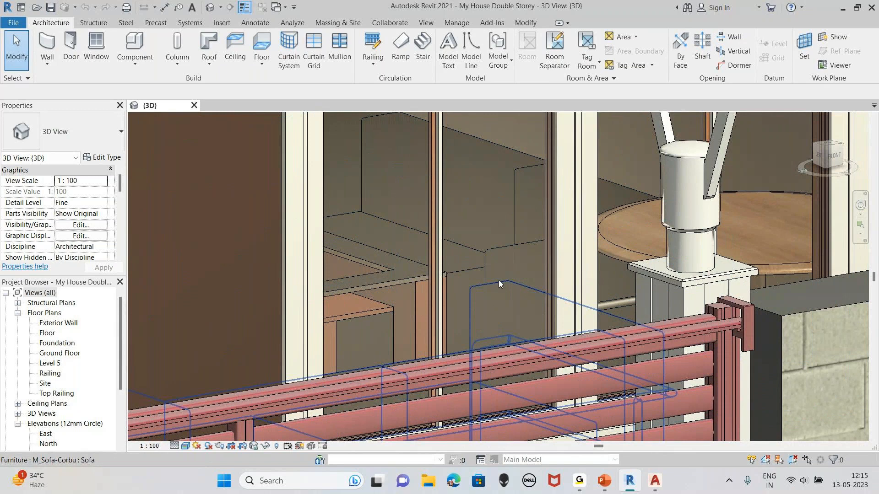
{"action": "scroll", "coordinate": [510, 269], "scroll_direction": "down", "scroll_amount": 3}
{"action": "scroll", "coordinate": [523, 259], "scroll_direction": "down", "scroll_amount": 3}
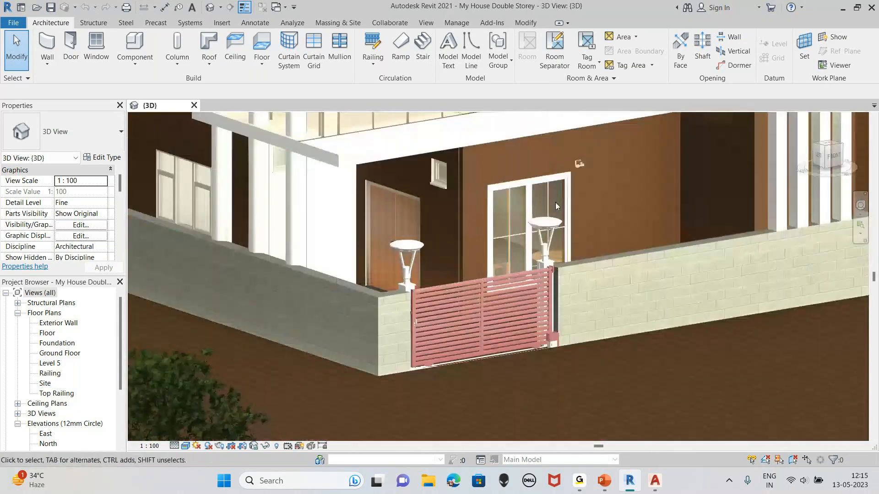
{"action": "scroll", "coordinate": [525, 306], "scroll_direction": "down", "scroll_amount": 2}
{"action": "scroll", "coordinate": [526, 307], "scroll_direction": "down", "scroll_amount": 1}
{"action": "scroll", "coordinate": [576, 215], "scroll_direction": "up", "scroll_amount": 5}
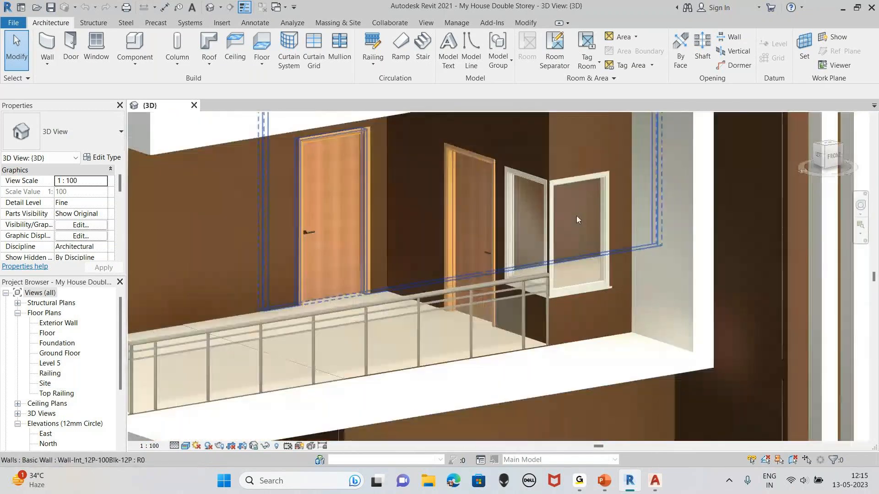
{"action": "scroll", "coordinate": [576, 215], "scroll_direction": "up", "scroll_amount": 2}
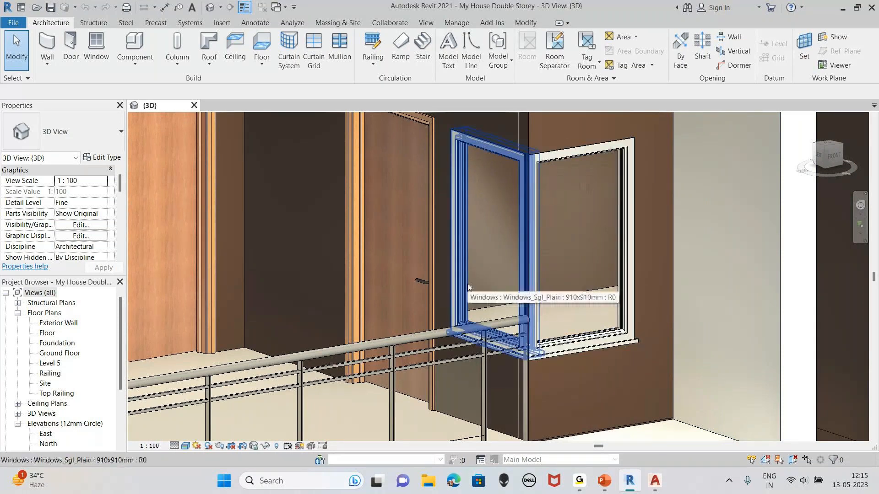
{"action": "scroll", "coordinate": [468, 287], "scroll_direction": "down", "scroll_amount": 5}
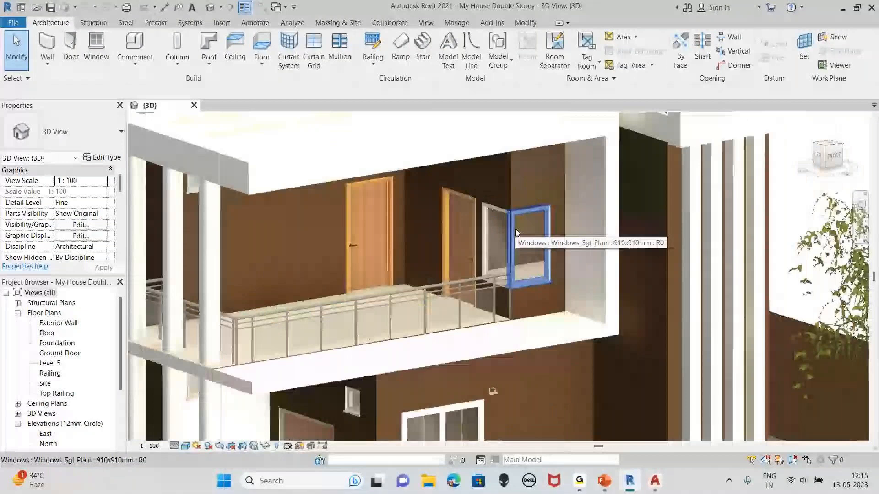
{"action": "scroll", "coordinate": [551, 311], "scroll_direction": "down", "scroll_amount": 2}
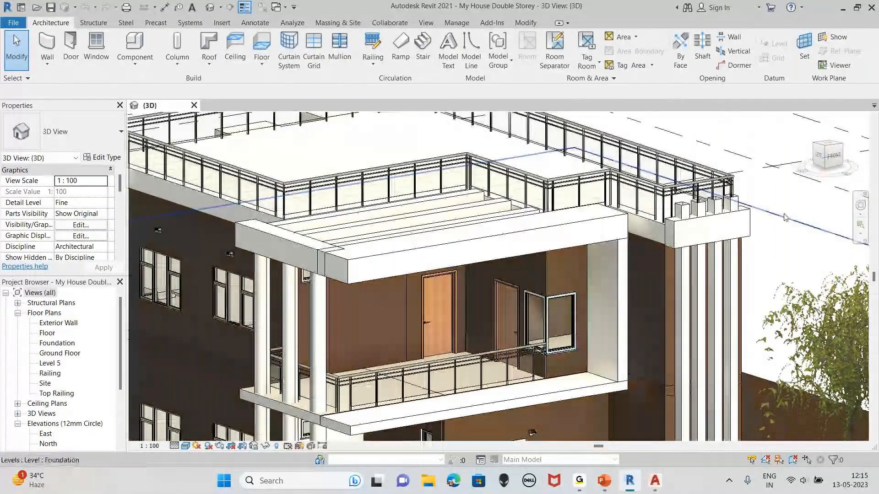
Review the roof terrace railing and tiled surface, then the front facade, boundary wall, gate and surrounding trees.
{"action": "middle_click_drag", "start_coordinate": [784, 218], "coordinate": [645, 277]}
{"action": "scroll", "coordinate": [253, 246], "scroll_direction": "up", "scroll_amount": 3}
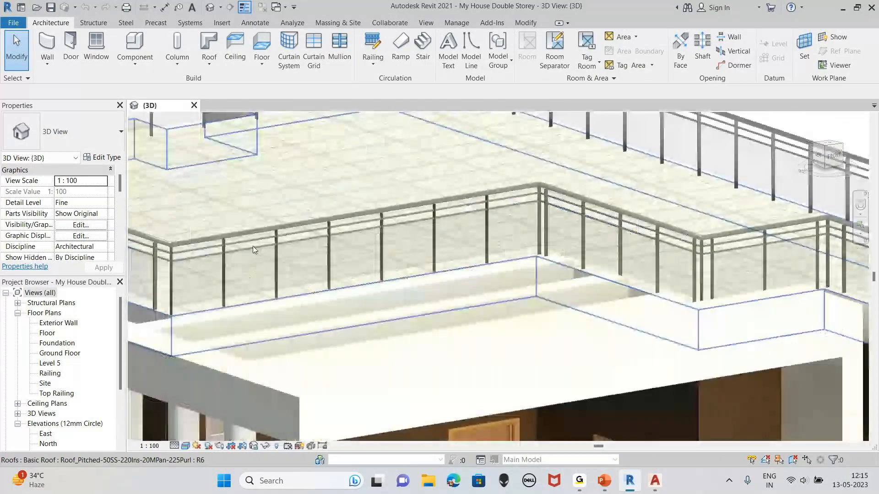
{"action": "scroll", "coordinate": [252, 245], "scroll_direction": "up", "scroll_amount": 2}
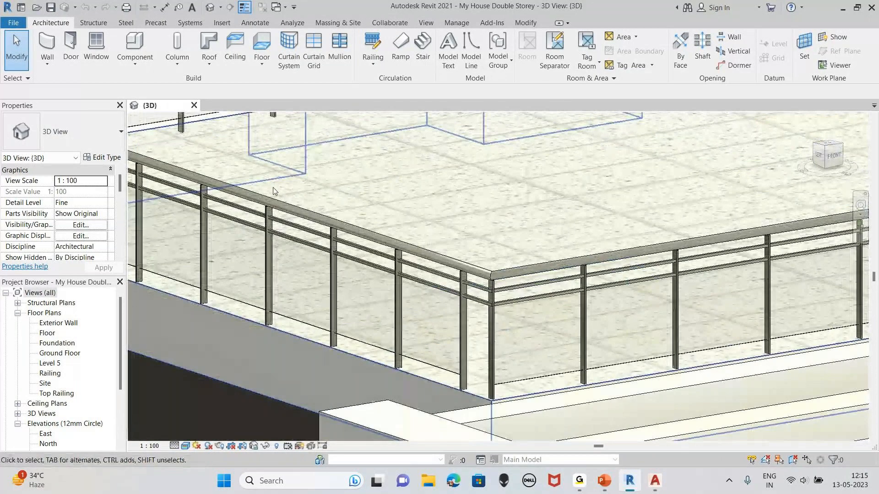
{"action": "scroll", "coordinate": [274, 191], "scroll_direction": "down", "scroll_amount": 4}
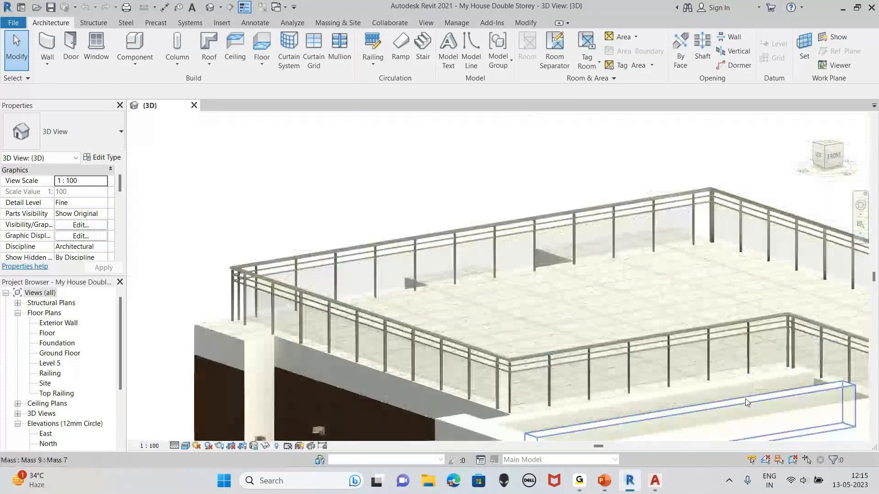
{"action": "scroll", "coordinate": [747, 402], "scroll_direction": "down", "scroll_amount": 1}
{"action": "middle_click_drag", "start_coordinate": [747, 402], "coordinate": [538, 220]}
{"action": "scroll", "coordinate": [518, 276], "scroll_direction": "down", "scroll_amount": 1}
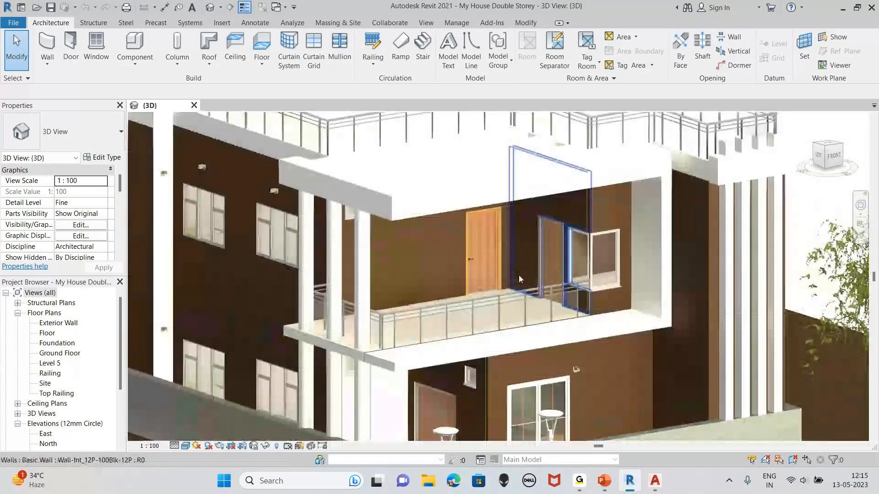
{"action": "middle_click_drag", "start_coordinate": [518, 276], "coordinate": [532, 275]}
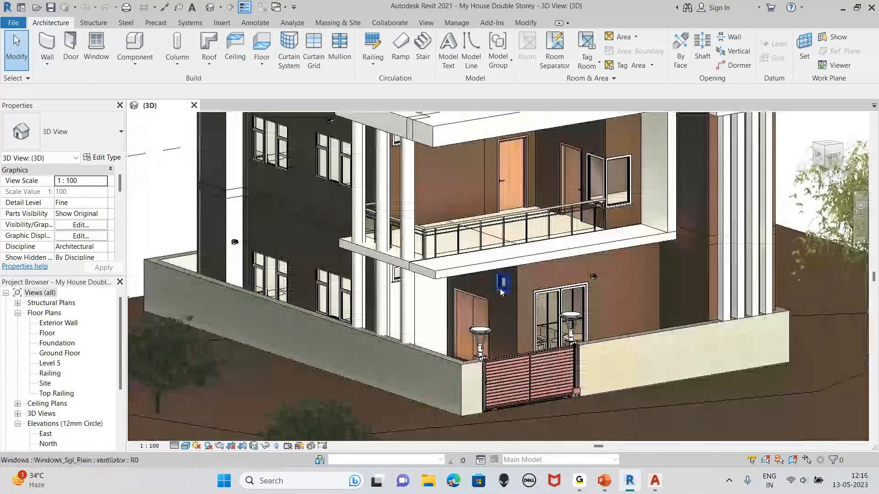
{"action": "middle_click_drag", "start_coordinate": [501, 292], "coordinate": [638, 182]}
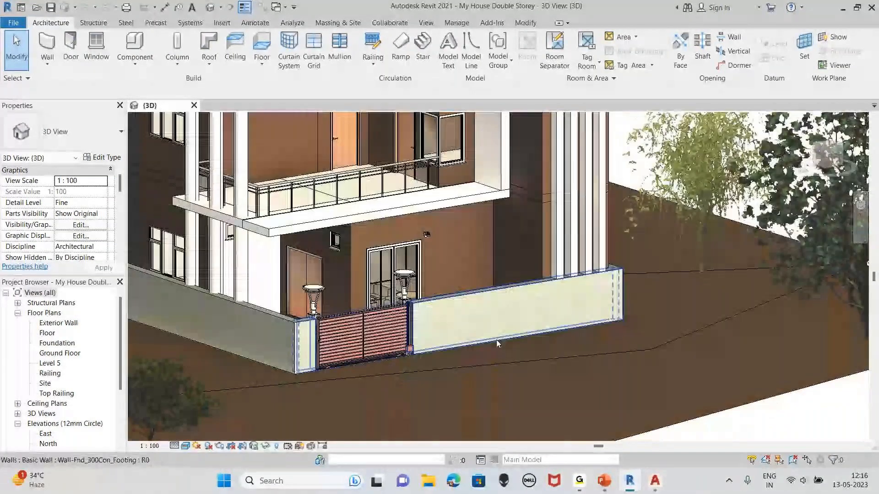
{"action": "middle_click_drag", "start_coordinate": [496, 340], "coordinate": [510, 345], "text": "shift"}
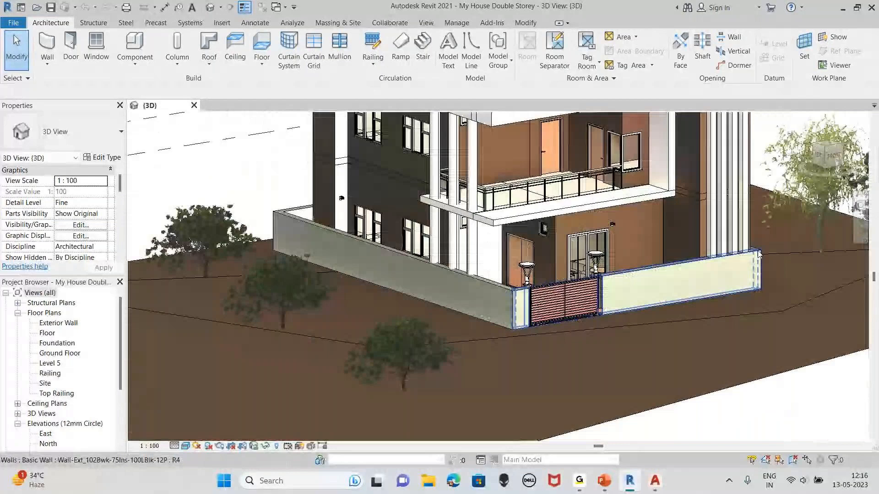
{"action": "mouse_move", "coordinate": [545, 214]}
{"action": "middle_mouse_down"}
{"action": "mouse_move", "coordinate": [555, 210]}
{"action": "mouse_move", "coordinate": [539, 217]}
{"action": "middle_mouse_up"}
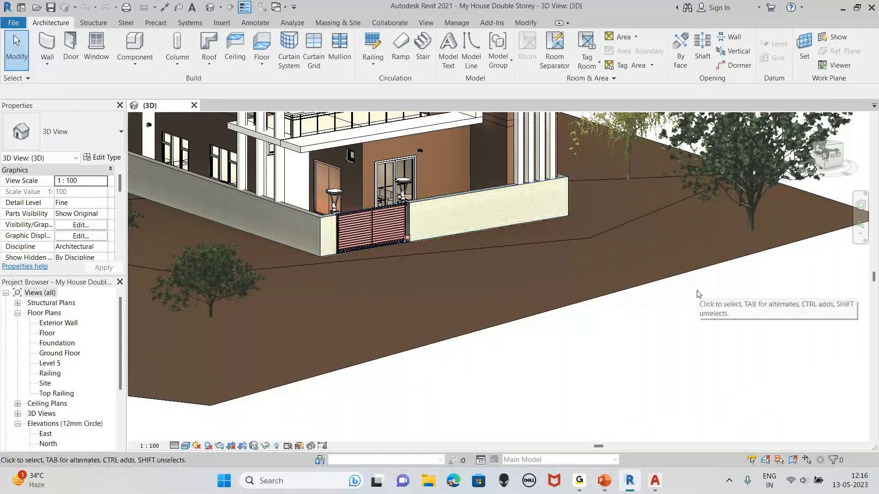
{"action": "scroll", "coordinate": [471, 175], "scroll_direction": "up", "scroll_amount": 3}
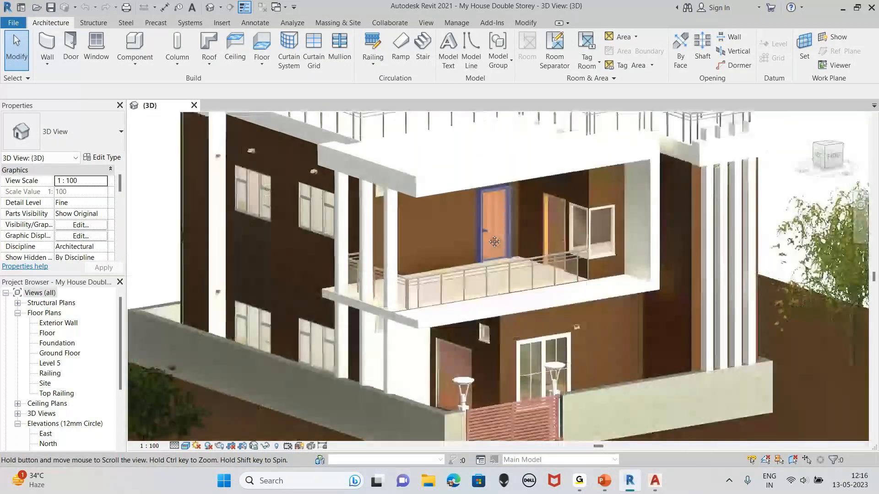
Add the New command to the Quick Access Toolbar.
{"action": "middle_click_drag", "start_coordinate": [495, 241], "coordinate": [491, 244]}
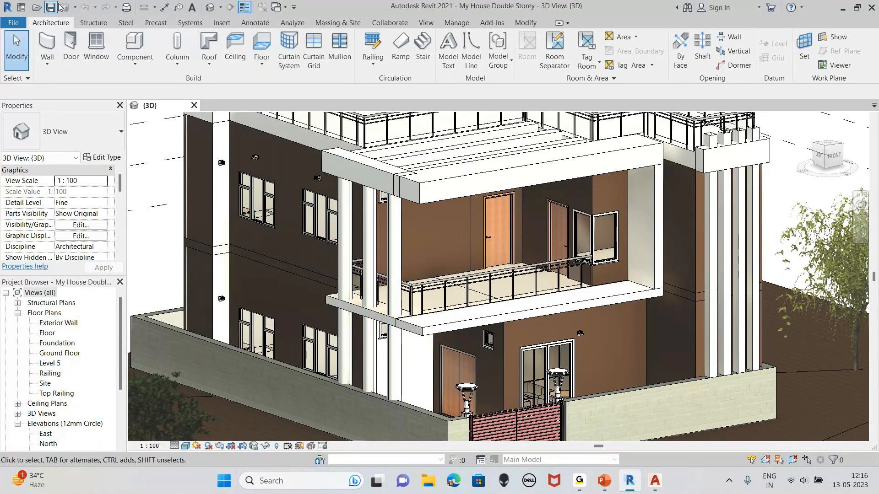
{"action": "left_click", "coordinate": [294, 8]}
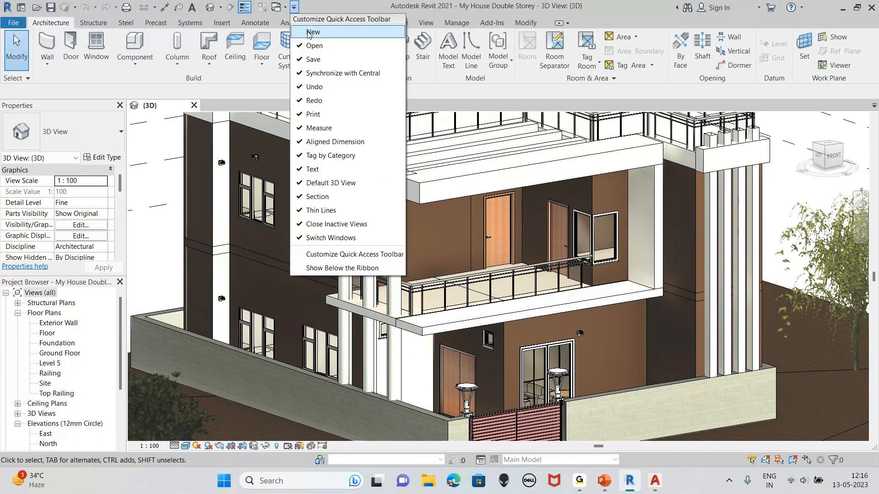
{"action": "left_click", "coordinate": [313, 32]}
Create a new project based on the Metric-Architectural Template.
{"action": "left_click", "coordinate": [38, 7]}
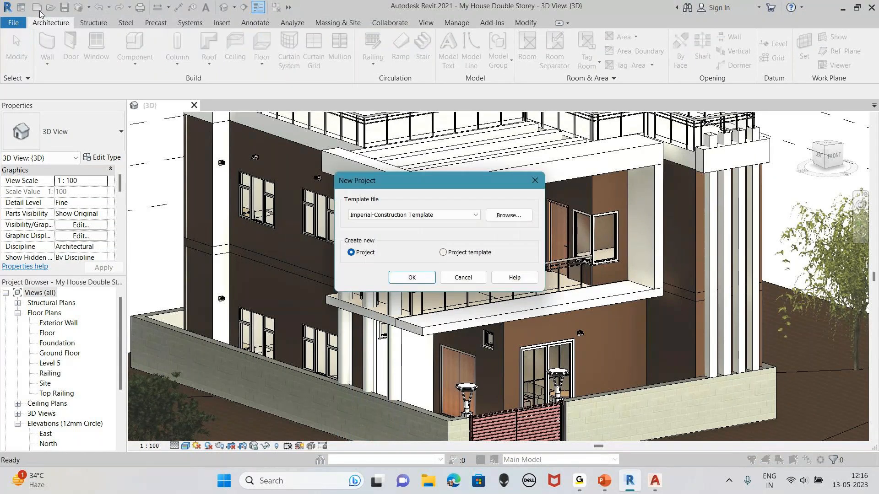
{"action": "left_click_drag", "start_coordinate": [366, 181], "coordinate": [361, 123]}
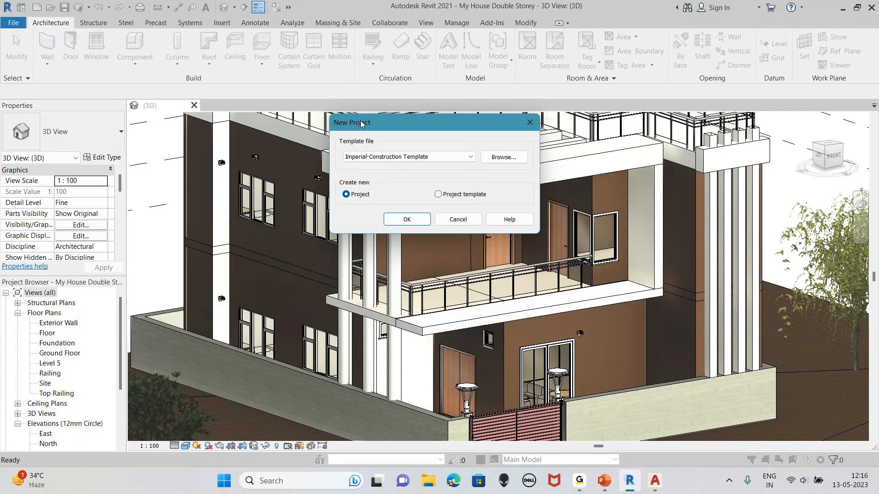
{"action": "left_click", "coordinate": [386, 157]}
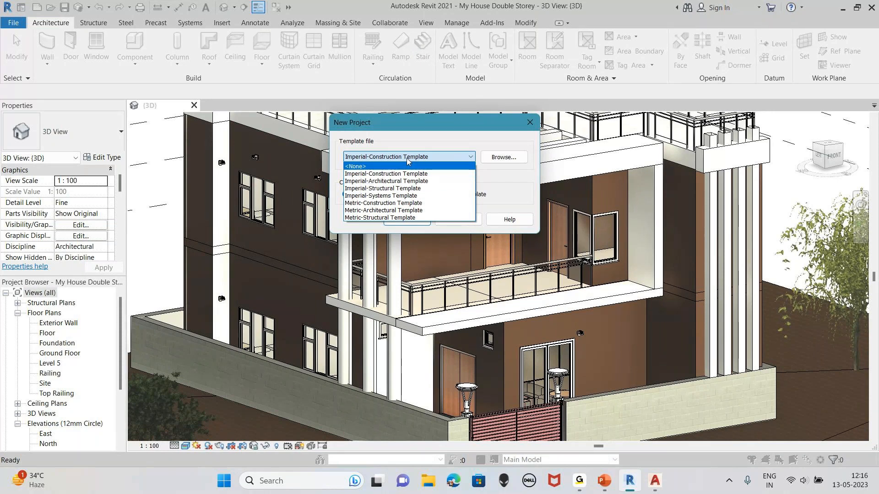
{"action": "left_click", "coordinate": [375, 210]}
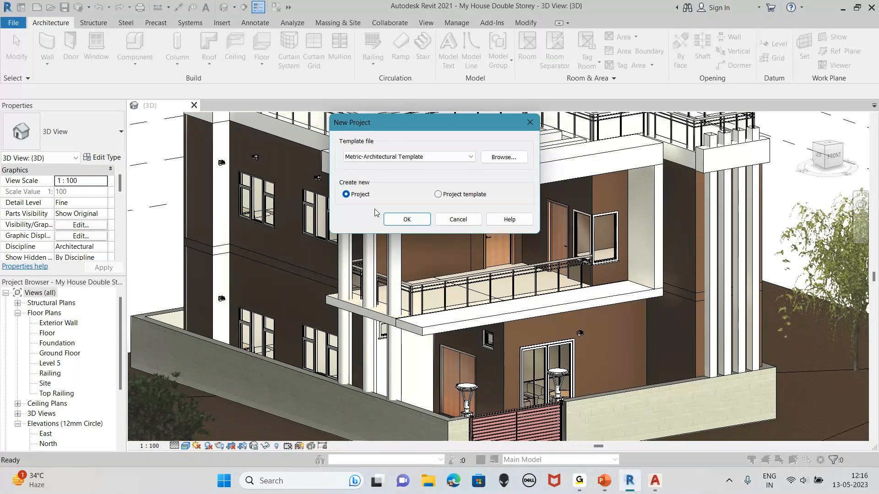
{"action": "left_click", "coordinate": [404, 218]}
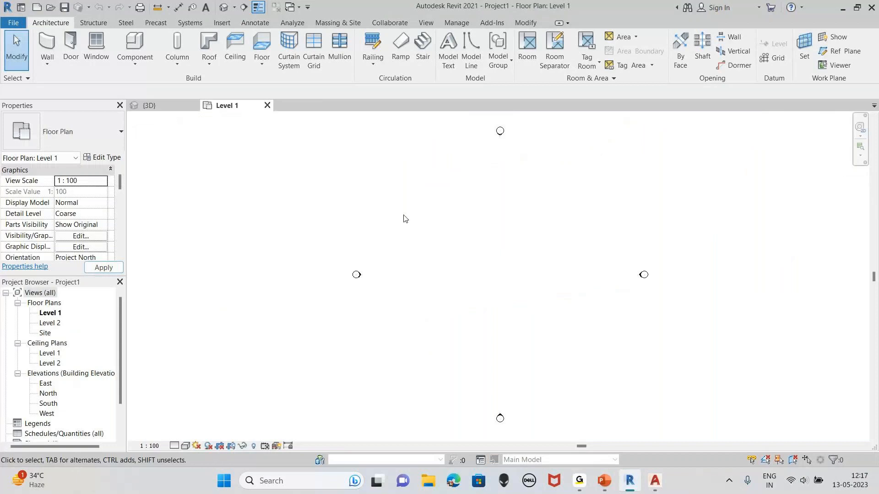
{"action": "middle_click_drag", "start_coordinate": [473, 251], "coordinate": [465, 263]}
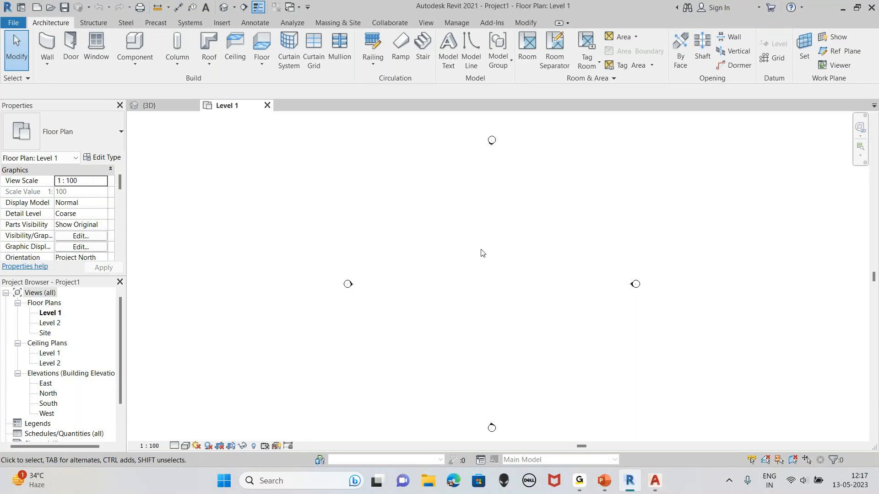
{"action": "scroll", "coordinate": [417, 181], "scroll_direction": "up", "scroll_amount": 1}
{"action": "middle_click_drag", "start_coordinate": [487, 306], "coordinate": [463, 285]}
{"action": "scroll", "coordinate": [467, 298], "scroll_direction": "down", "scroll_amount": 1}
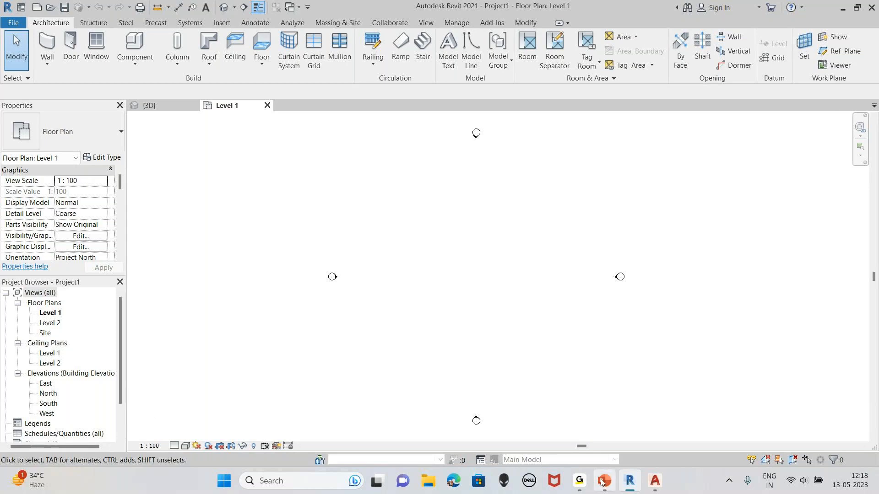
{"action": "mouse_move", "coordinate": [585, 484]}
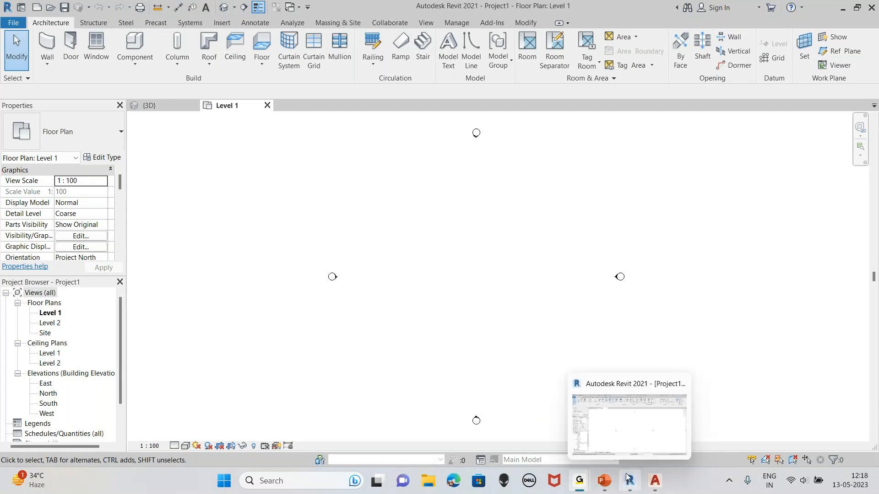
{"action": "mouse_move", "coordinate": [659, 484]}
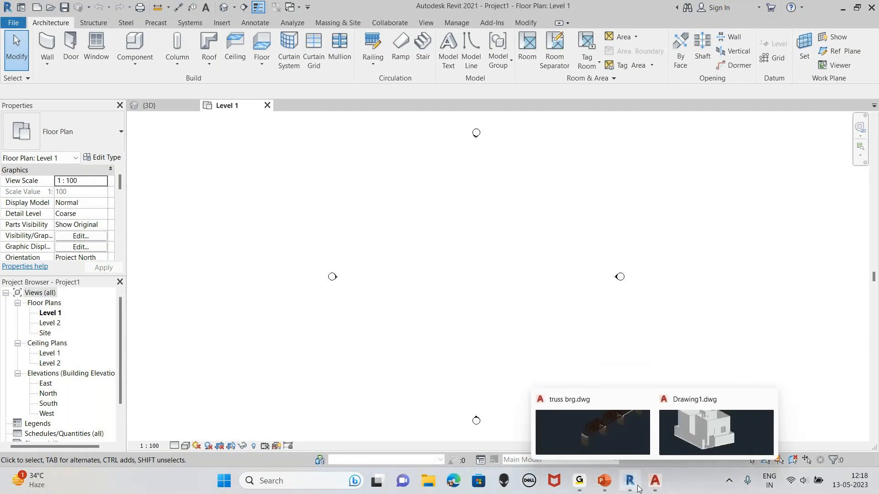
{"action": "middle_click_drag", "start_coordinate": [408, 320], "coordinate": [420, 298]}
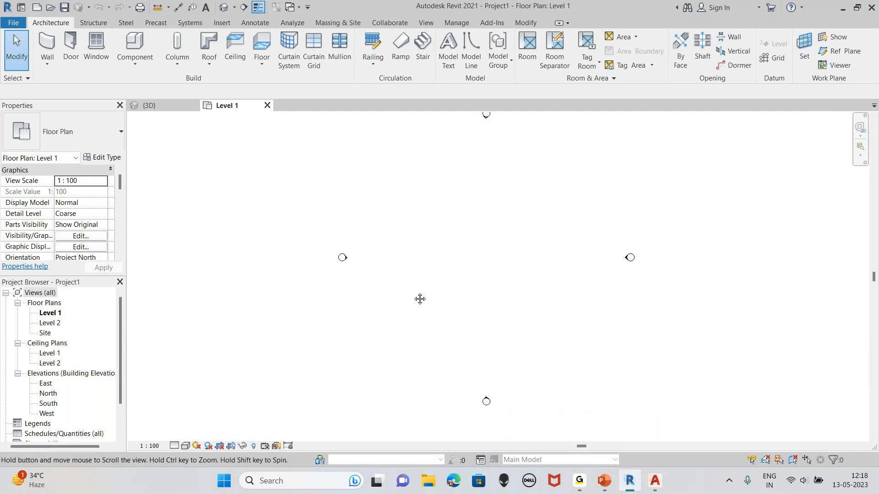
{"action": "scroll", "coordinate": [36, 315], "scroll_direction": "down", "scroll_amount": 1}
{"action": "scroll", "coordinate": [36, 312], "scroll_direction": "up", "scroll_amount": 1}
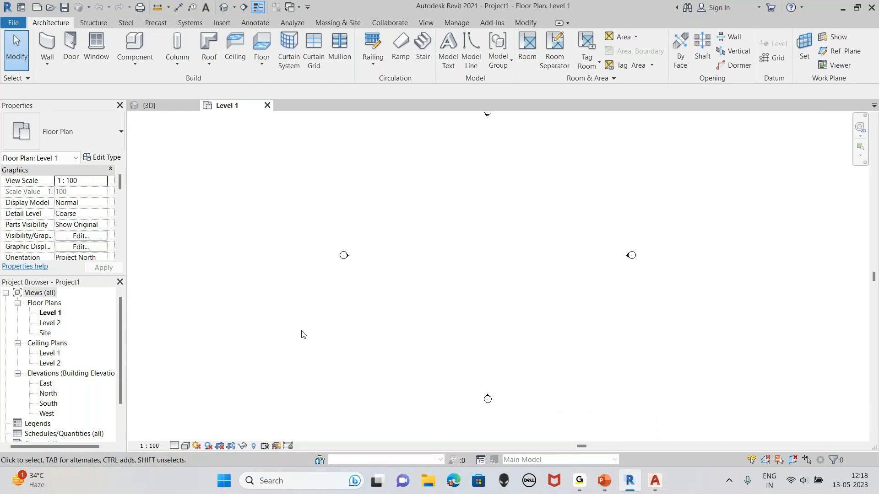
{"action": "middle_click_drag", "start_coordinate": [446, 288], "coordinate": [461, 307]}
{"action": "scroll", "coordinate": [449, 316], "scroll_direction": "down", "scroll_amount": 1}
Open the project units and set the Length format's units to Meters.
{"action": "key", "text": "u"}
{"action": "key", "text": "n"}
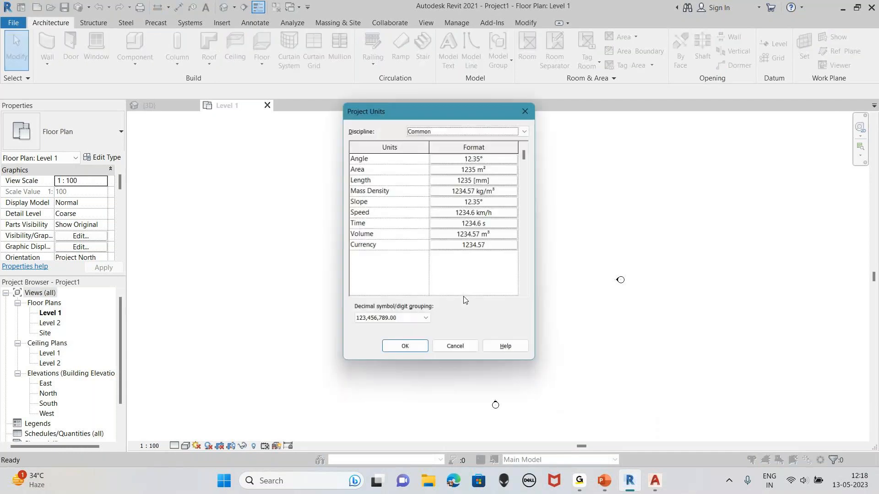
{"action": "left_click_drag", "start_coordinate": [467, 109], "coordinate": [452, 115]}
{"action": "left_click_drag", "start_coordinate": [376, 118], "coordinate": [398, 114]}
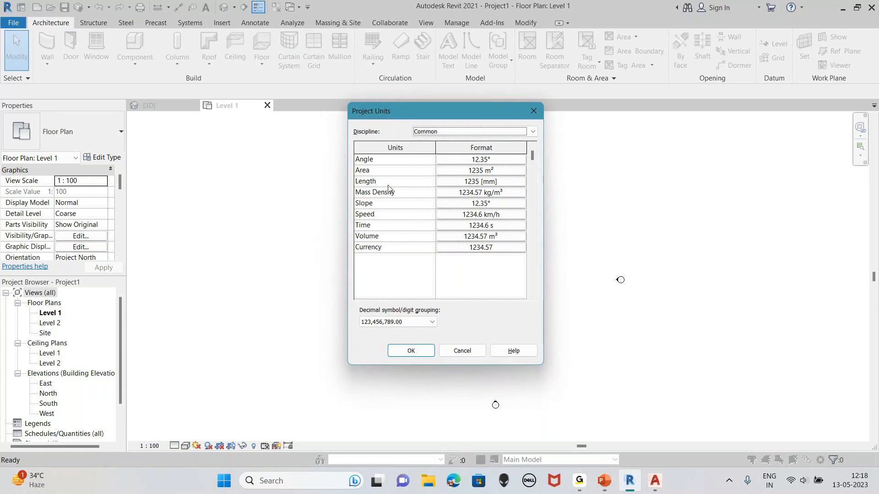
{"action": "left_click", "coordinate": [468, 182]}
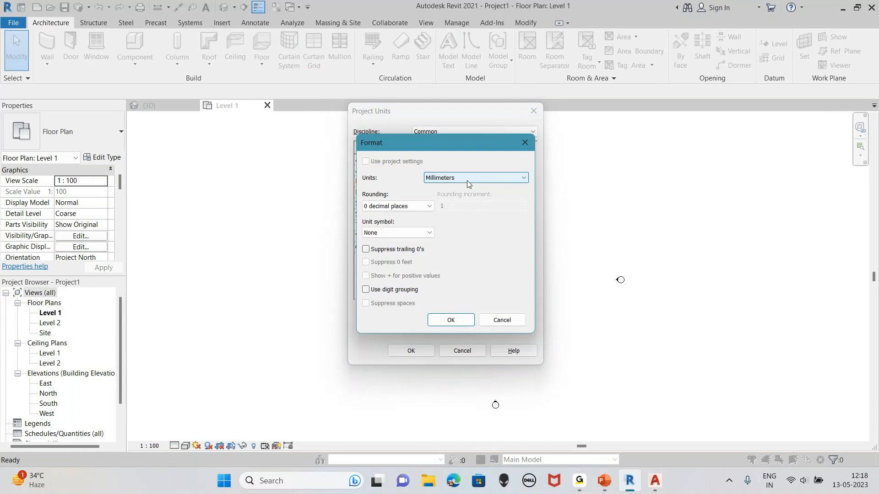
{"action": "left_click", "coordinate": [468, 178]}
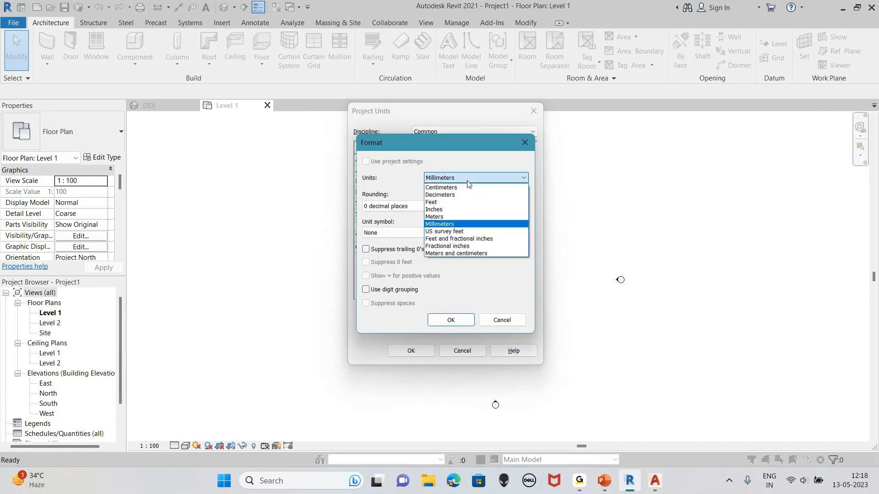
{"action": "left_click", "coordinate": [476, 217]}
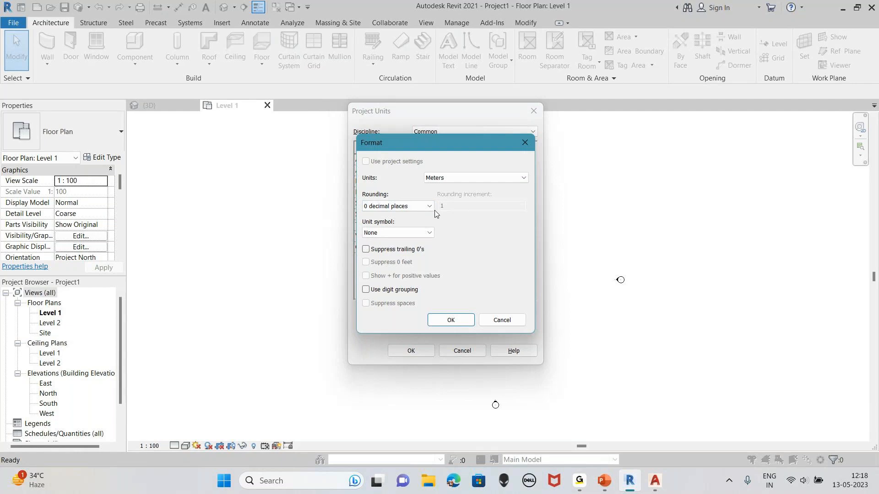
Try the m unit symbol for the Length format and return the symbol to None.
{"action": "left_click", "coordinate": [418, 234]}
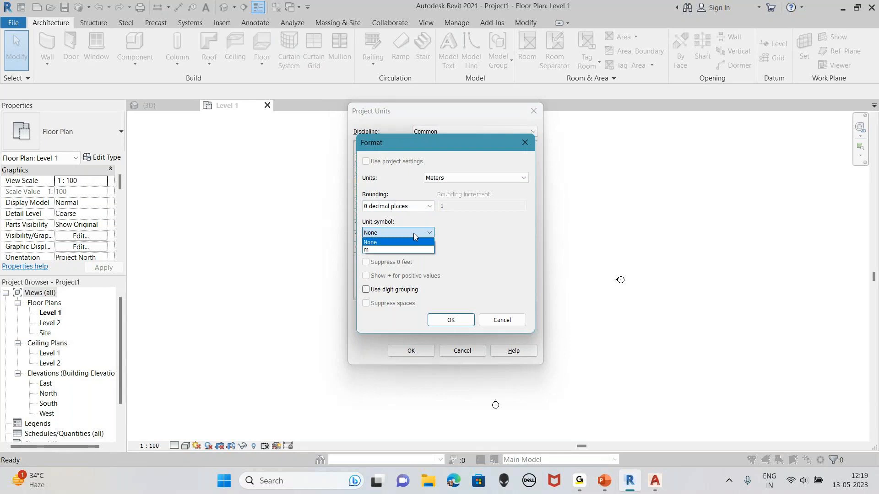
{"action": "left_click", "coordinate": [413, 232]}
{"action": "left_click", "coordinate": [413, 233]}
{"action": "left_click", "coordinate": [409, 250]}
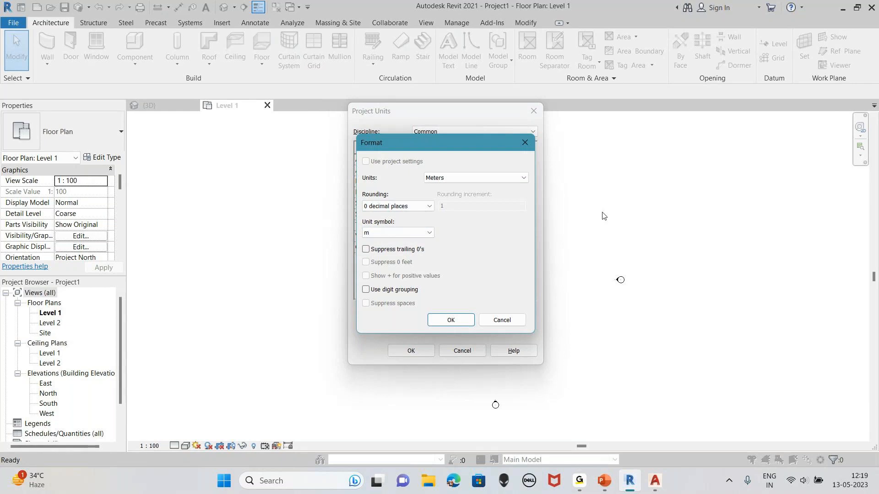
{"action": "left_click", "coordinate": [382, 233]}
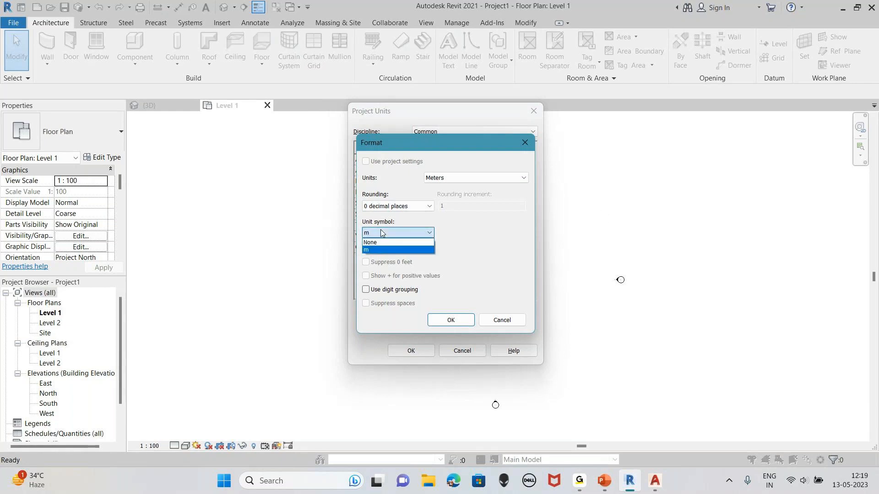
{"action": "left_click", "coordinate": [383, 243]}
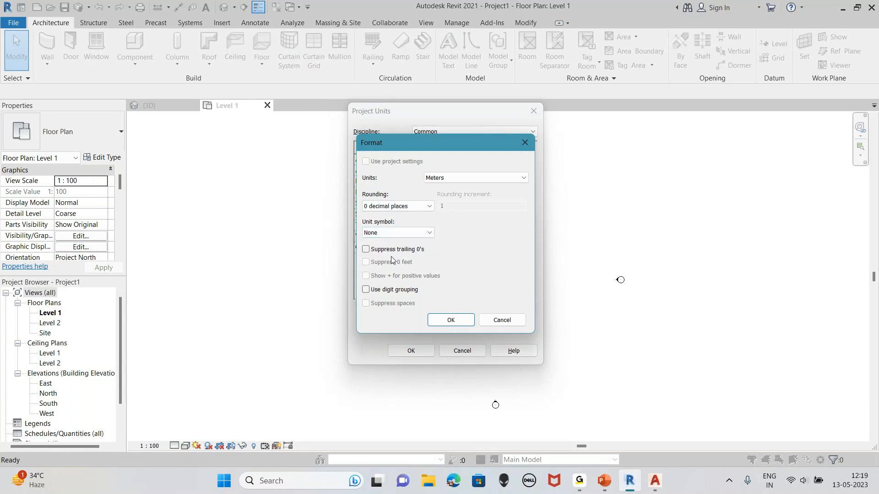
Accept the Length format in meters and apply the project units.
{"action": "left_click", "coordinate": [444, 318]}
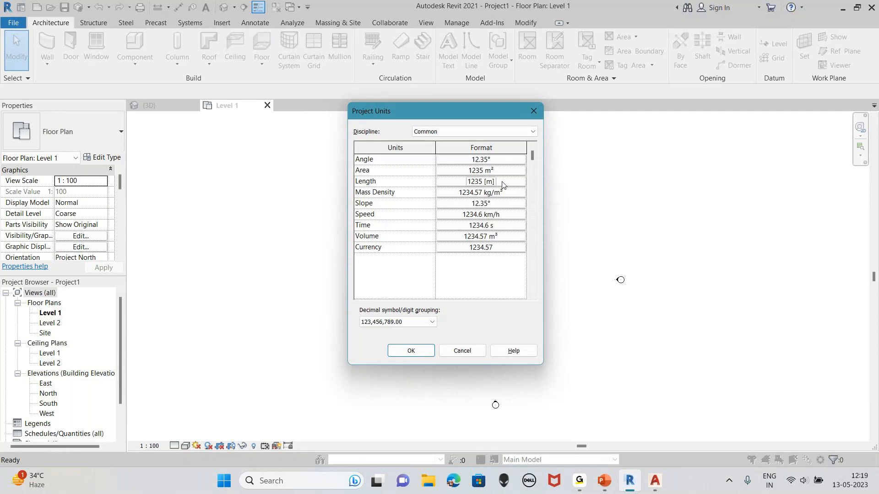
{"action": "left_click", "coordinate": [412, 353]}
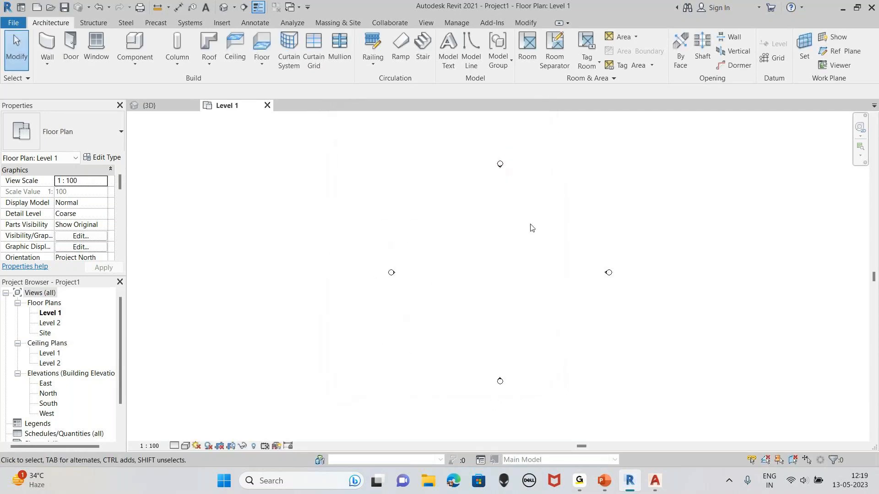
Browse the Level 1 and Level 2 plan views in the project, and open the South elevation.
{"action": "middle_click_drag", "start_coordinate": [531, 227], "coordinate": [526, 247]}
{"action": "left_click", "coordinate": [54, 314]}
{"action": "left_click", "coordinate": [54, 355]}
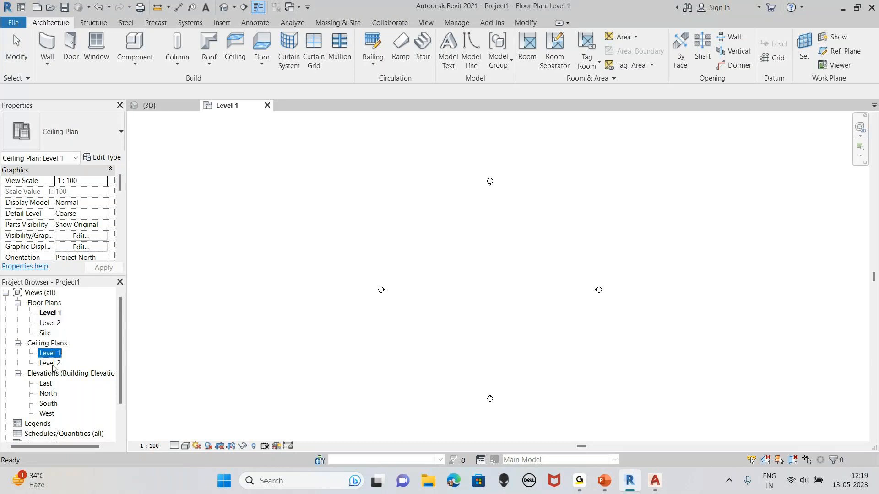
{"action": "left_click", "coordinate": [54, 363]}
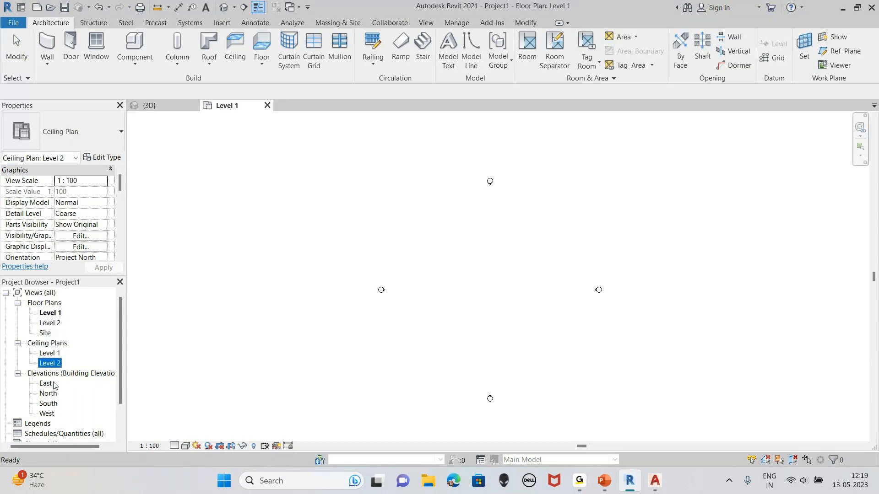
{"action": "double_click", "coordinate": [48, 404]}
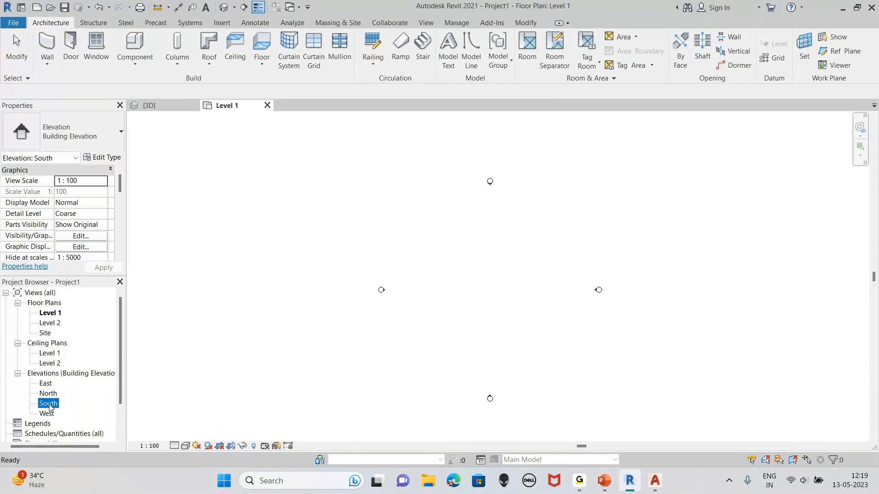
{"action": "middle_click_drag", "start_coordinate": [557, 280], "coordinate": [531, 309]}
{"action": "scroll", "coordinate": [544, 295], "scroll_direction": "down", "scroll_amount": 2}
{"action": "scroll", "coordinate": [532, 311], "scroll_direction": "up", "scroll_amount": 3}
{"action": "scroll", "coordinate": [532, 310], "scroll_direction": "up", "scroll_amount": 1}
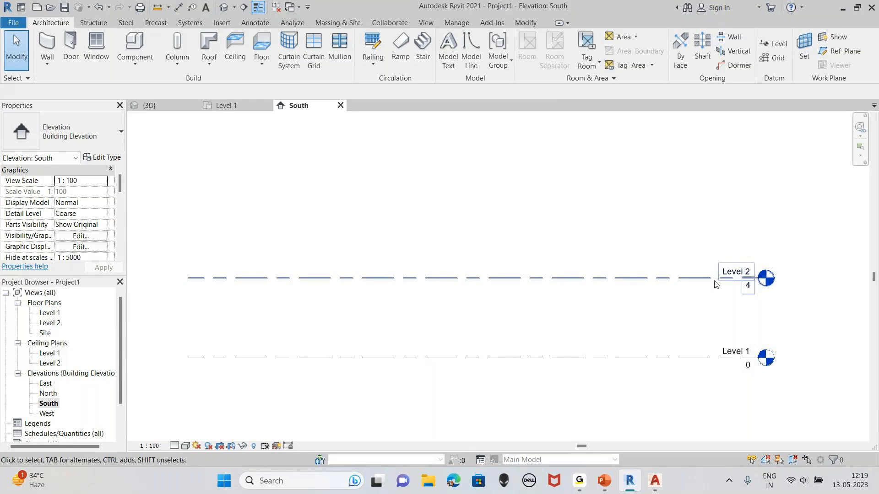
Examine the Level 1 and Level 2 lines in the South elevation, including their names, elevations and spacing.
{"action": "left_click", "coordinate": [583, 278]}
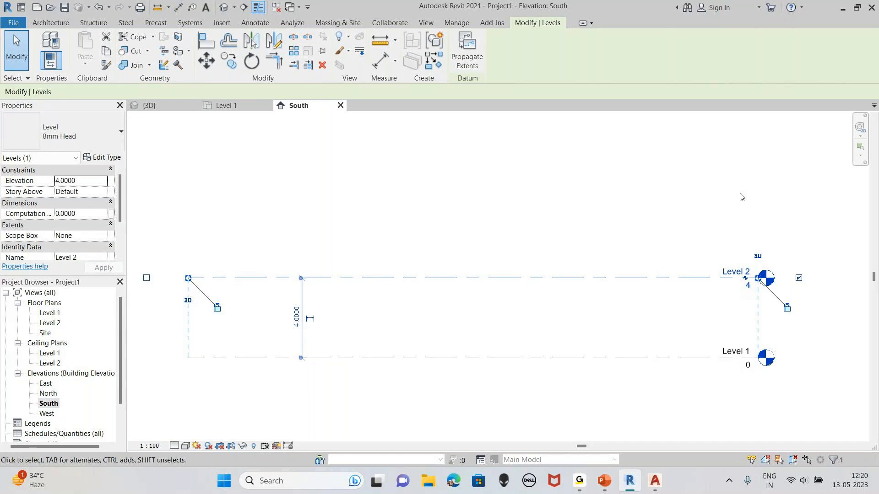
{"action": "middle_click_drag", "start_coordinate": [741, 197], "coordinate": [744, 224]}
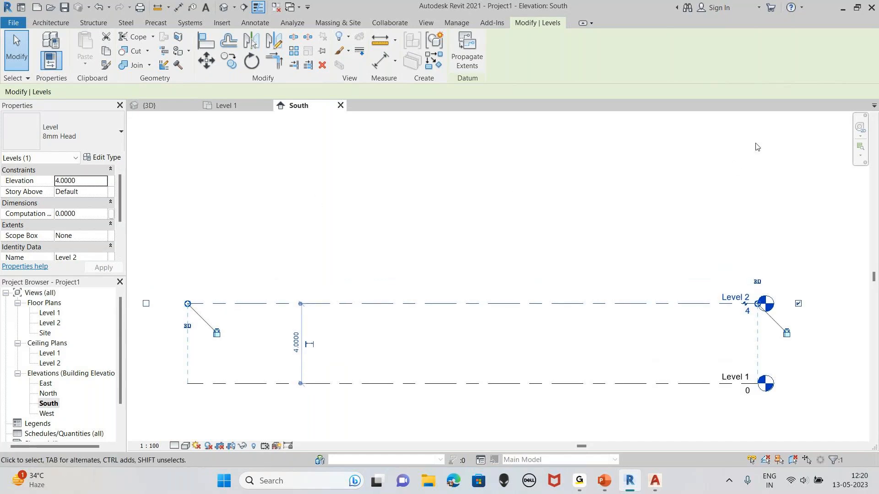
{"action": "left_click", "coordinate": [633, 175]}
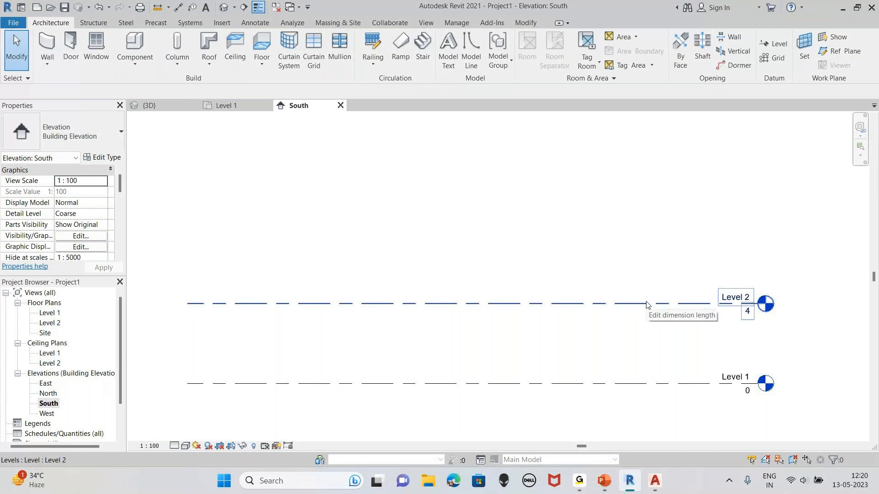
{"action": "scroll", "coordinate": [647, 364], "scroll_direction": "up", "scroll_amount": 2}
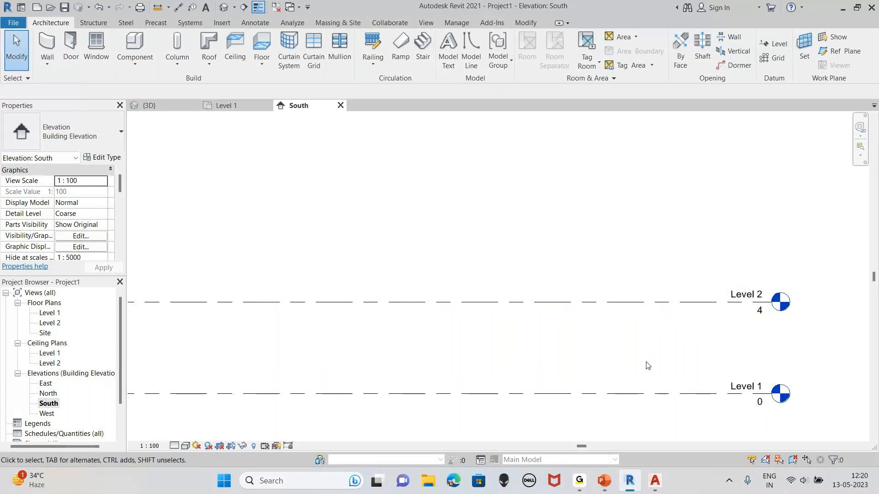
{"action": "middle_click_drag", "start_coordinate": [609, 357], "coordinate": [639, 349]}
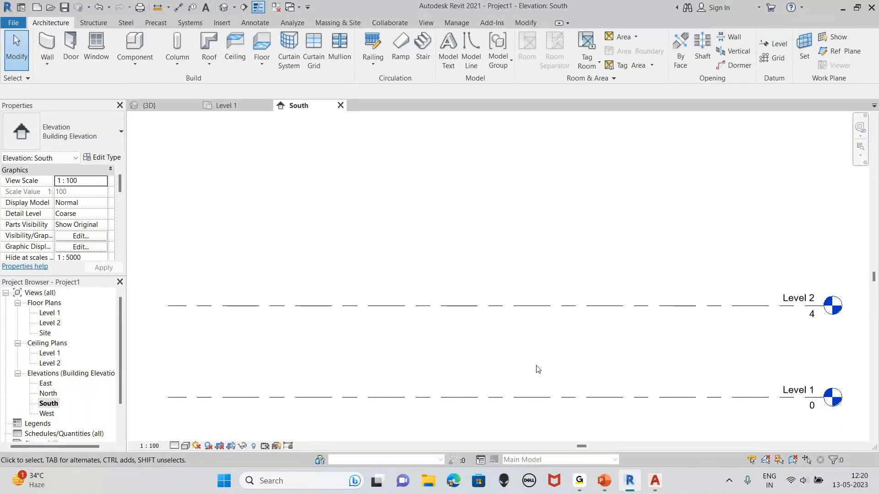
{"action": "scroll", "coordinate": [609, 232], "scroll_direction": "up", "scroll_amount": 2}
{"action": "scroll", "coordinate": [608, 232], "scroll_direction": "down", "scroll_amount": 2}
{"action": "scroll", "coordinate": [627, 298], "scroll_direction": "down", "scroll_amount": 2}
{"action": "middle_click_drag", "start_coordinate": [622, 362], "coordinate": [589, 324]}
{"action": "scroll", "coordinate": [542, 338], "scroll_direction": "up", "scroll_amount": 2}
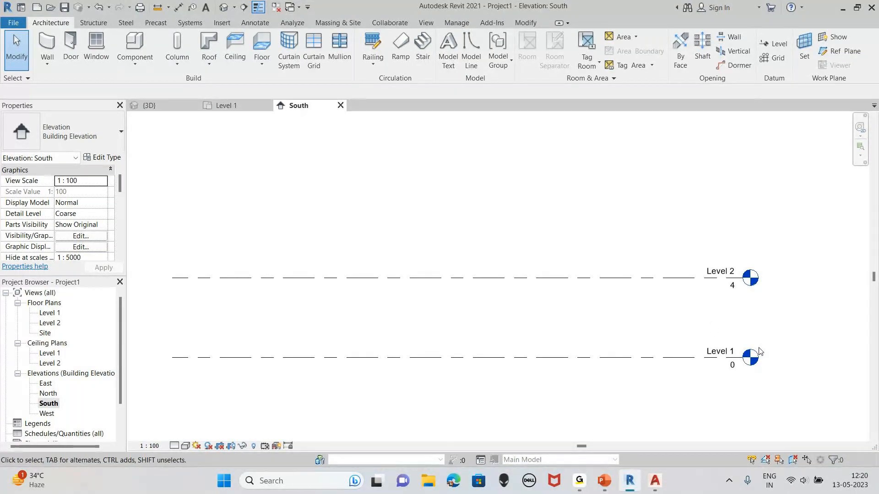
{"action": "left_click", "coordinate": [316, 359]}
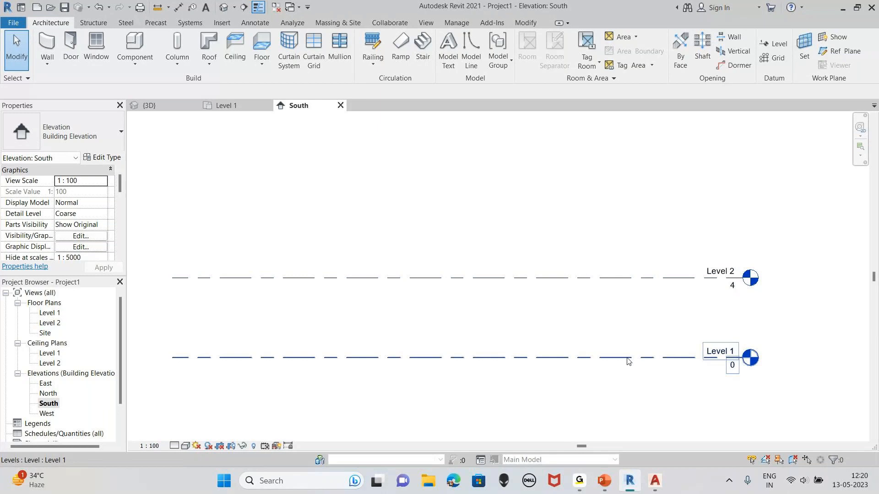
Set the spacing between Level 1 and Level 2 to 5 m in the South elevation by raising Level 2.
{"action": "left_click", "coordinate": [655, 362]}
{"action": "key", "text": "Escape"}
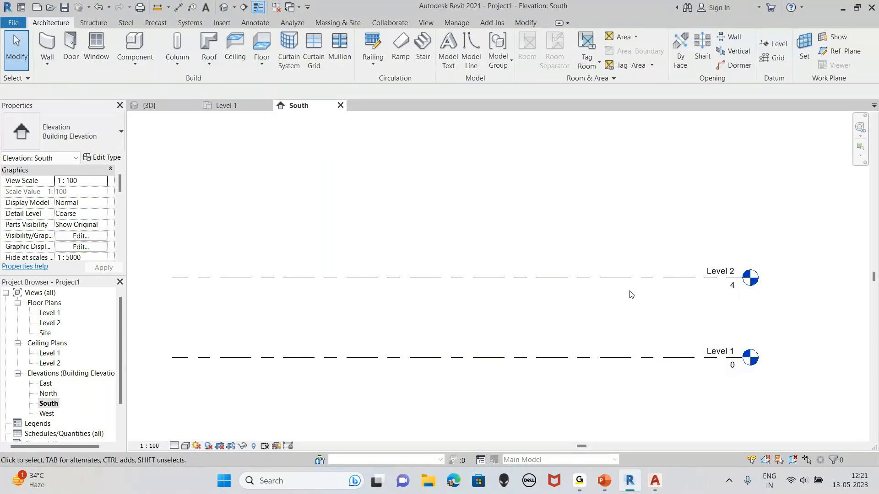
{"action": "left_click", "coordinate": [628, 278]}
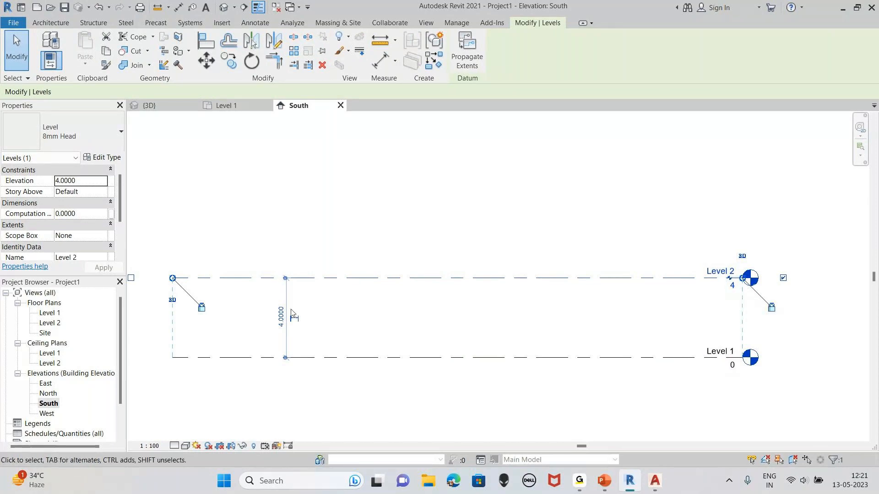
{"action": "left_click", "coordinate": [281, 317]}
{"action": "type", "text": "5"}
{"action": "key", "text": "Return"}
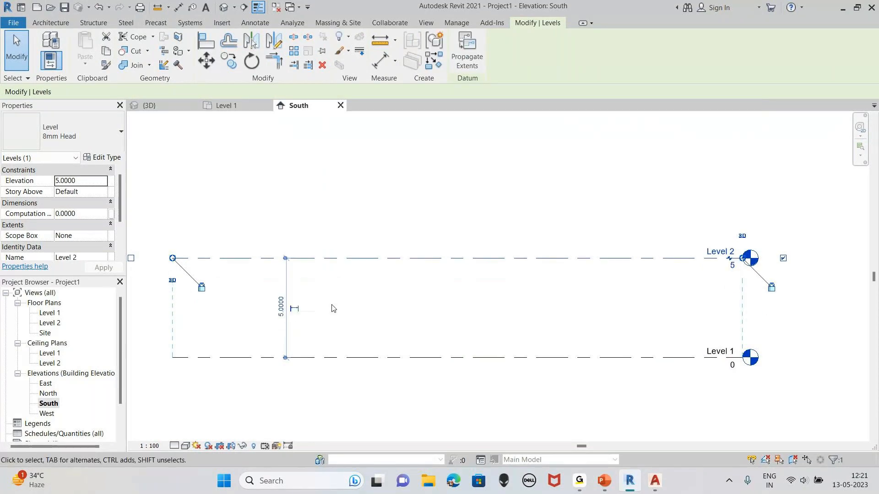
{"action": "left_click", "coordinate": [431, 196]}
{"action": "scroll", "coordinate": [427, 317], "scroll_direction": "down", "scroll_amount": 1}
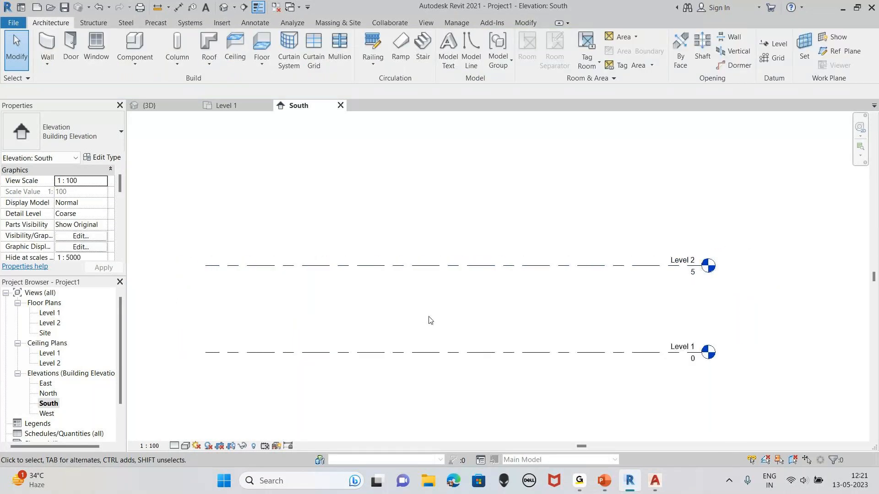
{"action": "middle_click_drag", "start_coordinate": [427, 318], "coordinate": [459, 327]}
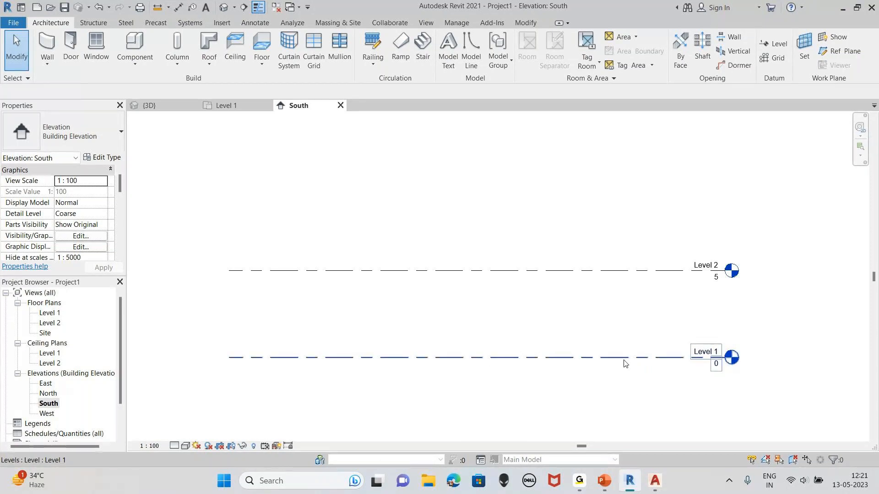
Collapse the Ceiling Plans group and open the Level 1 floor plan with its elevation markers in view.
{"action": "left_click", "coordinate": [608, 358]}
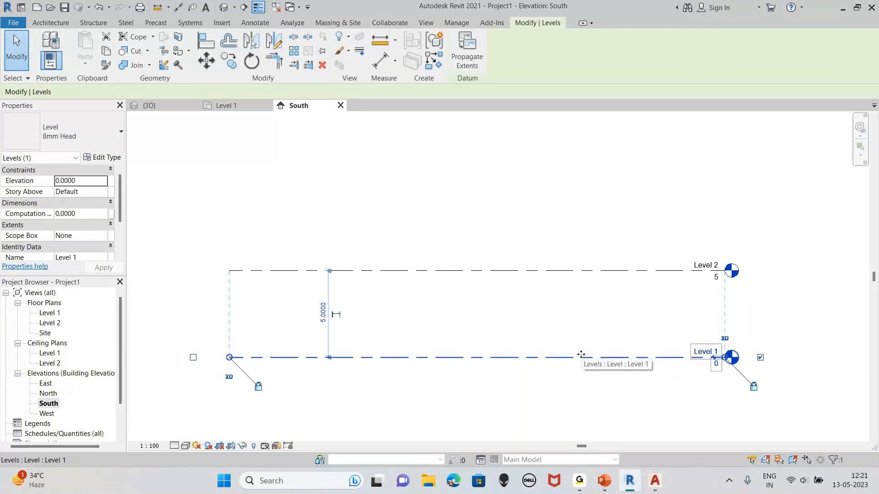
{"action": "left_click", "coordinate": [18, 344]}
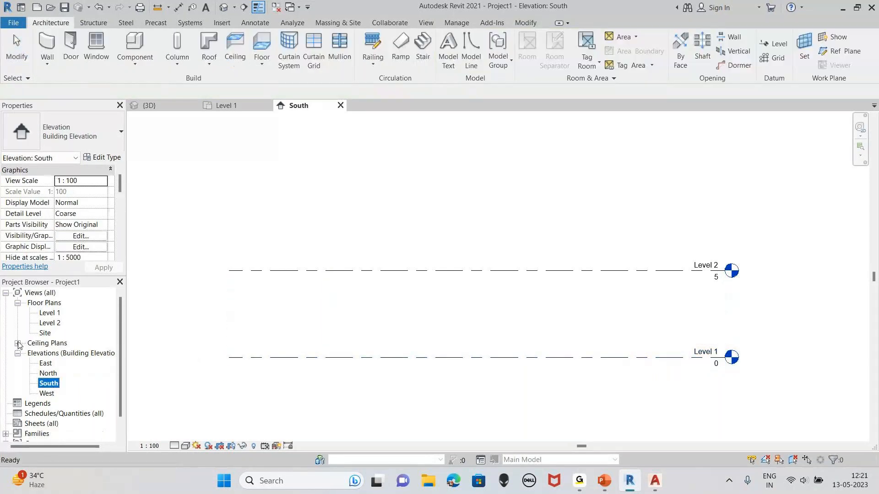
{"action": "left_click", "coordinate": [51, 304]}
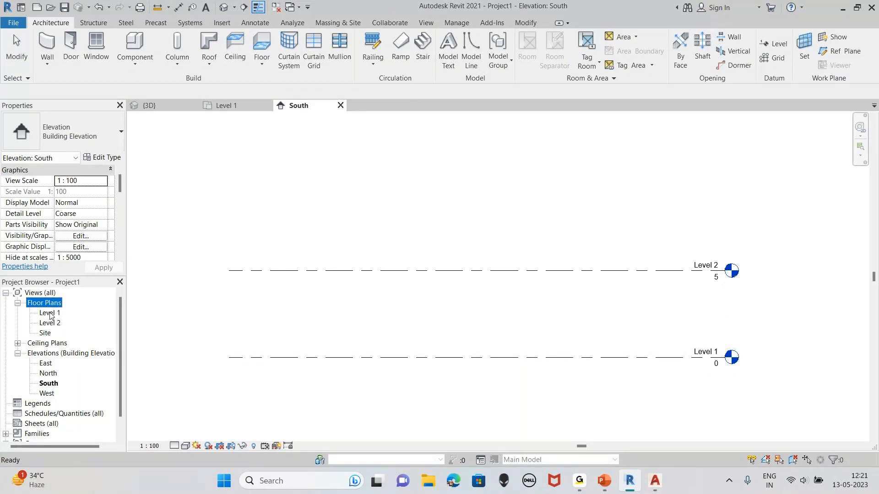
{"action": "double_click", "coordinate": [49, 314]}
{"action": "scroll", "coordinate": [503, 304], "scroll_direction": "up", "scroll_amount": 3}
{"action": "scroll", "coordinate": [443, 260], "scroll_direction": "down", "scroll_amount": 1}
{"action": "middle_click_drag", "start_coordinate": [502, 301], "coordinate": [456, 276]}
{"action": "scroll", "coordinate": [444, 271], "scroll_direction": "up", "scroll_amount": 1}
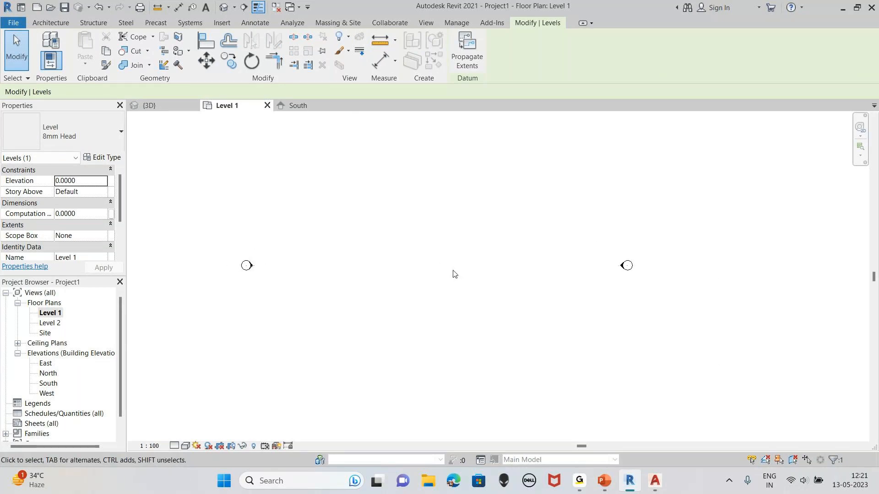
{"action": "key", "text": "Escape"}
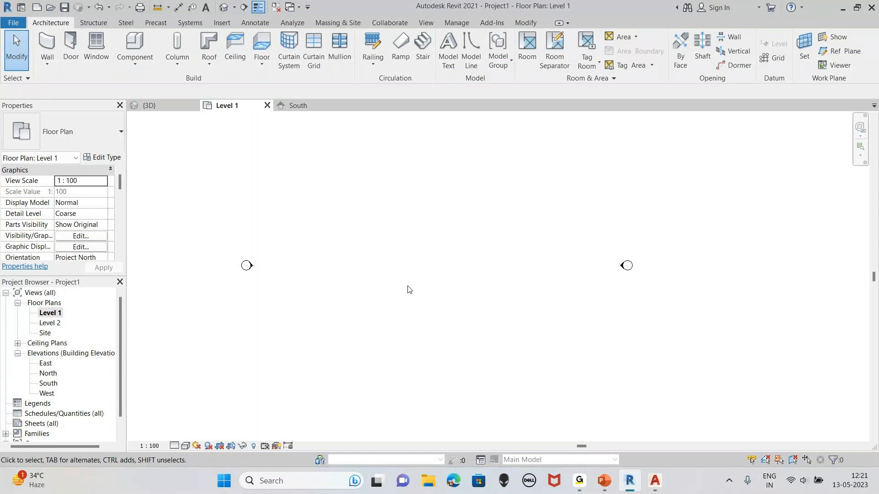
{"action": "middle_click_drag", "start_coordinate": [412, 288], "coordinate": [446, 274]}
{"action": "scroll", "coordinate": [465, 276], "scroll_direction": "down", "scroll_amount": 1}
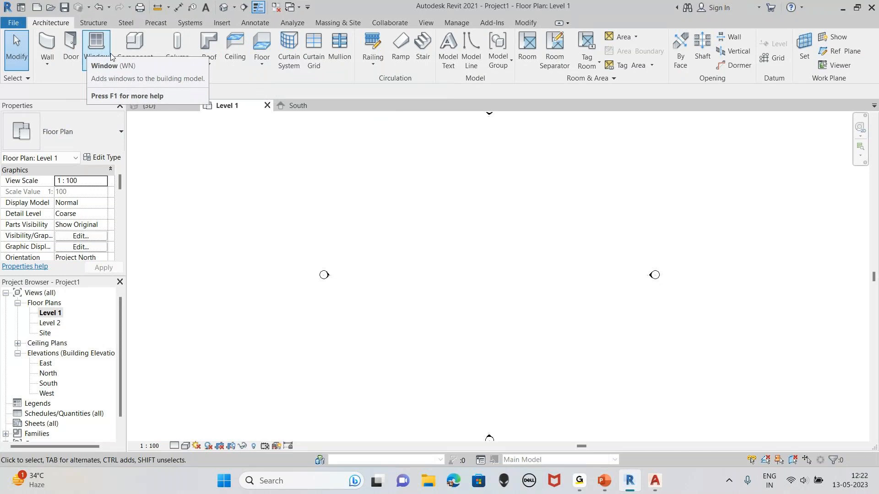
Start an architectural wall on Level 1 using the type Generic - 200mm - Filled.
{"action": "left_click", "coordinate": [132, 66]}
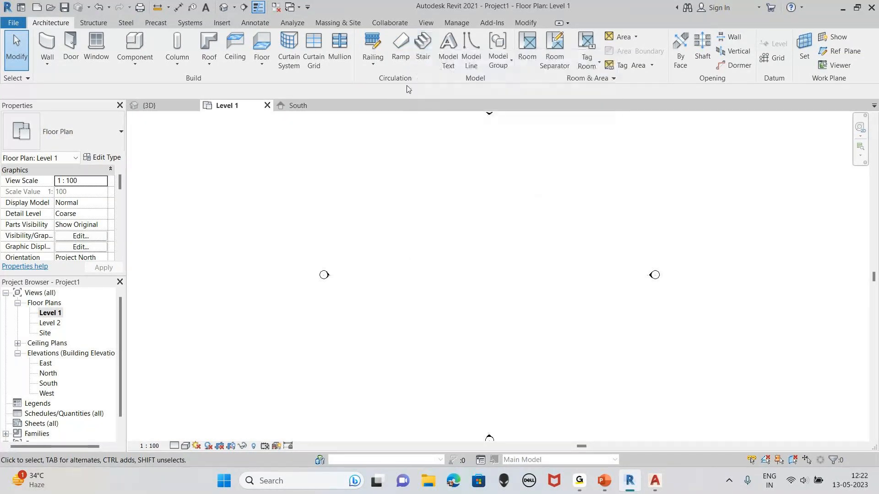
{"action": "left_click", "coordinate": [51, 46]}
{"action": "left_click", "coordinate": [65, 137]}
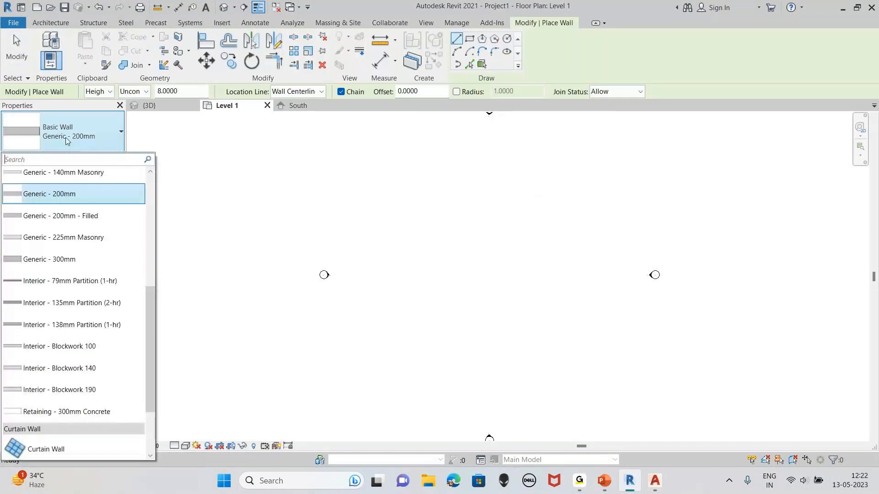
{"action": "scroll", "coordinate": [80, 247], "scroll_direction": "down", "scroll_amount": 3}
{"action": "scroll", "coordinate": [81, 247], "scroll_direction": "up", "scroll_amount": 5}
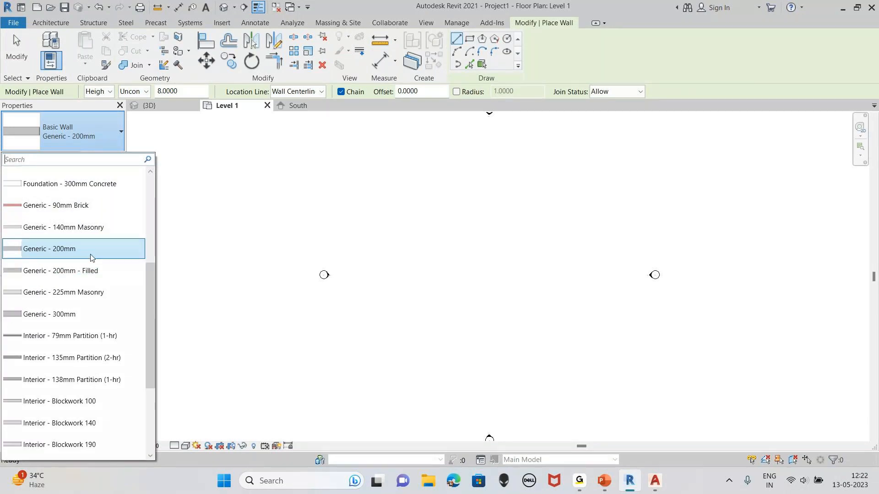
{"action": "left_click", "coordinate": [61, 274]}
{"action": "middle_click_drag", "start_coordinate": [532, 311], "coordinate": [455, 318]}
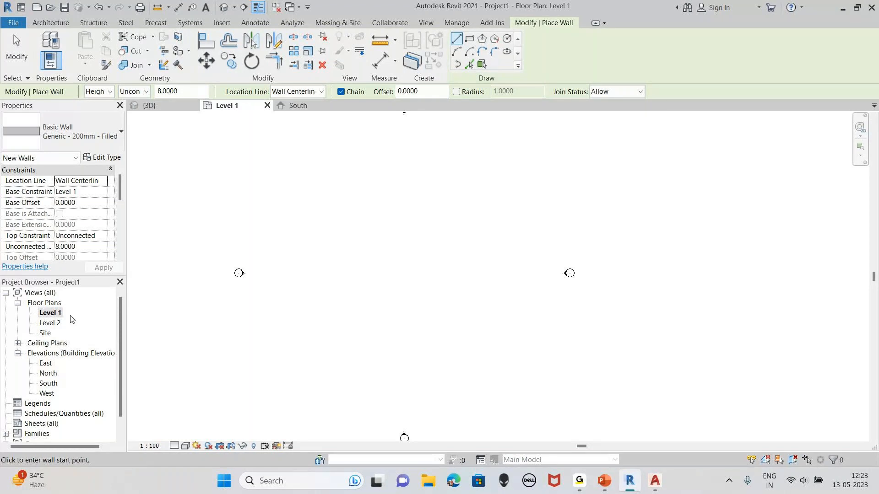
Set the new walls' height to Level 2 and return it to Unconnected with a 5 m height.
{"action": "left_click", "coordinate": [104, 93]}
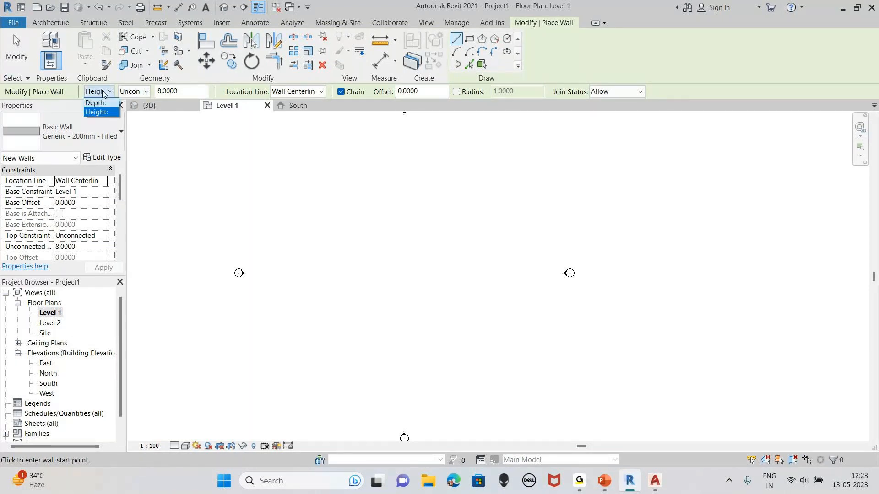
{"action": "left_click", "coordinate": [139, 91]}
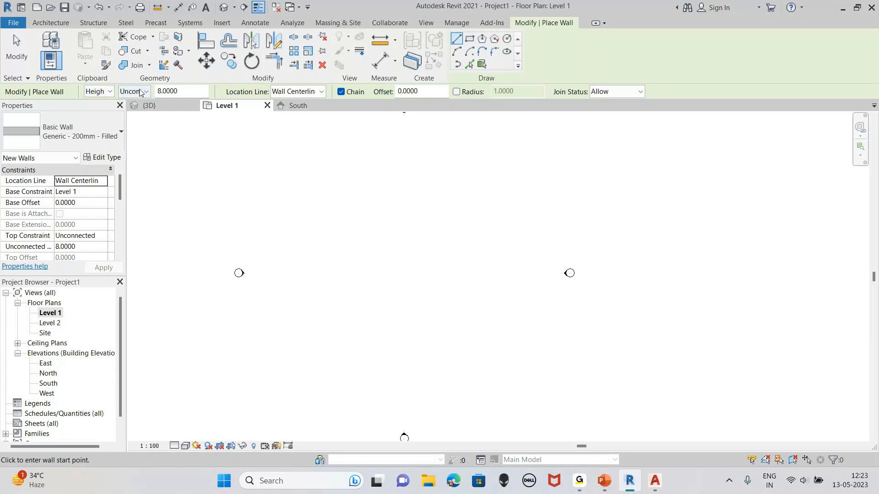
{"action": "left_click", "coordinate": [141, 92]}
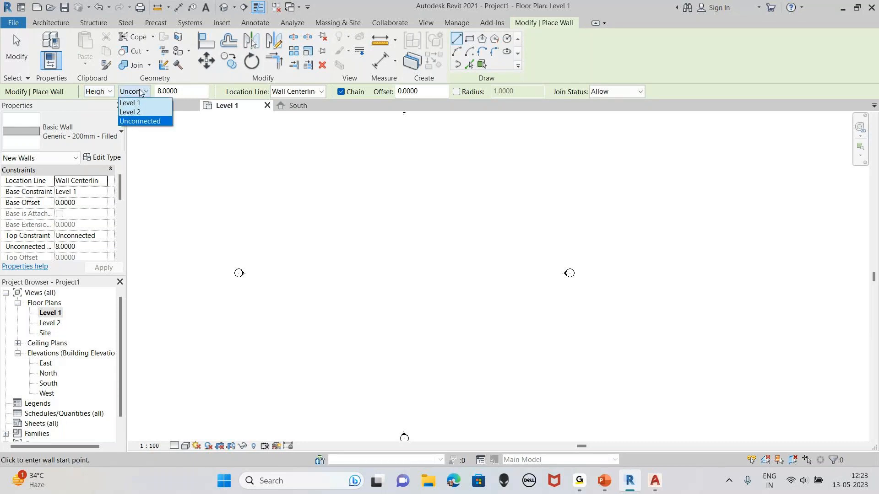
{"action": "left_click", "coordinate": [142, 113]}
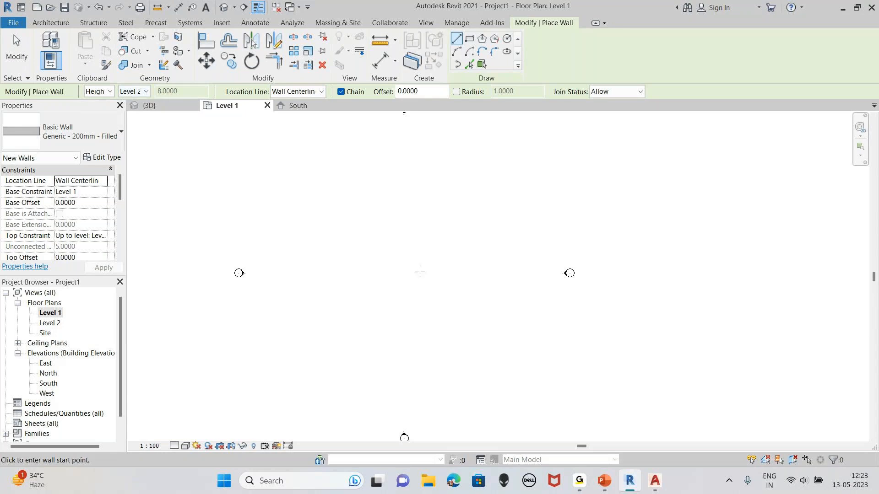
{"action": "middle_click_drag", "start_coordinate": [420, 270], "coordinate": [410, 270]}
{"action": "scroll", "coordinate": [410, 271], "scroll_direction": "down", "scroll_amount": 1}
{"action": "left_click", "coordinate": [138, 91]}
{"action": "left_click", "coordinate": [144, 121]}
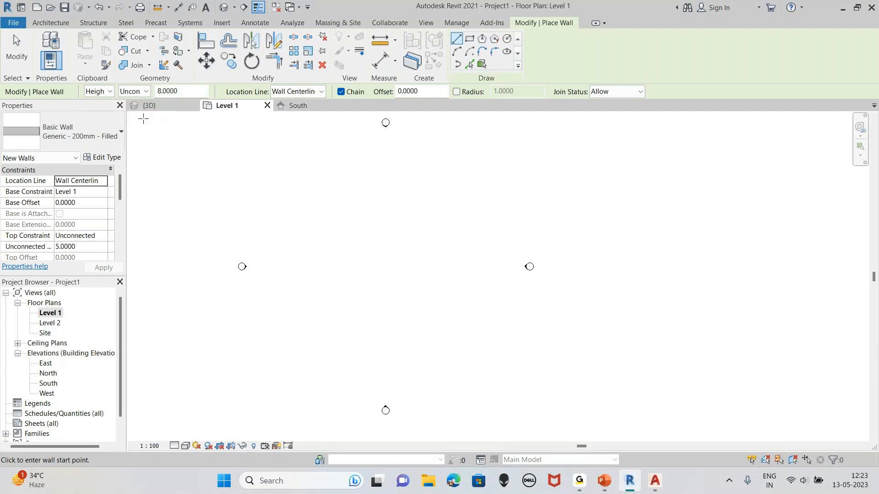
Draw a closed rectangular loop of four chained walls, about 16.8 m deep, between the elevation markers and end the Wall command.
{"action": "left_click", "coordinate": [311, 330]}
{"action": "scroll", "coordinate": [375, 330], "scroll_direction": "up", "scroll_amount": 3}
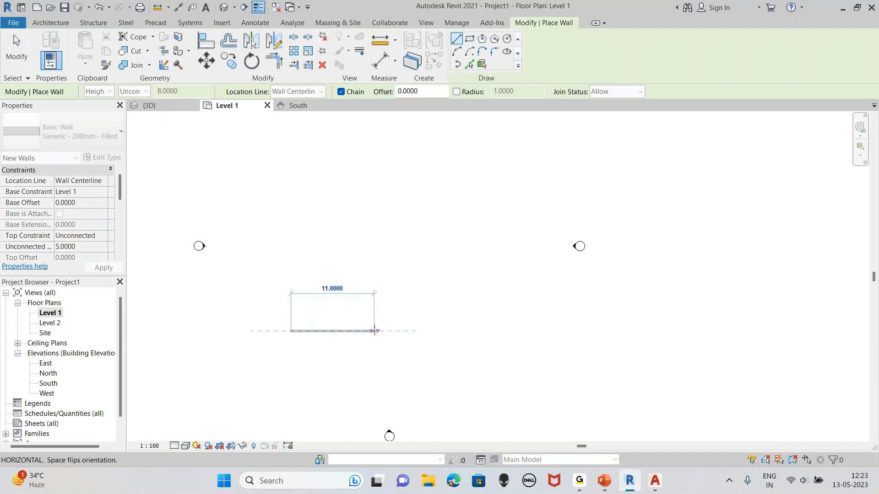
{"action": "scroll", "coordinate": [374, 330], "scroll_direction": "up", "scroll_amount": 1}
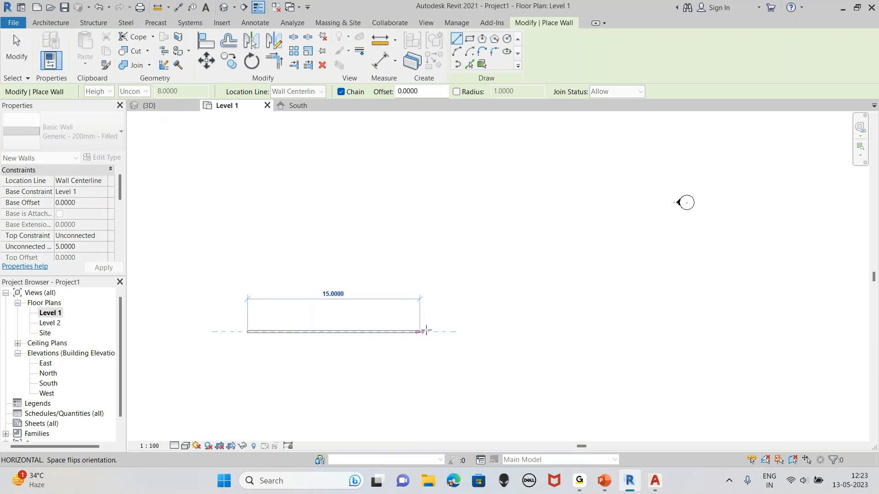
{"action": "left_click", "coordinate": [543, 331]}
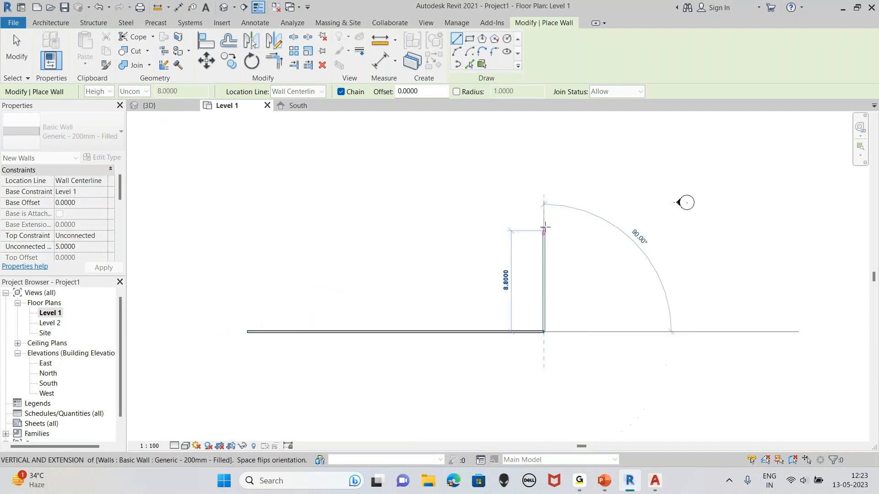
{"action": "left_click", "coordinate": [544, 139]}
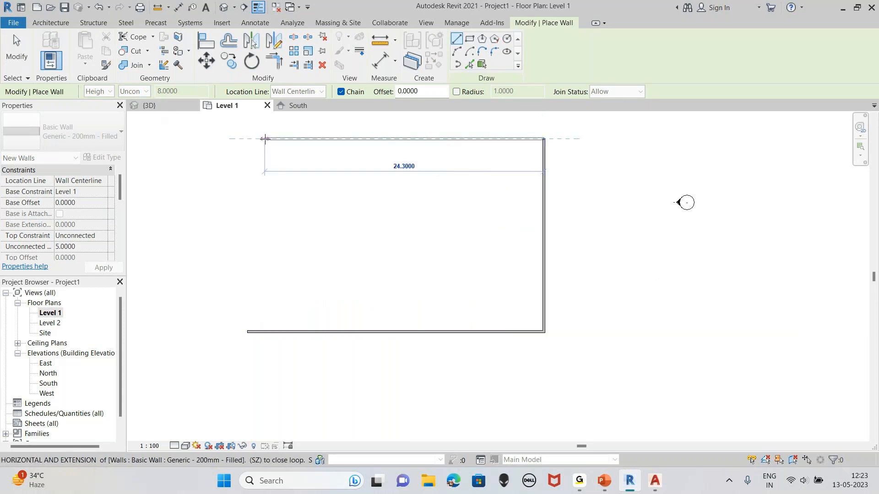
{"action": "left_click", "coordinate": [248, 138]}
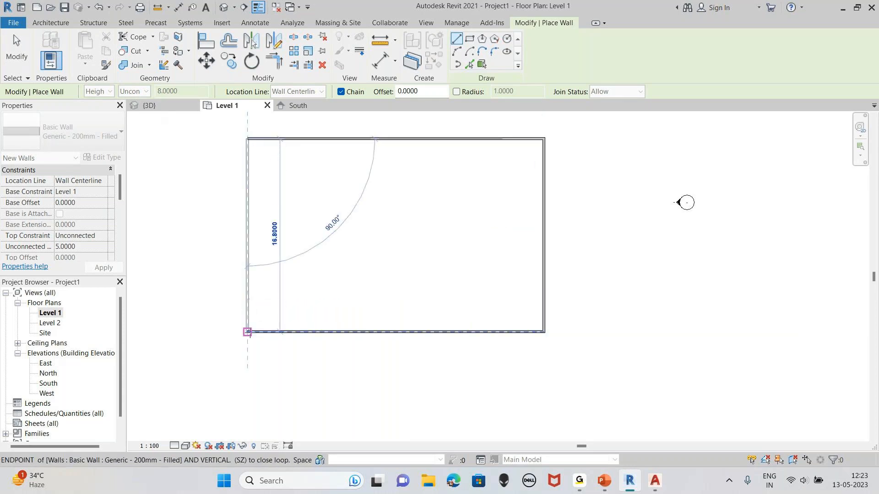
{"action": "left_click", "coordinate": [247, 331]}
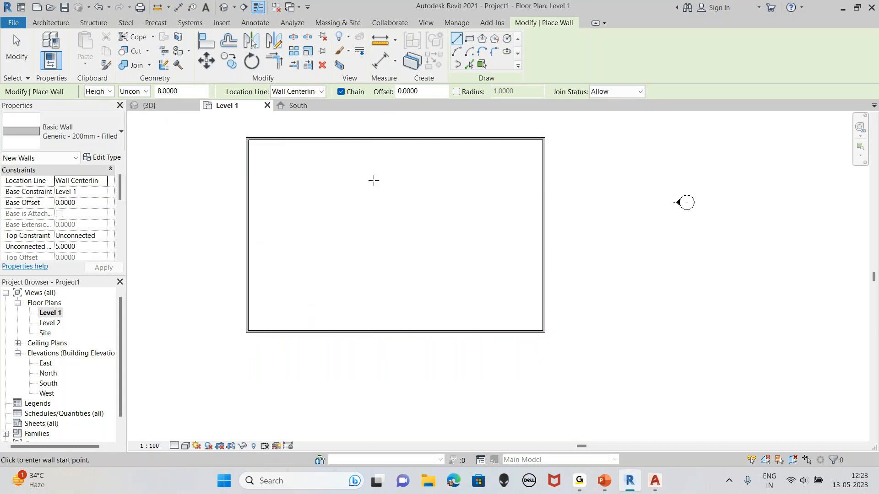
{"action": "scroll", "coordinate": [281, 218], "scroll_direction": "up", "scroll_amount": 2}
{"action": "scroll", "coordinate": [281, 218], "scroll_direction": "down", "scroll_amount": 1}
{"action": "scroll", "coordinate": [281, 218], "scroll_direction": "down", "scroll_amount": 1}
{"action": "key", "text": "Escape"}
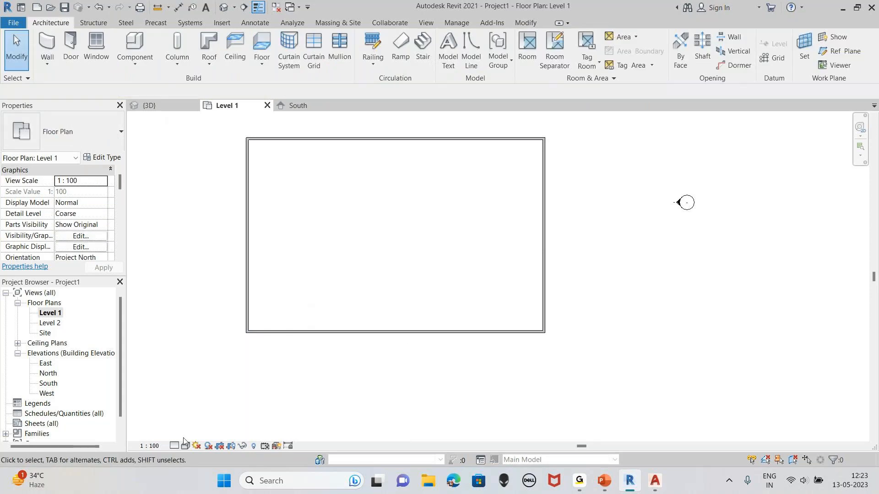
Open the default 3D view of the walls and set its visual style to Shaded.
{"action": "left_click", "coordinate": [223, 12]}
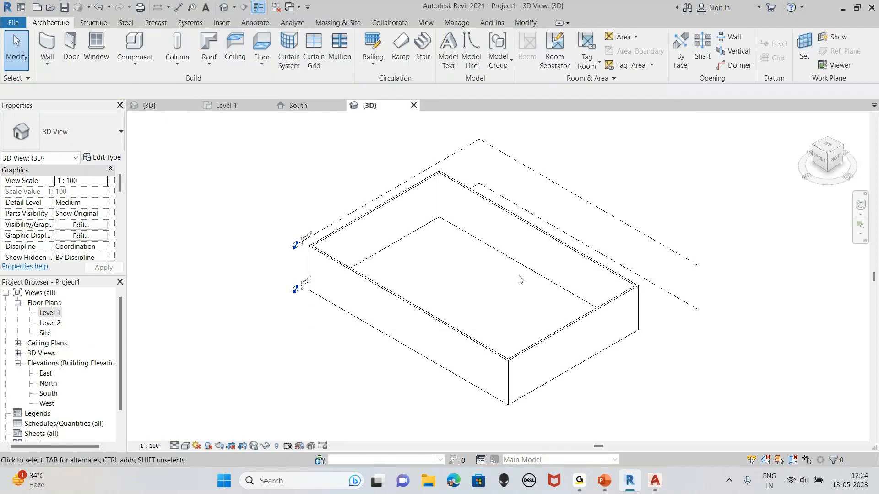
{"action": "scroll", "coordinate": [519, 279], "scroll_direction": "up", "scroll_amount": 1}
{"action": "scroll", "coordinate": [507, 271], "scroll_direction": "up", "scroll_amount": 1}
{"action": "middle_click_drag", "start_coordinate": [506, 272], "coordinate": [514, 276]}
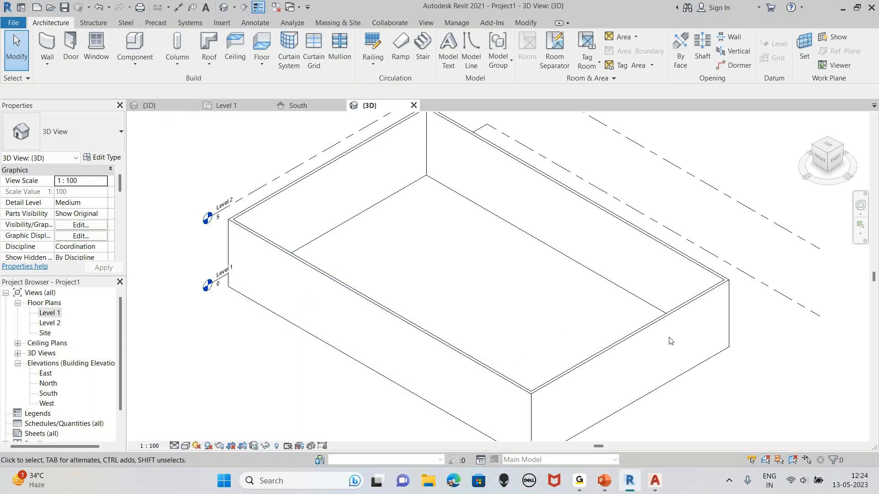
{"action": "left_click", "coordinate": [186, 446]}
{"action": "left_click", "coordinate": [204, 410]}
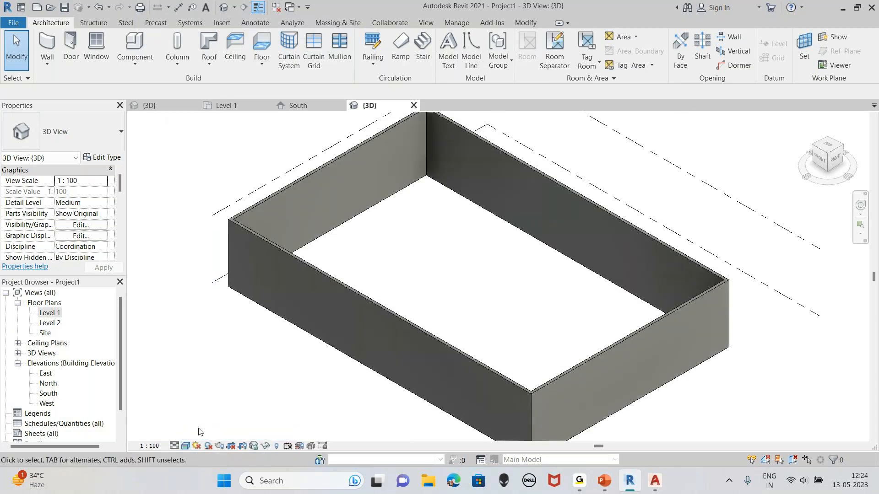
Set the detail level of the 3D view to Fine.
{"action": "scroll", "coordinate": [359, 323], "scroll_direction": "up", "scroll_amount": 1}
{"action": "scroll", "coordinate": [360, 320], "scroll_direction": "up", "scroll_amount": 1}
{"action": "middle_click_drag", "start_coordinate": [339, 166], "coordinate": [325, 295]}
{"action": "scroll", "coordinate": [320, 293], "scroll_direction": "down", "scroll_amount": 2}
{"action": "left_click", "coordinate": [175, 446]}
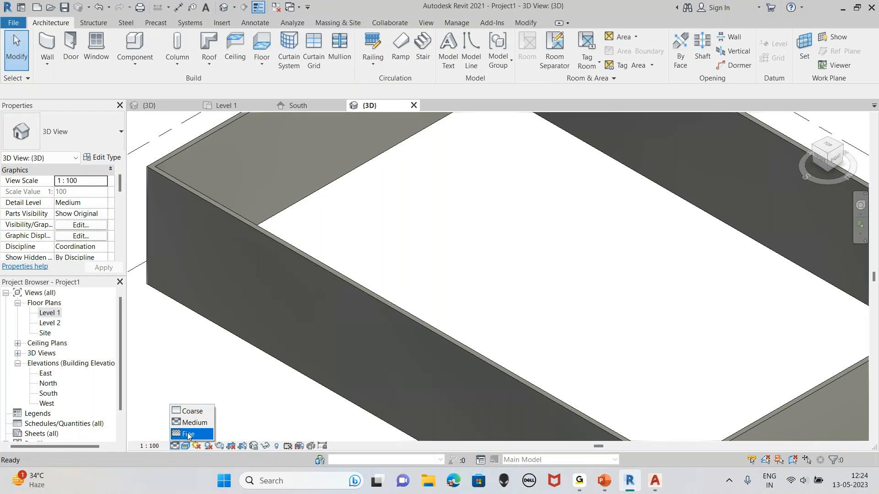
{"action": "left_click", "coordinate": [188, 434]}
{"action": "scroll", "coordinate": [275, 275], "scroll_direction": "up", "scroll_amount": 3}
{"action": "scroll", "coordinate": [268, 273], "scroll_direction": "down", "scroll_amount": 3}
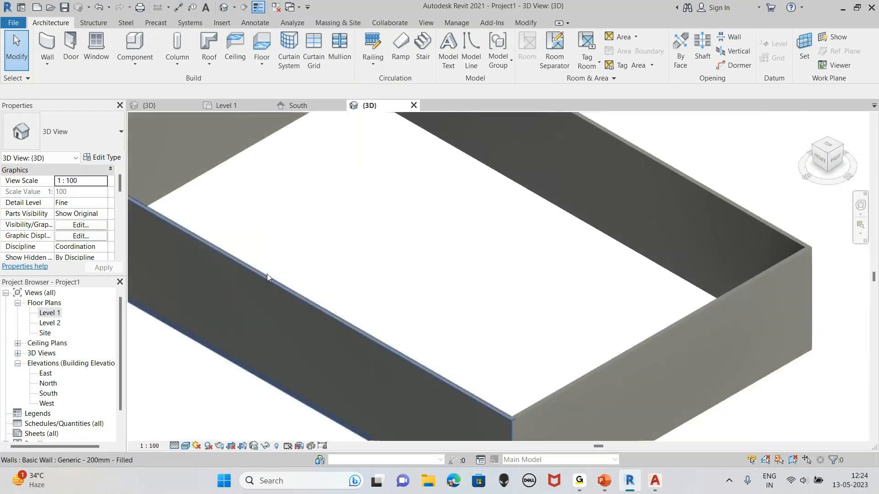
Try the Consistent Colors visual style on the 3D walls and set the style to Realistic.
{"action": "left_click", "coordinate": [185, 446]}
{"action": "left_click", "coordinate": [201, 419]}
{"action": "left_click", "coordinate": [188, 447]}
{"action": "left_click", "coordinate": [201, 435]}
{"action": "left_click", "coordinate": [188, 445]}
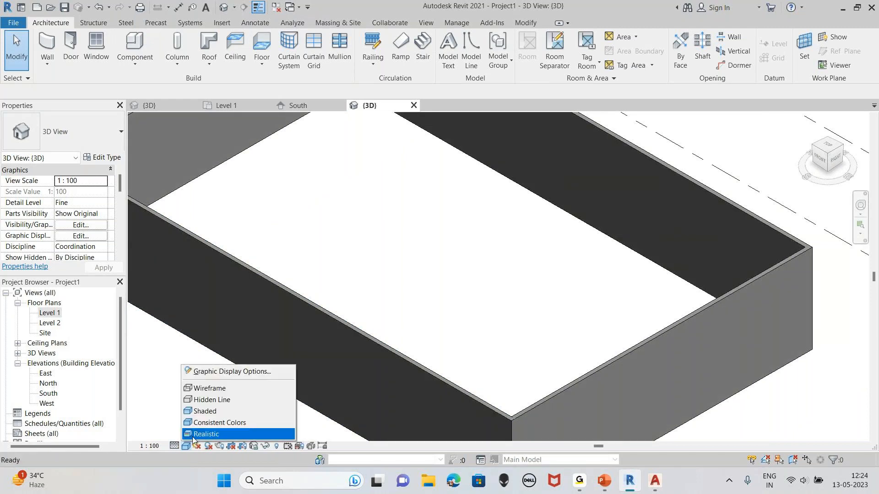
{"action": "left_click", "coordinate": [201, 434]}
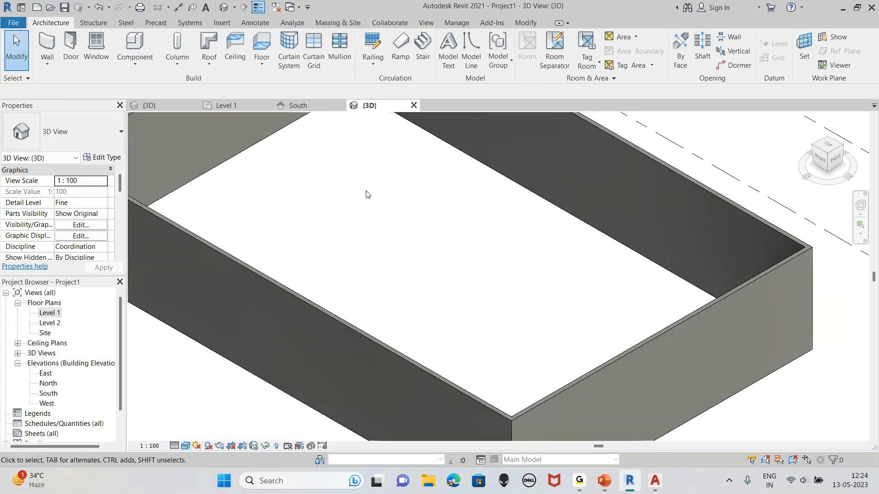
{"action": "scroll", "coordinate": [366, 194], "scroll_direction": "down", "scroll_amount": 3}
{"action": "middle_click_drag", "start_coordinate": [377, 225], "coordinate": [451, 276]}
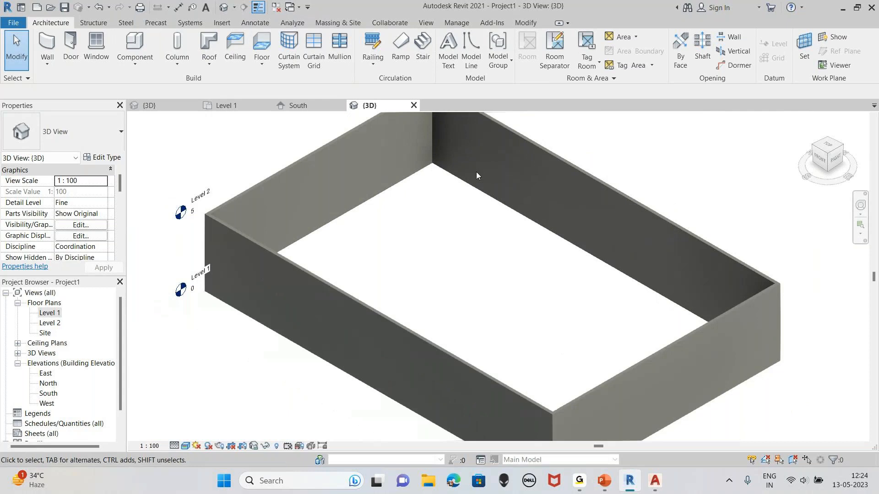
{"action": "middle_click_drag", "start_coordinate": [473, 173], "coordinate": [450, 137], "text": "shift"}
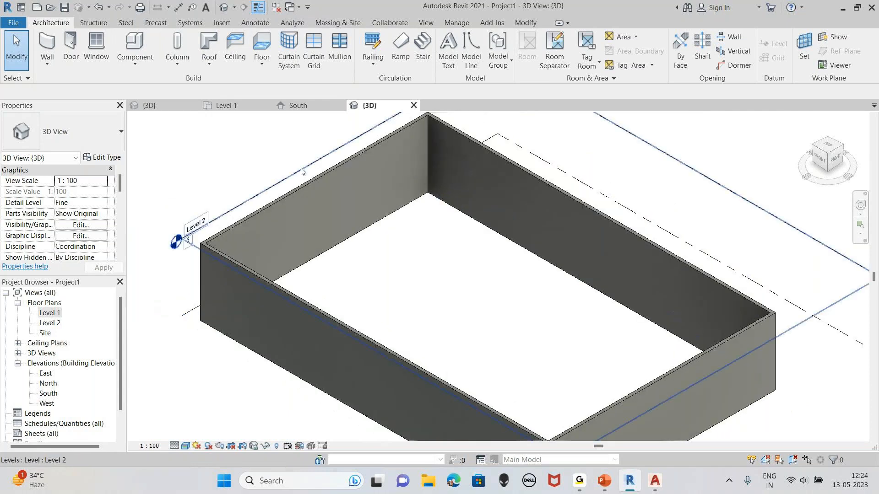
{"action": "middle_click_drag", "start_coordinate": [501, 349], "coordinate": [485, 311]}
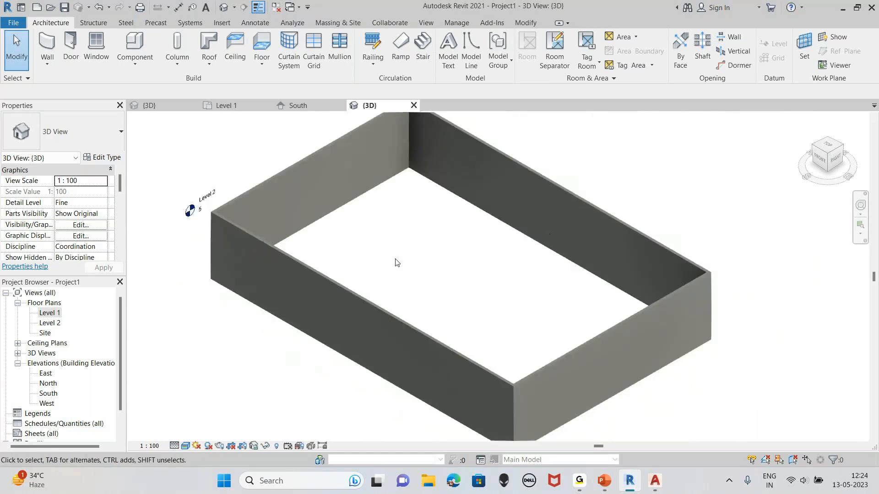
{"action": "middle_click_drag", "start_coordinate": [435, 221], "coordinate": [467, 239]}
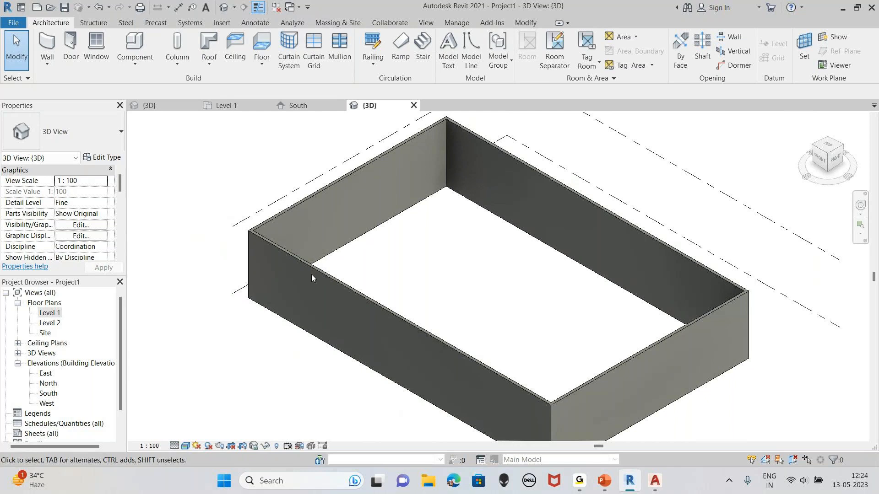
Open the Level 1 floor plan and start a floor of type Standard Timber-Wood Finish.
{"action": "double_click", "coordinate": [50, 313]}
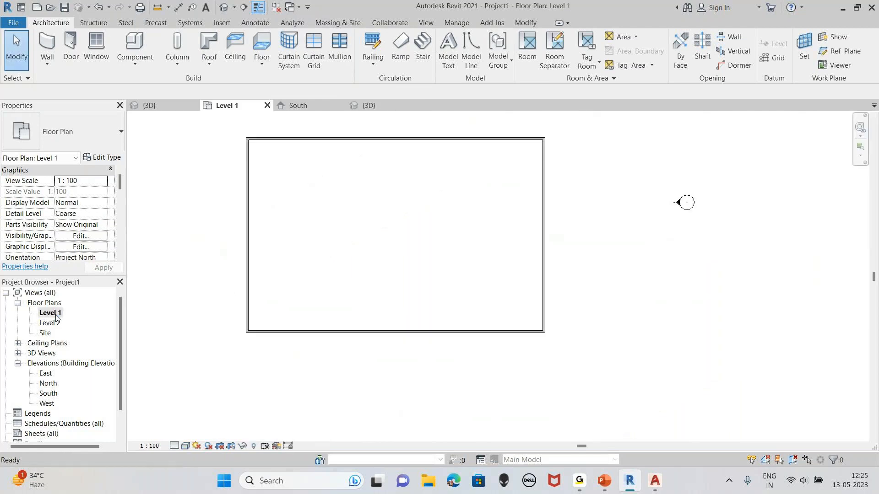
{"action": "middle_click_drag", "start_coordinate": [307, 226], "coordinate": [369, 284]}
{"action": "scroll", "coordinate": [433, 291], "scroll_direction": "up", "scroll_amount": 1}
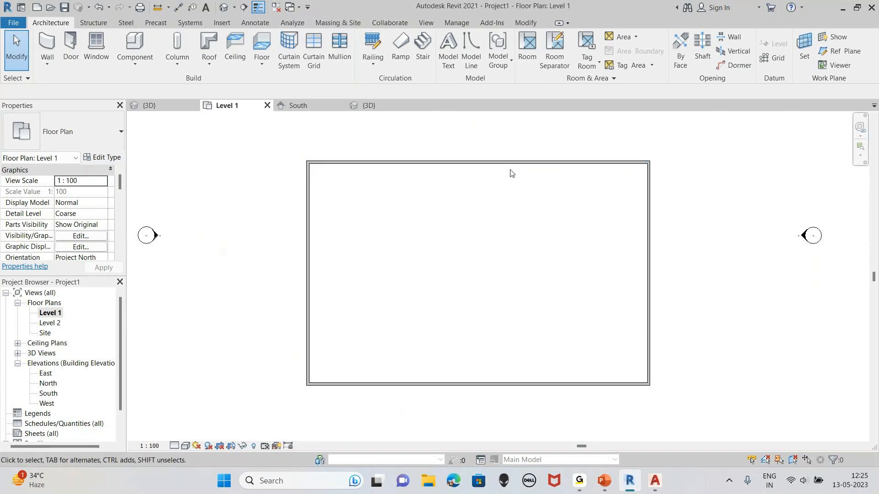
{"action": "scroll", "coordinate": [507, 283], "scroll_direction": "up", "scroll_amount": 3}
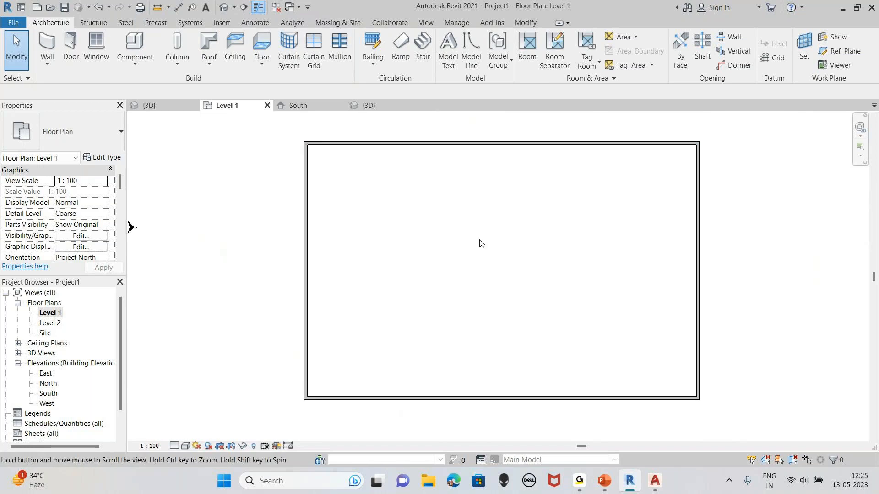
{"action": "middle_click_drag", "start_coordinate": [444, 220], "coordinate": [476, 256]}
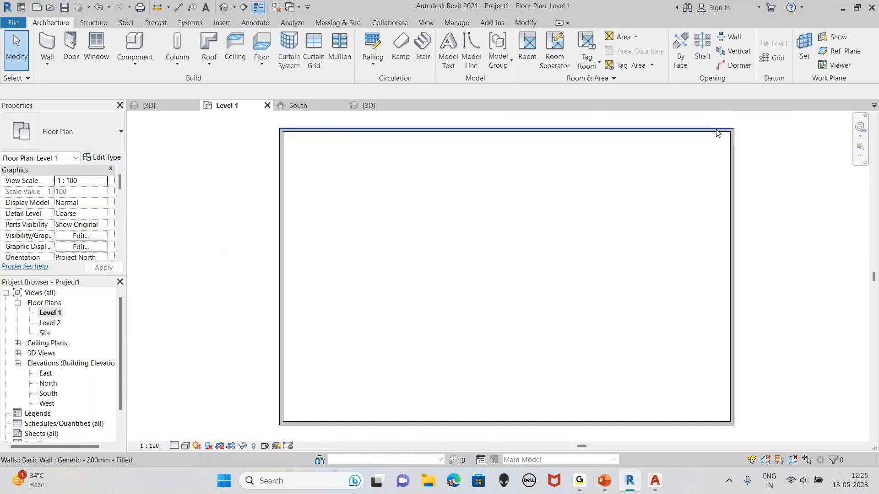
{"action": "scroll", "coordinate": [562, 189], "scroll_direction": "down", "scroll_amount": 1}
{"action": "middle_click_drag", "start_coordinate": [563, 189], "coordinate": [553, 178]}
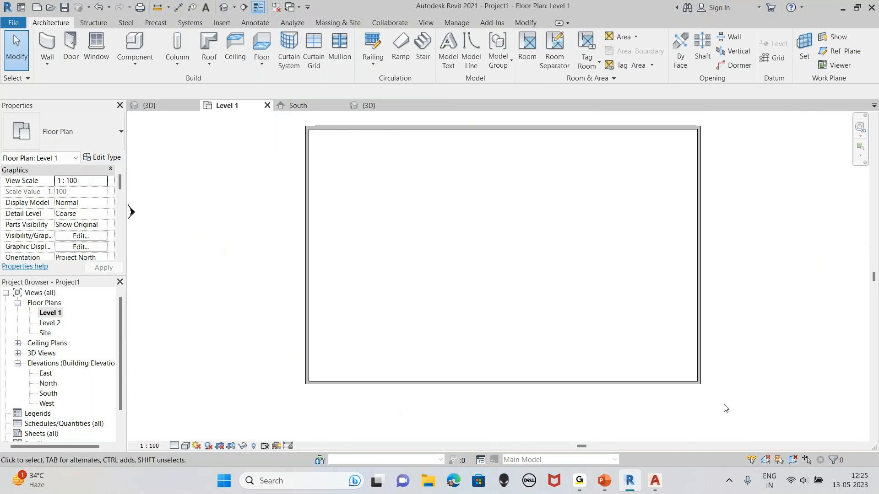
{"action": "left_click", "coordinate": [259, 42]}
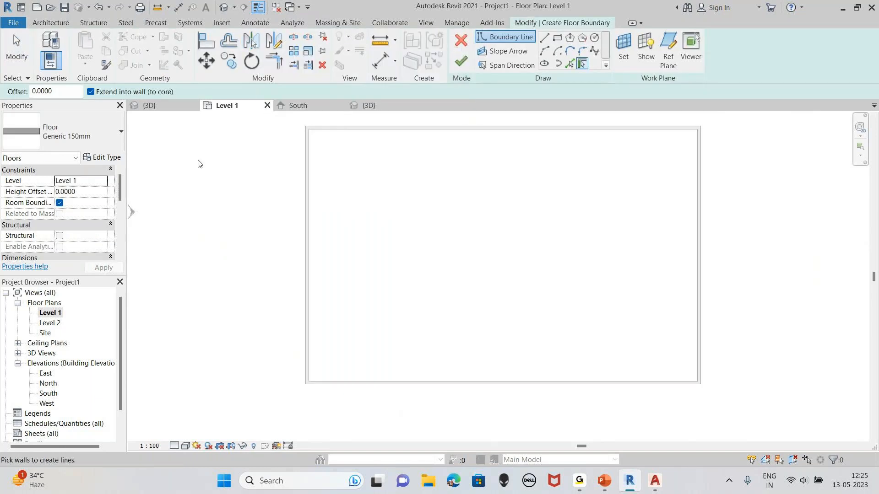
{"action": "left_click", "coordinate": [85, 140]}
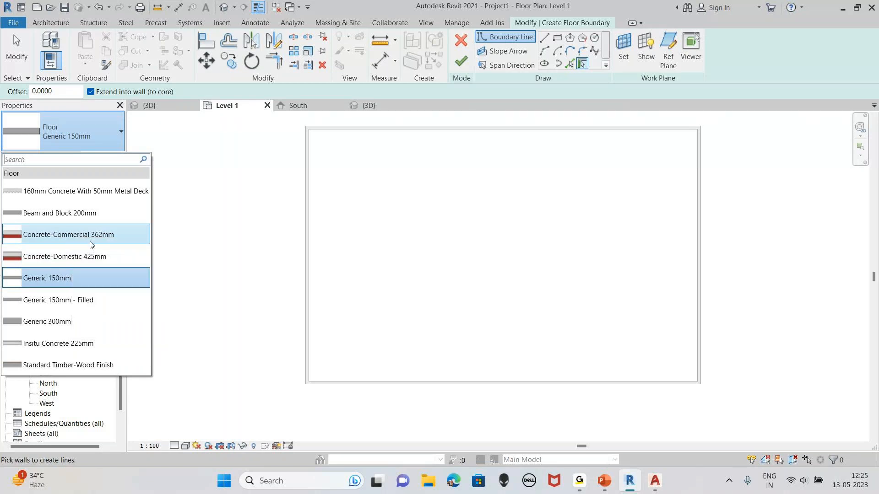
{"action": "left_click", "coordinate": [76, 366]}
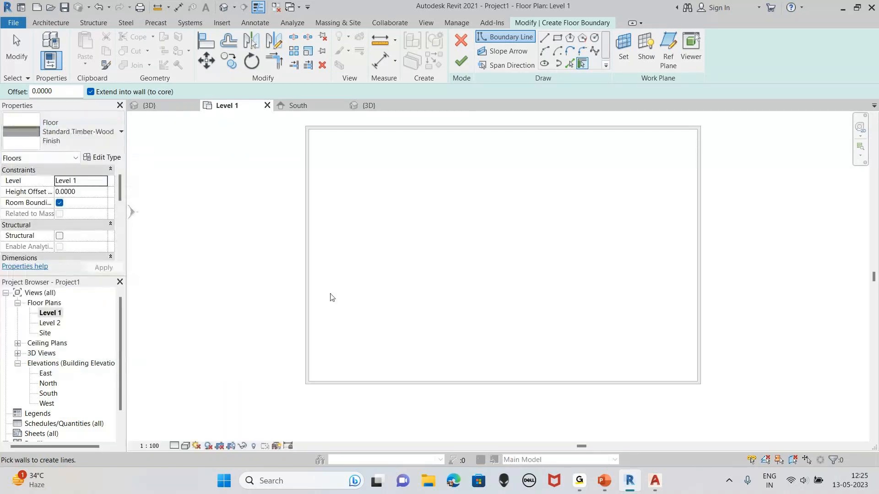
Sketch a rectangular floor boundary between opposite outer corners of the wall loop, finish the floor and deselect it.
{"action": "left_click", "coordinate": [558, 40]}
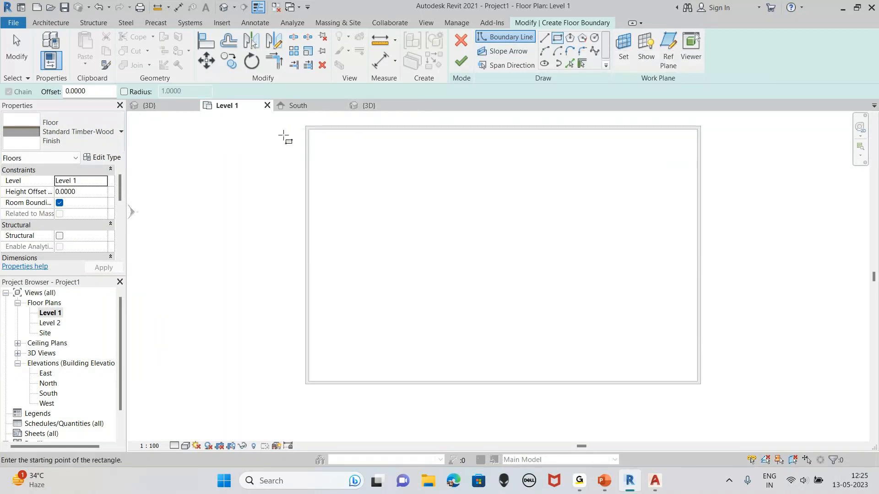
{"action": "left_click", "coordinate": [306, 127]}
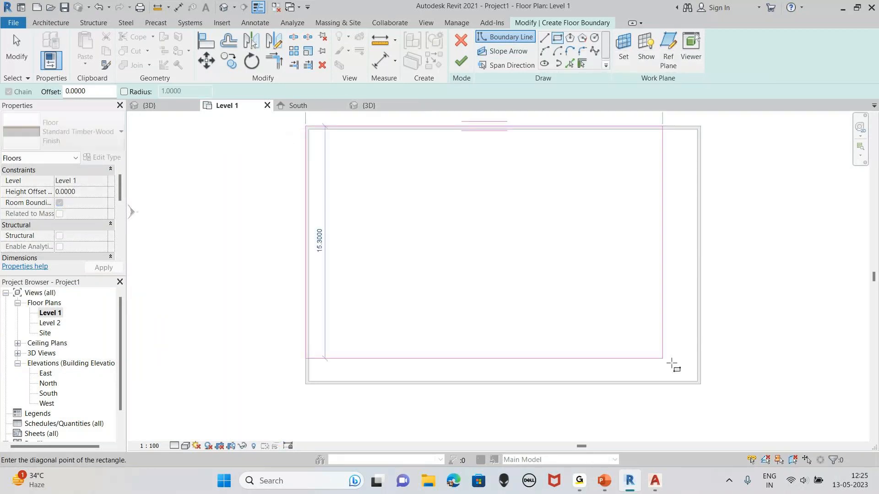
{"action": "left_click", "coordinate": [701, 384]}
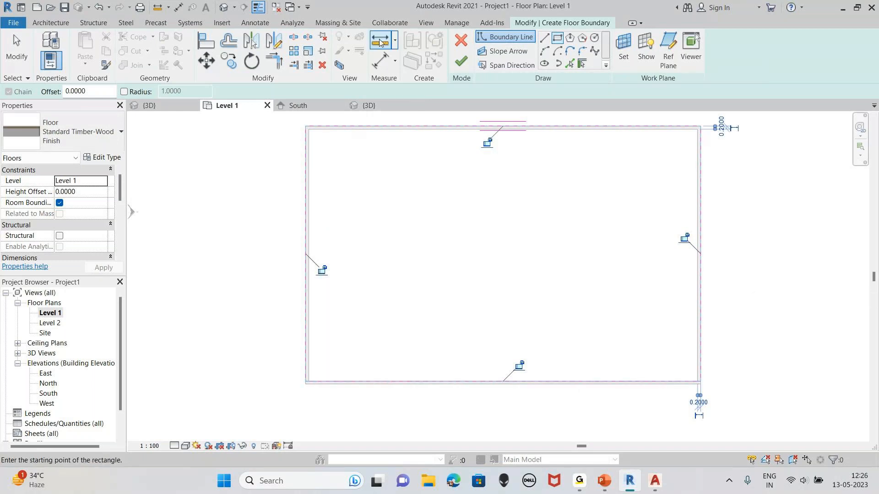
{"action": "left_click", "coordinate": [460, 63]}
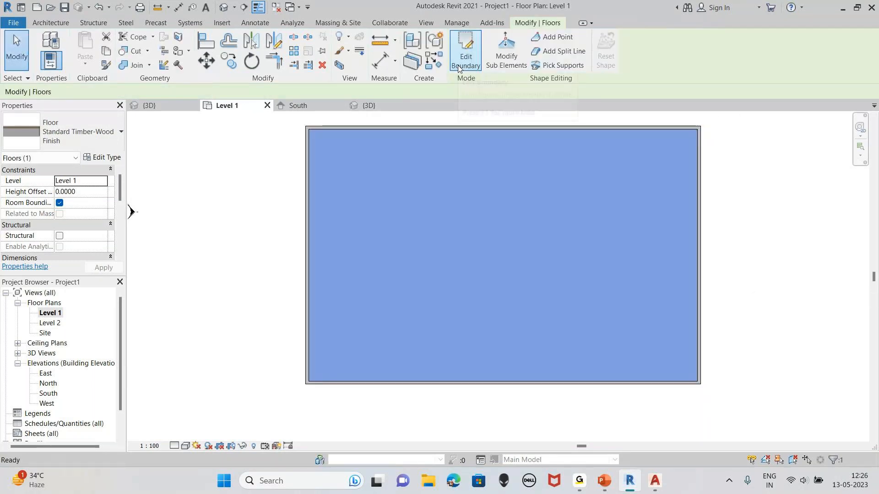
{"action": "left_click", "coordinate": [795, 292]}
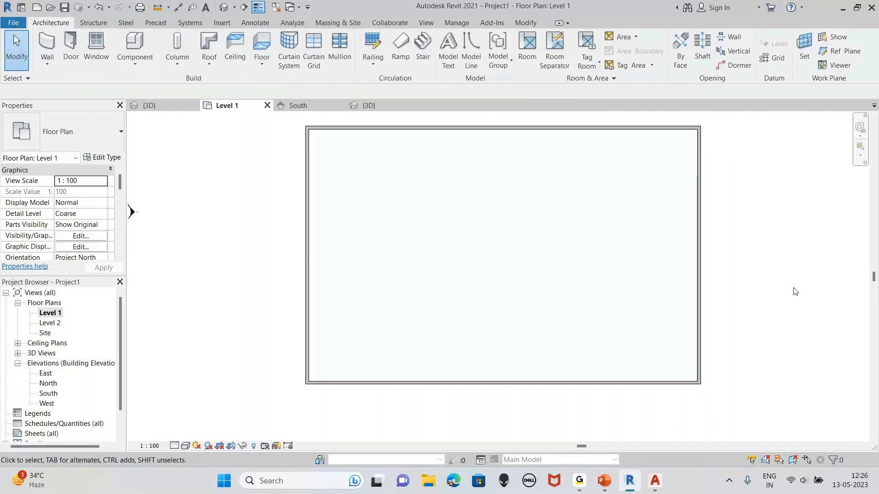
Open the default 3D view and examine the timber floor's surface inside the walls up close.
{"action": "left_click", "coordinate": [224, 8]}
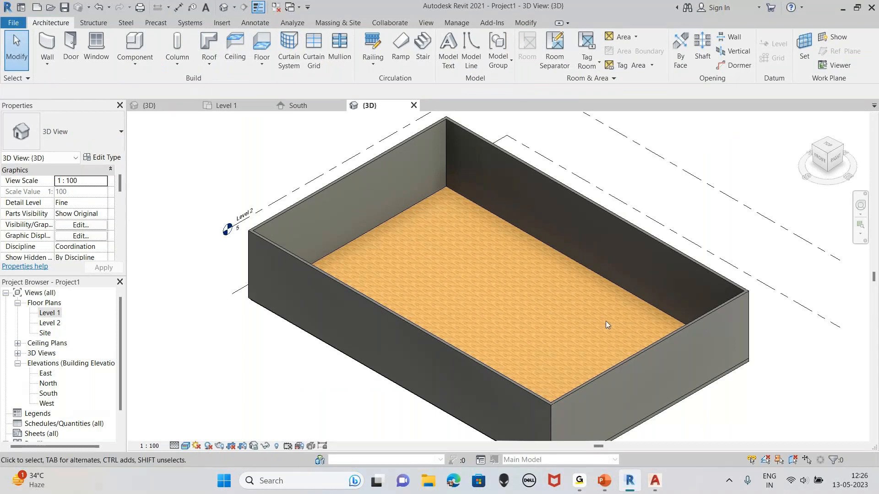
{"action": "scroll", "coordinate": [435, 317], "scroll_direction": "up", "scroll_amount": 6}
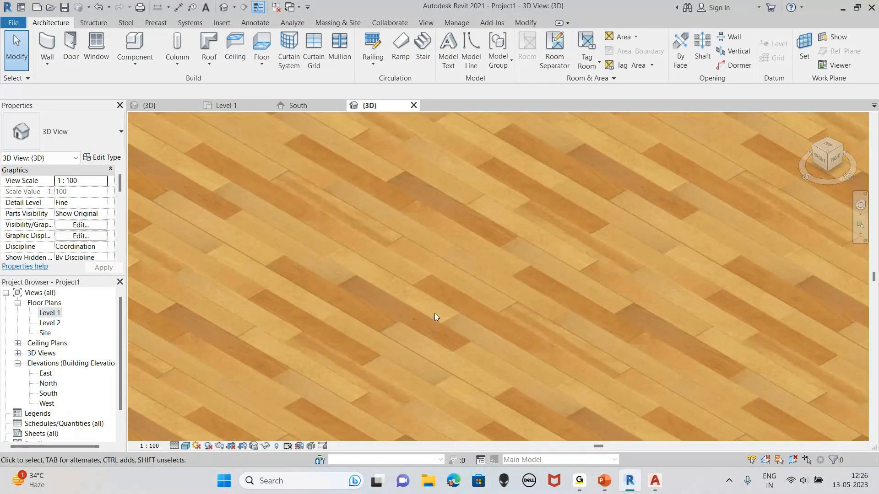
{"action": "scroll", "coordinate": [435, 314], "scroll_direction": "down", "scroll_amount": 3}
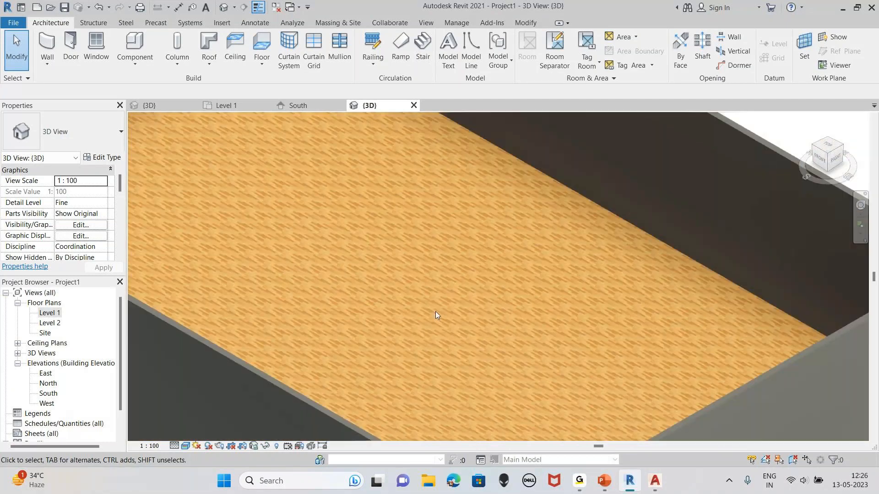
{"action": "scroll", "coordinate": [435, 311], "scroll_direction": "down", "scroll_amount": 4}
{"action": "scroll", "coordinate": [491, 259], "scroll_direction": "up", "scroll_amount": 3}
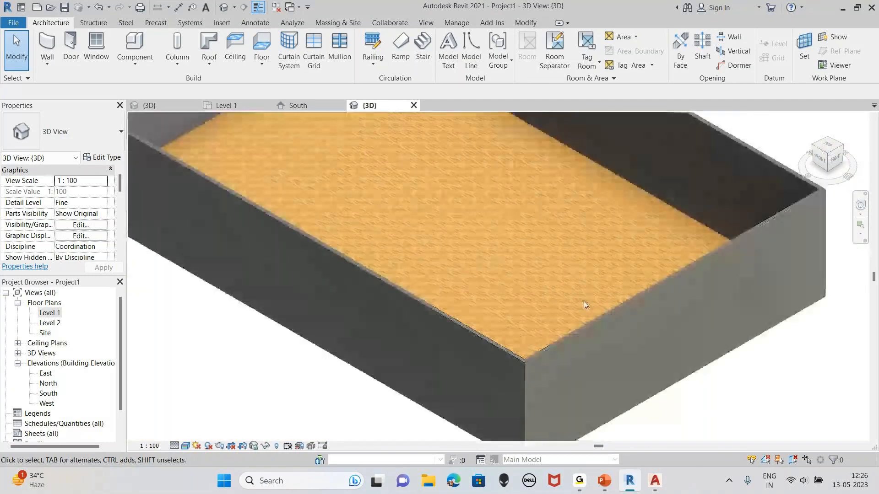
{"action": "scroll", "coordinate": [585, 304], "scroll_direction": "up", "scroll_amount": 1}
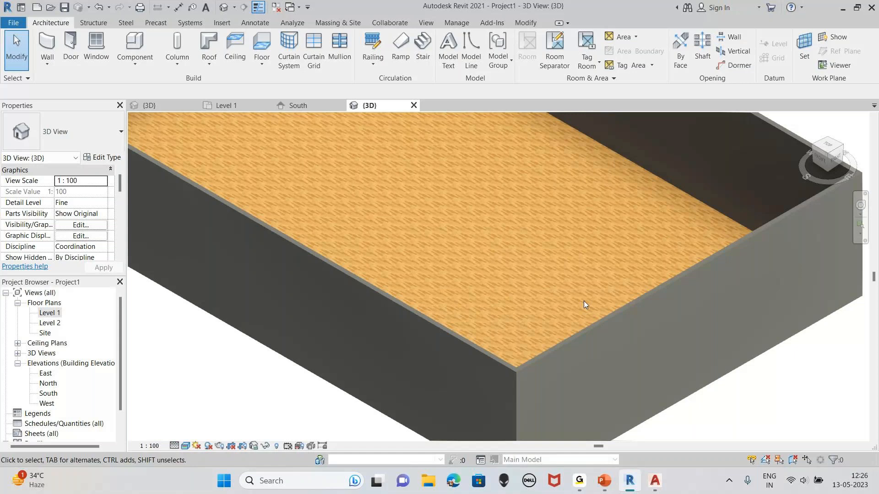
{"action": "middle_click_drag", "start_coordinate": [583, 300], "coordinate": [553, 320]}
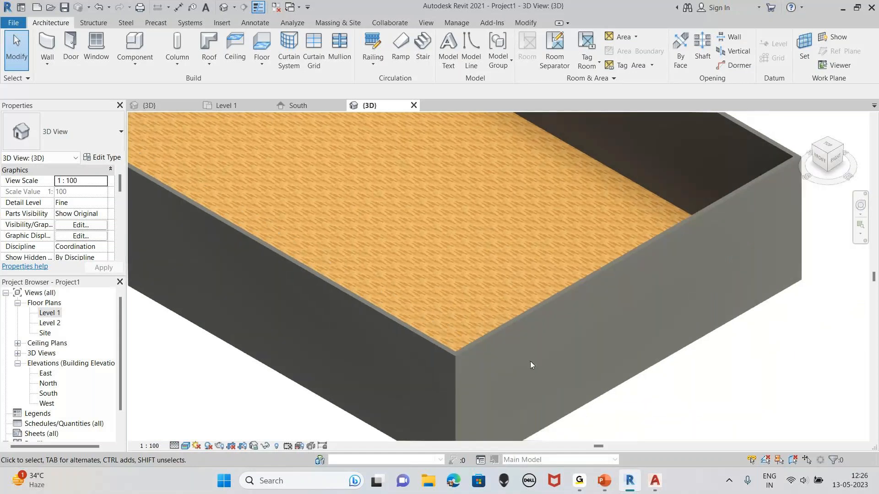
Place an M_Single-Flush 0915 x 2032mm door in the east wall, about 5.6 m from the south corner, and end the Door command.
{"action": "key", "text": "d"}
{"action": "key", "text": "r"}
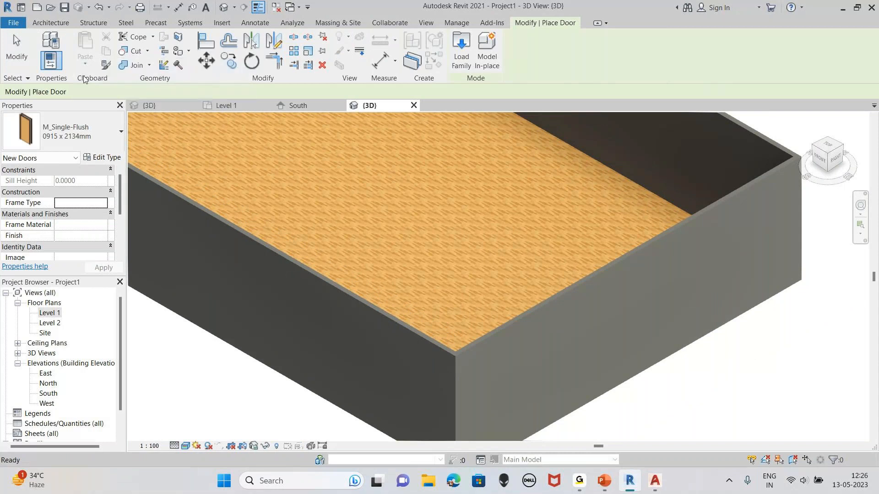
{"action": "left_click", "coordinate": [68, 132]}
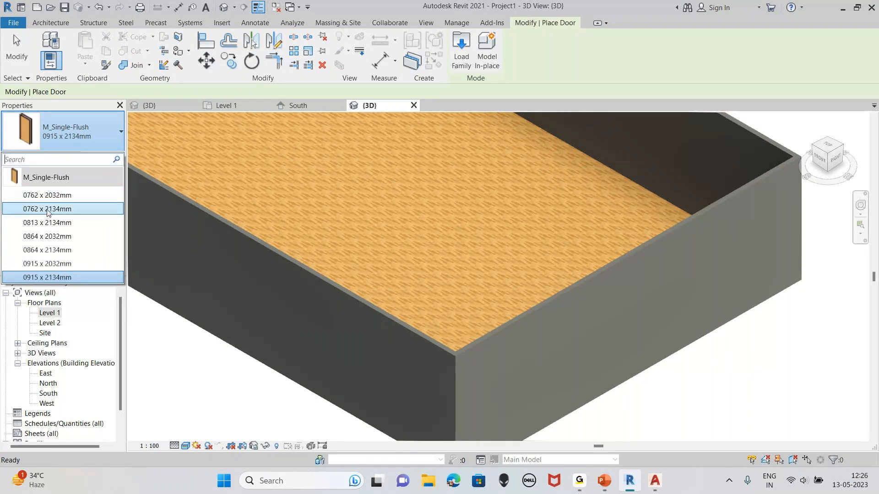
{"action": "left_click", "coordinate": [53, 264]}
{"action": "middle_click_drag", "start_coordinate": [493, 364], "coordinate": [412, 274]}
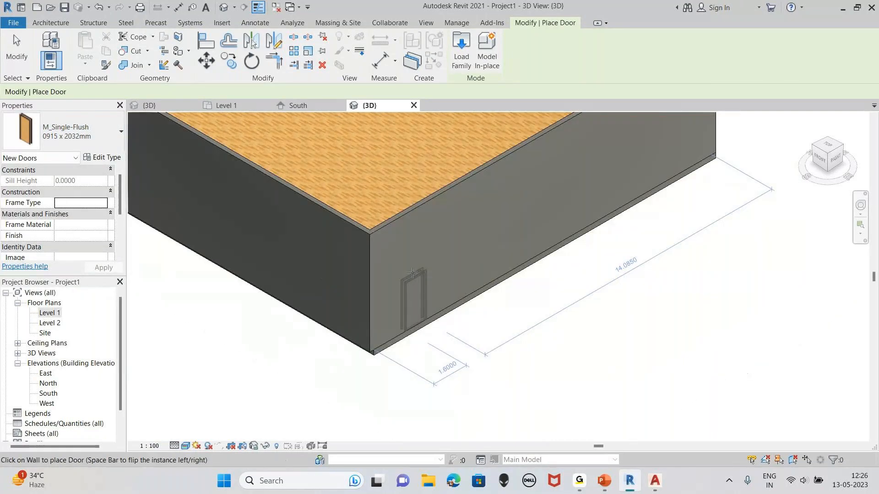
{"action": "scroll", "coordinate": [412, 273], "scroll_direction": "up", "scroll_amount": 2}
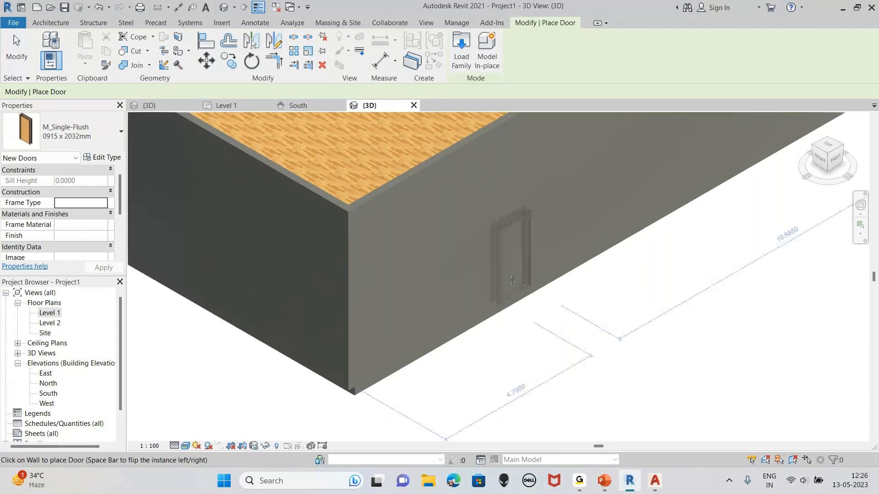
{"action": "left_click", "coordinate": [542, 242]}
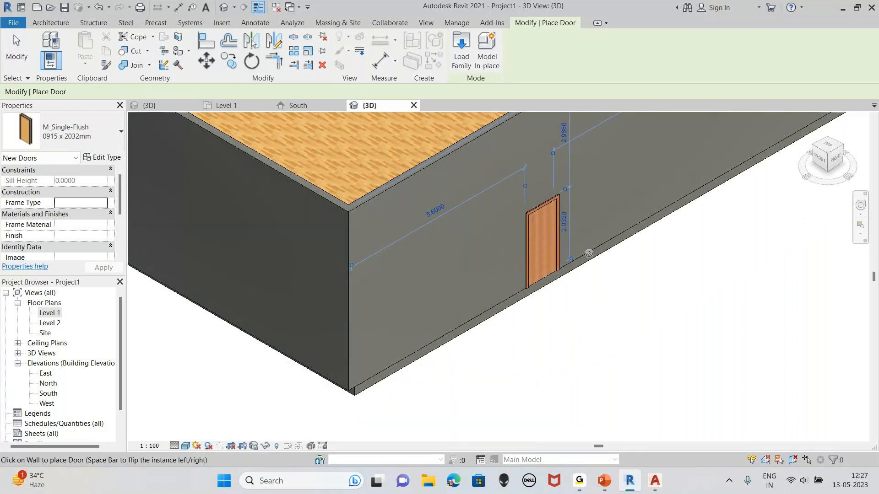
{"action": "scroll", "coordinate": [641, 203], "scroll_direction": "down", "scroll_amount": 1}
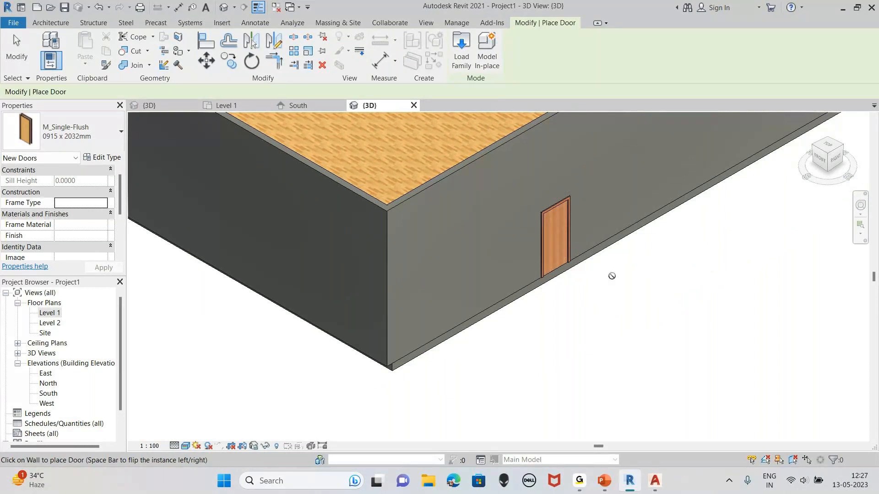
{"action": "key", "text": "Escape"}
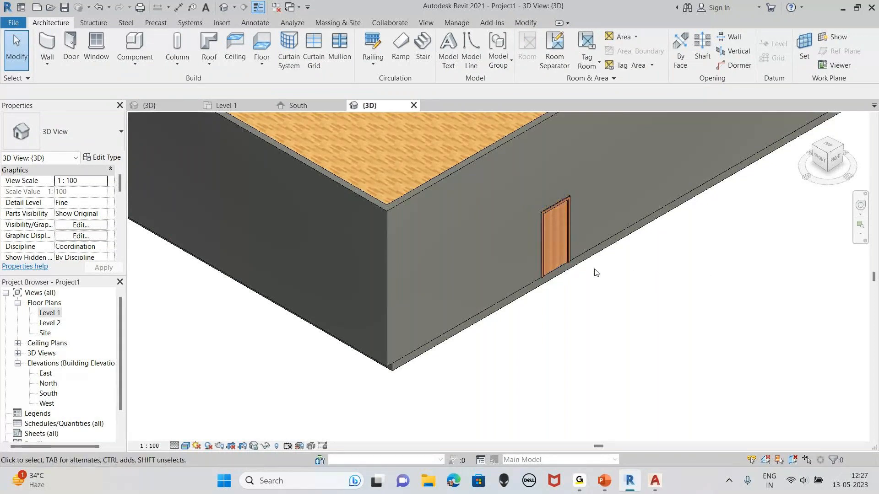
Select the door and set its distance from the wall's south corner to 0.2 m.
{"action": "left_click", "coordinate": [559, 267]}
{"action": "middle_click_drag", "start_coordinate": [710, 221], "coordinate": [582, 364]}
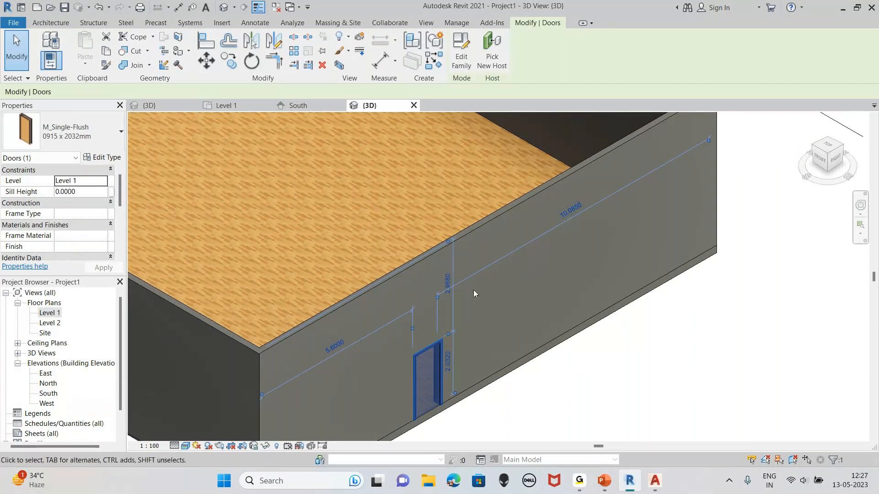
{"action": "scroll", "coordinate": [577, 211], "scroll_direction": "up", "scroll_amount": 1}
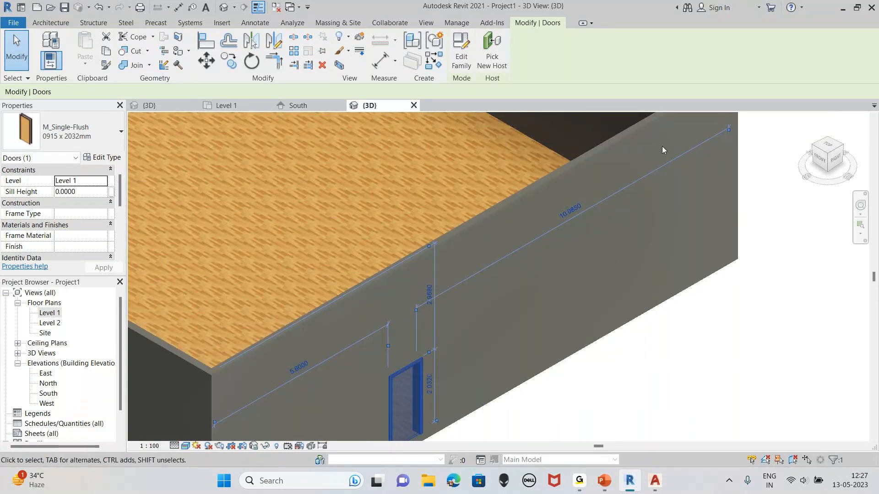
{"action": "middle_click_drag", "start_coordinate": [467, 380], "coordinate": [559, 289]}
{"action": "scroll", "coordinate": [558, 287], "scroll_direction": "up", "scroll_amount": 1}
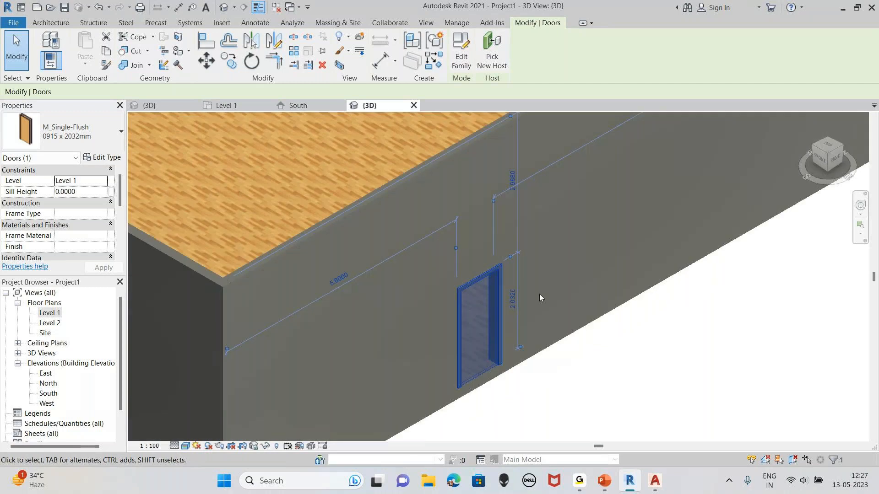
{"action": "scroll", "coordinate": [539, 293], "scroll_direction": "up", "scroll_amount": 1}
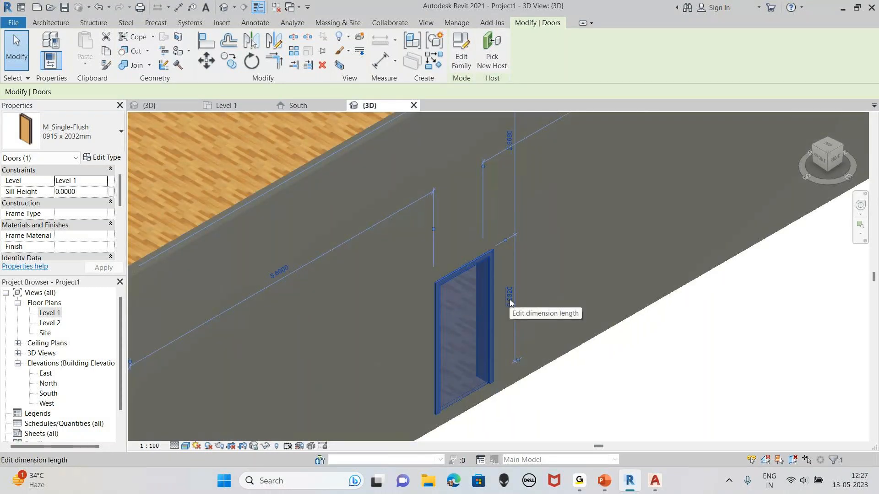
{"action": "middle_click_drag", "start_coordinate": [482, 286], "coordinate": [631, 217]}
{"action": "left_click", "coordinate": [421, 204]}
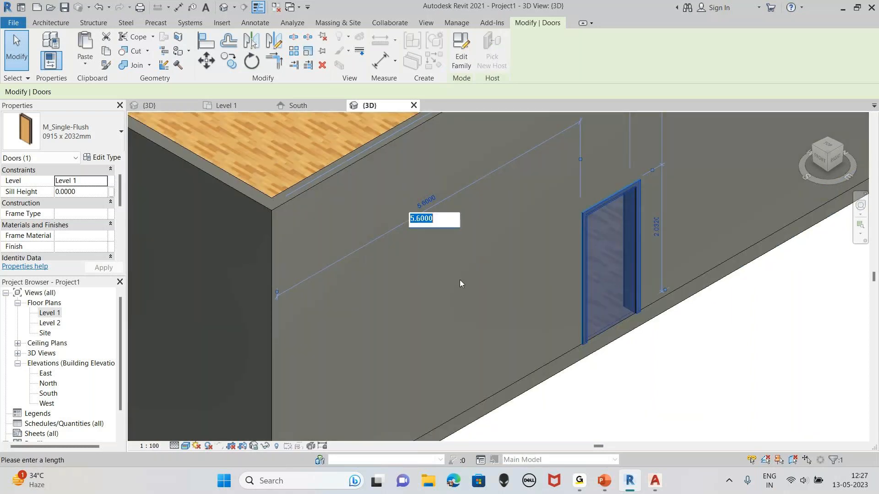
{"action": "type", "text": ".2"}
{"action": "key", "text": "Return"}
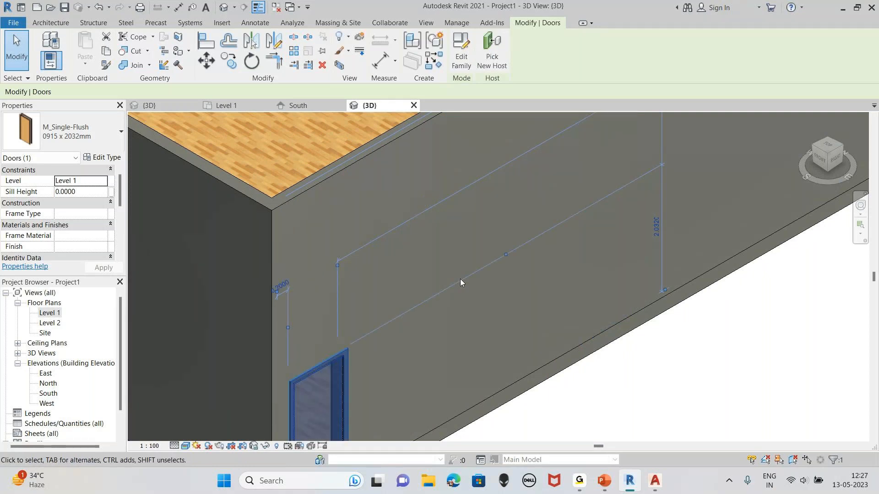
Set the selected door's distance from the east wall's south corner to 1 m and deselect the door.
{"action": "middle_click_drag", "start_coordinate": [460, 282], "coordinate": [515, 192]}
{"action": "middle_click_drag", "start_coordinate": [426, 208], "coordinate": [460, 340]}
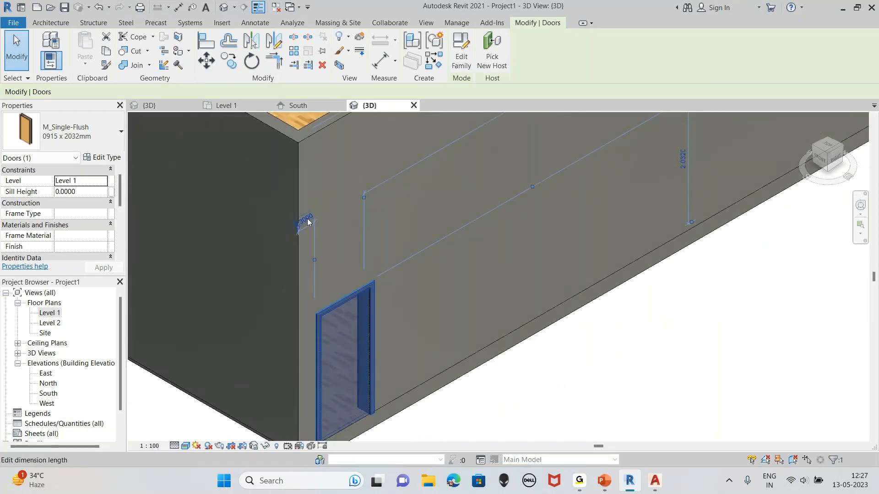
{"action": "left_click", "coordinate": [306, 219]}
{"action": "type", "text": "1"}
{"action": "key", "text": "Return"}
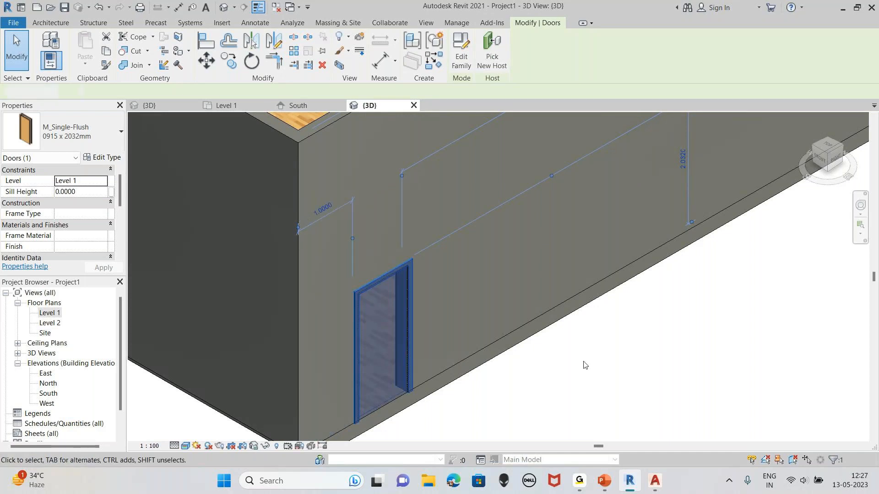
{"action": "key", "text": "Escape"}
Examine the repositioned door and the timber floor inside the walls in the 3D view.
{"action": "scroll", "coordinate": [401, 344], "scroll_direction": "down", "scroll_amount": 2}
{"action": "scroll", "coordinate": [401, 344], "scroll_direction": "down", "scroll_amount": 2}
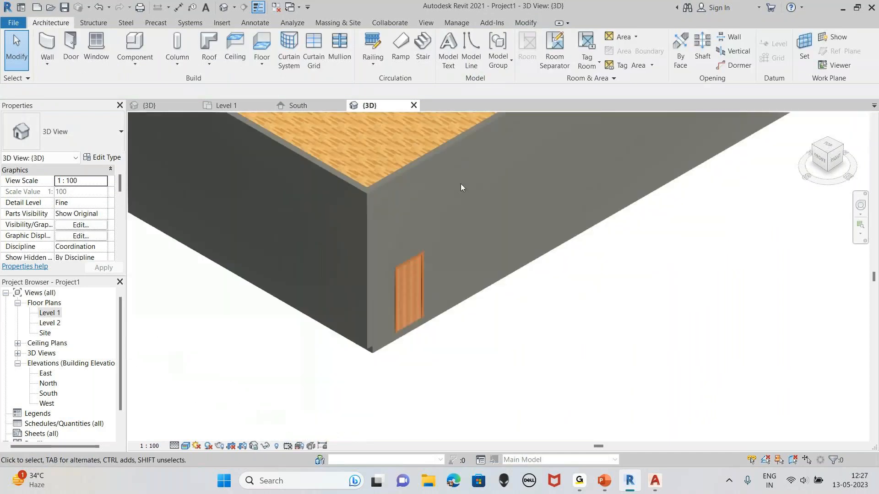
{"action": "middle_click_drag", "start_coordinate": [460, 174], "coordinate": [460, 312]}
{"action": "scroll", "coordinate": [378, 229], "scroll_direction": "down", "scroll_amount": 2}
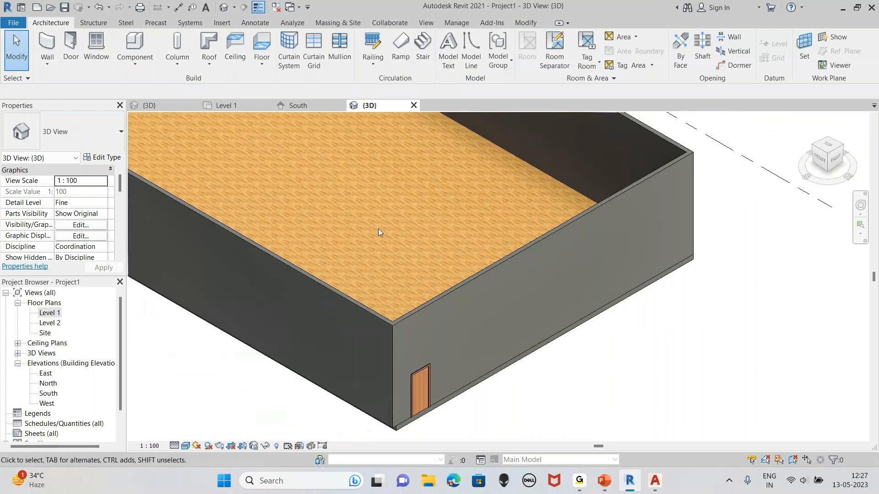
{"action": "scroll", "coordinate": [447, 317], "scroll_direction": "up", "scroll_amount": 3}
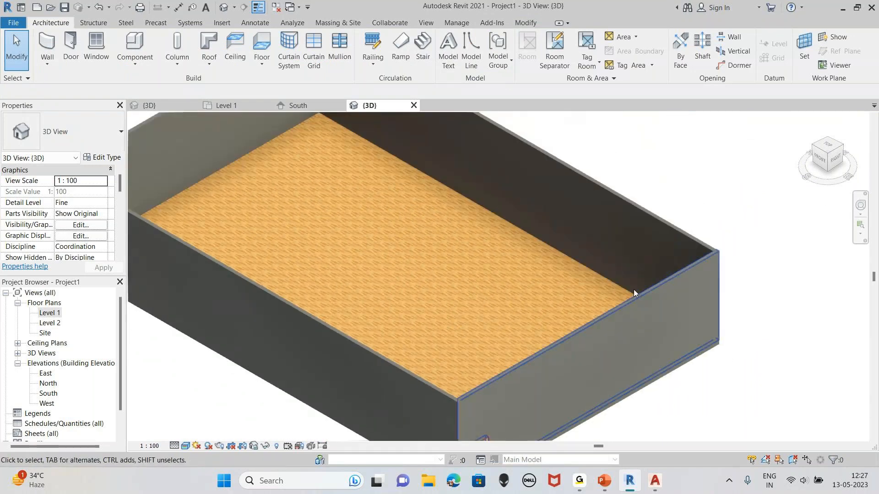
{"action": "scroll", "coordinate": [433, 120], "scroll_direction": "down", "scroll_amount": 3}
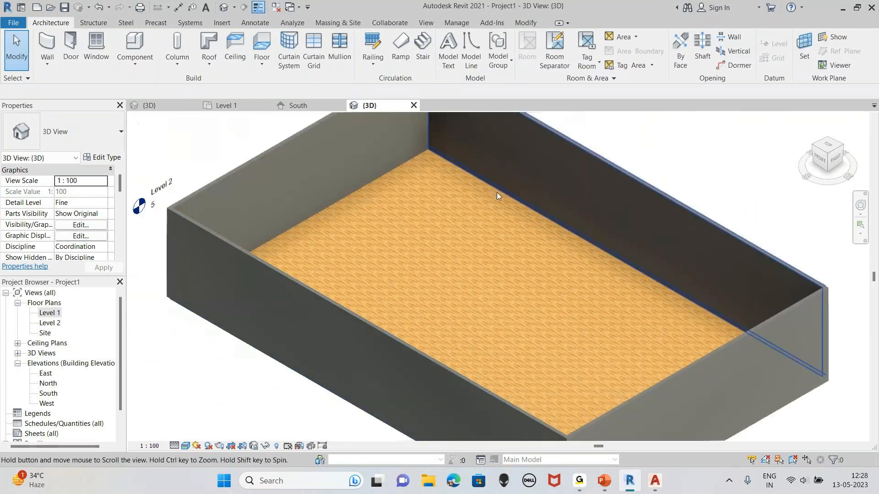
{"action": "scroll", "coordinate": [432, 139], "scroll_direction": "down", "scroll_amount": 1}
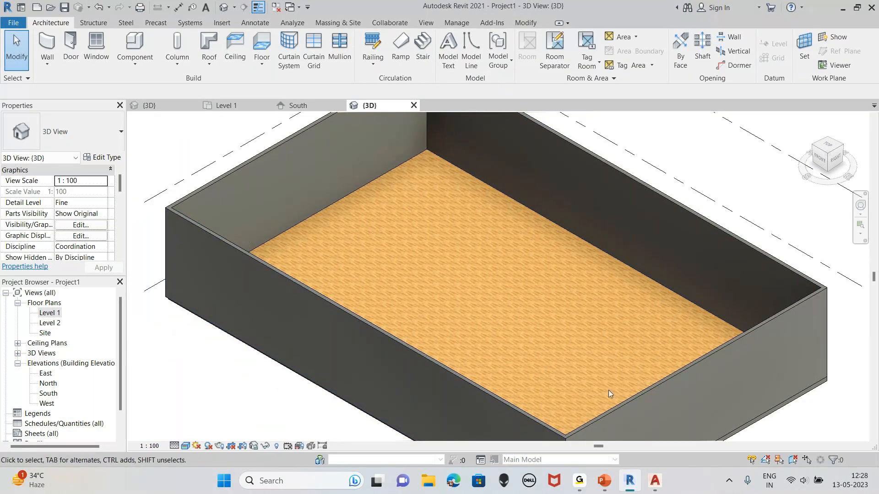
Open the Level 1 floor plan and flip the door's facing so it swings into the room.
{"action": "double_click", "coordinate": [57, 316]}
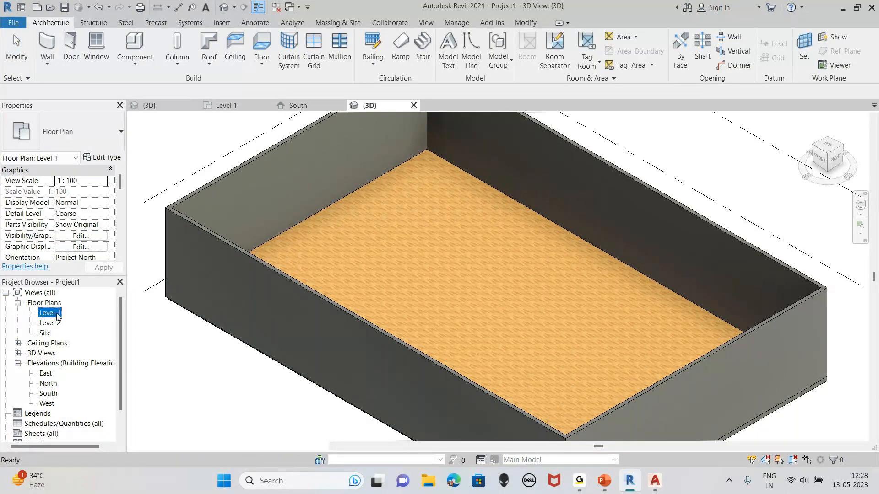
{"action": "scroll", "coordinate": [575, 258], "scroll_direction": "up", "scroll_amount": 1}
{"action": "mouse_move", "coordinate": [575, 255]}
{"action": "middle_mouse_down"}
{"action": "mouse_move", "coordinate": [583, 268]}
{"action": "mouse_move", "coordinate": [582, 255]}
{"action": "mouse_move", "coordinate": [581, 270]}
{"action": "middle_mouse_up"}
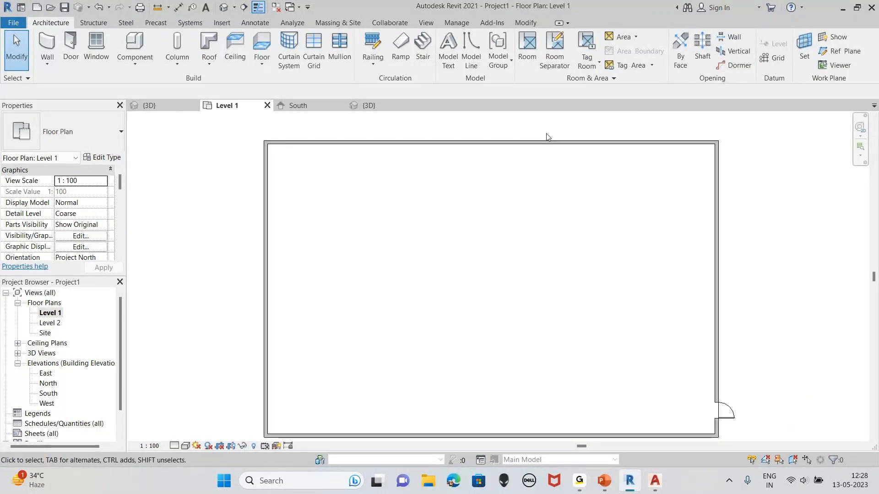
{"action": "scroll", "coordinate": [725, 412], "scroll_direction": "up", "scroll_amount": 2}
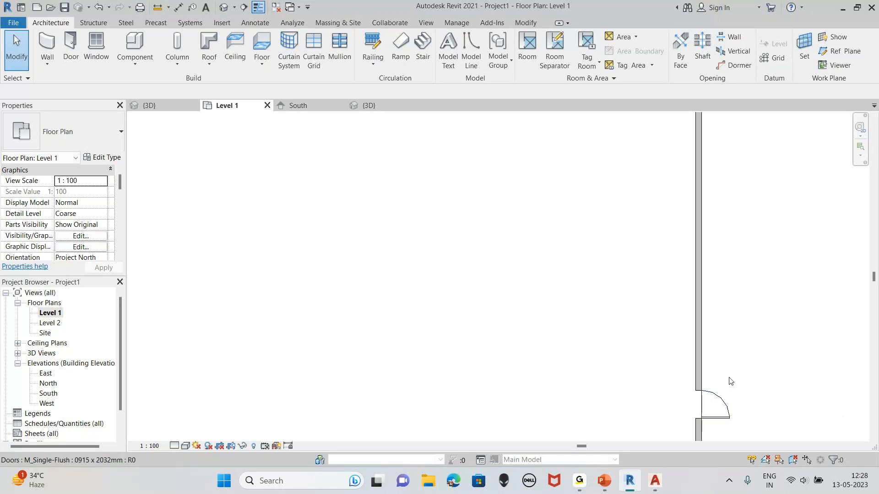
{"action": "middle_click_drag", "start_coordinate": [727, 378], "coordinate": [531, 284]}
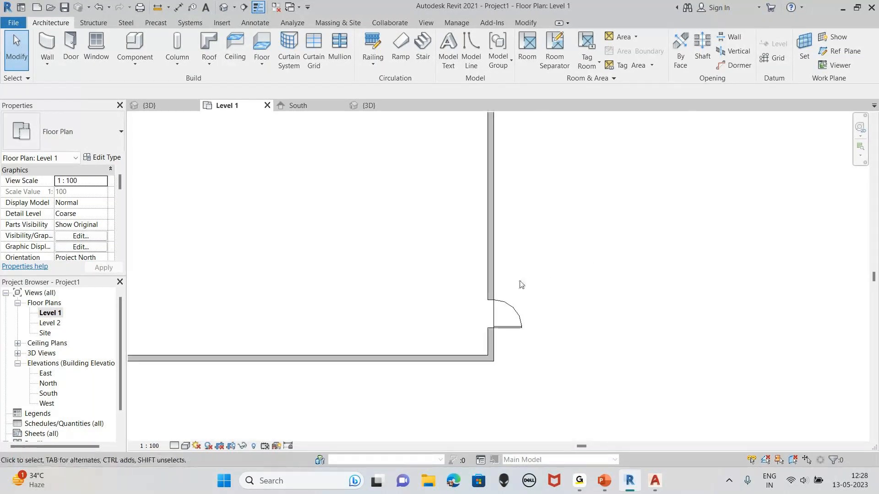
{"action": "left_click", "coordinate": [511, 306]}
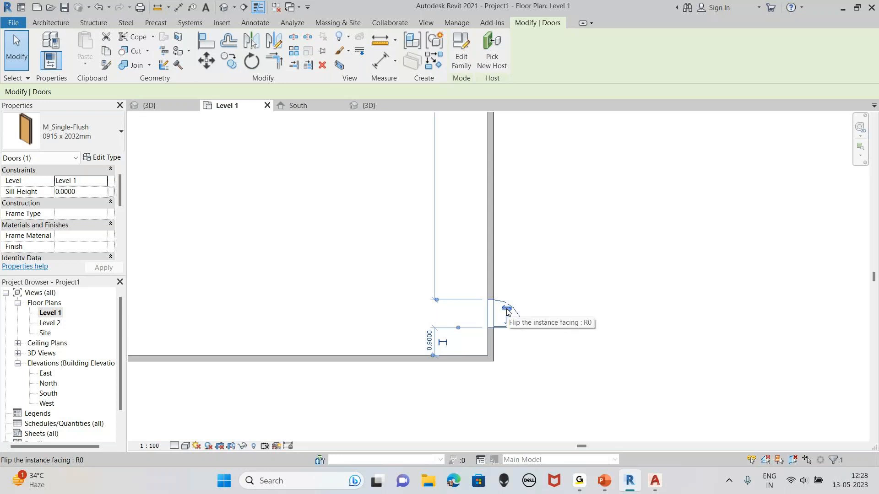
{"action": "left_click", "coordinate": [506, 309]}
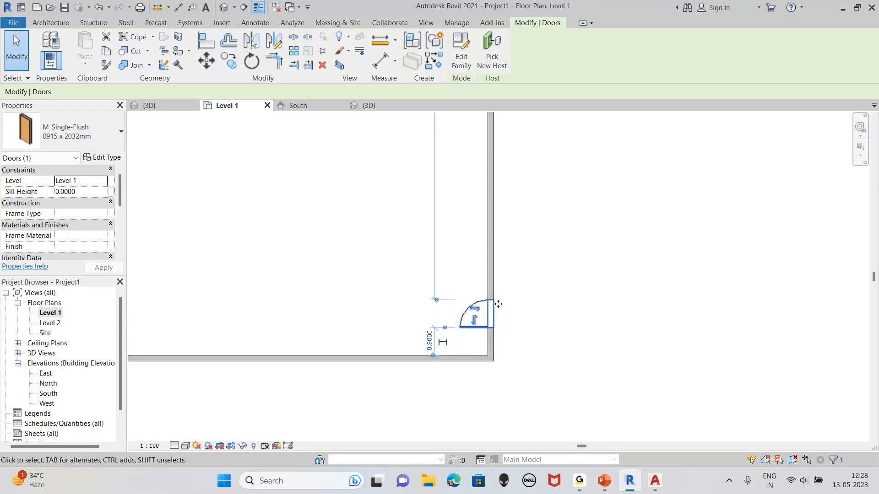
Flip the door's hinge side to the opposite jamb, flip it back, and deselect the door.
{"action": "scroll", "coordinate": [494, 308], "scroll_direction": "up", "scroll_amount": 4}
{"action": "middle_click_drag", "start_coordinate": [497, 309], "coordinate": [513, 247]}
{"action": "left_click", "coordinate": [462, 281]}
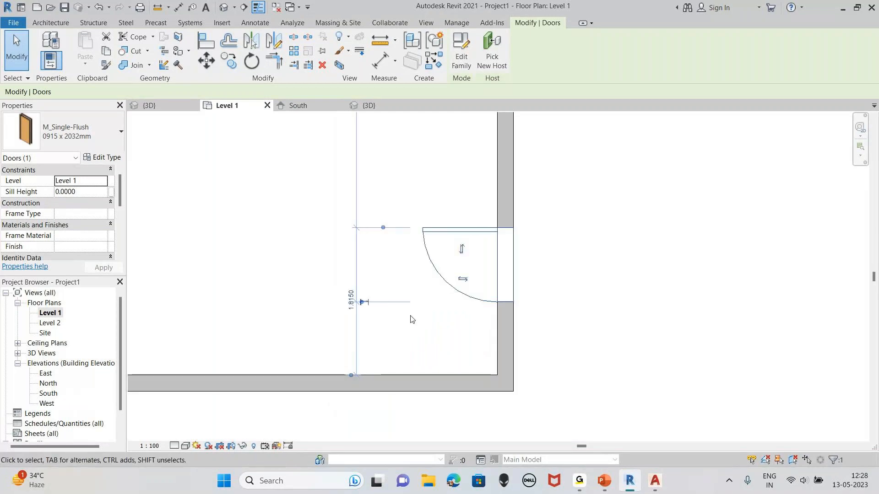
{"action": "left_click", "coordinate": [462, 250]}
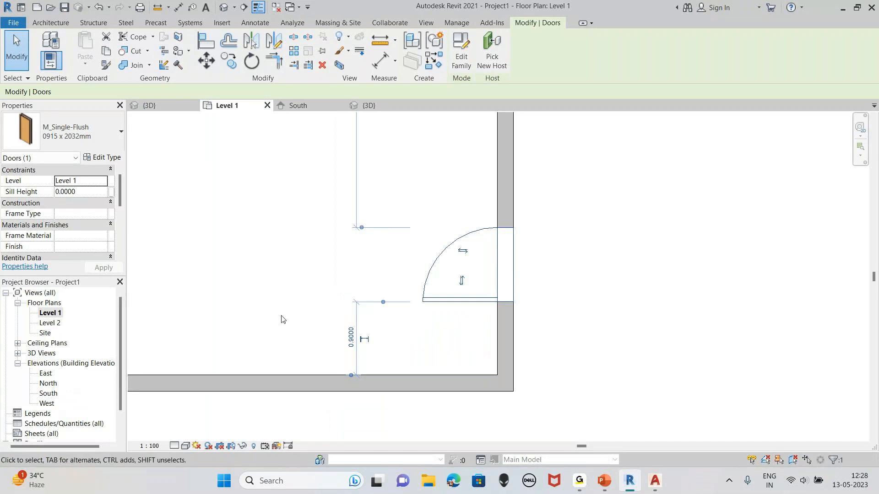
{"action": "left_click", "coordinate": [649, 226]}
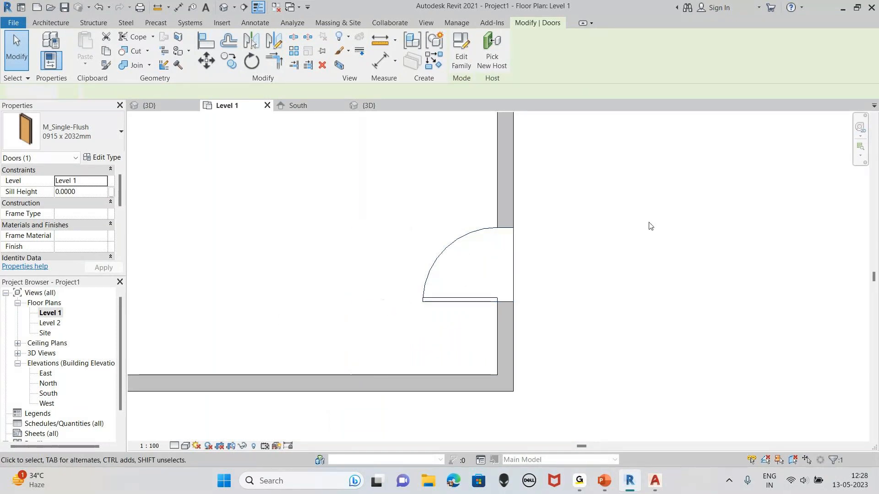
Place a linear dimension between the north wall's outer corners, just outside the wall.
{"action": "scroll", "coordinate": [759, 348], "scroll_direction": "down", "scroll_amount": 2}
{"action": "scroll", "coordinate": [596, 228], "scroll_direction": "down", "scroll_amount": 1}
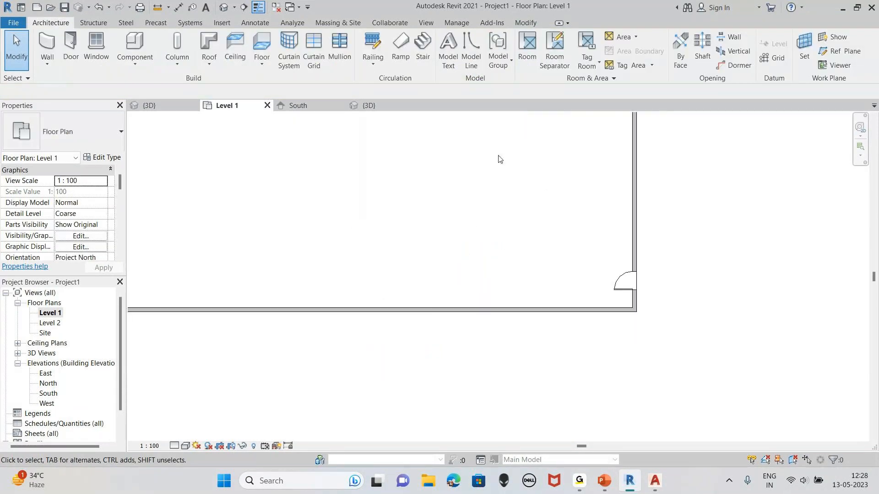
{"action": "middle_click_drag", "start_coordinate": [499, 159], "coordinate": [590, 274]}
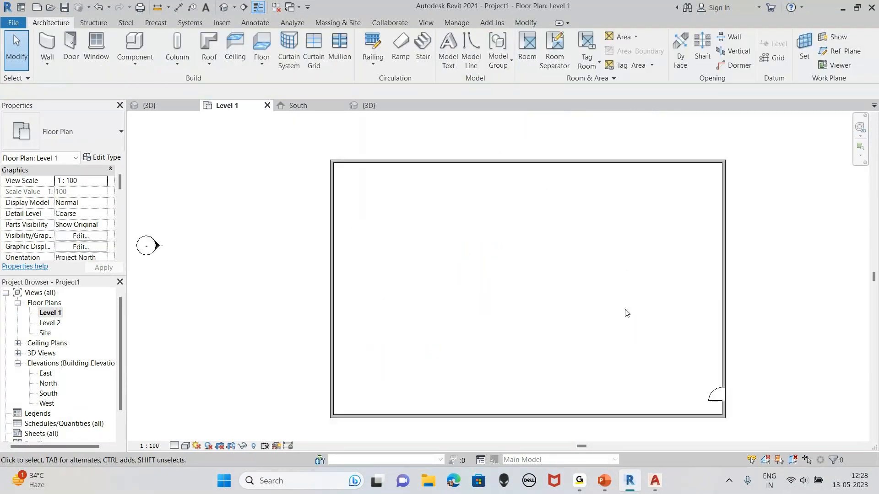
{"action": "left_click", "coordinate": [255, 23]}
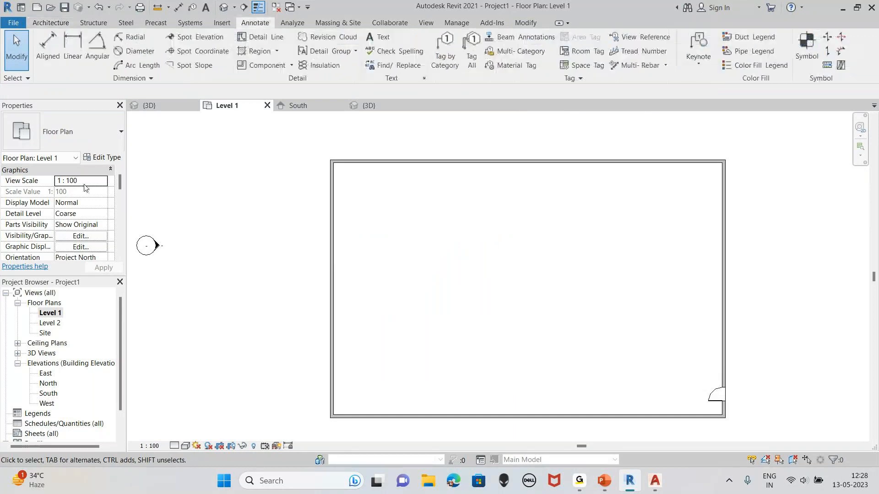
{"action": "left_click", "coordinate": [73, 57]}
{"action": "scroll", "coordinate": [567, 199], "scroll_direction": "up", "scroll_amount": 2}
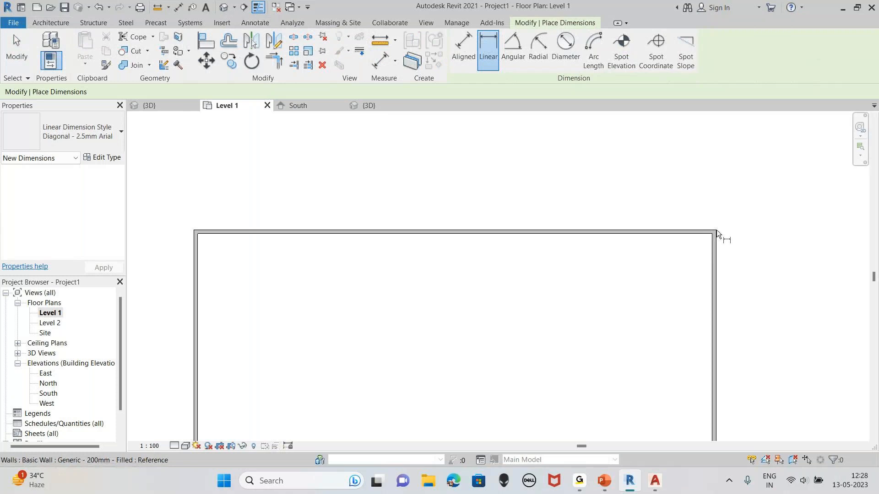
{"action": "left_click", "coordinate": [717, 230]}
{"action": "left_click", "coordinate": [194, 230]}
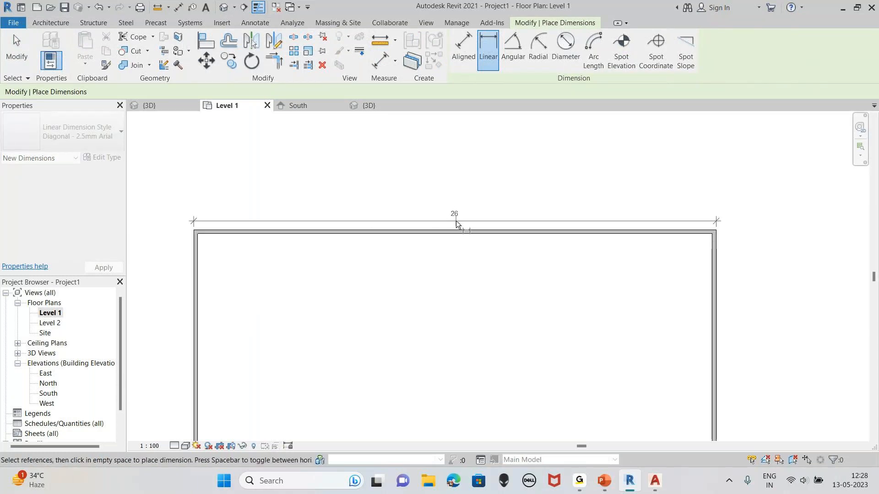
{"action": "left_click", "coordinate": [454, 208]}
Place a linear dimension between the west wall's outer corners, just outside the wall.
{"action": "scroll", "coordinate": [466, 296], "scroll_direction": "down", "scroll_amount": 1}
{"action": "middle_click_drag", "start_coordinate": [446, 310], "coordinate": [522, 218]}
{"action": "left_click", "coordinate": [251, 171]}
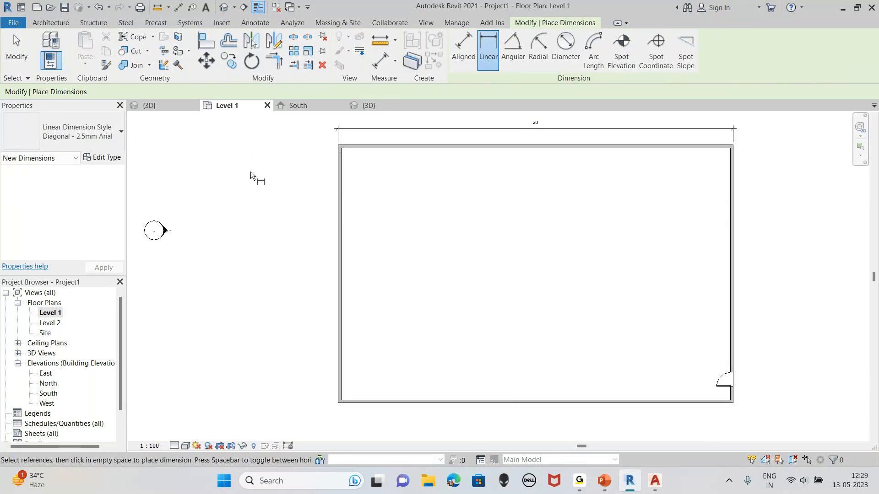
{"action": "left_click", "coordinate": [337, 144]}
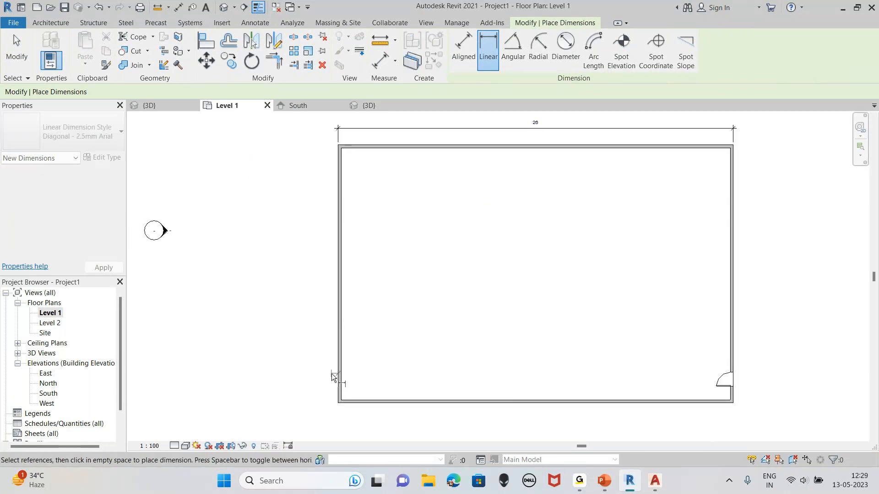
{"action": "left_click", "coordinate": [337, 403]}
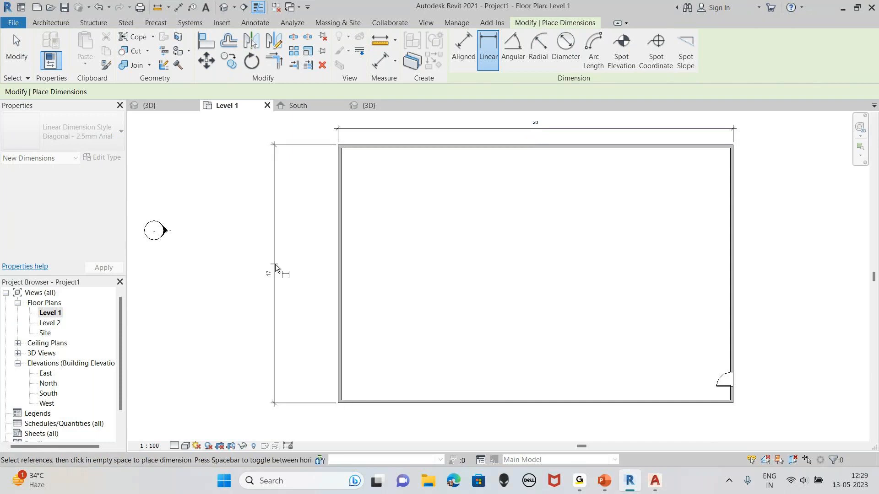
{"action": "left_click", "coordinate": [314, 279]}
Dimension the door opening's width just outside the east wall and end the linear dimension command.
{"action": "middle_click_drag", "start_coordinate": [756, 260], "coordinate": [709, 272]}
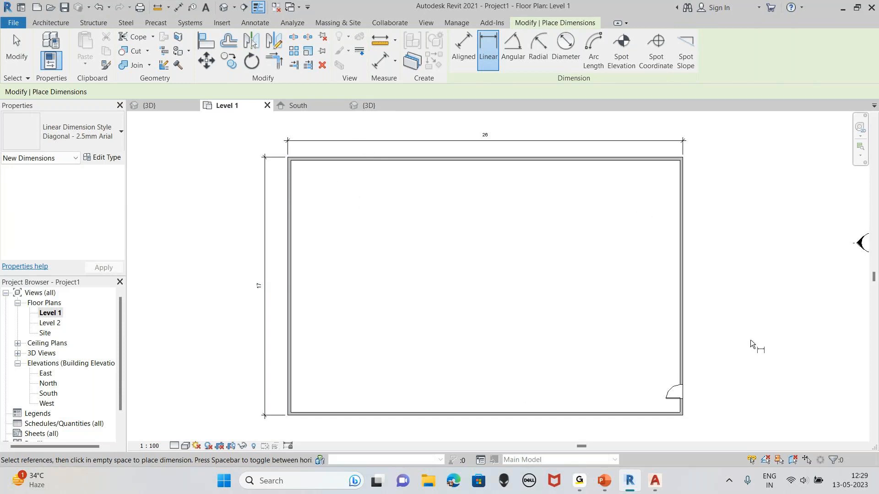
{"action": "scroll", "coordinate": [726, 411], "scroll_direction": "up", "scroll_amount": 6}
{"action": "middle_click_drag", "start_coordinate": [354, 278], "coordinate": [398, 328]}
{"action": "left_click", "coordinate": [394, 253]}
{"action": "left_click", "coordinate": [447, 288]}
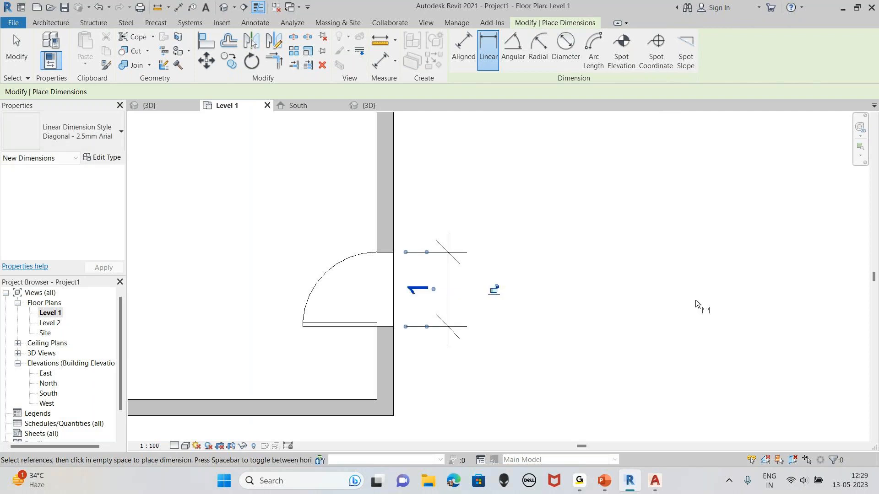
{"action": "scroll", "coordinate": [380, 193], "scroll_direction": "down", "scroll_amount": 2}
{"action": "scroll", "coordinate": [264, 148], "scroll_direction": "down", "scroll_amount": 3}
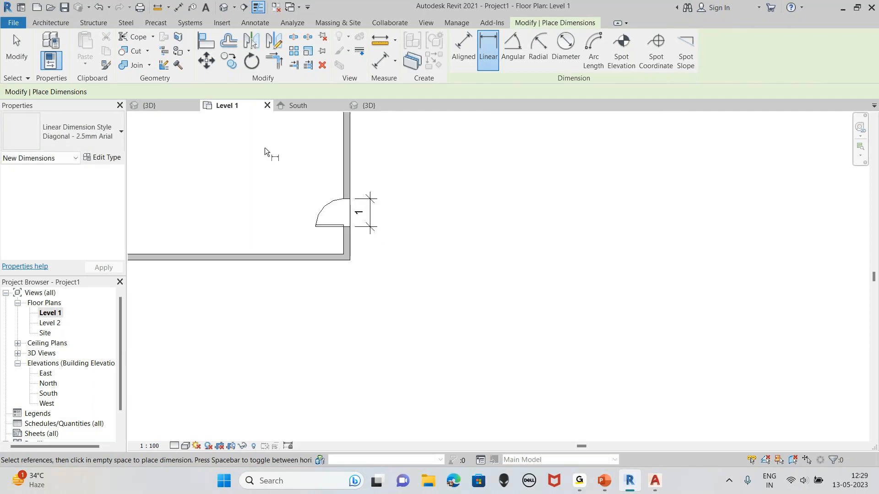
{"action": "middle_click_drag", "start_coordinate": [265, 148], "coordinate": [495, 291]}
{"action": "scroll", "coordinate": [303, 196], "scroll_direction": "down", "scroll_amount": 1}
{"action": "middle_click_drag", "start_coordinate": [303, 197], "coordinate": [413, 234]}
{"action": "scroll", "coordinate": [413, 234], "scroll_direction": "down", "scroll_amount": 1}
{"action": "middle_click_drag", "start_coordinate": [416, 188], "coordinate": [509, 240]}
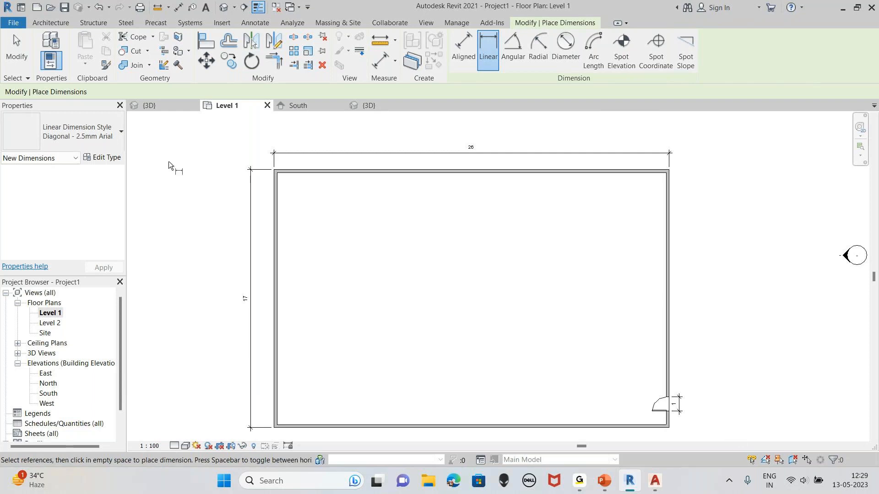
{"action": "key", "text": "Escape"}
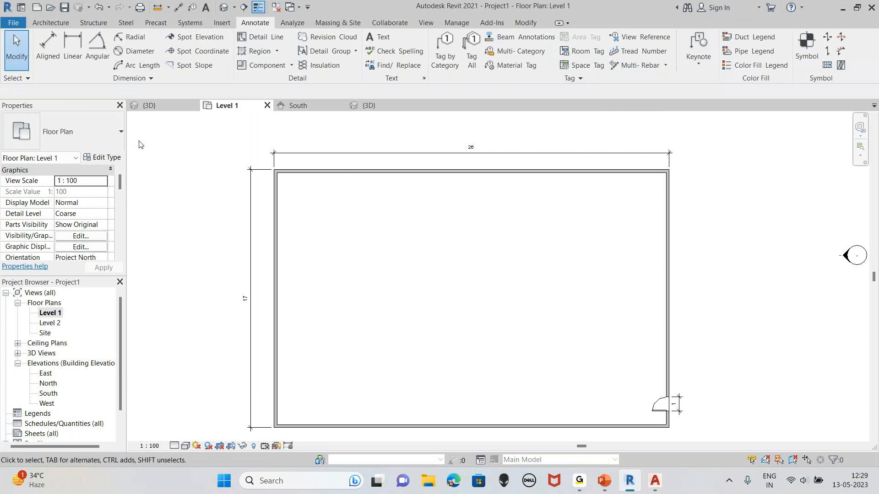
Open the default 3D view and start the Window command with the M_Fixed 0915 x 1220mm type.
{"action": "left_click", "coordinate": [51, 22]}
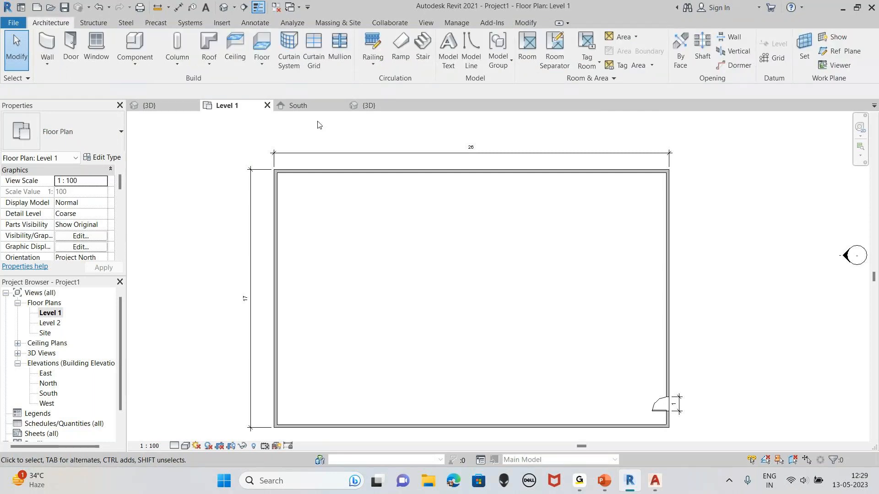
{"action": "left_click", "coordinate": [224, 7]}
{"action": "scroll", "coordinate": [369, 306], "scroll_direction": "up", "scroll_amount": 5}
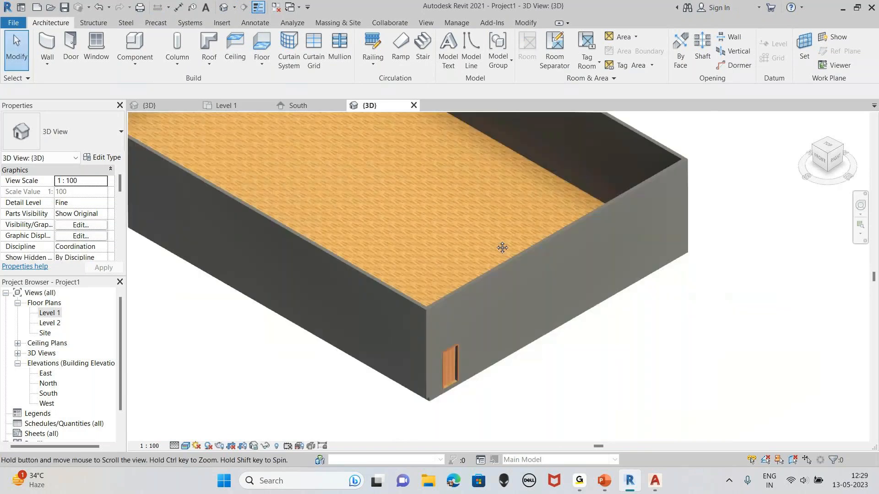
{"action": "scroll", "coordinate": [413, 310], "scroll_direction": "up", "scroll_amount": 2}
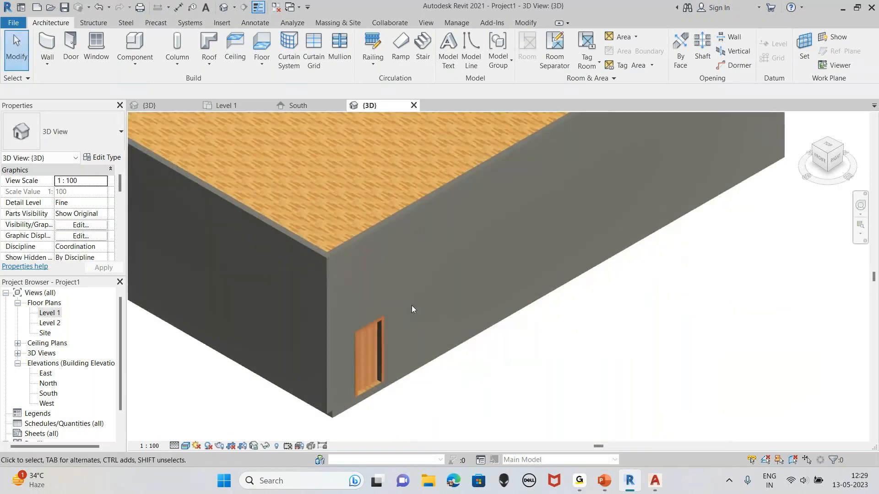
{"action": "left_click", "coordinate": [89, 45]}
{"action": "left_click", "coordinate": [75, 135]}
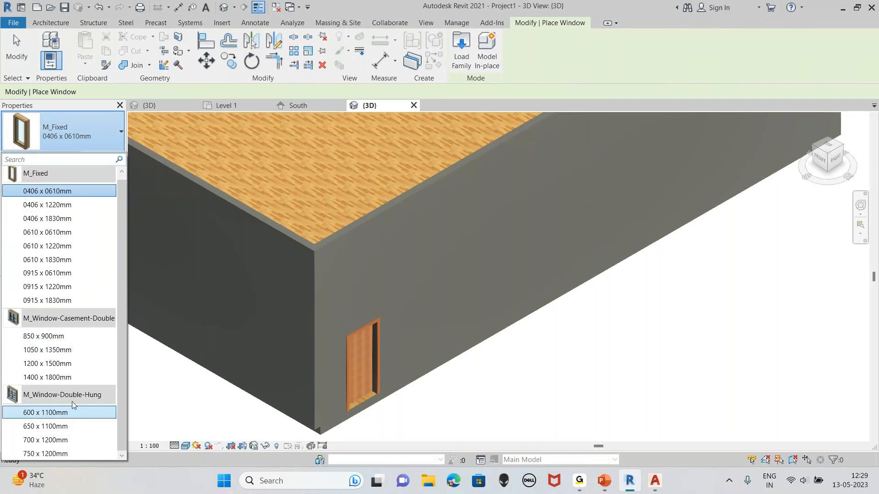
{"action": "left_click", "coordinate": [77, 287]}
Place five windows in a row along the east wall, starting about 0.6 m from the door, and end the Window command.
{"action": "scroll", "coordinate": [414, 261], "scroll_direction": "up", "scroll_amount": 2}
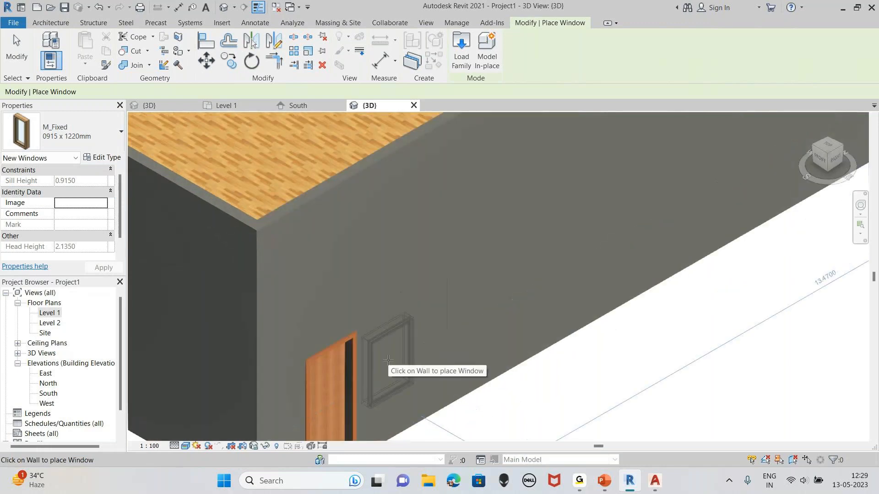
{"action": "left_click", "coordinate": [394, 344]}
{"action": "left_click", "coordinate": [467, 304]}
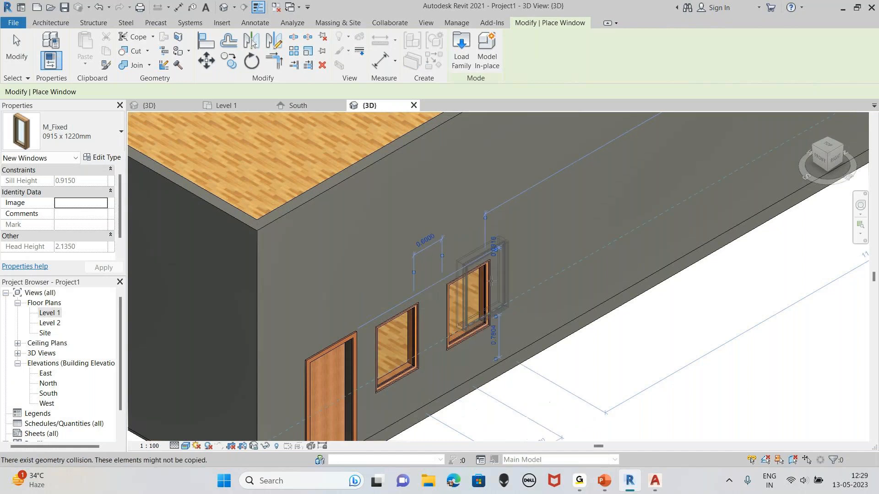
{"action": "left_click", "coordinate": [544, 254]}
{"action": "left_click", "coordinate": [615, 213]}
{"action": "middle_click_drag", "start_coordinate": [655, 191], "coordinate": [586, 256]}
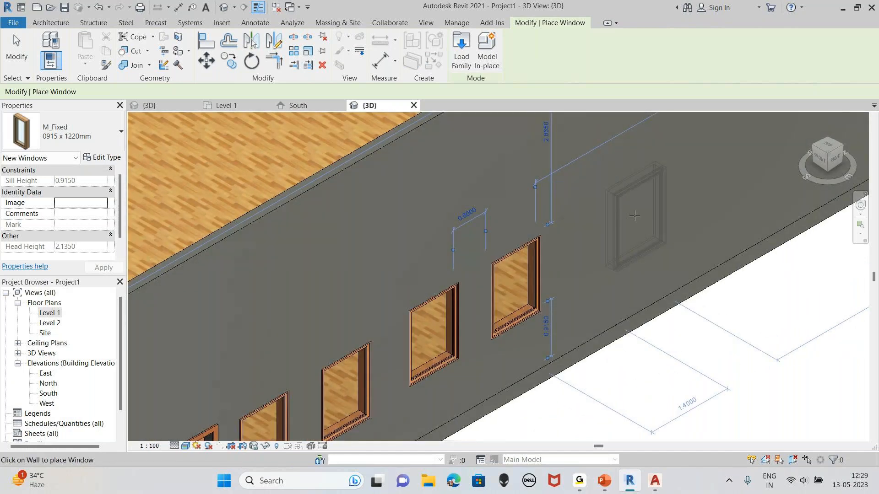
{"action": "left_click", "coordinate": [613, 229]}
{"action": "key", "text": "Escape"}
{"action": "key", "text": "Escape"}
Orbit the 3D view to face the east wall almost head-on and select the window nearest the door.
{"action": "scroll", "coordinate": [526, 364], "scroll_direction": "down", "scroll_amount": 2}
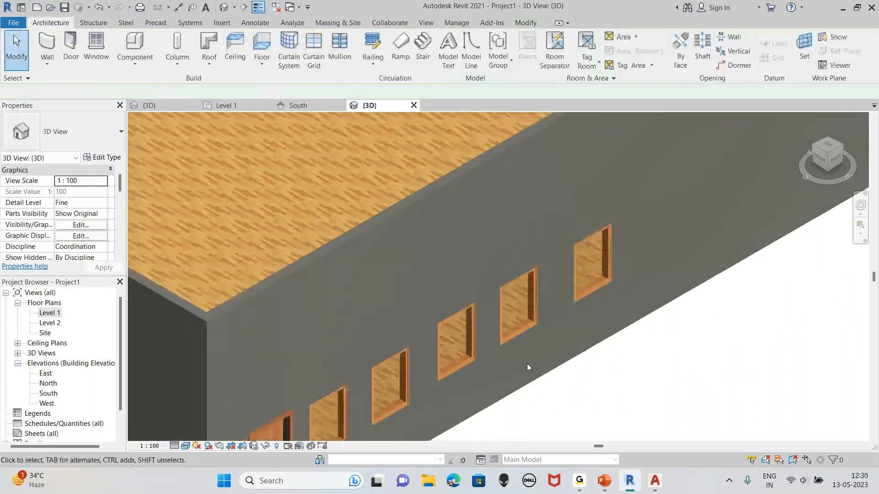
{"action": "scroll", "coordinate": [527, 363], "scroll_direction": "down", "scroll_amount": 2}
{"action": "left_click", "coordinate": [860, 205]}
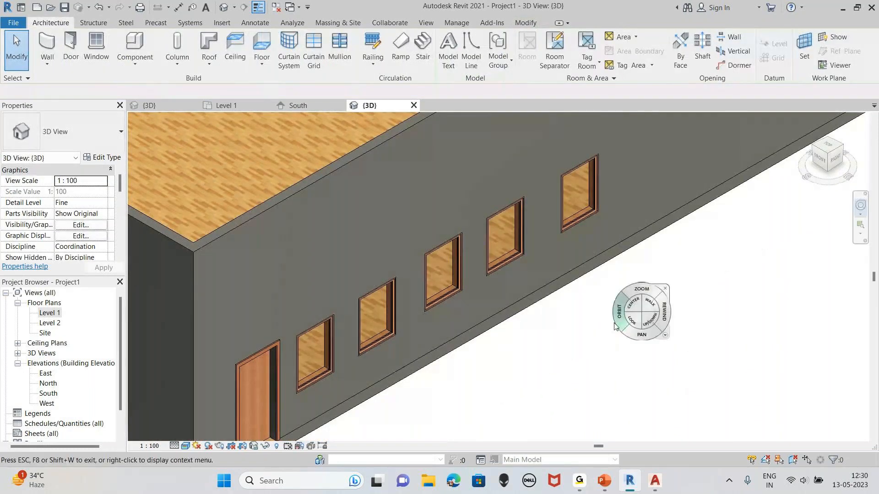
{"action": "left_click_drag", "start_coordinate": [642, 331], "coordinate": [462, 242]}
{"action": "left_click_drag", "start_coordinate": [610, 304], "coordinate": [488, 323]}
{"action": "left_click_drag", "start_coordinate": [426, 265], "coordinate": [491, 350]}
{"action": "scroll", "coordinate": [484, 339], "scroll_direction": "down", "scroll_amount": 1}
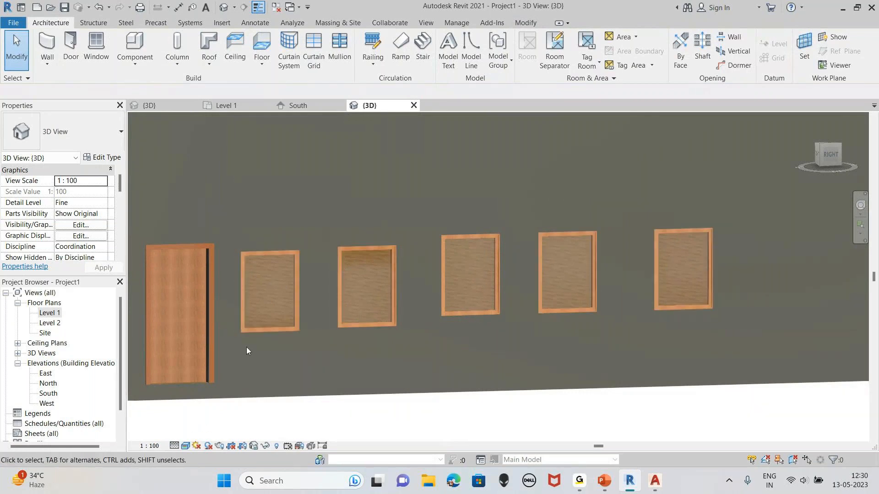
{"action": "left_click", "coordinate": [293, 319]}
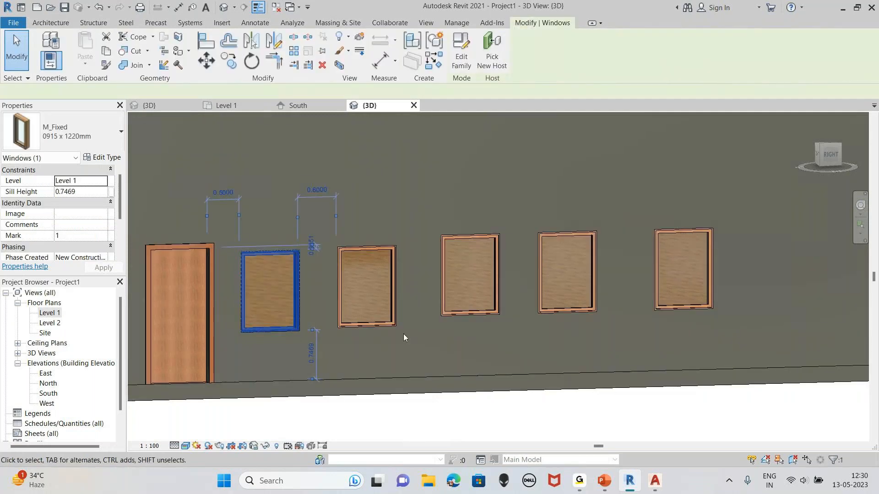
Check the windows' sill heights along the wall, and set the sill height of the window nearest the door to 1.
{"action": "left_click", "coordinate": [394, 325]}
{"action": "left_click", "coordinate": [498, 293]}
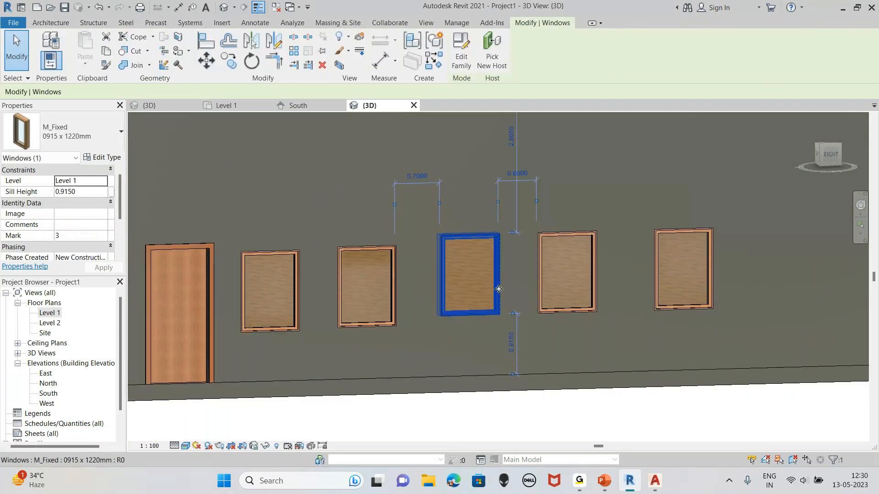
{"action": "left_click", "coordinate": [595, 288]}
{"action": "left_click", "coordinate": [713, 293]}
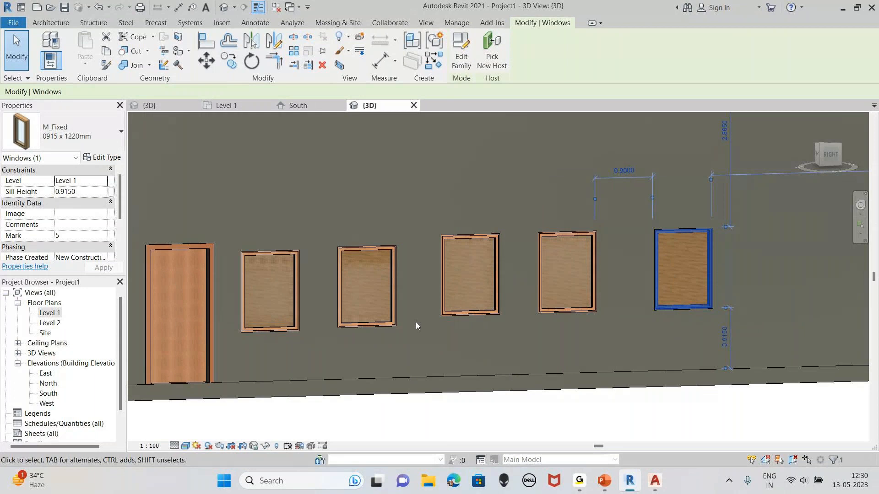
{"action": "left_click", "coordinate": [295, 311]}
{"action": "left_click", "coordinate": [312, 353]}
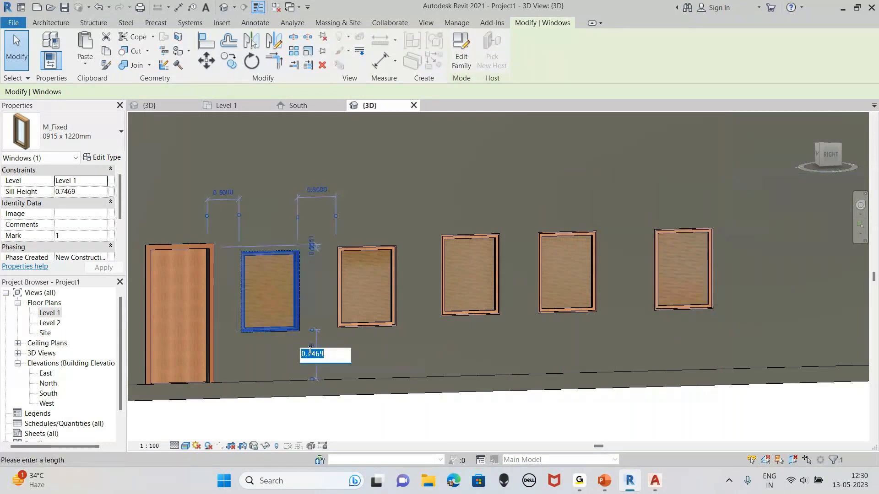
{"action": "type", "text": "1"}
{"action": "key", "text": "Return"}
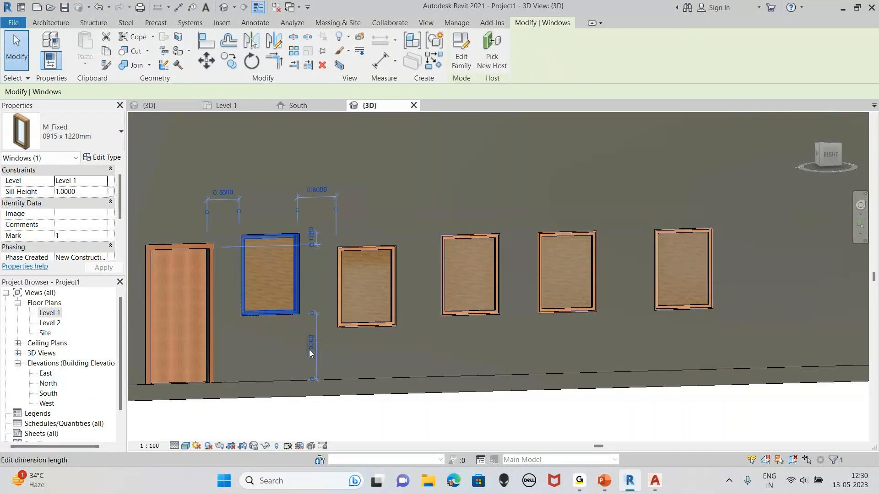
Set the sill heights of the second and third windows from the door to 1.
{"action": "left_click", "coordinate": [367, 325]}
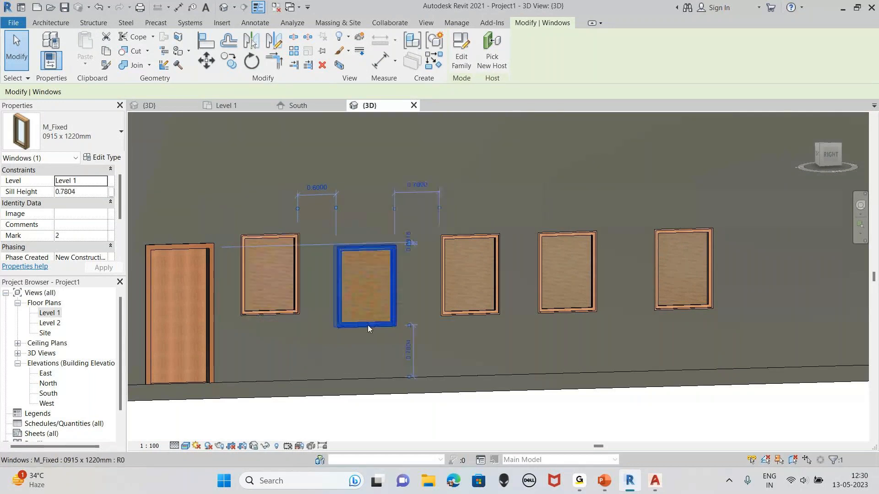
{"action": "left_click", "coordinate": [407, 349]}
{"action": "type", "text": "1"}
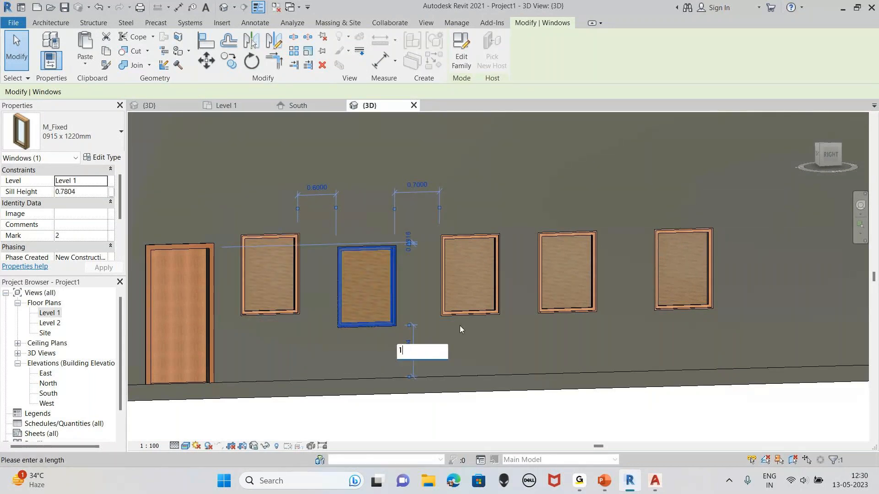
{"action": "key", "text": "Return"}
{"action": "left_click", "coordinate": [473, 318]}
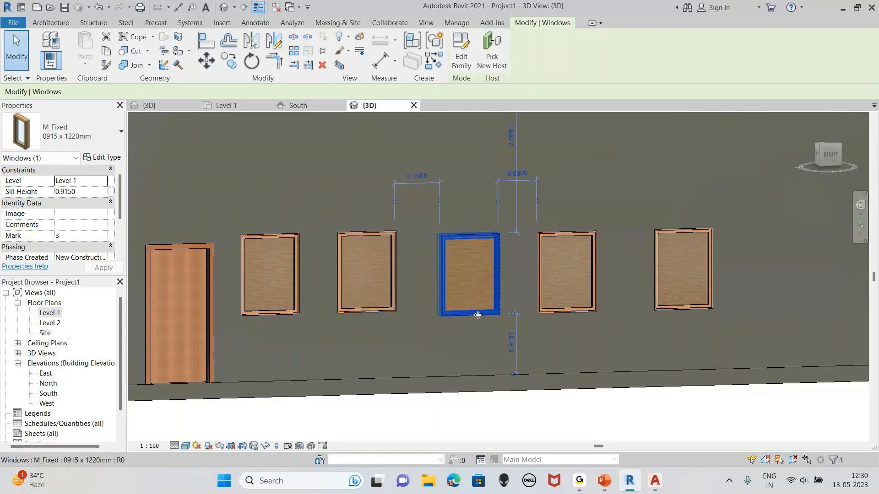
{"action": "left_click", "coordinate": [515, 343]}
{"action": "type", "text": "1"}
{"action": "key", "text": "Return"}
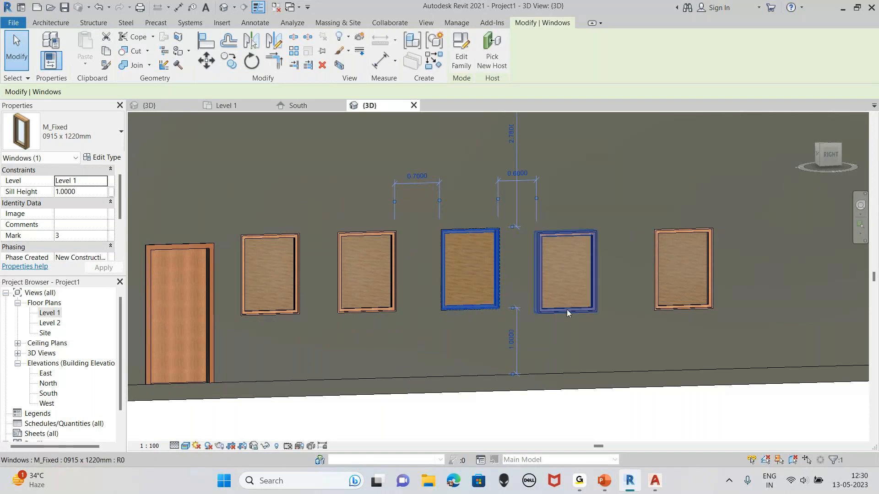
Set the sill heights of the fourth and fifth windows from the door to 1.
{"action": "left_click", "coordinate": [566, 309]}
{"action": "left_click", "coordinate": [609, 341]}
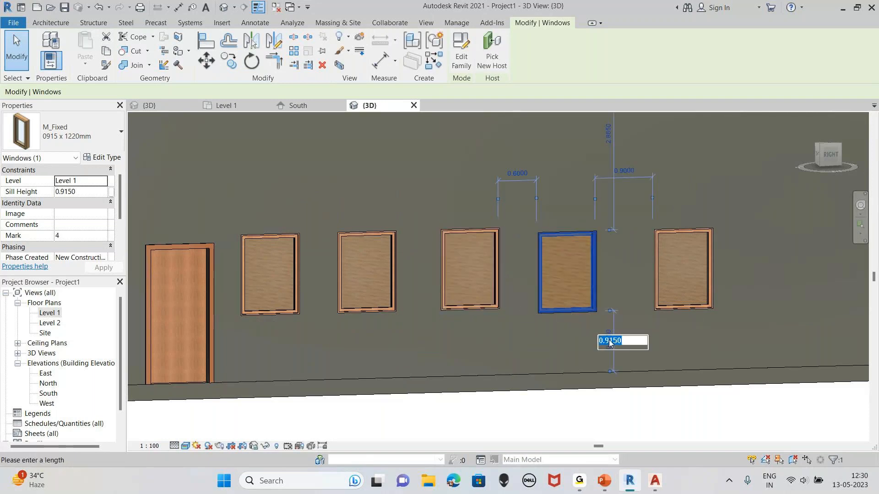
{"action": "type", "text": "1"}
{"action": "key", "text": "Return"}
{"action": "left_click", "coordinate": [660, 306]}
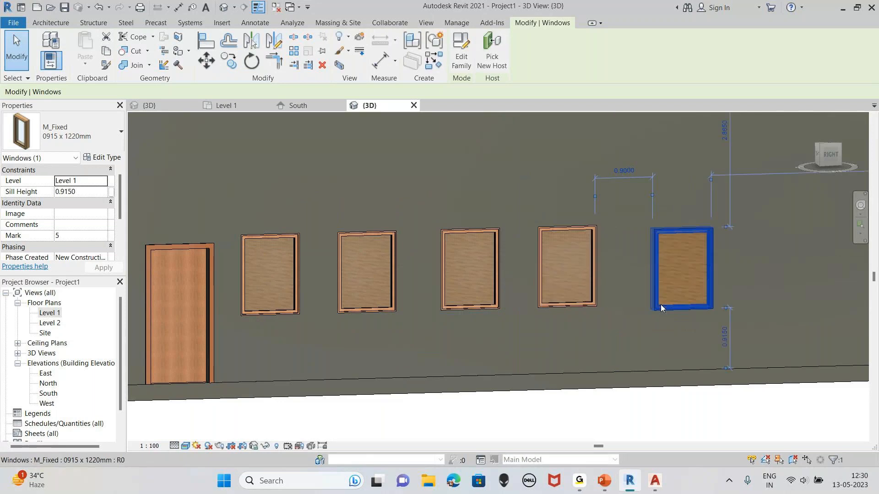
{"action": "left_click", "coordinate": [724, 337]}
{"action": "type", "text": "1"}
{"action": "key", "text": "Return"}
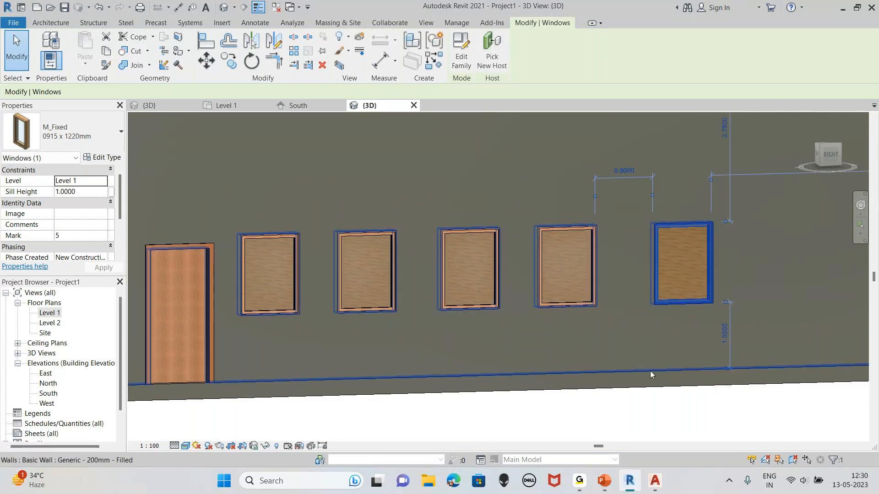
{"action": "left_click", "coordinate": [277, 237]}
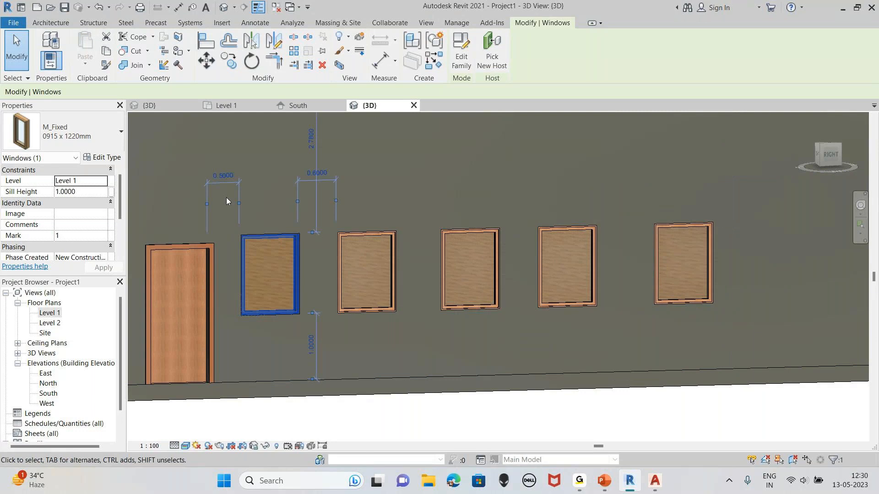
{"action": "left_click", "coordinate": [228, 177]}
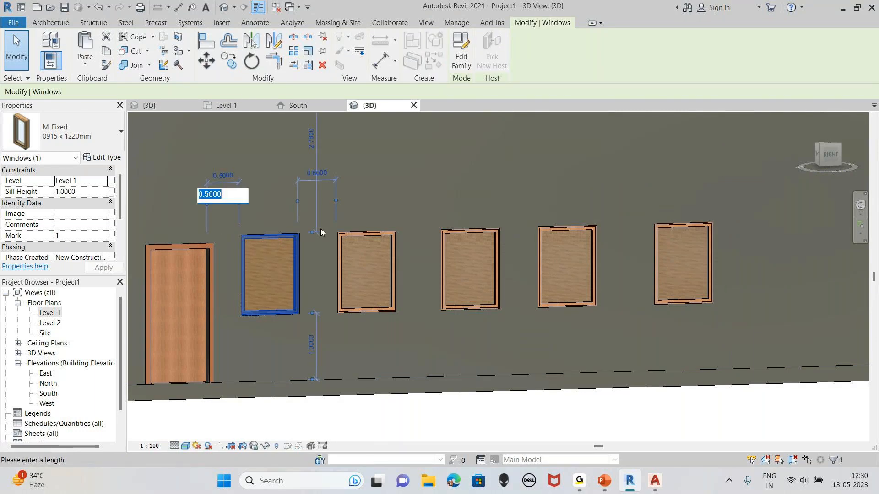
{"action": "left_click", "coordinate": [360, 232]}
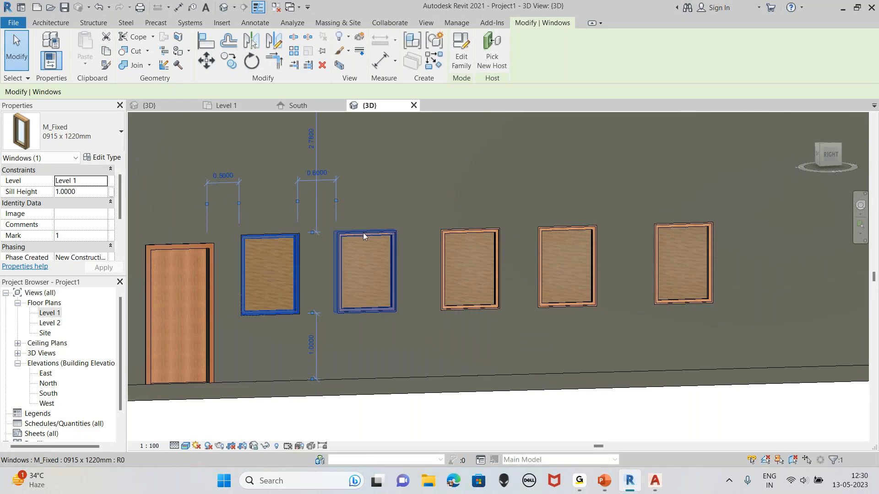
{"action": "key", "text": "Escape"}
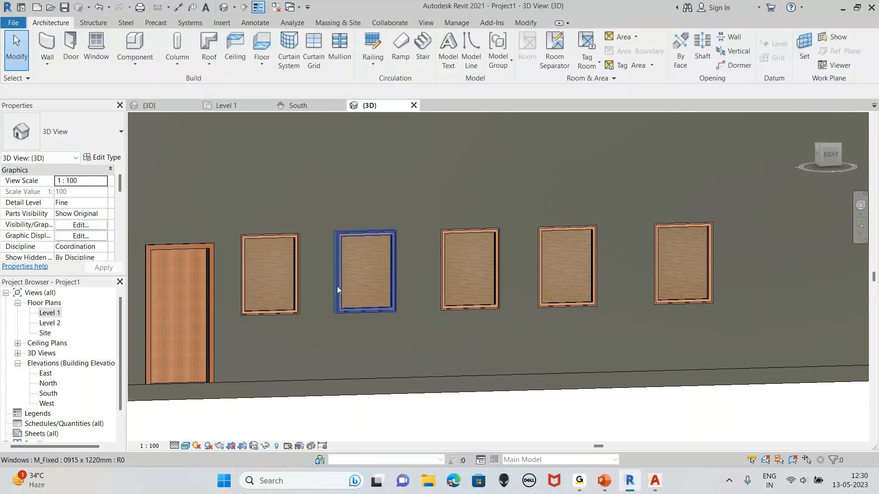
Set the gaps between the first and second windows and between the second and third windows to 0.5.
{"action": "left_click", "coordinate": [337, 287]}
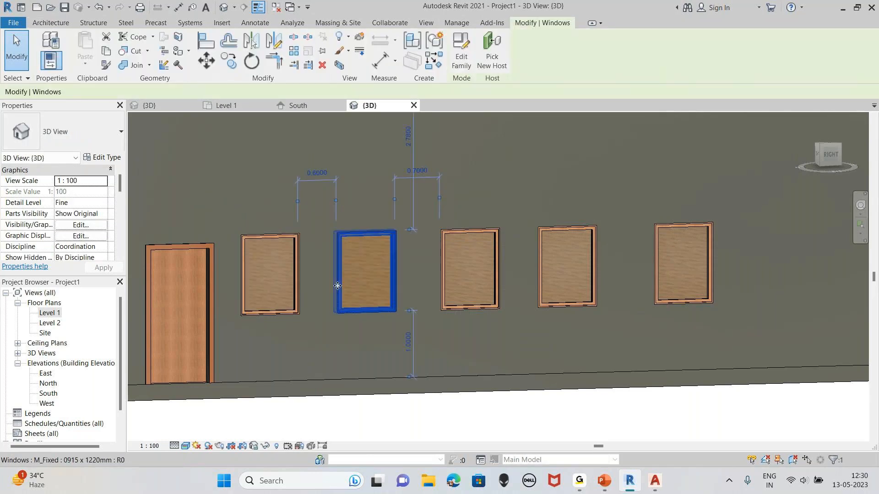
{"action": "left_click", "coordinate": [317, 173]}
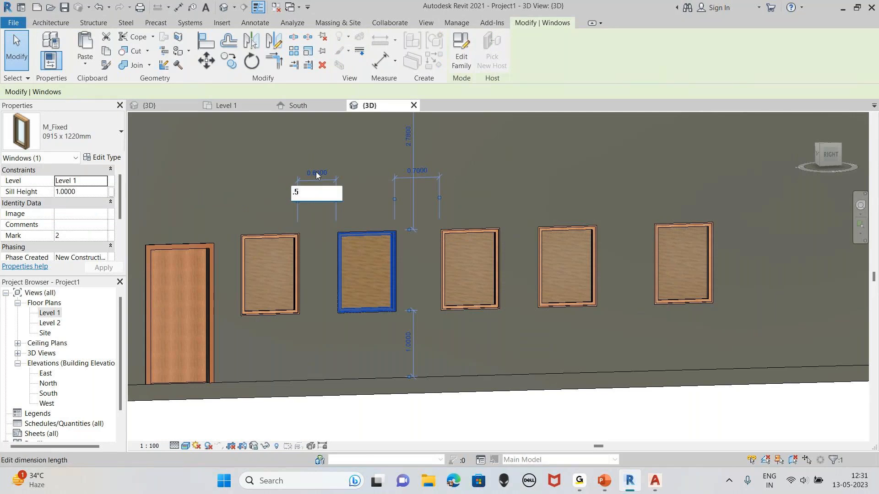
{"action": "key", "text": "Return"}
{"action": "key", "text": "Escape"}
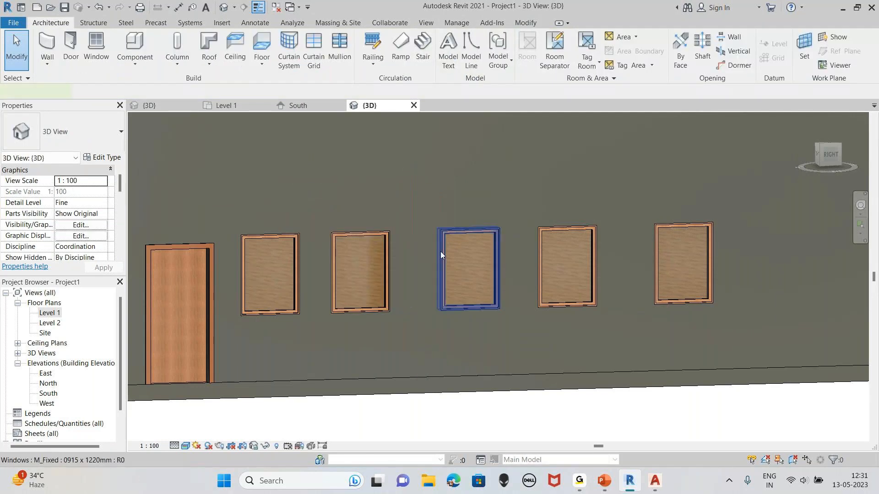
{"action": "left_click", "coordinate": [441, 252]}
{"action": "left_click", "coordinate": [418, 170]}
{"action": "type", "text": "0.5"}
{"action": "key", "text": "Return"}
{"action": "key", "text": "Escape"}
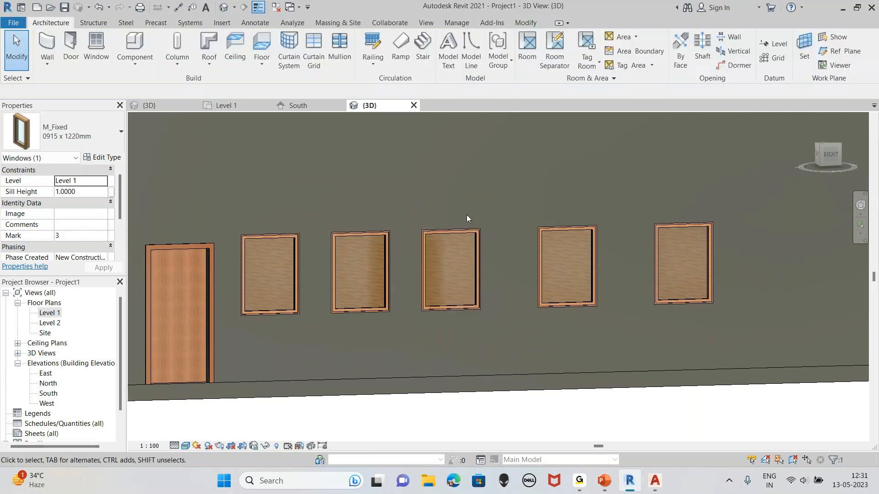
Set the gaps between the third and fourth windows and between the fourth and fifth windows to 0.5.
{"action": "left_click", "coordinate": [536, 251]}
{"action": "left_click", "coordinate": [515, 169]}
{"action": "type", "text": "0.5"}
{"action": "key", "text": "Return"}
{"action": "key", "text": "Escape"}
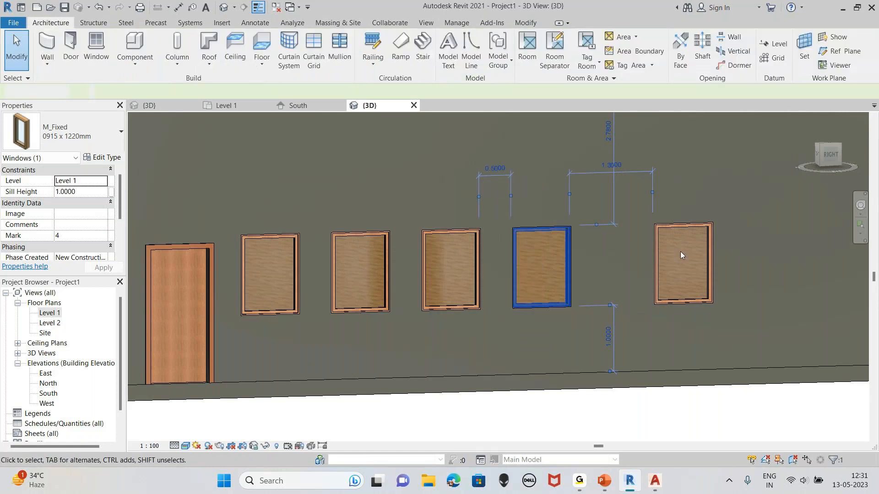
{"action": "left_click", "coordinate": [680, 252]}
{"action": "left_click", "coordinate": [617, 167]}
{"action": "type", "text": "0.5"}
{"action": "key", "text": "Return"}
{"action": "key", "text": "Escape"}
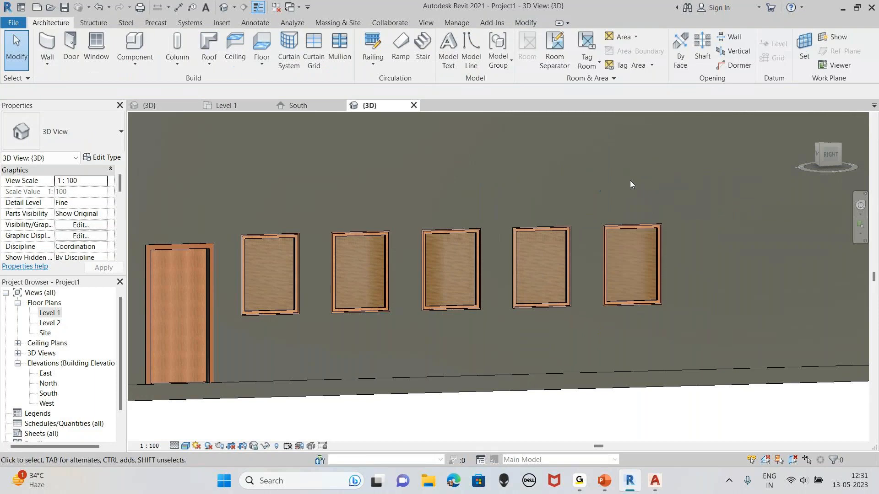
Examine the row of windows beside the door from an angled view above the building.
{"action": "scroll", "coordinate": [594, 378], "scroll_direction": "down", "scroll_amount": 2}
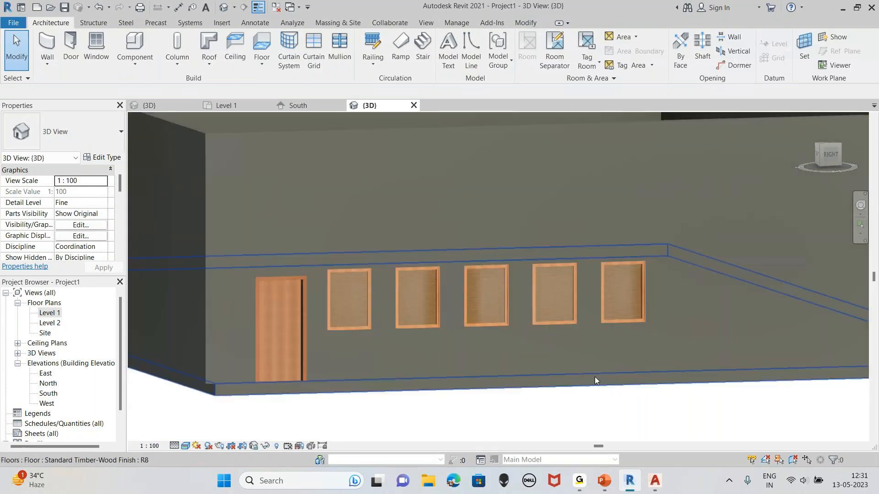
{"action": "left_click", "coordinate": [860, 207]}
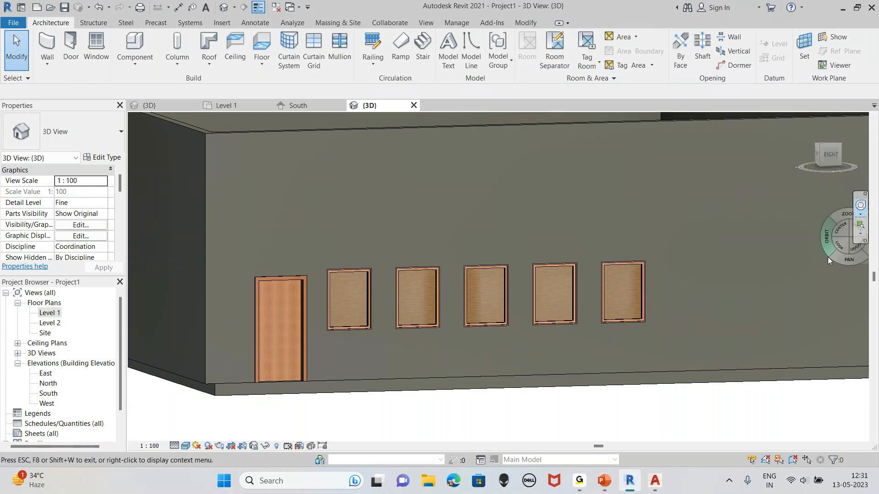
{"action": "left_click_drag", "start_coordinate": [750, 298], "coordinate": [771, 328]}
{"action": "middle_click_drag", "start_coordinate": [773, 330], "coordinate": [509, 176]}
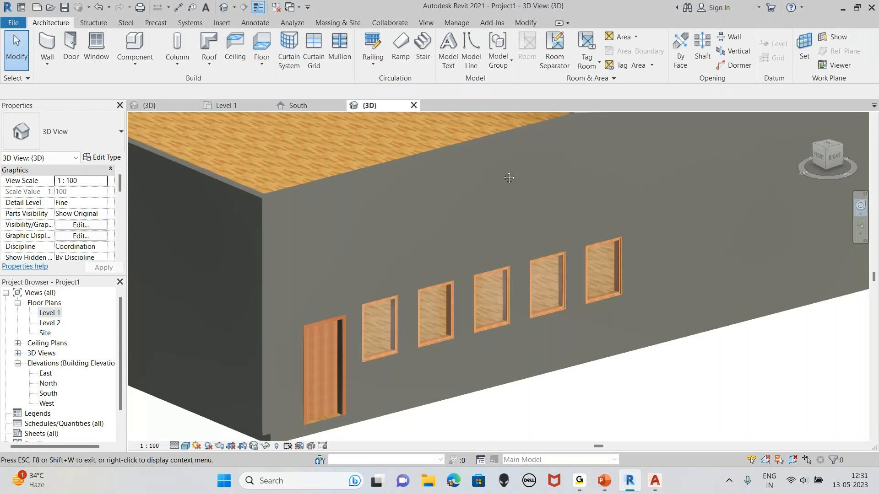
{"action": "mouse_move", "coordinate": [410, 261]}
{"action": "left_mouse_down"}
{"action": "mouse_move", "coordinate": [421, 253]}
{"action": "mouse_move", "coordinate": [428, 170]}
{"action": "mouse_move", "coordinate": [309, 181]}
{"action": "mouse_move", "coordinate": [259, 231]}
{"action": "mouse_move", "coordinate": [255, 283]}
{"action": "mouse_move", "coordinate": [410, 263]}
{"action": "left_mouse_up"}
{"action": "scroll", "coordinate": [431, 281], "scroll_direction": "up", "scroll_amount": 1}
{"action": "scroll", "coordinate": [430, 282], "scroll_direction": "down", "scroll_amount": 1}
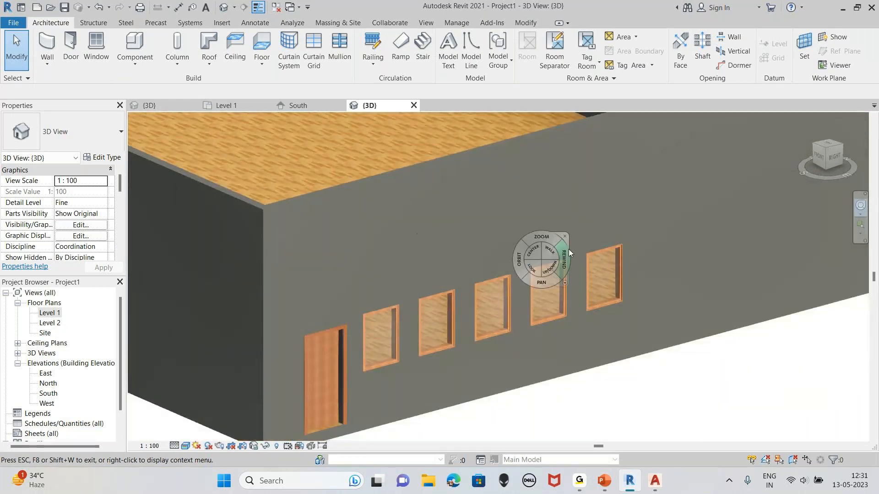
{"action": "left_click", "coordinate": [565, 235]}
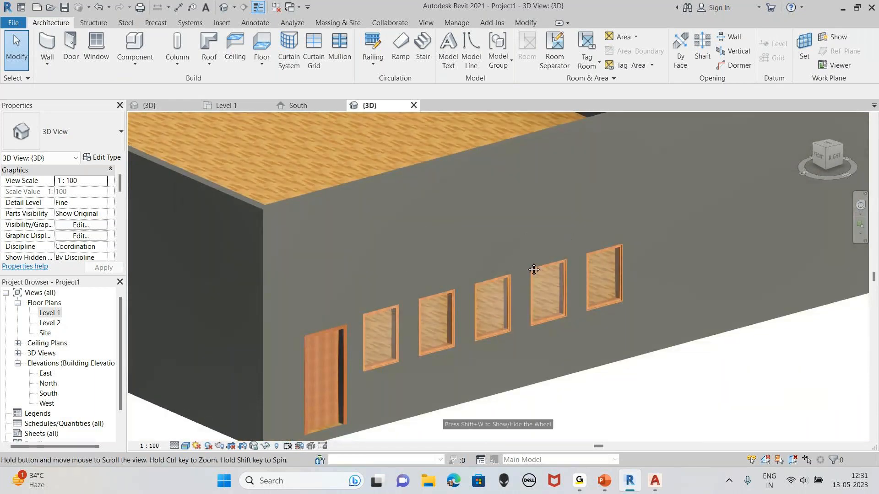
{"action": "scroll", "coordinate": [581, 265], "scroll_direction": "down", "scroll_amount": 1}
{"action": "scroll", "coordinate": [566, 295], "scroll_direction": "up", "scroll_amount": 1}
{"action": "scroll", "coordinate": [549, 306], "scroll_direction": "up", "scroll_amount": 1}
{"action": "scroll", "coordinate": [549, 307], "scroll_direction": "down", "scroll_amount": 2}
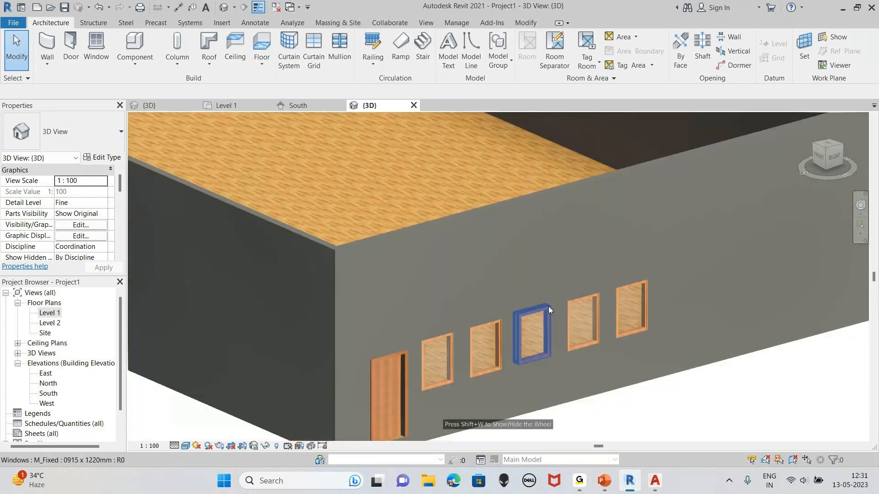
{"action": "scroll", "coordinate": [394, 254], "scroll_direction": "up", "scroll_amount": 3}
{"action": "scroll", "coordinate": [394, 253], "scroll_direction": "up", "scroll_amount": 4}
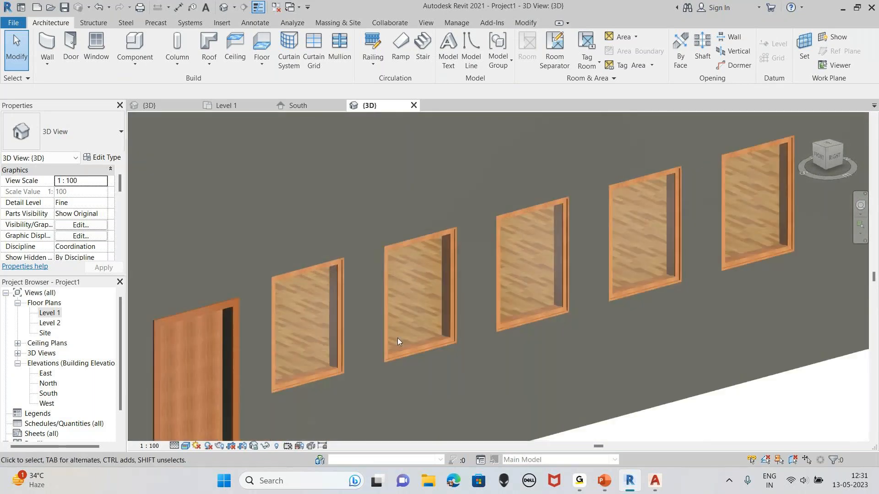
{"action": "scroll", "coordinate": [399, 381], "scroll_direction": "down", "scroll_amount": 2}
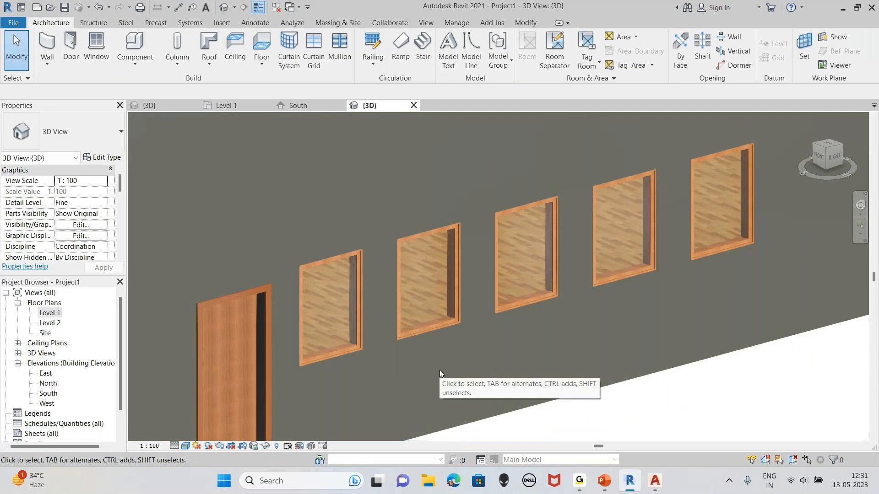
{"action": "scroll", "coordinate": [430, 273], "scroll_direction": "up", "scroll_amount": 1}
{"action": "scroll", "coordinate": [430, 274], "scroll_direction": "down", "scroll_amount": 3}
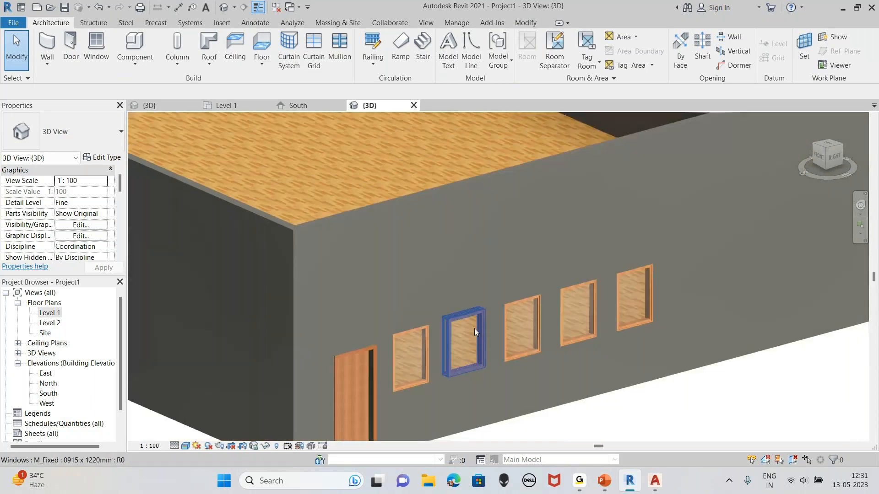
{"action": "scroll", "coordinate": [474, 328], "scroll_direction": "up", "scroll_amount": 2}
{"action": "scroll", "coordinate": [526, 328], "scroll_direction": "up", "scroll_amount": 2}
Examine the open top of the building and the Level 2 marker at the wall's corner.
{"action": "scroll", "coordinate": [505, 269], "scroll_direction": "down", "scroll_amount": 3}
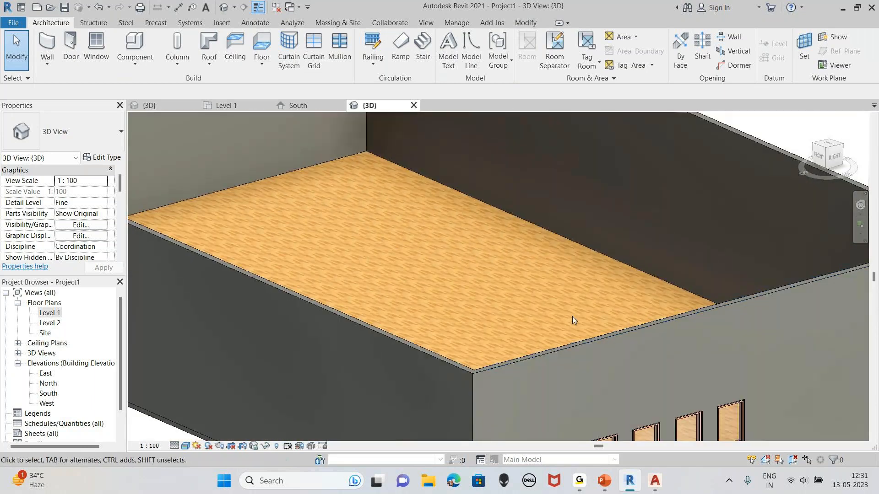
{"action": "scroll", "coordinate": [621, 297], "scroll_direction": "up", "scroll_amount": 2}
{"action": "middle_click_drag", "start_coordinate": [724, 268], "coordinate": [674, 273]}
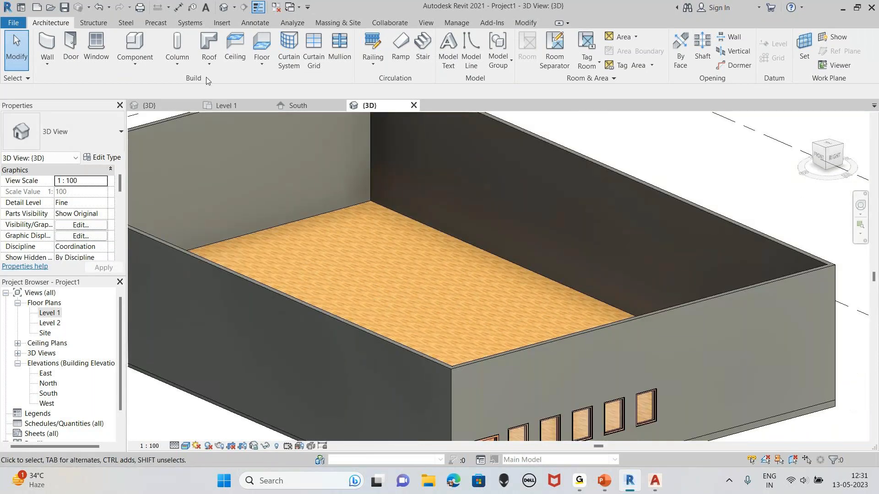
{"action": "scroll", "coordinate": [245, 286], "scroll_direction": "down", "scroll_amount": 2}
{"action": "middle_click_drag", "start_coordinate": [302, 271], "coordinate": [545, 326]}
{"action": "scroll", "coordinate": [287, 280], "scroll_direction": "up", "scroll_amount": 2}
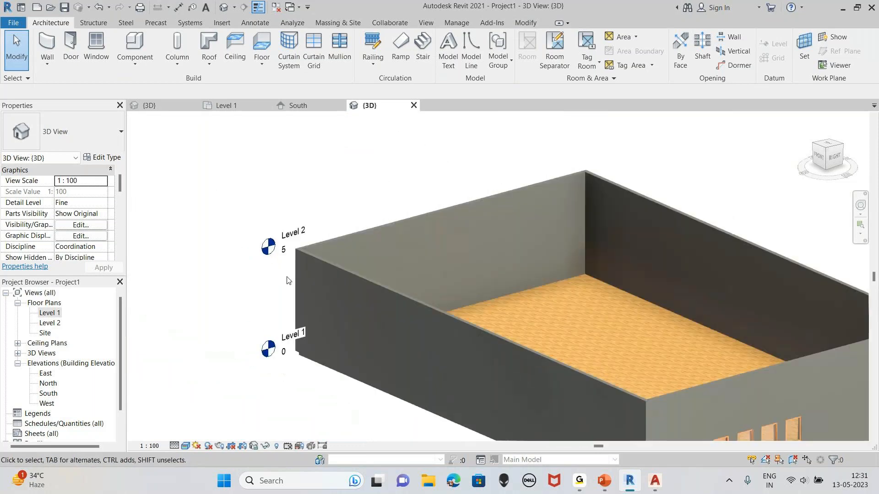
{"action": "scroll", "coordinate": [287, 280], "scroll_direction": "up", "scroll_amount": 2}
{"action": "scroll", "coordinate": [311, 249], "scroll_direction": "up", "scroll_amount": 2}
{"action": "mouse_move", "coordinate": [309, 251]}
{"action": "middle_mouse_down"}
{"action": "mouse_move", "coordinate": [325, 278]}
{"action": "mouse_move", "coordinate": [312, 252]}
{"action": "middle_mouse_up"}
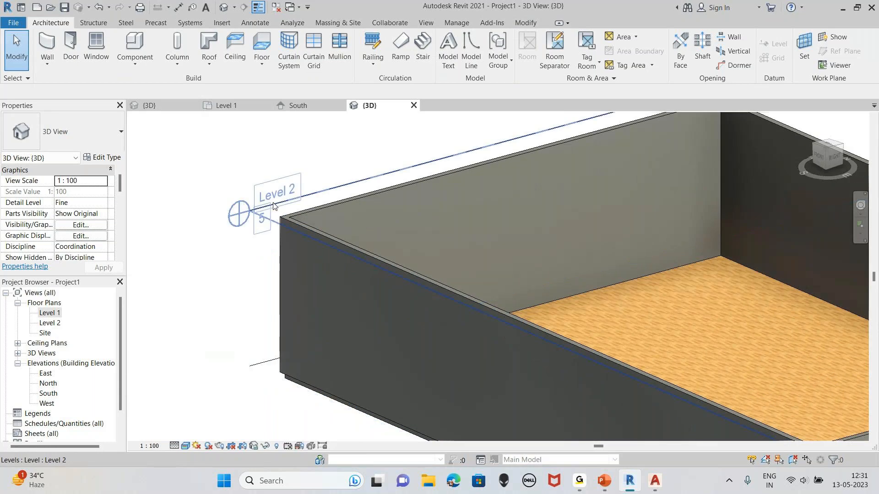
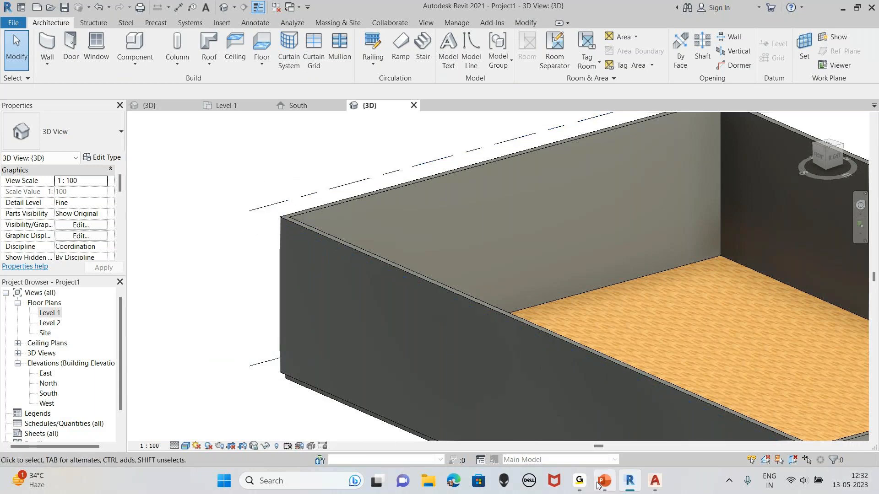
Examine the tops and bases of the walls against the Level 2 and Level 1 lines in 3D.
{"action": "left_click", "coordinate": [583, 487]}
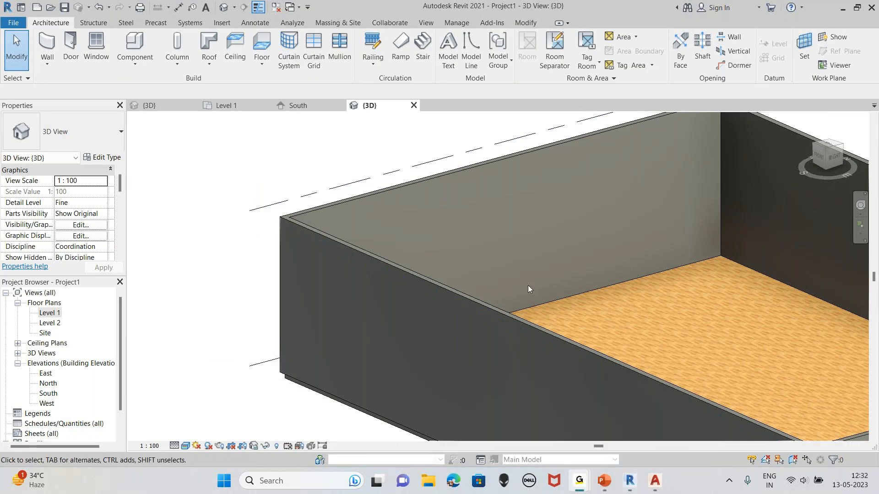
{"action": "left_click", "coordinate": [822, 8]}
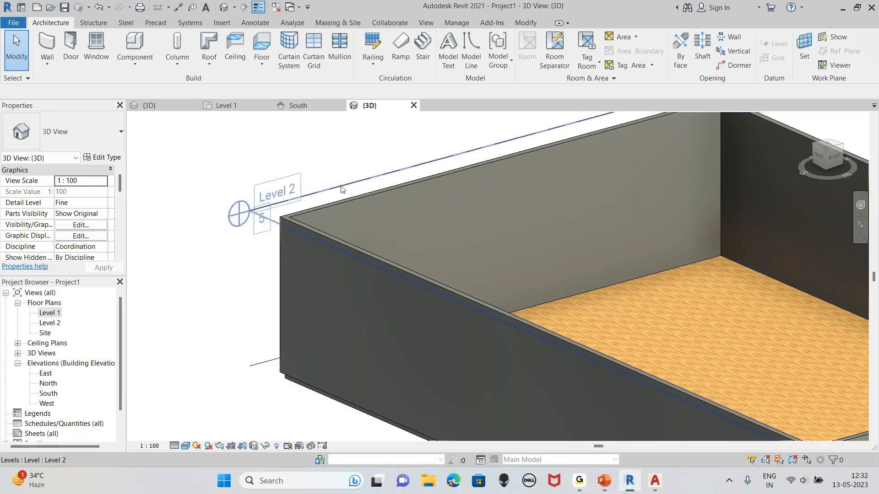
{"action": "middle_click_drag", "start_coordinate": [363, 188], "coordinate": [199, 208]}
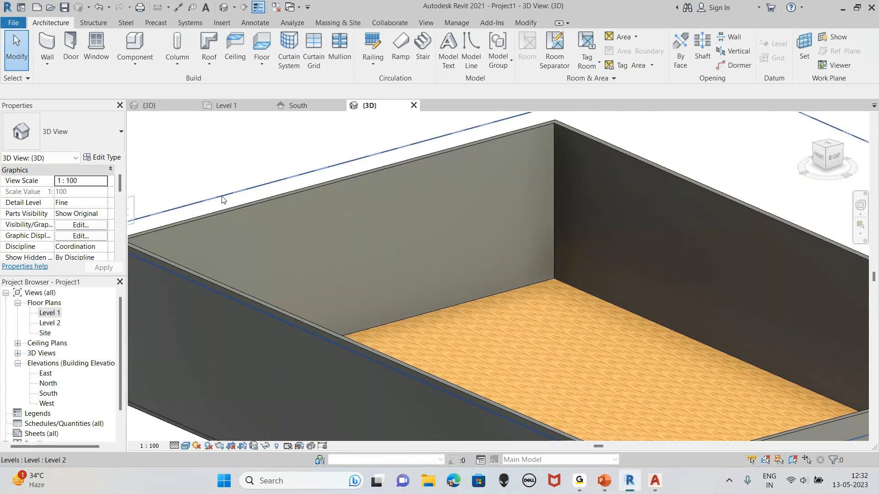
{"action": "scroll", "coordinate": [271, 199], "scroll_direction": "down", "scroll_amount": 3}
{"action": "scroll", "coordinate": [456, 183], "scroll_direction": "up", "scroll_amount": 2}
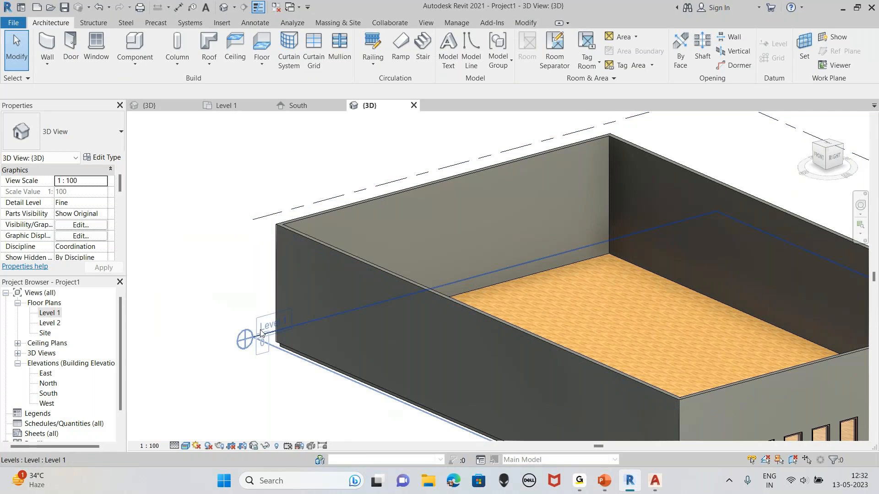
{"action": "middle_click_drag", "start_coordinate": [488, 366], "coordinate": [579, 462]}
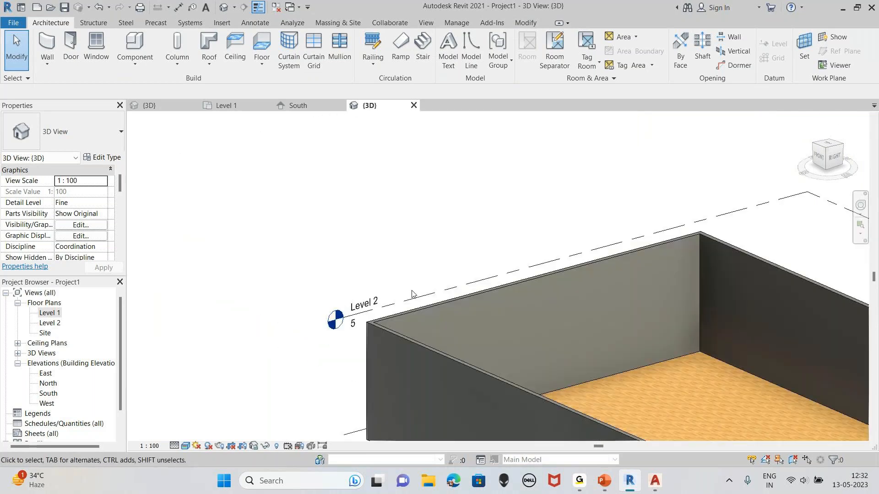
{"action": "scroll", "coordinate": [425, 297], "scroll_direction": "up", "scroll_amount": 1}
{"action": "middle_click_drag", "start_coordinate": [456, 354], "coordinate": [327, 269]}
{"action": "scroll", "coordinate": [539, 256], "scroll_direction": "down", "scroll_amount": 1}
{"action": "middle_click_drag", "start_coordinate": [539, 256], "coordinate": [388, 223]}
{"action": "middle_click_drag", "start_coordinate": [403, 326], "coordinate": [597, 349]}
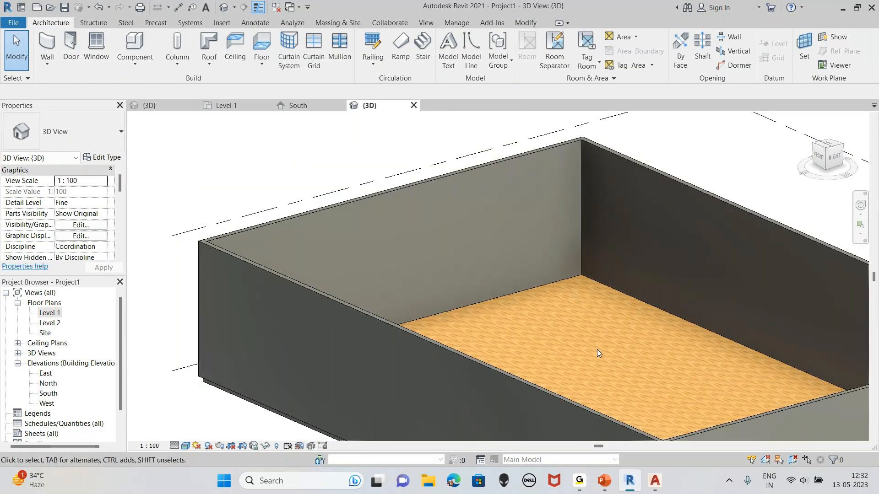
Open the Level 2 floor plan.
{"action": "double_click", "coordinate": [59, 324]}
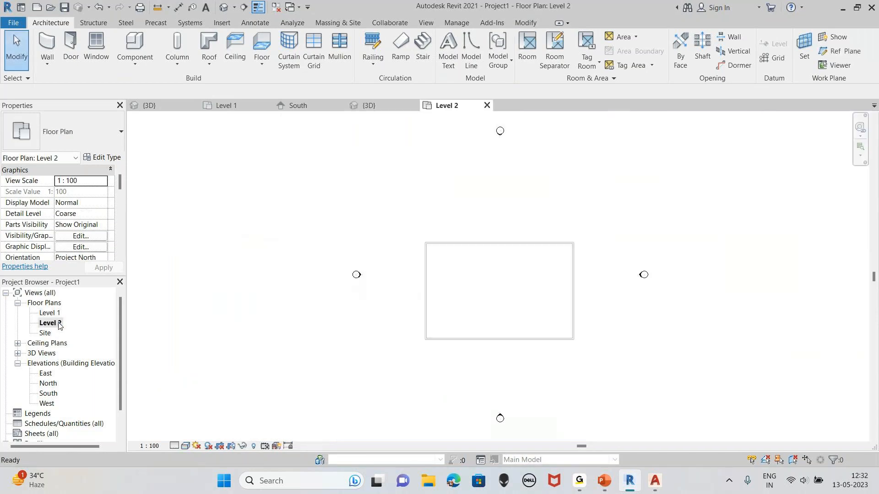
{"action": "scroll", "coordinate": [504, 329], "scroll_direction": "up", "scroll_amount": 4}
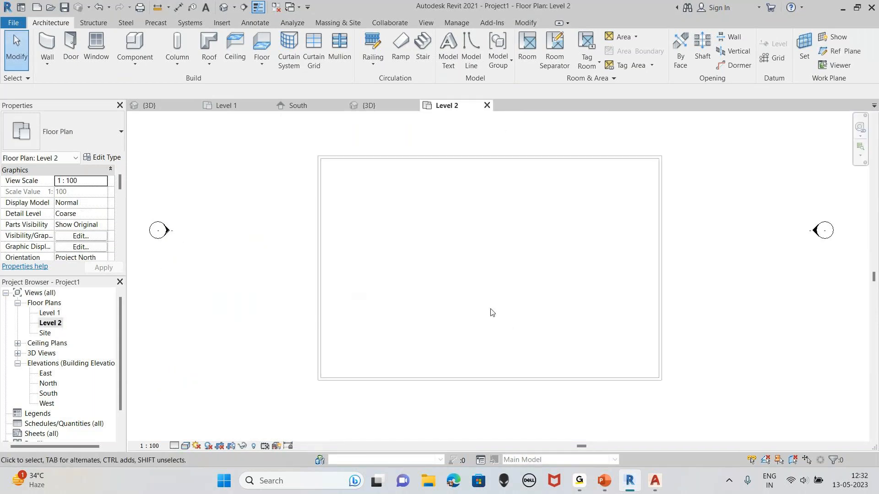
{"action": "left_click_drag", "start_coordinate": [666, 162], "coordinate": [622, 202]}
{"action": "left_click_drag", "start_coordinate": [240, 158], "coordinate": [485, 273]}
{"action": "left_click_drag", "start_coordinate": [413, 191], "coordinate": [413, 197]}
{"action": "left_click_drag", "start_coordinate": [594, 143], "coordinate": [612, 229]}
{"action": "left_click_drag", "start_coordinate": [716, 224], "coordinate": [590, 280]}
{"action": "left_click_drag", "start_coordinate": [563, 396], "coordinate": [321, 285]}
{"action": "key", "text": "Escape"}
{"action": "key", "text": "Escape"}
{"action": "left_click_drag", "start_coordinate": [387, 144], "coordinate": [389, 224]}
{"action": "left_click_drag", "start_coordinate": [683, 160], "coordinate": [662, 270]}
{"action": "left_click_drag", "start_coordinate": [270, 247], "coordinate": [403, 247]}
{"action": "left_click_drag", "start_coordinate": [368, 133], "coordinate": [369, 162]}
{"action": "left_click_drag", "start_coordinate": [584, 124], "coordinate": [530, 207]}
{"action": "left_click_drag", "start_coordinate": [779, 198], "coordinate": [564, 316]}
{"action": "left_click_drag", "start_coordinate": [720, 330], "coordinate": [633, 388]}
Start a roof by footprint on Level 2 using the Cold Roof - Concrete type.
{"action": "left_click", "coordinate": [211, 41]}
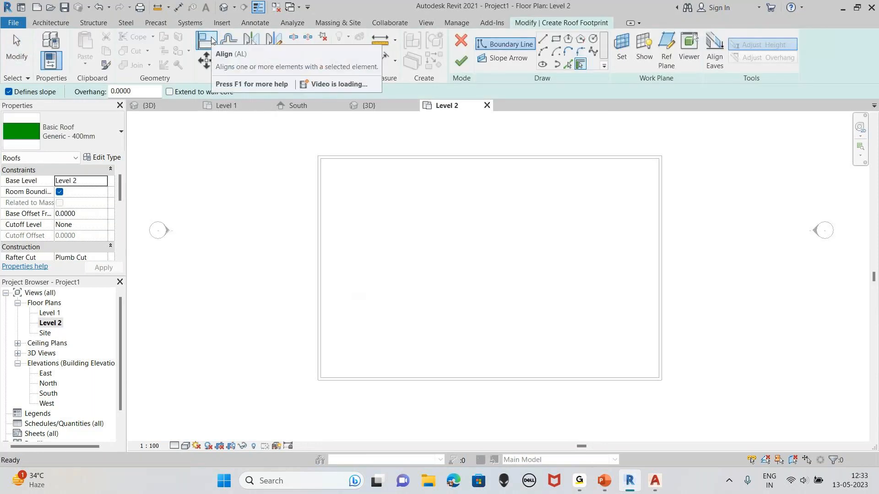
{"action": "left_click", "coordinate": [92, 128]}
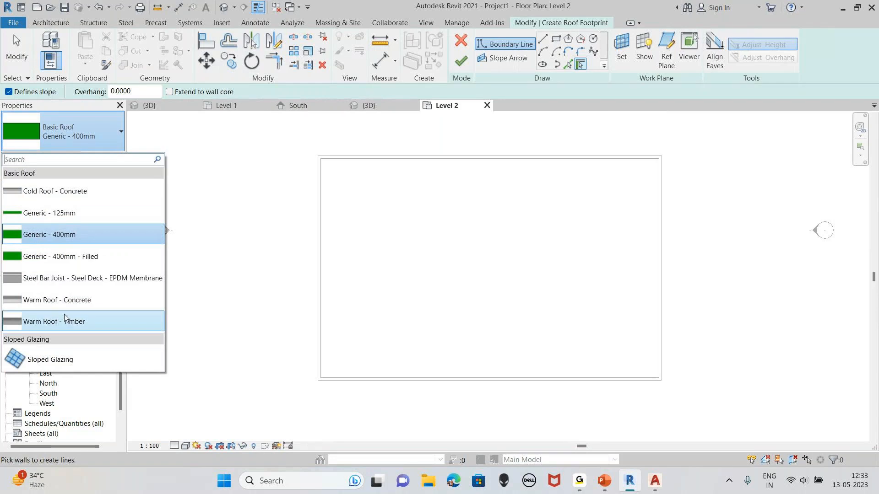
{"action": "left_click", "coordinate": [73, 197]}
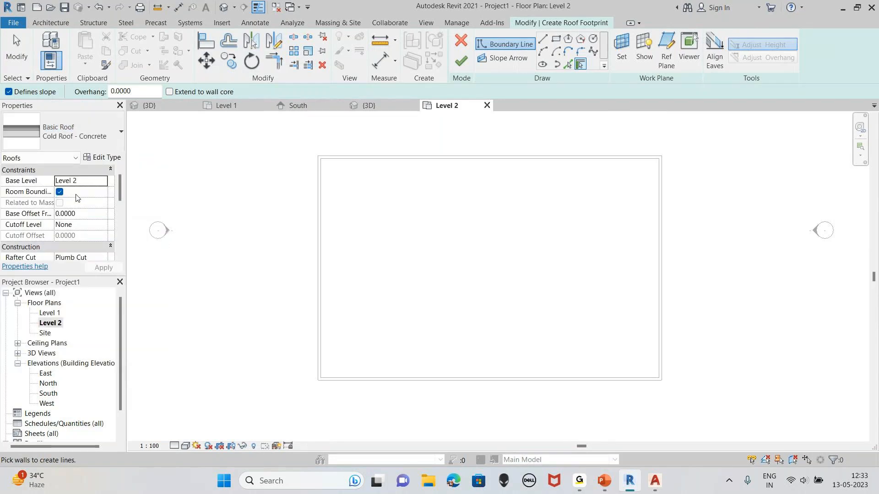
Create the sloped roof from a rectangular boundary along the outer wall edges, with the walls attached to it.
{"action": "left_click", "coordinate": [554, 40]}
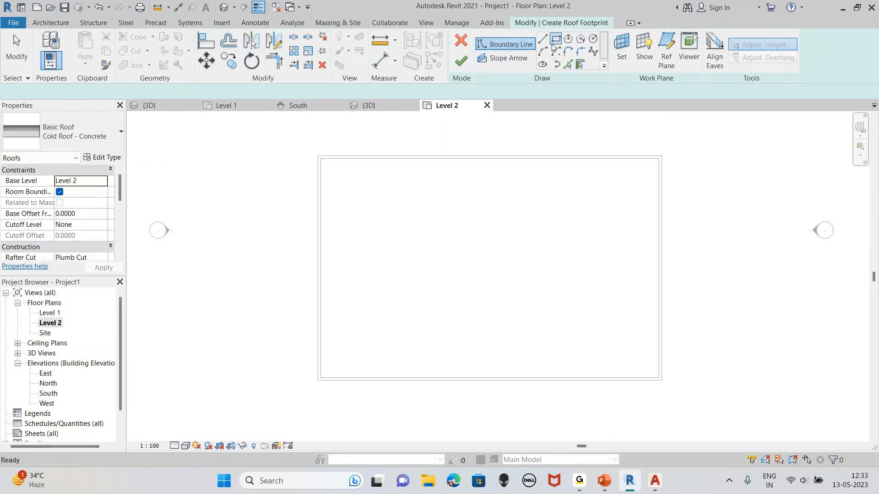
{"action": "left_click", "coordinate": [319, 157]}
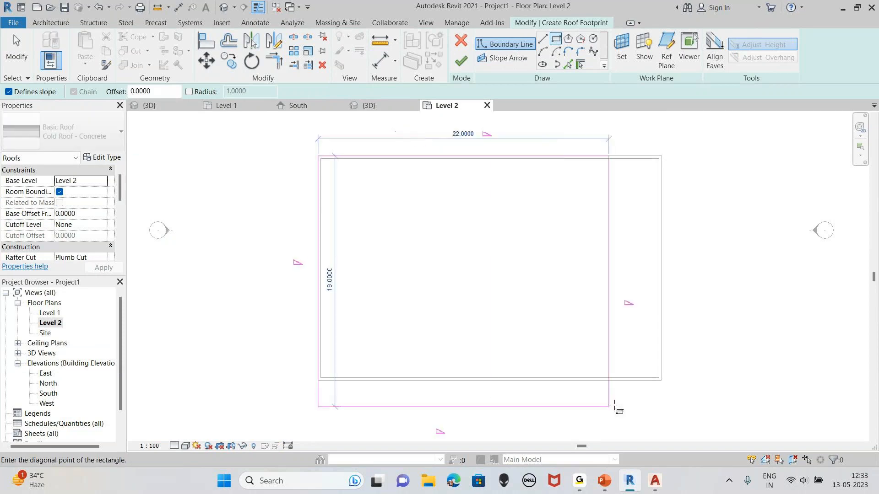
{"action": "left_click", "coordinate": [661, 380]}
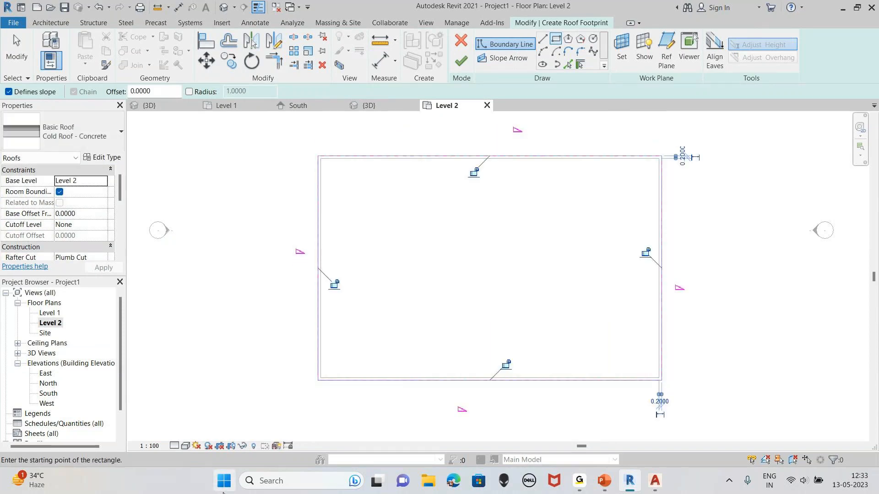
{"action": "left_click", "coordinate": [461, 61]}
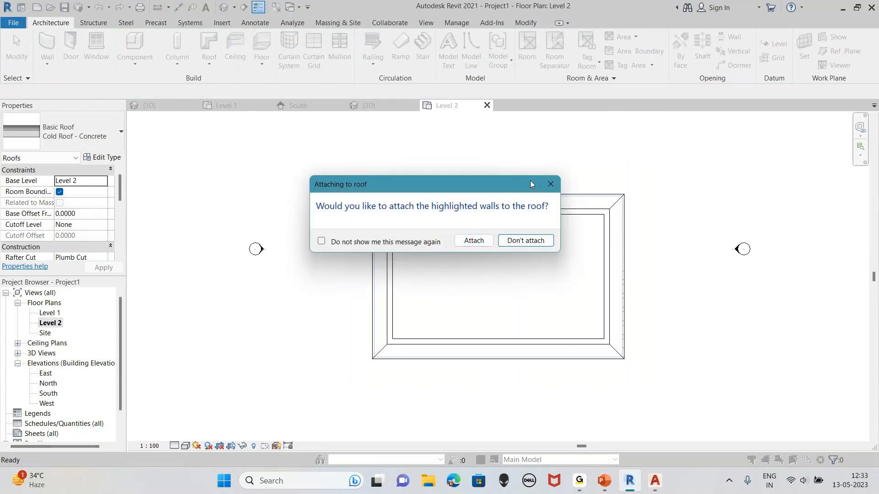
{"action": "left_click", "coordinate": [473, 240]}
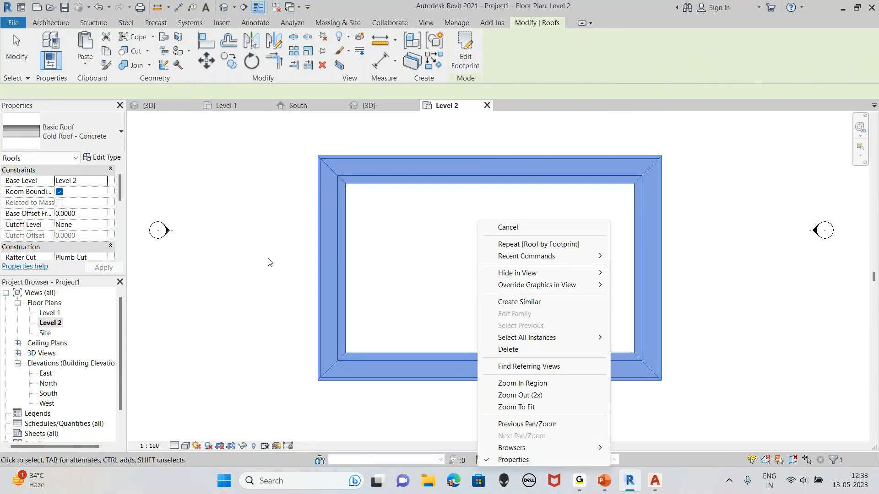
{"action": "key", "text": "Escape"}
{"action": "key", "text": "Escape"}
Examine the sloped roof on the building in 3D from a lower viewing angle.
{"action": "left_click", "coordinate": [222, 10]}
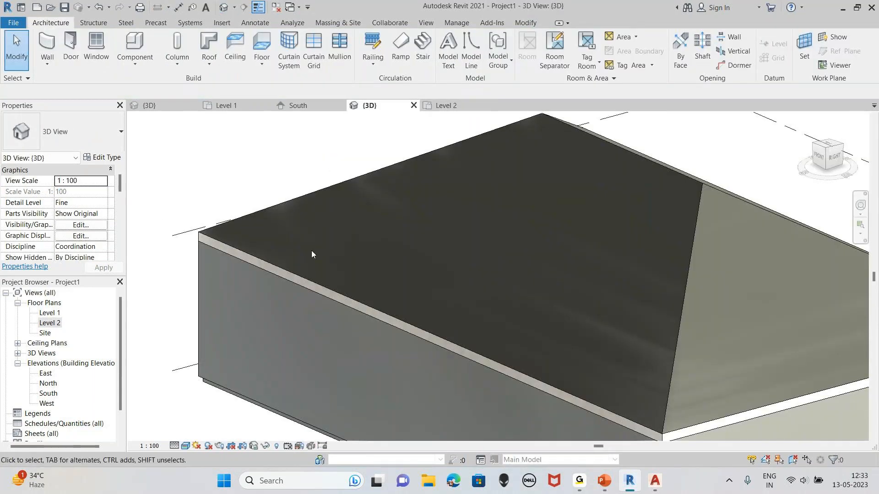
{"action": "scroll", "coordinate": [311, 250], "scroll_direction": "down", "scroll_amount": 5}
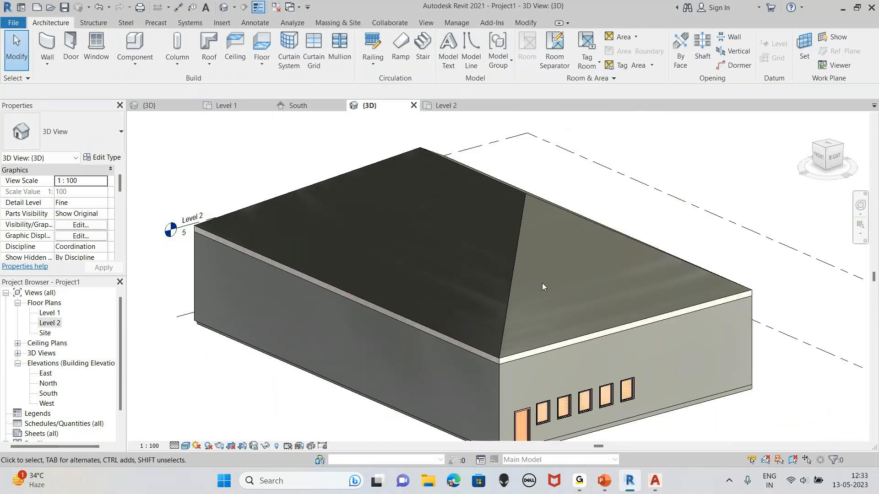
{"action": "left_click", "coordinate": [852, 208]}
{"action": "mouse_move", "coordinate": [723, 282]}
{"action": "left_mouse_down"}
{"action": "mouse_move", "coordinate": [467, 246]}
{"action": "mouse_move", "coordinate": [419, 282]}
{"action": "mouse_move", "coordinate": [435, 350]}
{"action": "mouse_move", "coordinate": [602, 369]}
{"action": "mouse_move", "coordinate": [702, 243]}
{"action": "mouse_move", "coordinate": [651, 194]}
{"action": "mouse_move", "coordinate": [565, 224]}
{"action": "mouse_move", "coordinate": [512, 288]}
{"action": "mouse_move", "coordinate": [626, 237]}
{"action": "mouse_move", "coordinate": [664, 288]}
{"action": "mouse_move", "coordinate": [744, 314]}
{"action": "mouse_move", "coordinate": [795, 309]}
{"action": "mouse_move", "coordinate": [799, 263]}
{"action": "mouse_move", "coordinate": [591, 207]}
{"action": "mouse_move", "coordinate": [496, 264]}
{"action": "mouse_move", "coordinate": [492, 347]}
{"action": "mouse_move", "coordinate": [684, 344]}
{"action": "mouse_move", "coordinate": [719, 283]}
{"action": "left_mouse_up"}
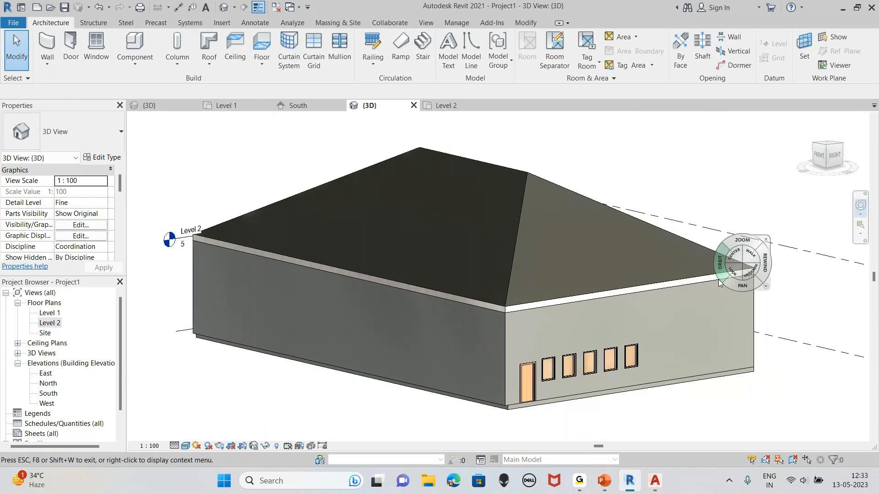
{"action": "key", "text": "Escape"}
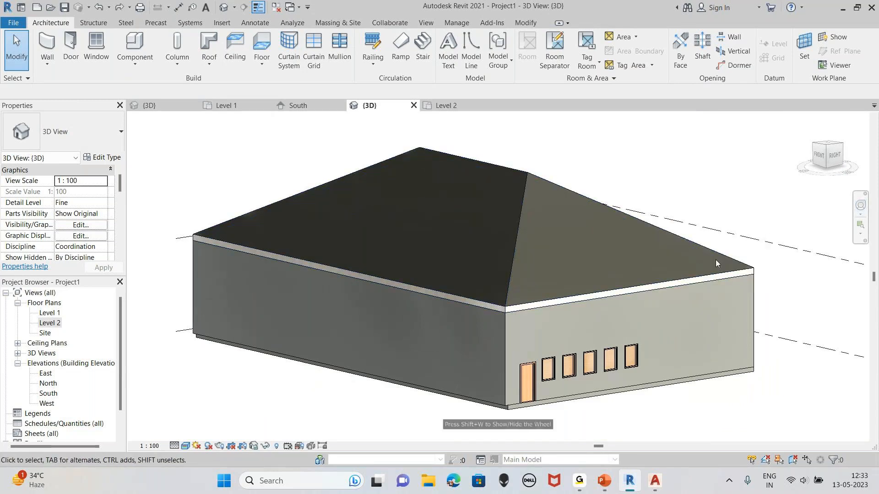
Open the sloped roof's footprint for editing, cancel the edit and remove that roof from Level 2.
{"action": "double_click", "coordinate": [715, 260]}
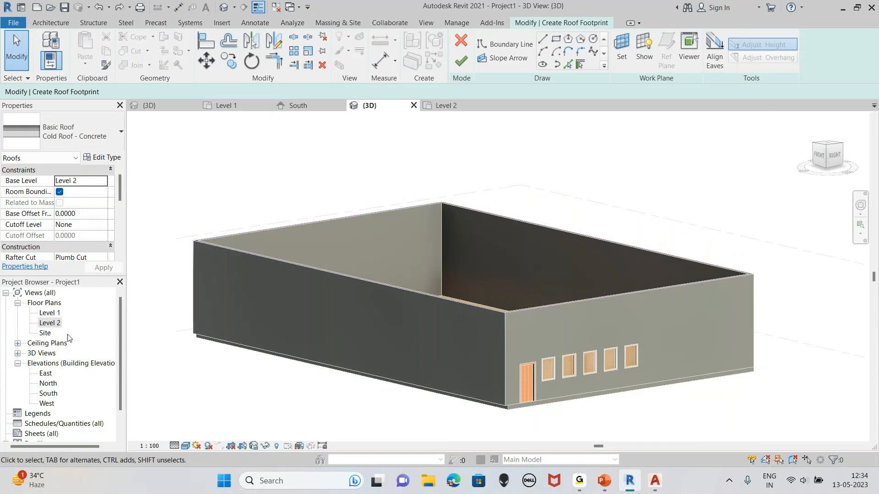
{"action": "double_click", "coordinate": [57, 325]}
{"action": "middle_click_drag", "start_coordinate": [421, 243], "coordinate": [388, 278]}
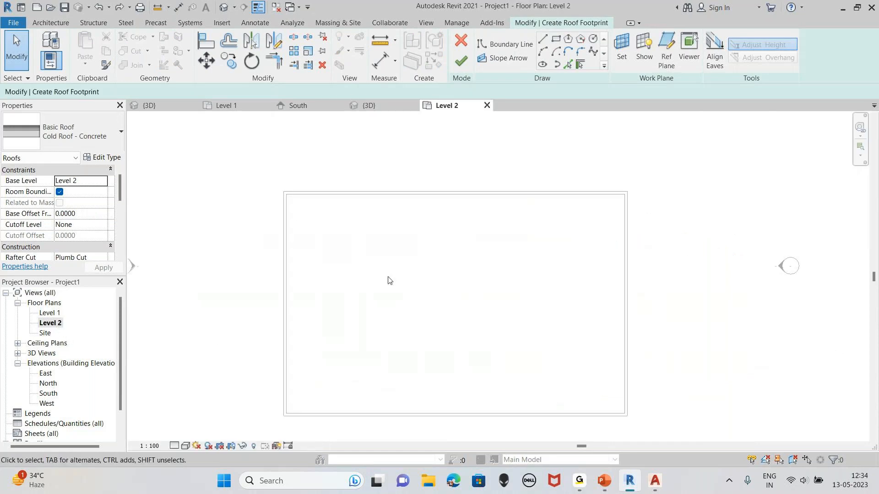
{"action": "left_click", "coordinate": [50, 22]}
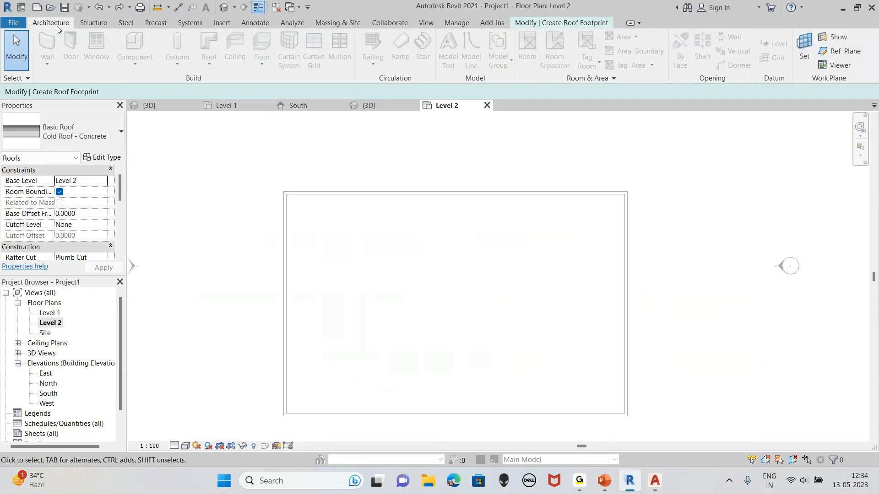
{"action": "left_click", "coordinate": [606, 24]}
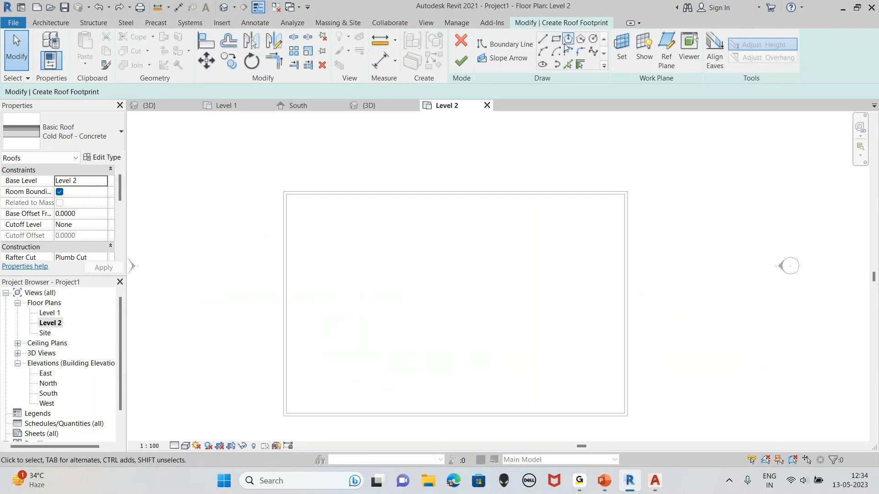
{"action": "left_click", "coordinate": [460, 48]}
{"action": "left_click", "coordinate": [463, 247]}
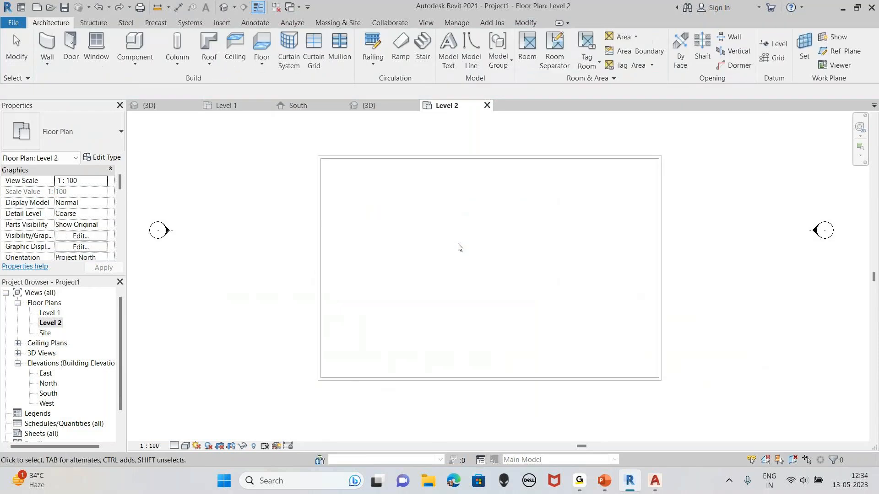
Create a flat Generic - 400mm footprint roof on Level 2, slope definition off, from a rectangle along the outer wall edges.
{"action": "left_click", "coordinate": [210, 39]}
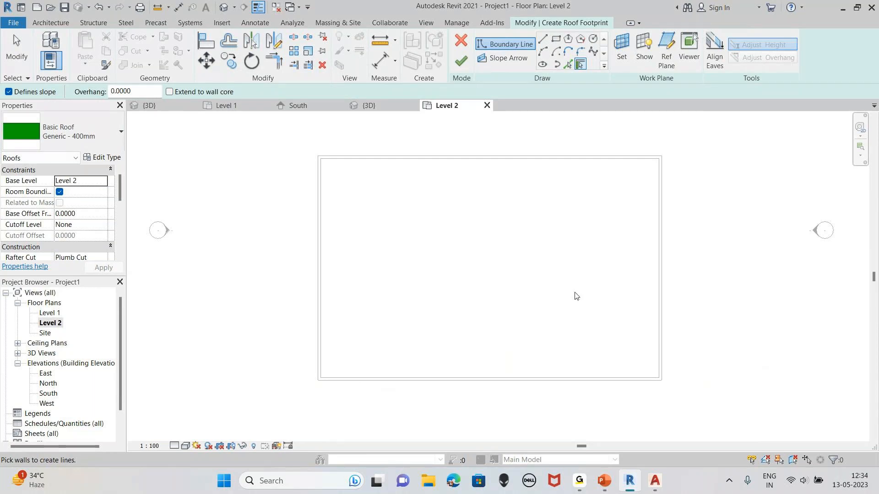
{"action": "left_click", "coordinate": [9, 92]}
{"action": "left_click", "coordinate": [555, 38]}
{"action": "left_click", "coordinate": [318, 156]}
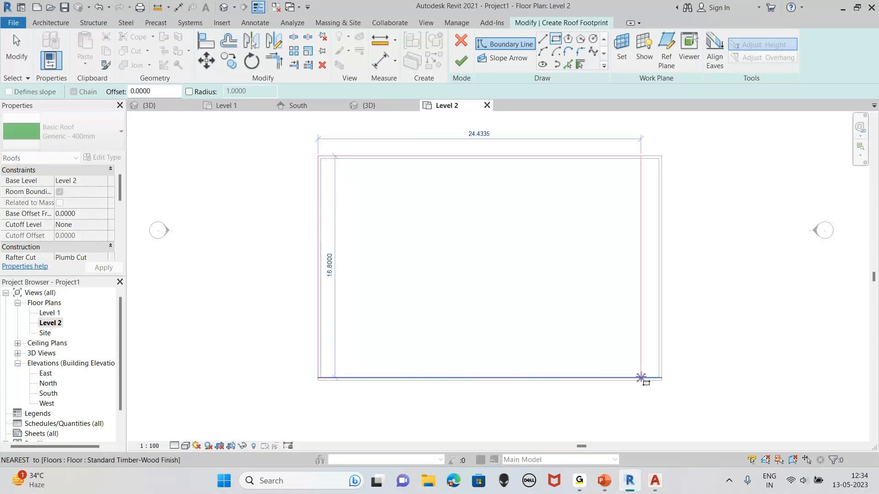
{"action": "left_click", "coordinate": [661, 381]}
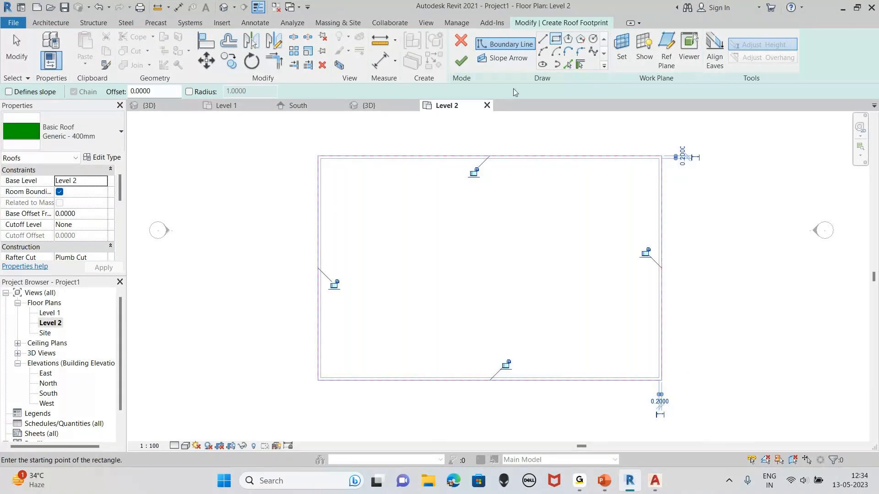
{"action": "left_click", "coordinate": [461, 60]}
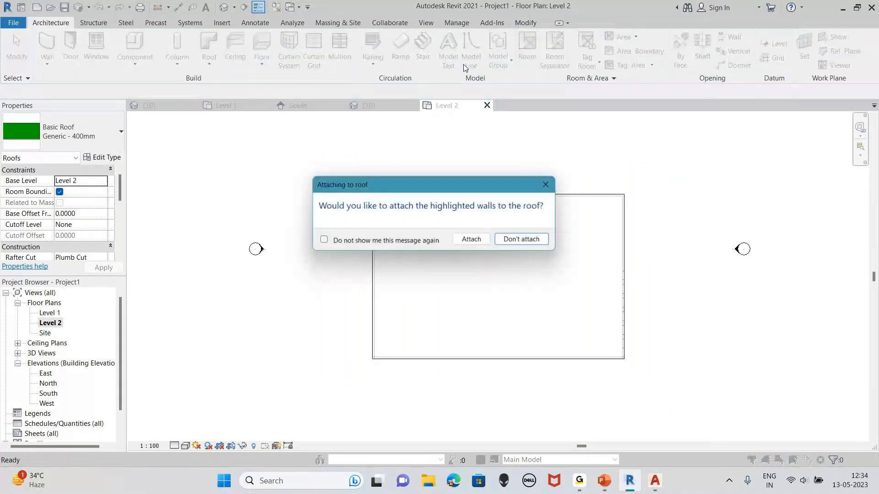
{"action": "left_click", "coordinate": [492, 242]}
{"action": "scroll", "coordinate": [492, 271], "scroll_direction": "up", "scroll_amount": 2}
{"action": "left_click", "coordinate": [708, 224]}
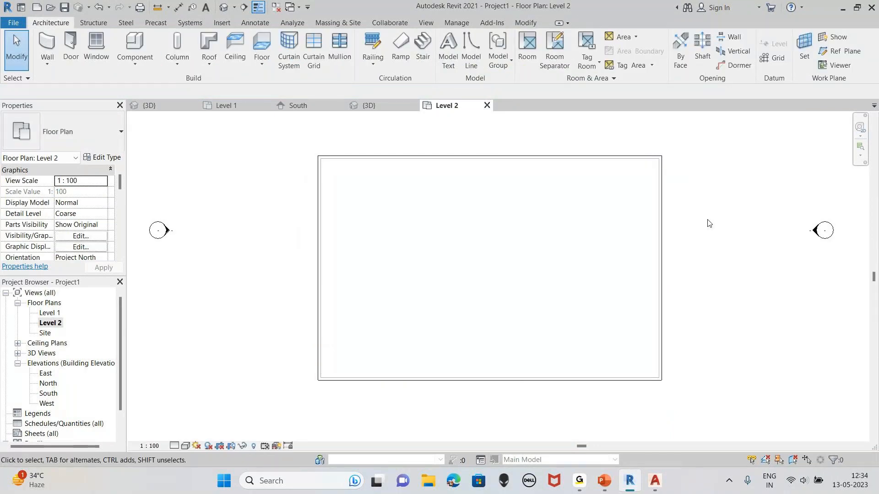
Examine the flat roof and its edge above the door and windows in 3D.
{"action": "left_click", "coordinate": [224, 8]}
{"action": "scroll", "coordinate": [492, 275], "scroll_direction": "up", "scroll_amount": 4}
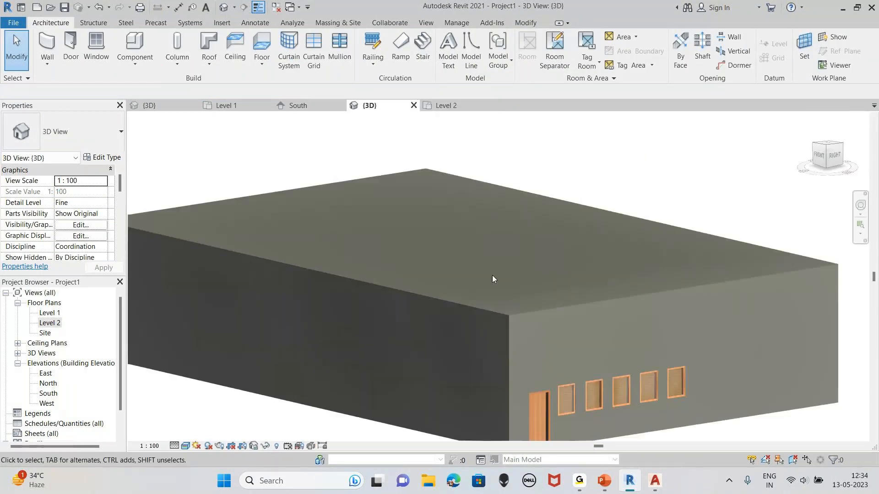
{"action": "middle_click_drag", "start_coordinate": [629, 326], "coordinate": [495, 262]}
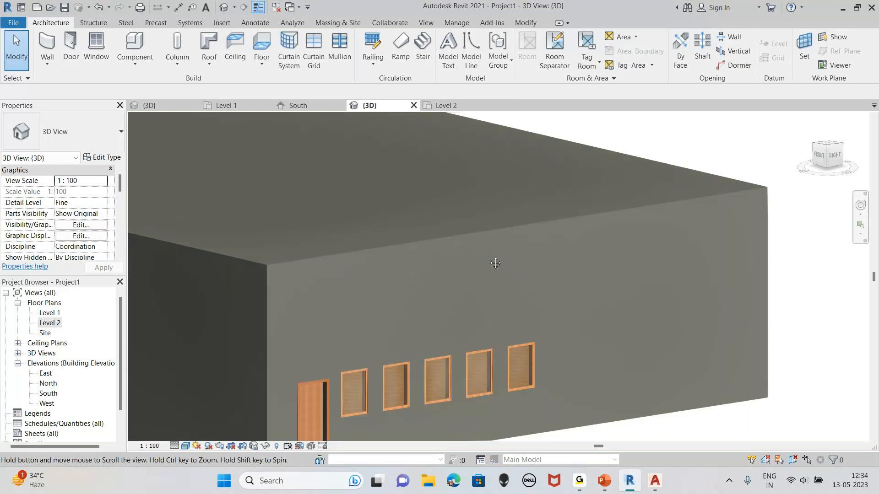
{"action": "scroll", "coordinate": [431, 242], "scroll_direction": "down", "scroll_amount": 5}
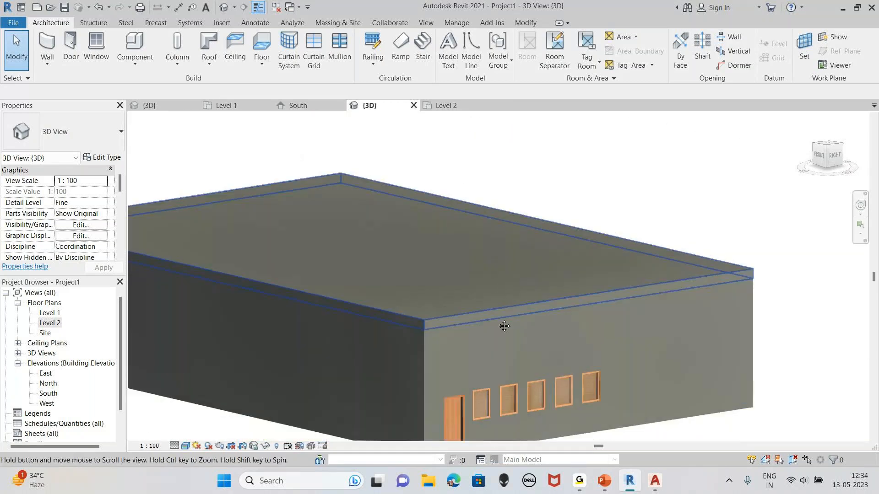
{"action": "scroll", "coordinate": [663, 341], "scroll_direction": "up", "scroll_amount": 5}
{"action": "scroll", "coordinate": [630, 330], "scroll_direction": "up", "scroll_amount": 3}
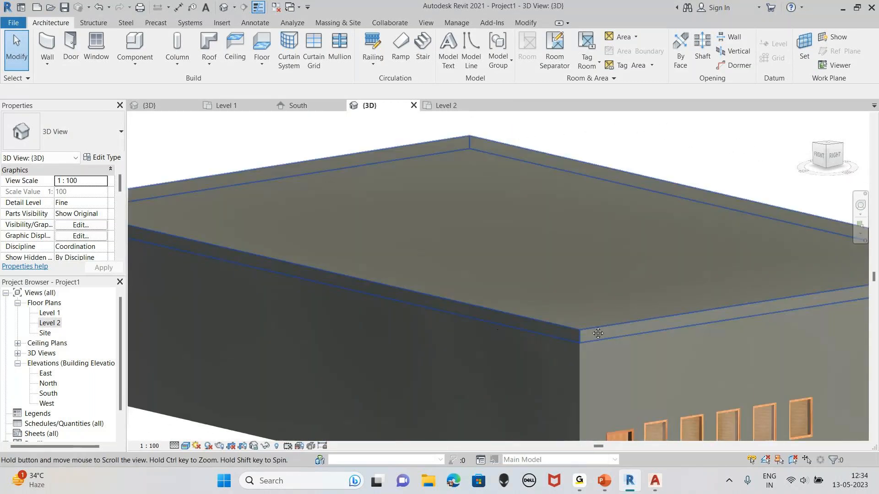
{"action": "middle_click_drag", "start_coordinate": [598, 333], "coordinate": [518, 297]}
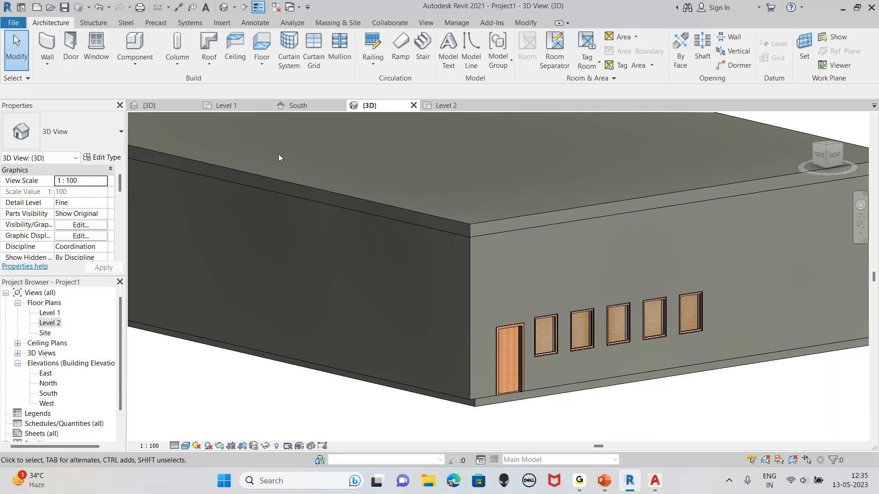
Place three M_Window-Casement-Double 1200 x 1500mm windows spread along the dark side wall that has no openings.
{"action": "left_click", "coordinate": [96, 46]}
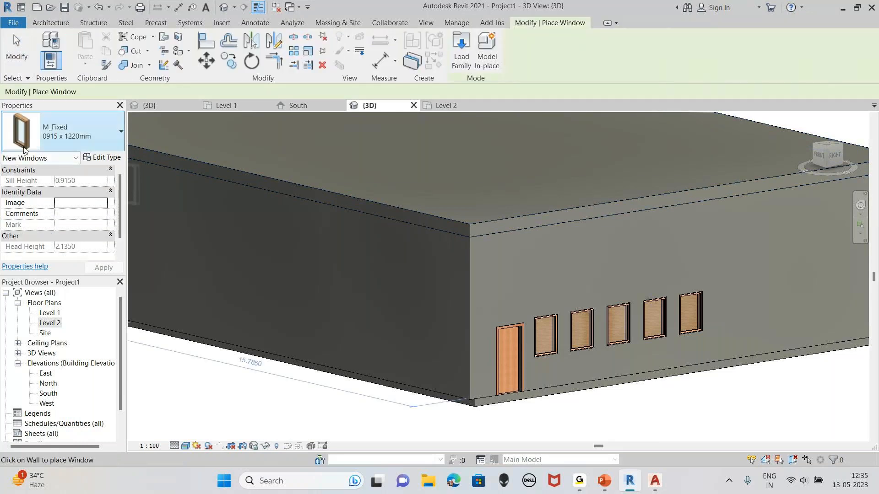
{"action": "left_click", "coordinate": [23, 133]}
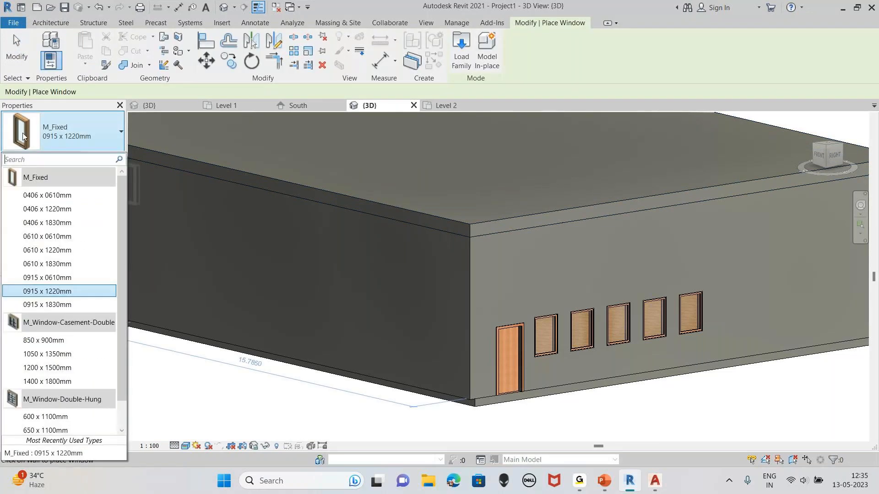
{"action": "left_click", "coordinate": [47, 368]}
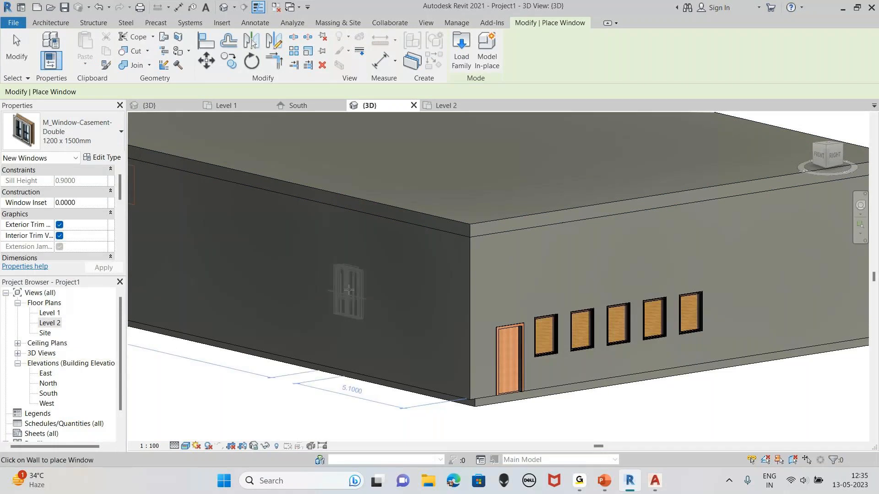
{"action": "left_click", "coordinate": [349, 290]}
{"action": "middle_click_drag", "start_coordinate": [243, 259], "coordinate": [416, 314]}
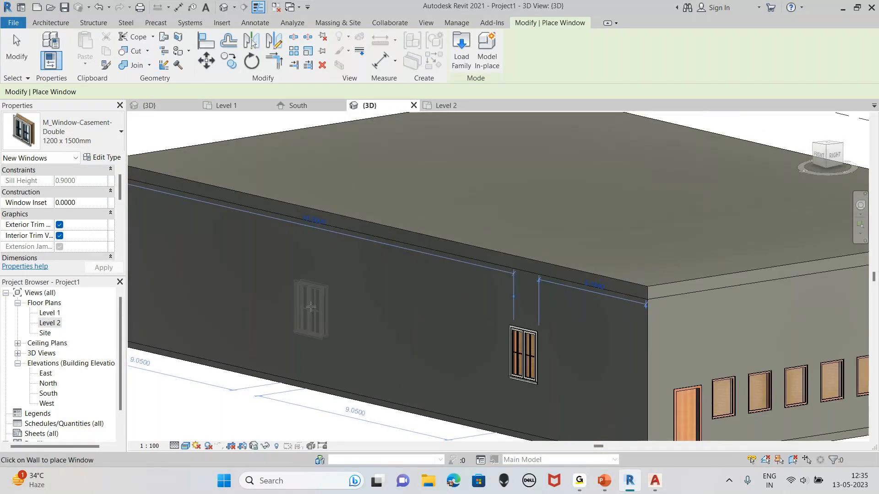
{"action": "left_click", "coordinate": [144, 268]}
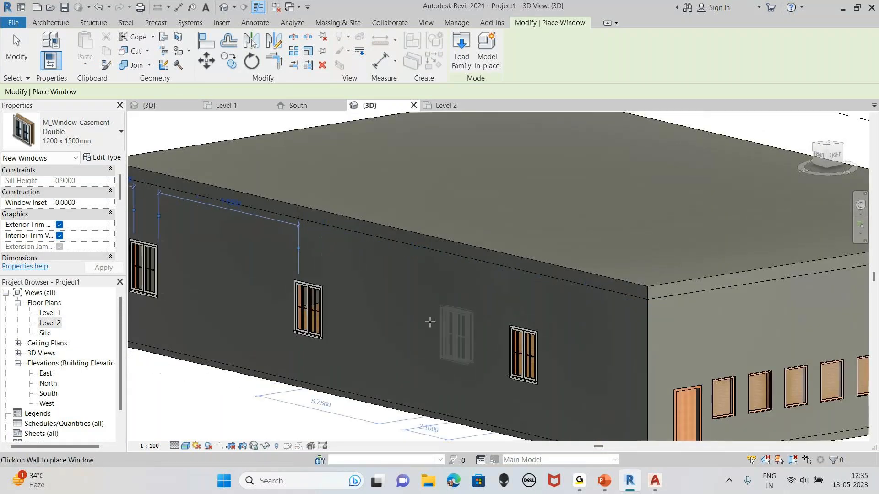
{"action": "middle_click_drag", "start_coordinate": [423, 322], "coordinate": [470, 337]}
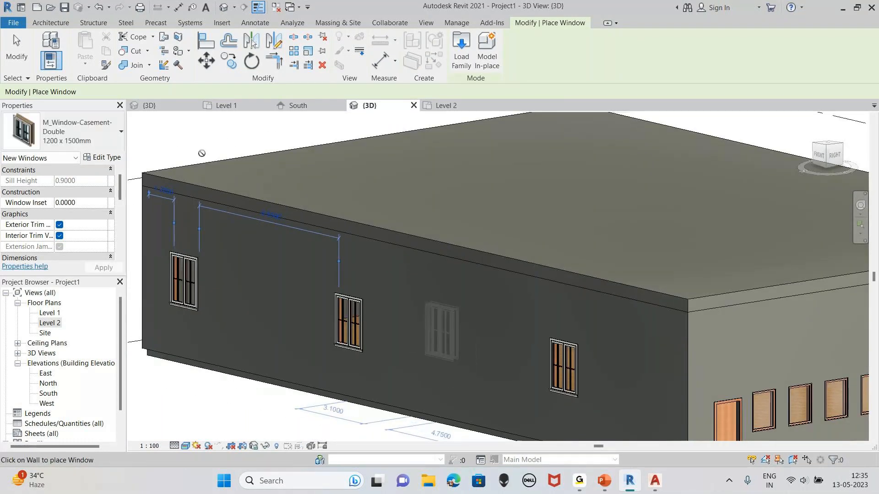
{"action": "key", "text": "Escape"}
{"action": "key", "text": "Escape"}
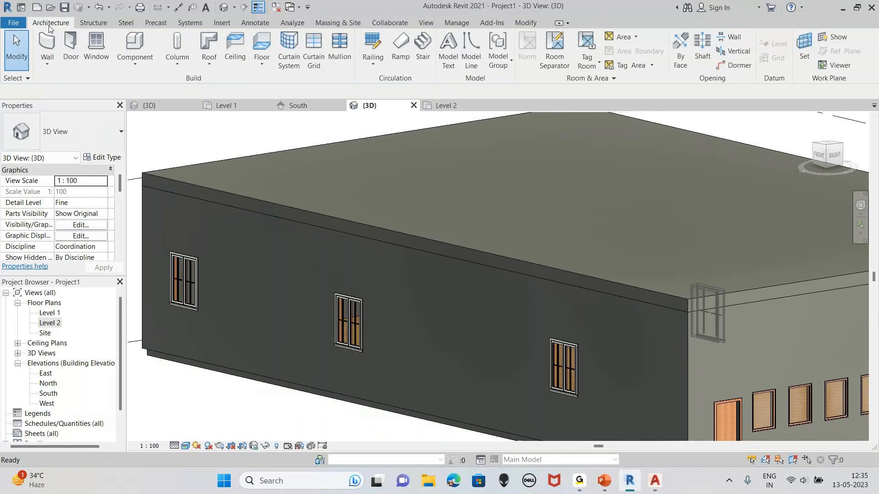
Place two M_Single-Flush 0915 x 2032mm doors in the same side wall, one in each gap between the casement windows.
{"action": "left_click", "coordinate": [70, 45]}
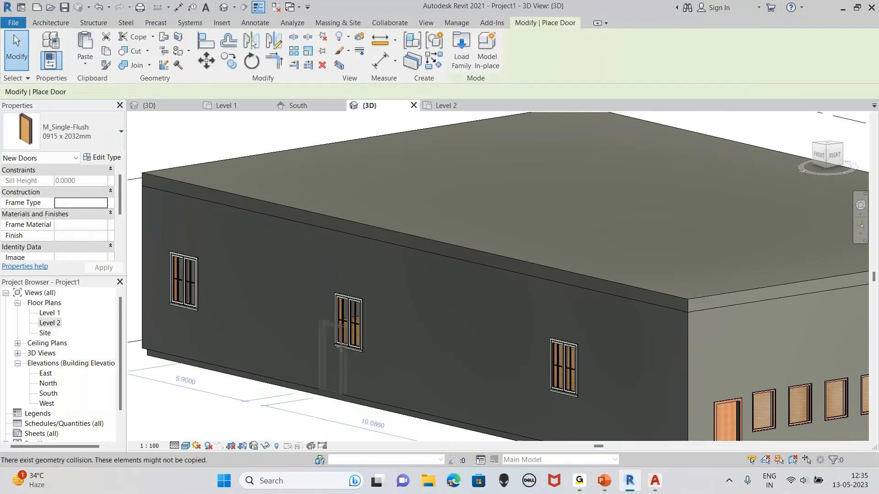
{"action": "left_click", "coordinate": [239, 320]}
{"action": "left_click", "coordinate": [464, 366]}
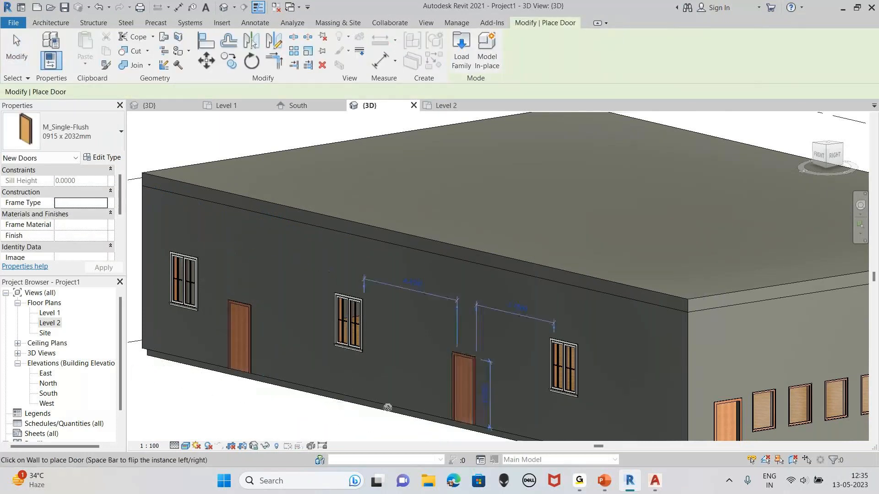
{"action": "scroll", "coordinate": [524, 325], "scroll_direction": "down", "scroll_amount": 3}
{"action": "key", "text": "Escape"}
{"action": "key", "text": "Escape"}
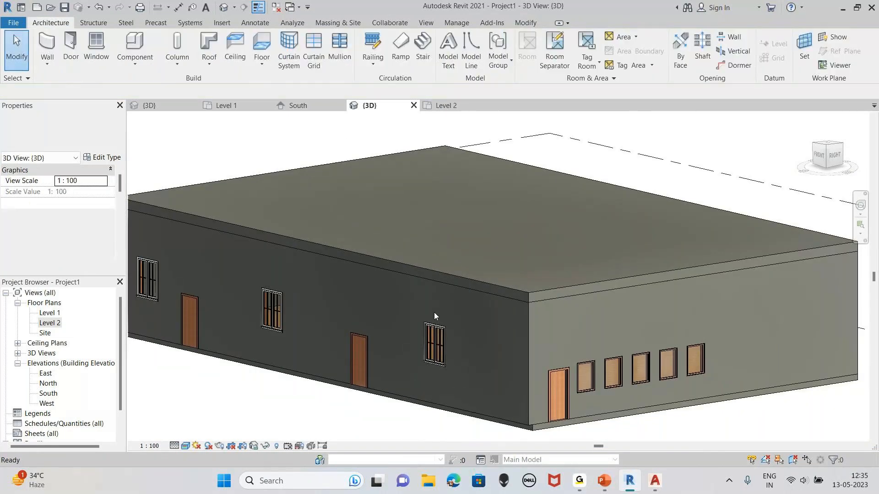
Open the East elevation and examine the flat roof's top edge in relation to the Level 2 line.
{"action": "middle_click_drag", "start_coordinate": [407, 291], "coordinate": [397, 325]}
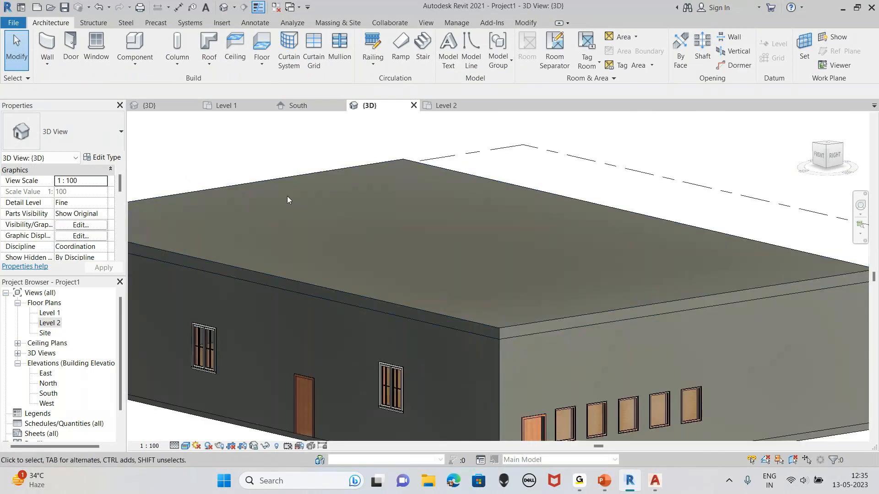
{"action": "middle_click_drag", "start_coordinate": [287, 195], "coordinate": [365, 240]}
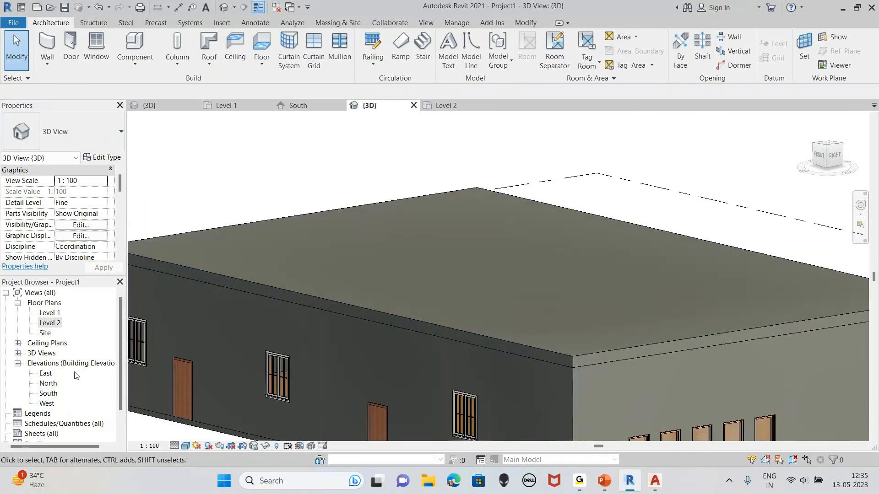
{"action": "double_click", "coordinate": [48, 373]}
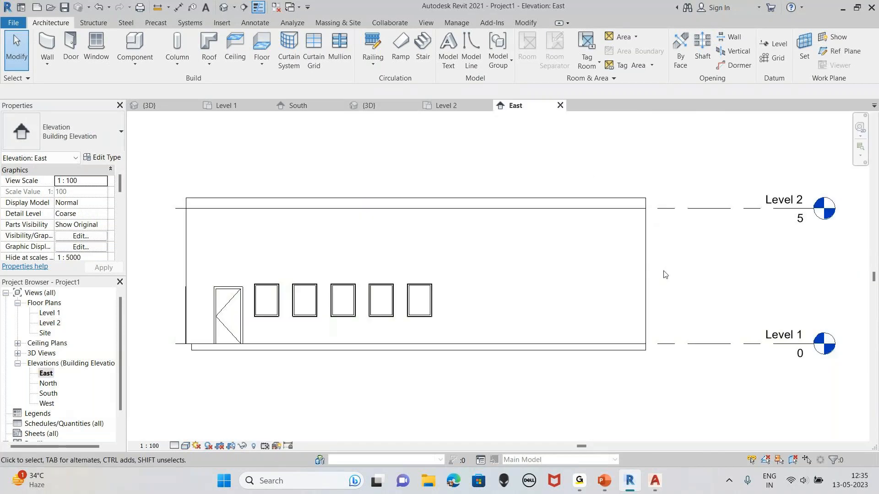
{"action": "scroll", "coordinate": [773, 227], "scroll_direction": "up", "scroll_amount": 1}
{"action": "middle_click_drag", "start_coordinate": [590, 228], "coordinate": [690, 273]}
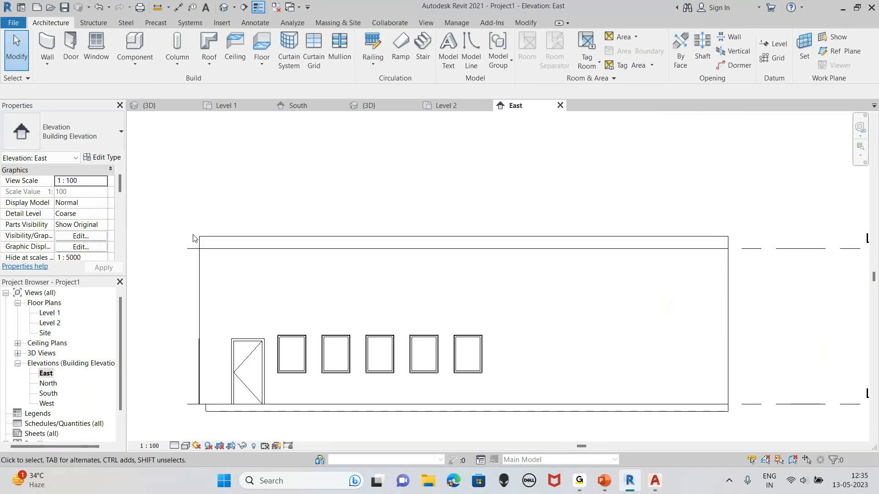
{"action": "scroll", "coordinate": [709, 241], "scroll_direction": "up", "scroll_amount": 3}
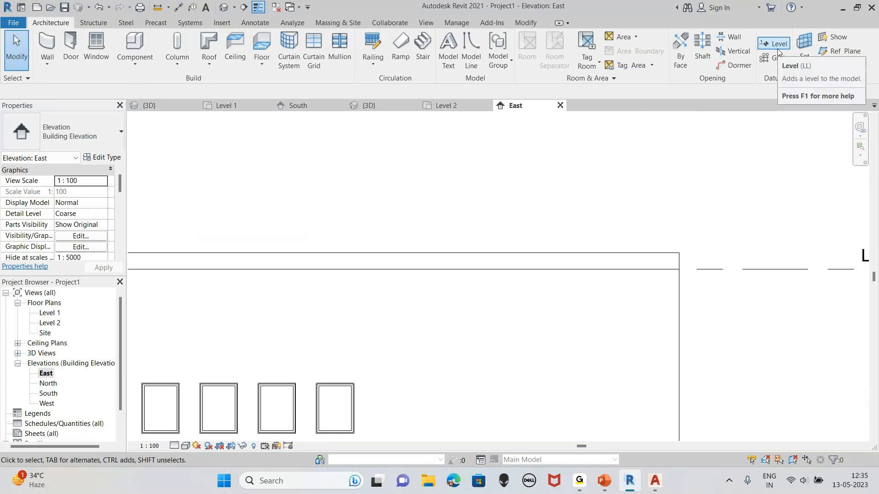
{"action": "middle_click_drag", "start_coordinate": [351, 256], "coordinate": [448, 314]}
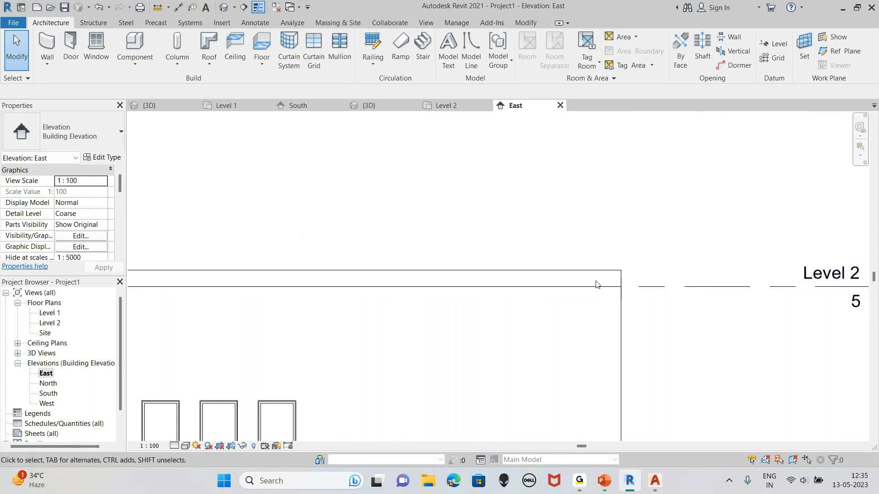
{"action": "mouse_move", "coordinate": [569, 266]}
{"action": "middle_mouse_down"}
{"action": "mouse_move", "coordinate": [746, 269]}
{"action": "mouse_move", "coordinate": [377, 279]}
{"action": "mouse_move", "coordinate": [565, 273]}
{"action": "middle_mouse_up"}
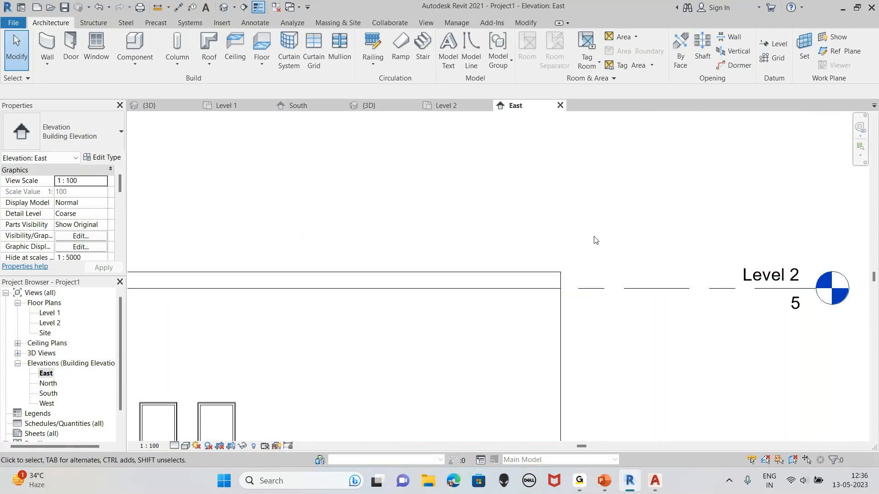
Add a level with a plan view along the flat roof's top edge at 5.40 m, its ends aligned with Level 2.
{"action": "left_click", "coordinate": [781, 45]}
{"action": "middle_click_drag", "start_coordinate": [379, 192], "coordinate": [634, 237]}
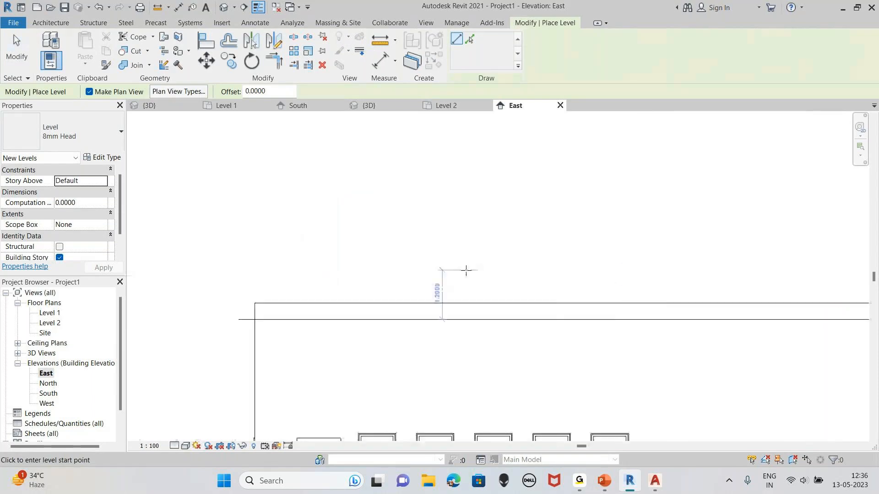
{"action": "scroll", "coordinate": [255, 303], "scroll_direction": "up", "scroll_amount": 2}
{"action": "scroll", "coordinate": [243, 304], "scroll_direction": "up", "scroll_amount": 1}
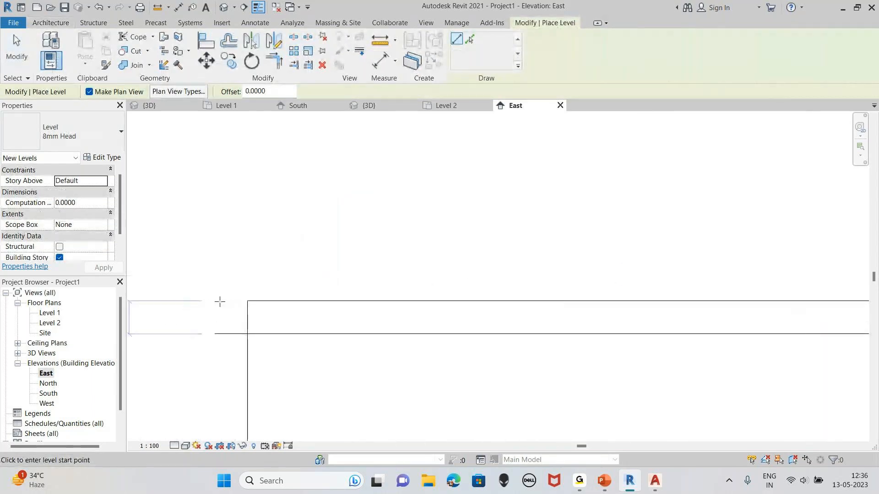
{"action": "left_click", "coordinate": [215, 300]}
{"action": "middle_click_drag", "start_coordinate": [751, 308], "coordinate": [172, 274]}
{"action": "scroll", "coordinate": [172, 274], "scroll_direction": "down", "scroll_amount": 1}
{"action": "middle_click_drag", "start_coordinate": [750, 278], "coordinate": [156, 288]}
{"action": "scroll", "coordinate": [156, 288], "scroll_direction": "down", "scroll_amount": 1}
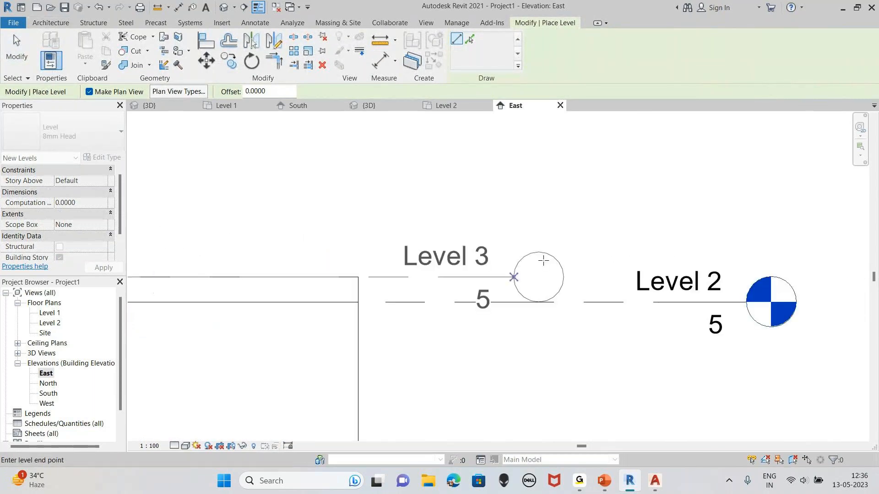
{"action": "left_click", "coordinate": [748, 260]}
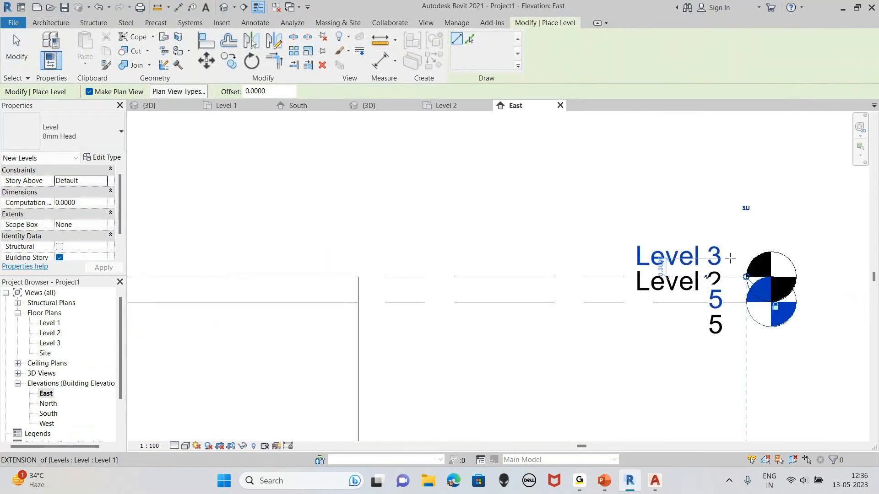
{"action": "key", "text": "Escape"}
{"action": "key", "text": "Escape"}
Set the project's length units to meters rounded to 2 decimal places.
{"action": "scroll", "coordinate": [422, 281], "scroll_direction": "down", "scroll_amount": 1}
{"action": "middle_click_drag", "start_coordinate": [422, 281], "coordinate": [556, 304]}
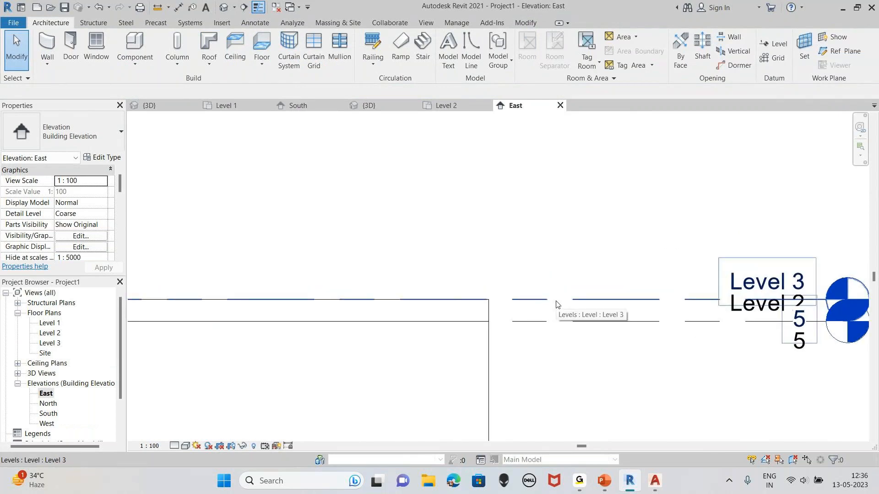
{"action": "key", "text": "u"}
{"action": "key", "text": "n"}
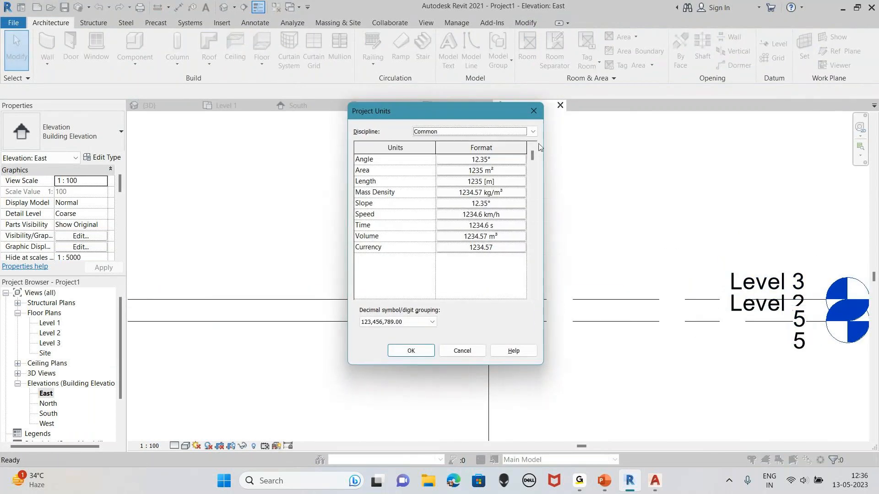
{"action": "left_click", "coordinate": [481, 181]}
{"action": "left_click", "coordinate": [402, 206]}
{"action": "left_click", "coordinate": [385, 252]}
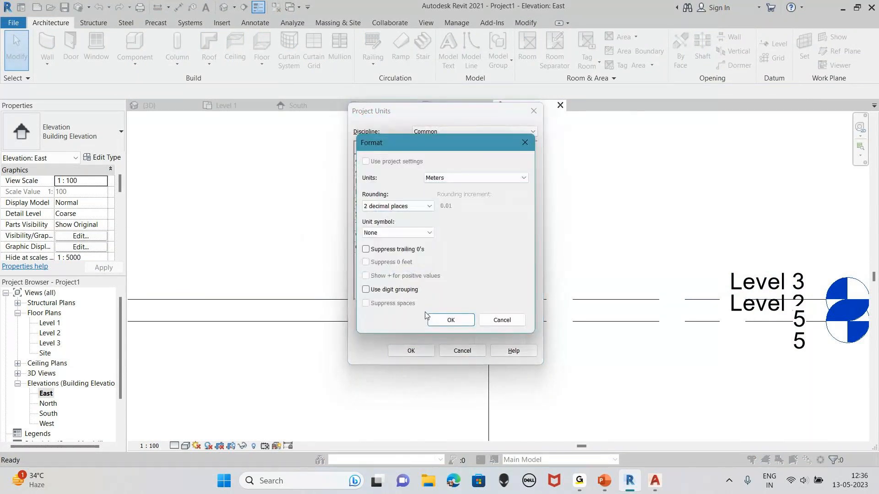
{"action": "left_click", "coordinate": [442, 321]}
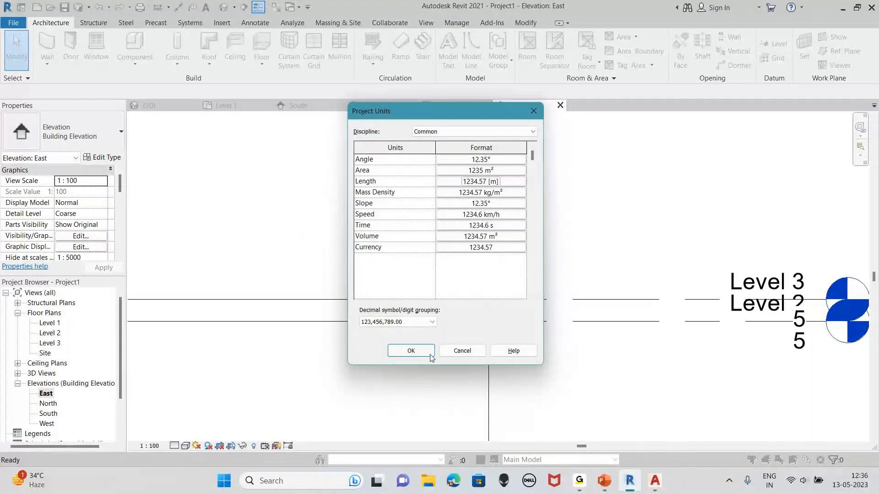
{"action": "left_click", "coordinate": [410, 351]}
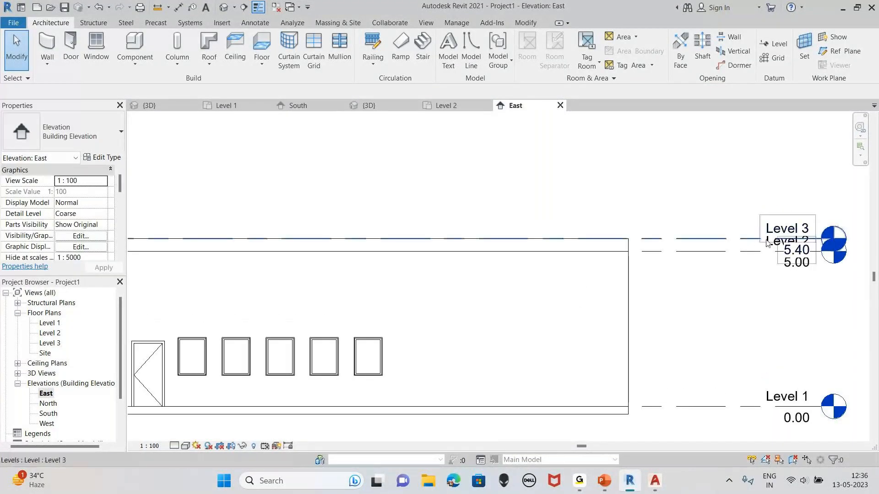
Check the elevations at the two upper level heads and open the Level 3 floor plan.
{"action": "scroll", "coordinate": [767, 243], "scroll_direction": "up", "scroll_amount": 5}
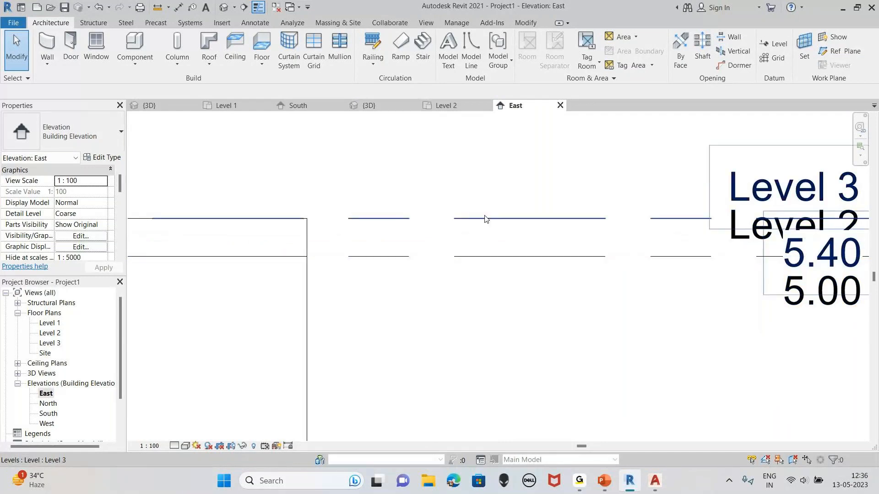
{"action": "scroll", "coordinate": [500, 255], "scroll_direction": "down", "scroll_amount": 2}
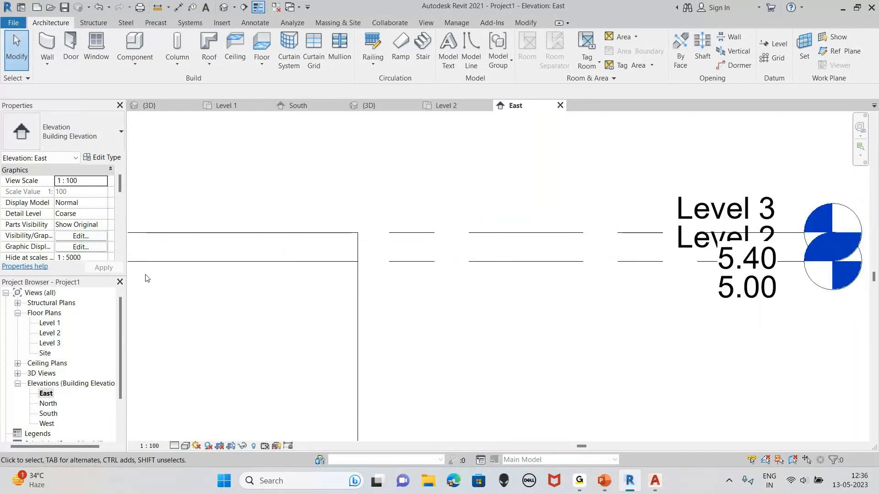
{"action": "left_click", "coordinate": [54, 343]}
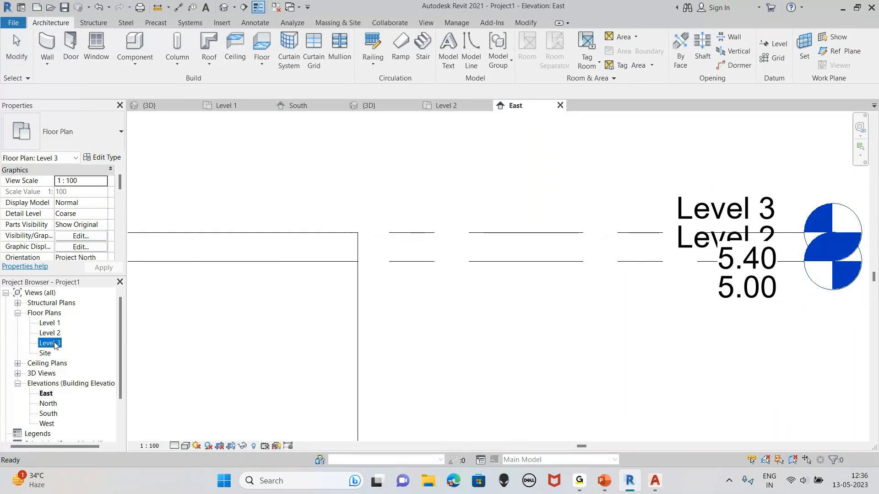
{"action": "double_click", "coordinate": [54, 344]}
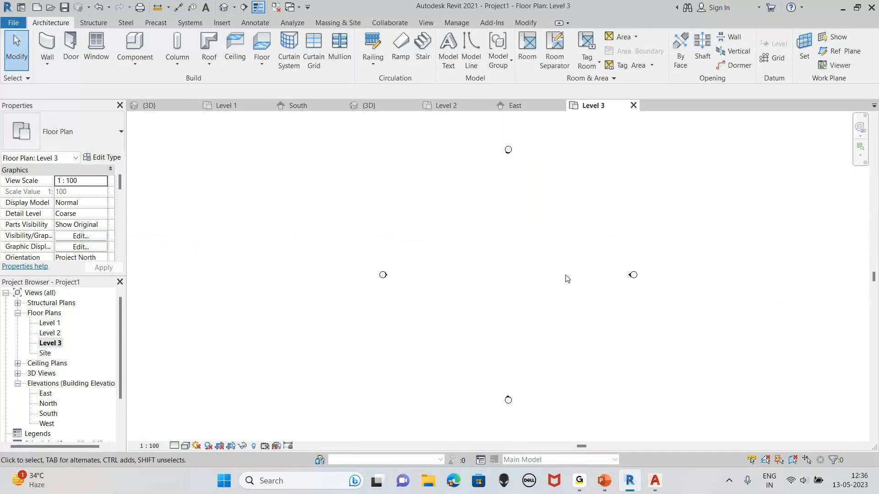
{"action": "mouse_move", "coordinate": [580, 480]}
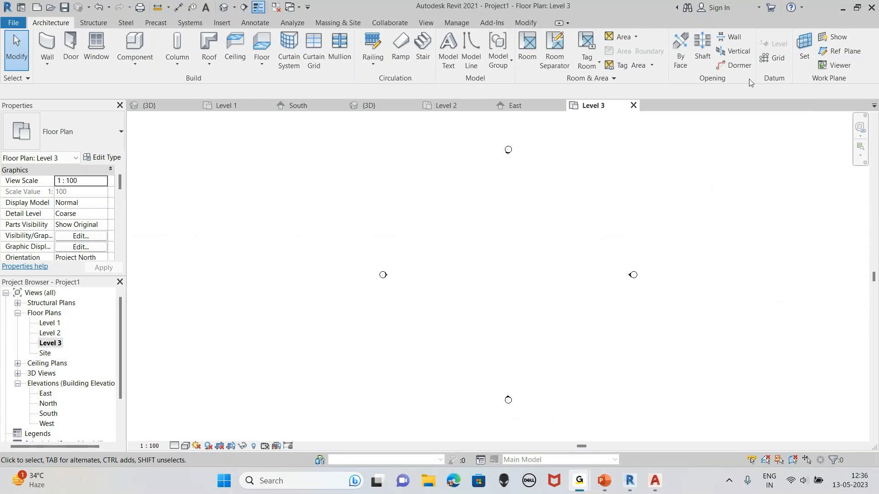
{"action": "left_click", "coordinate": [818, 9]}
{"action": "scroll", "coordinate": [499, 392], "scroll_direction": "up", "scroll_amount": 1}
{"action": "scroll", "coordinate": [518, 282], "scroll_direction": "up", "scroll_amount": 1}
{"action": "scroll", "coordinate": [502, 270], "scroll_direction": "down", "scroll_amount": 1}
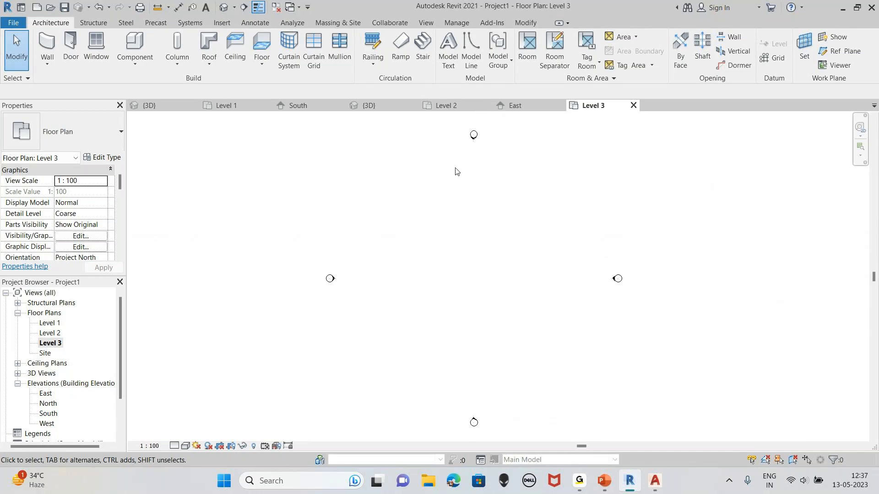
{"action": "middle_click_drag", "start_coordinate": [456, 217], "coordinate": [447, 220]}
{"action": "middle_click_drag", "start_coordinate": [437, 263], "coordinate": [439, 238]}
{"action": "scroll", "coordinate": [63, 308], "scroll_direction": "down", "scroll_amount": 1}
Return to the East elevation and bring the roof's end between Level 2 and Level 3 into view.
{"action": "left_click", "coordinate": [44, 384]}
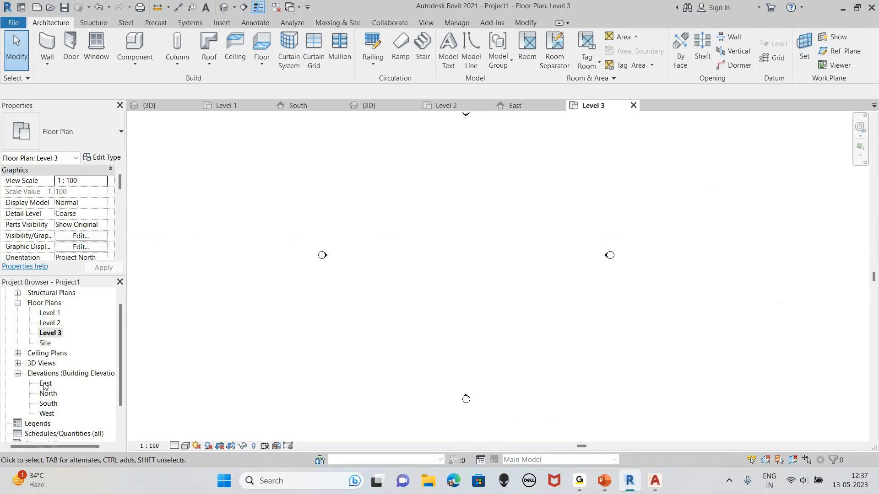
{"action": "double_click", "coordinate": [45, 384]}
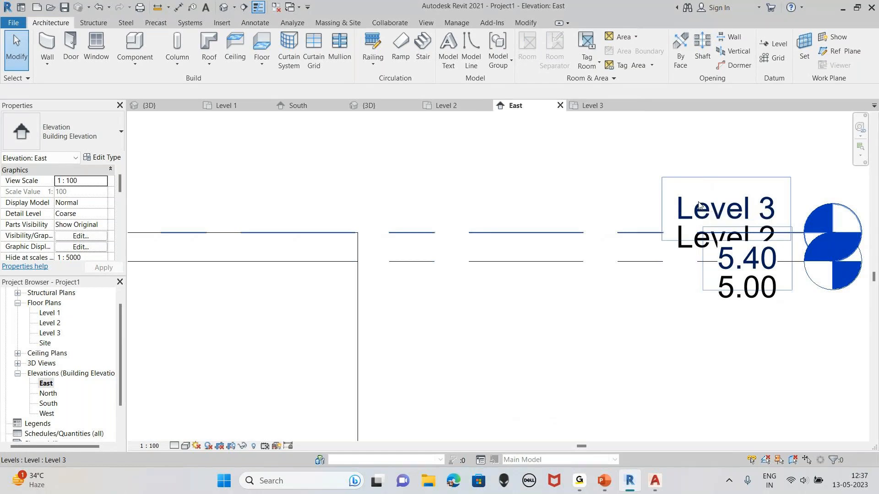
{"action": "middle_click_drag", "start_coordinate": [477, 226], "coordinate": [757, 303]}
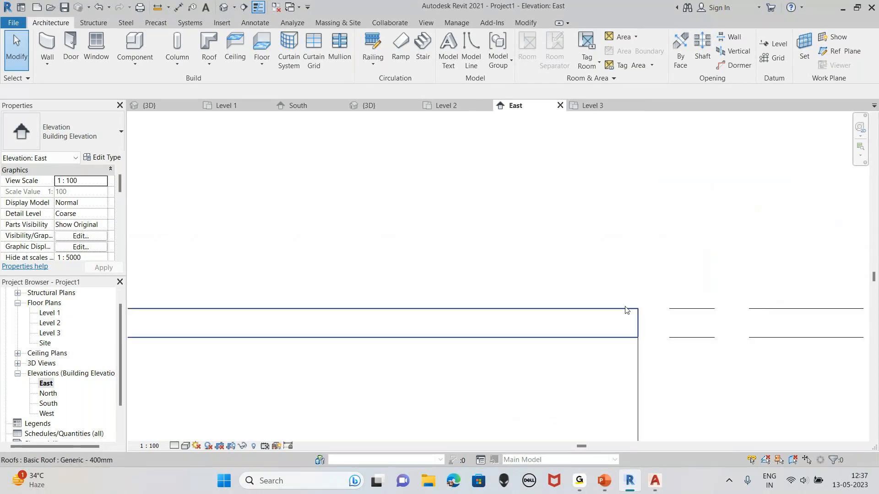
Set the elevation of Level 3 to 5.30 m in the East elevation and check it against the roof's end.
{"action": "middle_click_drag", "start_coordinate": [276, 314], "coordinate": [876, 344]}
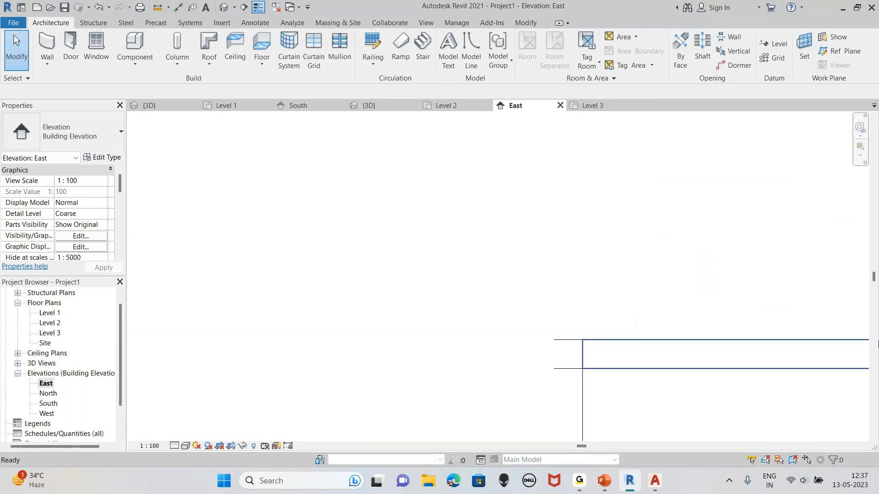
{"action": "scroll", "coordinate": [574, 349], "scroll_direction": "up", "scroll_amount": 1}
{"action": "left_click", "coordinate": [574, 349]}
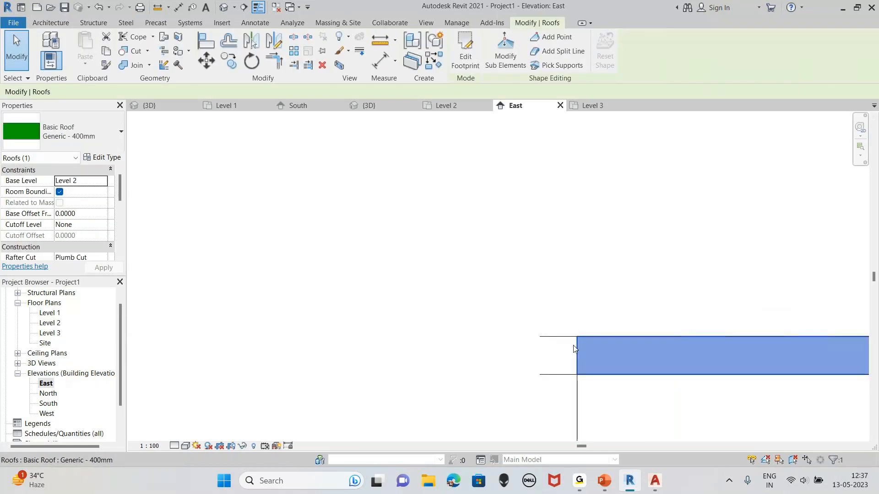
{"action": "middle_click_drag", "start_coordinate": [618, 333], "coordinate": [296, 330]}
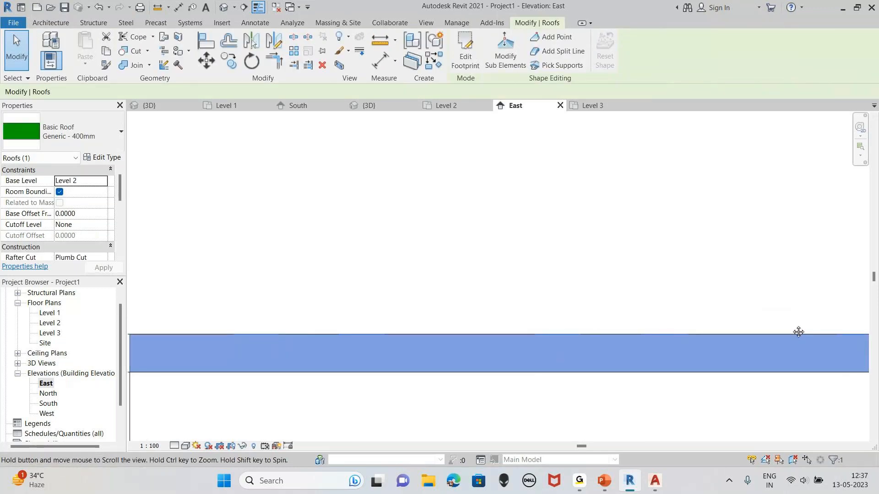
{"action": "middle_click_drag", "start_coordinate": [455, 322], "coordinate": [543, 330]}
{"action": "middle_click_drag", "start_coordinate": [611, 345], "coordinate": [472, 348]}
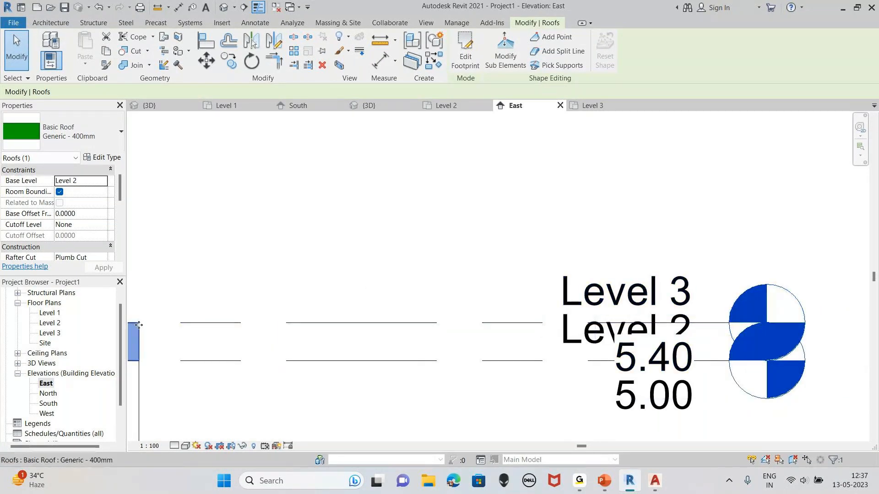
{"action": "left_click", "coordinate": [635, 354]}
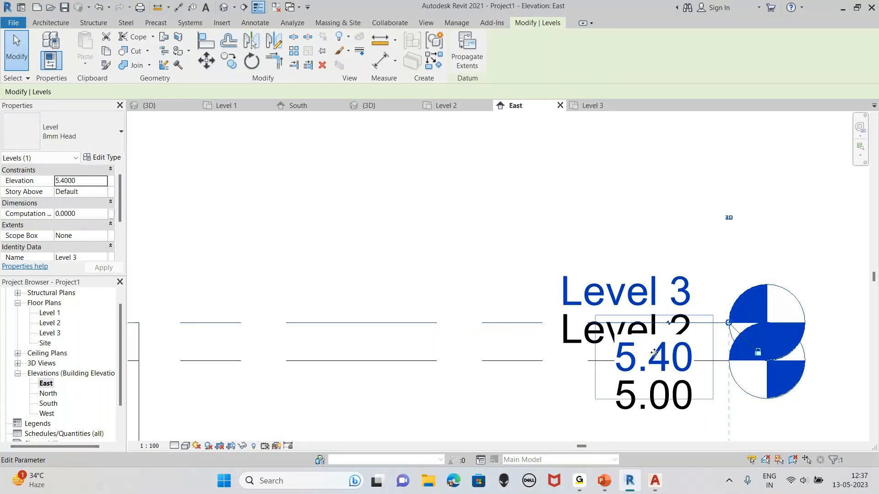
{"action": "left_click", "coordinate": [656, 354]}
{"action": "left_click_drag", "start_coordinate": [655, 345], "coordinate": [652, 345]}
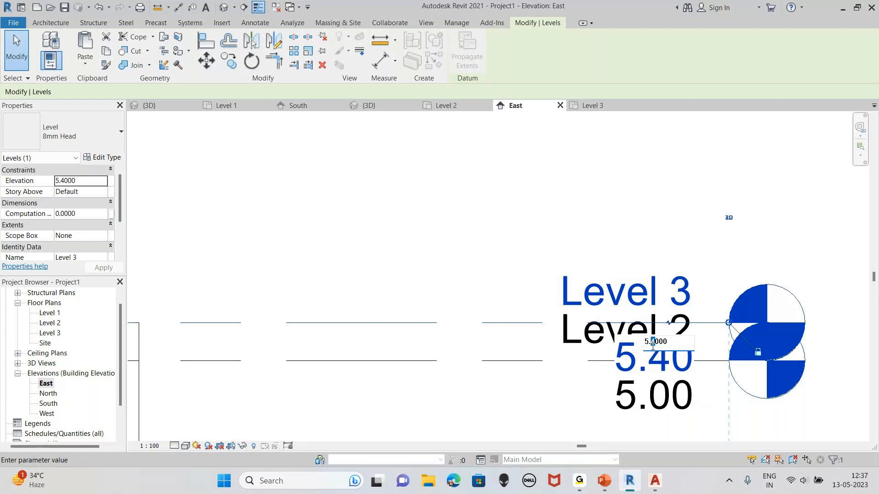
{"action": "type", "text": "3"}
{"action": "left_click", "coordinate": [426, 215]}
{"action": "middle_click_drag", "start_coordinate": [426, 214], "coordinate": [784, 245]}
{"action": "left_click", "coordinate": [732, 280]}
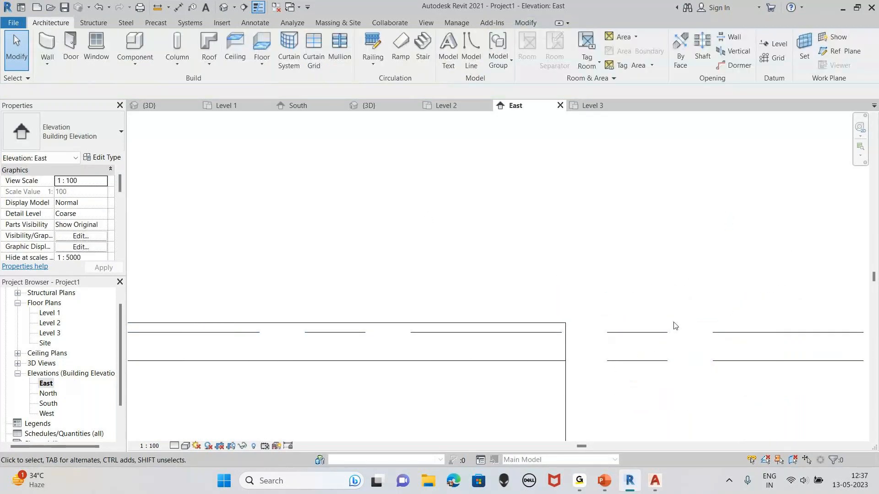
{"action": "left_click", "coordinate": [564, 323]}
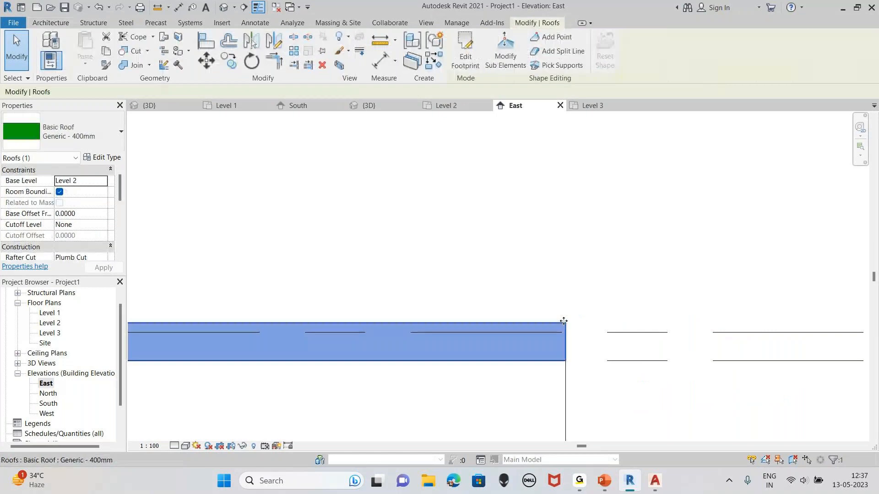
{"action": "left_click", "coordinate": [593, 334]}
{"action": "left_click", "coordinate": [560, 234]}
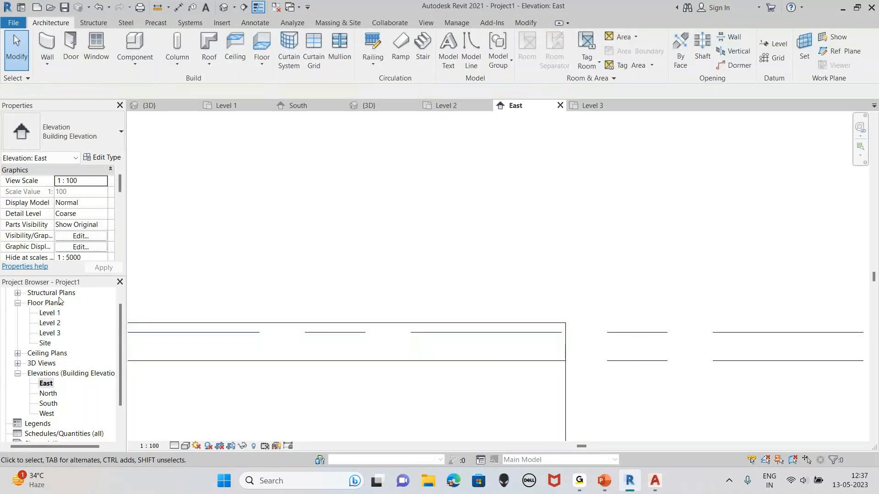
Start a railing in the Level 3 floor plan using the Glass Panel - Bottom Fill type.
{"action": "double_click", "coordinate": [54, 334]}
{"action": "scroll", "coordinate": [483, 281], "scroll_direction": "up", "scroll_amount": 3}
{"action": "middle_click_drag", "start_coordinate": [482, 281], "coordinate": [571, 318]}
{"action": "scroll", "coordinate": [567, 329], "scroll_direction": "up", "scroll_amount": 1}
{"action": "middle_click_drag", "start_coordinate": [571, 284], "coordinate": [571, 281]}
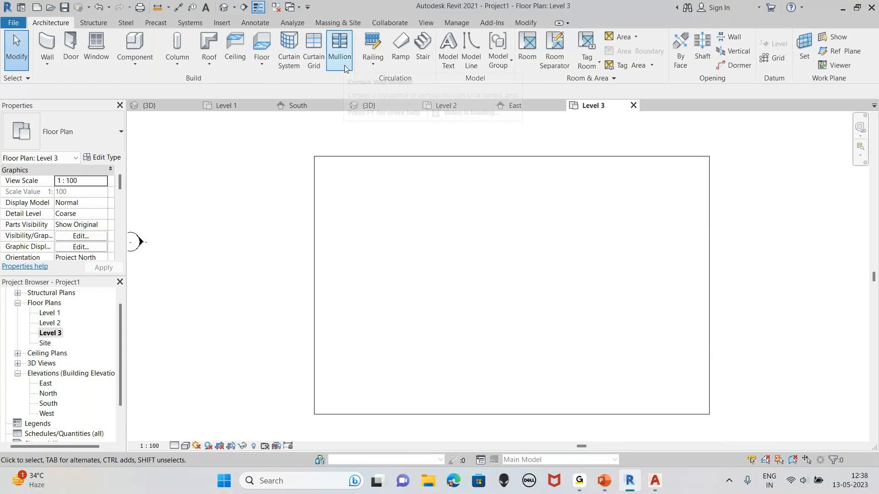
{"action": "left_click", "coordinate": [373, 43]}
{"action": "left_click", "coordinate": [79, 137]}
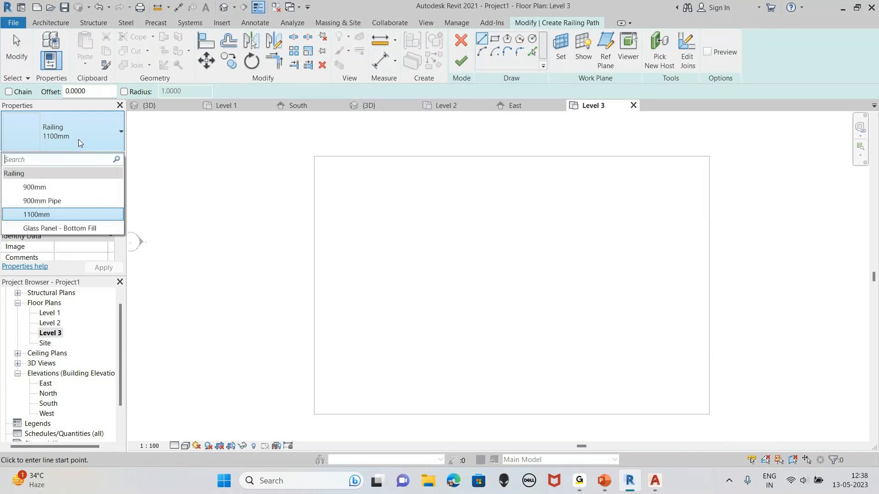
{"action": "left_click", "coordinate": [54, 231]}
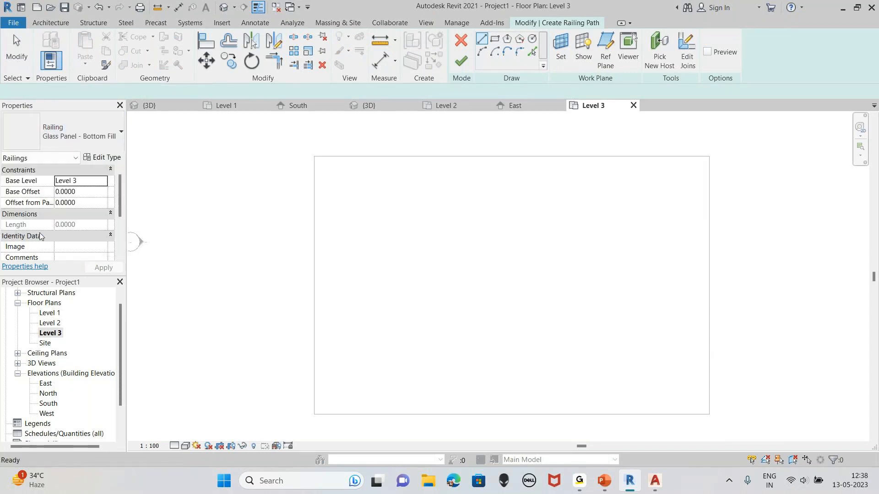
Sketch a rectangular railing path just inside the roof's edges, about 16.4 m along its short side, and finish the railing.
{"action": "left_click", "coordinate": [494, 39]}
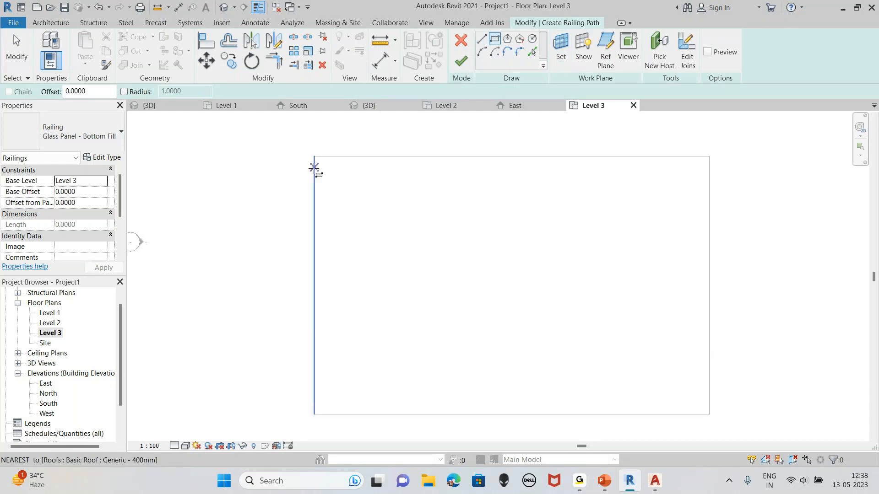
{"action": "scroll", "coordinate": [321, 164], "scroll_direction": "up", "scroll_amount": 3}
{"action": "scroll", "coordinate": [323, 160], "scroll_direction": "up", "scroll_amount": 1}
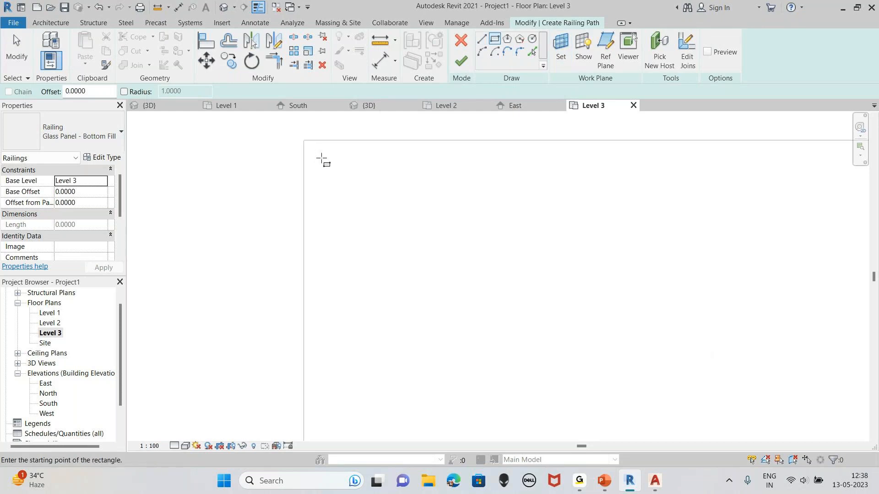
{"action": "left_click", "coordinate": [321, 161]}
{"action": "scroll", "coordinate": [641, 379], "scroll_direction": "down", "scroll_amount": 3}
{"action": "middle_click_drag", "start_coordinate": [758, 392], "coordinate": [477, 210]}
{"action": "scroll", "coordinate": [552, 267], "scroll_direction": "down", "scroll_amount": 1}
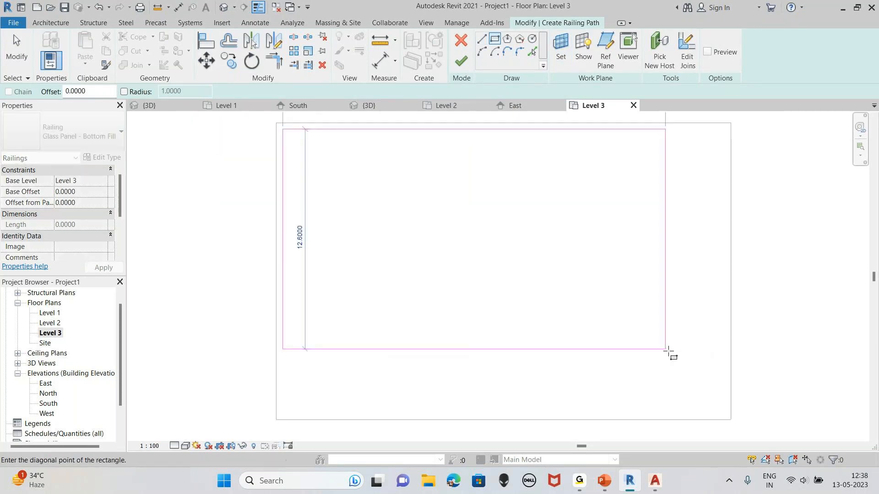
{"action": "scroll", "coordinate": [604, 413], "scroll_direction": "up", "scroll_amount": 2}
{"action": "middle_click_drag", "start_coordinate": [731, 413], "coordinate": [598, 323]}
{"action": "scroll", "coordinate": [592, 327], "scroll_direction": "up", "scroll_amount": 1}
{"action": "scroll", "coordinate": [592, 326], "scroll_direction": "up", "scroll_amount": 1}
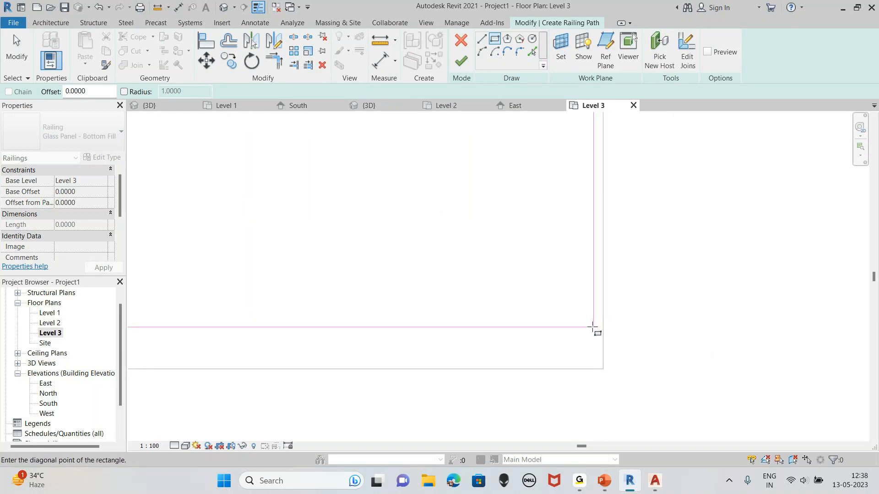
{"action": "left_click", "coordinate": [595, 358]}
{"action": "scroll", "coordinate": [288, 181], "scroll_direction": "up", "scroll_amount": 2}
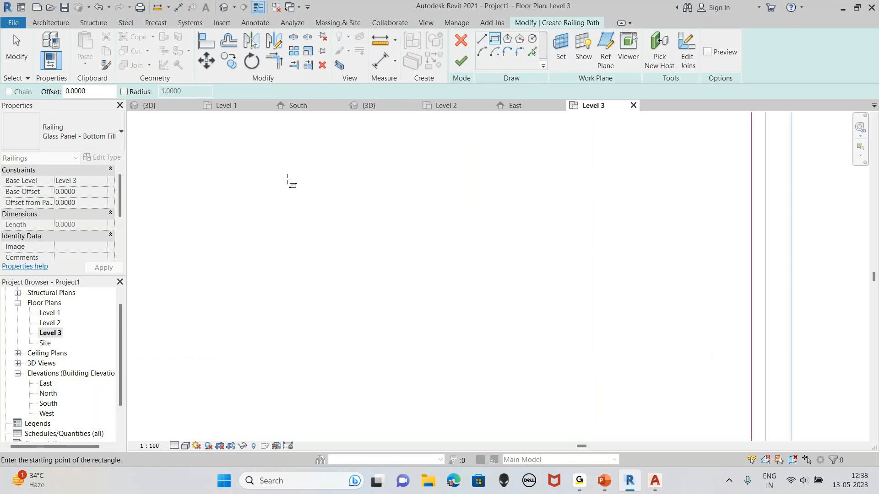
{"action": "scroll", "coordinate": [313, 206], "scroll_direction": "down", "scroll_amount": 1}
{"action": "scroll", "coordinate": [312, 206], "scroll_direction": "down", "scroll_amount": 2}
{"action": "scroll", "coordinate": [293, 178], "scroll_direction": "down", "scroll_amount": 2}
{"action": "middle_click_drag", "start_coordinate": [277, 156], "coordinate": [420, 241]}
{"action": "left_click", "coordinate": [461, 61]}
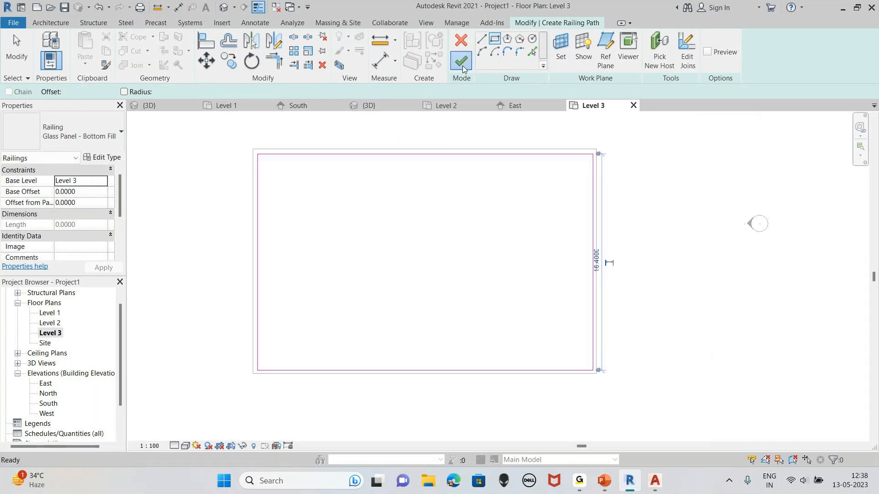
{"action": "left_click", "coordinate": [522, 133]}
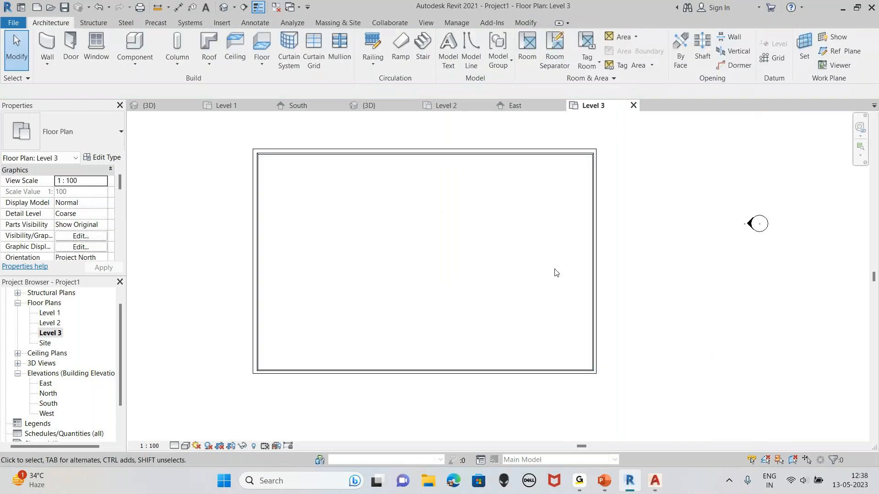
Examine the glass railing around the roof in the 3D view, at its corner and over the whole building.
{"action": "middle_click_drag", "start_coordinate": [545, 261], "coordinate": [552, 285]}
{"action": "left_click", "coordinate": [224, 7]}
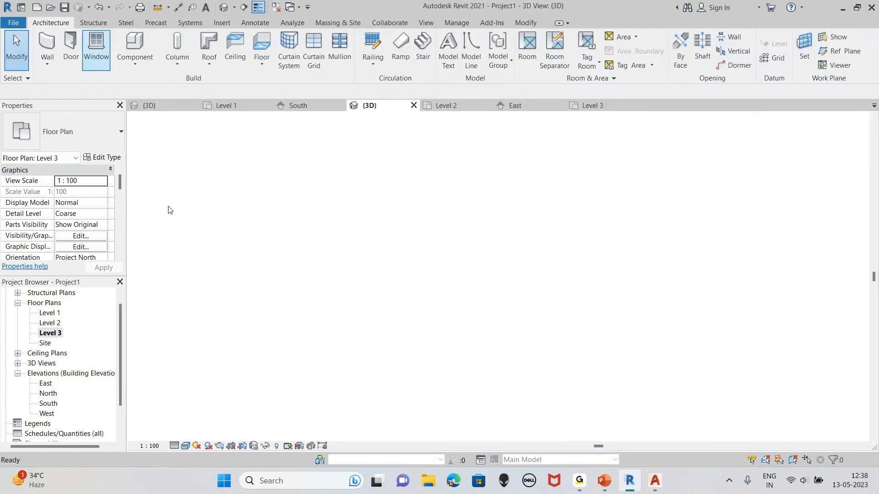
{"action": "scroll", "coordinate": [429, 290], "scroll_direction": "up", "scroll_amount": 3}
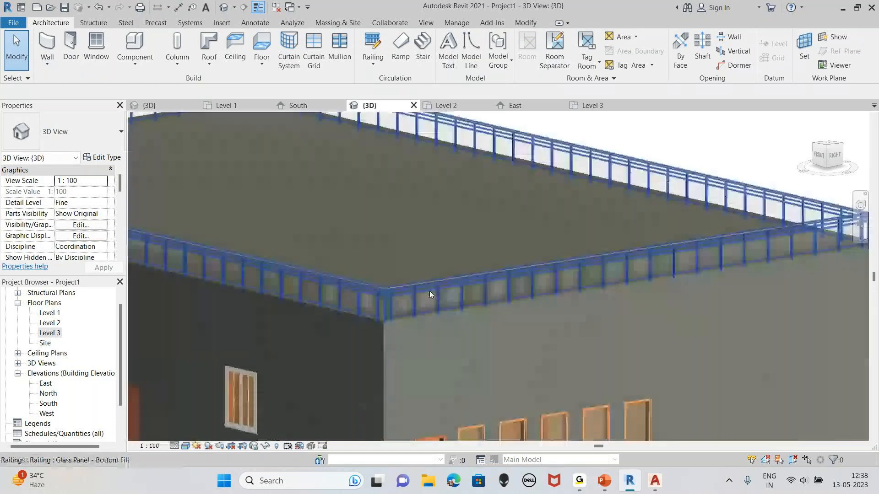
{"action": "scroll", "coordinate": [429, 290], "scroll_direction": "up", "scroll_amount": 2}
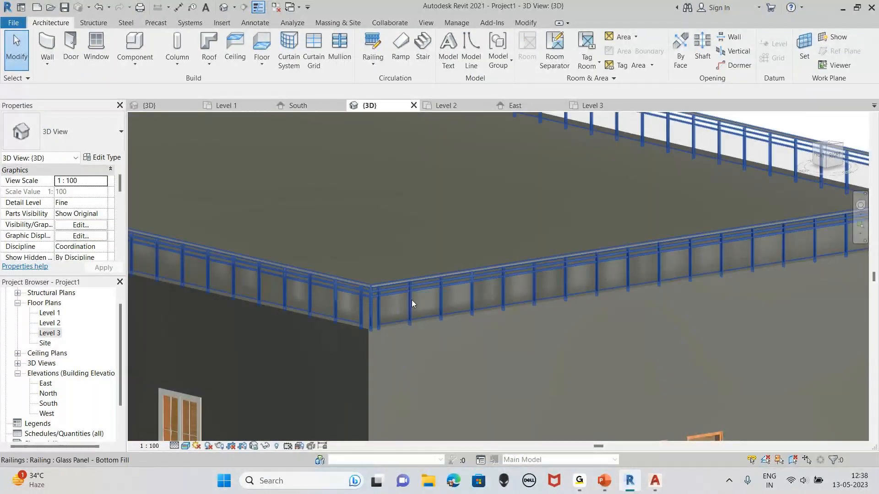
{"action": "scroll", "coordinate": [405, 300], "scroll_direction": "up", "scroll_amount": 2}
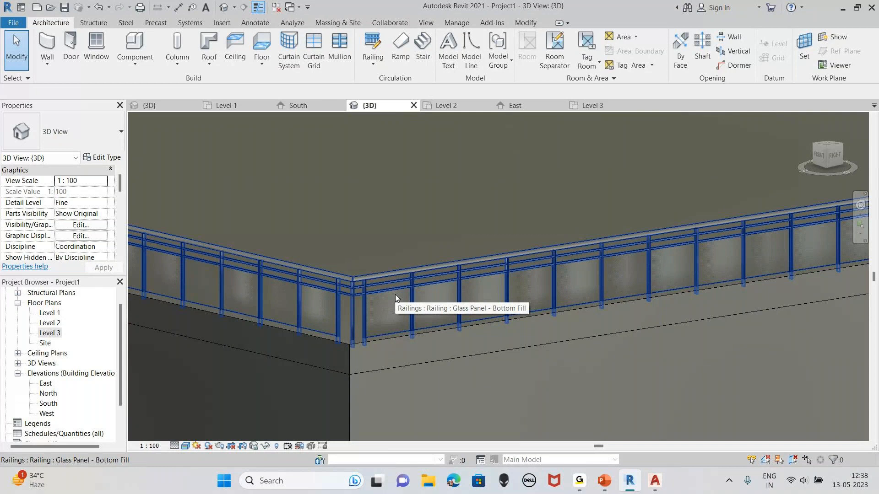
{"action": "scroll", "coordinate": [652, 381], "scroll_direction": "down", "scroll_amount": 3}
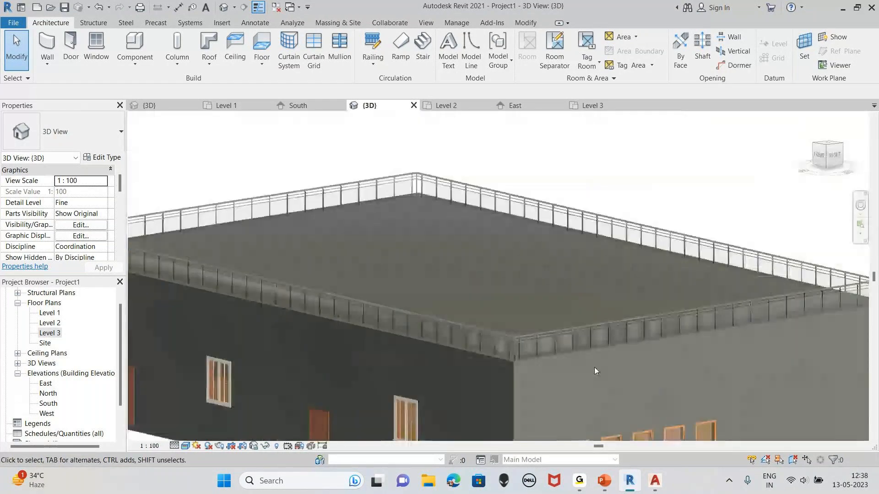
{"action": "scroll", "coordinate": [594, 367], "scroll_direction": "down", "scroll_amount": 2}
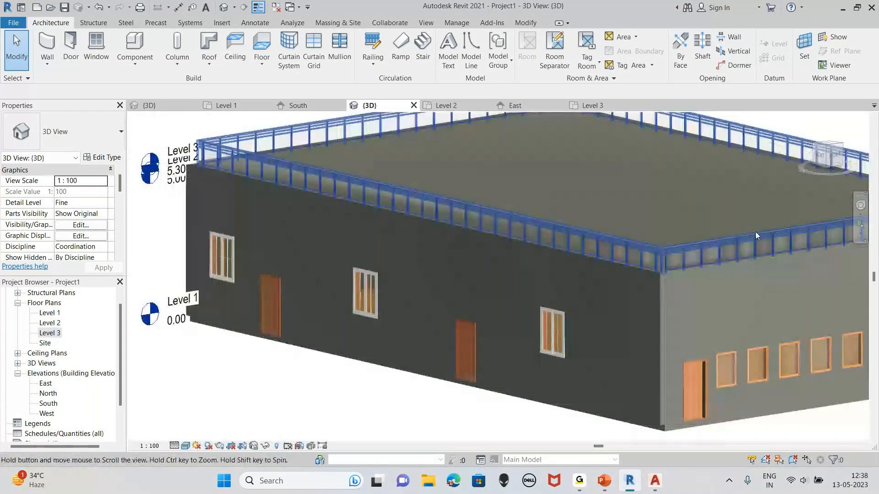
{"action": "middle_click_drag", "start_coordinate": [766, 242], "coordinate": [683, 261]}
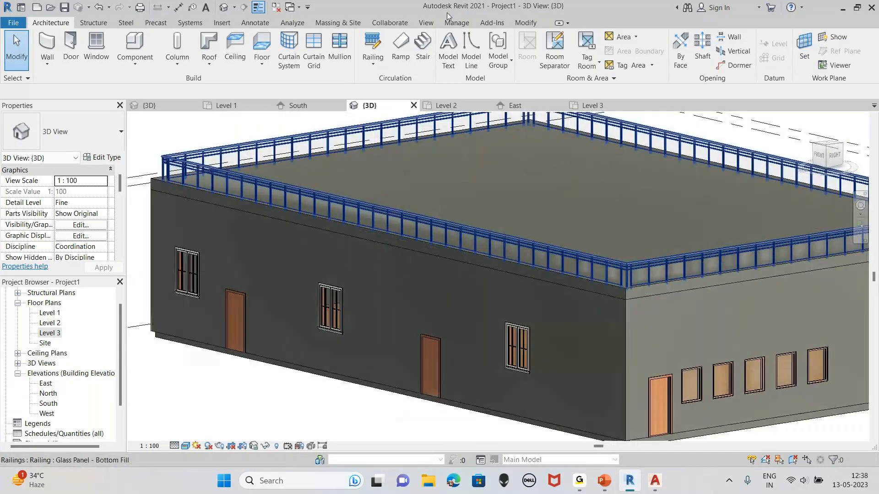
Paint the exterior faces of the front and right walls with the Ceiling Tile 600 x 600 material.
{"action": "left_click", "coordinate": [522, 22]}
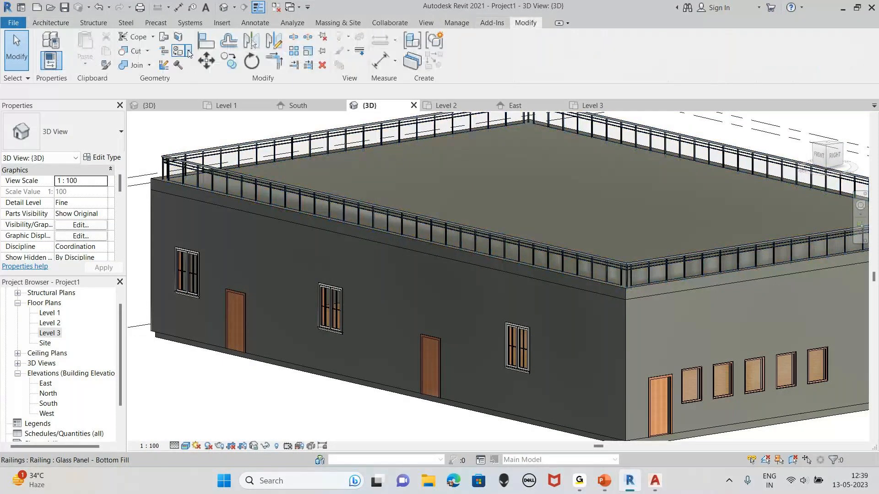
{"action": "left_click", "coordinate": [188, 51]}
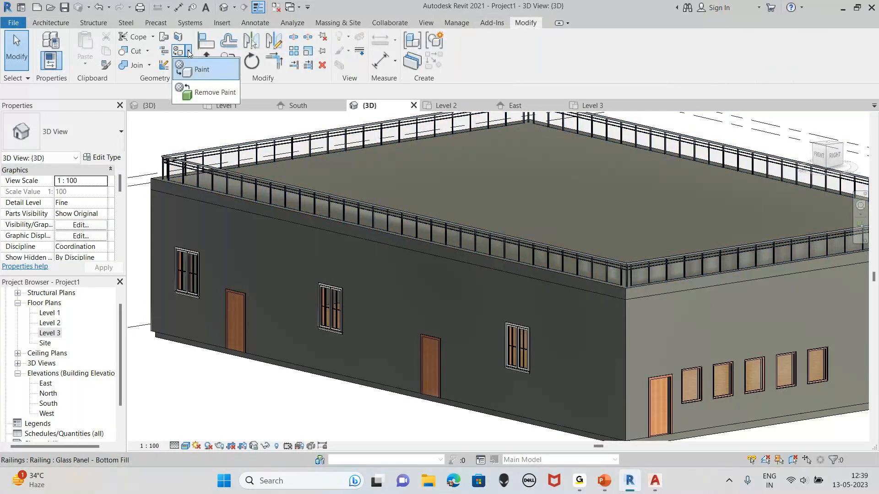
{"action": "left_click", "coordinate": [201, 70]}
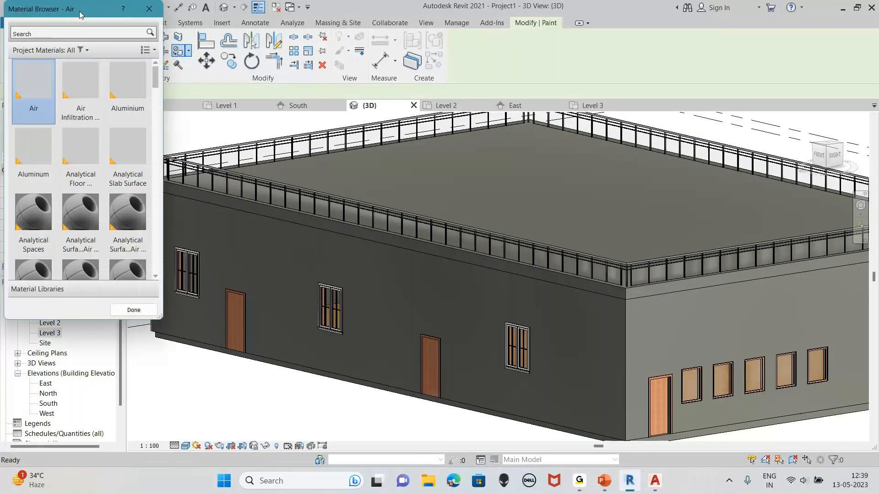
{"action": "left_click_drag", "start_coordinate": [80, 15], "coordinate": [108, 37]}
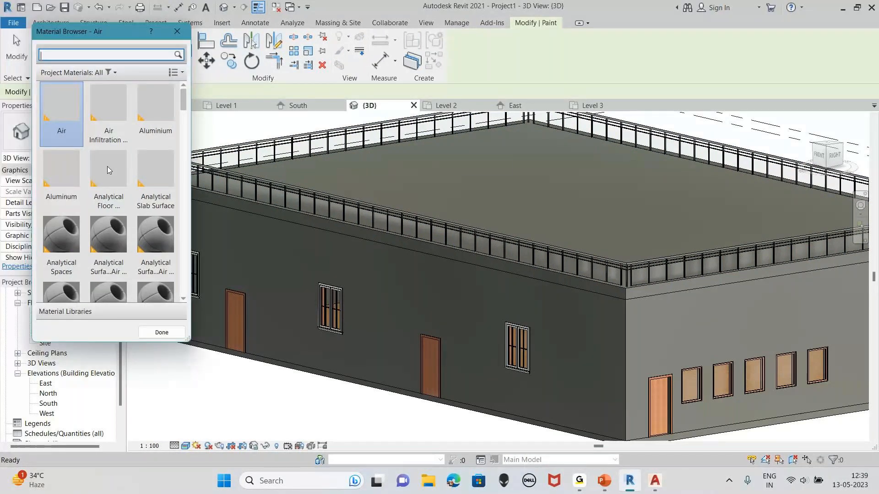
{"action": "scroll", "coordinate": [125, 178], "scroll_direction": "down", "scroll_amount": 5}
{"action": "scroll", "coordinate": [125, 177], "scroll_direction": "up", "scroll_amount": 3}
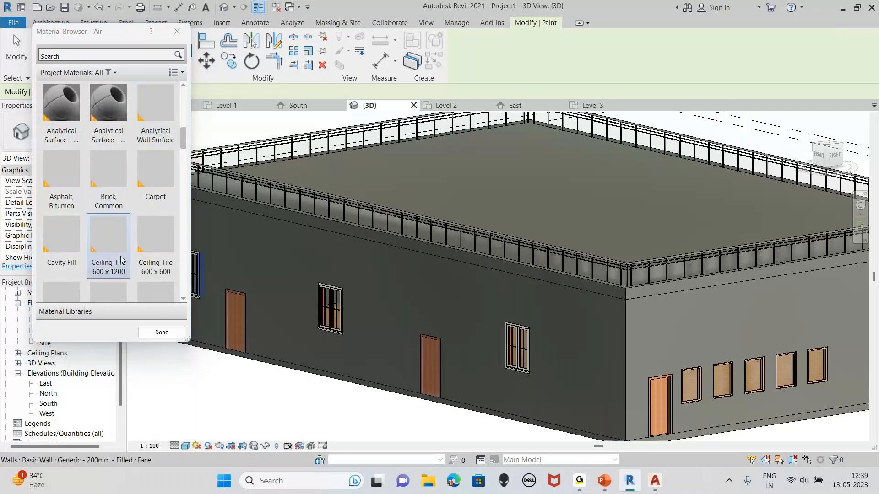
{"action": "left_click", "coordinate": [156, 250]}
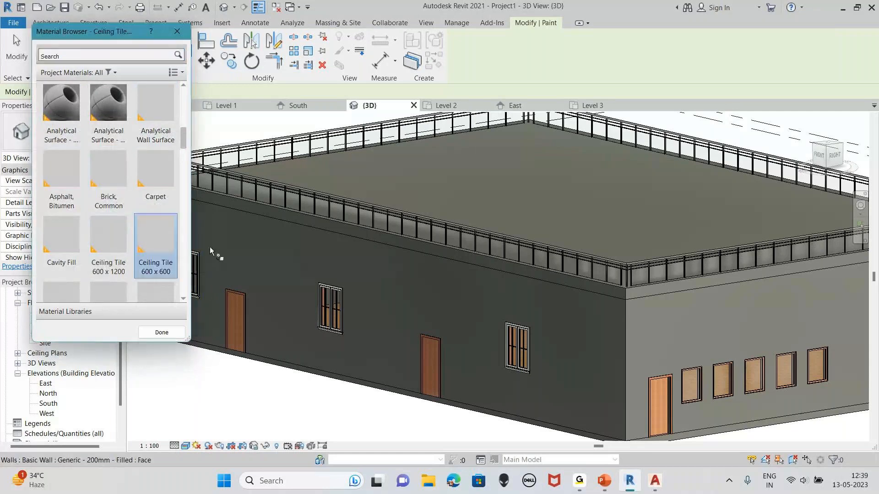
{"action": "left_click", "coordinate": [301, 263]}
{"action": "left_click", "coordinate": [641, 297]}
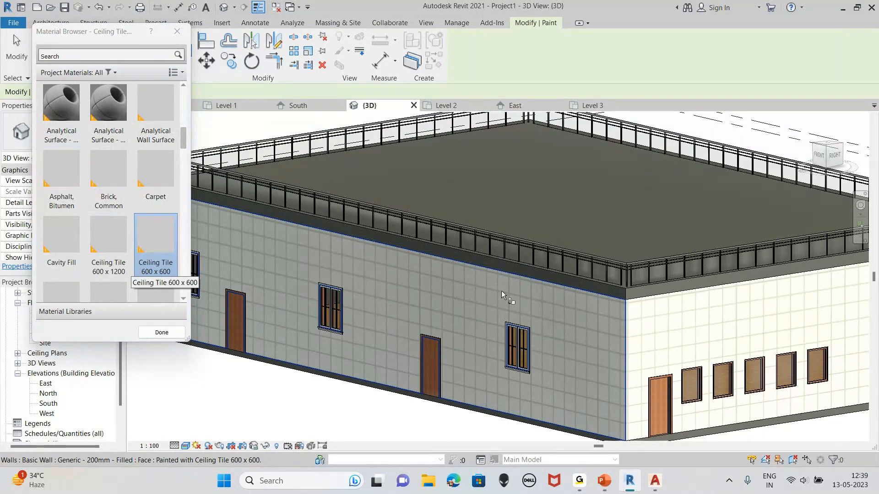
Repaint the exterior faces of the front and right walls with the Brick, Common material.
{"action": "middle_click_drag", "start_coordinate": [787, 307], "coordinate": [428, 336], "text": "shift"}
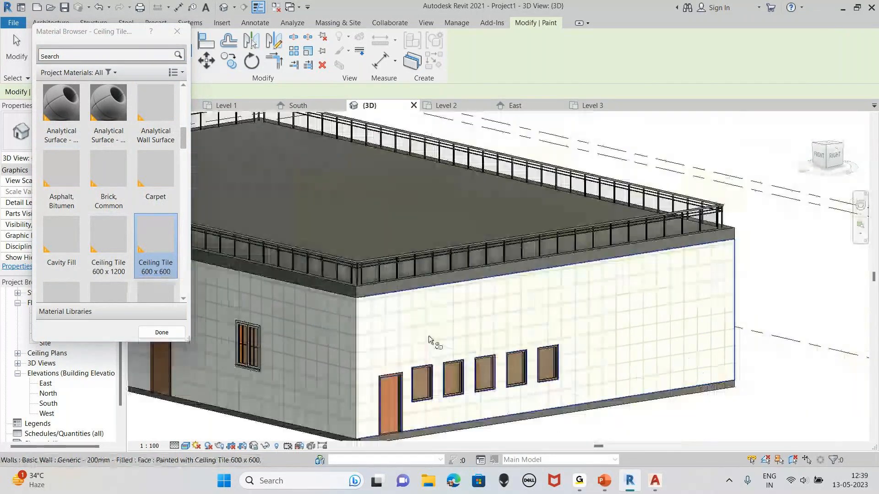
{"action": "left_click", "coordinate": [107, 203]}
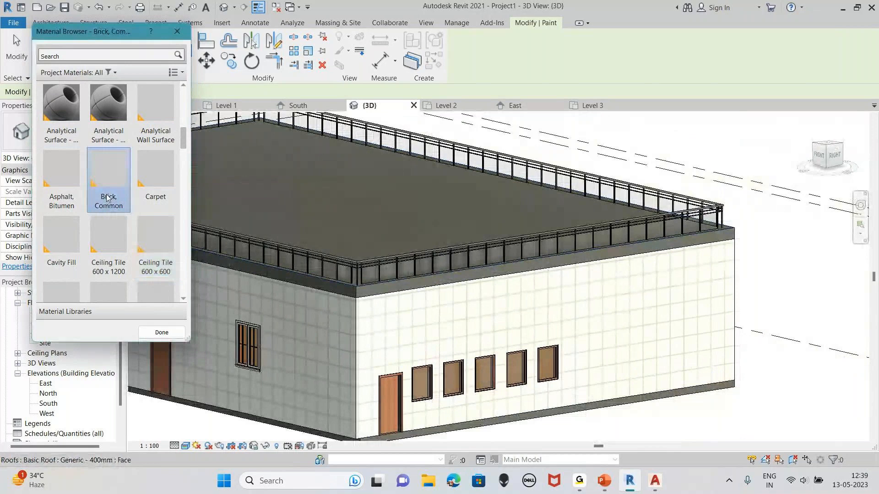
{"action": "left_click", "coordinate": [444, 317]}
{"action": "middle_click_drag", "start_coordinate": [443, 316], "coordinate": [667, 339], "text": "shift"}
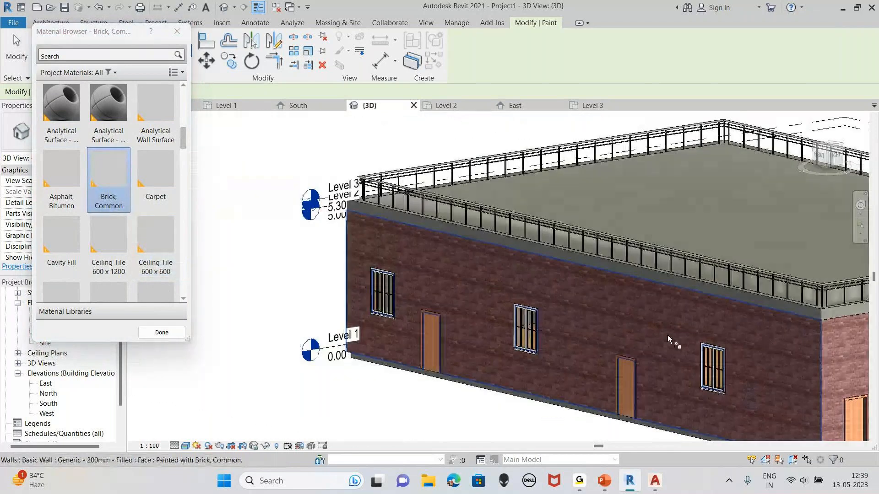
{"action": "scroll", "coordinate": [653, 340], "scroll_direction": "up", "scroll_amount": 6}
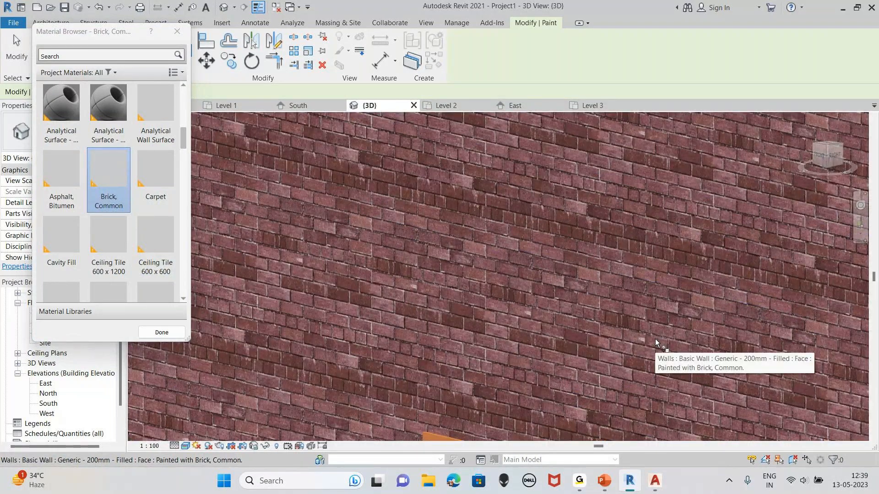
{"action": "scroll", "coordinate": [658, 339], "scroll_direction": "down", "scroll_amount": 6}
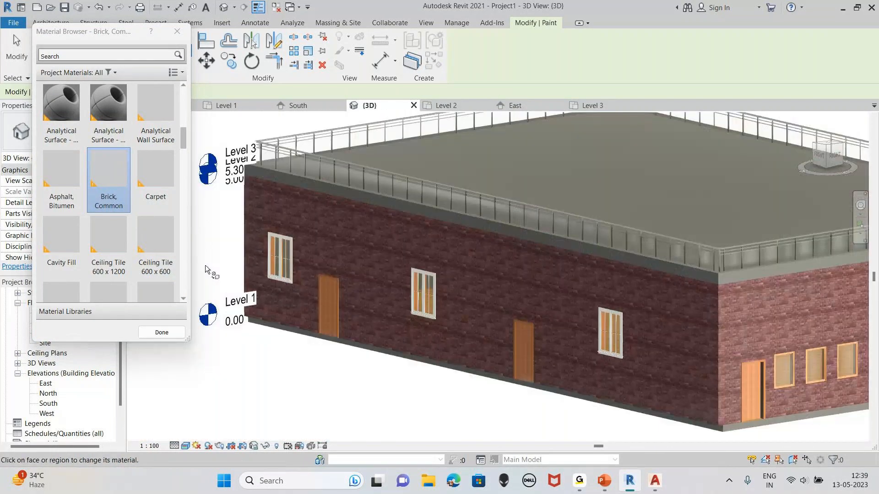
Repaint the front wall's exterior face with the Door - Frame material.
{"action": "scroll", "coordinate": [111, 250], "scroll_direction": "down", "scroll_amount": 5}
{"action": "left_click", "coordinate": [148, 186]}
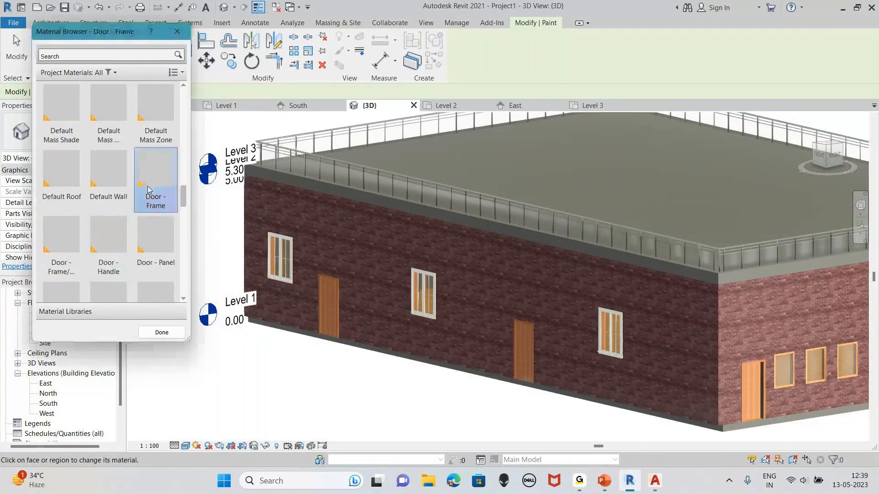
{"action": "left_click", "coordinate": [473, 287]}
{"action": "scroll", "coordinate": [498, 311], "scroll_direction": "up", "scroll_amount": 3}
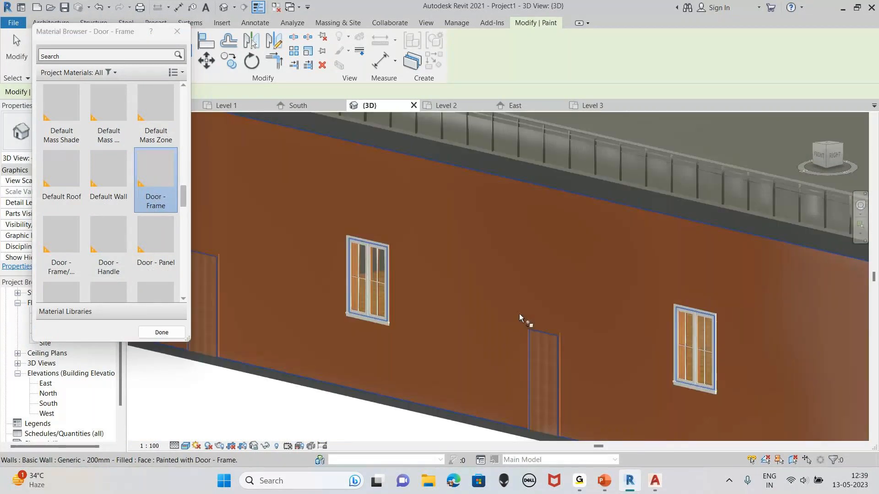
{"action": "scroll", "coordinate": [519, 314], "scroll_direction": "down", "scroll_amount": 1}
Paint the exterior faces of the front and right walls with the Cherry material and finish painting.
{"action": "scroll", "coordinate": [113, 212], "scroll_direction": "down", "scroll_amount": 3}
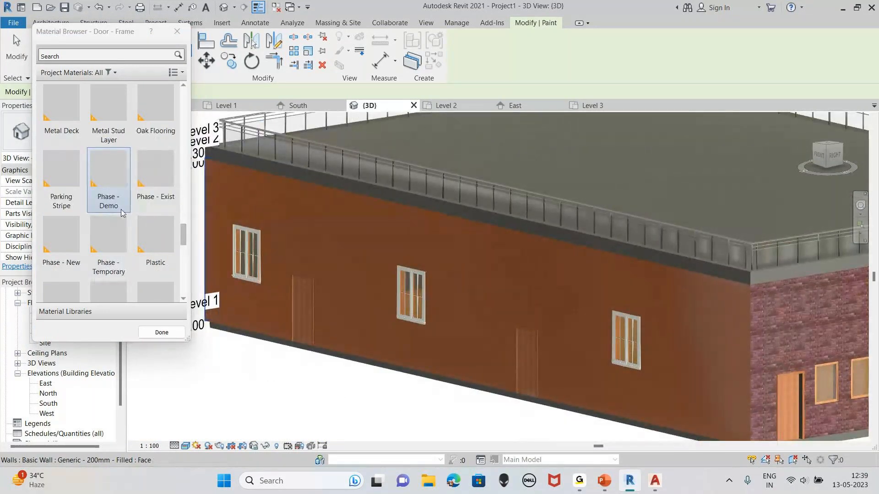
{"action": "scroll", "coordinate": [120, 220], "scroll_direction": "down", "scroll_amount": 6}
{"action": "scroll", "coordinate": [120, 229], "scroll_direction": "up", "scroll_amount": 12}
{"action": "scroll", "coordinate": [119, 230], "scroll_direction": "up", "scroll_amount": 4}
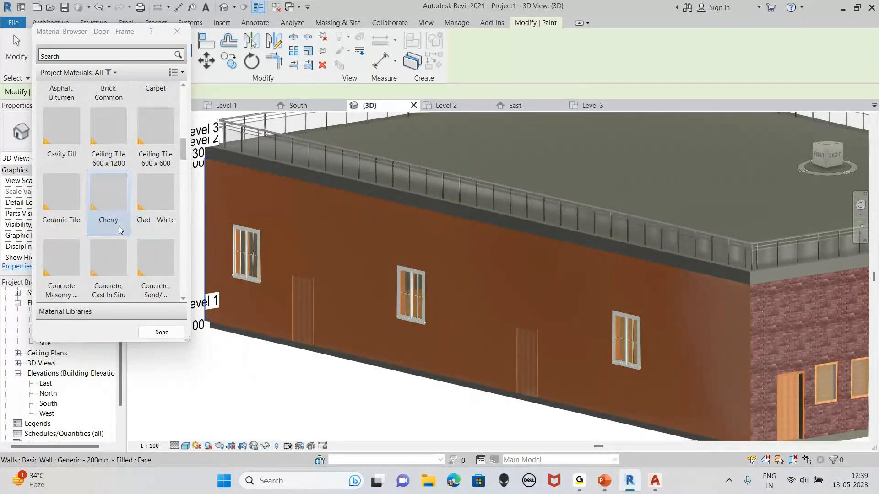
{"action": "left_click", "coordinate": [118, 226]}
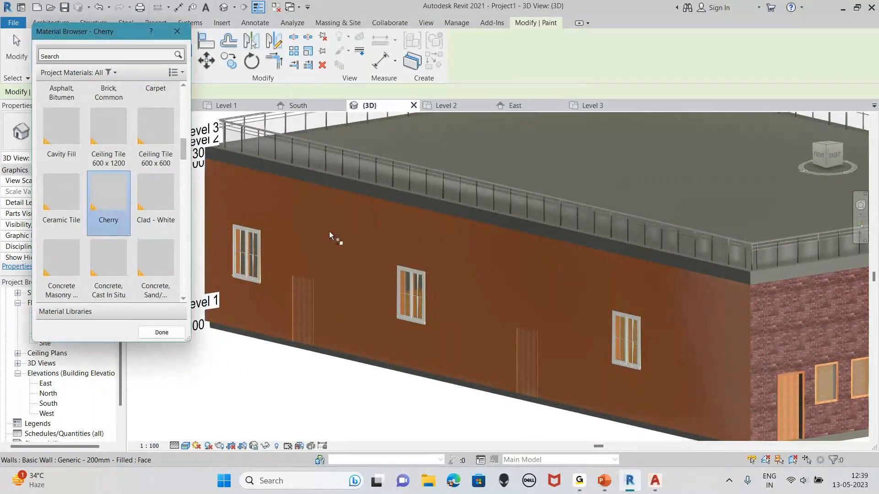
{"action": "left_click", "coordinate": [526, 252]}
{"action": "scroll", "coordinate": [731, 314], "scroll_direction": "up", "scroll_amount": 5}
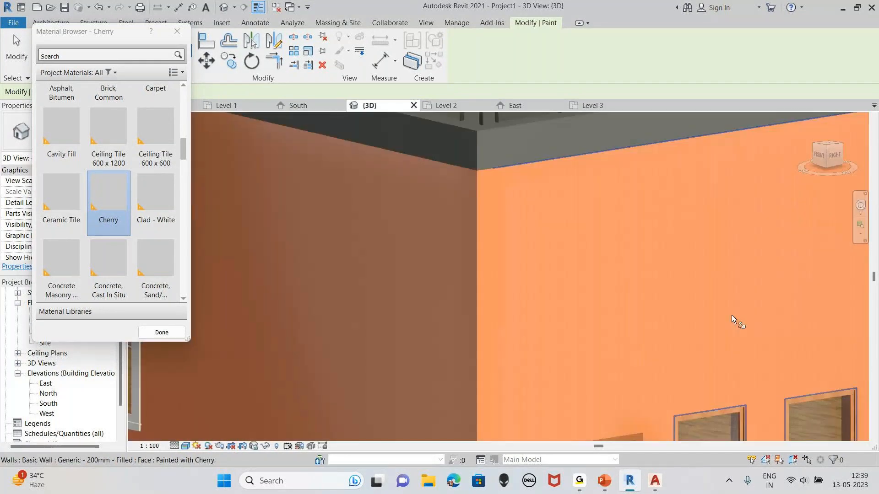
{"action": "middle_click_drag", "start_coordinate": [731, 314], "coordinate": [510, 248]}
{"action": "scroll", "coordinate": [491, 243], "scroll_direction": "down", "scroll_amount": 5}
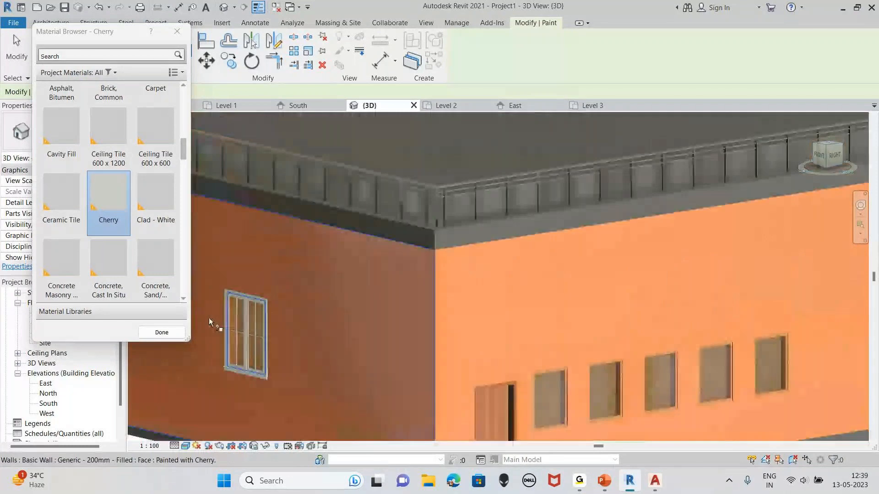
{"action": "left_click", "coordinate": [174, 330]}
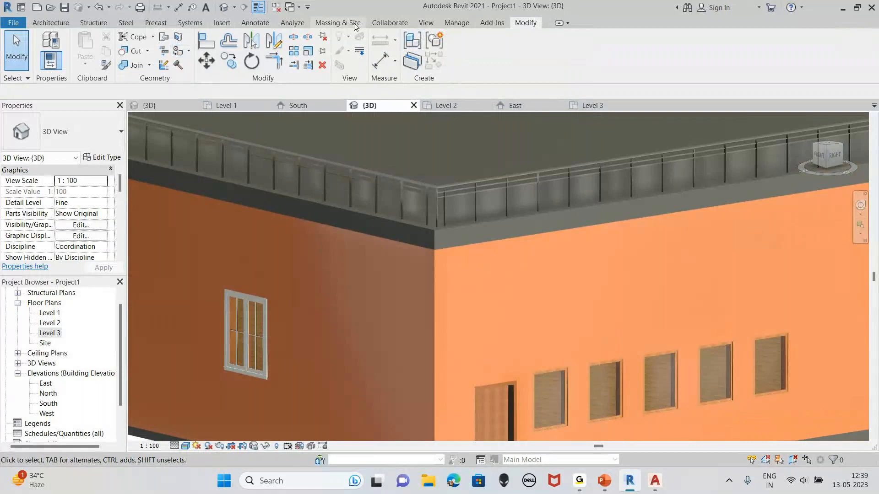
Create a new project material and name it Lavender.
{"action": "left_click", "coordinate": [457, 23]}
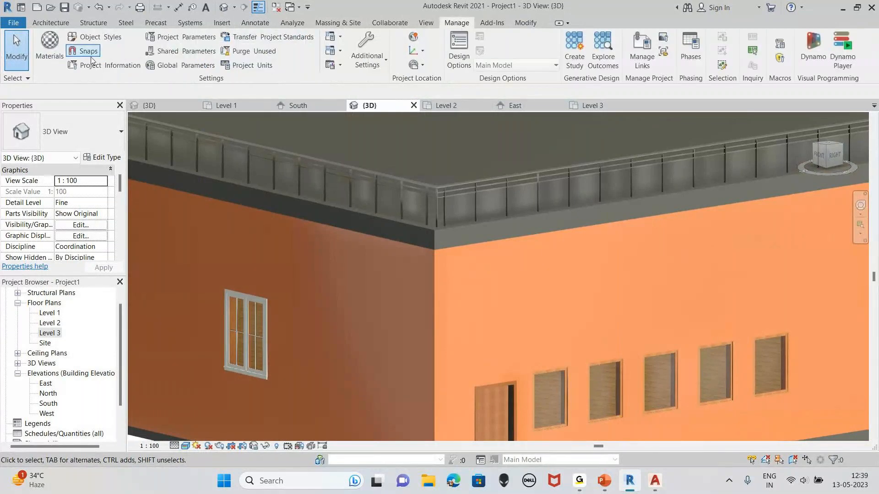
{"action": "left_click", "coordinate": [50, 46]}
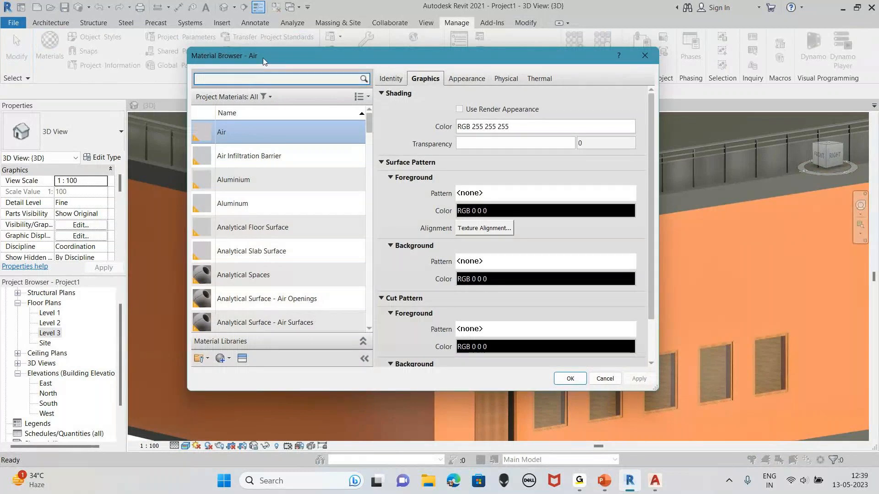
{"action": "left_click_drag", "start_coordinate": [263, 57], "coordinate": [249, 71]}
{"action": "left_click", "coordinate": [208, 372]}
{"action": "left_click", "coordinate": [281, 390]}
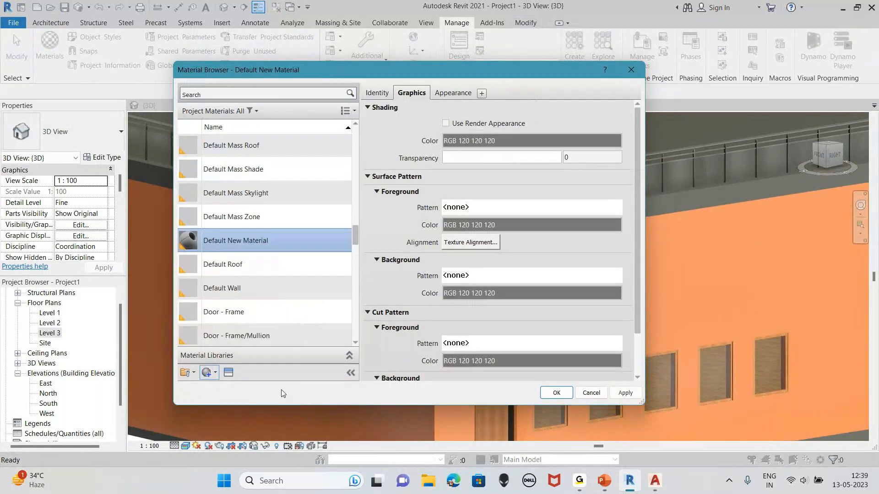
{"action": "left_click", "coordinate": [377, 93]}
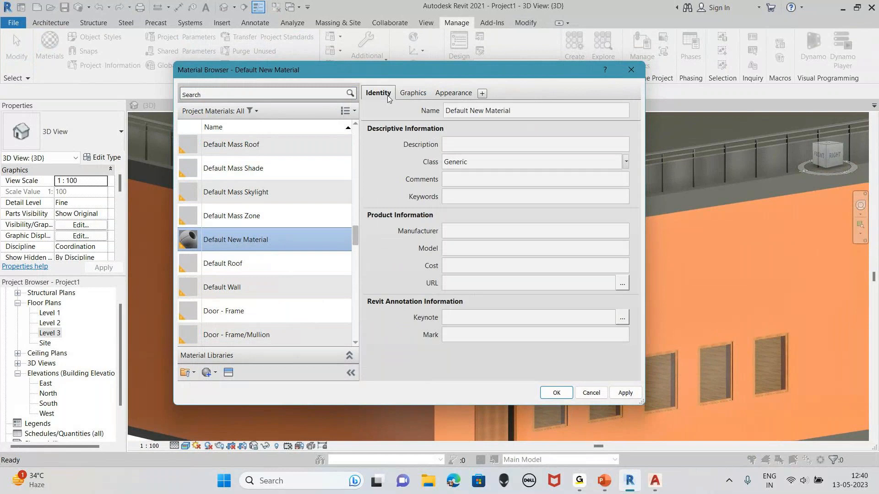
{"action": "left_click", "coordinate": [532, 107]}
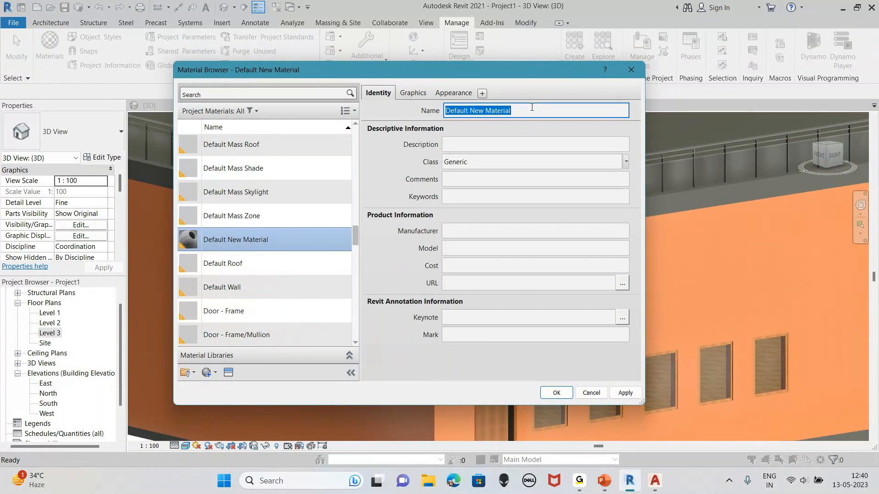
{"action": "type", "text": "Lave"}
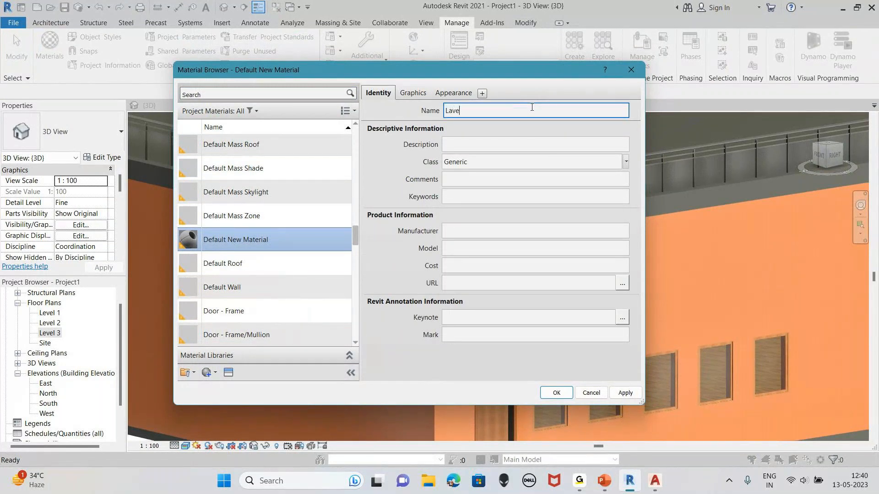
{"action": "type", "text": "nder"}
Set the Lavender material's appearance color to RGB 137 99 194 and save the material.
{"action": "left_click", "coordinate": [452, 92]}
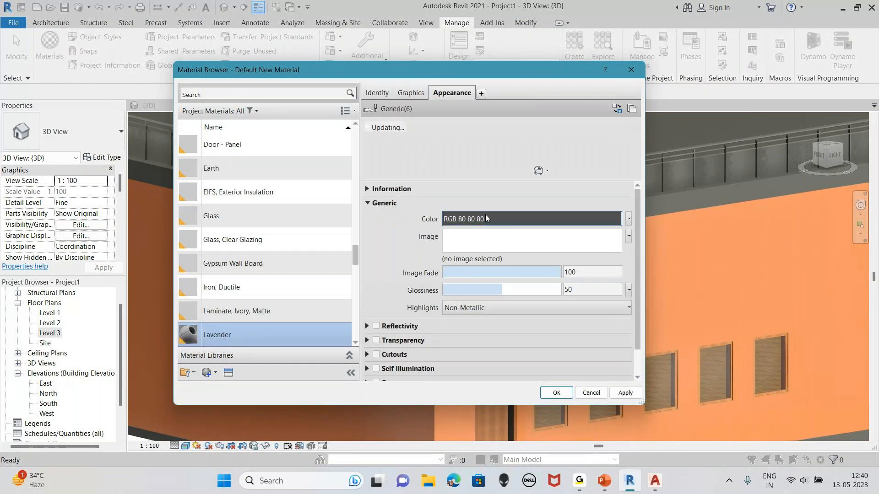
{"action": "left_click", "coordinate": [485, 215]}
{"action": "left_click_drag", "start_coordinate": [480, 232], "coordinate": [534, 201]}
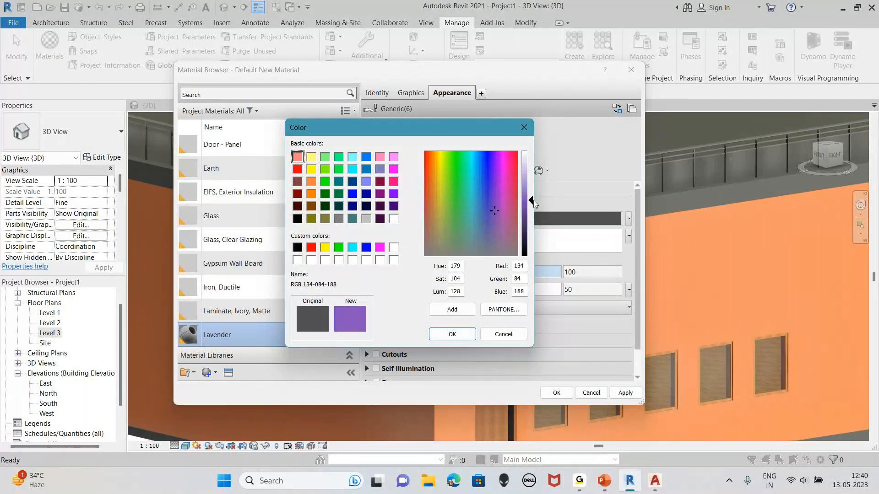
{"action": "left_click", "coordinate": [493, 212]}
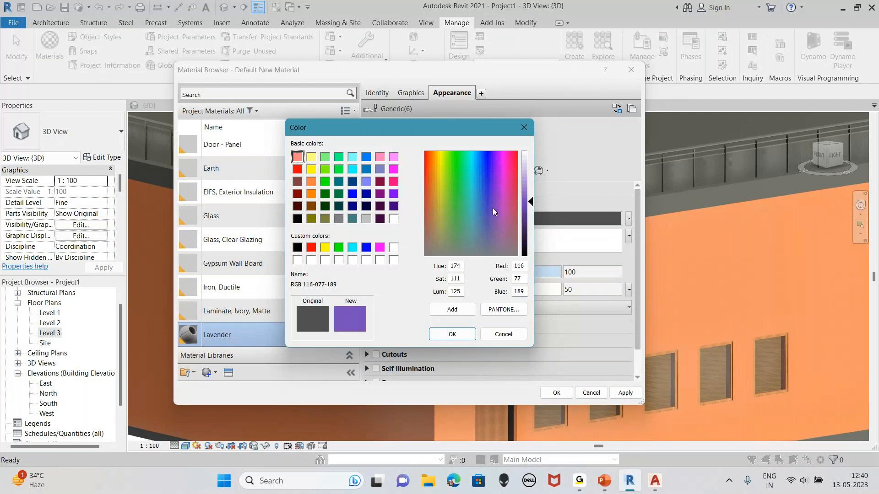
{"action": "left_click", "coordinate": [494, 213]}
{"action": "left_click_drag", "start_coordinate": [531, 201], "coordinate": [532, 197]}
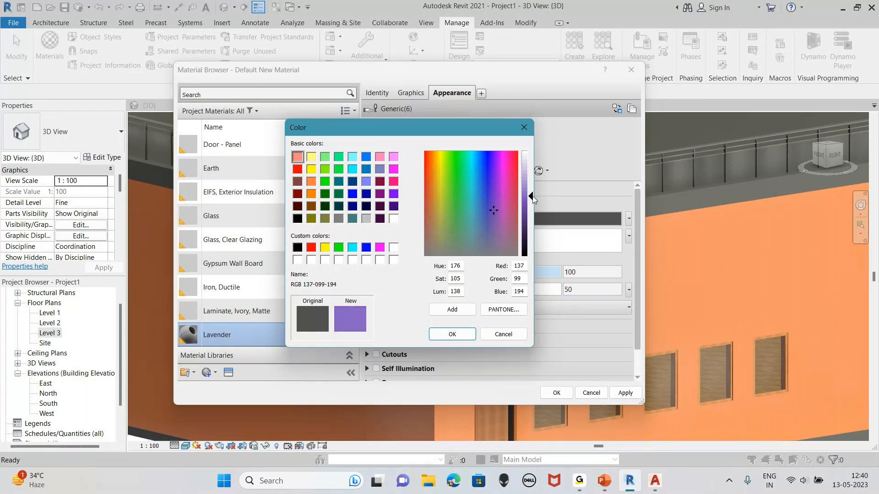
{"action": "left_click", "coordinate": [440, 334]}
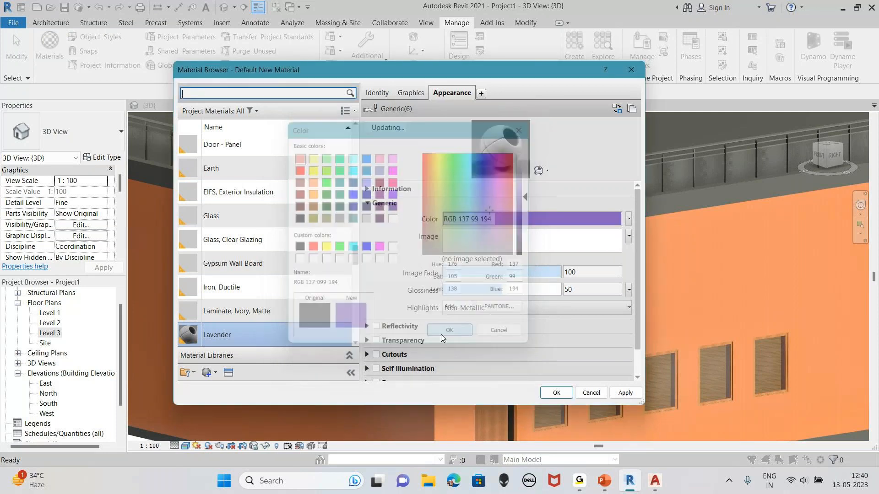
{"action": "left_click", "coordinate": [625, 393]}
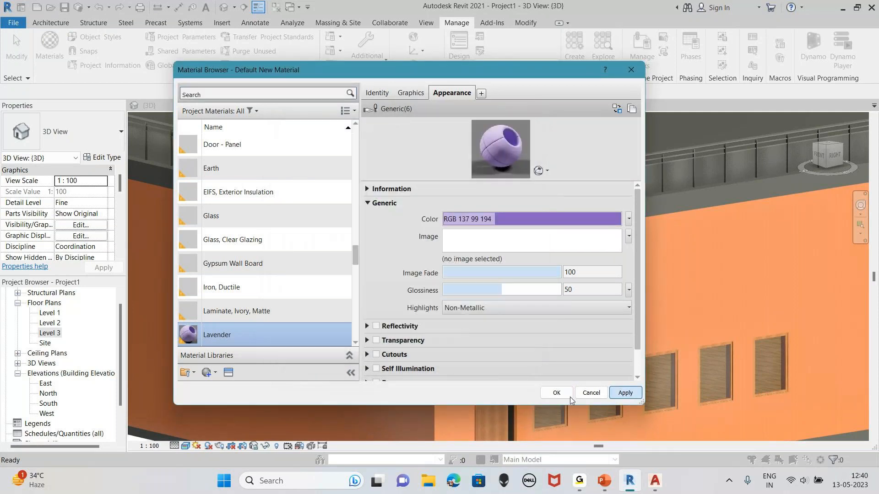
{"action": "left_click", "coordinate": [556, 392]}
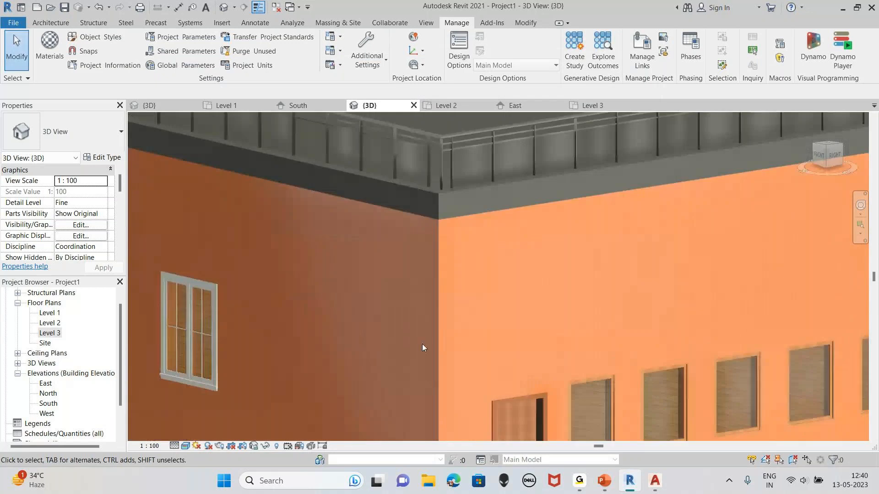
Paint the exterior faces of the front and right walls with the Lavender material.
{"action": "scroll", "coordinate": [422, 344], "scroll_direction": "down", "scroll_amount": 5}
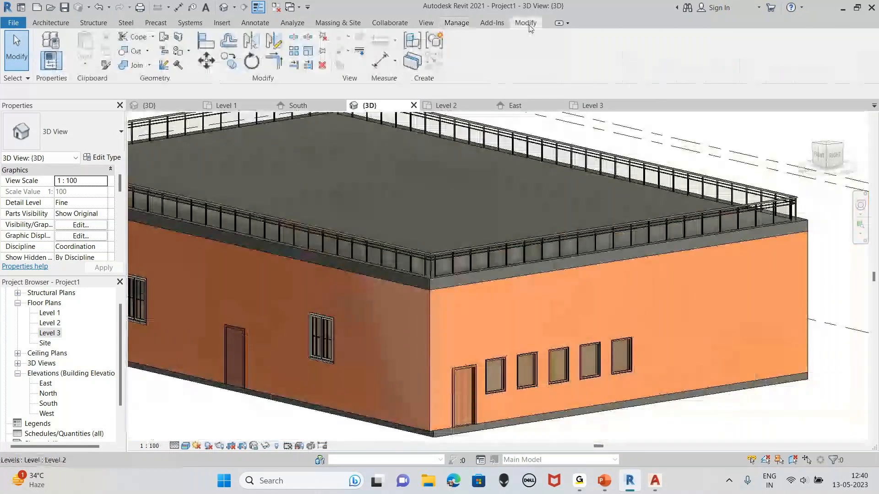
{"action": "left_click", "coordinate": [524, 23]}
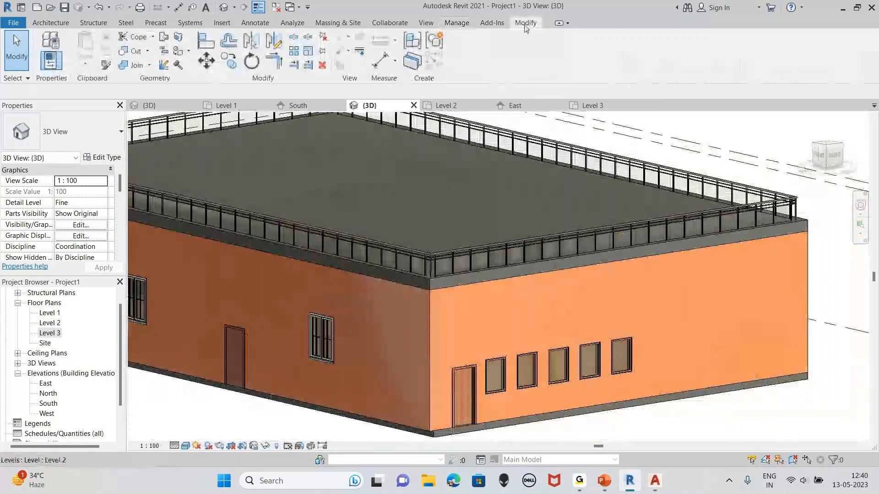
{"action": "left_click", "coordinate": [180, 52]}
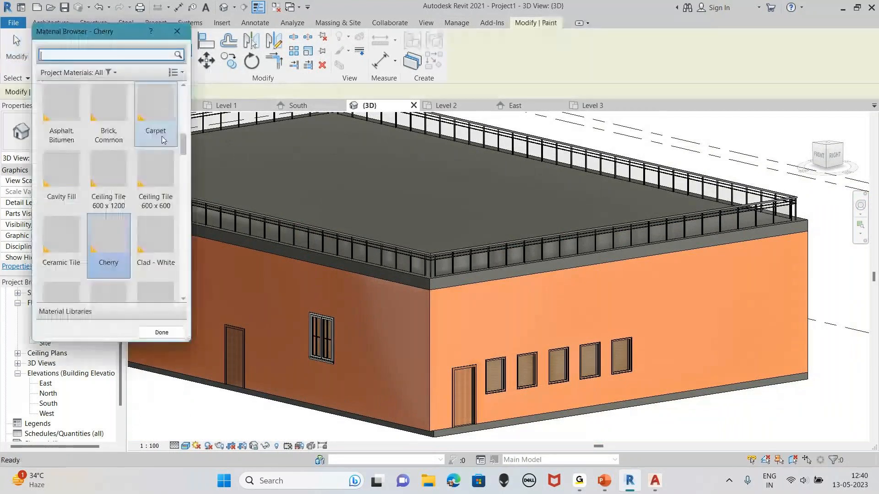
{"action": "scroll", "coordinate": [155, 152], "scroll_direction": "down", "scroll_amount": 5}
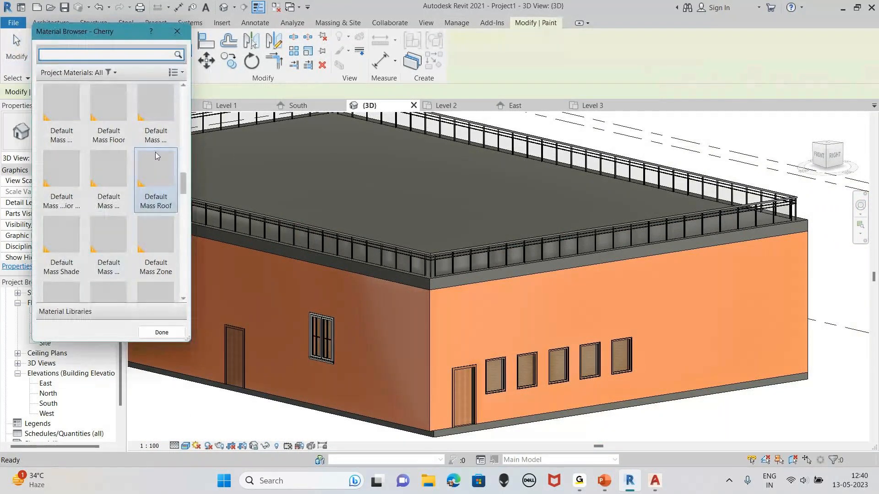
{"action": "scroll", "coordinate": [155, 152], "scroll_direction": "down", "scroll_amount": 1}
{"action": "scroll", "coordinate": [155, 152], "scroll_direction": "down", "scroll_amount": 3}
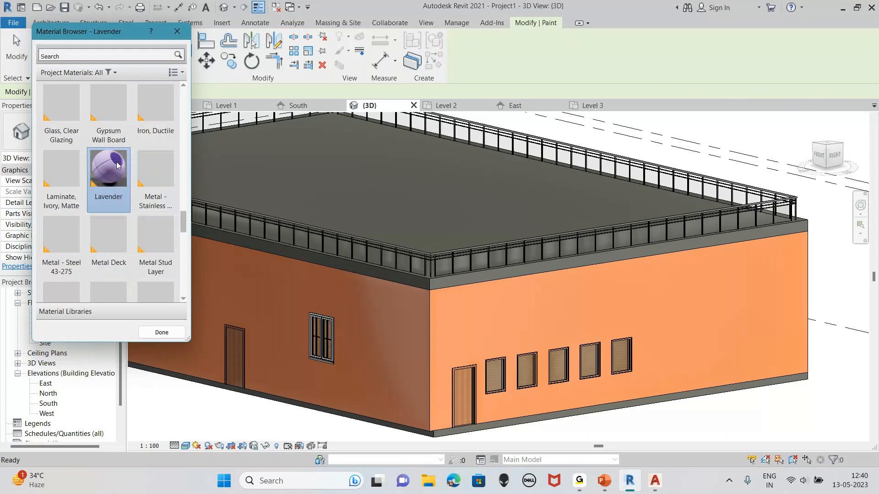
{"action": "left_click", "coordinate": [116, 161]}
{"action": "left_click", "coordinate": [282, 290]}
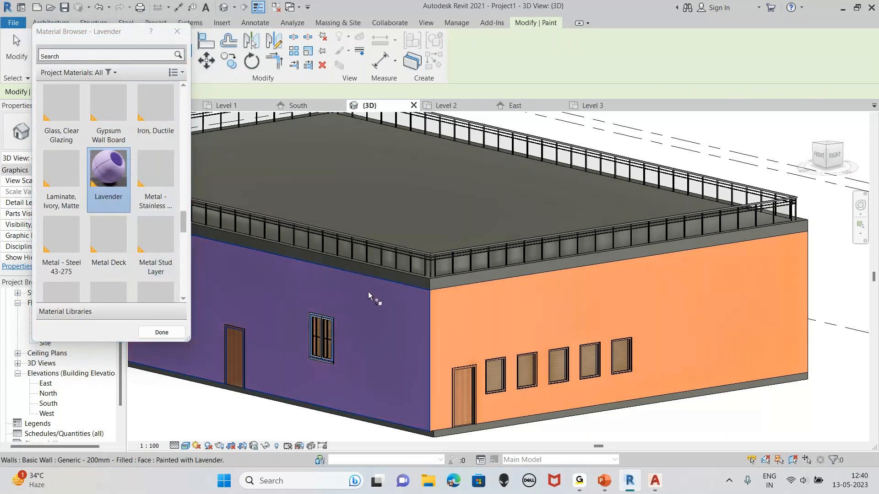
{"action": "left_click", "coordinate": [495, 312]}
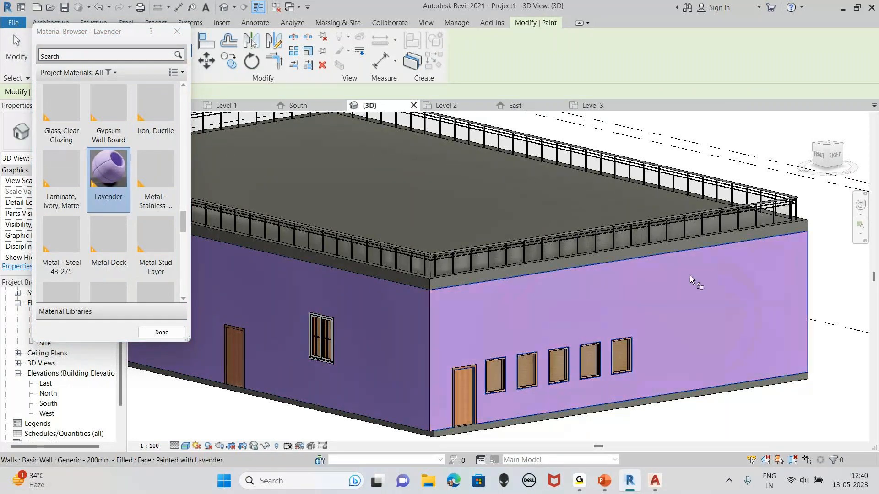
Paint the back wall's exterior face with the Lavender material.
{"action": "middle_click_drag", "start_coordinate": [700, 281], "coordinate": [685, 276]}
{"action": "middle_click_drag", "start_coordinate": [567, 297], "coordinate": [533, 285], "text": "shift"}
{"action": "left_click_drag", "start_coordinate": [534, 285], "coordinate": [506, 274]}
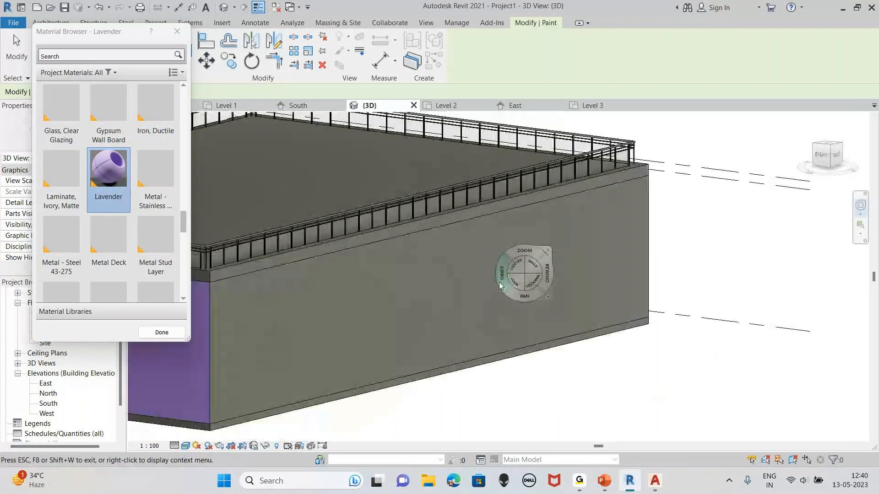
{"action": "left_click", "coordinate": [541, 257]}
{"action": "left_click", "coordinate": [542, 257]}
{"action": "mouse_move", "coordinate": [652, 218]}
{"action": "middle_mouse_down", "text": "shift"}
{"action": "mouse_move", "coordinate": [814, 227]}
{"action": "mouse_move", "coordinate": [647, 255]}
{"action": "mouse_move", "coordinate": [509, 257]}
{"action": "mouse_move", "coordinate": [463, 237]}
{"action": "middle_mouse_up", "text": "shift"}
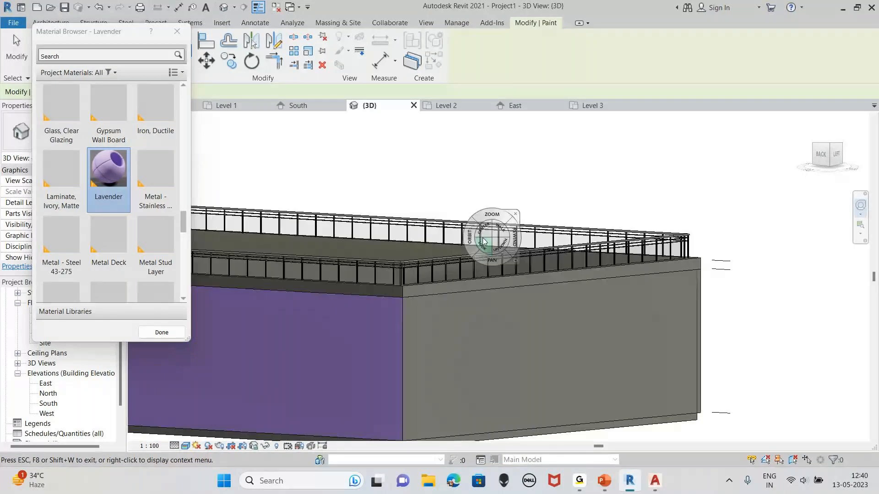
Paint the left wall's exterior face with the Lavender material and finish painting.
{"action": "scroll", "coordinate": [407, 315], "scroll_direction": "down", "scroll_amount": 3}
{"action": "middle_click_drag", "start_coordinate": [408, 315], "coordinate": [500, 337]}
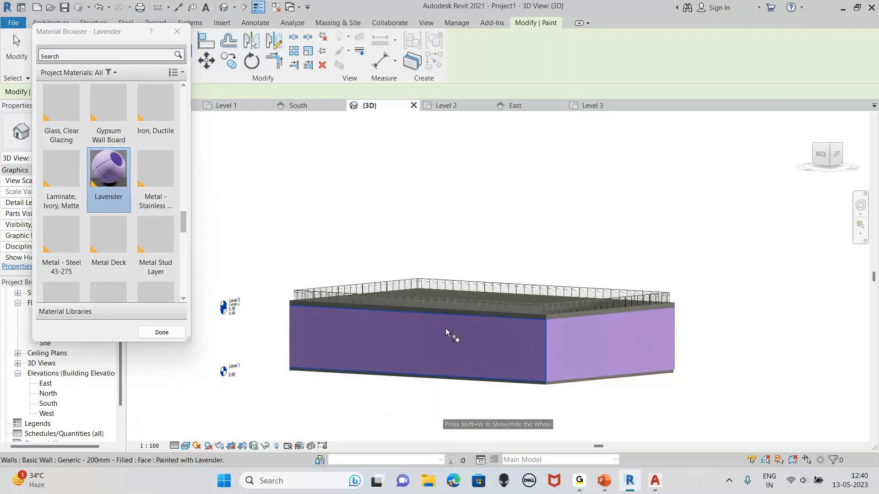
{"action": "scroll", "coordinate": [446, 328], "scroll_direction": "up", "scroll_amount": 3}
{"action": "scroll", "coordinate": [151, 328], "scroll_direction": "down", "scroll_amount": 1}
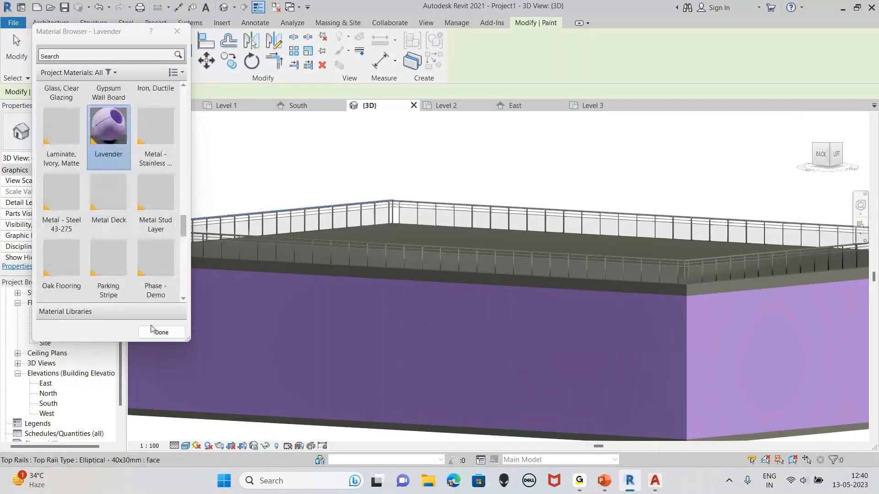
{"action": "left_click", "coordinate": [160, 332]}
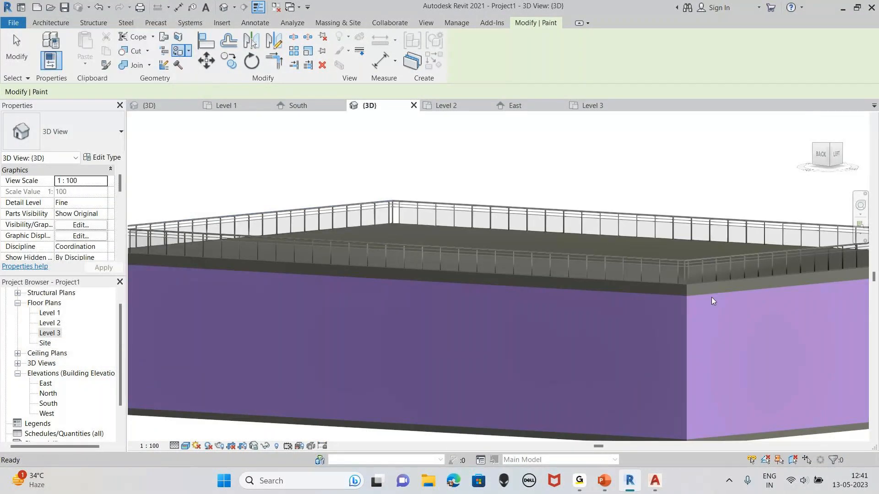
Examine the painted building from the front and right, including its doors, windows, flat roof and rooftop railing.
{"action": "left_click_drag", "start_coordinate": [405, 298], "coordinate": [413, 300], "text": "shift"}
{"action": "mouse_move", "coordinate": [413, 300]}
{"action": "middle_mouse_down", "text": "shift"}
{"action": "mouse_move", "coordinate": [494, 321]}
{"action": "mouse_move", "coordinate": [773, 289]}
{"action": "mouse_move", "coordinate": [468, 293]}
{"action": "mouse_move", "coordinate": [478, 315]}
{"action": "mouse_move", "coordinate": [495, 317]}
{"action": "mouse_move", "coordinate": [329, 262]}
{"action": "middle_mouse_up", "text": "shift"}
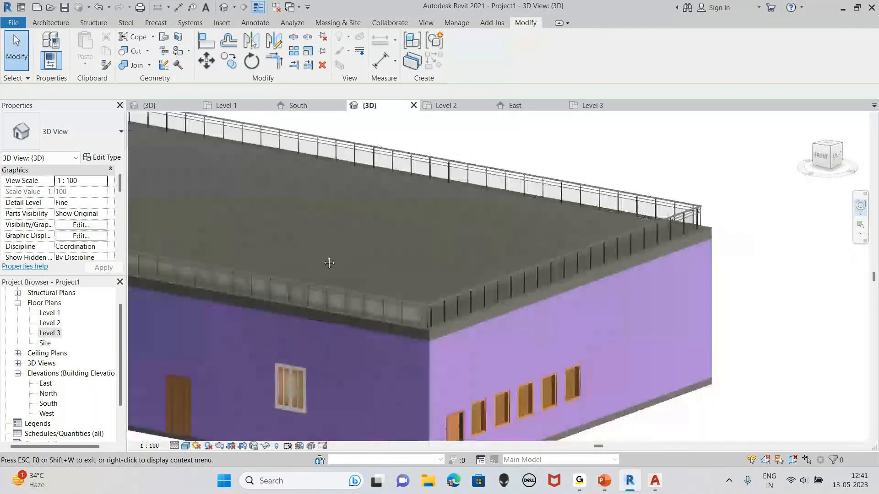
{"action": "scroll", "coordinate": [329, 263], "scroll_direction": "down", "scroll_amount": 3}
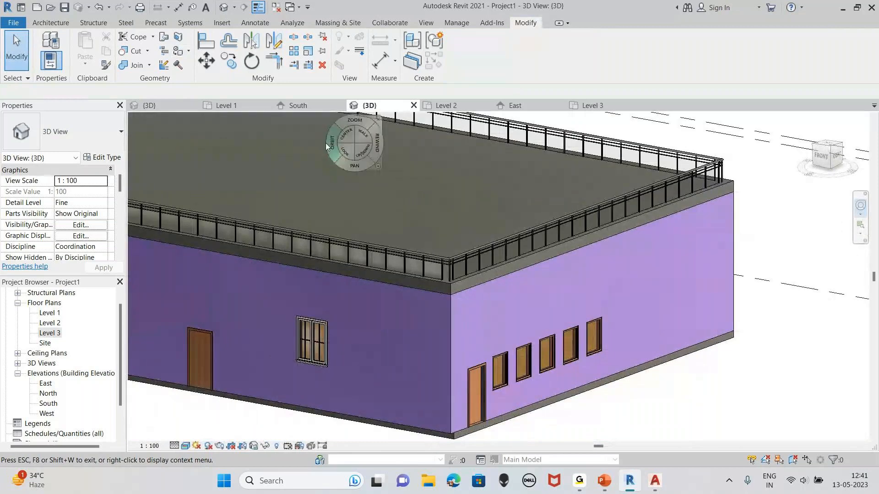
{"action": "left_click_drag", "start_coordinate": [359, 317], "coordinate": [620, 336]}
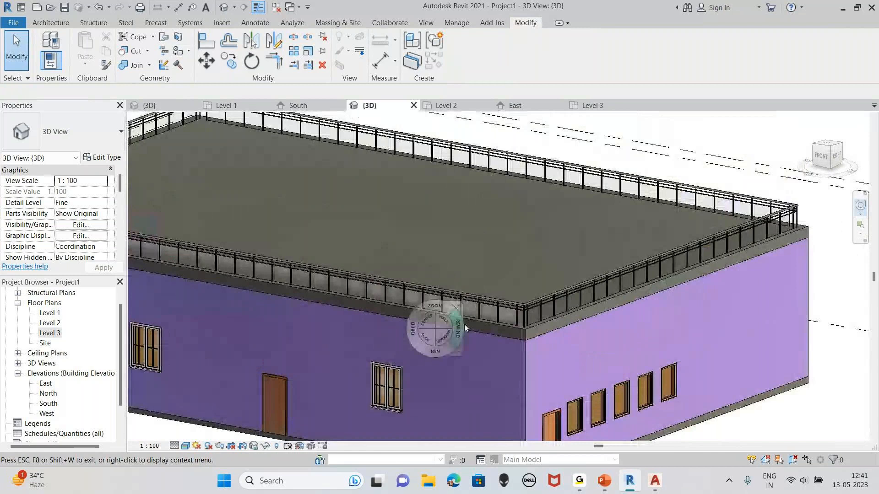
{"action": "left_click", "coordinate": [460, 304]}
{"action": "scroll", "coordinate": [271, 254], "scroll_direction": "up", "scroll_amount": 3}
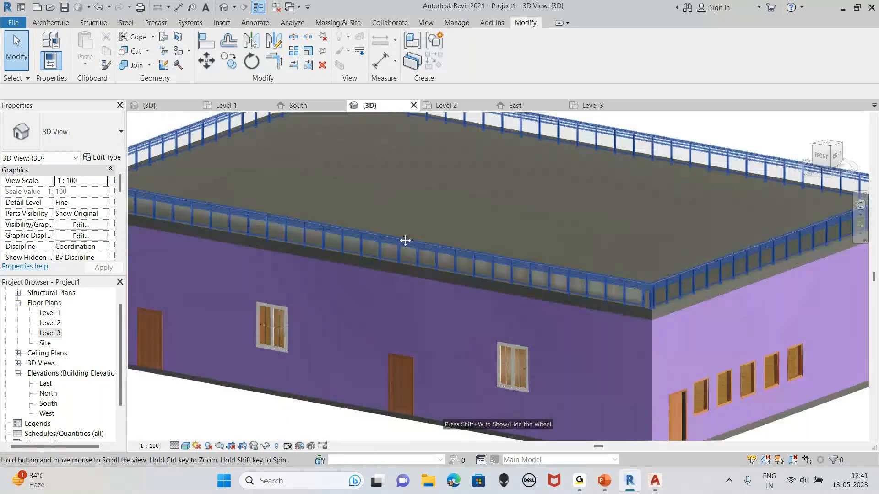
{"action": "scroll", "coordinate": [305, 232], "scroll_direction": "down", "scroll_amount": 3}
{"action": "scroll", "coordinate": [407, 283], "scroll_direction": "up", "scroll_amount": 3}
{"action": "middle_click_drag", "start_coordinate": [407, 282], "coordinate": [406, 298]}
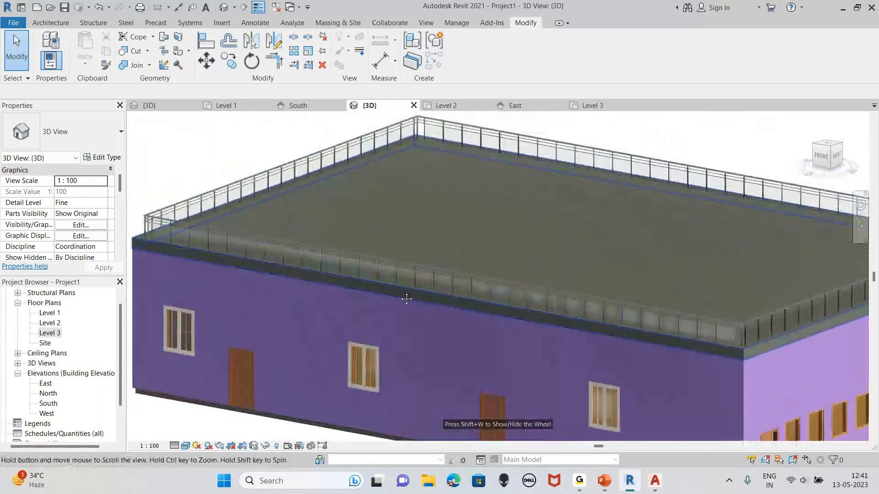
{"action": "scroll", "coordinate": [384, 270], "scroll_direction": "down", "scroll_amount": 3}
{"action": "scroll", "coordinate": [479, 219], "scroll_direction": "up", "scroll_amount": 3}
{"action": "middle_click_drag", "start_coordinate": [479, 219], "coordinate": [470, 258]}
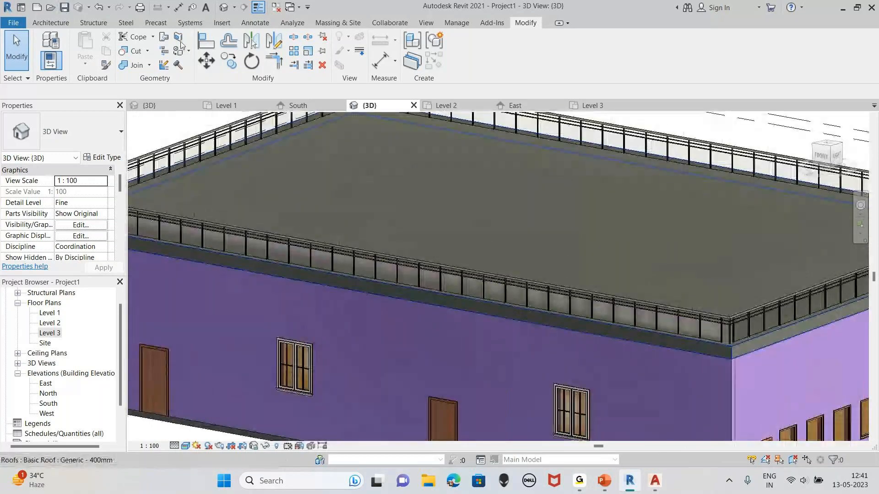
Close all views of the current project and open the Restro model from the recent files.
{"action": "left_click", "coordinate": [51, 7]}
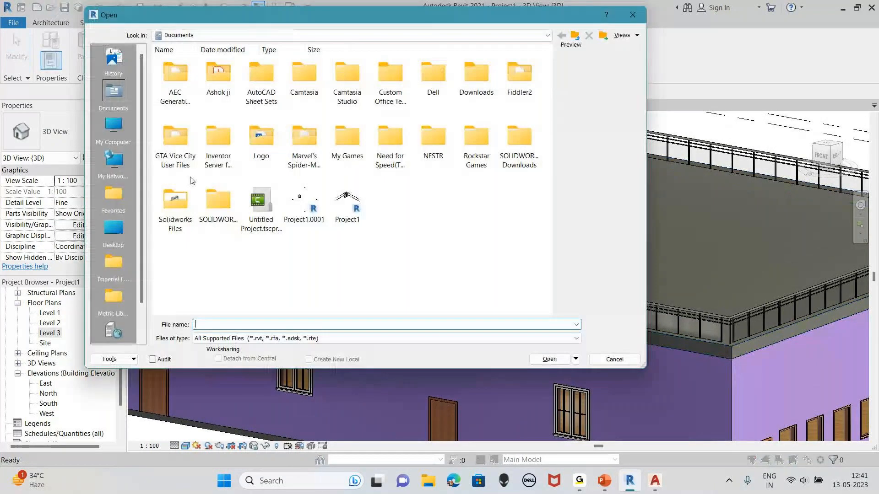
{"action": "left_click", "coordinate": [631, 15]}
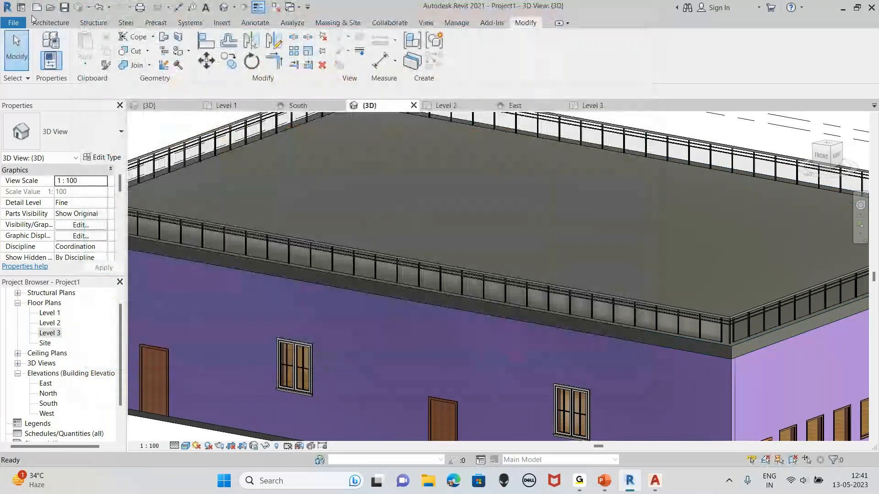
{"action": "left_click", "coordinate": [194, 106]}
{"action": "left_click", "coordinate": [193, 106]}
{"action": "left_click", "coordinate": [194, 106]}
{"action": "left_click", "coordinate": [193, 105]}
{"action": "left_click", "coordinate": [194, 105]}
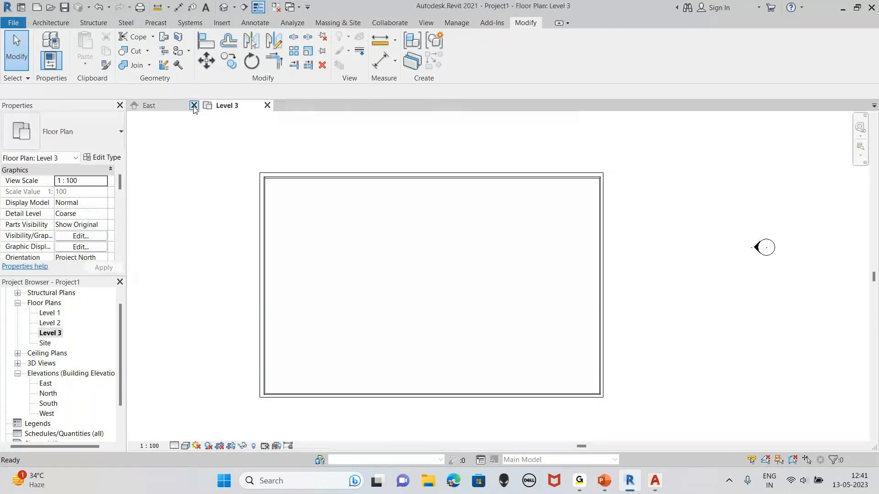
{"action": "left_click", "coordinate": [194, 105]}
{"action": "left_click", "coordinate": [194, 105]}
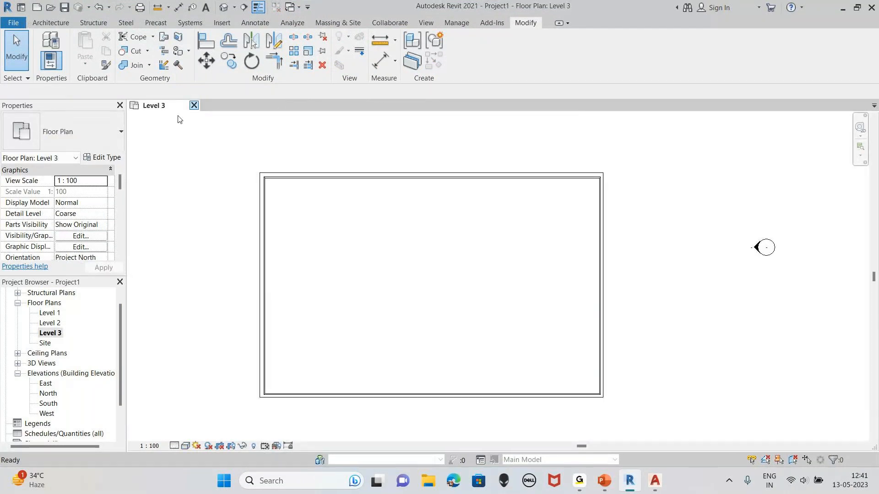
{"action": "left_click", "coordinate": [428, 243]}
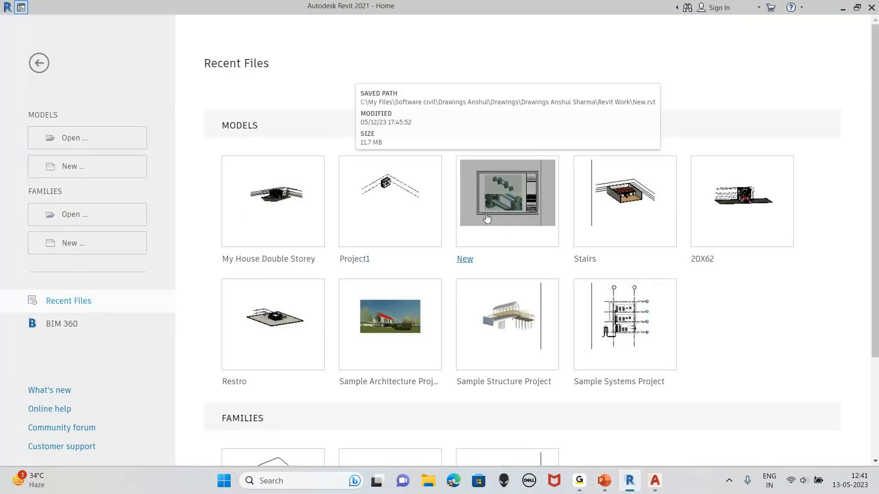
{"action": "left_click", "coordinate": [273, 324]}
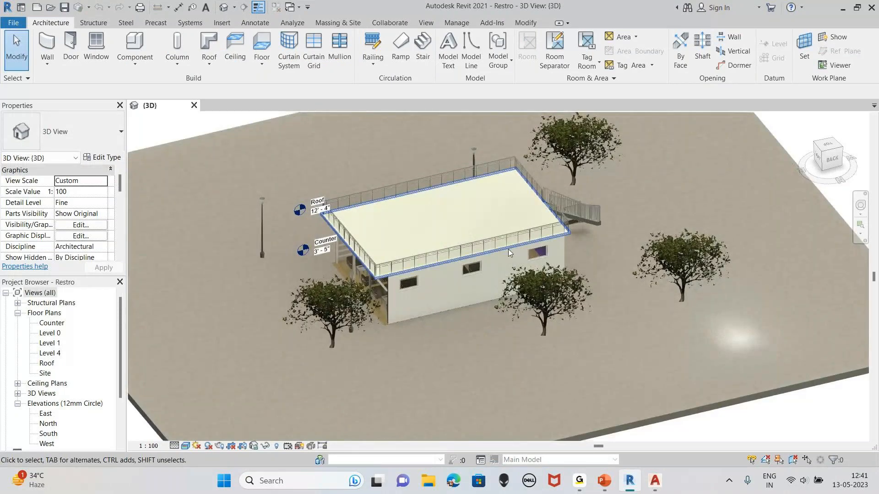
Examine the Restro building's rooftop railing, glazed entrance side, window and interior seating.
{"action": "scroll", "coordinate": [516, 221], "scroll_direction": "up", "scroll_amount": 2}
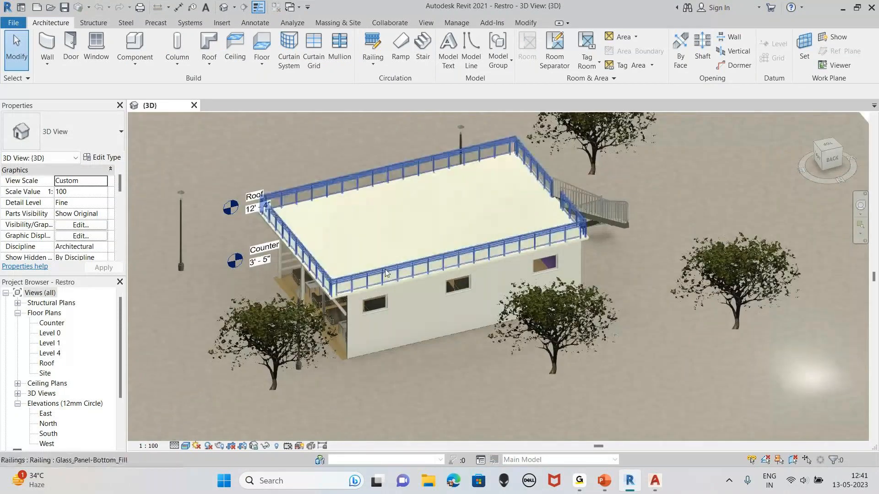
{"action": "scroll", "coordinate": [386, 273], "scroll_direction": "up", "scroll_amount": 1}
{"action": "mouse_move", "coordinate": [476, 299]}
{"action": "middle_mouse_down", "text": "shift"}
{"action": "mouse_move", "coordinate": [453, 247]}
{"action": "mouse_move", "coordinate": [689, 214]}
{"action": "middle_mouse_up", "text": "shift"}
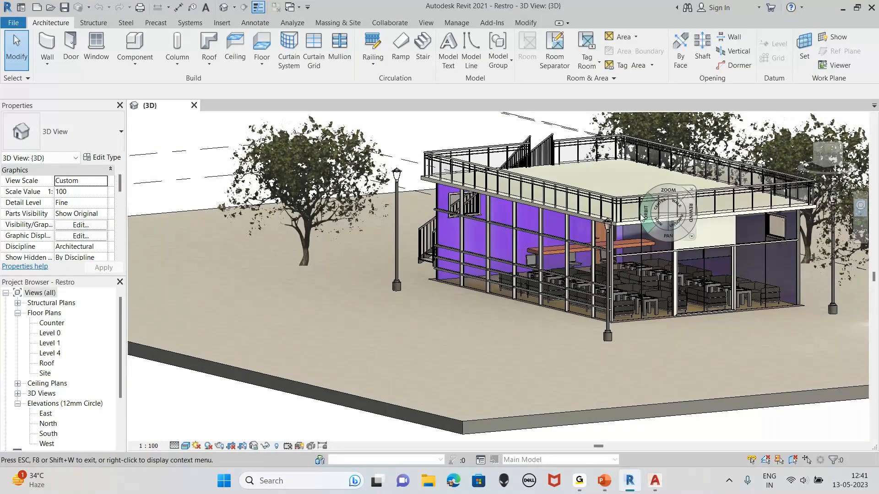
{"action": "scroll", "coordinate": [641, 217], "scroll_direction": "up", "scroll_amount": 5}
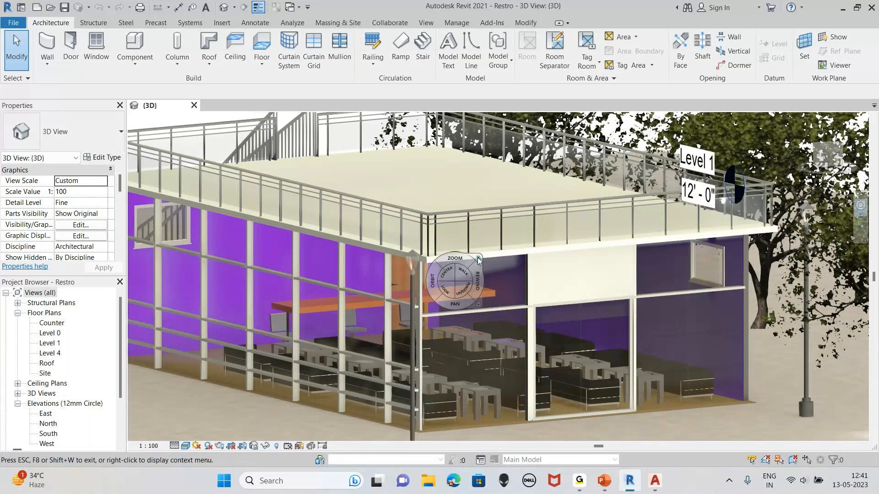
{"action": "left_click", "coordinate": [478, 258]}
{"action": "scroll", "coordinate": [546, 420], "scroll_direction": "up", "scroll_amount": 3}
{"action": "middle_click_drag", "start_coordinate": [301, 271], "coordinate": [231, 307]}
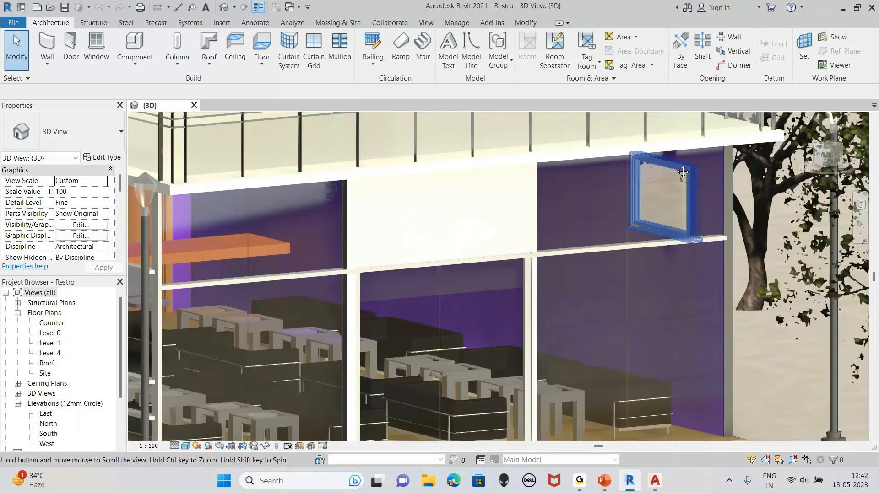
{"action": "middle_click_drag", "start_coordinate": [683, 172], "coordinate": [608, 122]}
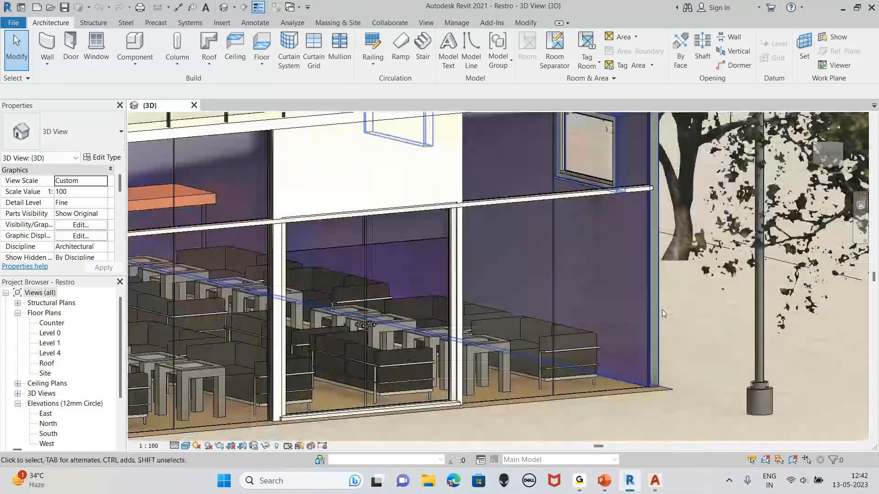
{"action": "middle_click_drag", "start_coordinate": [653, 358], "coordinate": [760, 318]}
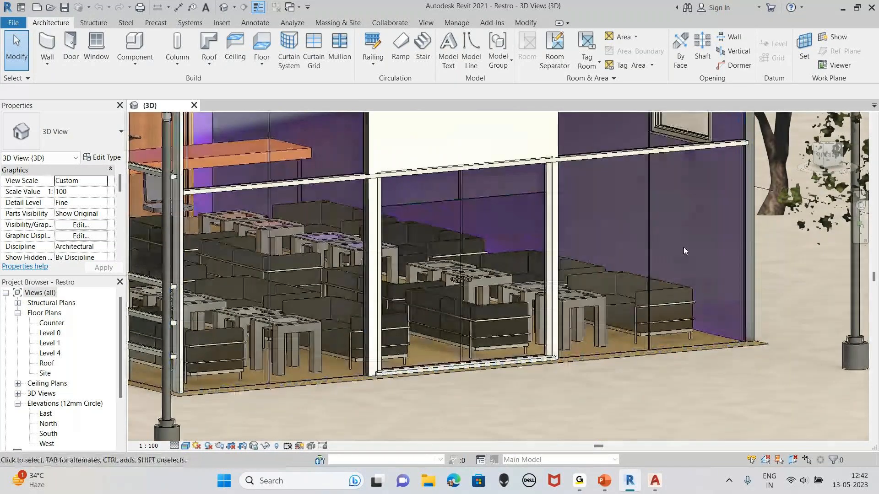
{"action": "middle_click_drag", "start_coordinate": [508, 234], "coordinate": [575, 250]}
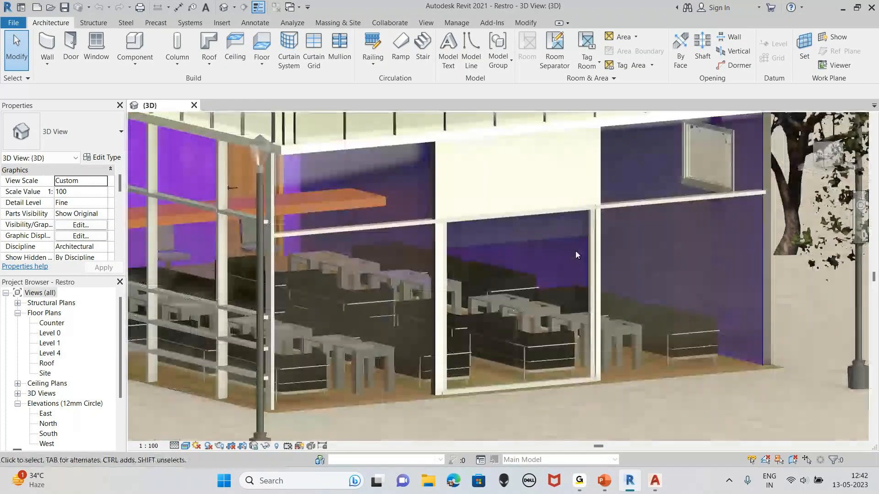
Select the storefront curtain wall on the entrance side to check its type and clear the selection.
{"action": "left_click", "coordinate": [754, 366]}
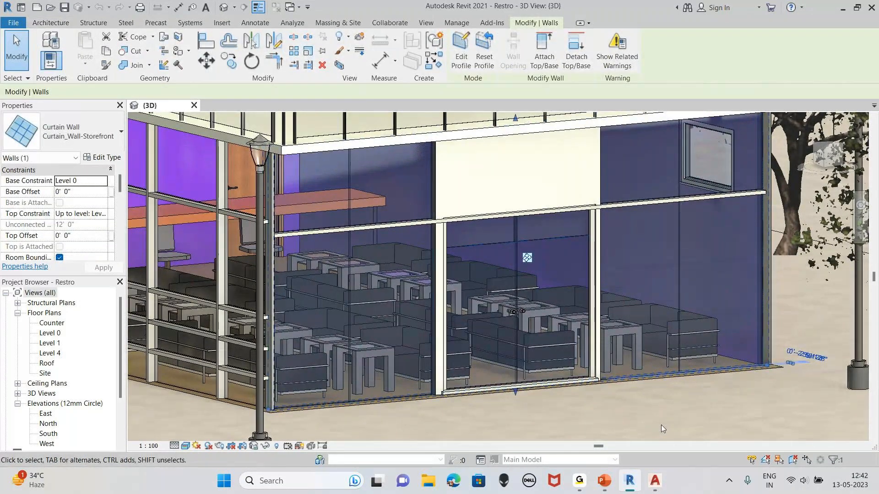
{"action": "left_click", "coordinate": [399, 411]}
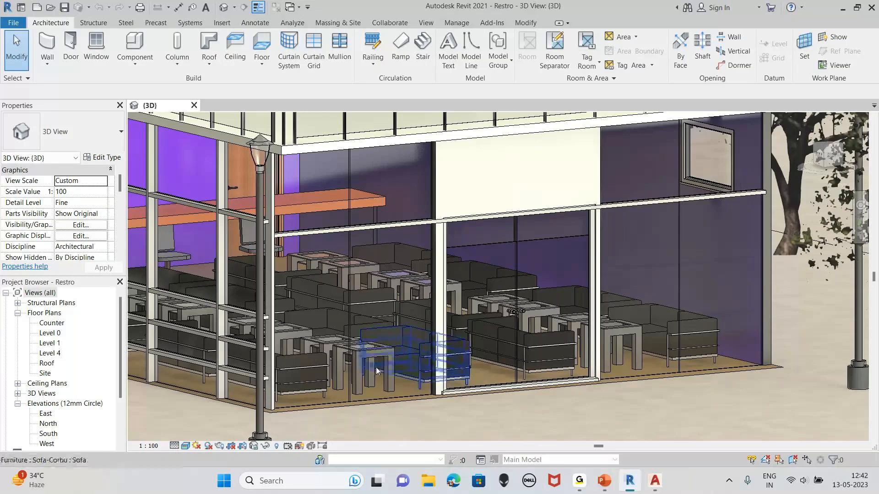
{"action": "scroll", "coordinate": [404, 343], "scroll_direction": "up", "scroll_amount": 3}
{"action": "middle_click_drag", "start_coordinate": [404, 343], "coordinate": [538, 387]}
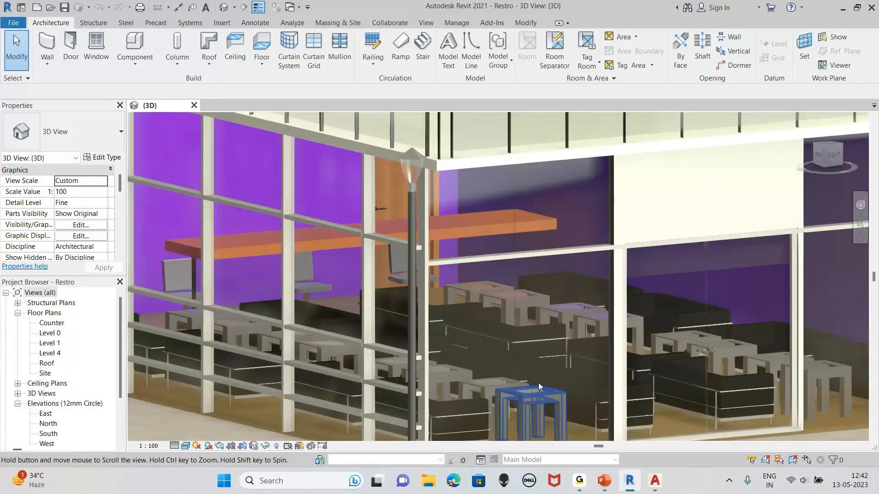
{"action": "scroll", "coordinate": [539, 384], "scroll_direction": "down", "scroll_amount": 1}
{"action": "scroll", "coordinate": [738, 297], "scroll_direction": "down", "scroll_amount": 1}
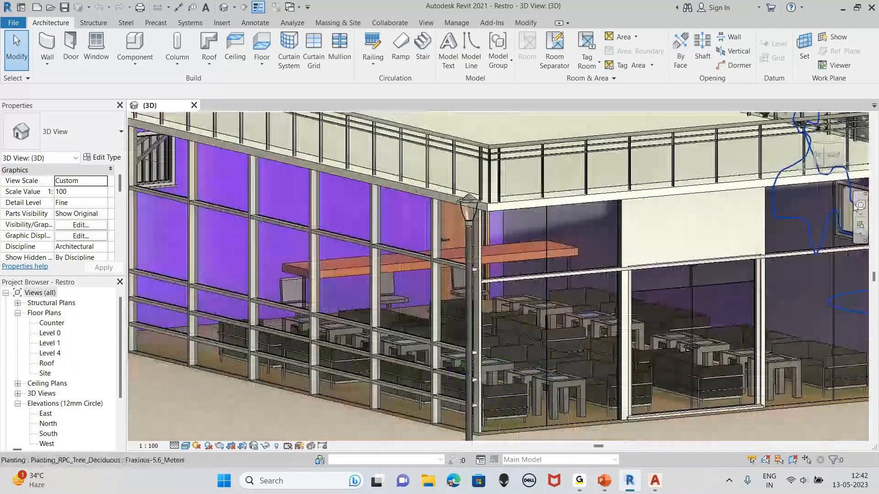
Examine the exterior glazing curtain wall beside the entrance, including its grid of mullions.
{"action": "left_click", "coordinate": [860, 206]}
{"action": "left_click_drag", "start_coordinate": [486, 305], "coordinate": [436, 309]}
{"action": "scroll", "coordinate": [435, 309], "scroll_direction": "up", "scroll_amount": 2}
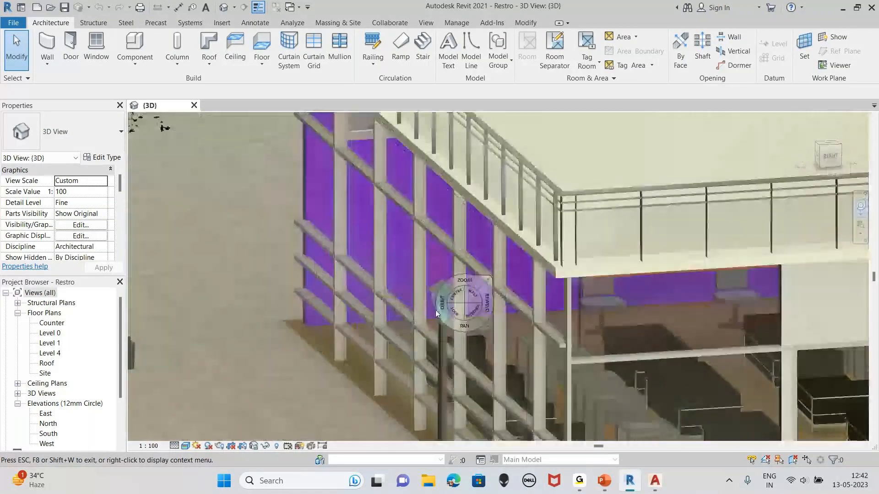
{"action": "left_click", "coordinate": [487, 280]}
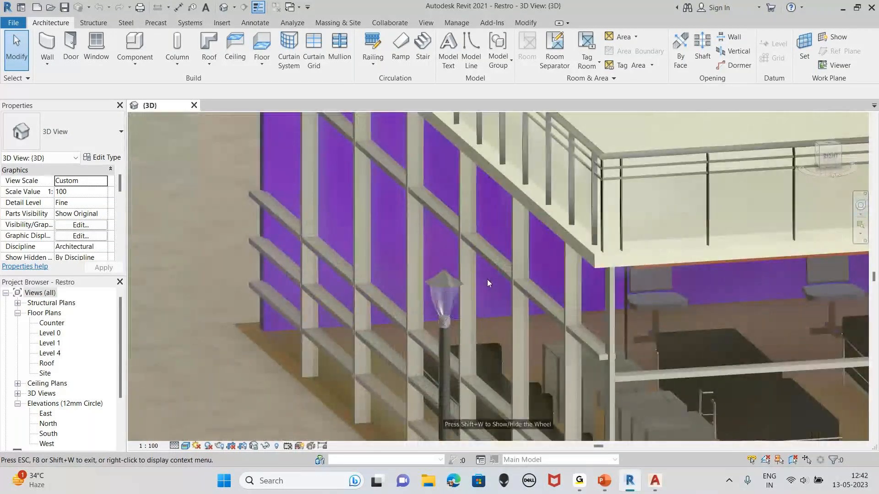
{"action": "middle_click_drag", "start_coordinate": [476, 326], "coordinate": [394, 268]}
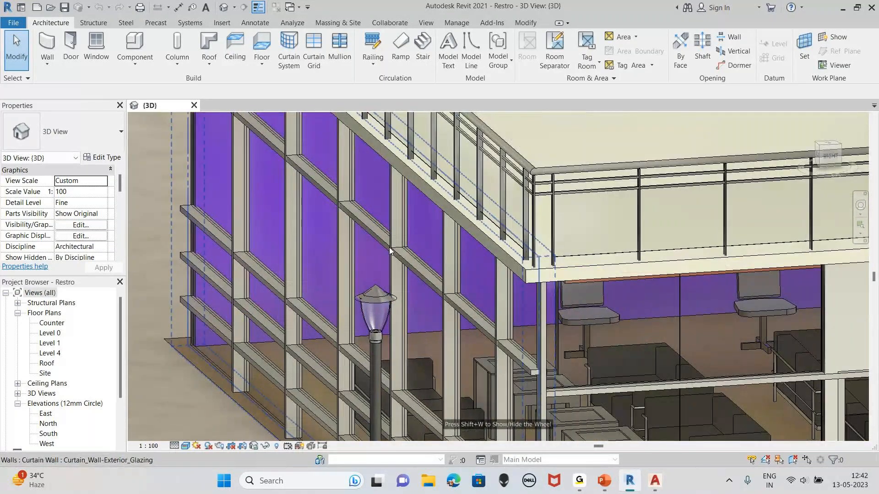
{"action": "scroll", "coordinate": [389, 250], "scroll_direction": "up", "scroll_amount": 2}
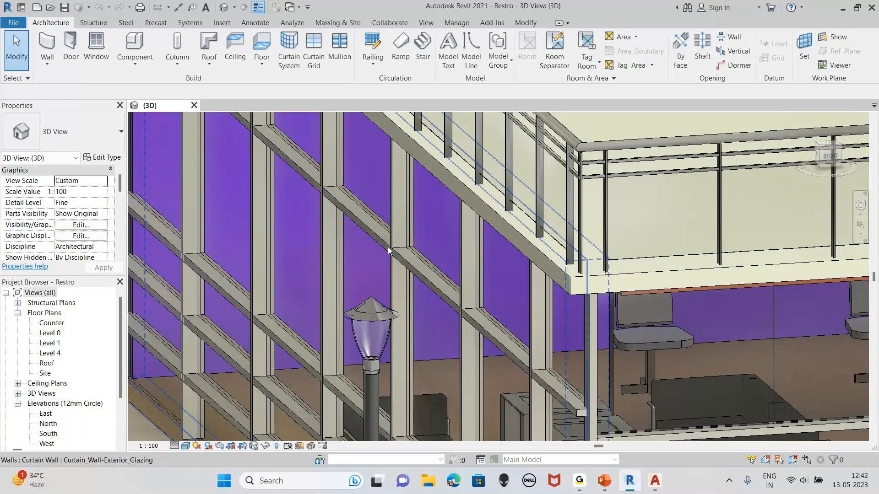
{"action": "scroll", "coordinate": [406, 287], "scroll_direction": "up", "scroll_amount": 3}
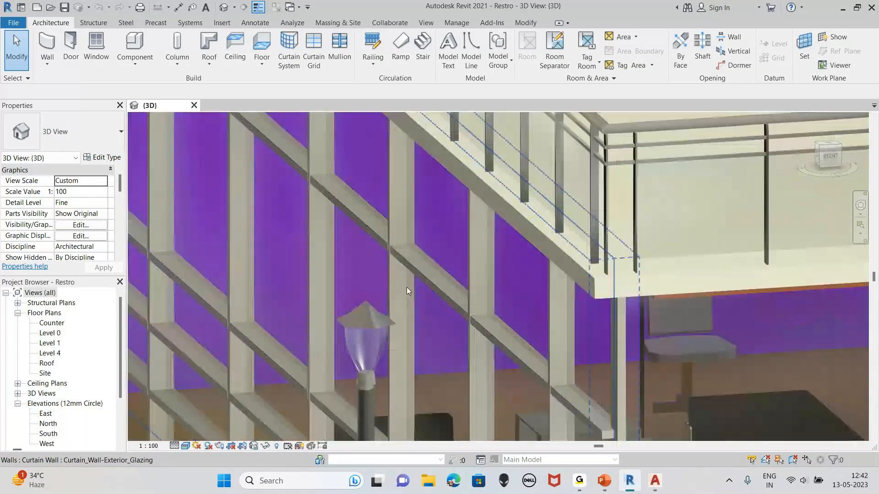
{"action": "scroll", "coordinate": [370, 375], "scroll_direction": "down", "scroll_amount": 5}
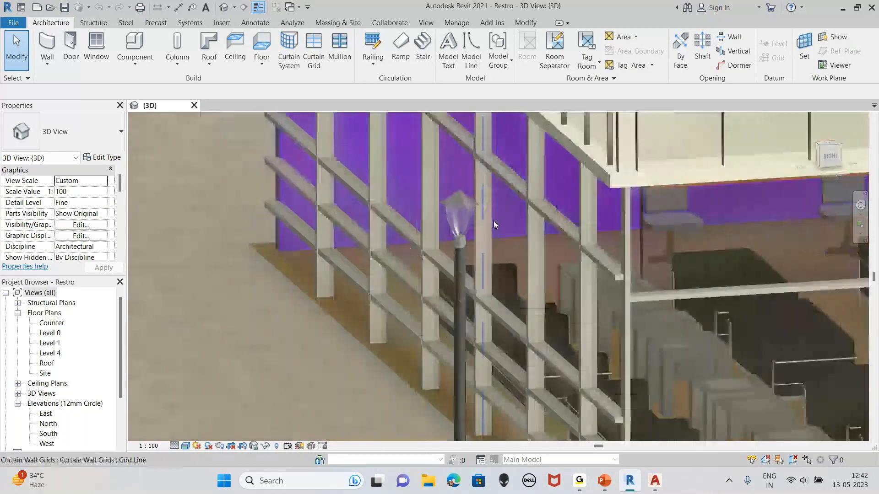
{"action": "middle_click_drag", "start_coordinate": [493, 221], "coordinate": [376, 227]}
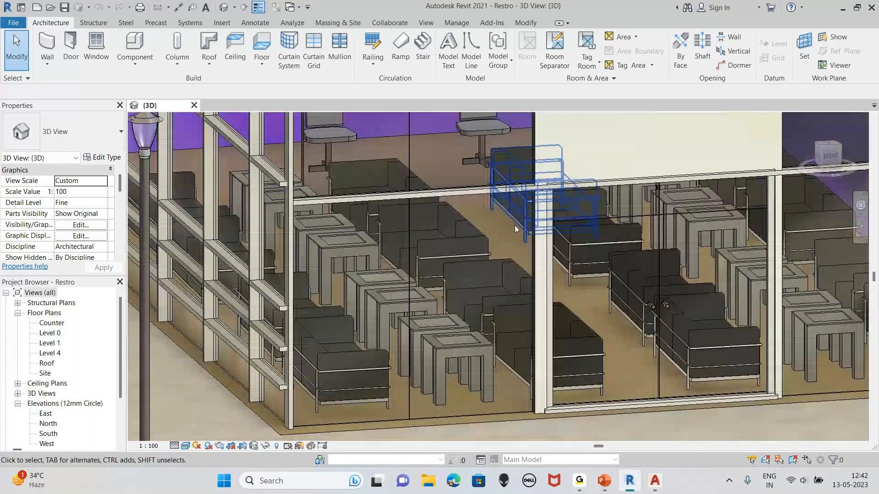
Examine the sofas and tables behind the storefront glazing and return to the building's corner view.
{"action": "scroll", "coordinate": [549, 231], "scroll_direction": "up", "scroll_amount": 2}
{"action": "scroll", "coordinate": [368, 316], "scroll_direction": "up", "scroll_amount": 3}
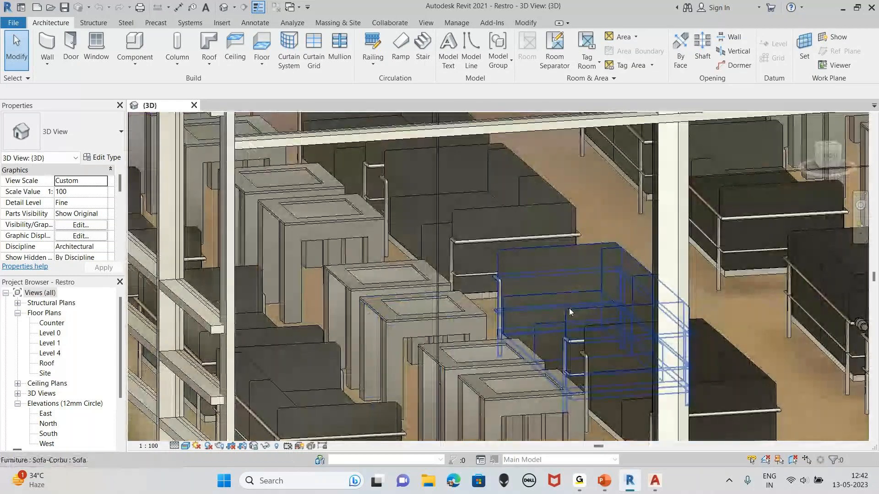
{"action": "middle_click_drag", "start_coordinate": [567, 300], "coordinate": [575, 493]}
{"action": "key", "text": "shift+w"}
{"action": "middle_click_drag", "start_coordinate": [621, 218], "coordinate": [546, 282]}
{"action": "scroll", "coordinate": [546, 282], "scroll_direction": "down", "scroll_amount": 3}
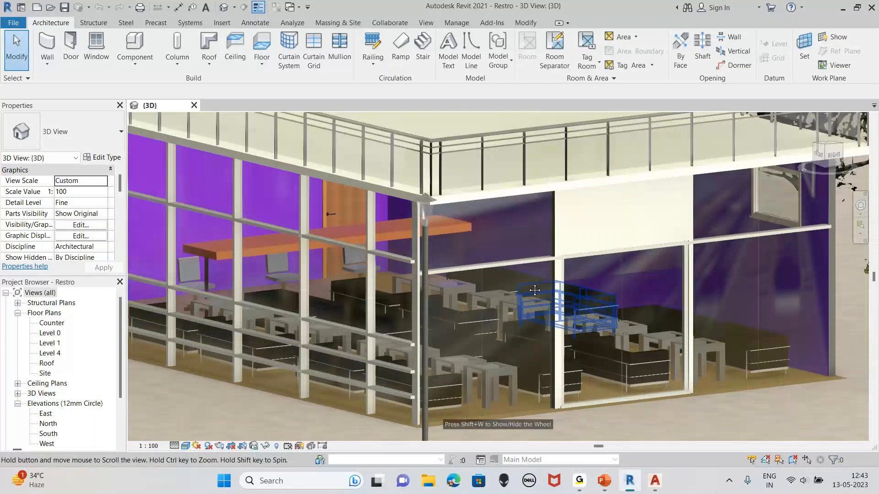
Examine the Restro building from its glazed corner and from above, together with the surrounding trees, lamp posts and ground.
{"action": "scroll", "coordinate": [534, 290], "scroll_direction": "down", "scroll_amount": 3}
{"action": "scroll", "coordinate": [512, 293], "scroll_direction": "up", "scroll_amount": 2}
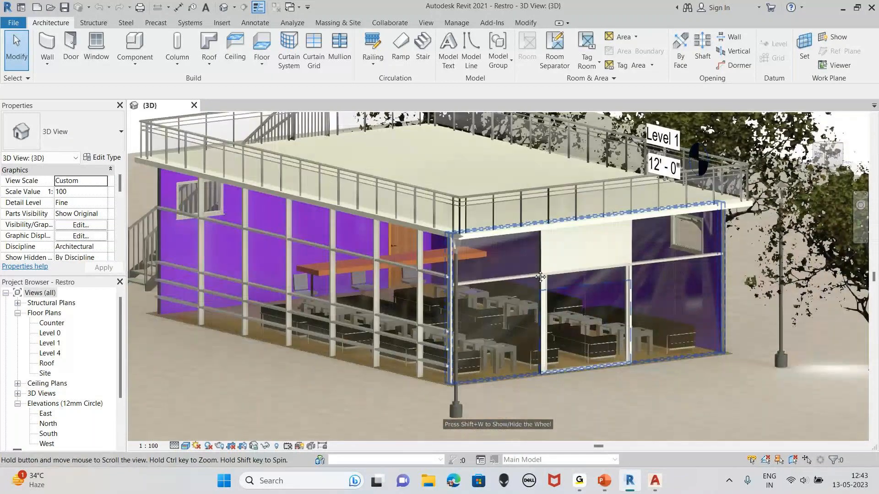
{"action": "middle_click_drag", "start_coordinate": [540, 276], "coordinate": [498, 180], "text": "shift"}
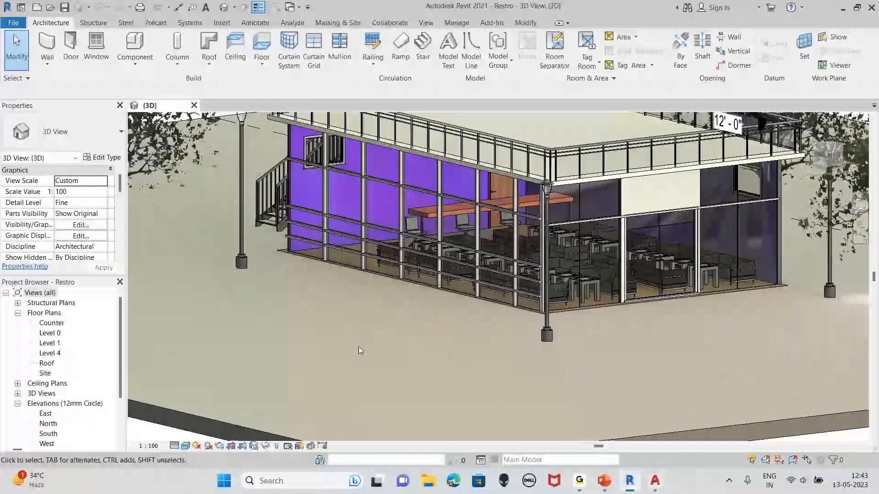
{"action": "scroll", "coordinate": [358, 350], "scroll_direction": "down", "scroll_amount": 4}
{"action": "middle_click_drag", "start_coordinate": [534, 360], "coordinate": [527, 353]}
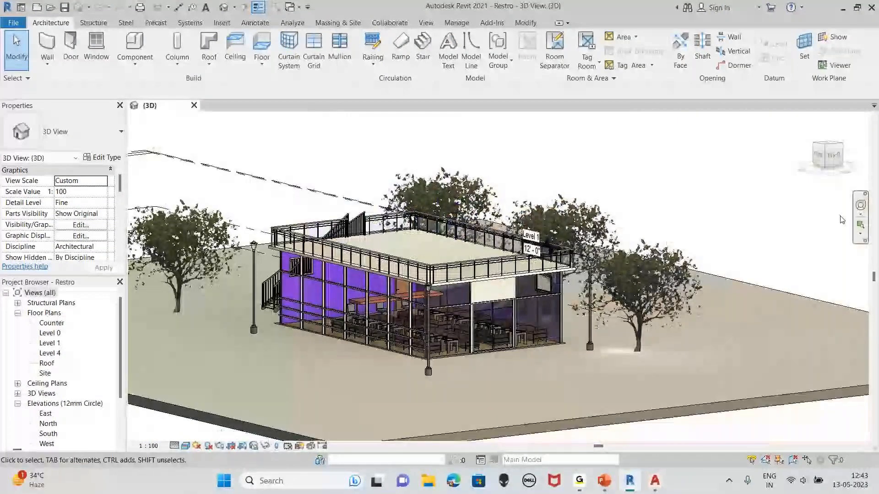
{"action": "middle_click_drag", "start_coordinate": [731, 236], "coordinate": [702, 283], "text": "shift"}
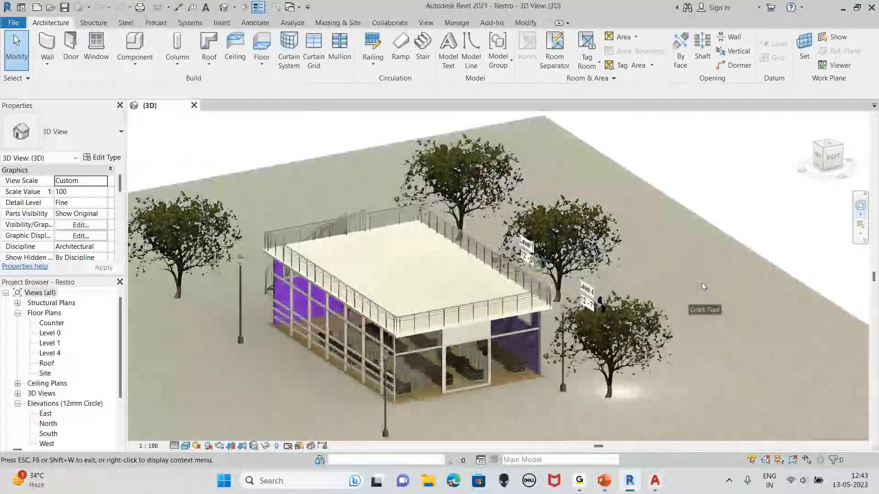
{"action": "scroll", "coordinate": [515, 374], "scroll_direction": "up", "scroll_amount": 1}
{"action": "middle_click_drag", "start_coordinate": [514, 374], "coordinate": [588, 311]}
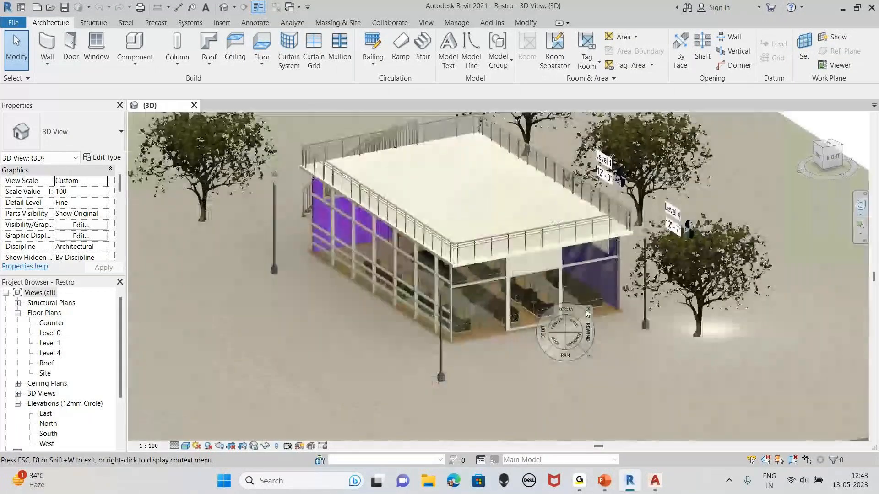
{"action": "left_click", "coordinate": [589, 310]}
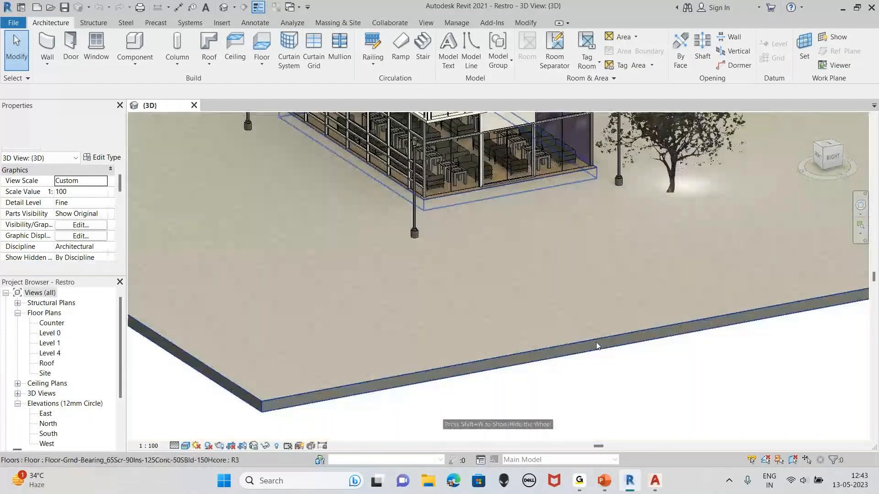
Select the large ground slab around the building to check its floor type, clear the selection and review the site.
{"action": "left_click", "coordinate": [596, 344]}
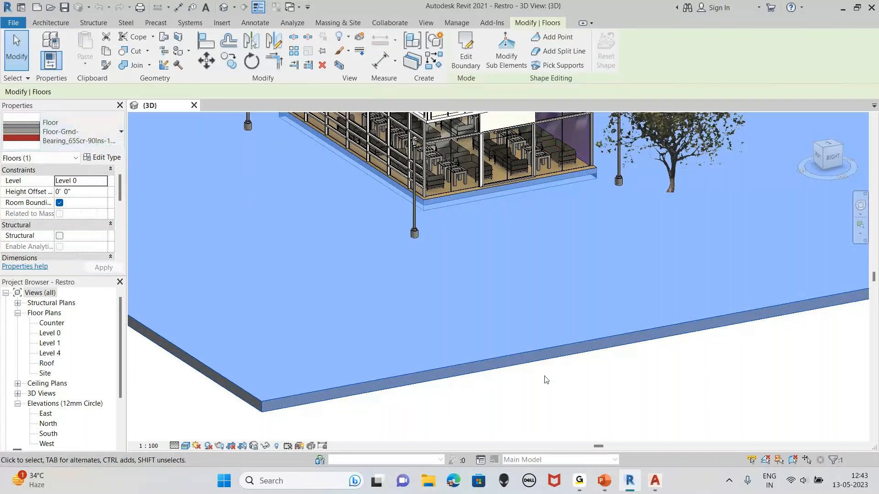
{"action": "left_click", "coordinate": [494, 382]}
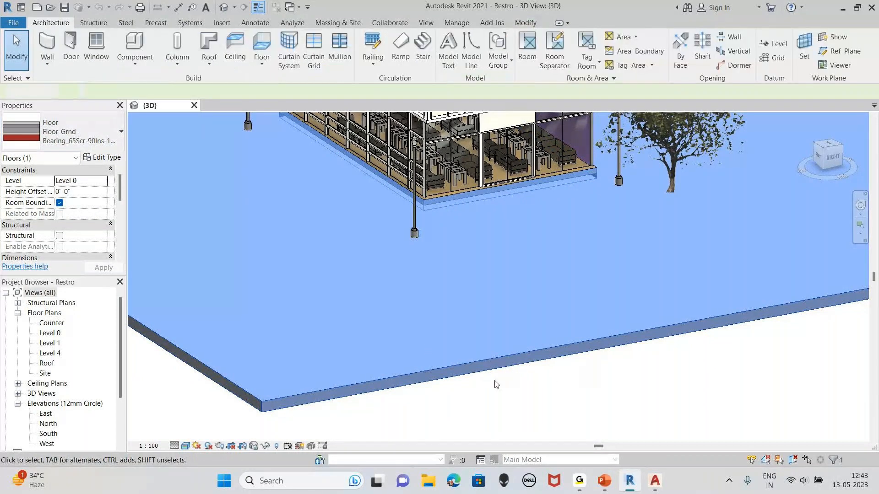
{"action": "middle_click_drag", "start_coordinate": [451, 264], "coordinate": [517, 356]}
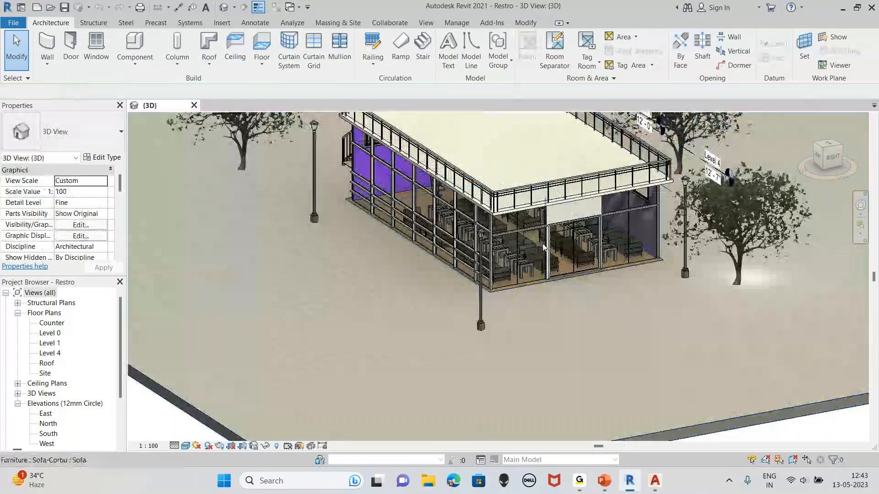
{"action": "middle_click_drag", "start_coordinate": [537, 234], "coordinate": [498, 326]}
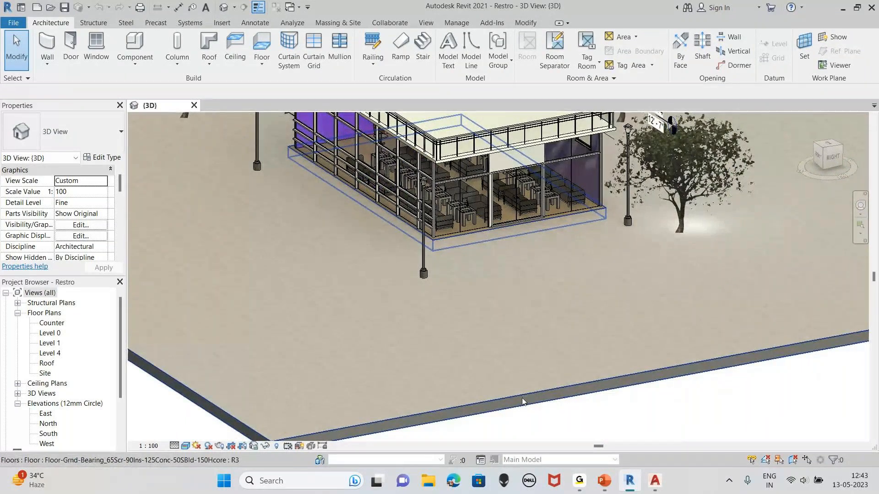
{"action": "scroll", "coordinate": [513, 366], "scroll_direction": "down", "scroll_amount": 2}
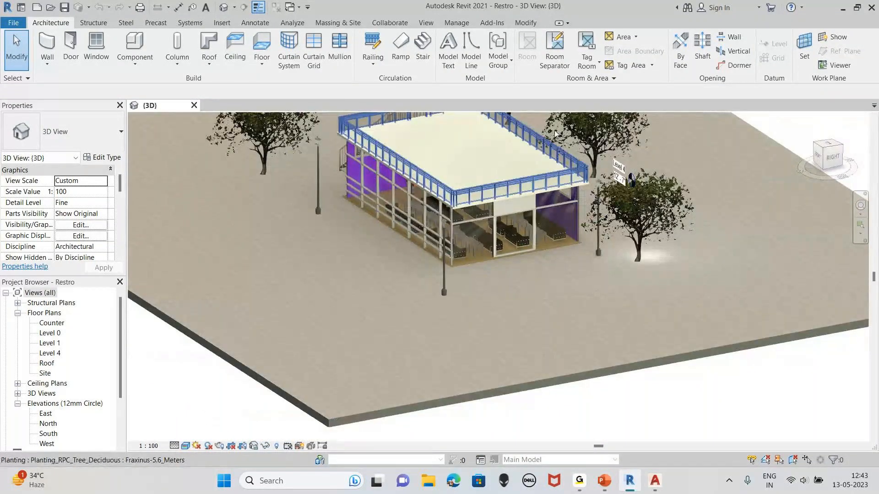
{"action": "middle_click_drag", "start_coordinate": [481, 263], "coordinate": [411, 375]}
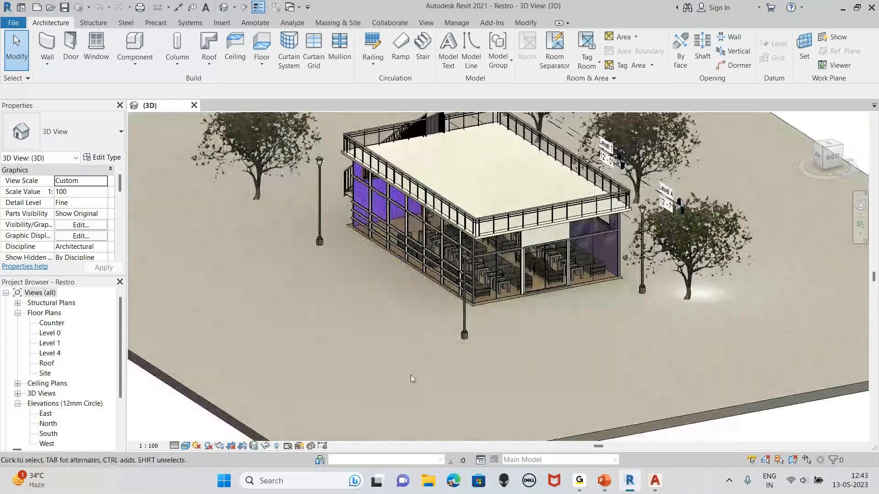
{"action": "scroll", "coordinate": [410, 375], "scroll_direction": "up", "scroll_amount": 2}
{"action": "middle_click_drag", "start_coordinate": [464, 245], "coordinate": [247, 278]}
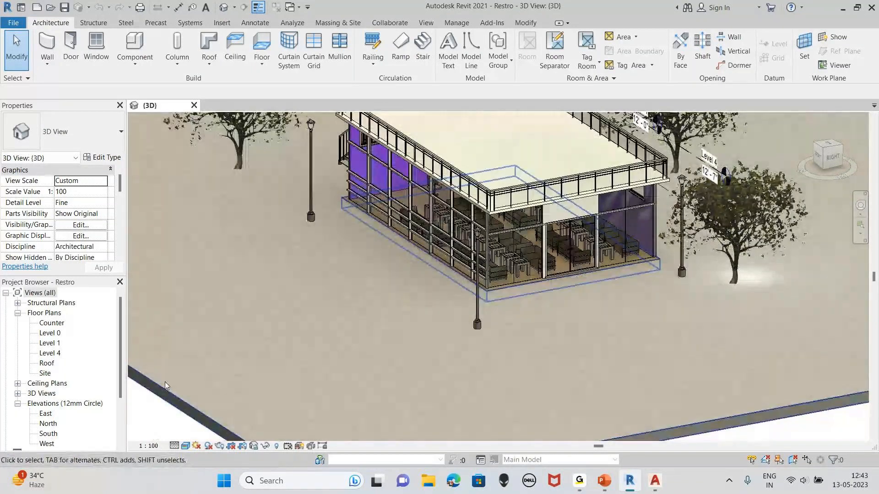
Select the ground slab, inspect the layer assembly of its floor type and cancel without making changes.
{"action": "left_click", "coordinate": [161, 394]}
{"action": "middle_click_drag", "start_coordinate": [458, 178], "coordinate": [421, 232]}
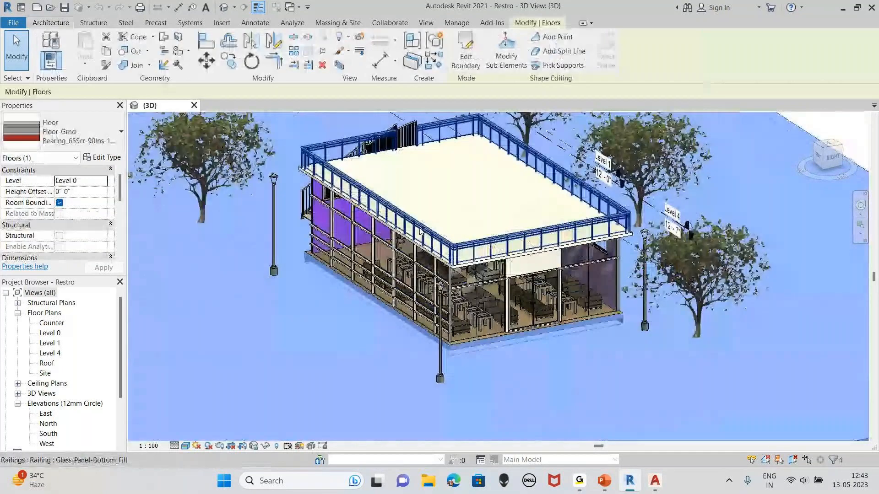
{"action": "left_click", "coordinate": [104, 157]}
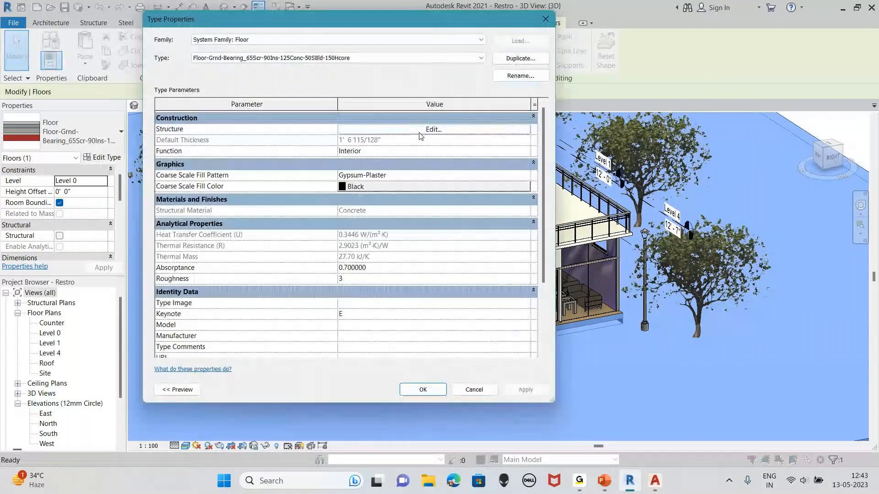
{"action": "left_click", "coordinate": [420, 133]}
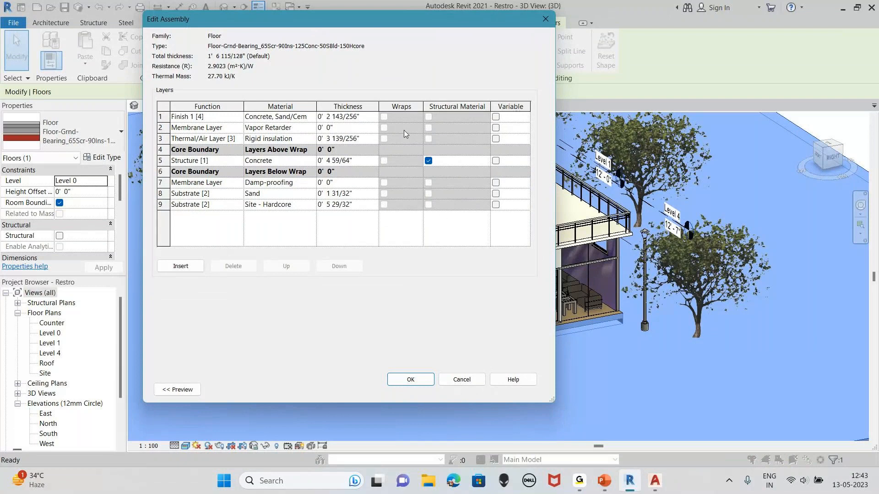
{"action": "left_click", "coordinate": [462, 380]}
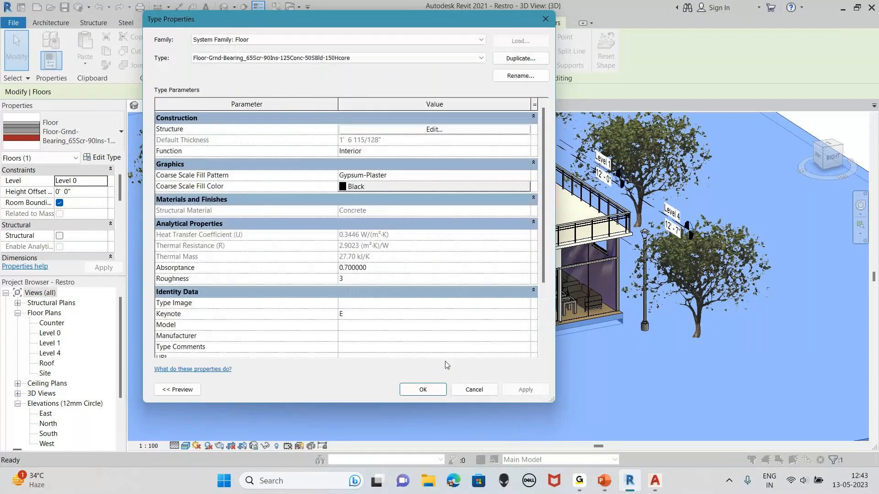
{"action": "left_click", "coordinate": [474, 390]}
Change the ground slab's type to Floor_Timber_22Cbd-225Joist 2 and open the material of its Finish 2 layer for editing.
{"action": "left_click", "coordinate": [73, 133]}
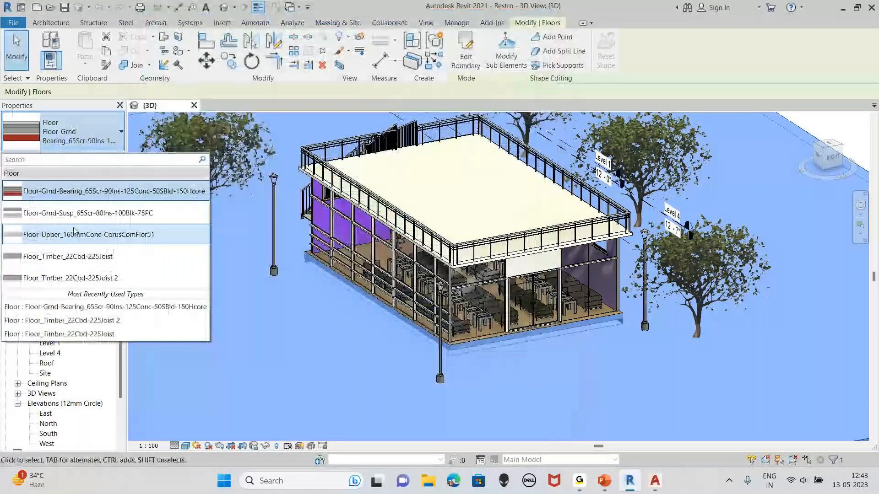
{"action": "left_click", "coordinate": [73, 278]}
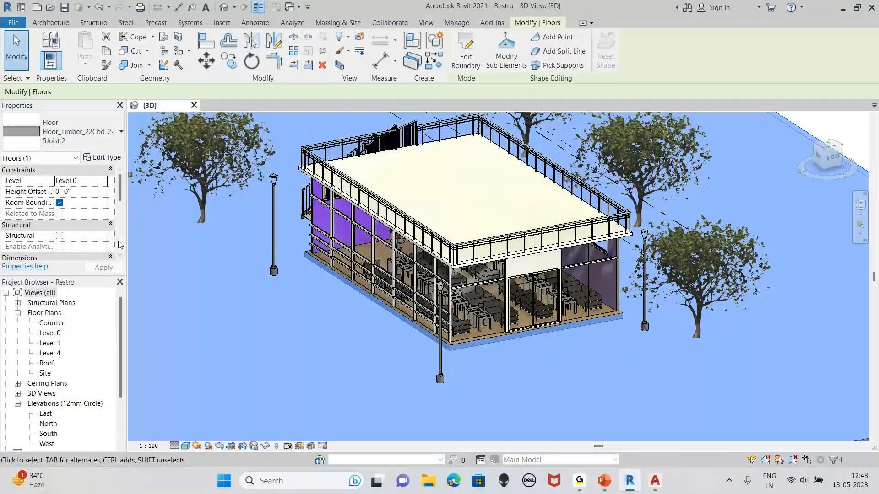
{"action": "left_click", "coordinate": [102, 157]}
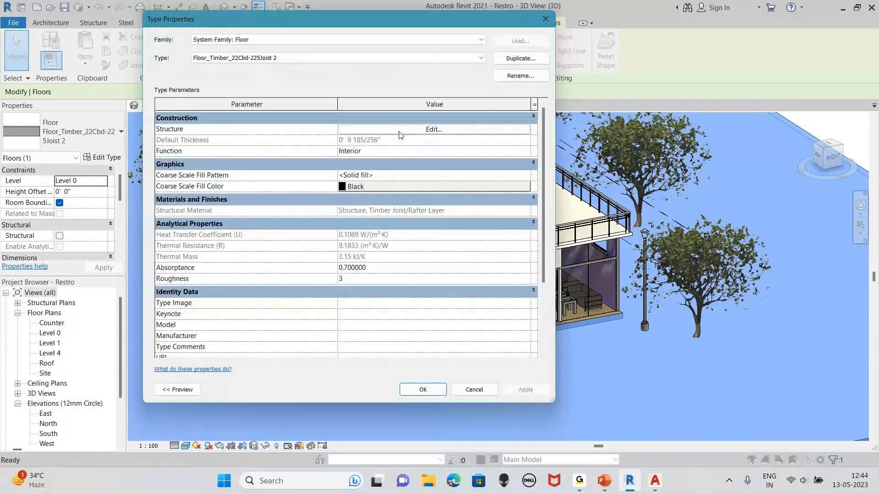
{"action": "left_click", "coordinate": [430, 129]}
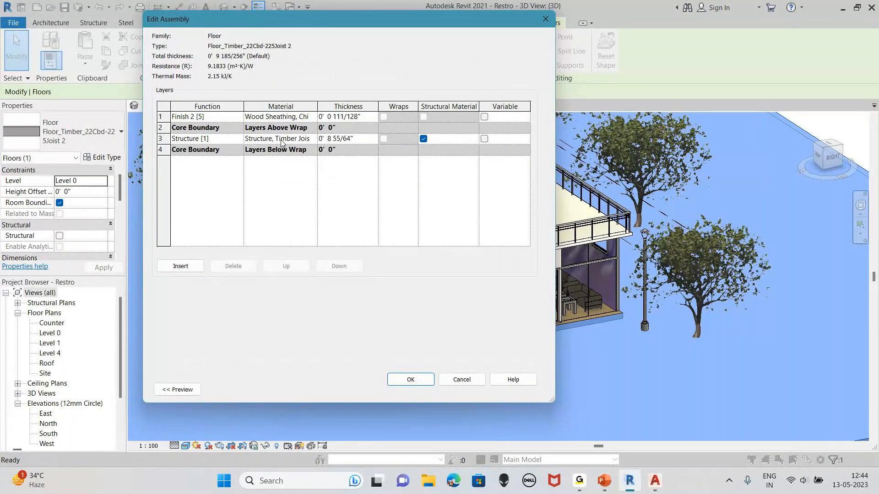
{"action": "left_click", "coordinate": [280, 117]}
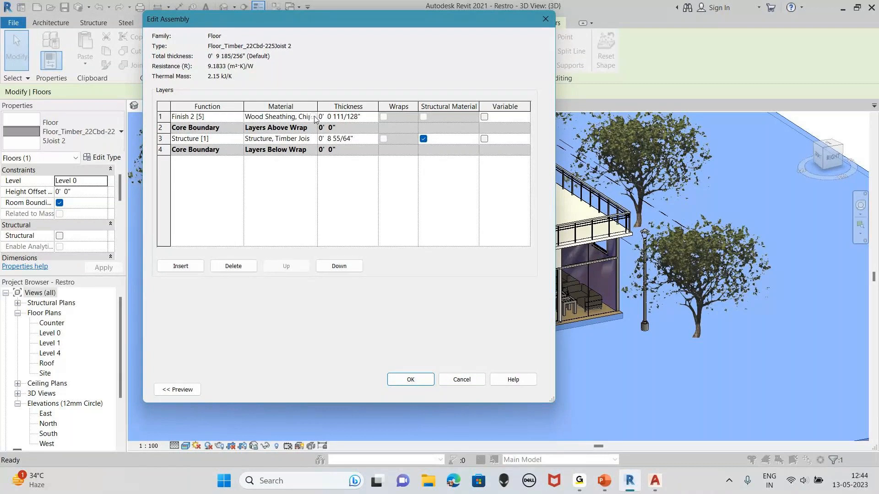
{"action": "left_click", "coordinate": [314, 118]}
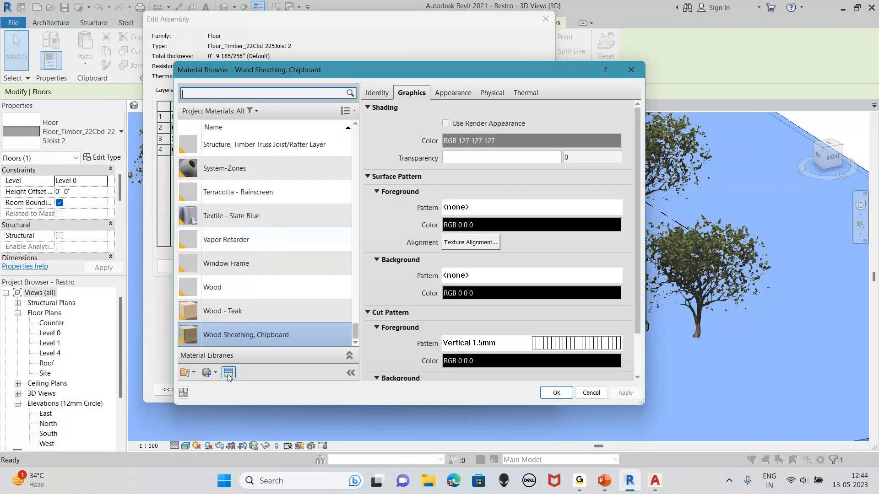
Search the project materials for "grass".
{"action": "left_click_drag", "start_coordinate": [353, 331], "coordinate": [356, 128]}
{"action": "left_click", "coordinate": [235, 95]}
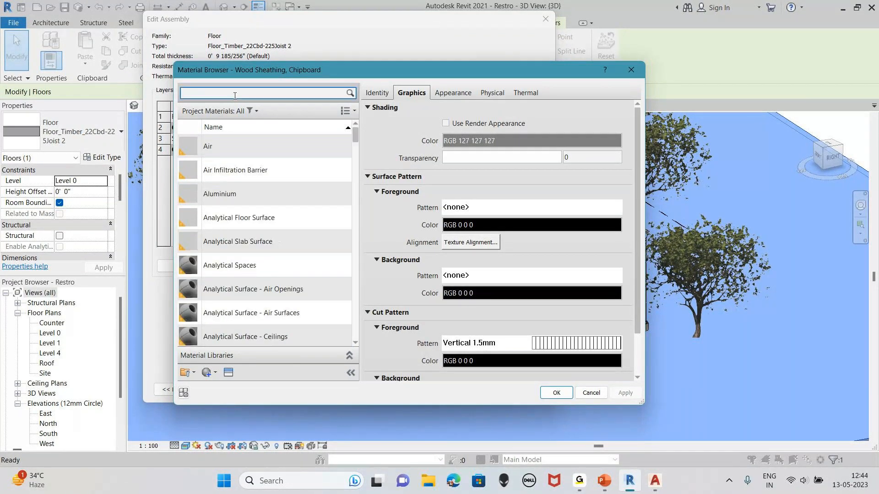
{"action": "type", "text": "grass"}
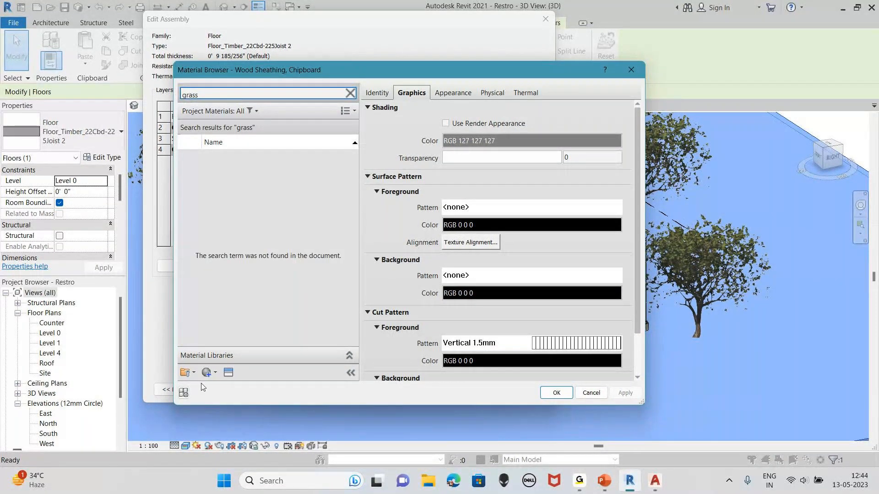
Search the appearance assets for "grass" and replace the Wood Sheathing, Chipboard material's appearance with Grass - Dark Rye.
{"action": "left_click", "coordinate": [228, 373]}
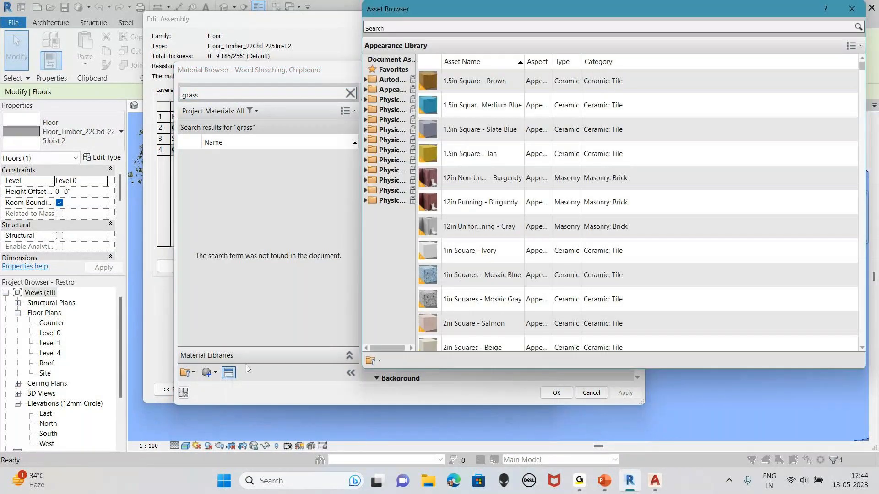
{"action": "left_click_drag", "start_coordinate": [609, 22], "coordinate": [611, 41]}
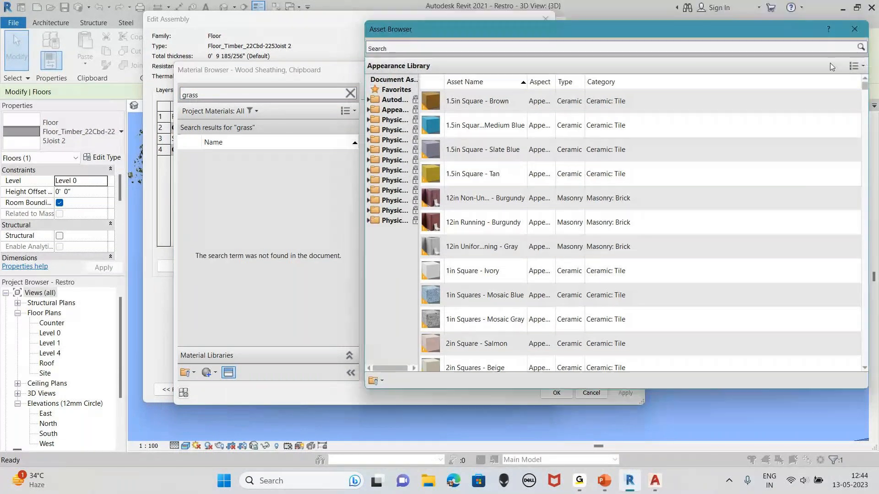
{"action": "scroll", "coordinate": [869, 103], "scroll_direction": "down", "scroll_amount": 5}
{"action": "left_click_drag", "start_coordinate": [869, 104], "coordinate": [870, 135]}
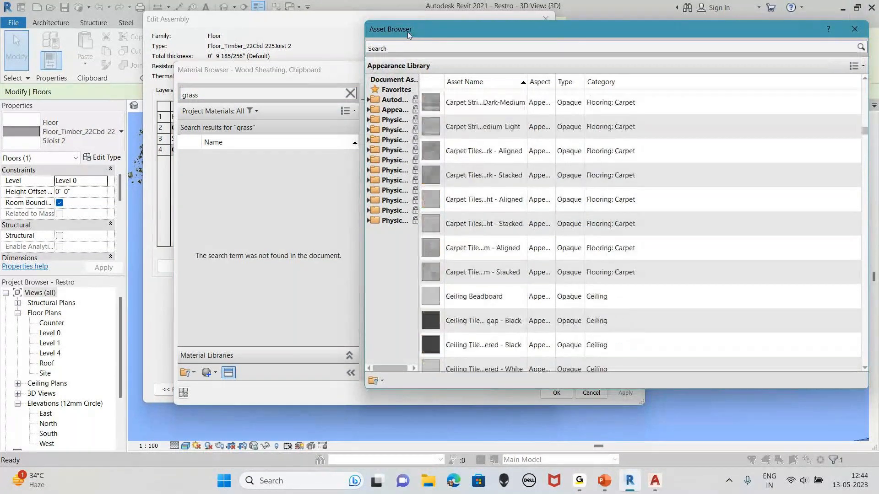
{"action": "left_click", "coordinate": [401, 50]}
{"action": "type", "text": "grass"}
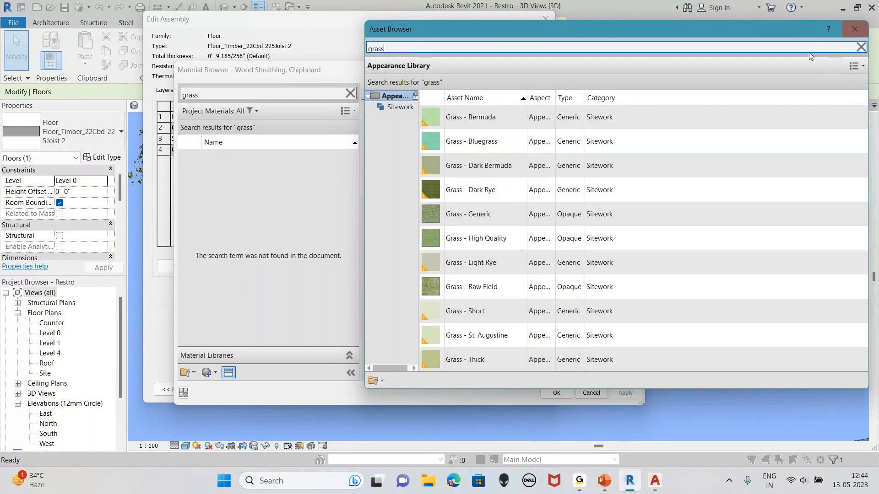
{"action": "left_click", "coordinate": [854, 189]}
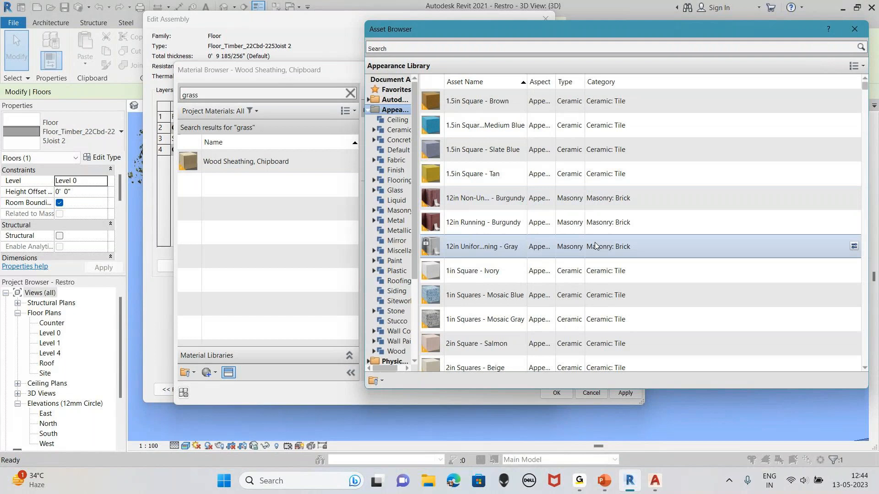
{"action": "key", "text": "Escape"}
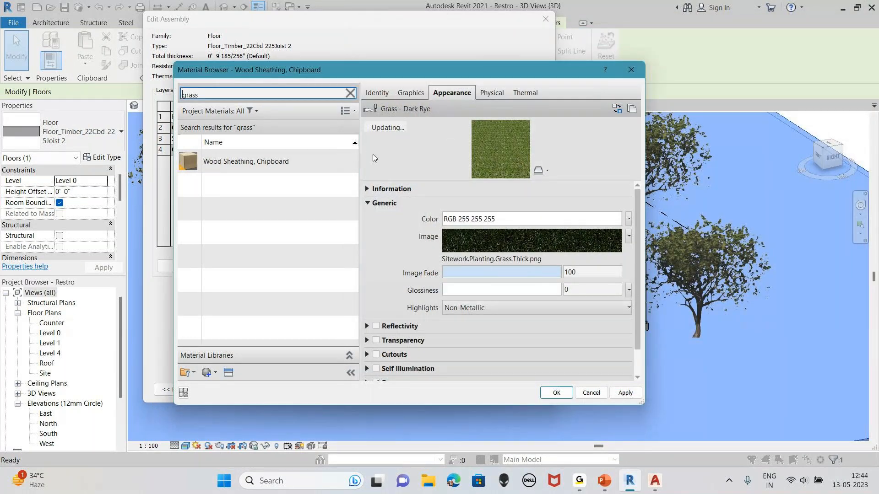
Rename the Wood Sheathing, Chipboard material as "grass" and accept it in the floor type's layer assembly.
{"action": "left_click", "coordinate": [376, 93]}
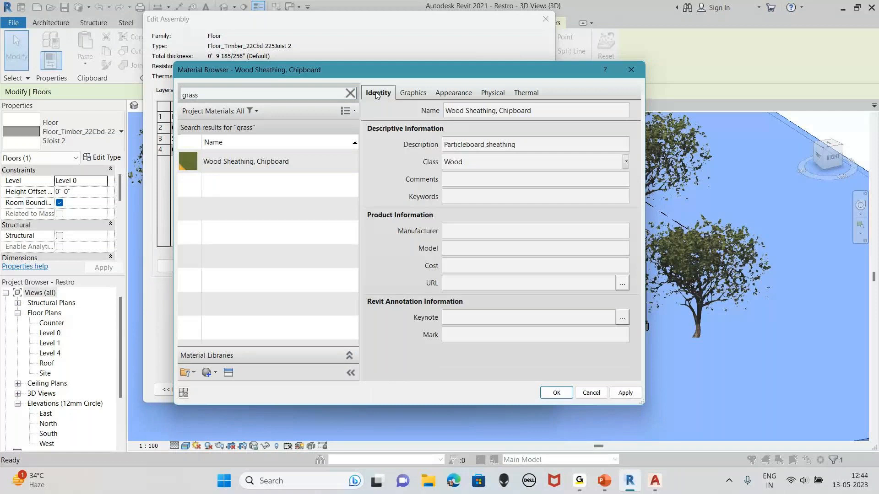
{"action": "left_click_drag", "start_coordinate": [444, 111], "coordinate": [541, 112]}
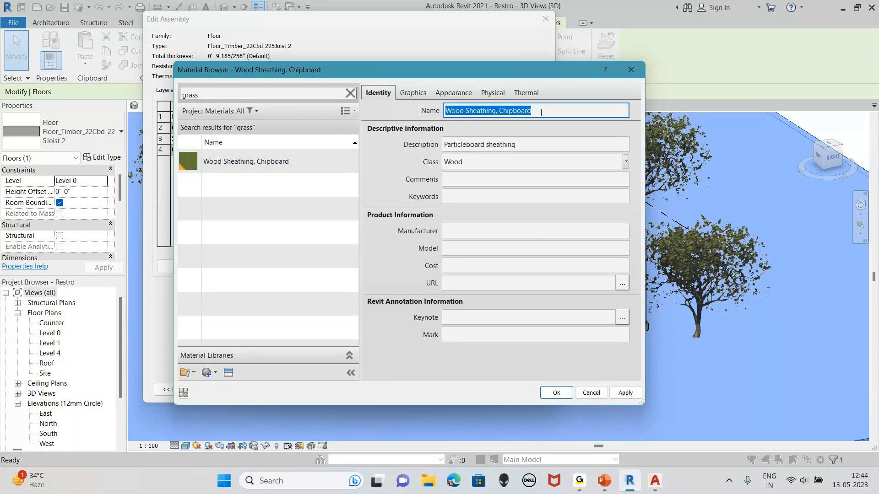
{"action": "type", "text": "grass"}
{"action": "left_click", "coordinate": [553, 396]}
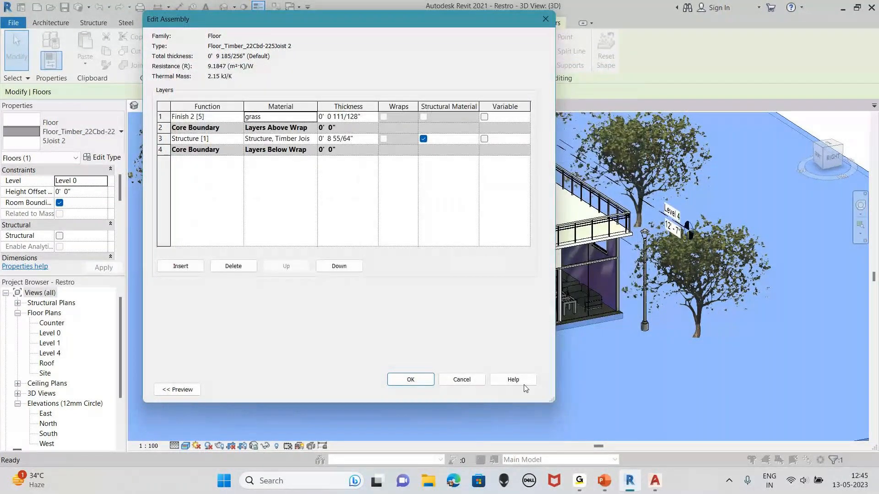
{"action": "left_click", "coordinate": [424, 381]}
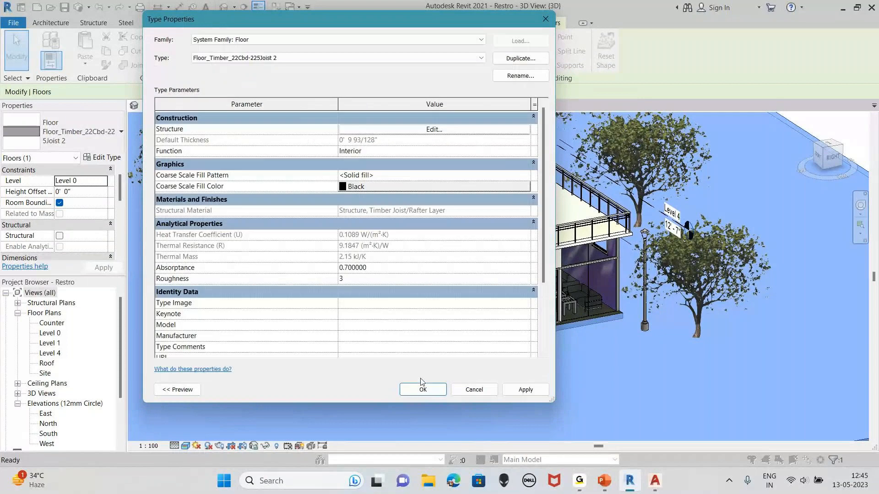
Apply the edited type properties to the ground slab and examine its grass finish up close and around the building.
{"action": "left_click", "coordinate": [428, 391]}
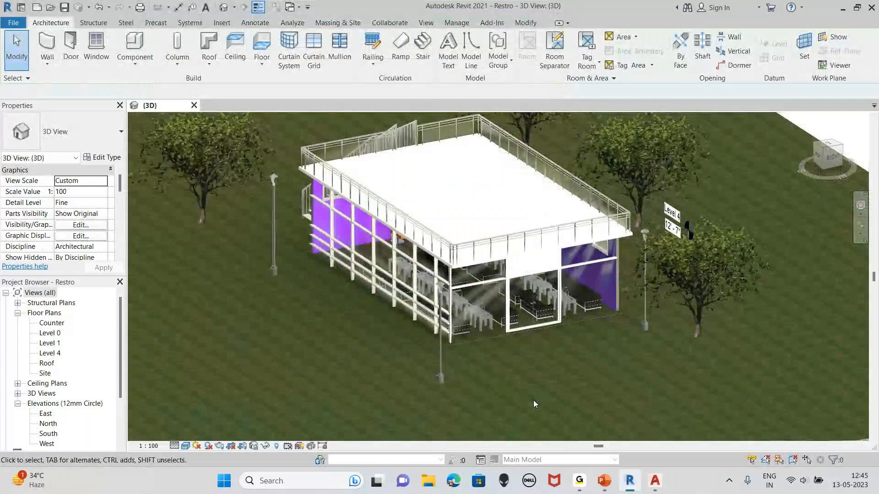
{"action": "middle_click_drag", "start_coordinate": [540, 397], "coordinate": [540, 372]}
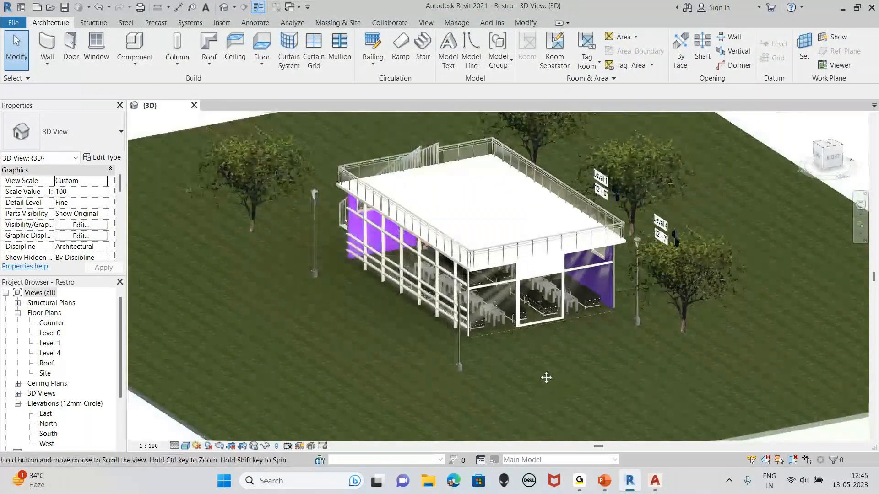
{"action": "scroll", "coordinate": [539, 370], "scroll_direction": "up", "scroll_amount": 2}
{"action": "scroll", "coordinate": [497, 340], "scroll_direction": "up", "scroll_amount": 1}
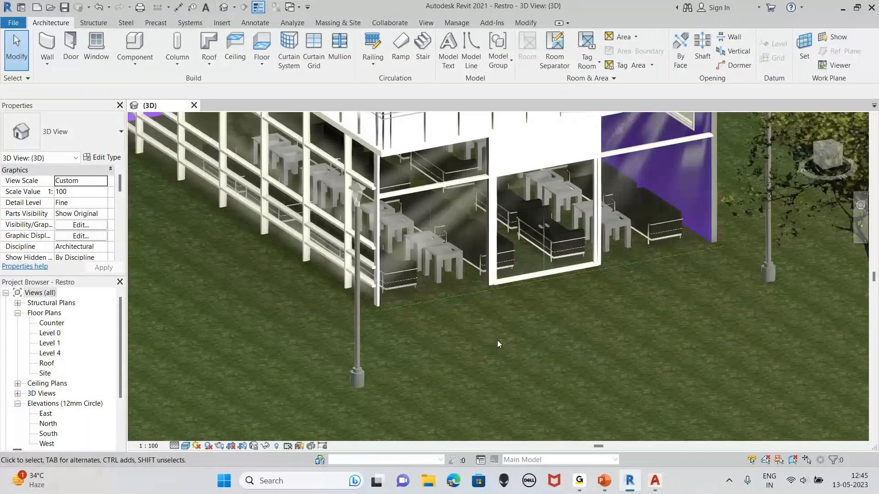
{"action": "scroll", "coordinate": [457, 310], "scroll_direction": "up", "scroll_amount": 2}
{"action": "scroll", "coordinate": [417, 243], "scroll_direction": "up", "scroll_amount": 2}
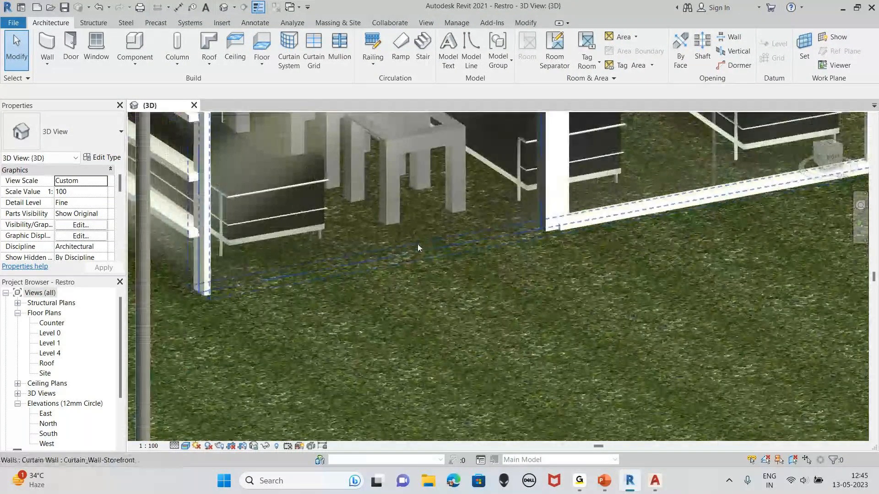
{"action": "scroll", "coordinate": [408, 233], "scroll_direction": "up", "scroll_amount": 1}
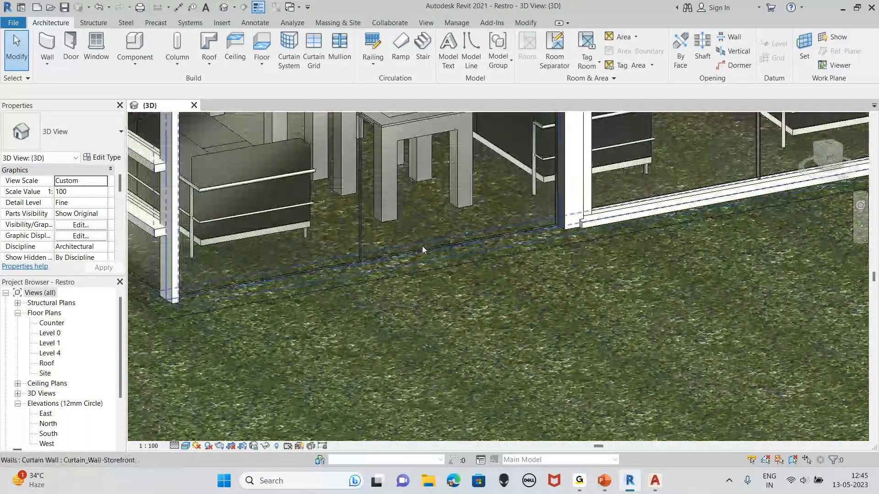
{"action": "scroll", "coordinate": [422, 247], "scroll_direction": "down", "scroll_amount": 1}
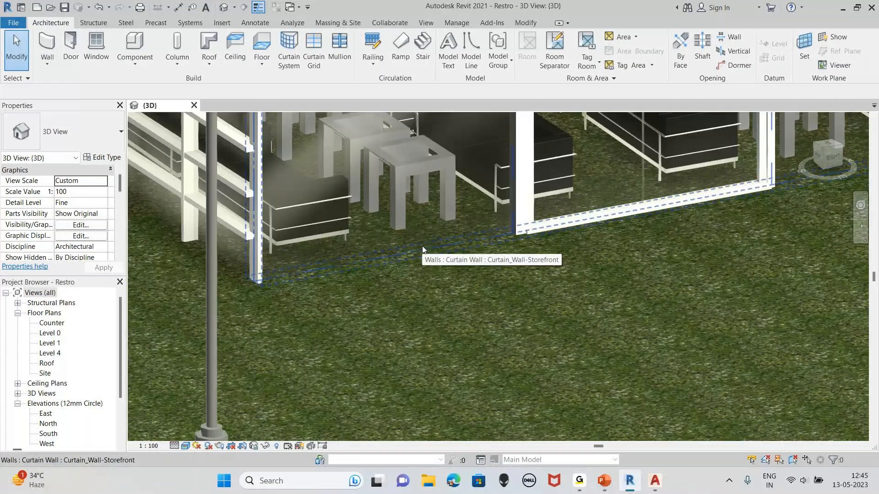
{"action": "scroll", "coordinate": [422, 247], "scroll_direction": "down", "scroll_amount": 5}
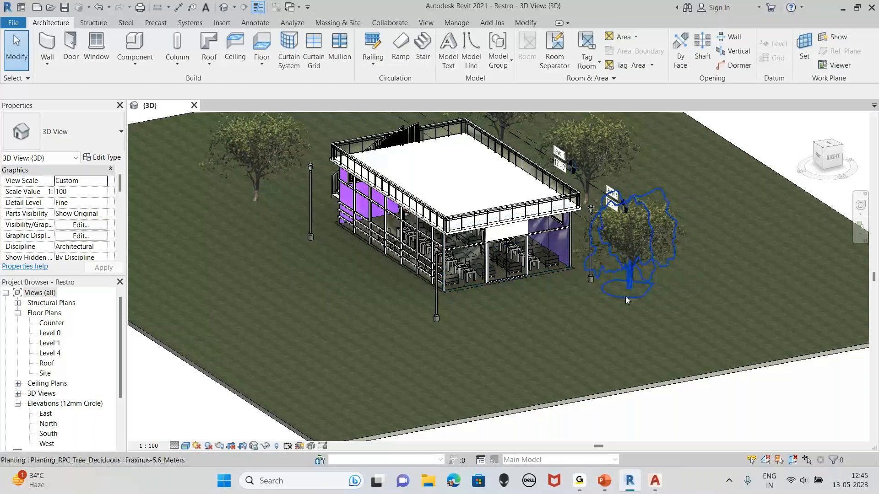
{"action": "left_click", "coordinate": [663, 387]}
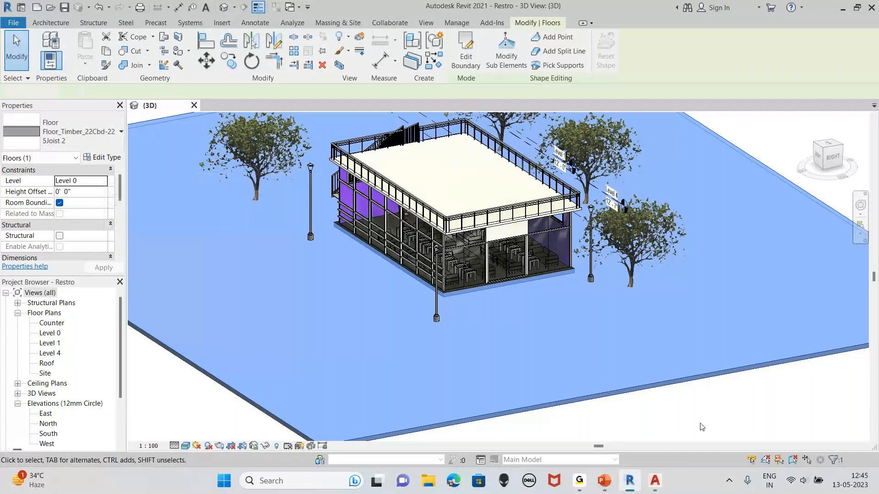
{"action": "key", "text": "Escape"}
Orbit the 3D view to a low angle on the building's glazed corner and examine the facade, furniture and street lights.
{"action": "scroll", "coordinate": [462, 284], "scroll_direction": "up", "scroll_amount": 3}
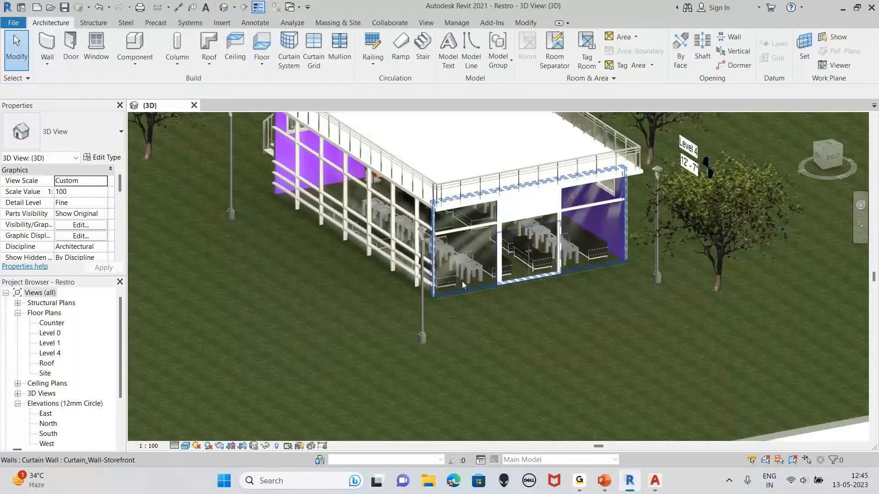
{"action": "middle_click_drag", "start_coordinate": [462, 281], "coordinate": [494, 361]}
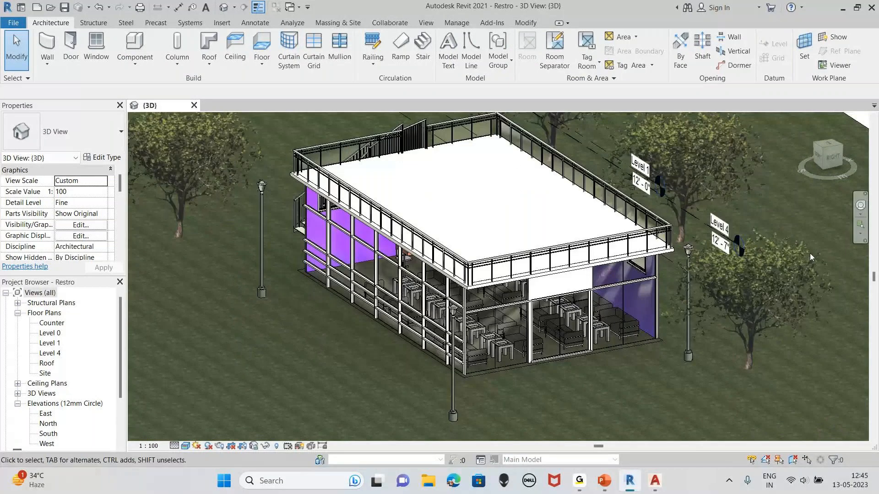
{"action": "left_click", "coordinate": [861, 205]}
{"action": "scroll", "coordinate": [677, 309], "scroll_direction": "down", "scroll_amount": 1}
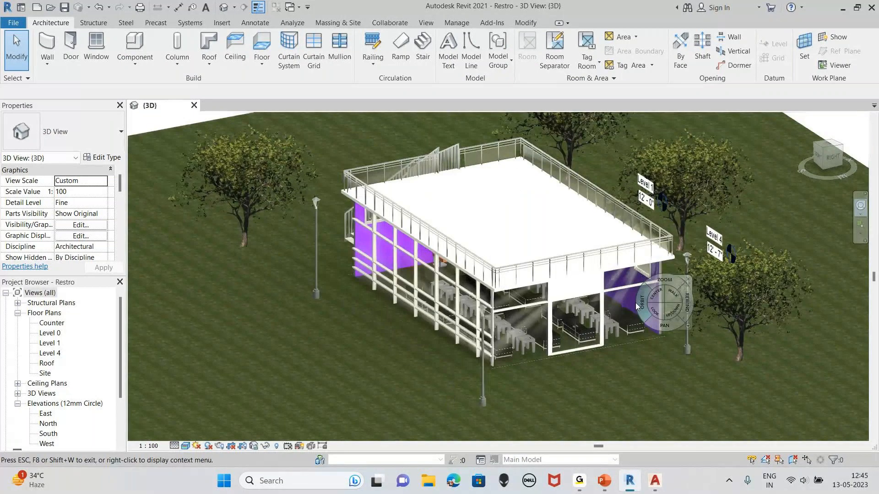
{"action": "left_click_drag", "start_coordinate": [636, 305], "coordinate": [616, 316]}
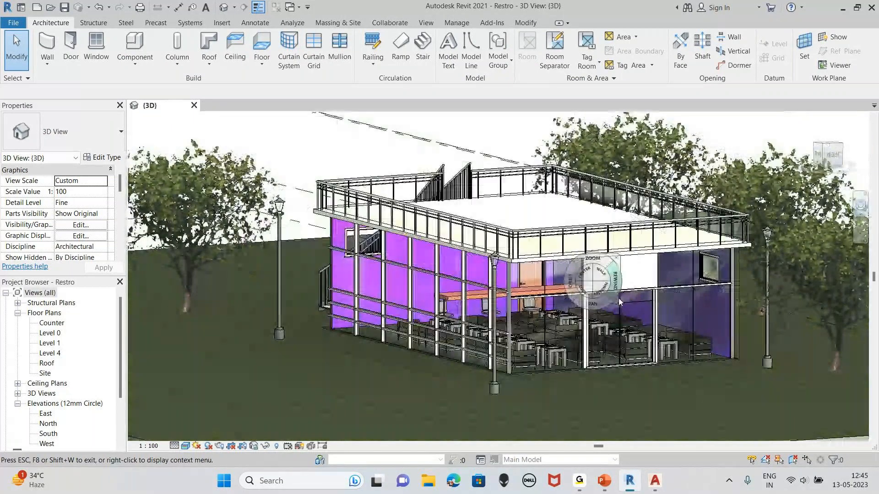
{"action": "left_click", "coordinate": [637, 259]}
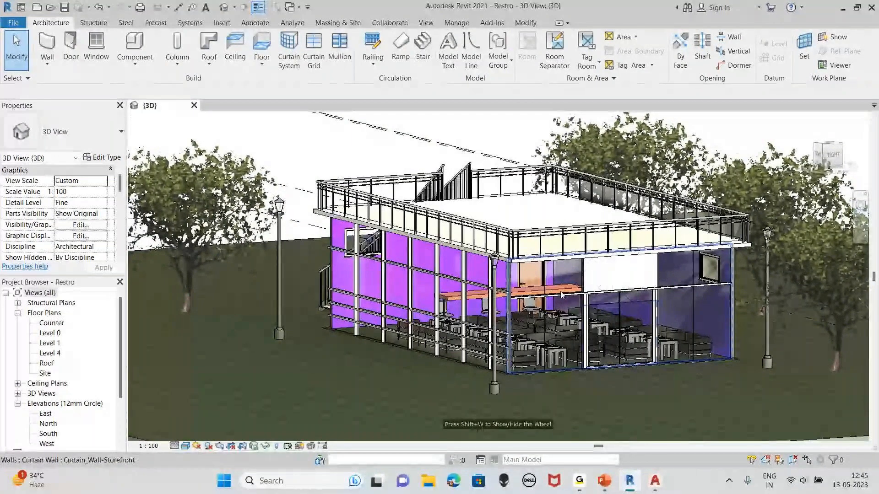
{"action": "middle_click_drag", "start_coordinate": [561, 294], "coordinate": [557, 285]}
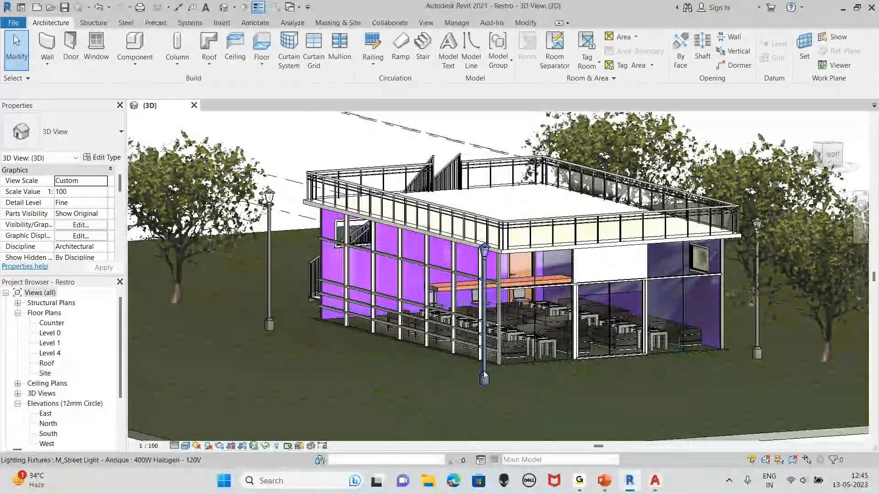
{"action": "middle_click_drag", "start_coordinate": [484, 378], "coordinate": [578, 313], "text": "shift"}
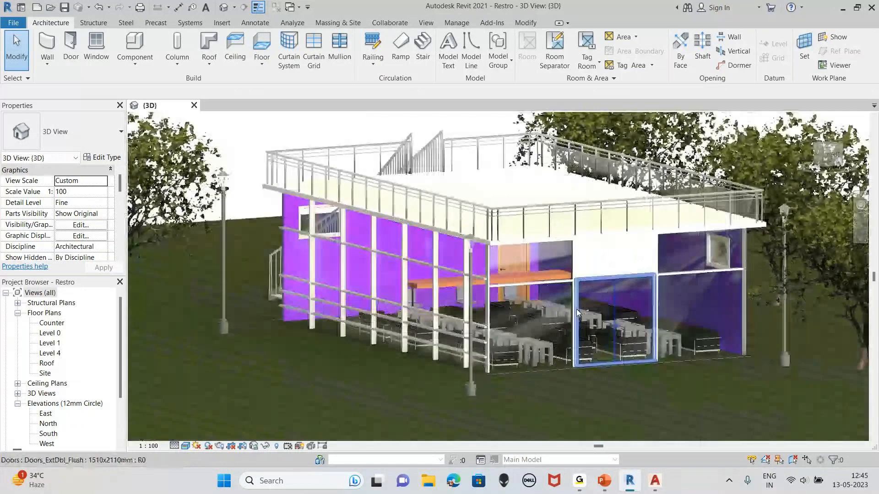
{"action": "scroll", "coordinate": [578, 313], "scroll_direction": "up", "scroll_amount": 2}
{"action": "scroll", "coordinate": [577, 313], "scroll_direction": "down", "scroll_amount": 3}
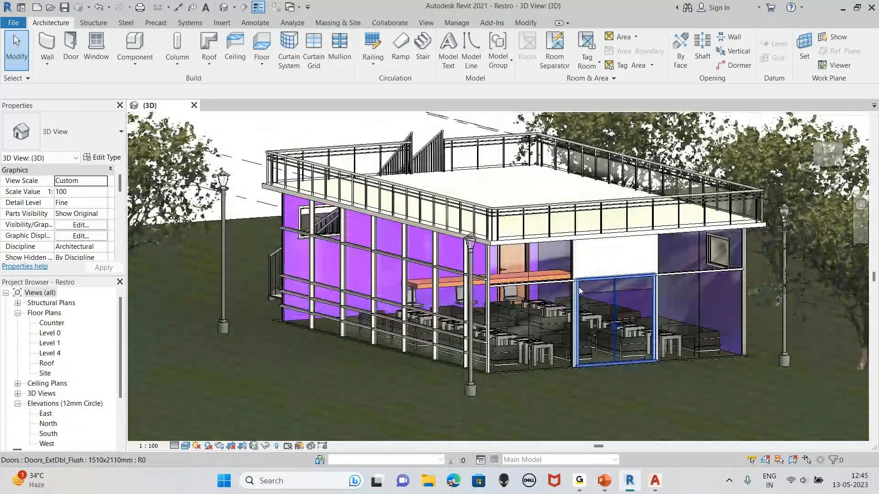
{"action": "middle_click_drag", "start_coordinate": [578, 287], "coordinate": [581, 297]}
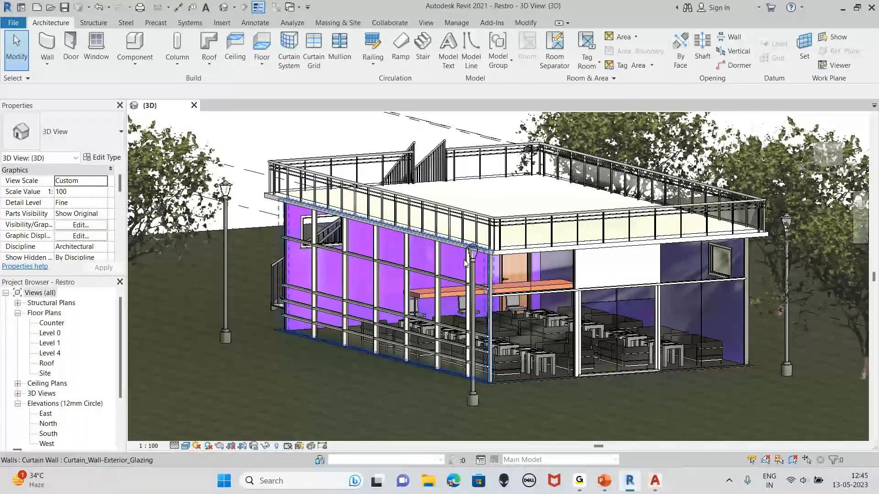
{"action": "mouse_move", "coordinate": [451, 196]}
{"action": "middle_mouse_down"}
{"action": "mouse_move", "coordinate": [419, 190]}
{"action": "mouse_move", "coordinate": [444, 185]}
{"action": "middle_mouse_up"}
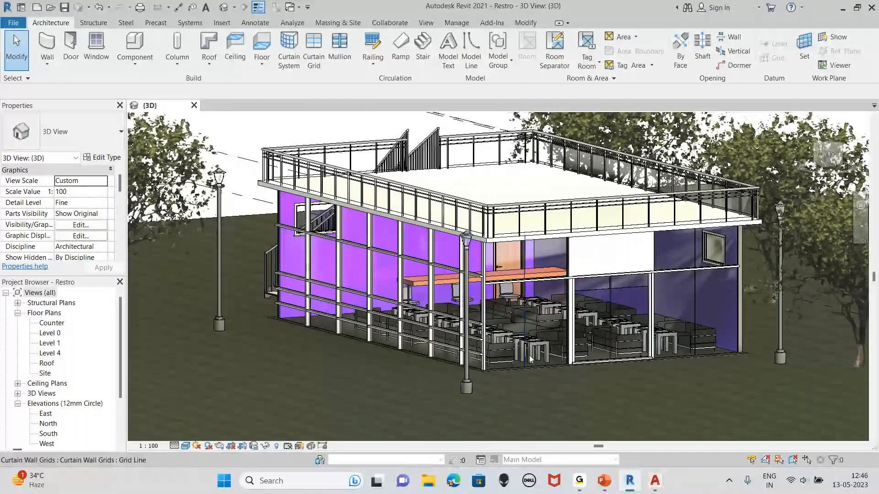
{"action": "middle_click_drag", "start_coordinate": [538, 258], "coordinate": [551, 298]}
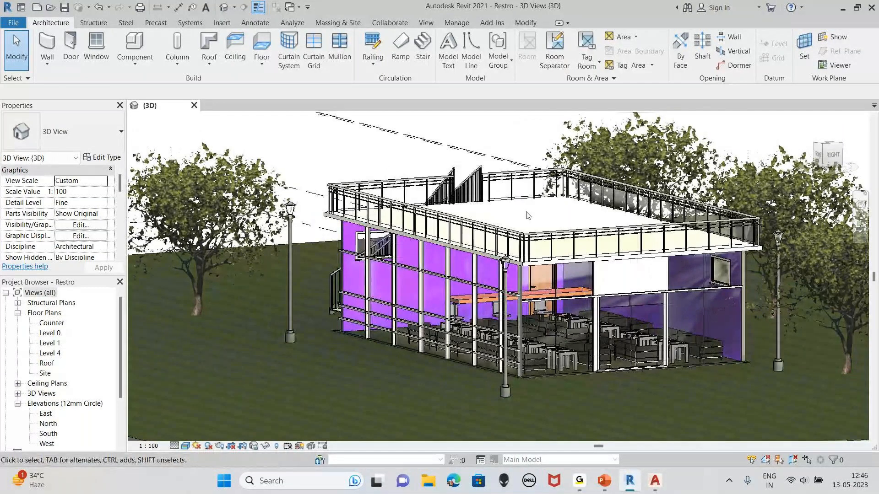
{"action": "middle_click_drag", "start_coordinate": [526, 215], "coordinate": [524, 218]}
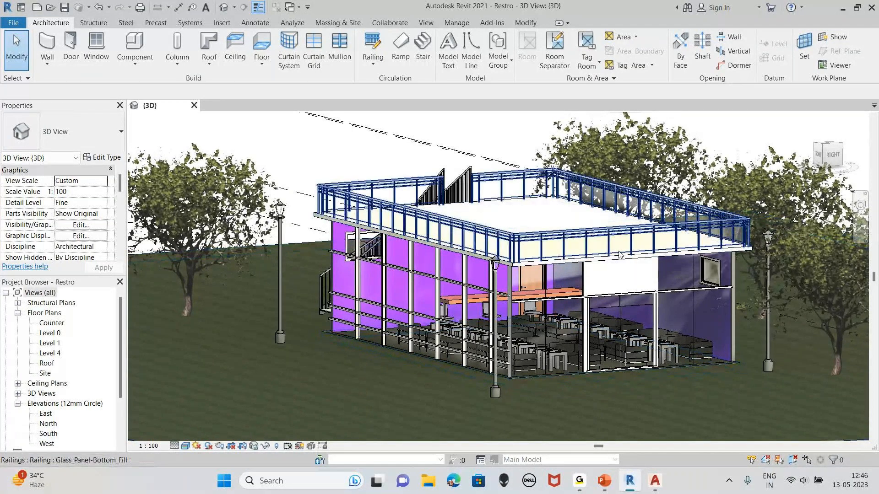
Open the rendering settings for the 3D view and set the render quality to Medium.
{"action": "left_click", "coordinate": [427, 23]}
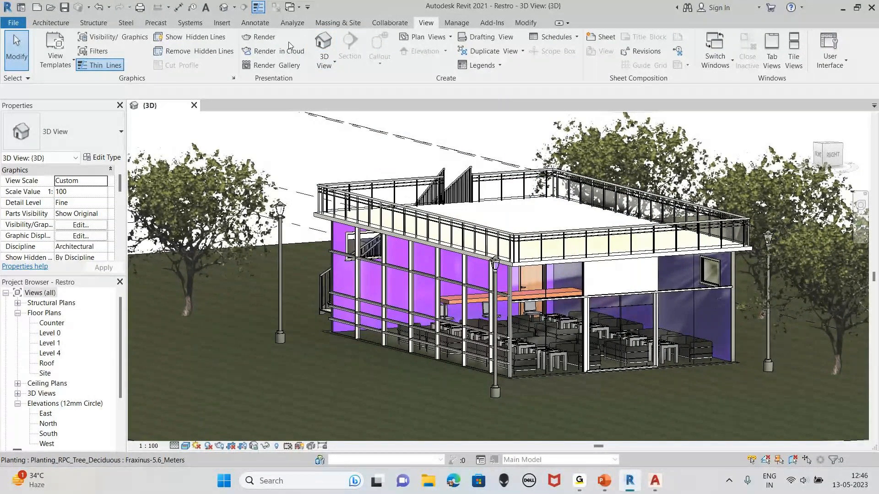
{"action": "left_click", "coordinate": [264, 39]}
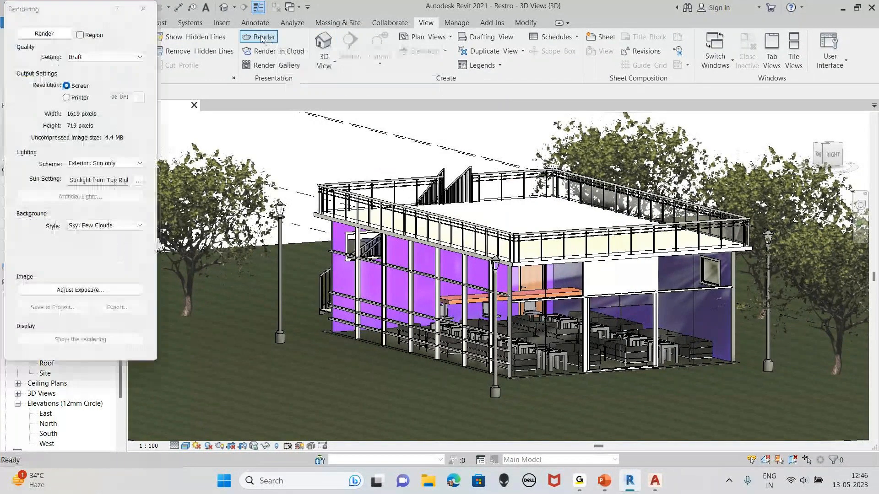
{"action": "left_click", "coordinate": [127, 58]}
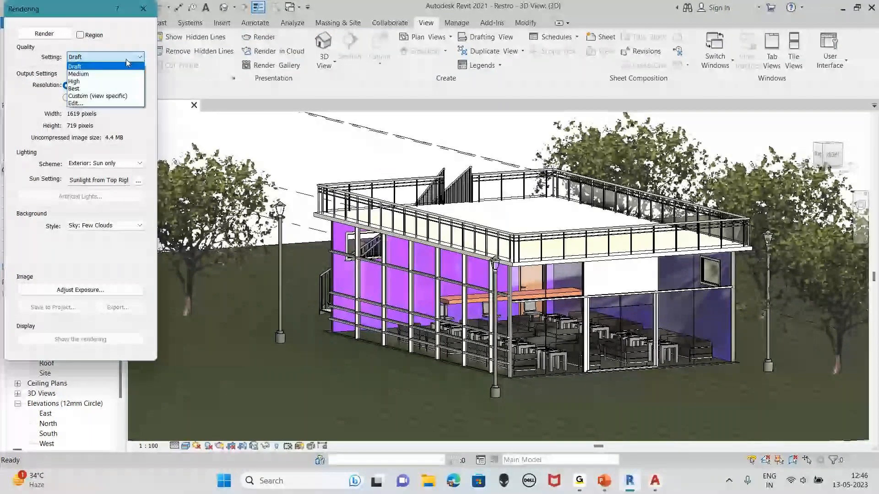
{"action": "left_click", "coordinate": [84, 74]}
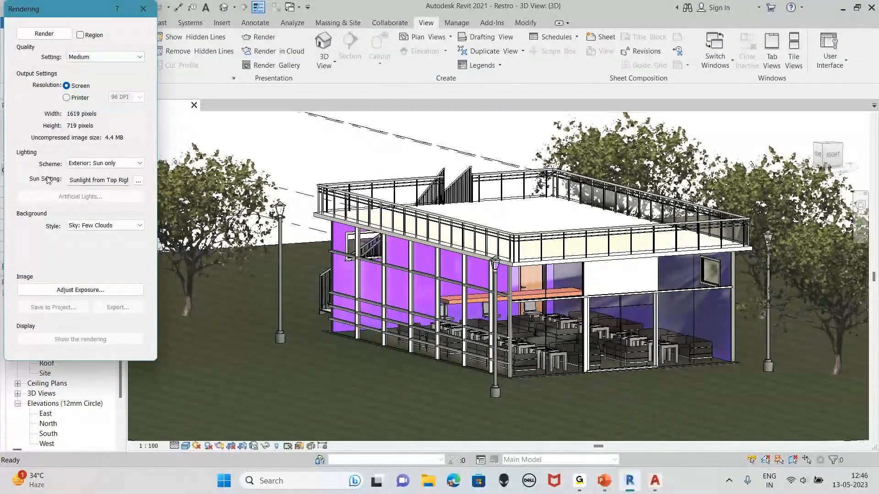
{"action": "left_click", "coordinate": [104, 57]}
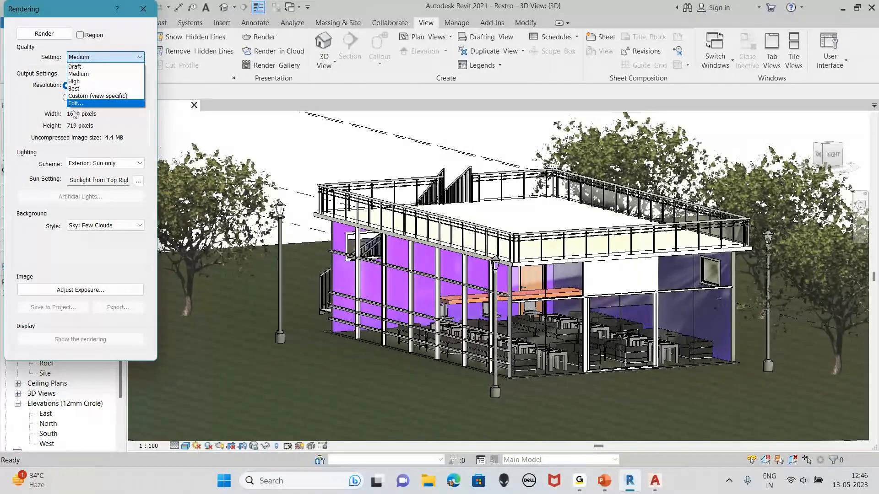
{"action": "left_click", "coordinate": [48, 119]}
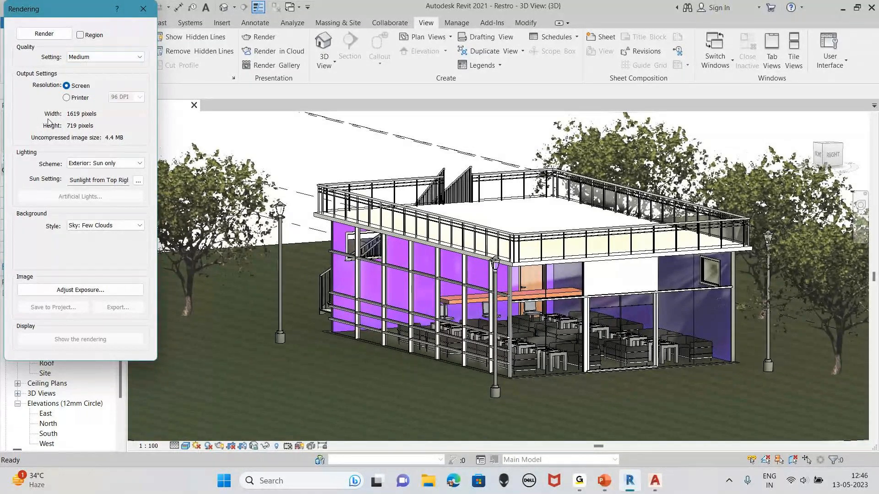
Try rendering the 3D view with the Exterior: Artificial only lighting scheme.
{"action": "left_click", "coordinate": [115, 163]}
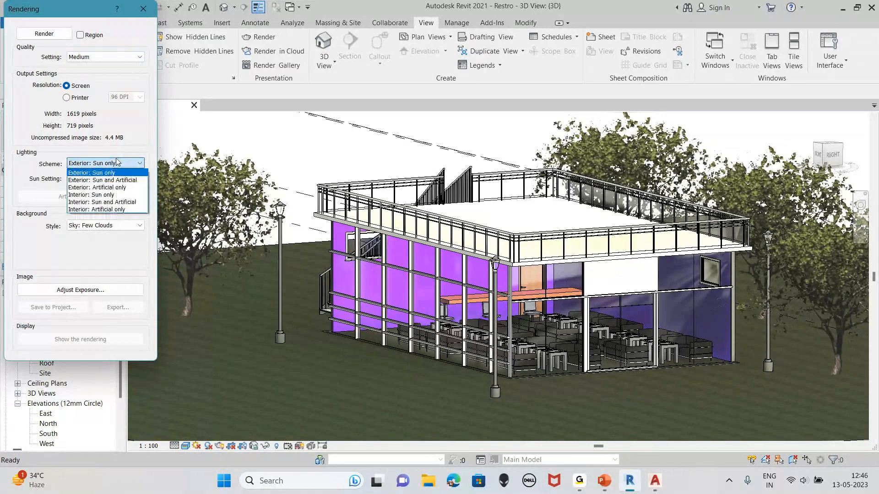
{"action": "left_click", "coordinate": [119, 187]}
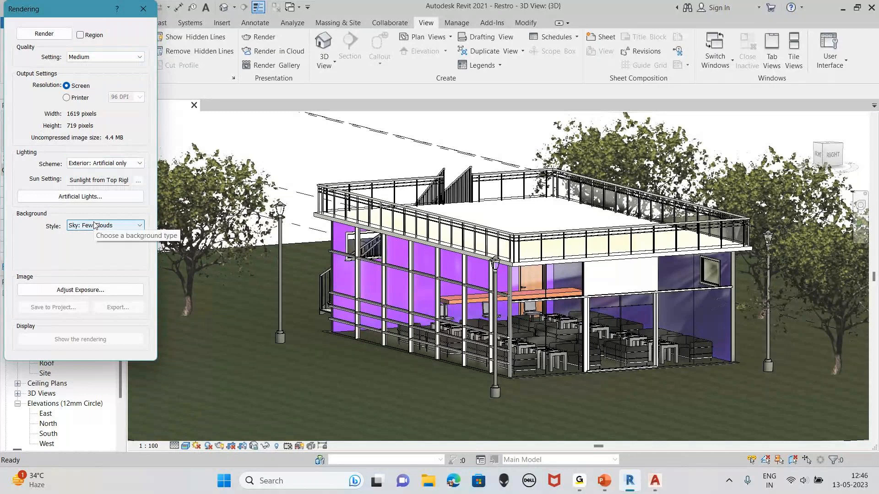
{"action": "left_click", "coordinate": [51, 36]}
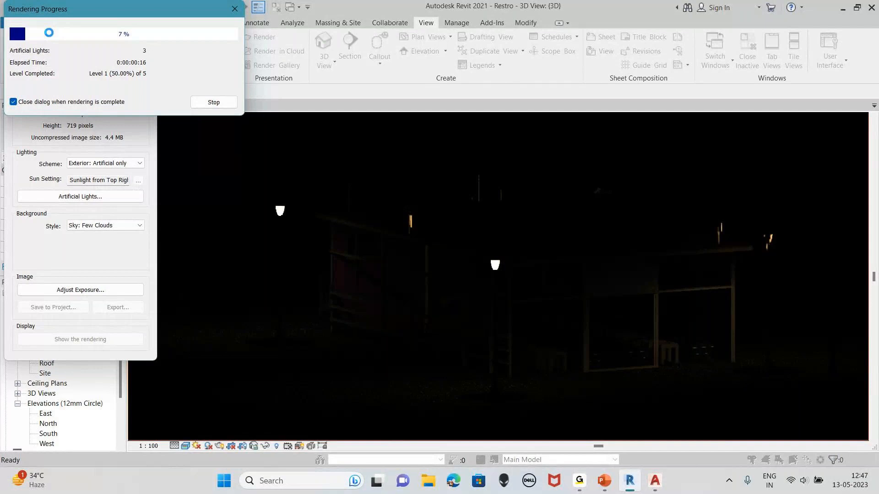
Change the lighting scheme to Exterior: Sun only and render the 3D view.
{"action": "left_click", "coordinate": [108, 163]}
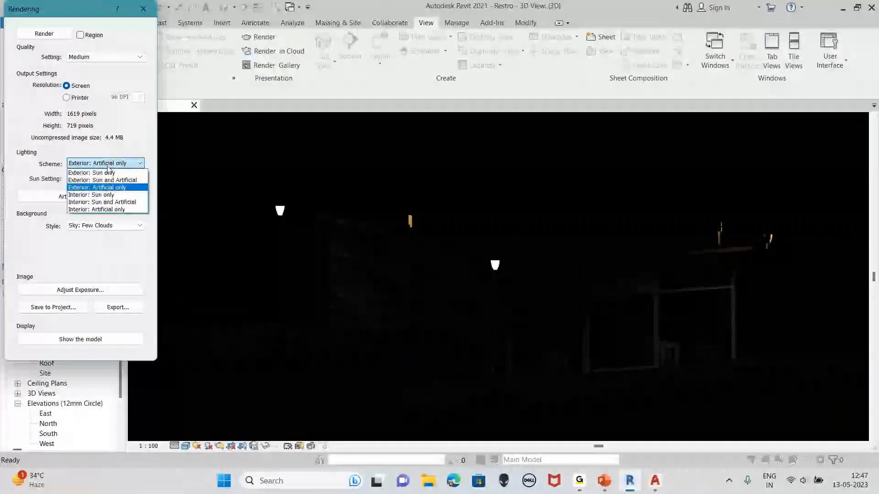
{"action": "left_click", "coordinate": [105, 172]}
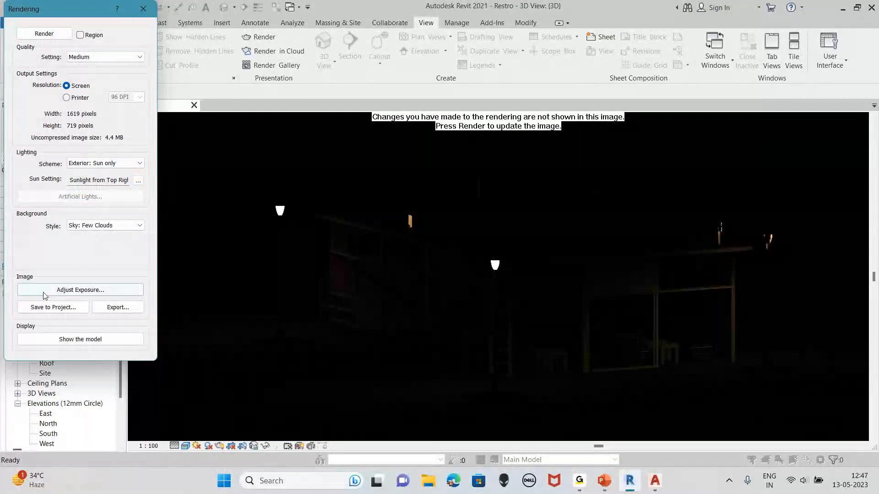
{"action": "left_click", "coordinate": [39, 37]}
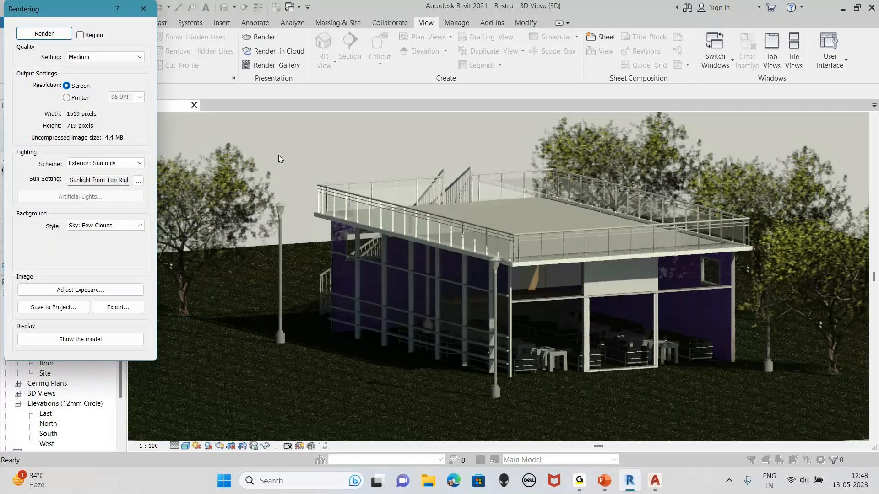
Switch the display back from the rendering to the model, close the rendering settings, and close the Restro project without saving.
{"action": "left_click", "coordinate": [80, 339]}
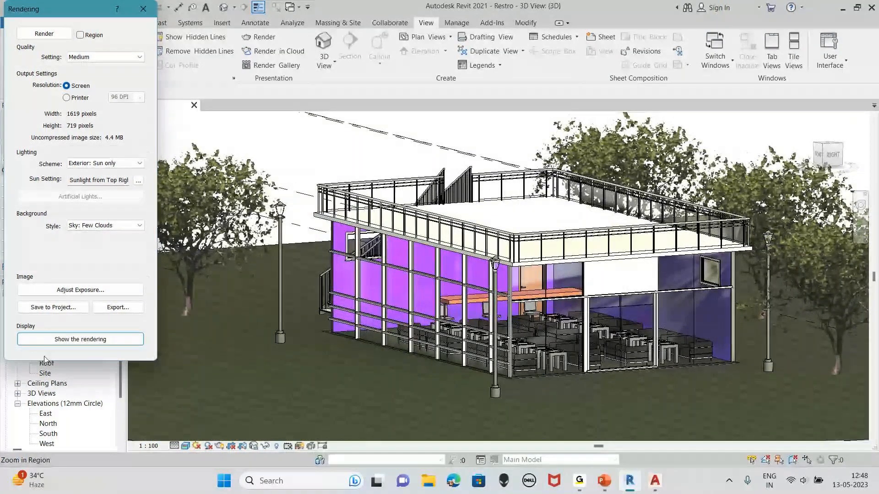
{"action": "left_click", "coordinate": [143, 9]}
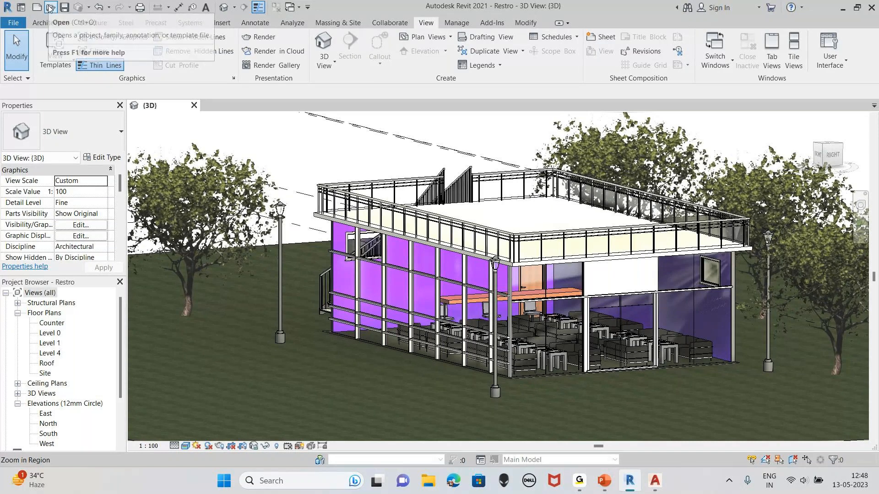
{"action": "left_click", "coordinate": [192, 105]}
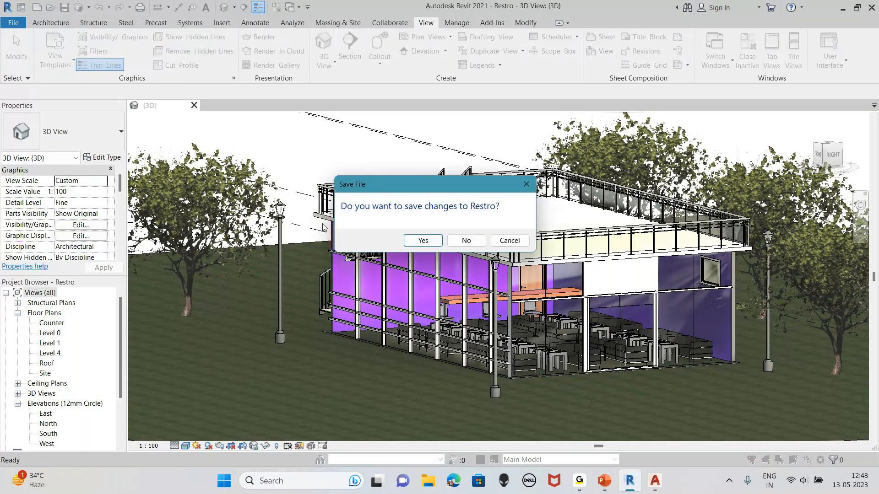
{"action": "left_click", "coordinate": [466, 240]}
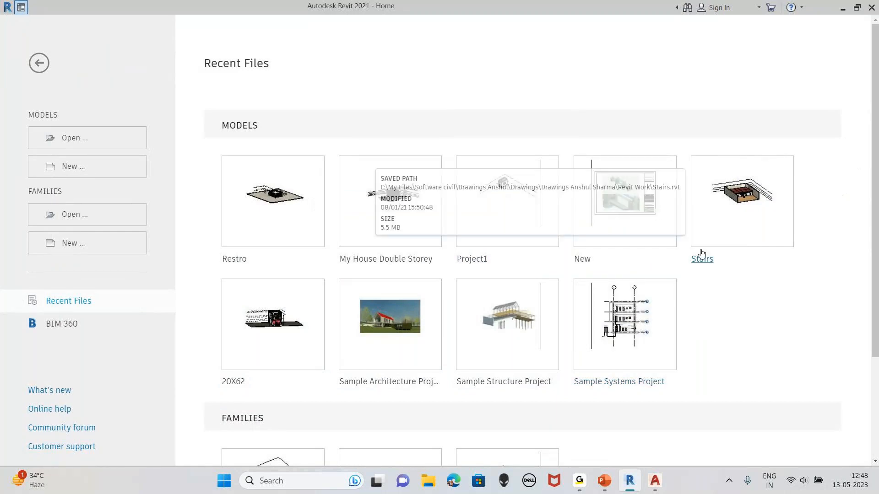
Open the recent project New and examine both London Bridge render images and the title block on sheet A2.1.
{"action": "left_click", "coordinate": [621, 220]}
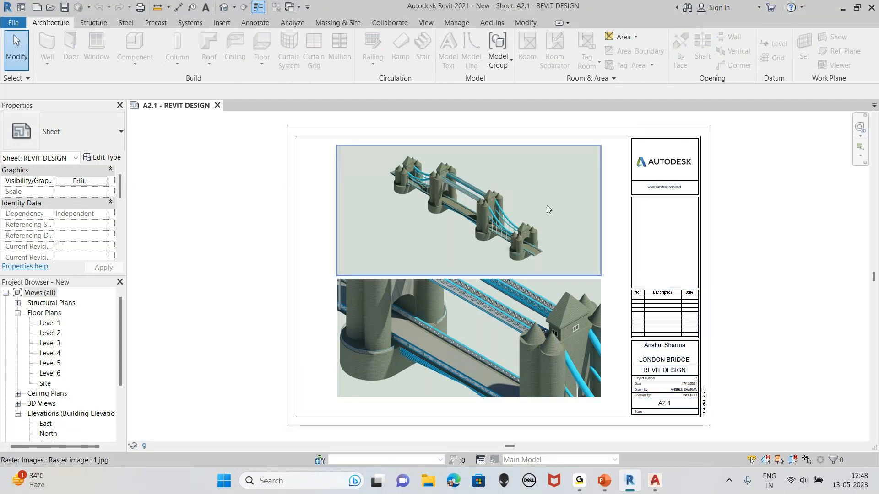
{"action": "scroll", "coordinate": [448, 278], "scroll_direction": "up", "scroll_amount": 4}
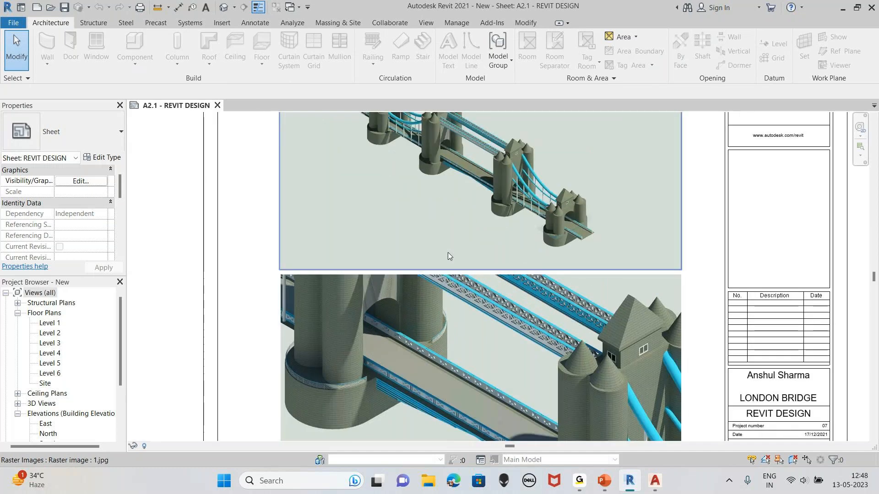
{"action": "middle_click_drag", "start_coordinate": [501, 171], "coordinate": [522, 188]}
{"action": "scroll", "coordinate": [521, 188], "scroll_direction": "down", "scroll_amount": 3}
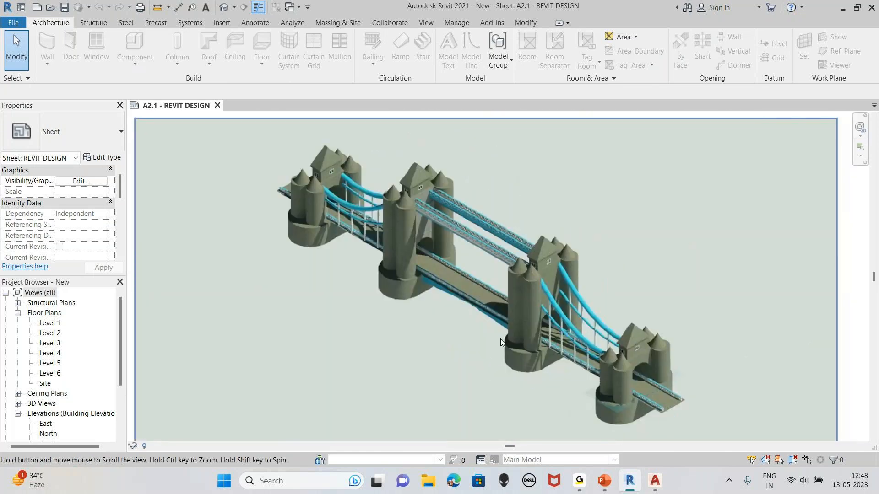
{"action": "middle_click_drag", "start_coordinate": [496, 312], "coordinate": [516, 253]}
{"action": "scroll", "coordinate": [516, 308], "scroll_direction": "down", "scroll_amount": 3}
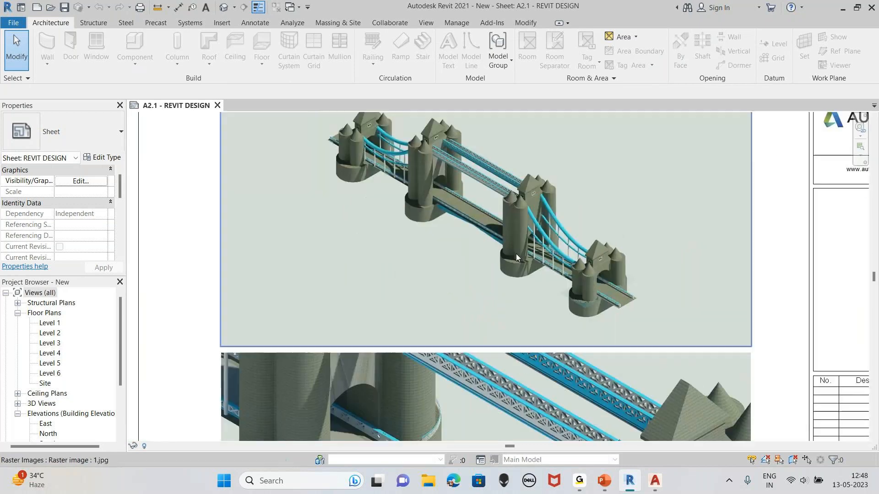
{"action": "scroll", "coordinate": [548, 316], "scroll_direction": "down", "scroll_amount": 2}
{"action": "middle_click_drag", "start_coordinate": [548, 316], "coordinate": [522, 310]}
{"action": "scroll", "coordinate": [518, 262], "scroll_direction": "down", "scroll_amount": 1}
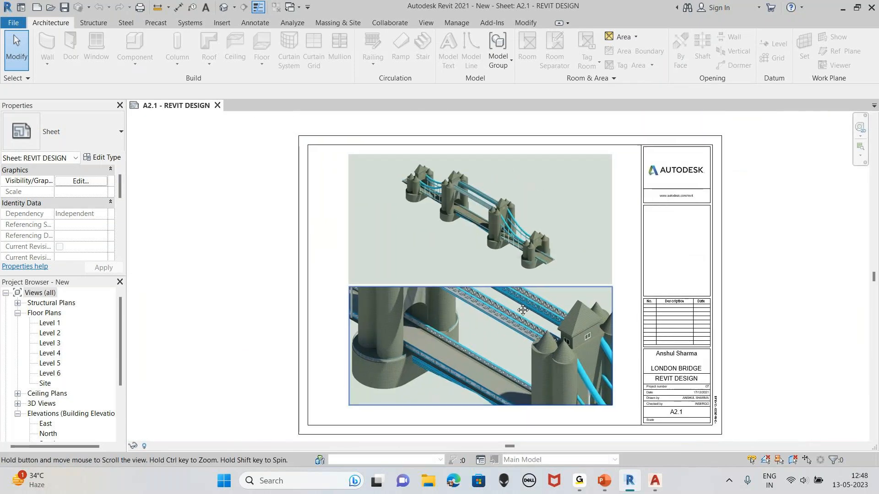
{"action": "scroll", "coordinate": [516, 303], "scroll_direction": "up", "scroll_amount": 1}
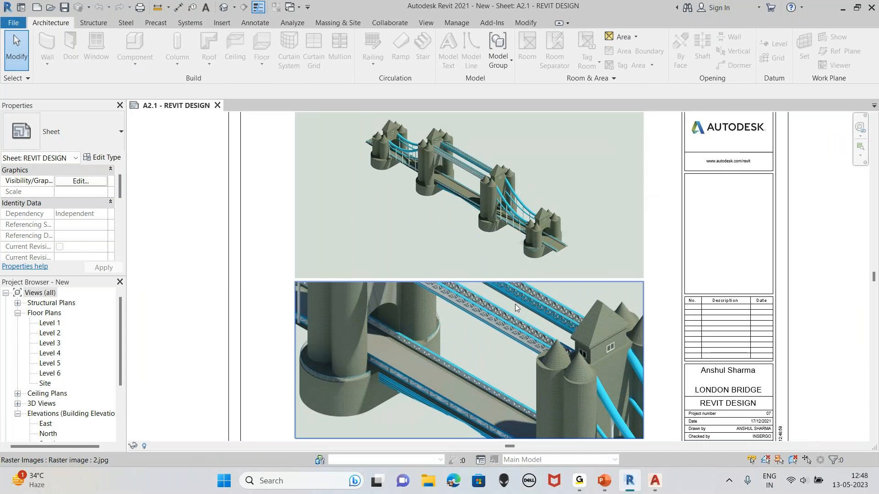
{"action": "middle_click_drag", "start_coordinate": [493, 255], "coordinate": [476, 268]}
{"action": "scroll", "coordinate": [501, 261], "scroll_direction": "down", "scroll_amount": 1}
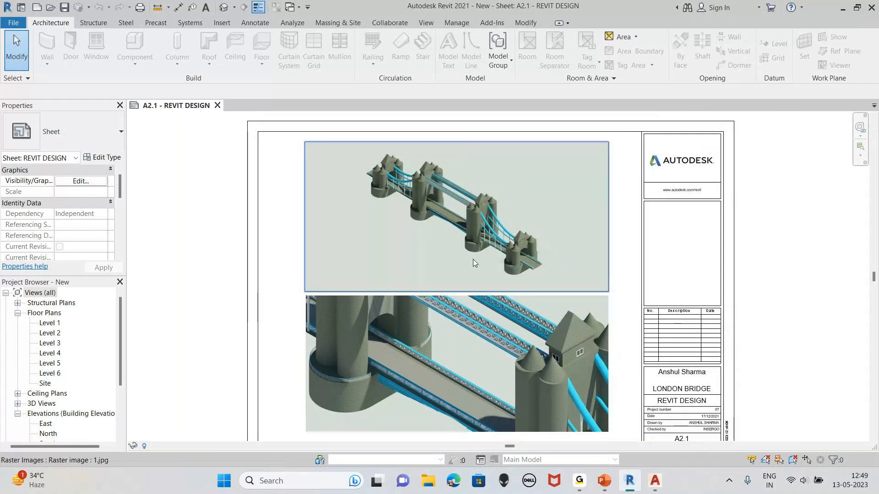
Switch to File Explorer and open the Revit folder among the saved drawings under My Files > Software civil on drive C.
{"action": "left_click", "coordinate": [428, 480]}
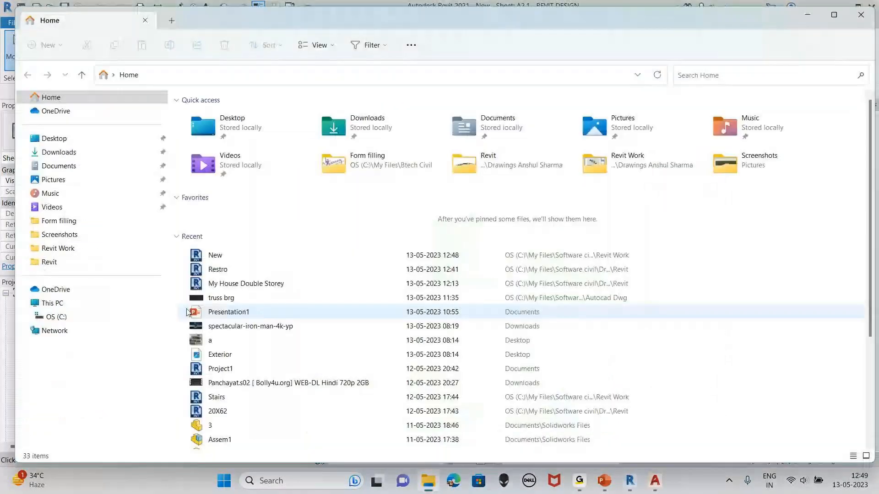
{"action": "left_click", "coordinate": [70, 317]}
{"action": "double_click", "coordinate": [585, 124]}
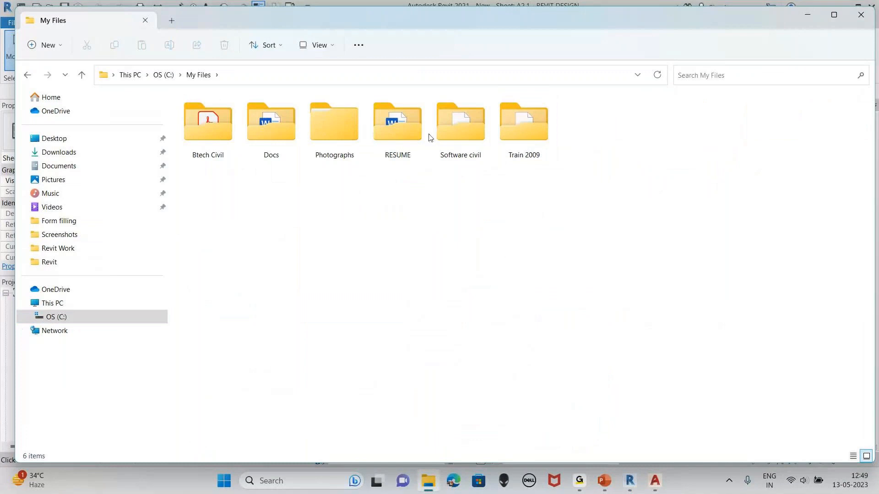
{"action": "double_click", "coordinate": [463, 128]}
{"action": "double_click", "coordinate": [213, 128]}
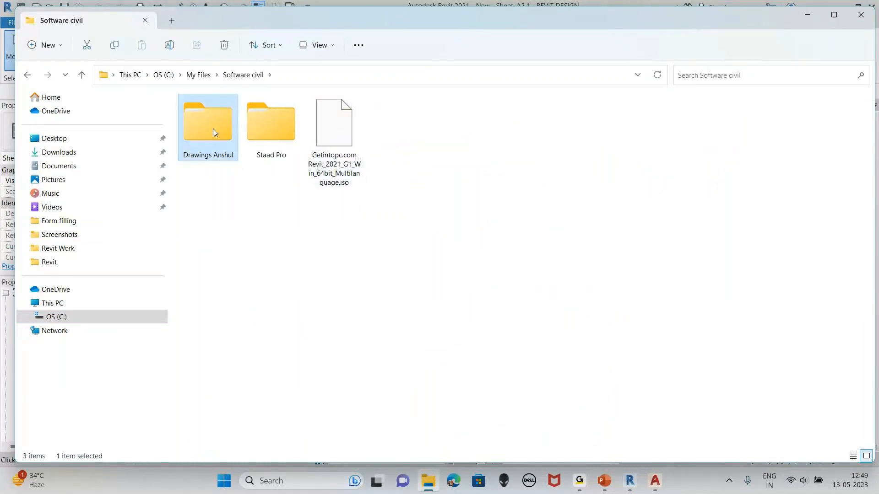
{"action": "double_click", "coordinate": [212, 129]}
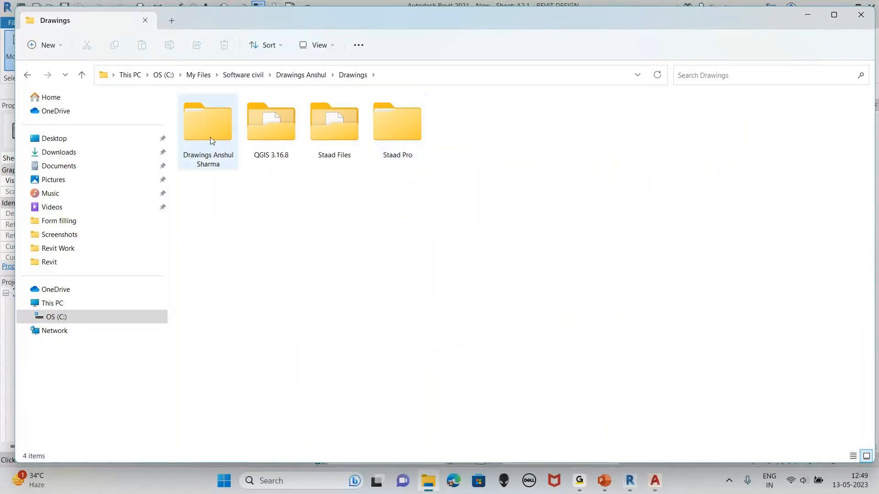
{"action": "double_click", "coordinate": [210, 137]}
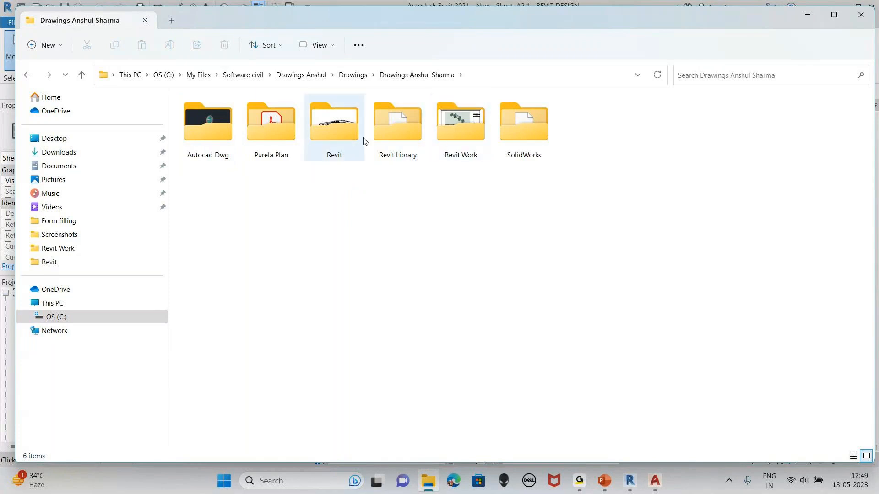
{"action": "double_click", "coordinate": [346, 140]}
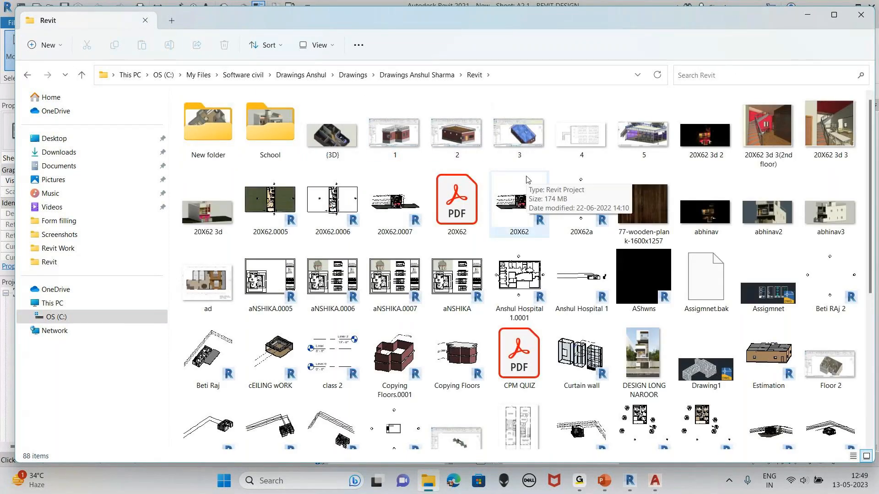
Open the image 20X62 3d 2.jpg and examine the lit facade, balconies and gate of the night render.
{"action": "double_click", "coordinate": [705, 134]}
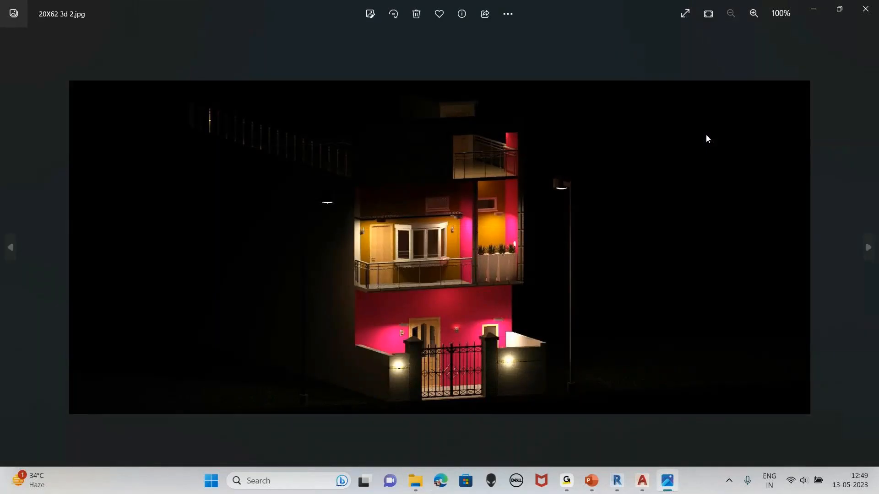
{"action": "scroll", "coordinate": [419, 297], "scroll_direction": "up", "scroll_amount": 3}
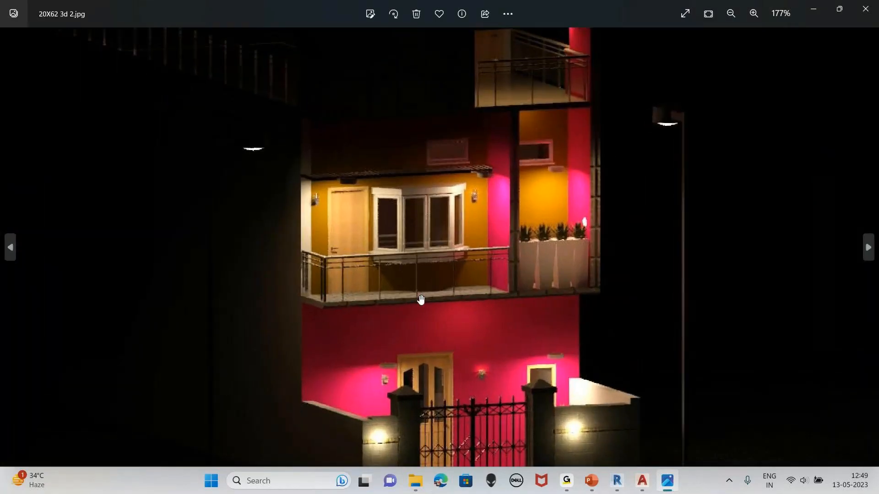
{"action": "scroll", "coordinate": [421, 300], "scroll_direction": "down", "scroll_amount": 2}
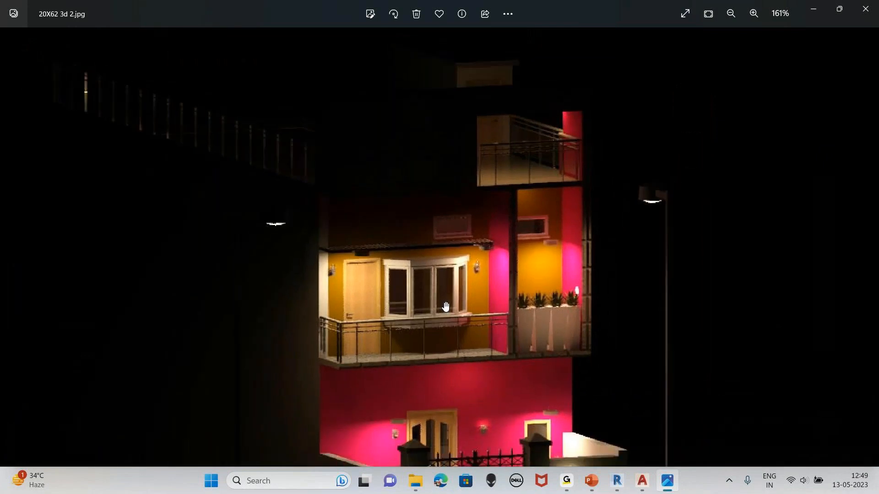
{"action": "scroll", "coordinate": [446, 304], "scroll_direction": "down", "scroll_amount": 3}
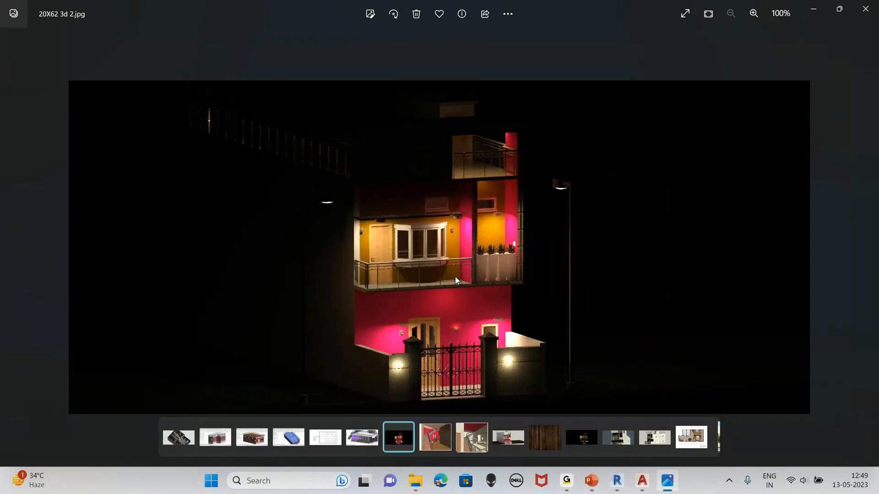
Browse the following 20X62 interior and exterior images and compare the daylight render 20X62 3d.jpg with the wood-clad night render.
{"action": "key", "text": "Right"}
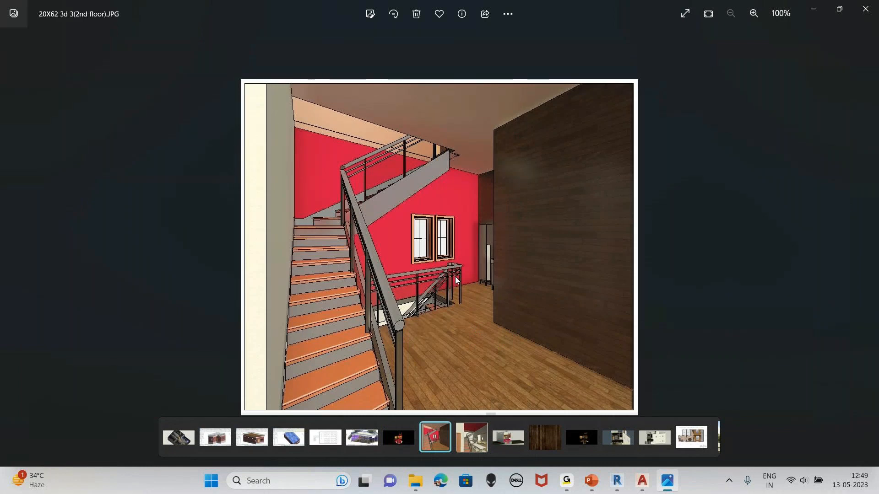
{"action": "key", "text": "Right"}
{"action": "key", "text": "Right"}
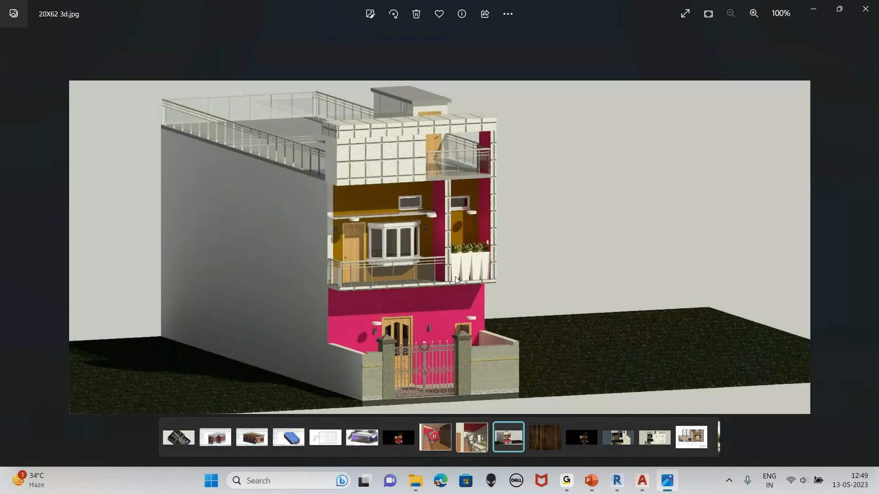
{"action": "key", "text": "Right"}
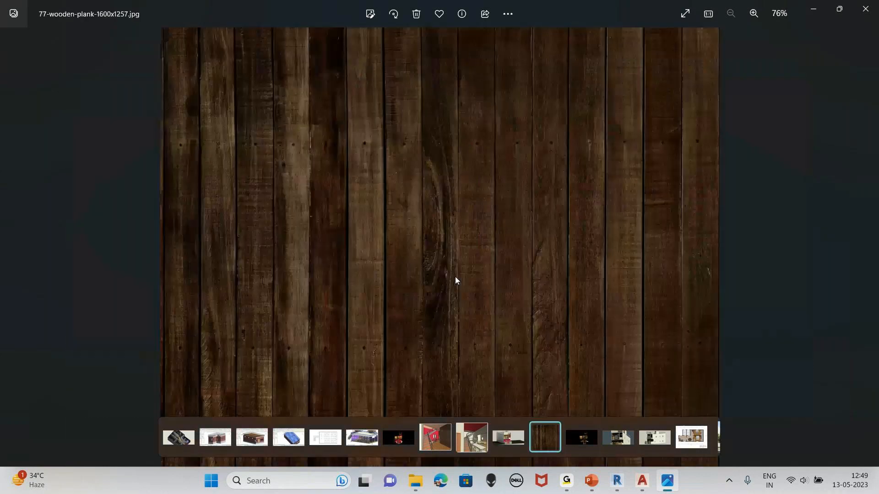
{"action": "key", "text": "Right"}
{"action": "key", "text": "Left"}
{"action": "key", "text": "Left"}
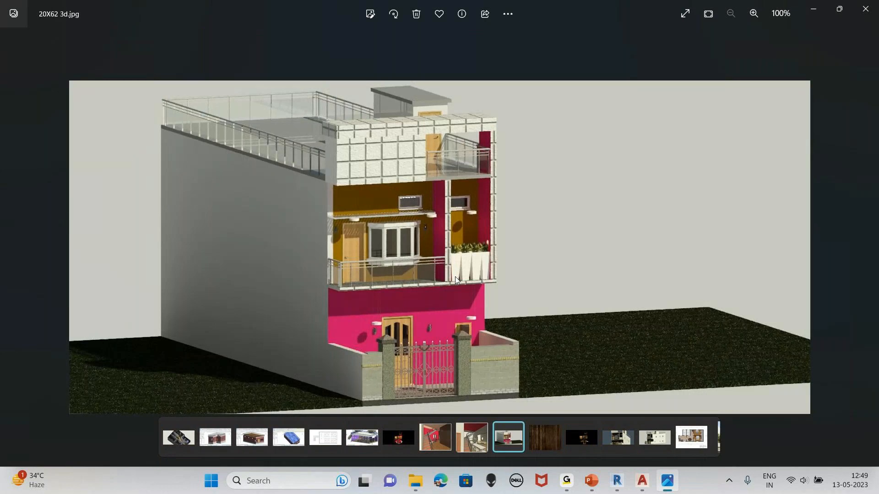
{"action": "key", "text": "Right"}
{"action": "key", "text": "Right"}
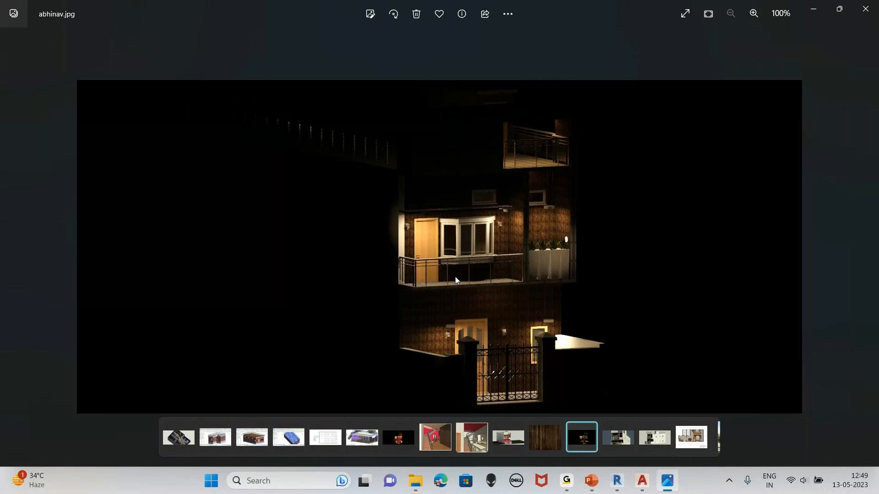
Continue through the exterior renders to the floor plan ad.jpg and examine its rooms, dimensions and author note.
{"action": "key", "text": "Left"}
{"action": "key", "text": "Right"}
{"action": "key", "text": "Right"}
{"action": "key", "text": "Right"}
{"action": "key", "text": "Right"}
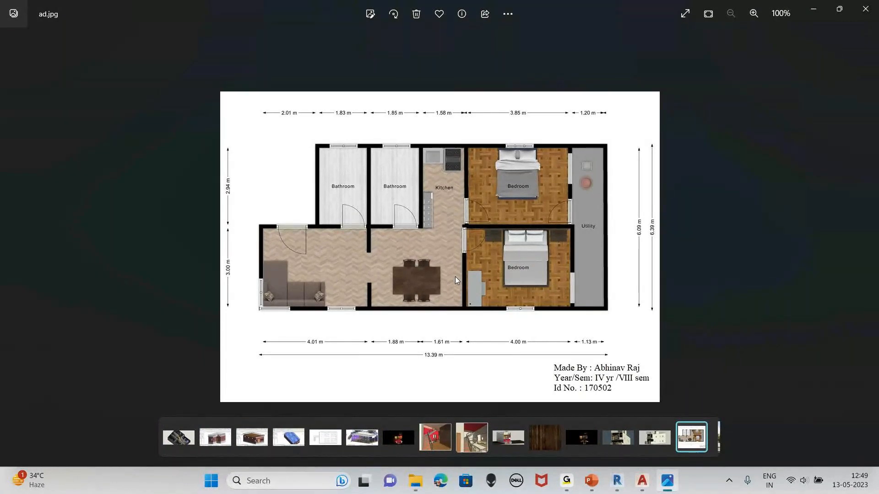
{"action": "scroll", "coordinate": [455, 277], "scroll_direction": "up", "scroll_amount": 3, "text": "ctrl"}
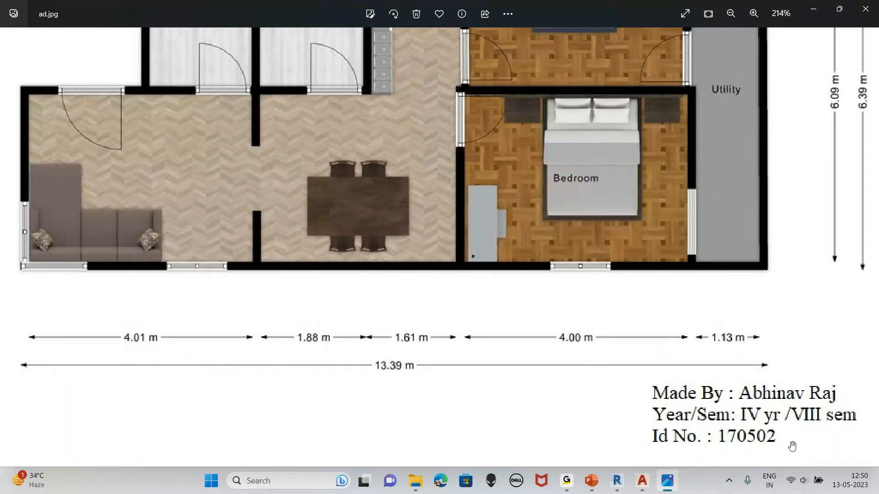
{"action": "scroll", "coordinate": [783, 402], "scroll_direction": "up", "scroll_amount": 2, "text": "ctrl"}
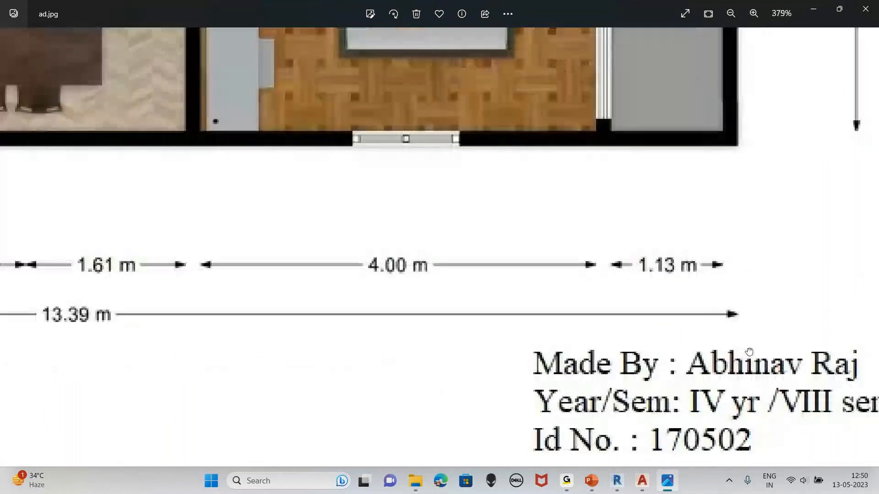
{"action": "scroll", "coordinate": [541, 202], "scroll_direction": "down", "scroll_amount": 5, "text": "ctrl"}
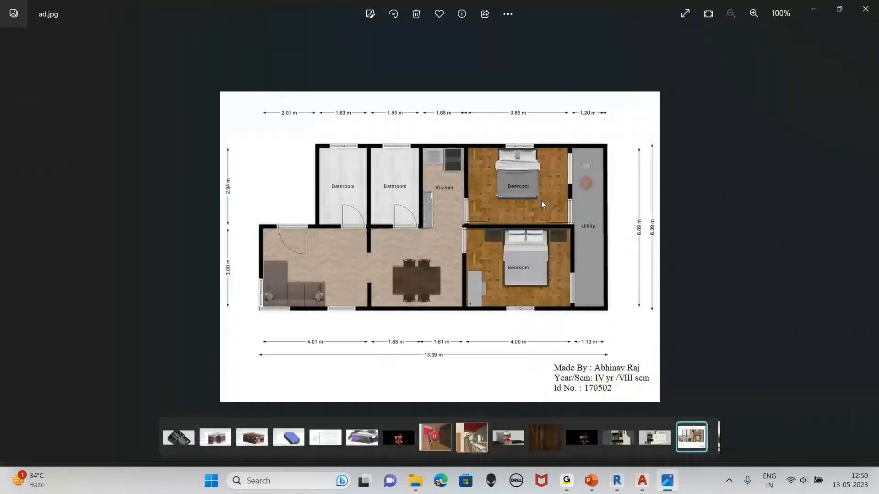
{"action": "scroll", "coordinate": [542, 202], "scroll_direction": "up", "scroll_amount": 1, "text": "ctrl"}
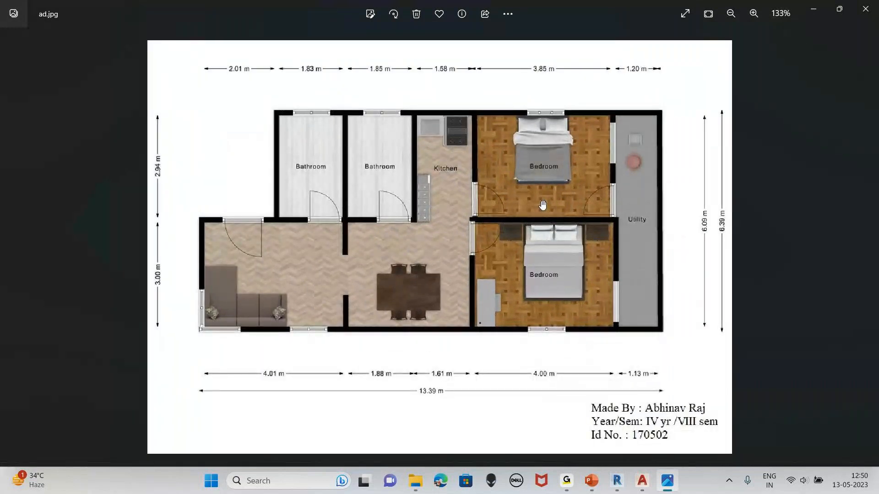
{"action": "scroll", "coordinate": [543, 205], "scroll_direction": "down", "scroll_amount": 1, "text": "ctrl"}
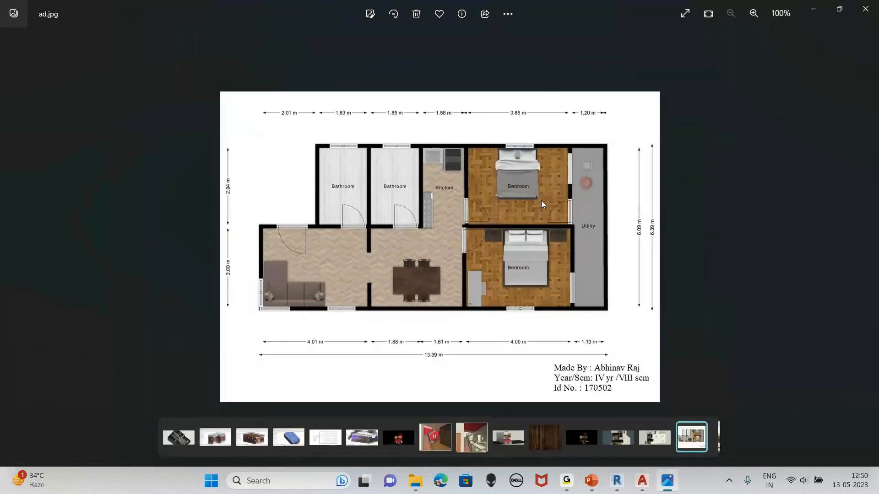
Browse onward through DESIGN LONG NAROOR.png and Floor 2.JPG to London bridge.JPG.
{"action": "key", "text": "Right"}
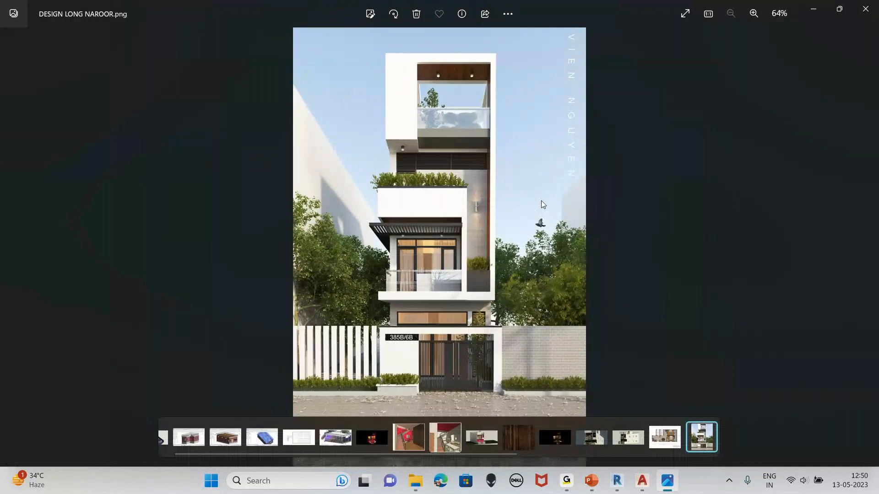
{"action": "key", "text": "Right"}
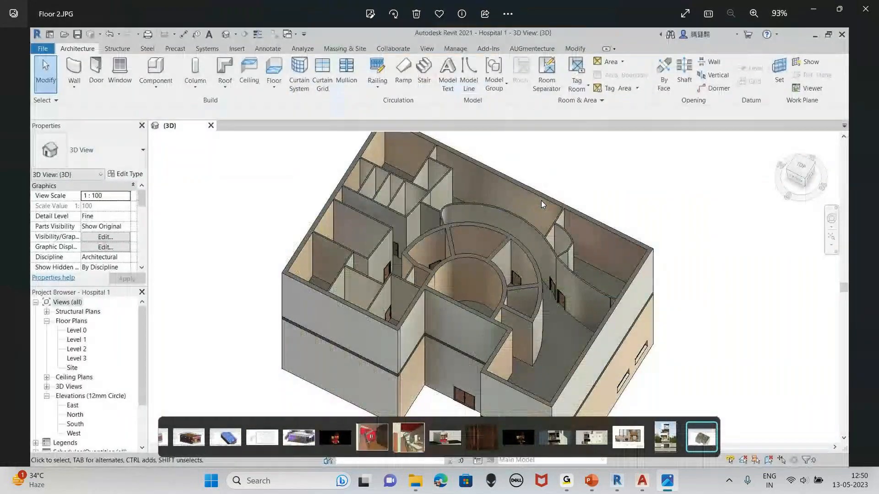
{"action": "key", "text": "Right"}
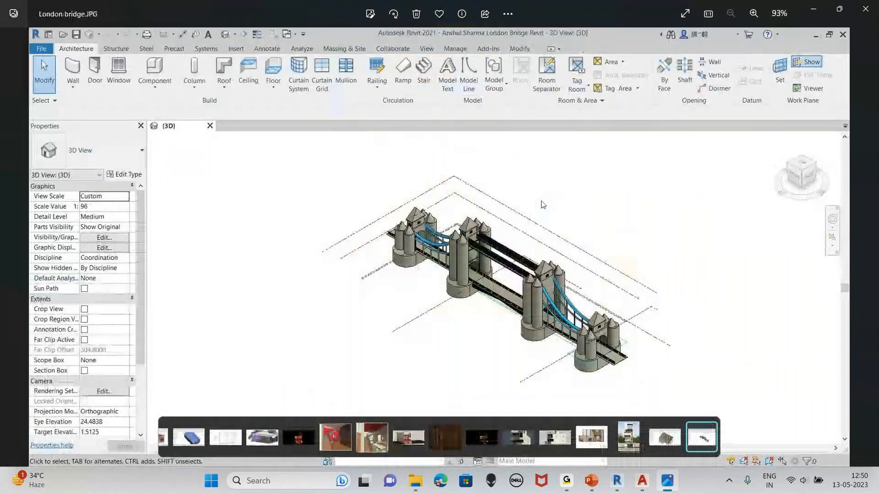
Browse past London bridge.JPG and the RESTRO images to the texture white.jpg, and close the image viewer.
{"action": "key", "text": "Right"}
{"action": "key", "text": "Right"}
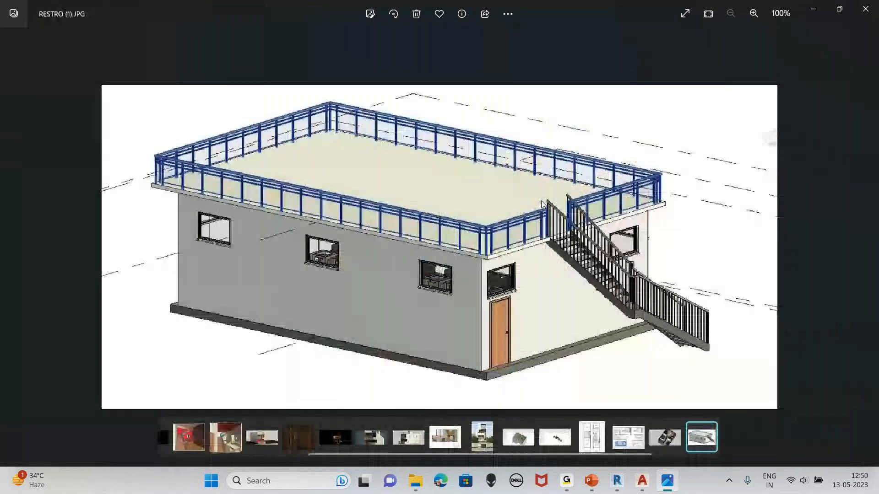
{"action": "key", "text": "Right"}
{"action": "key", "text": "Right"}
{"action": "key", "text": "Right"}
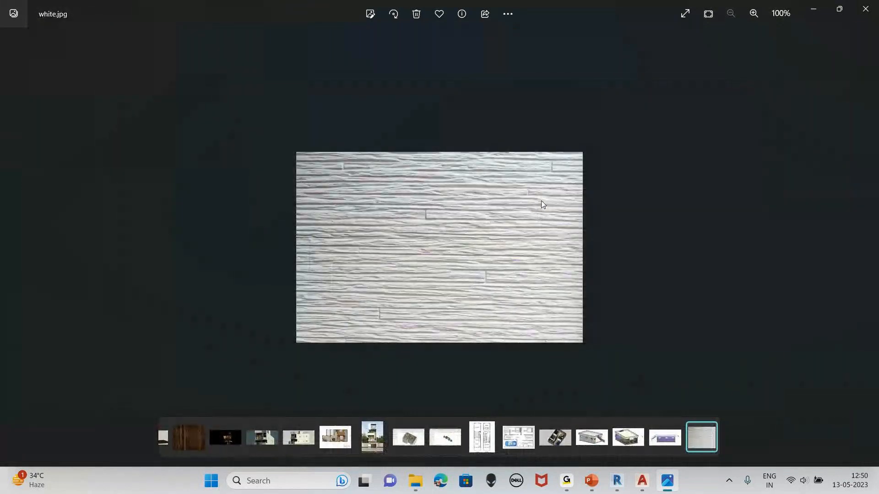
{"action": "left_click", "coordinate": [865, 8]}
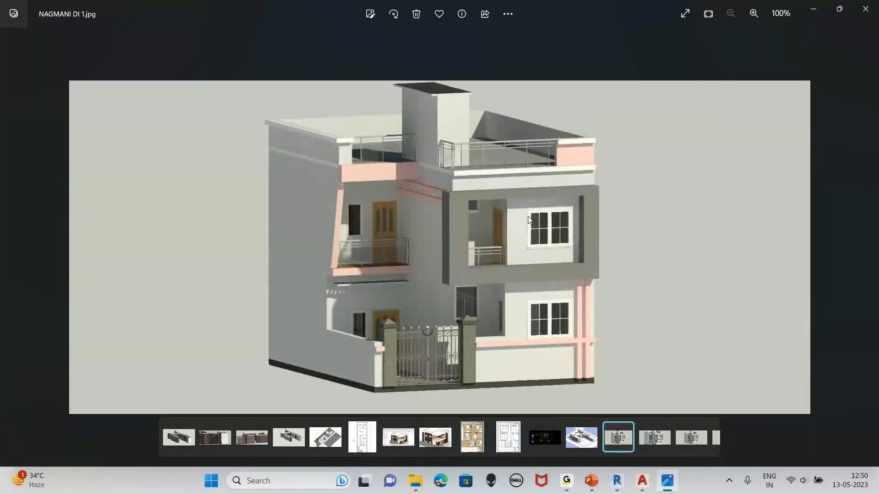
Examine the balconies, windows and gate in the house render NAGMANI DI 1.jpg up close, and close the image.
{"action": "scroll", "coordinate": [435, 255], "scroll_direction": "up", "scroll_amount": 3}
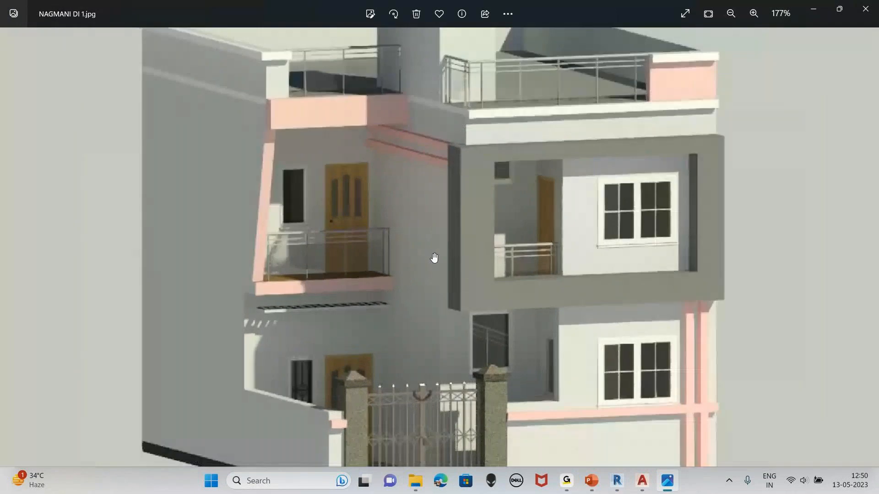
{"action": "left_click_drag", "start_coordinate": [435, 255], "coordinate": [446, 296]}
{"action": "scroll", "coordinate": [447, 296], "scroll_direction": "down", "scroll_amount": 3}
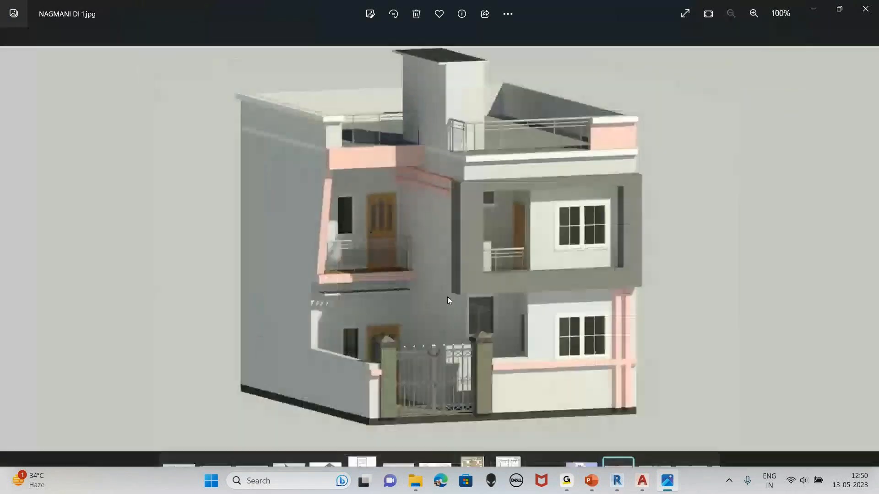
{"action": "left_click", "coordinate": [865, 9]}
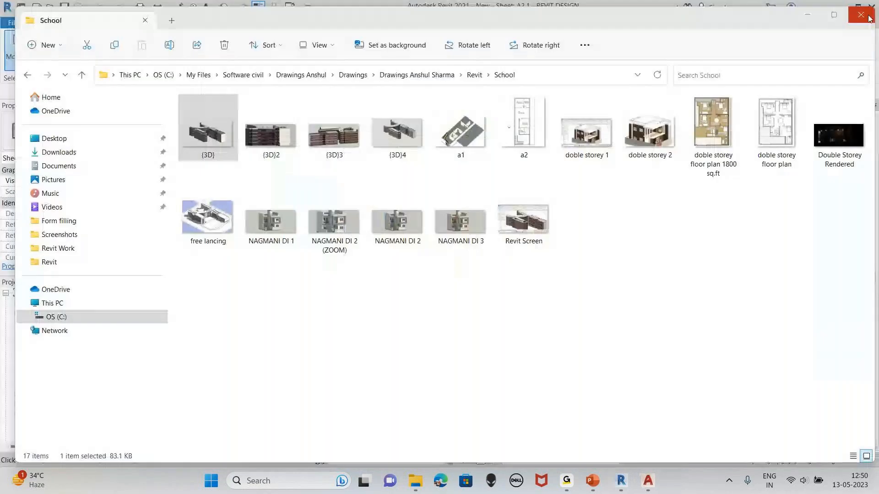
Close the School folder window and switch from the London Bridge sheet to Presentation1 in PowerPoint.
{"action": "left_click", "coordinate": [860, 14]}
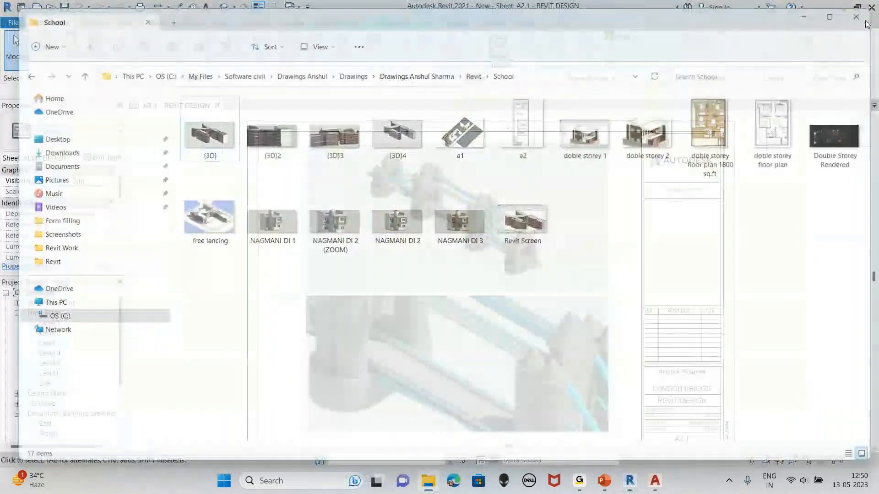
{"action": "scroll", "coordinate": [529, 269], "scroll_direction": "up", "scroll_amount": 1}
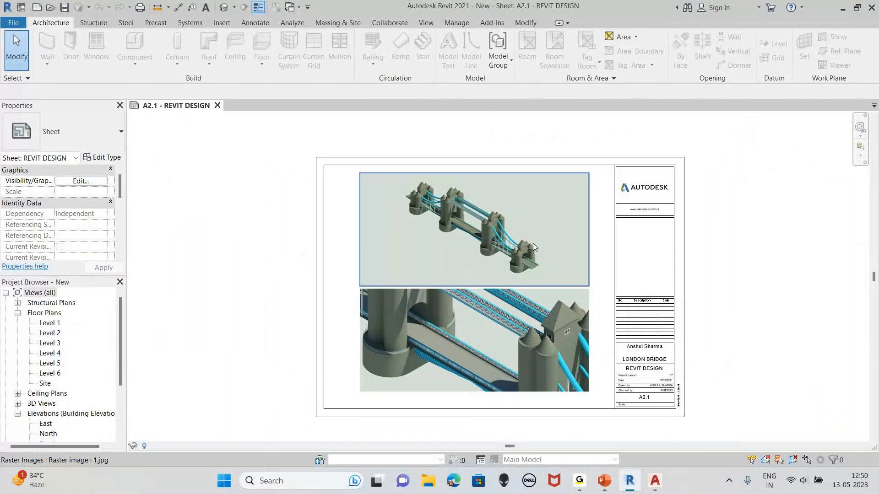
{"action": "mouse_move", "coordinate": [597, 490]}
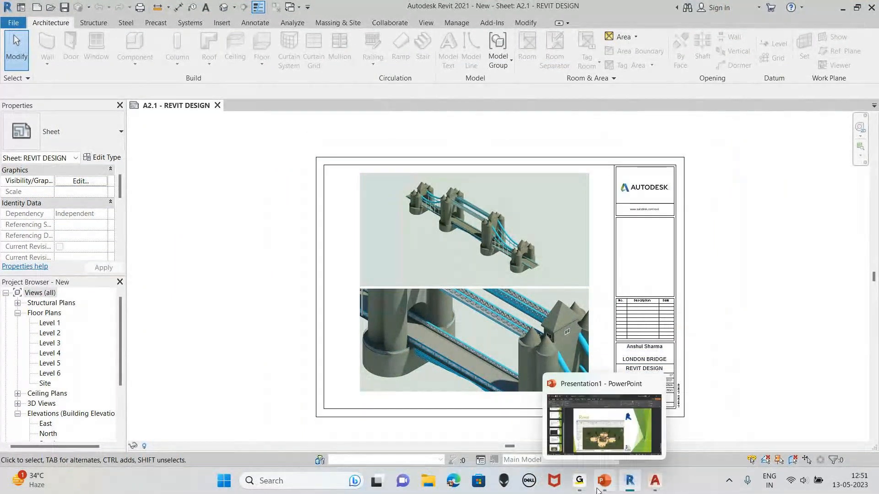
{"action": "left_click", "coordinate": [604, 446]}
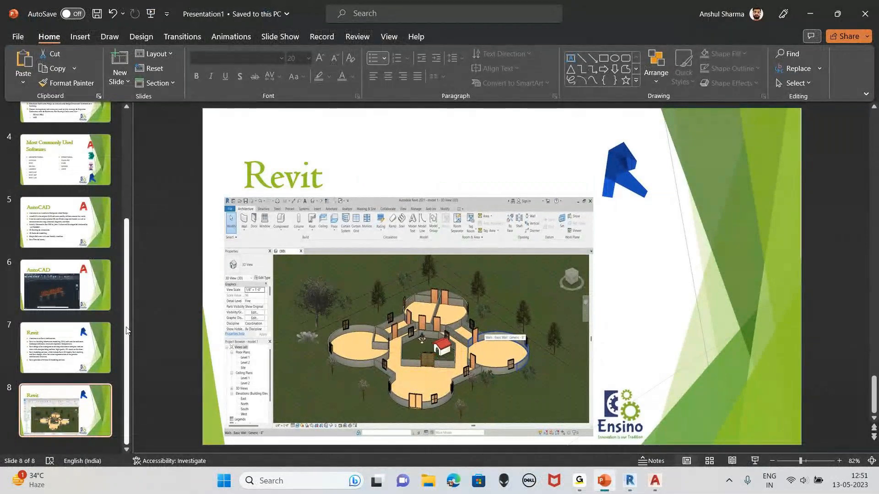
{"action": "left_click_drag", "start_coordinate": [127, 318], "coordinate": [109, 317]}
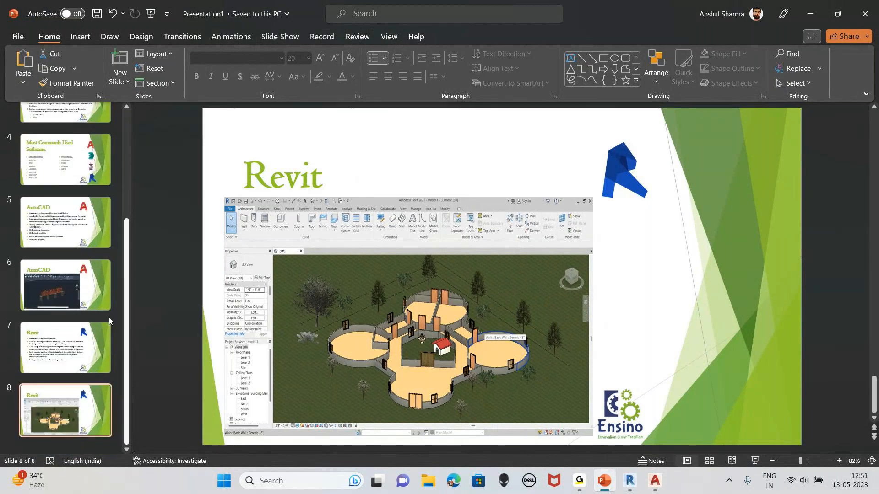